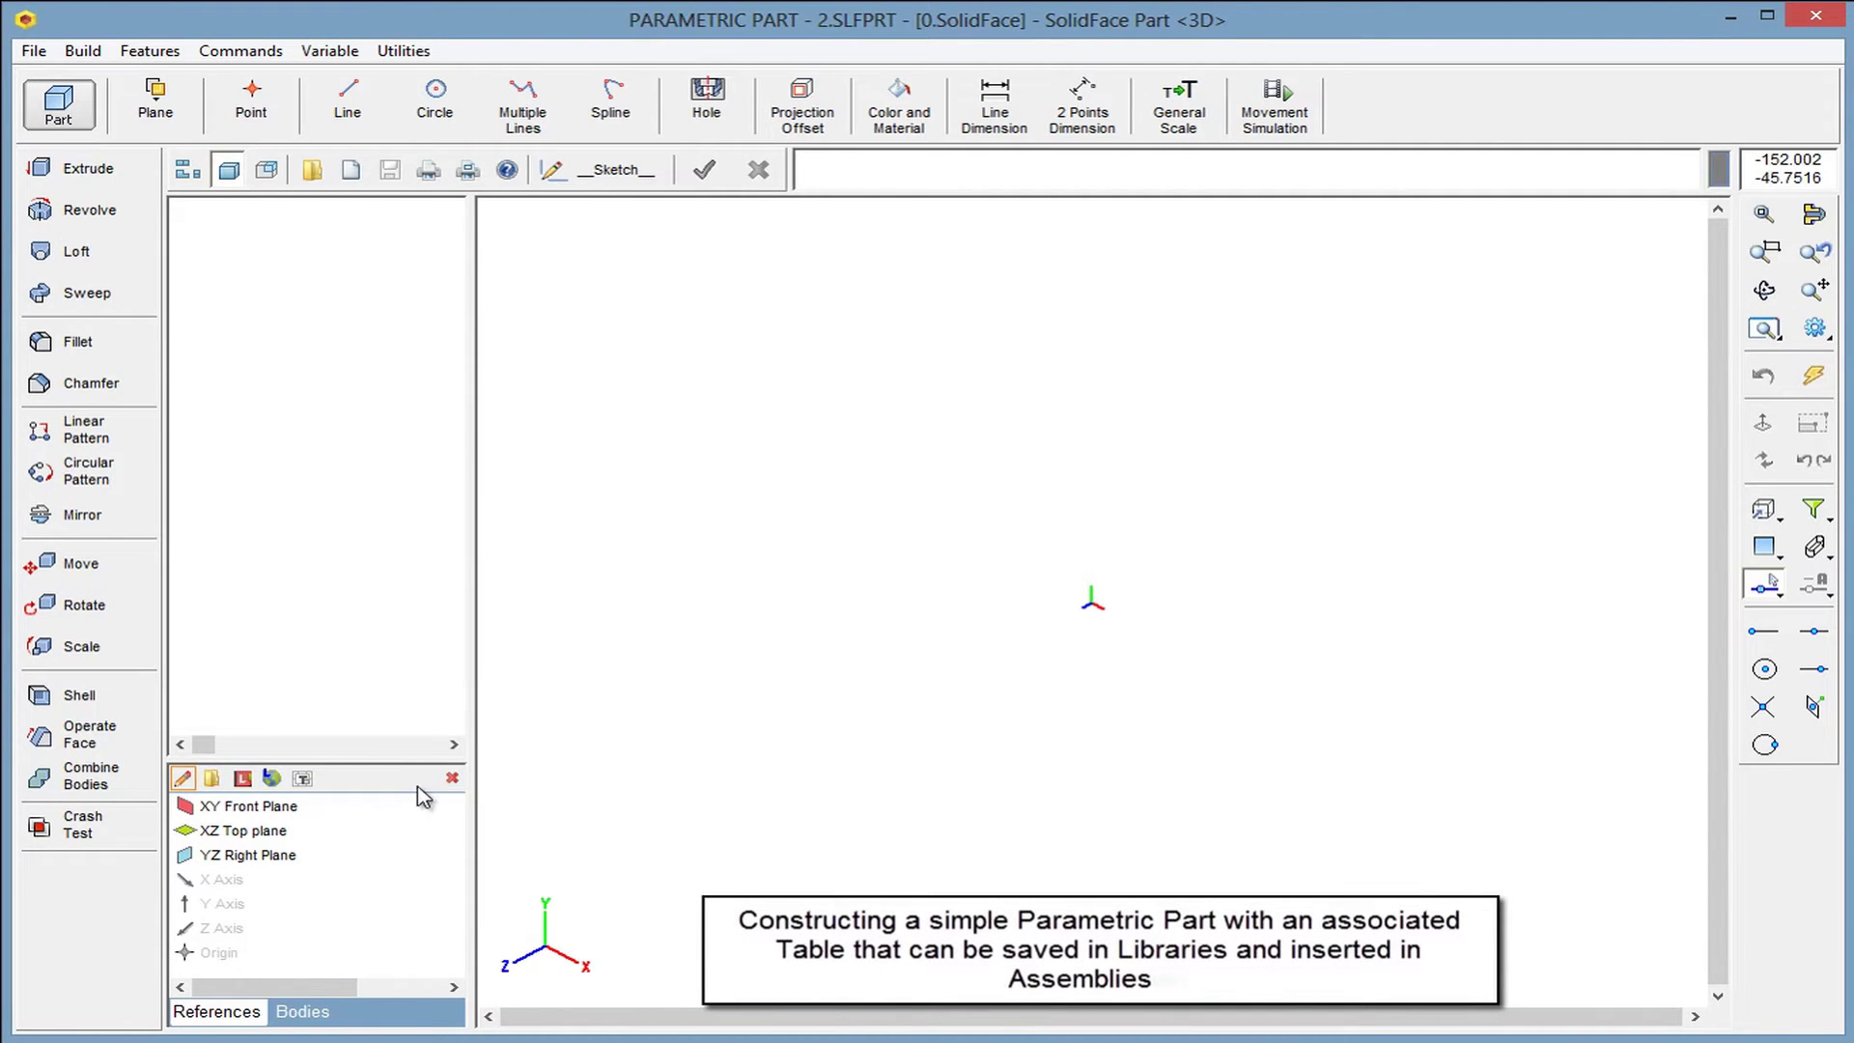
# Select the XY Front plane in References and open a sketch on it
pyautogui.click(328, 806)
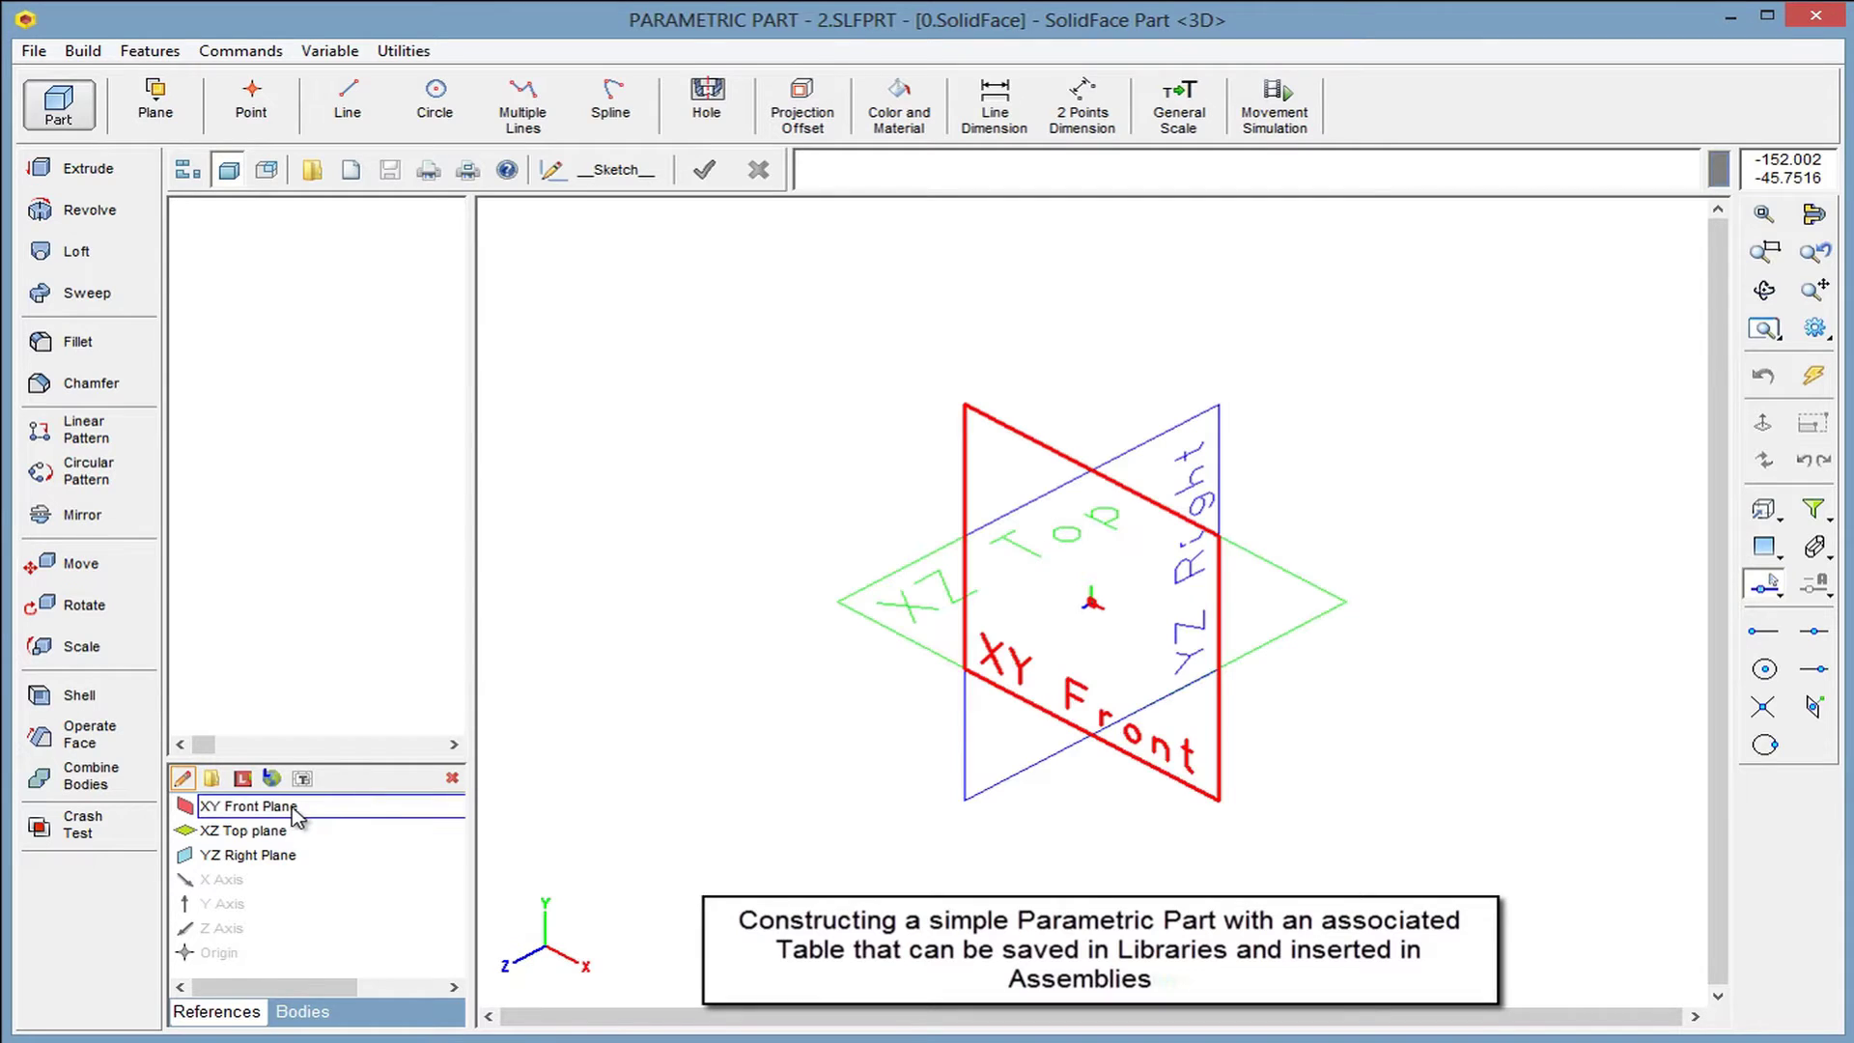
pyautogui.doubleClick(292, 809)
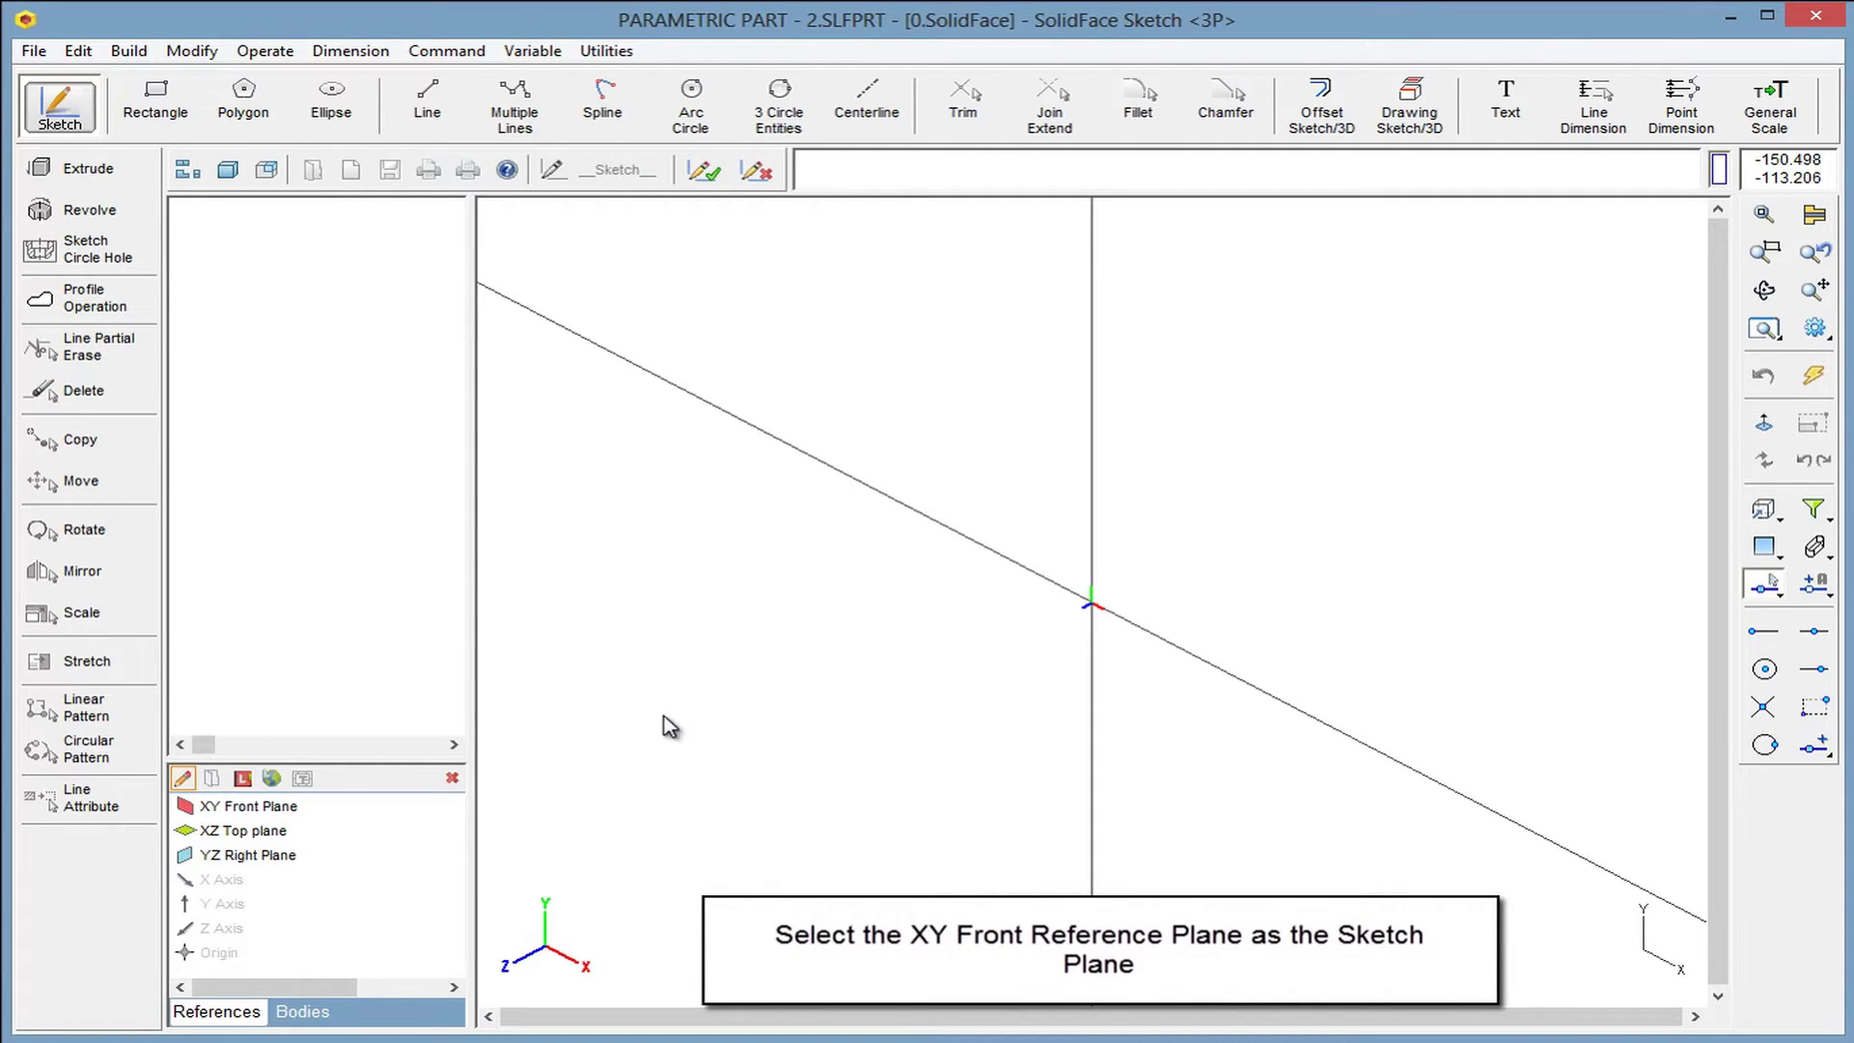
# Draw a circle centred at the origin
pyautogui.click(692, 135)
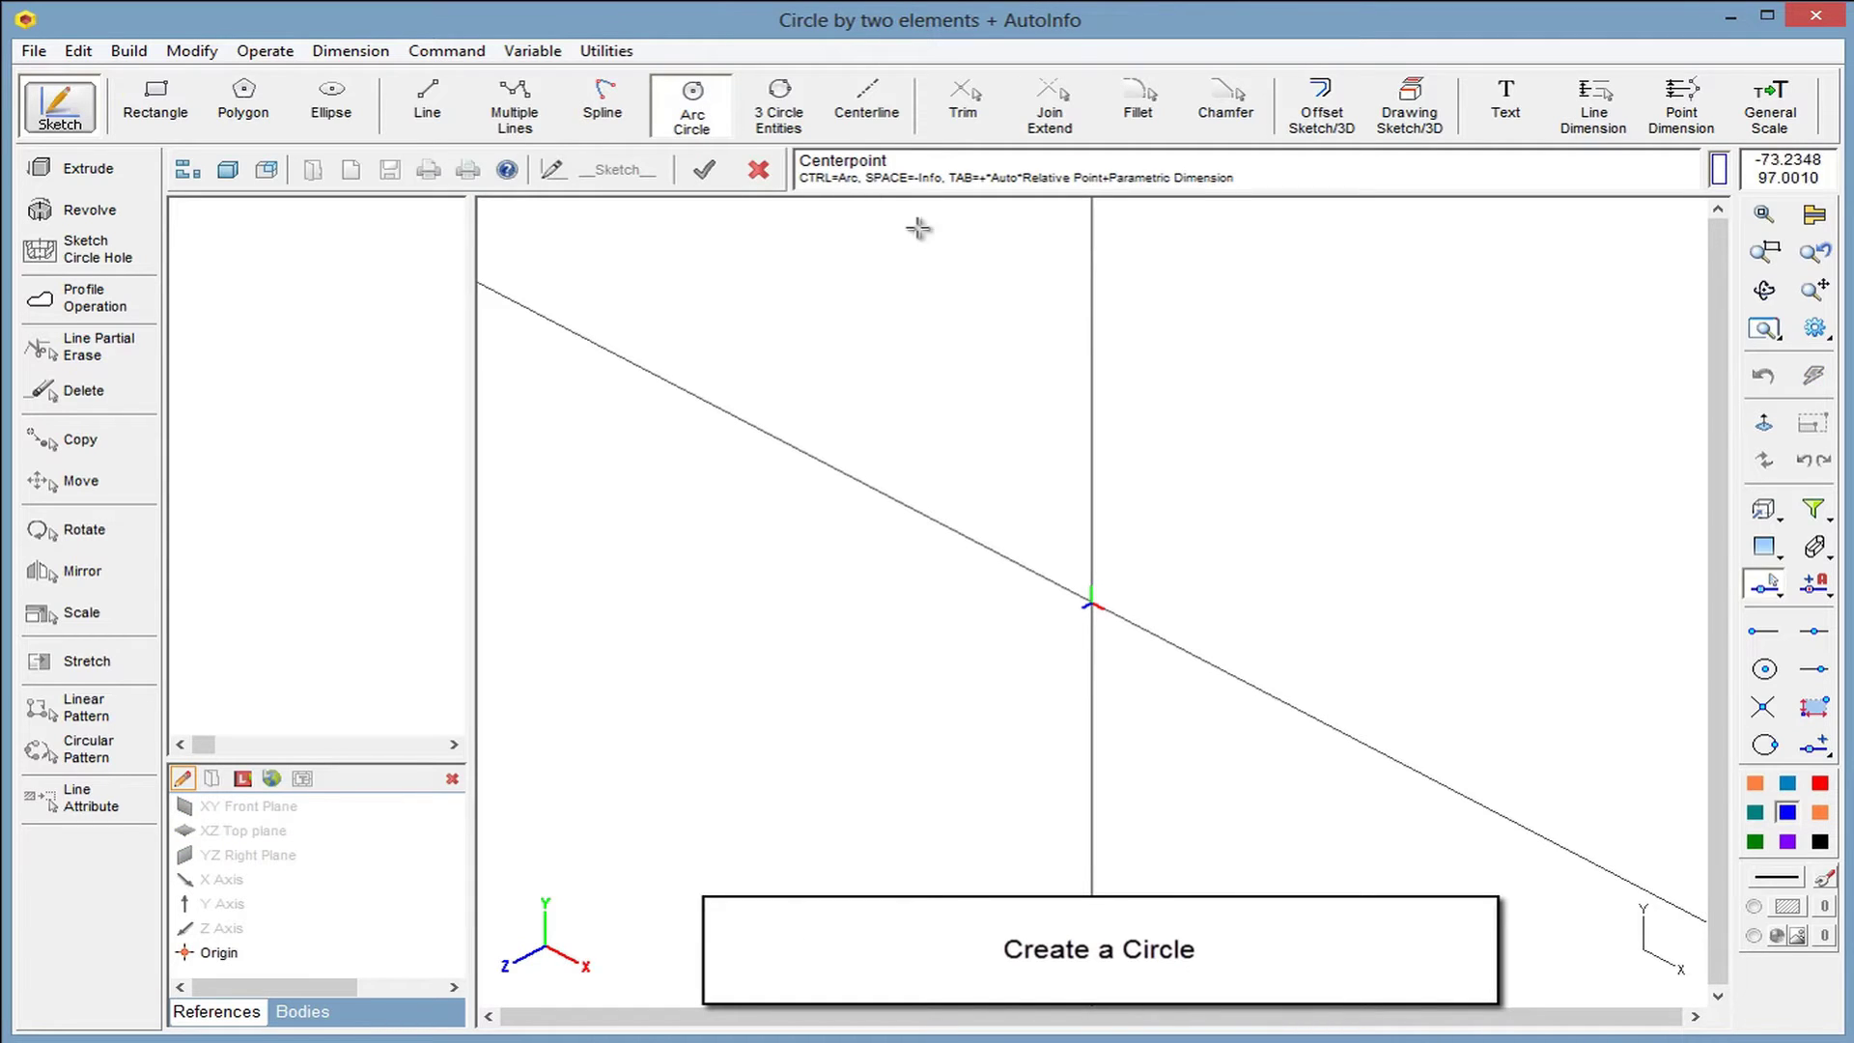
pyautogui.click(1091, 605)
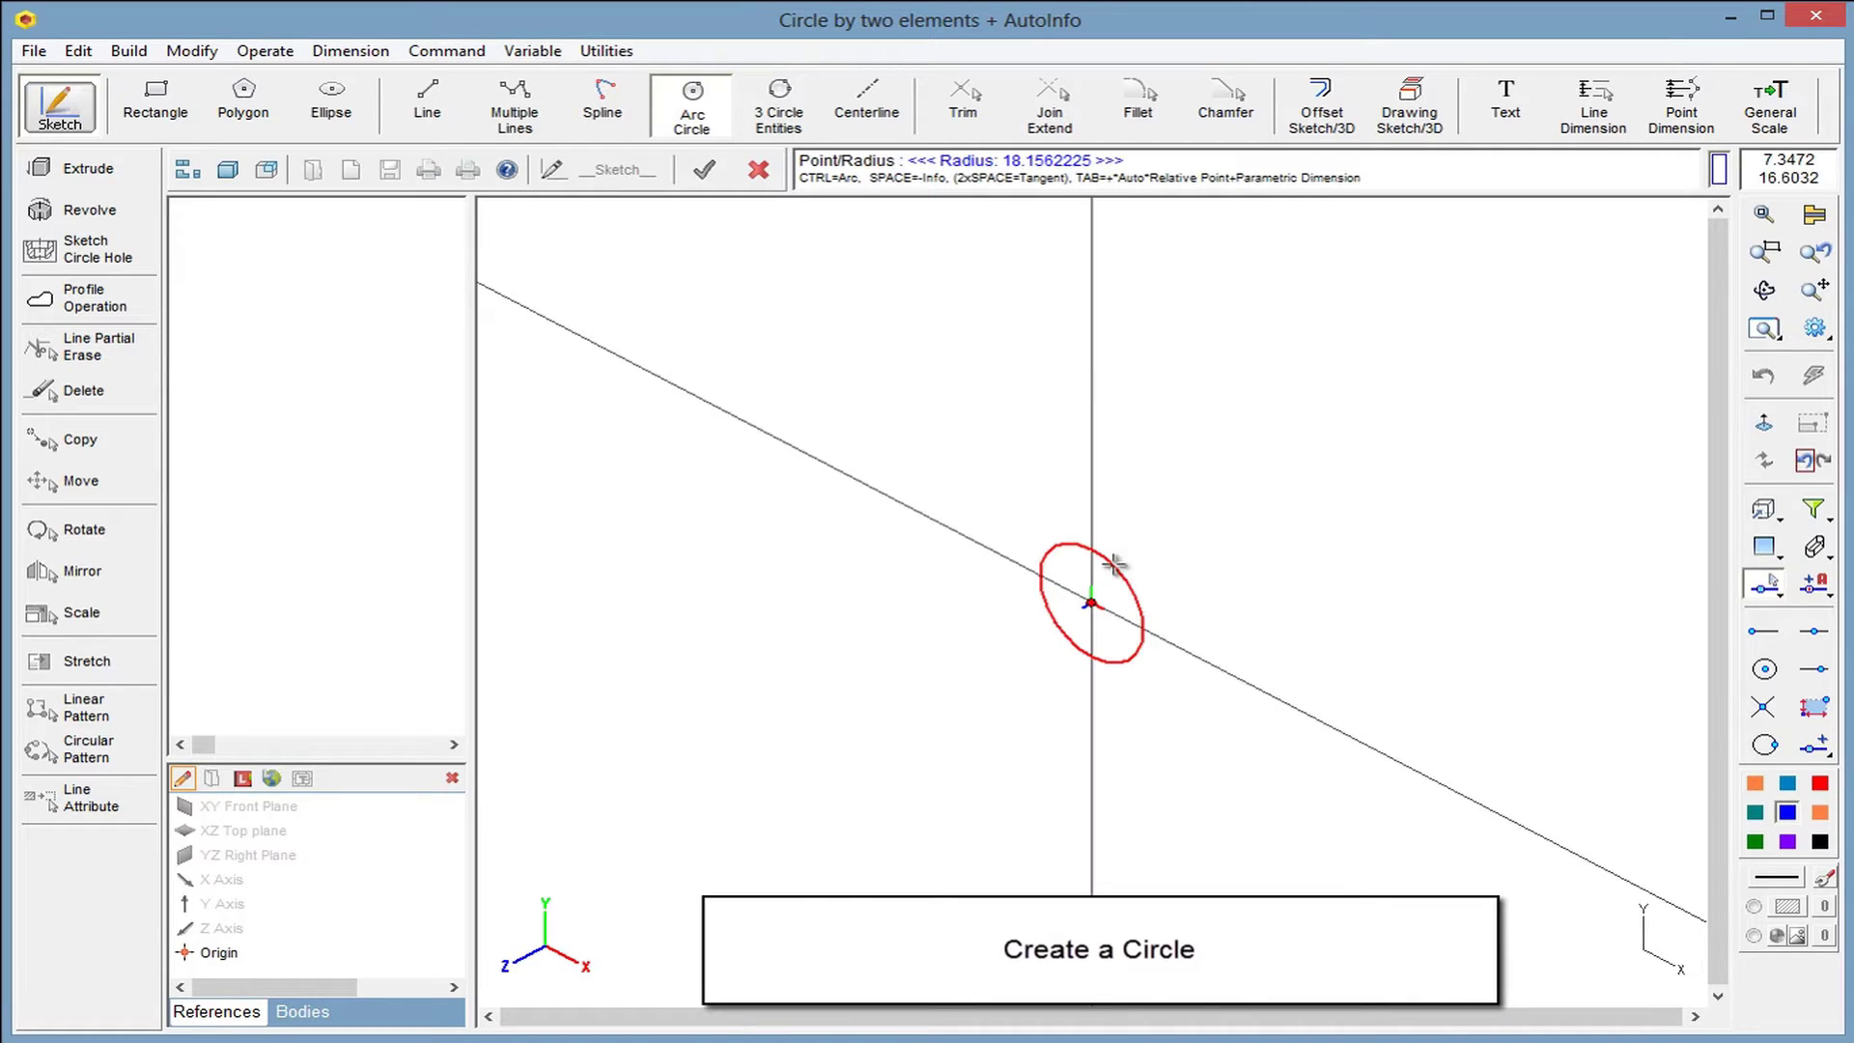
pyautogui.click(1113, 564)
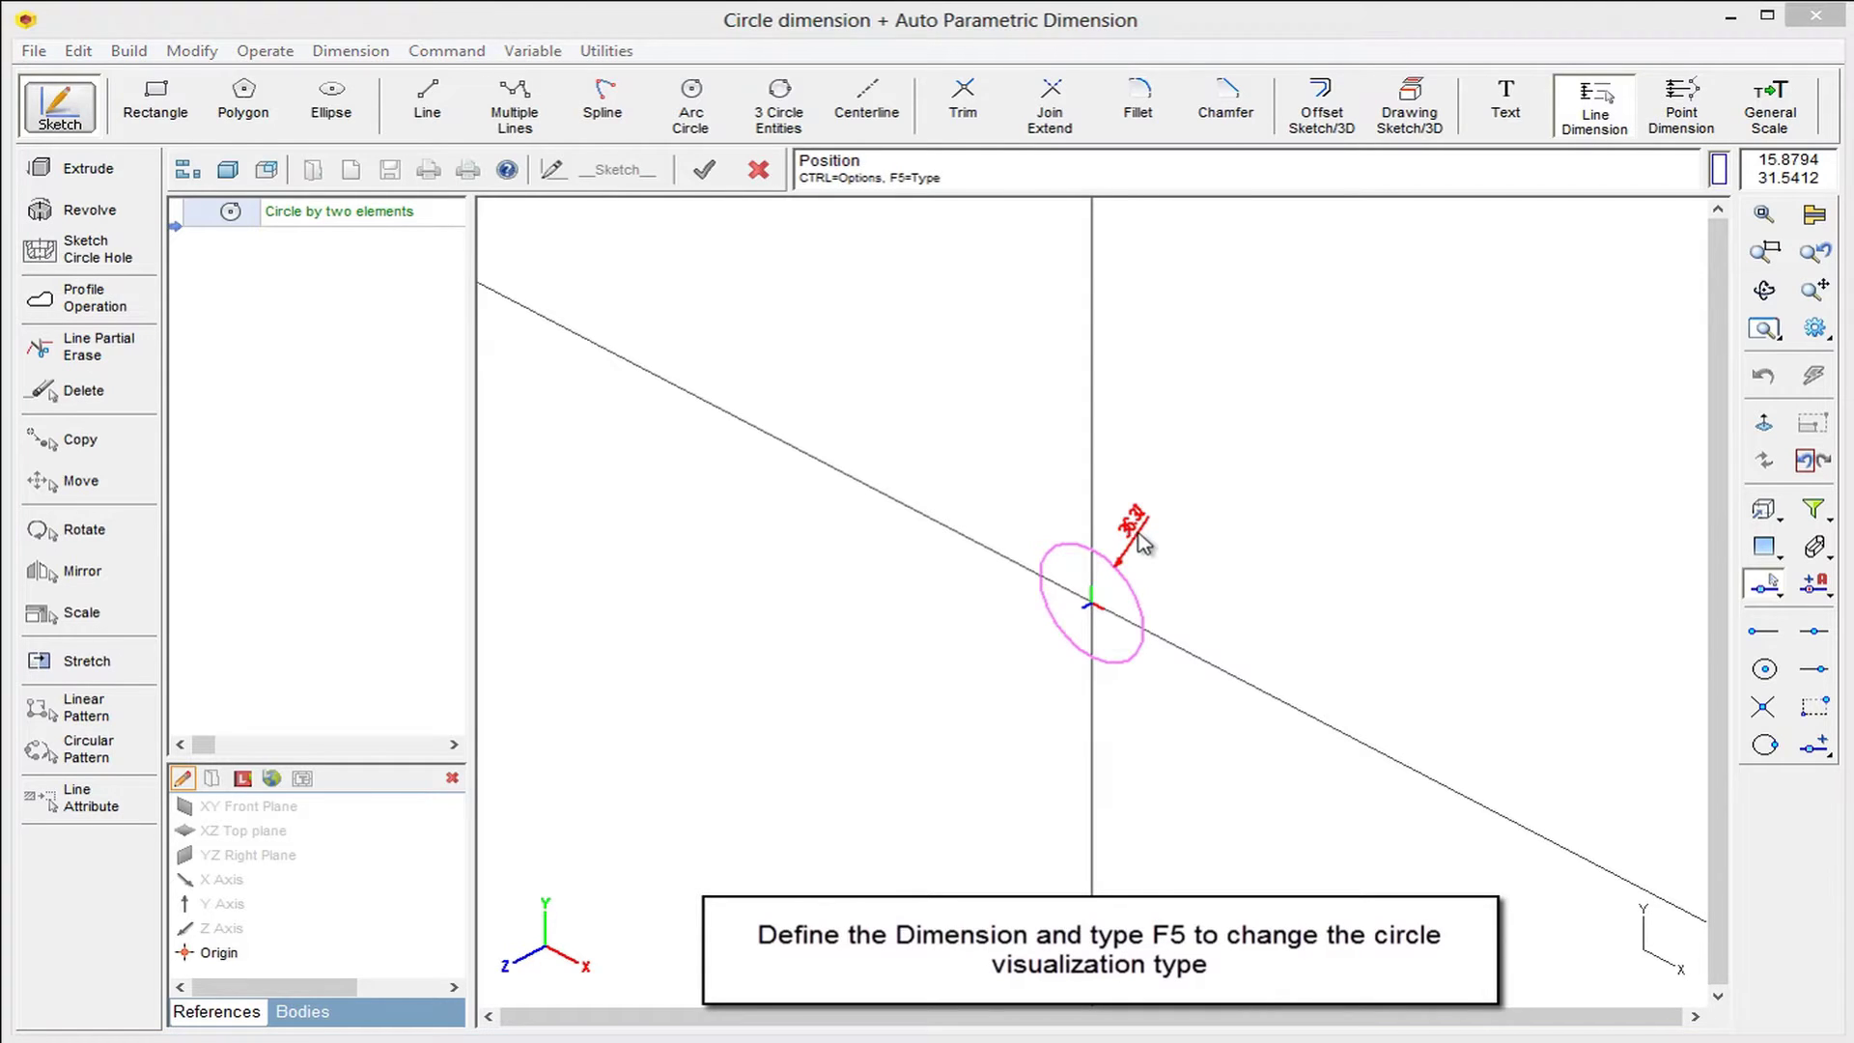
# Dimension the circle in Extended style with radius RX, creating variable RX = 2
pyautogui.press('F5')
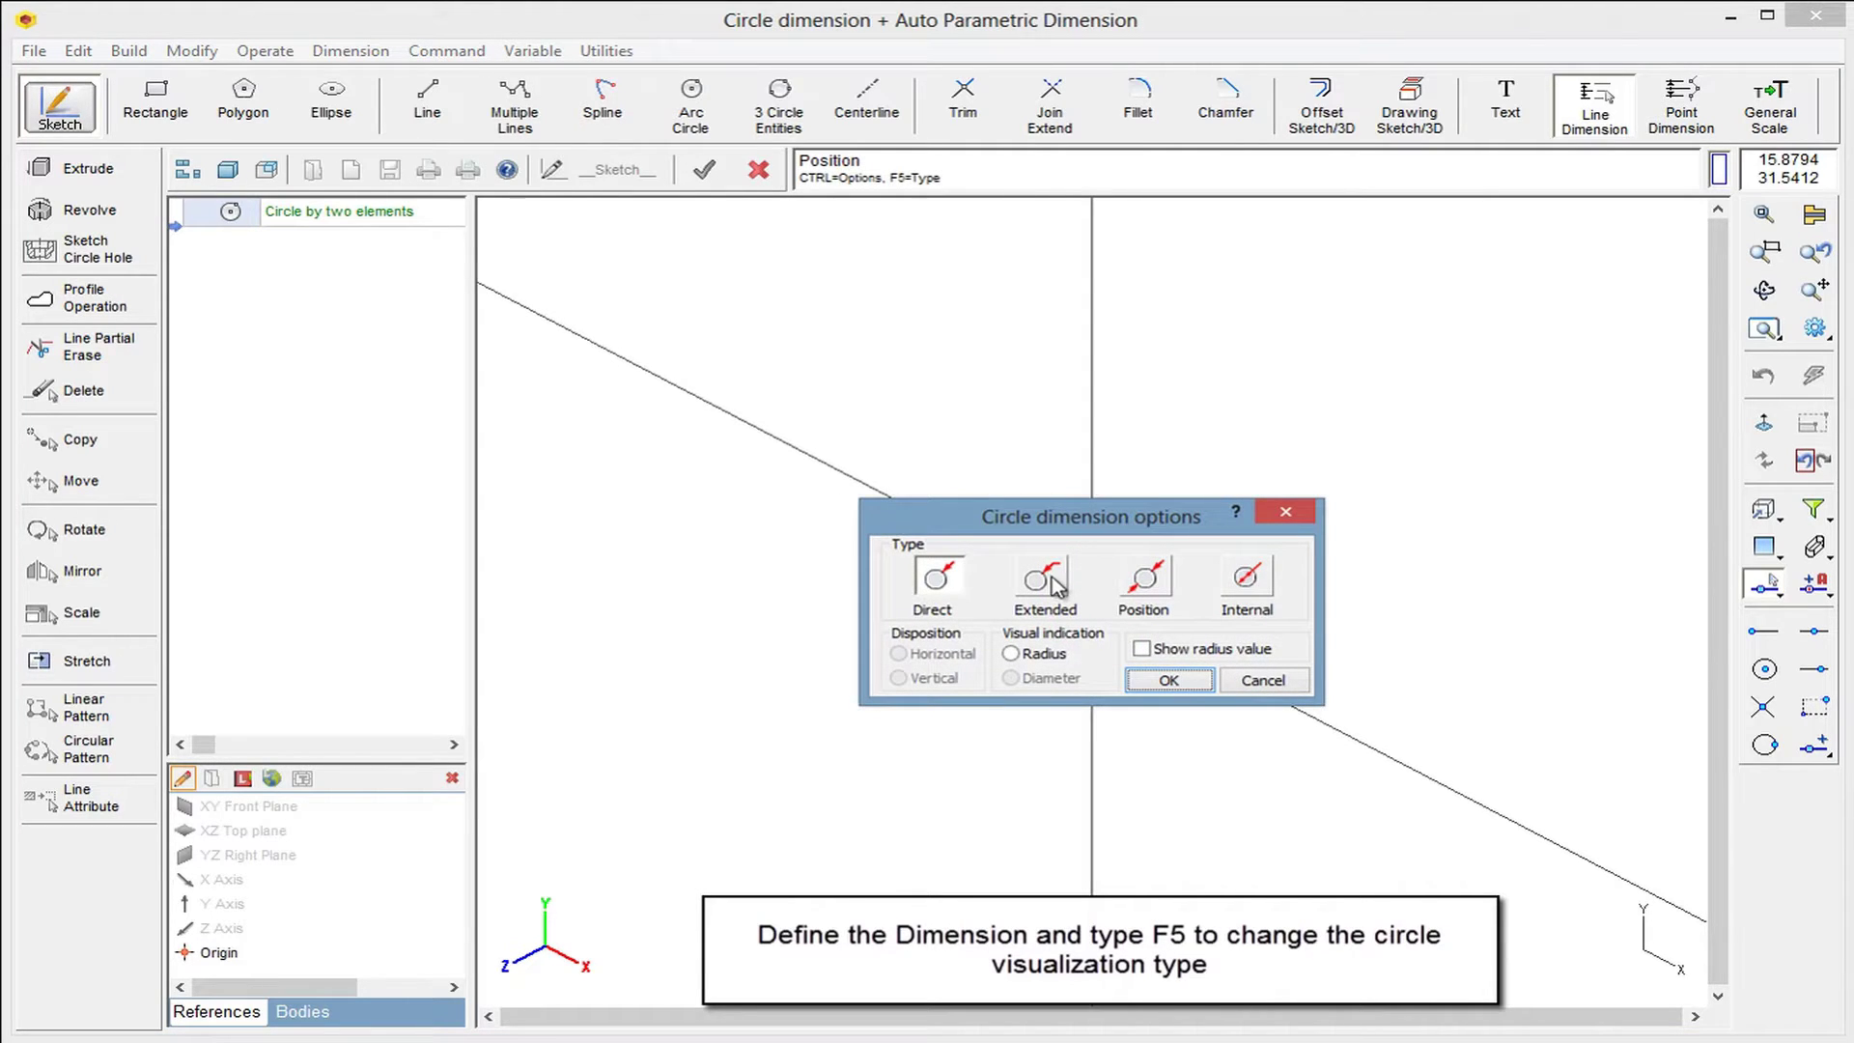
pyautogui.click(1045, 578)
pyautogui.click(1167, 678)
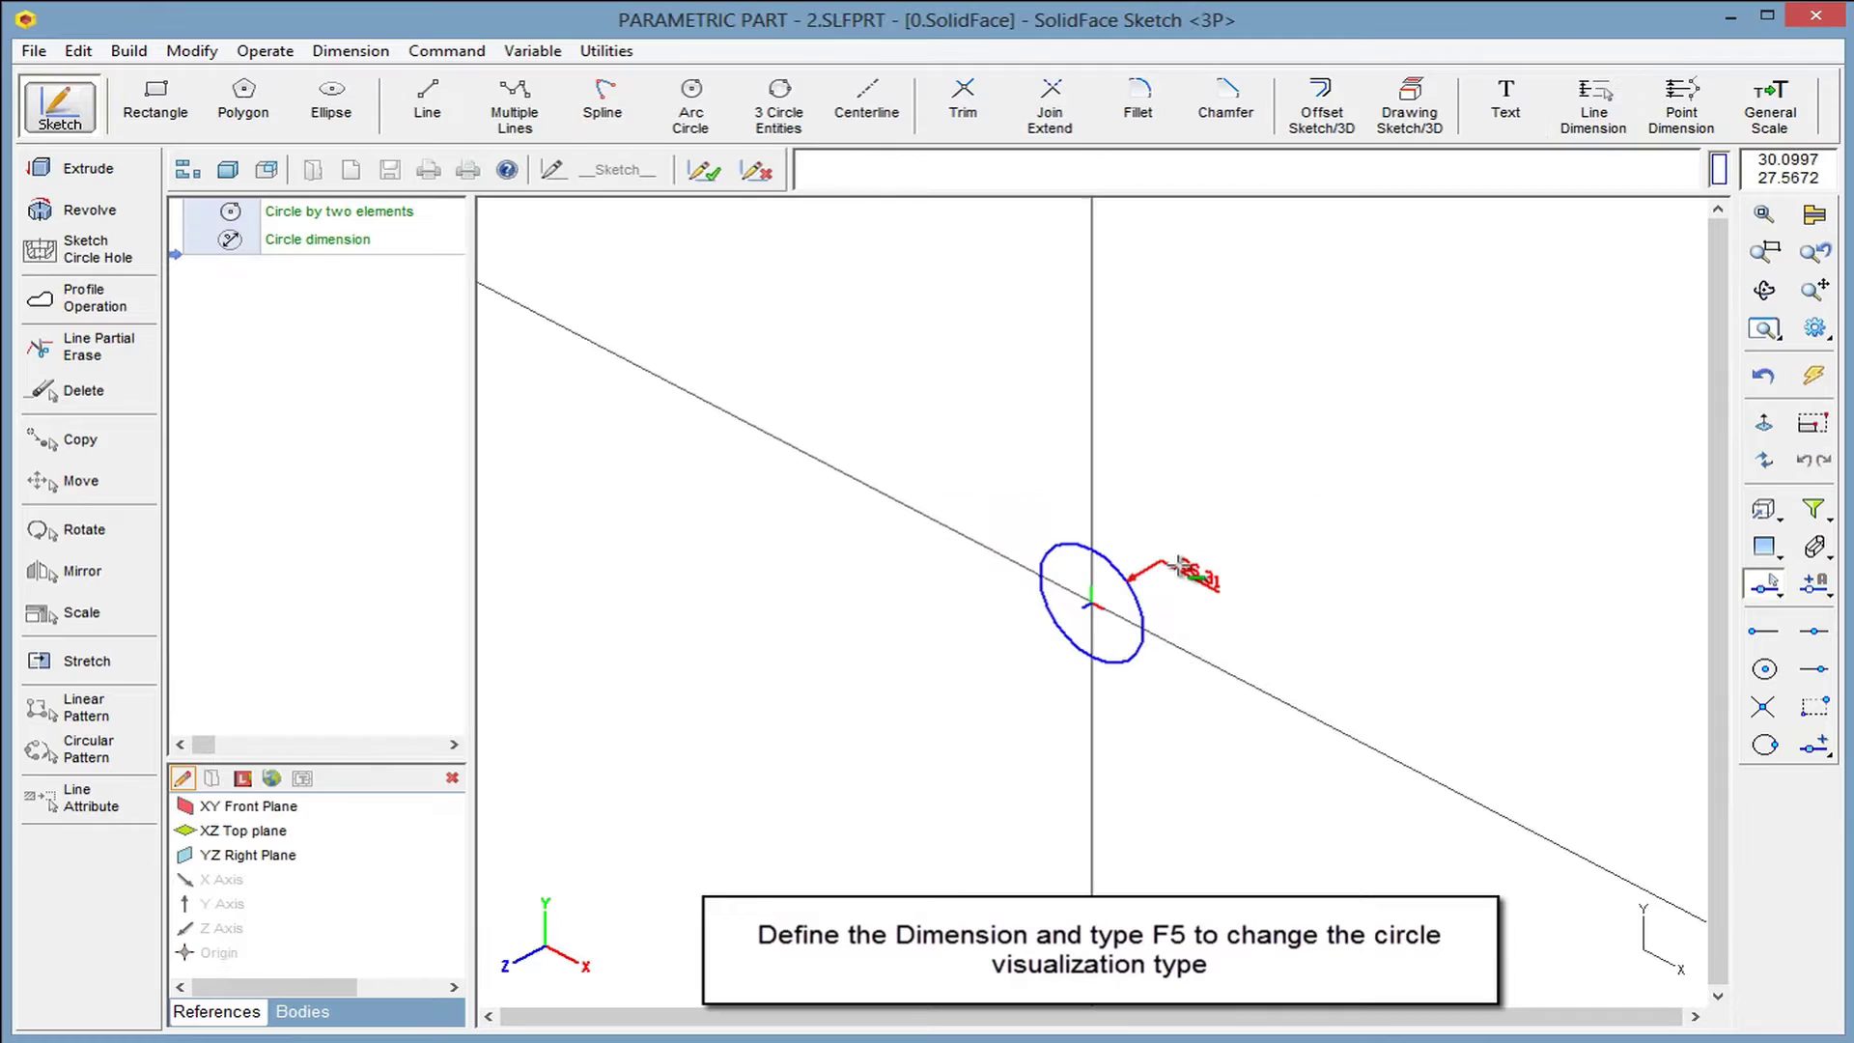
pyautogui.click(1179, 566)
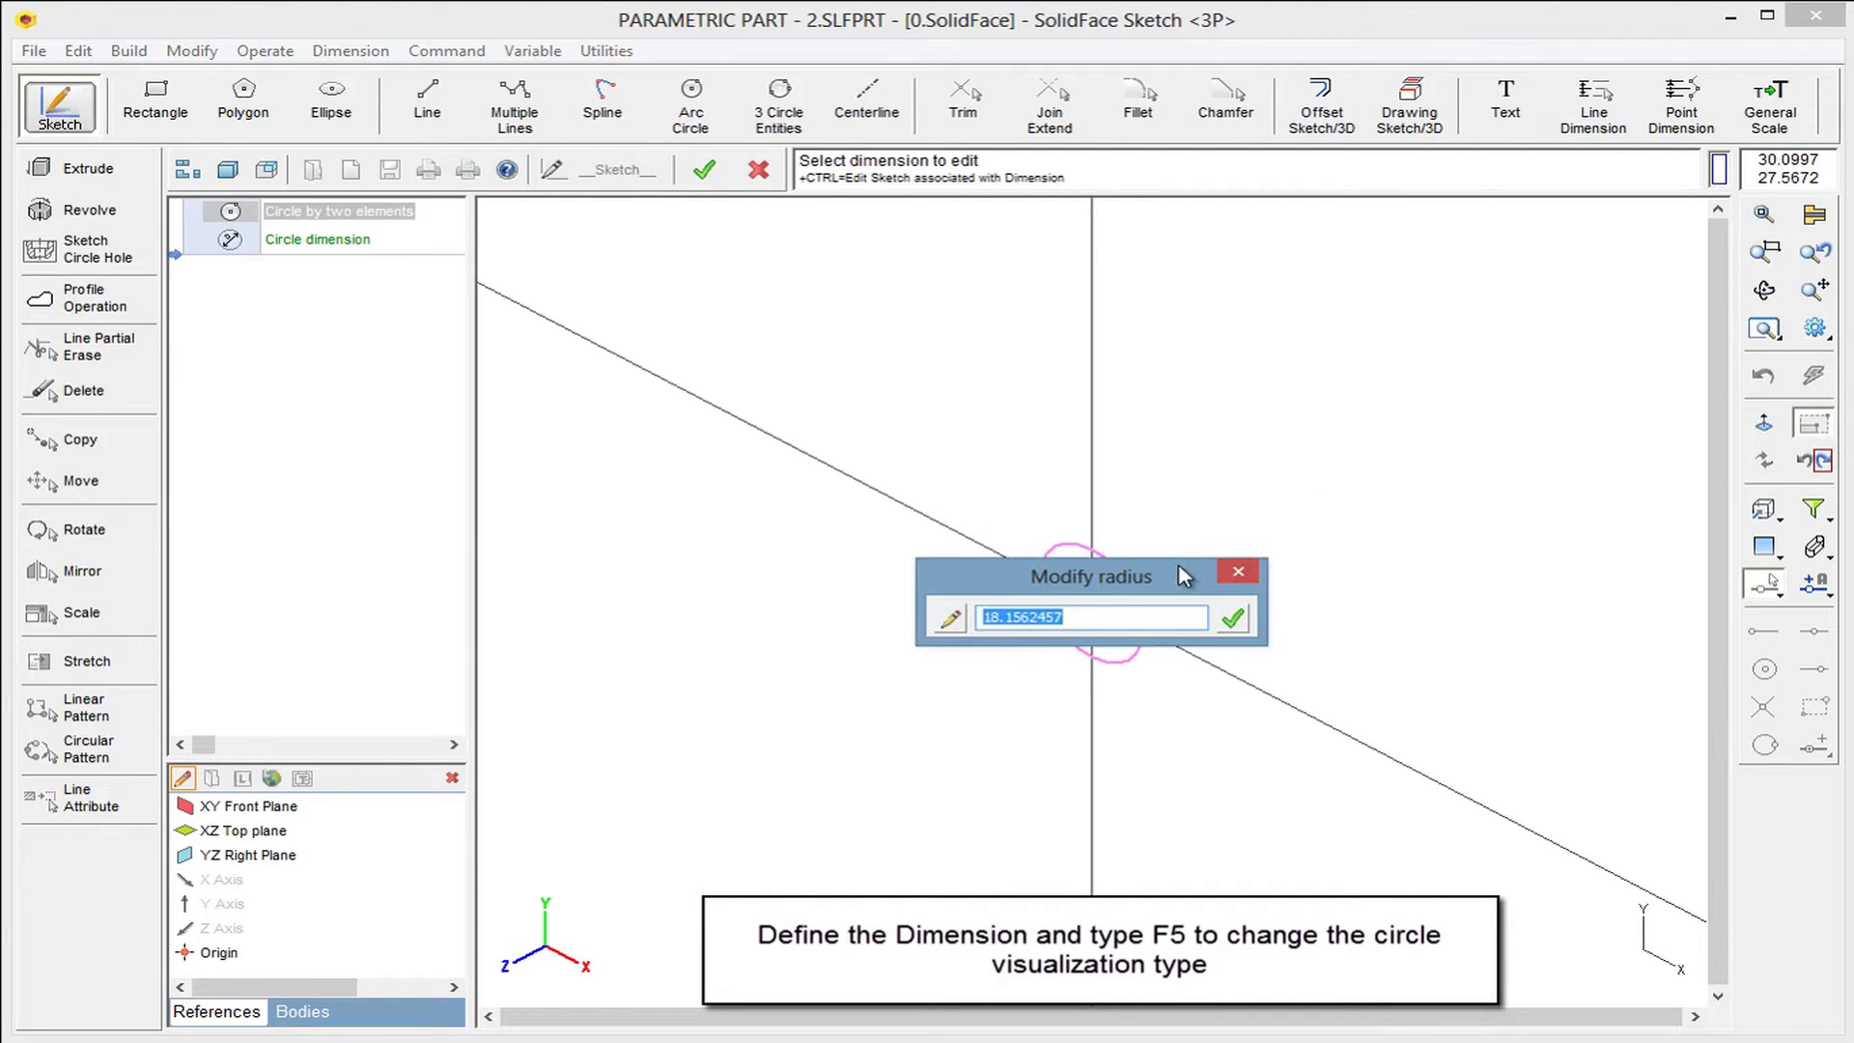
pyautogui.write('RX')
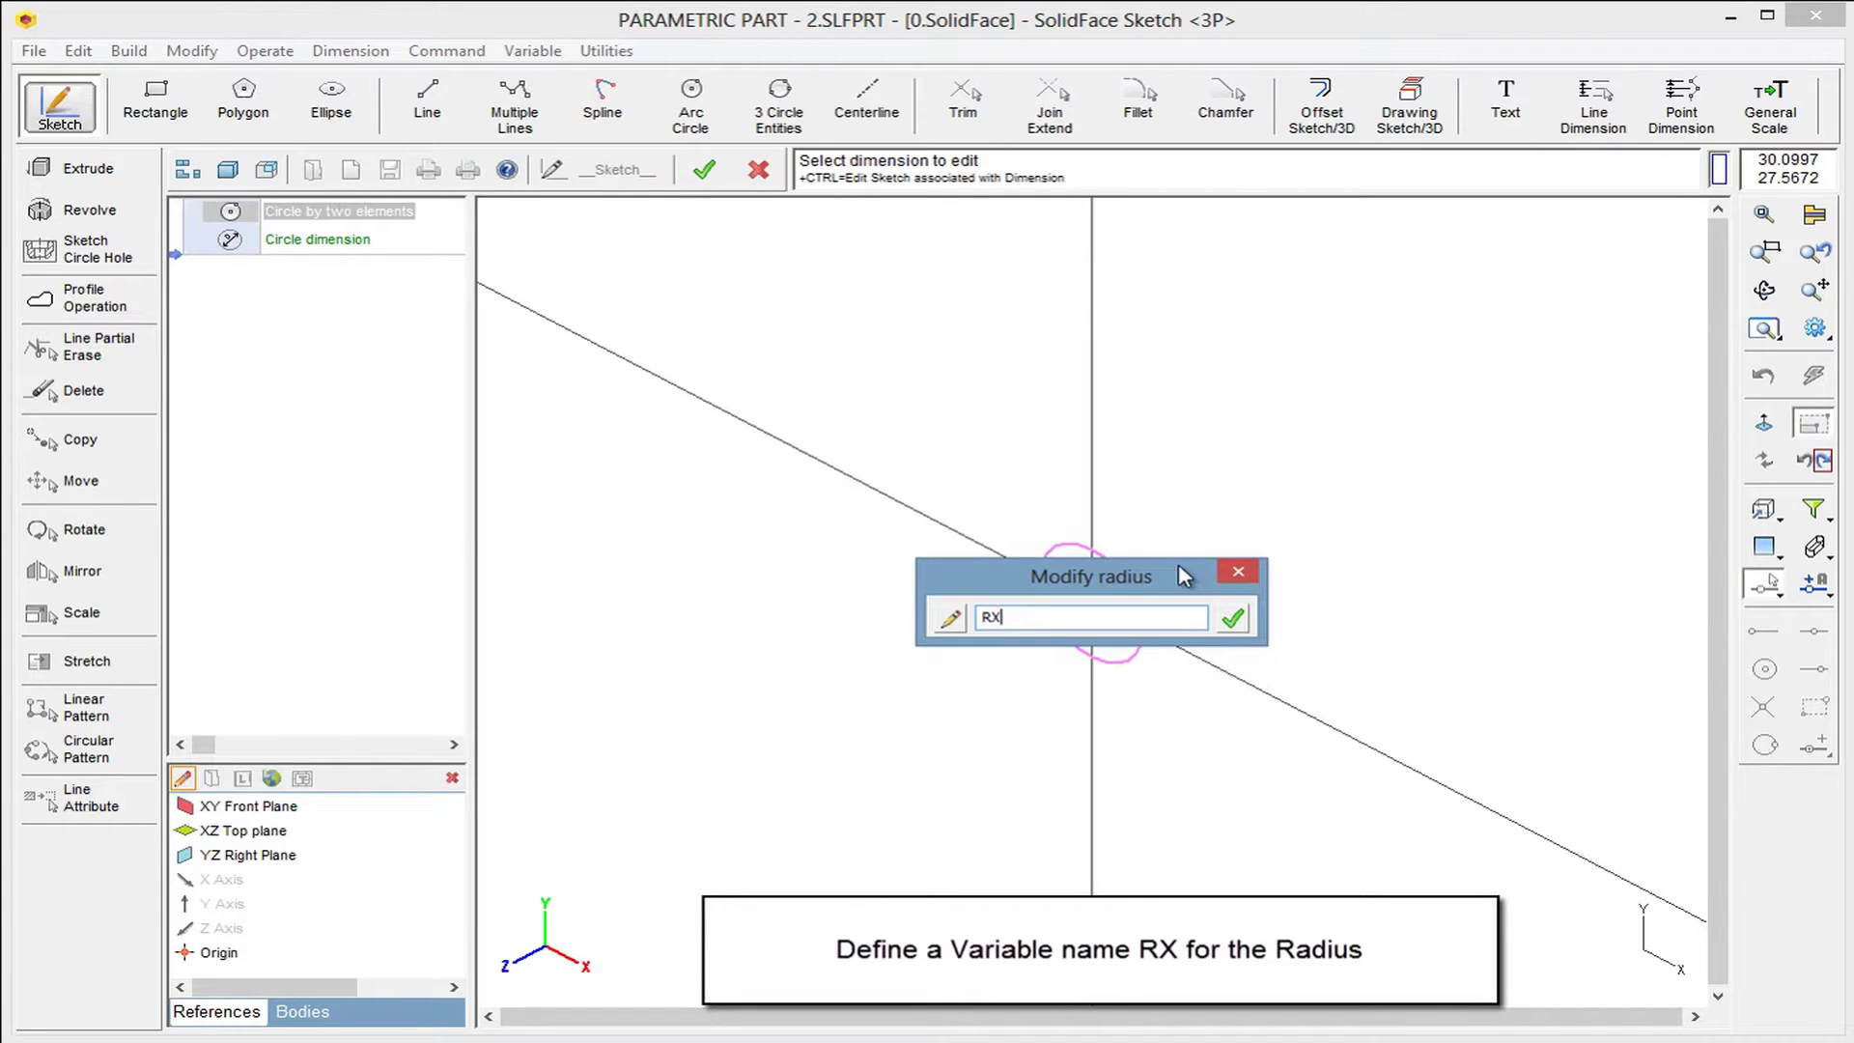
pyautogui.press('Return')
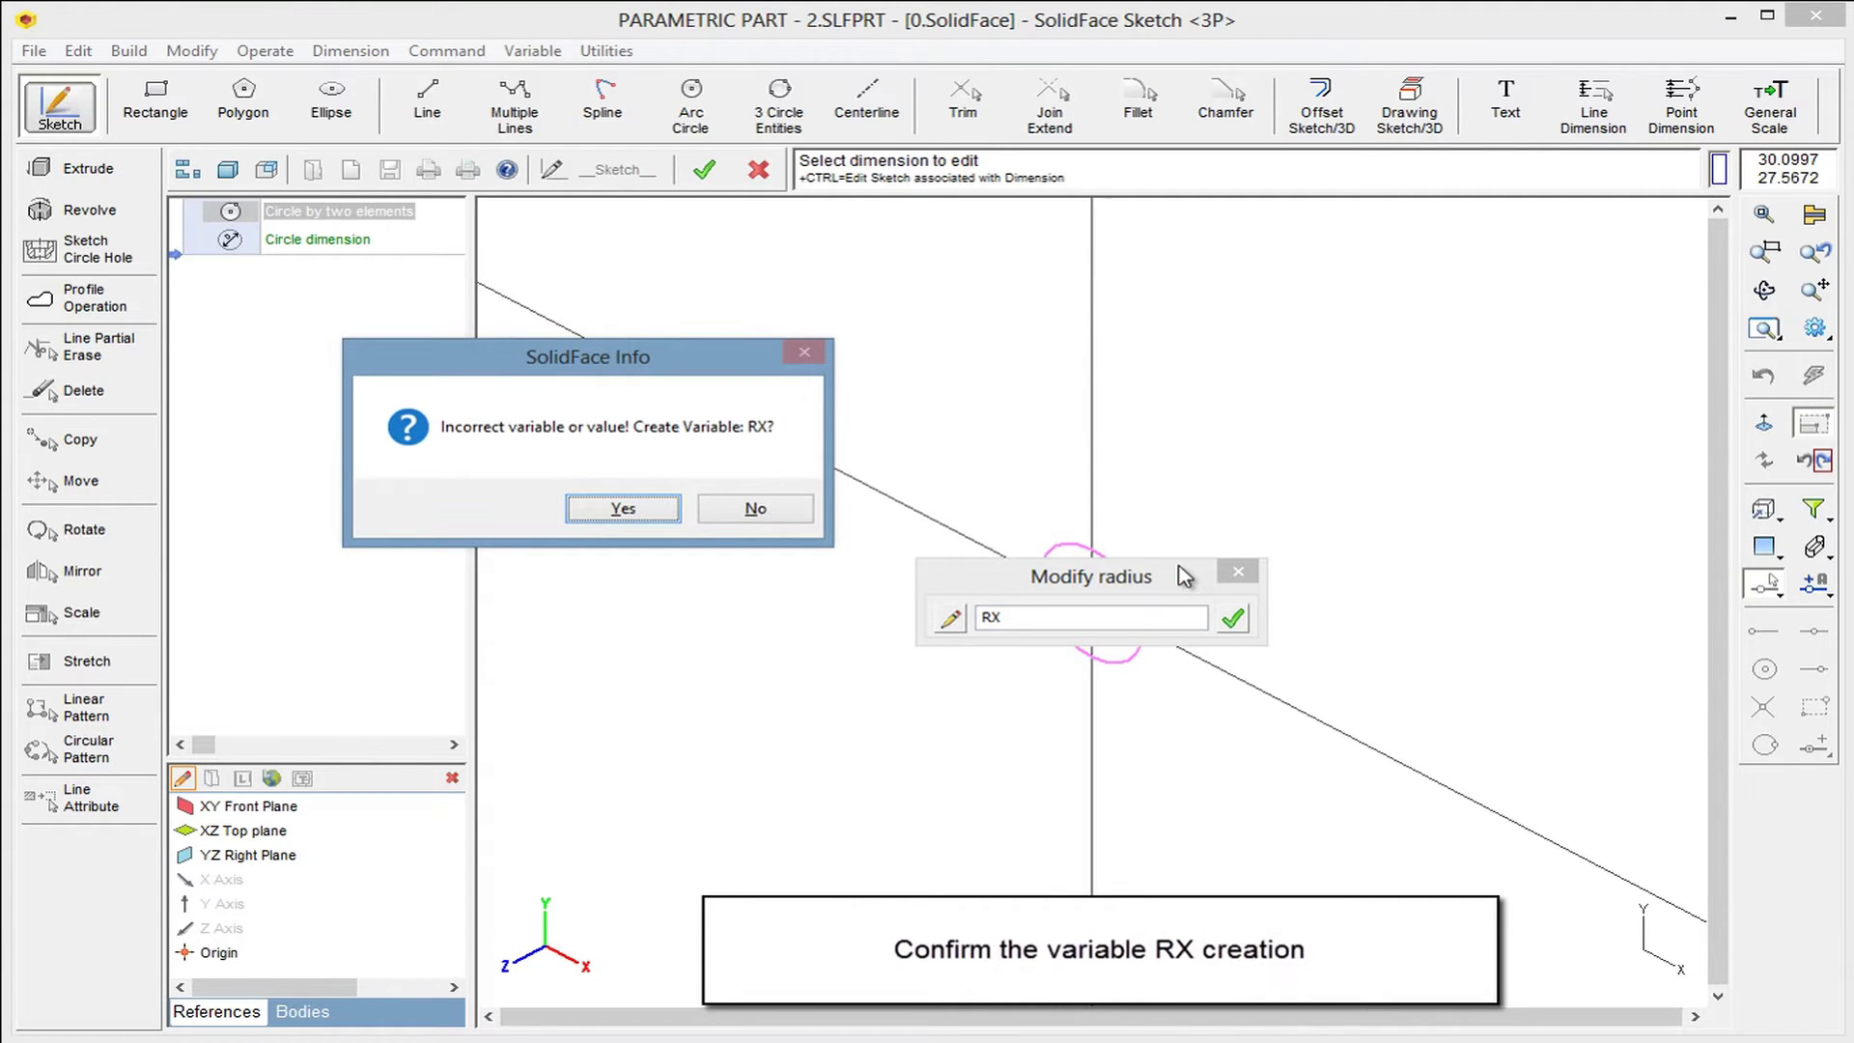
pyautogui.press('Return')
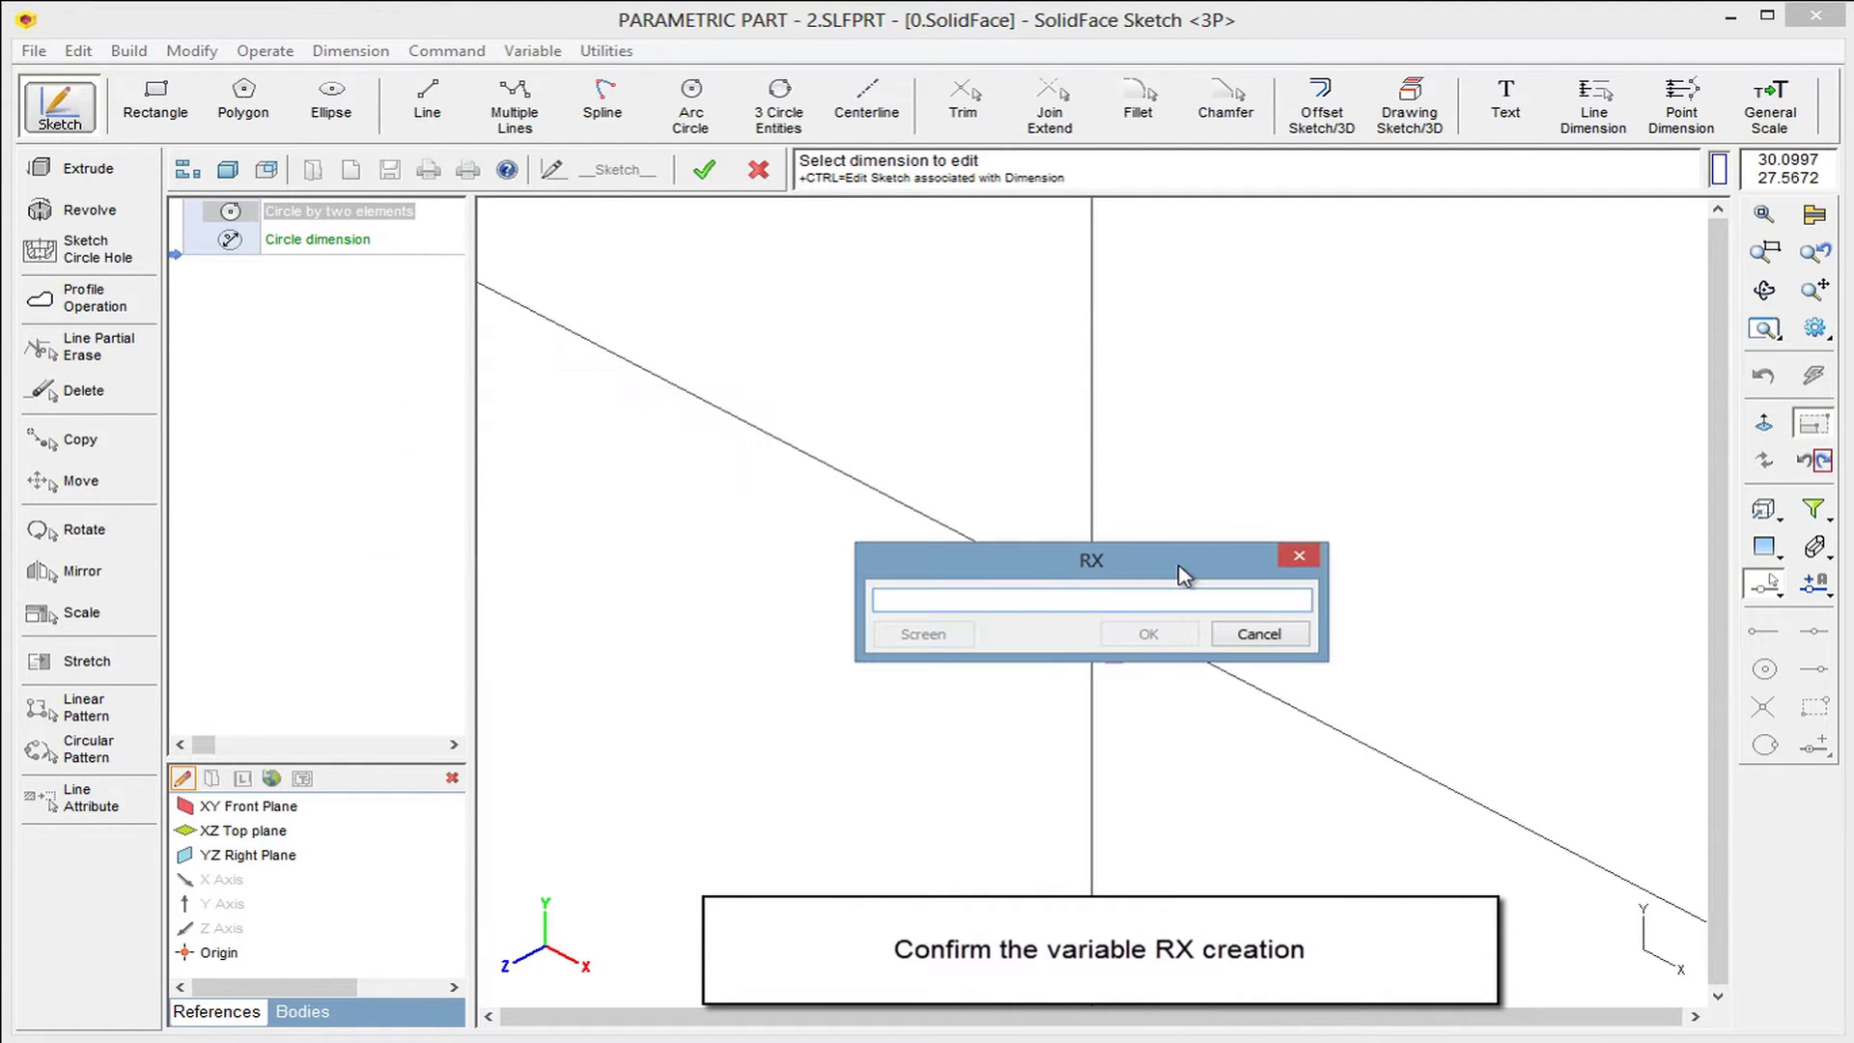
pyautogui.write('2')
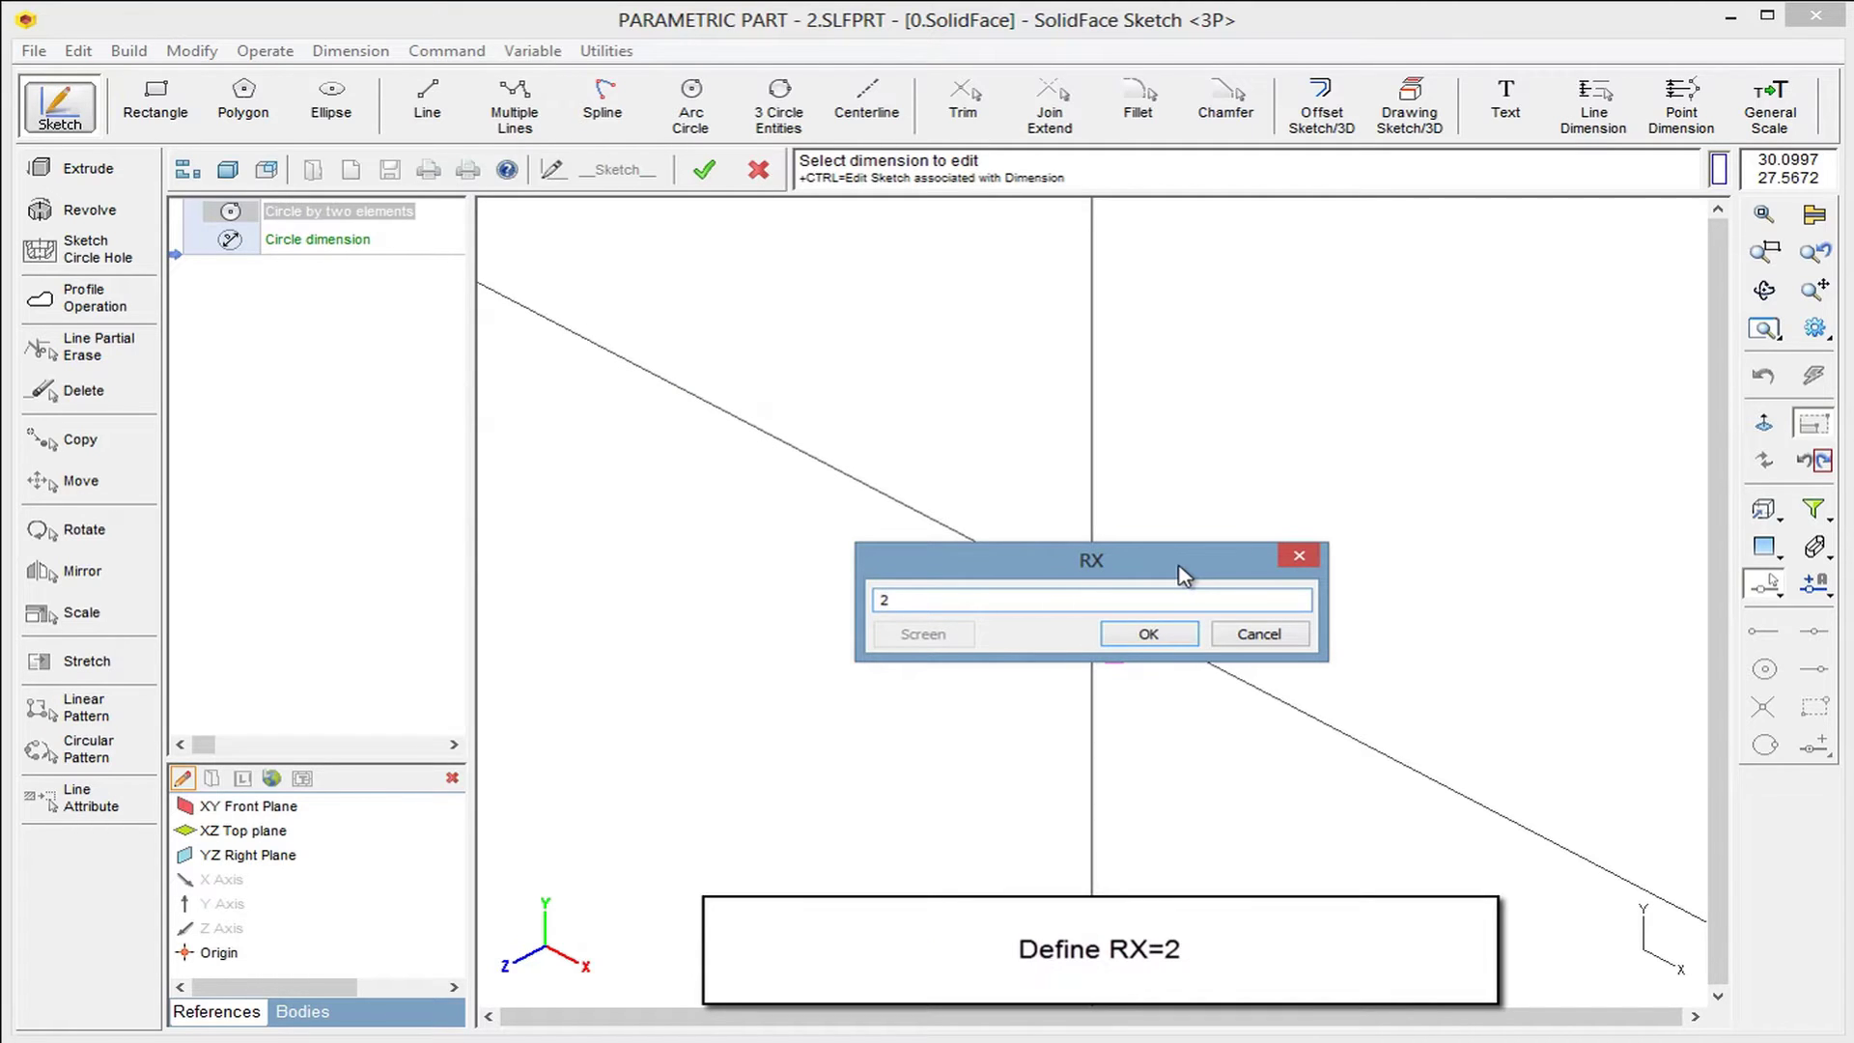
pyautogui.click(1150, 637)
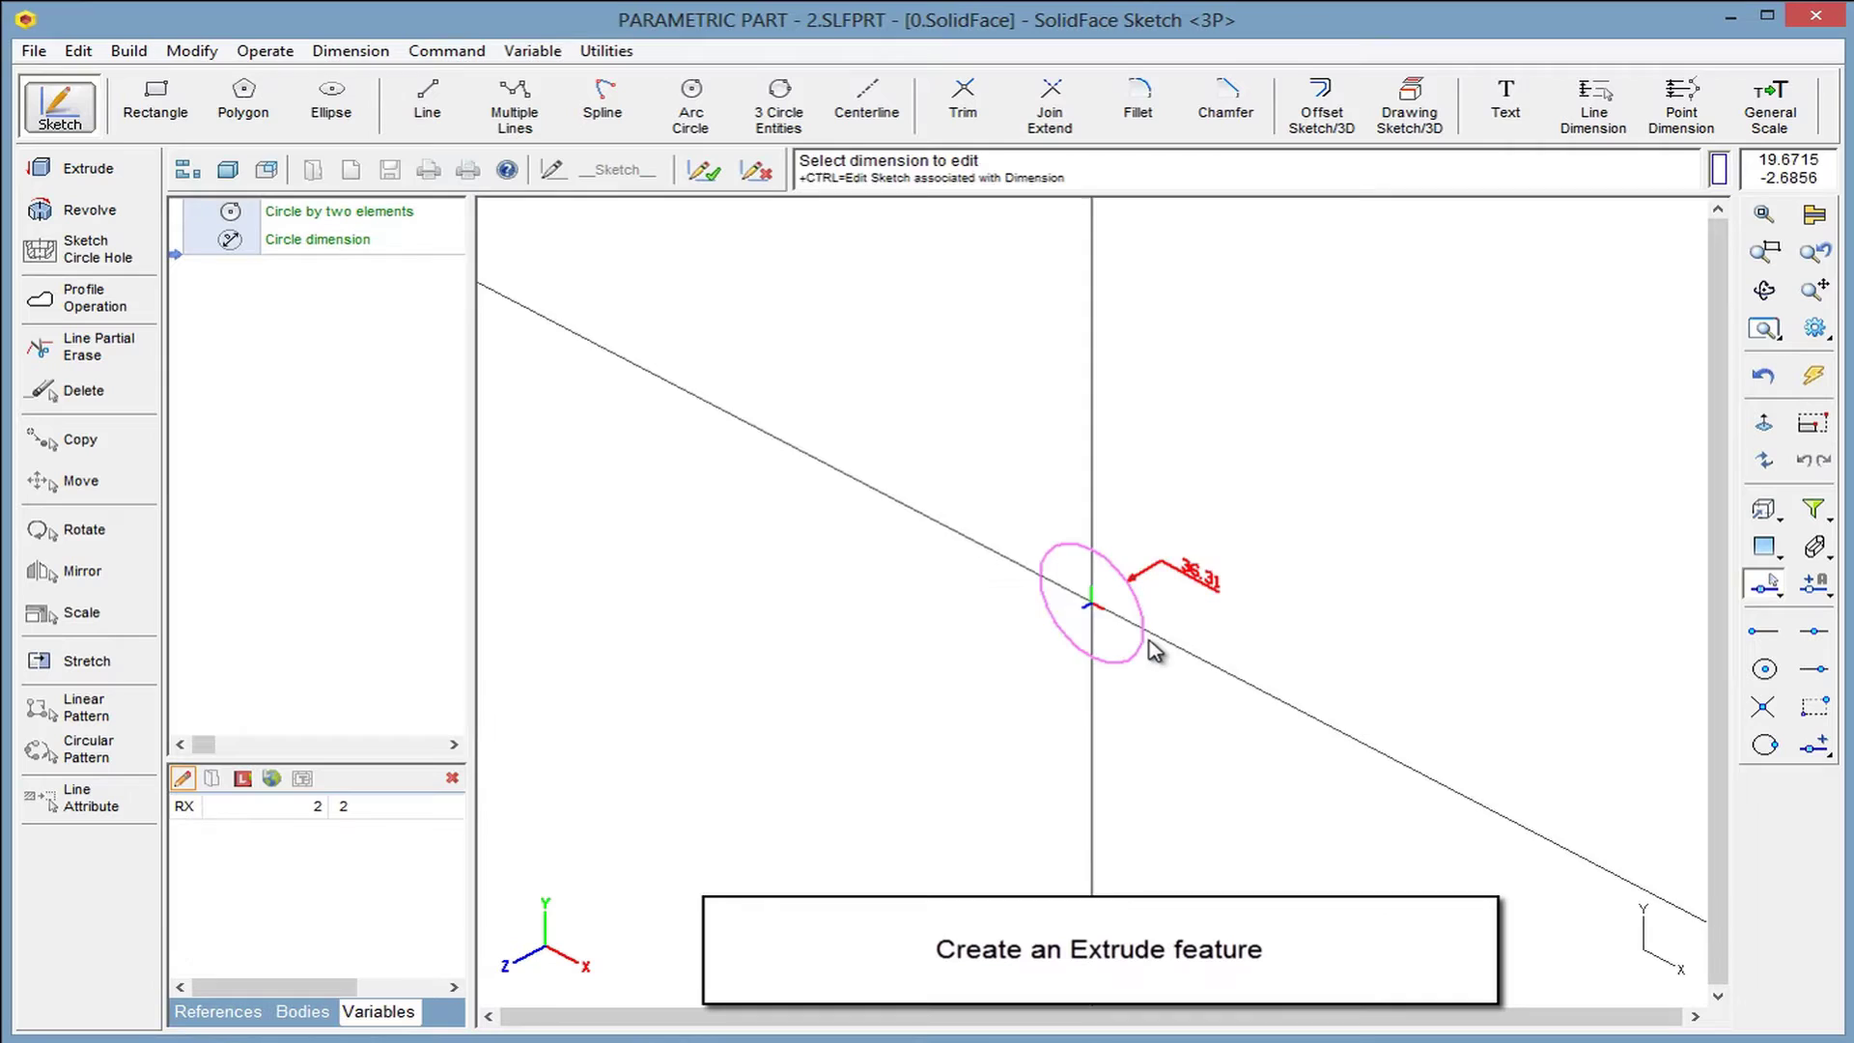
# Extrude the circle in the reversed direction by distance LX, defining LX = 20
pyautogui.click(104, 172)
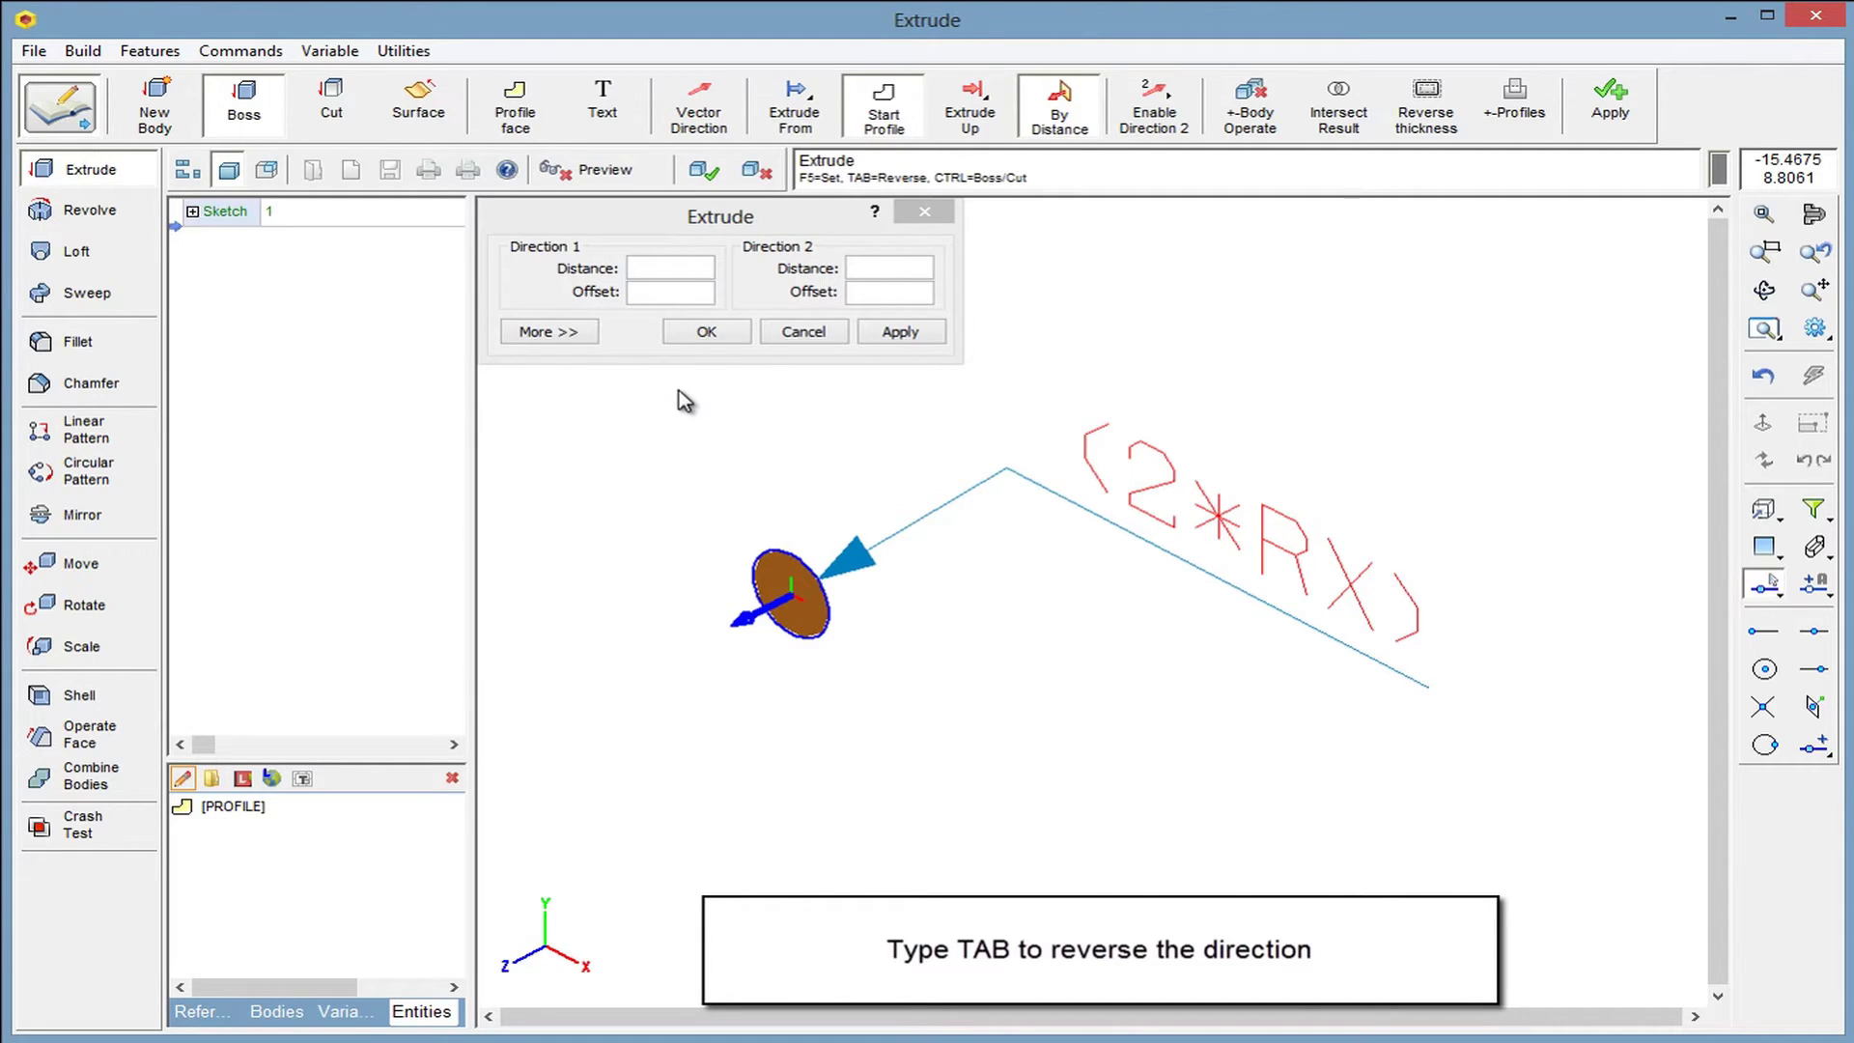
pyautogui.press('Tab')
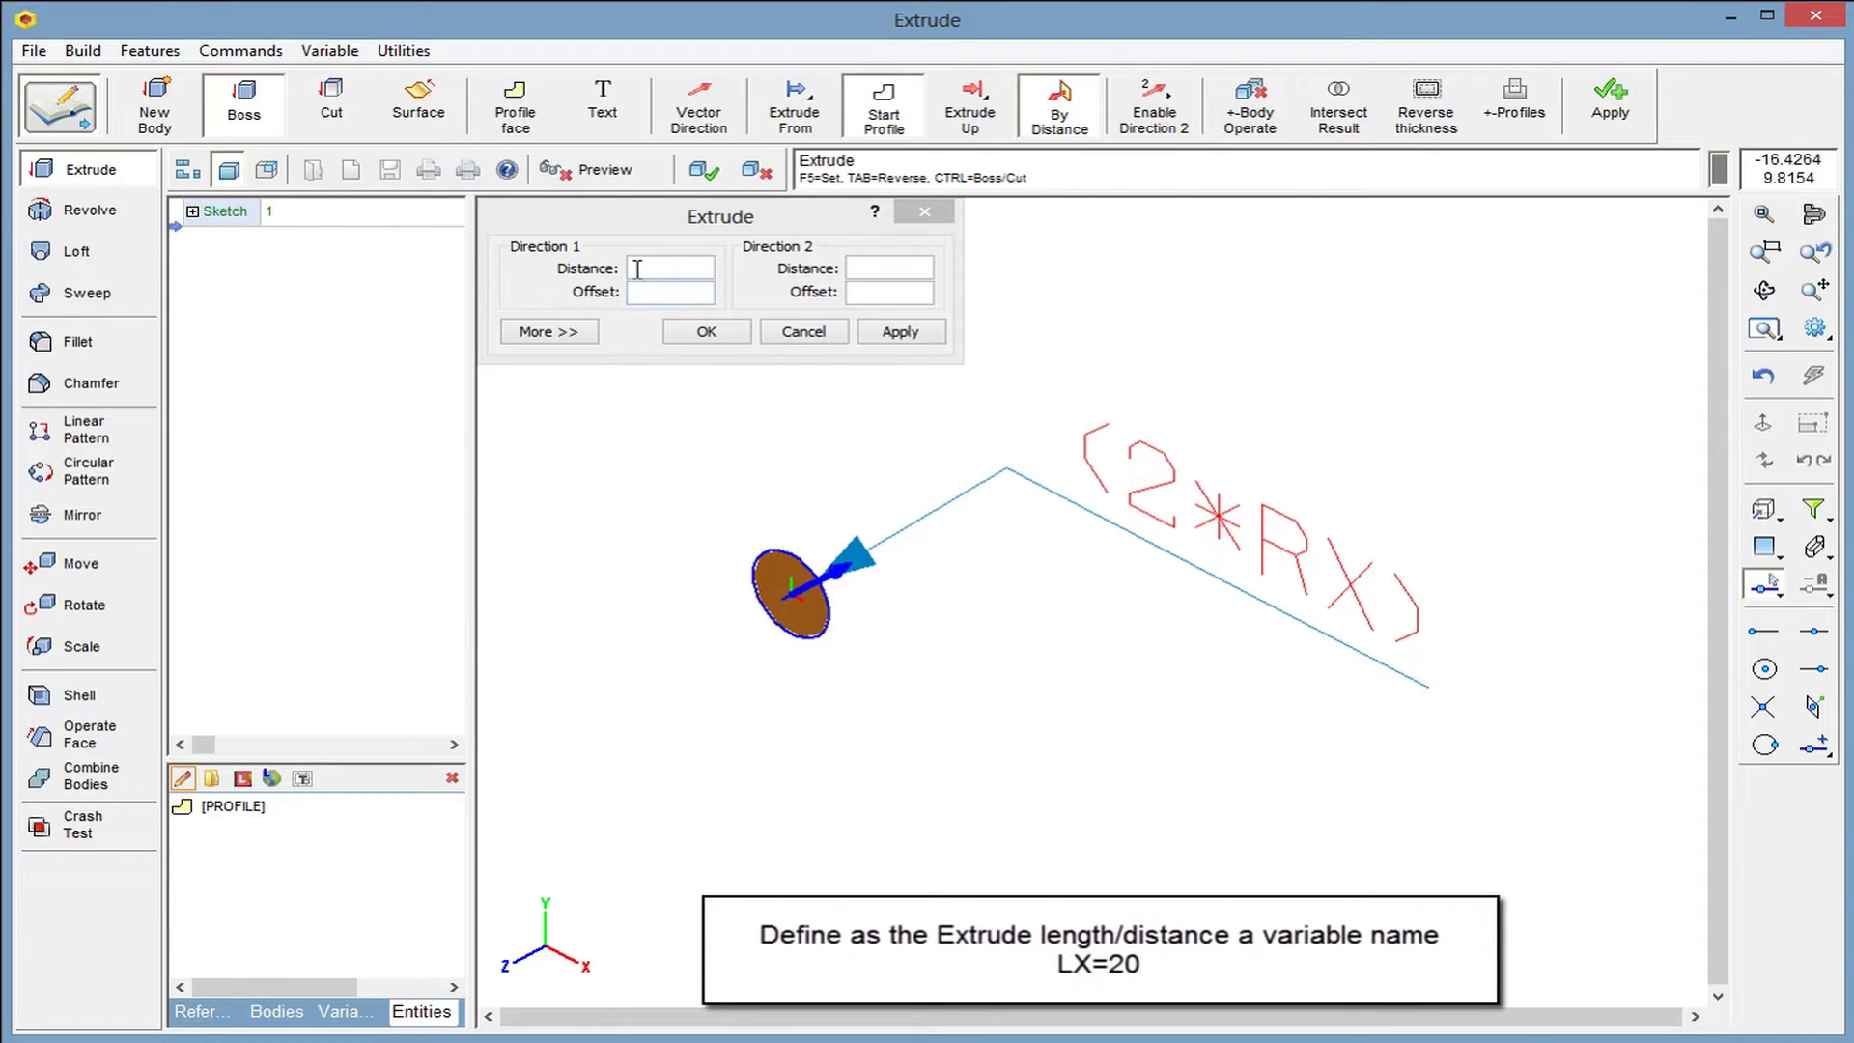
pyautogui.click(670, 267)
pyautogui.write('Lx')
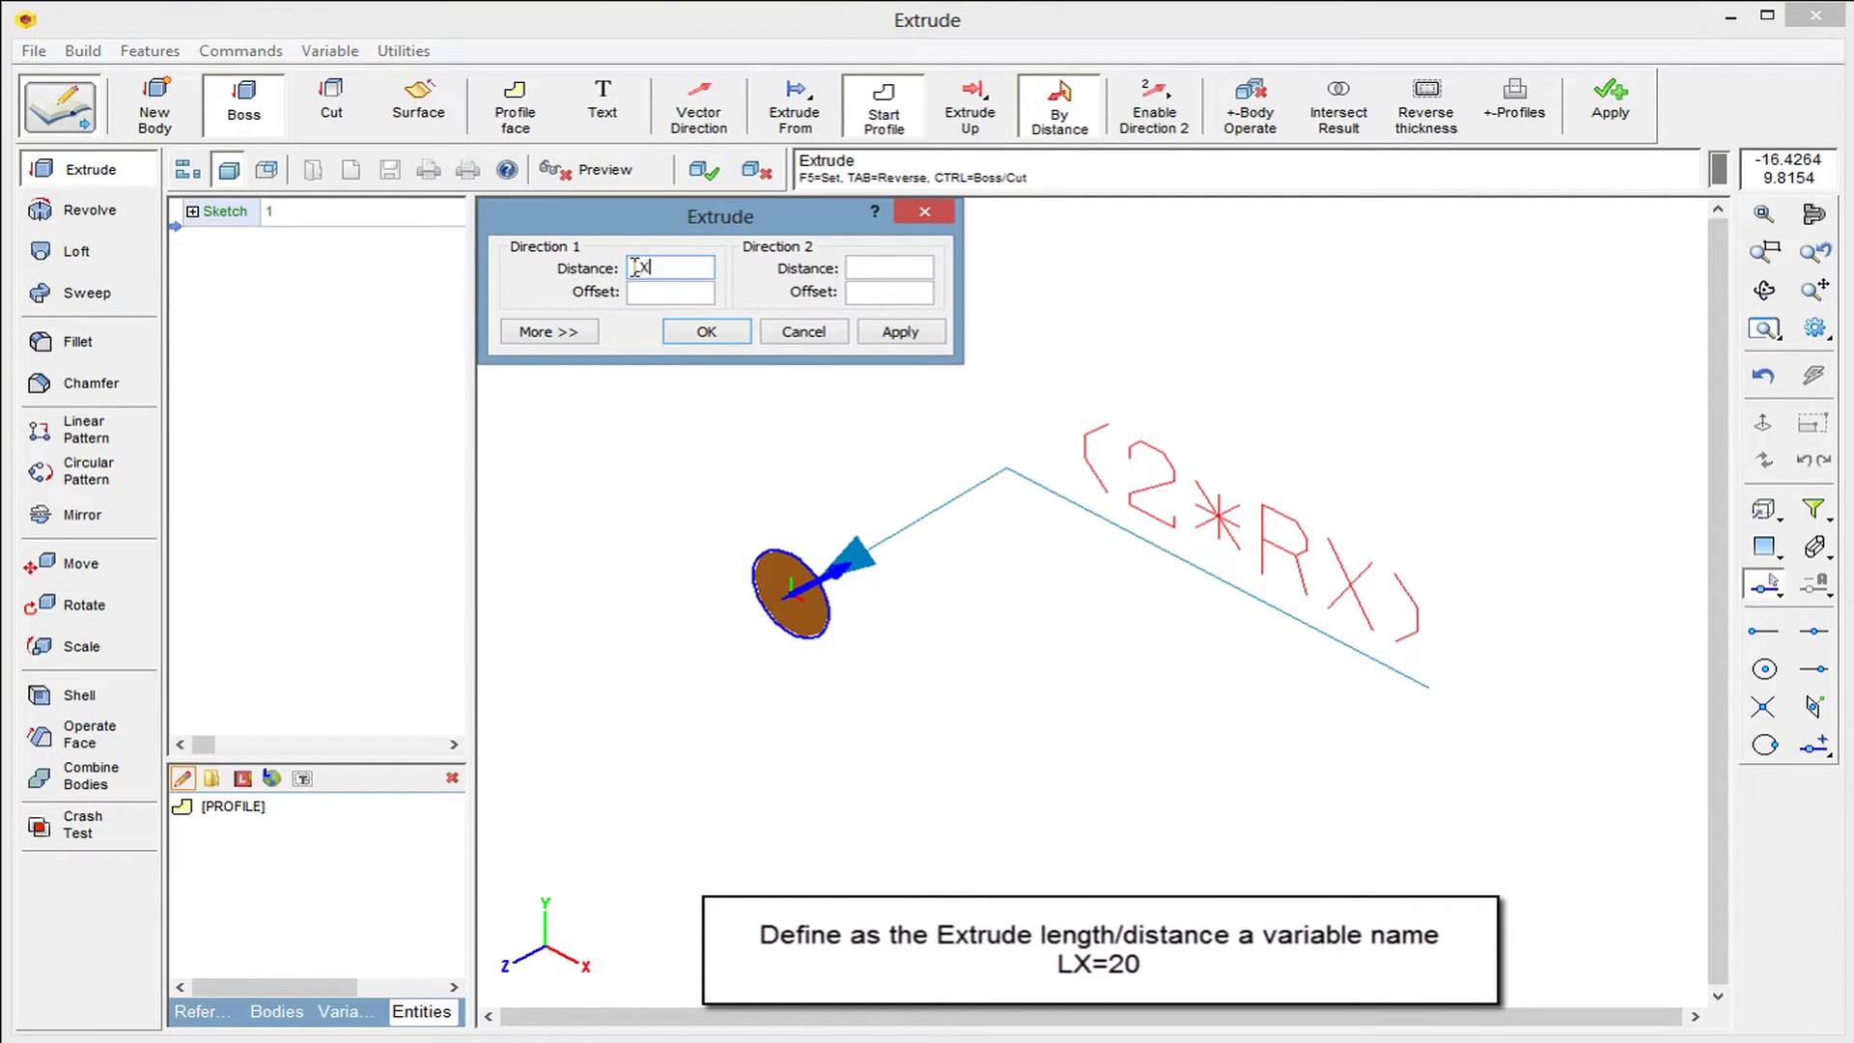
pyautogui.press('Return')
pyautogui.write('20')
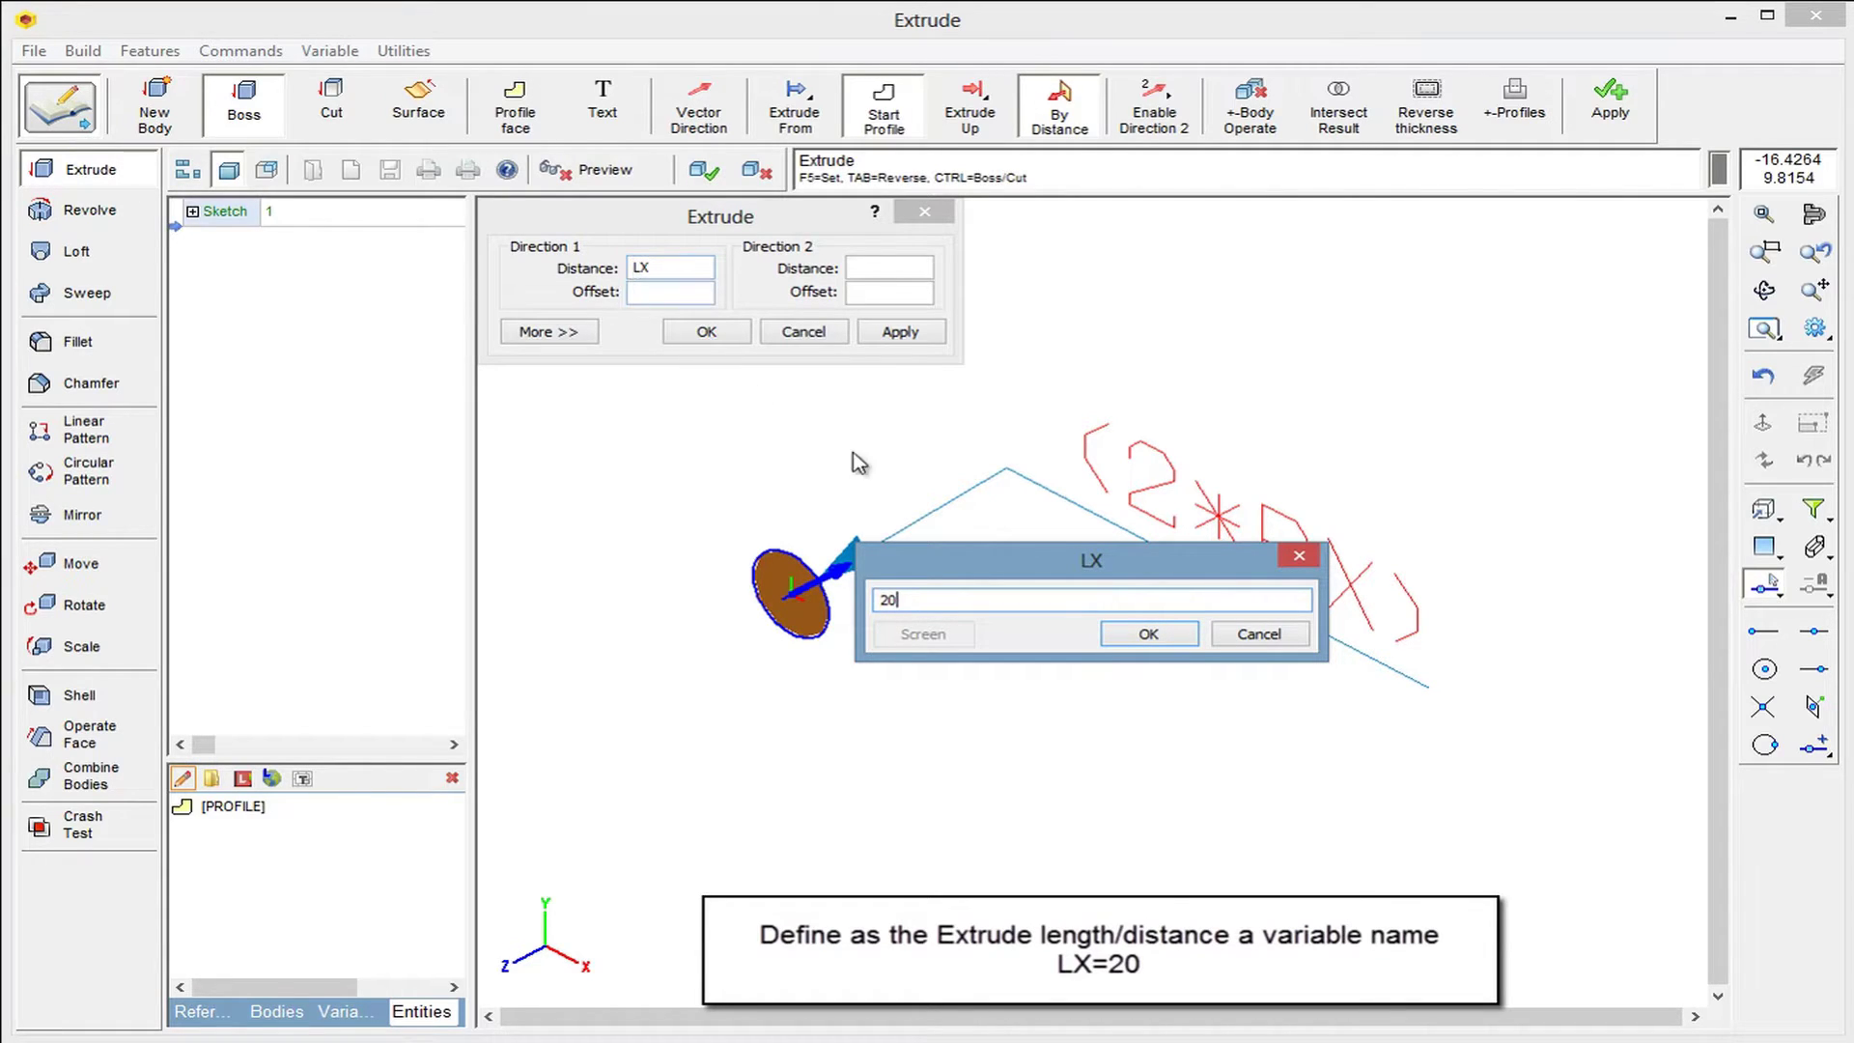
pyautogui.click(1128, 636)
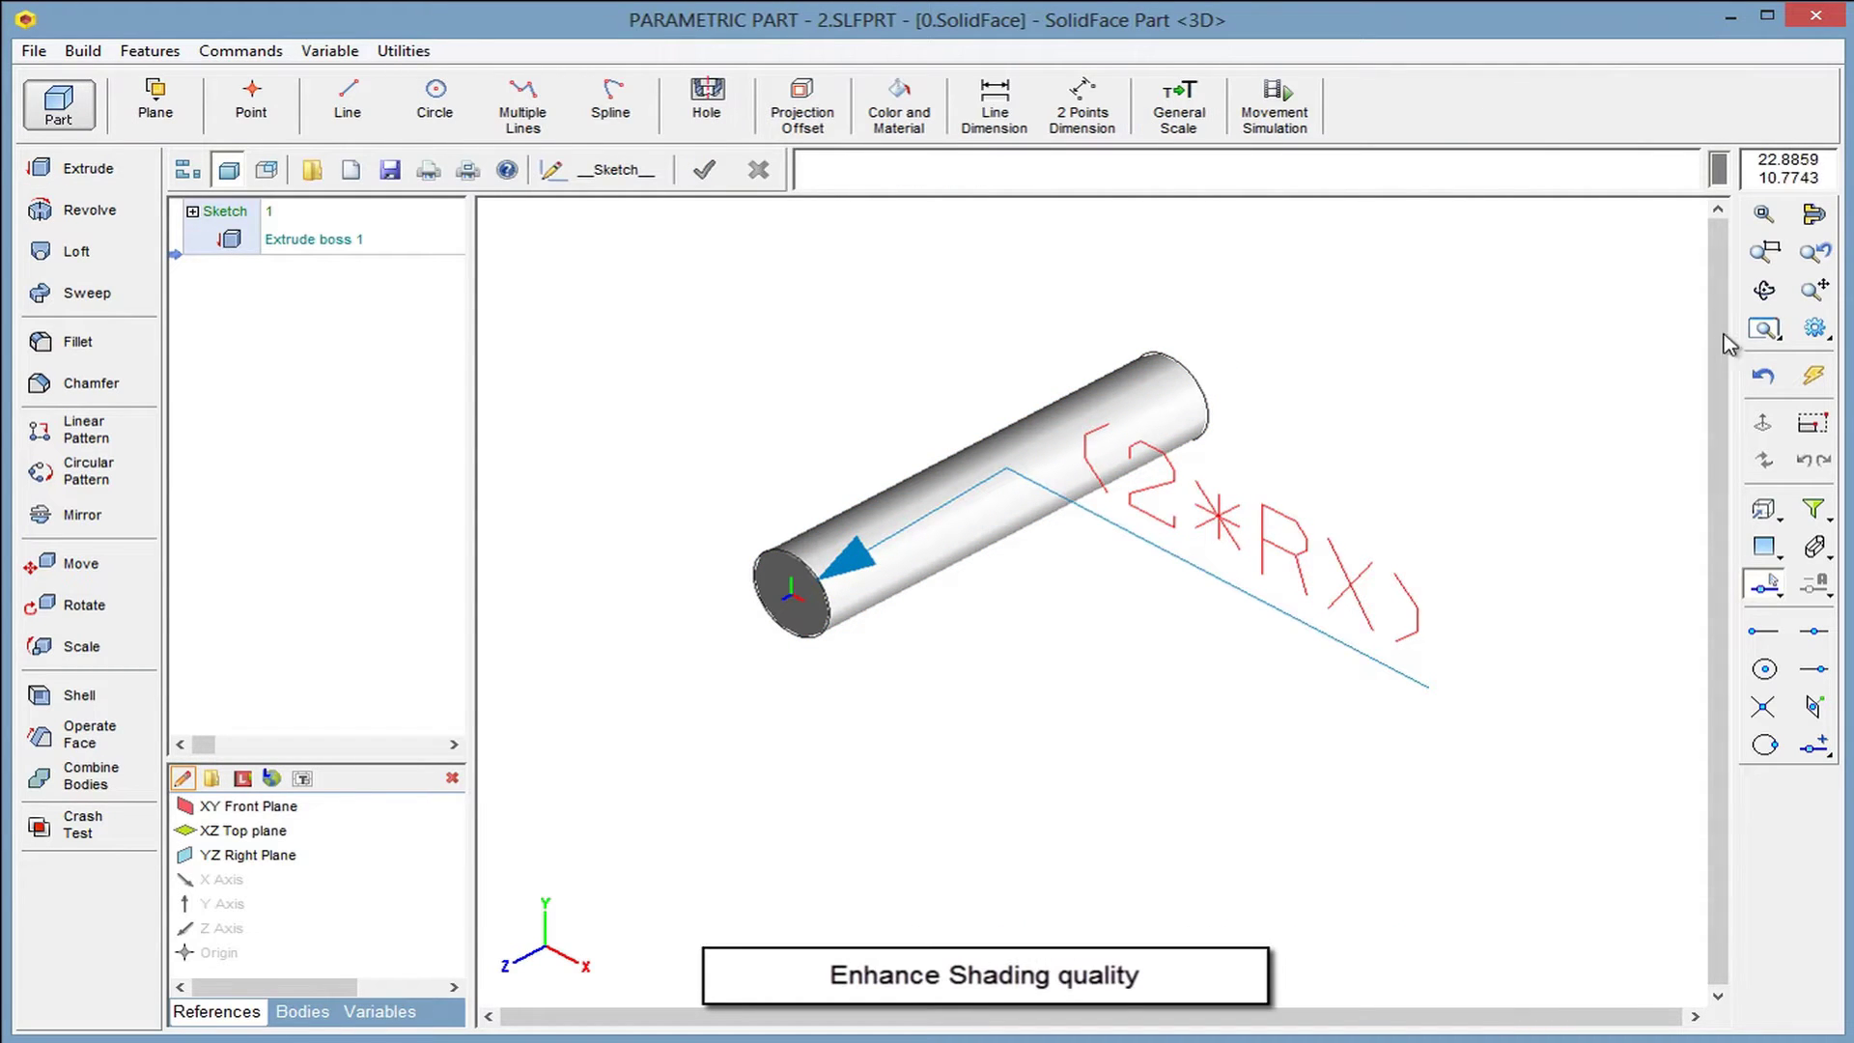
# Set shading quality to High, show the variables list, and start a new sketch
pyautogui.click(1753, 333)
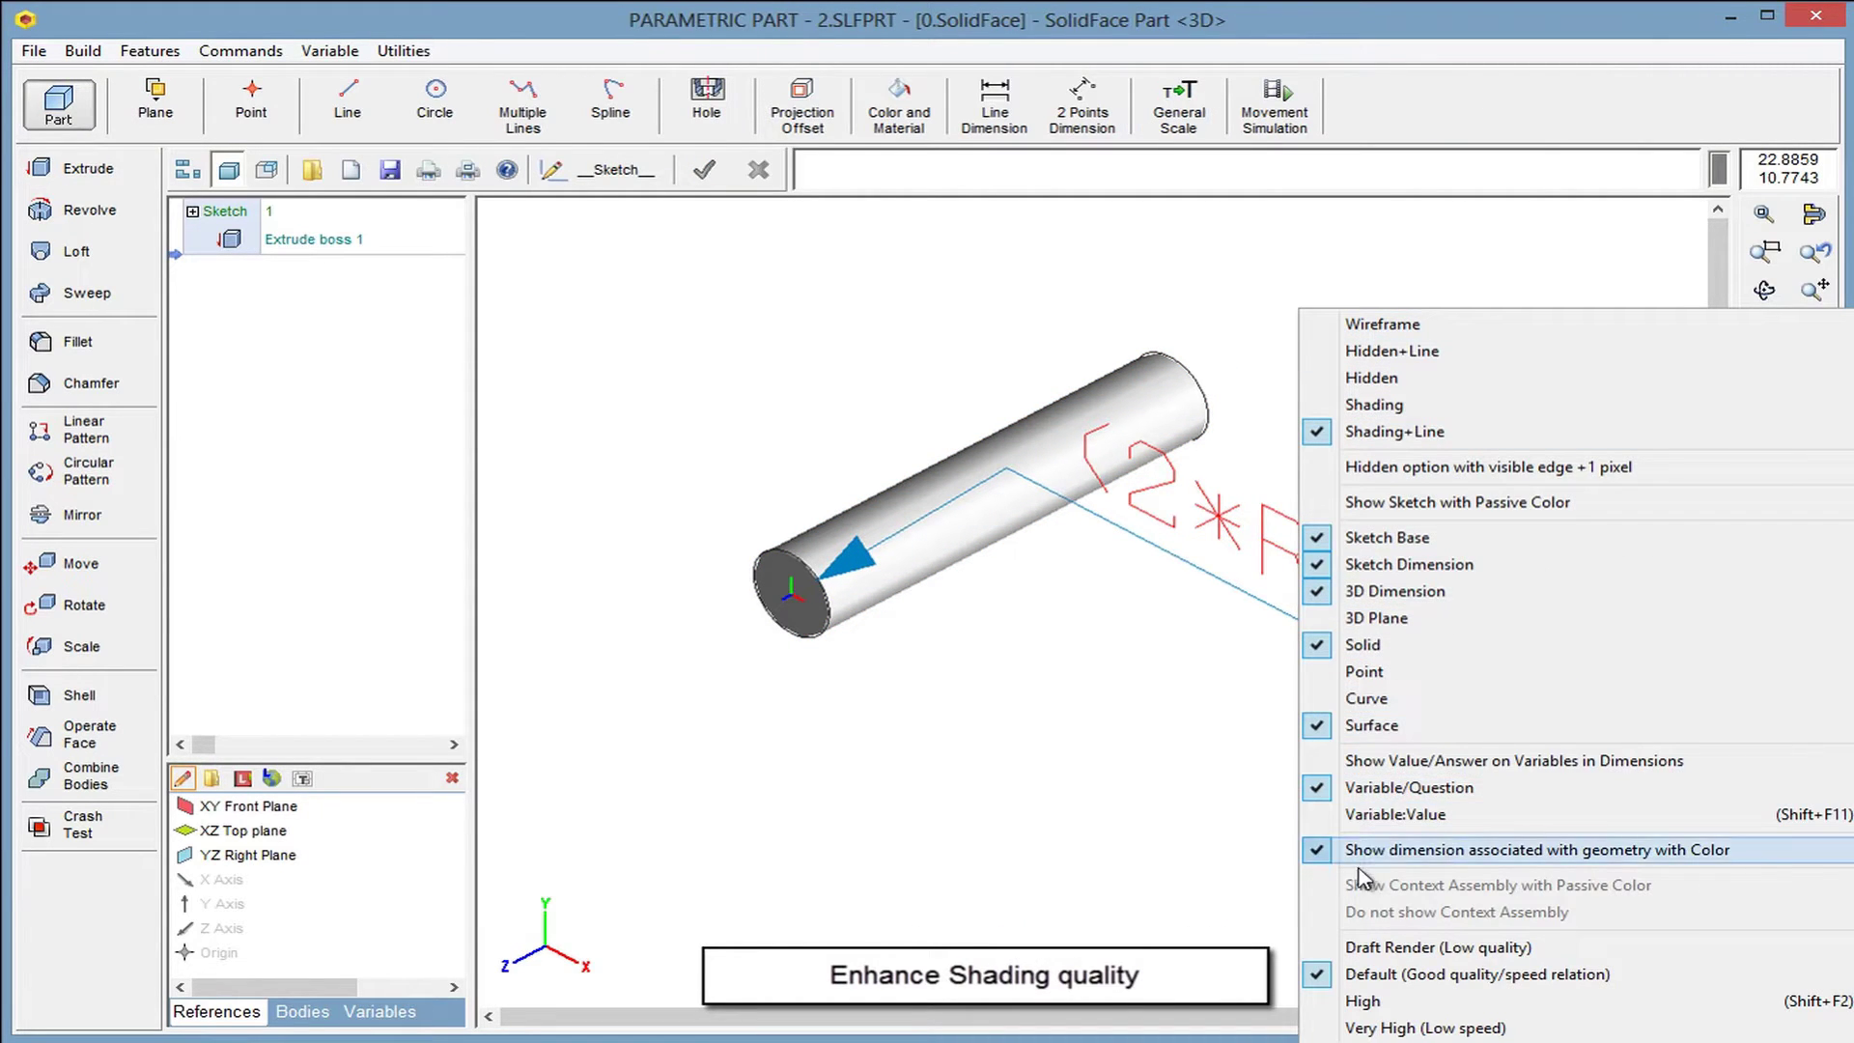
pyautogui.click(1362, 1001)
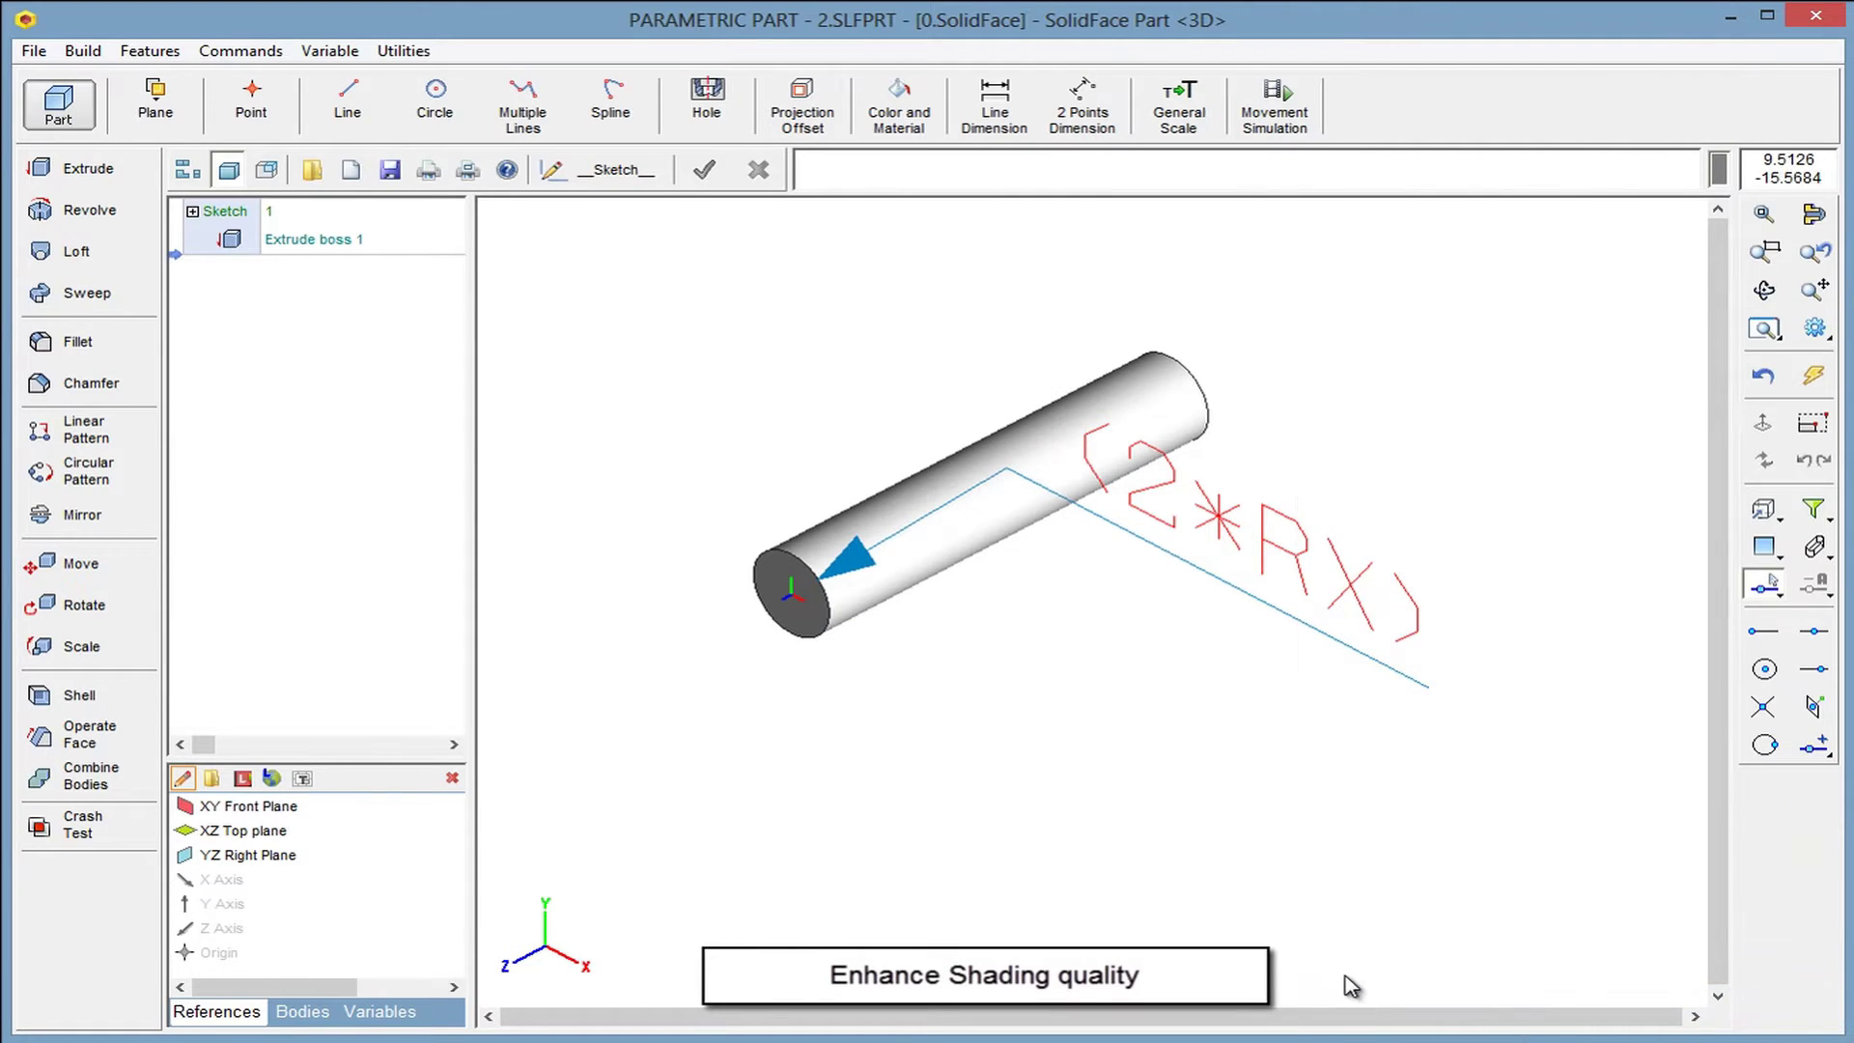
pyautogui.click(390, 1012)
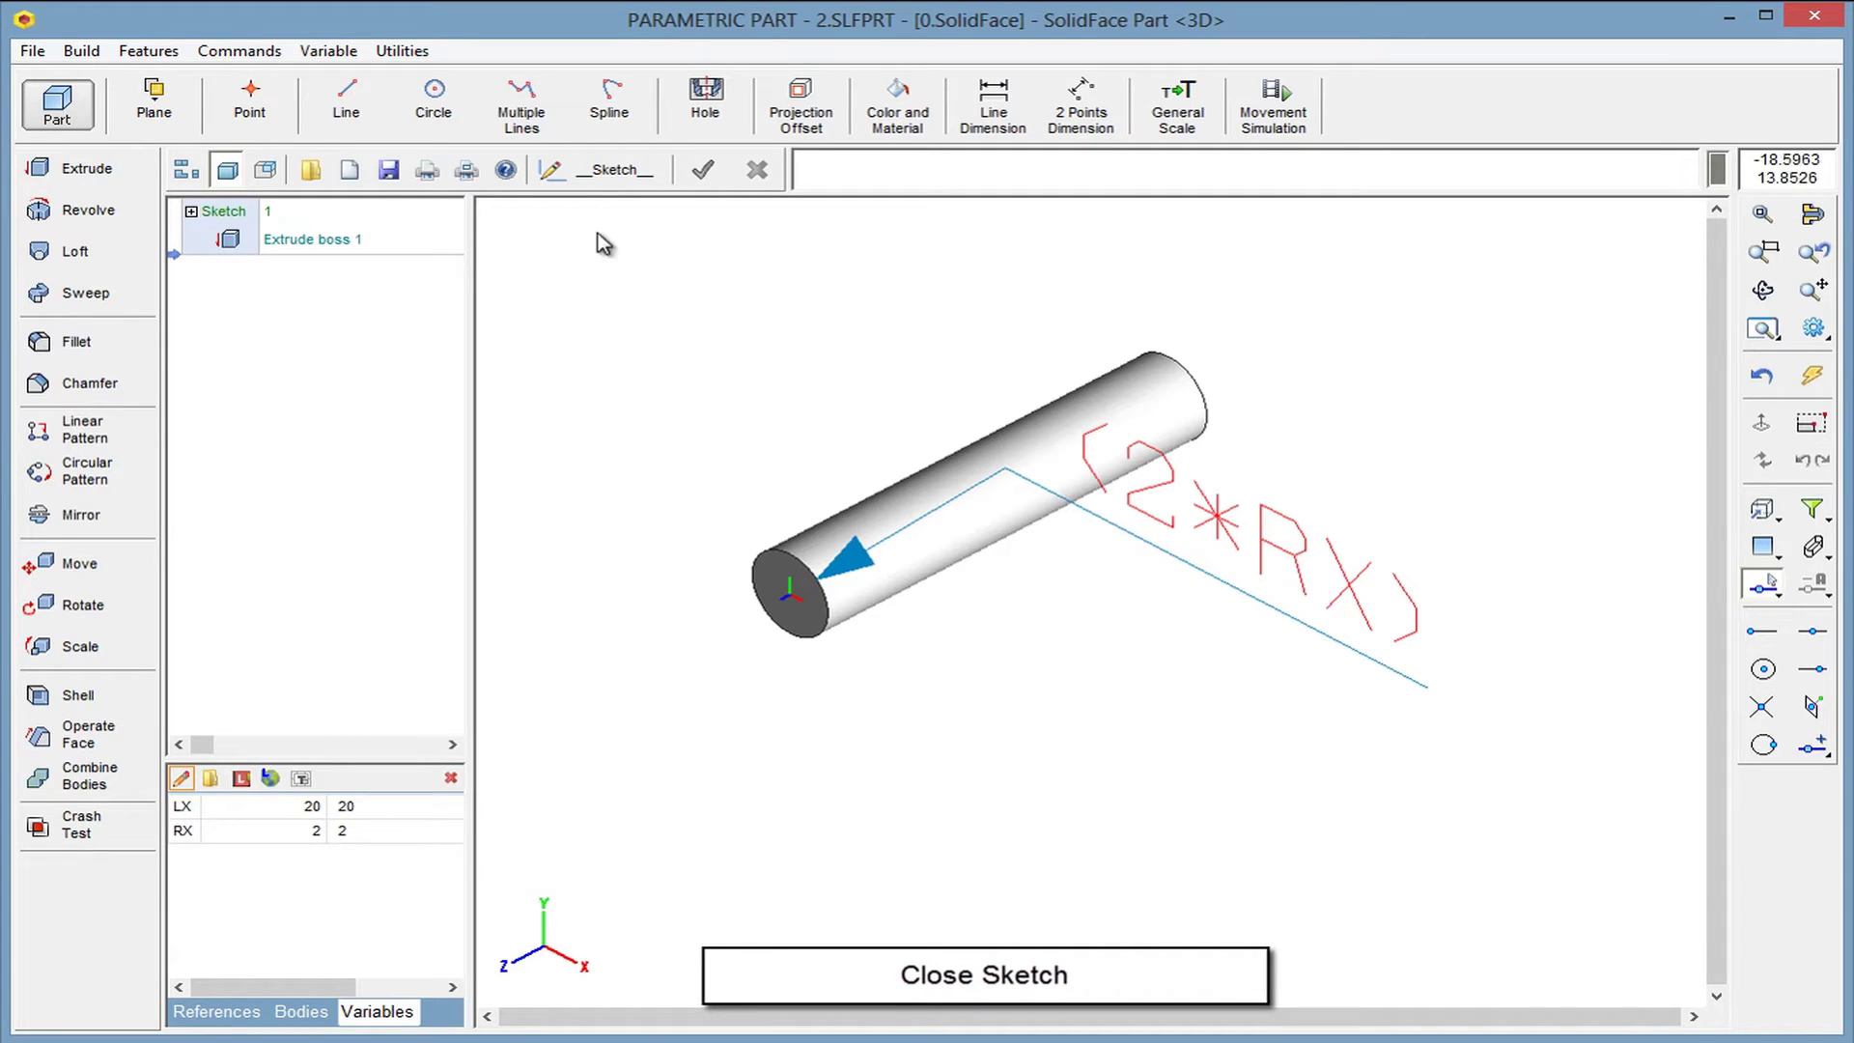
pyautogui.click(593, 173)
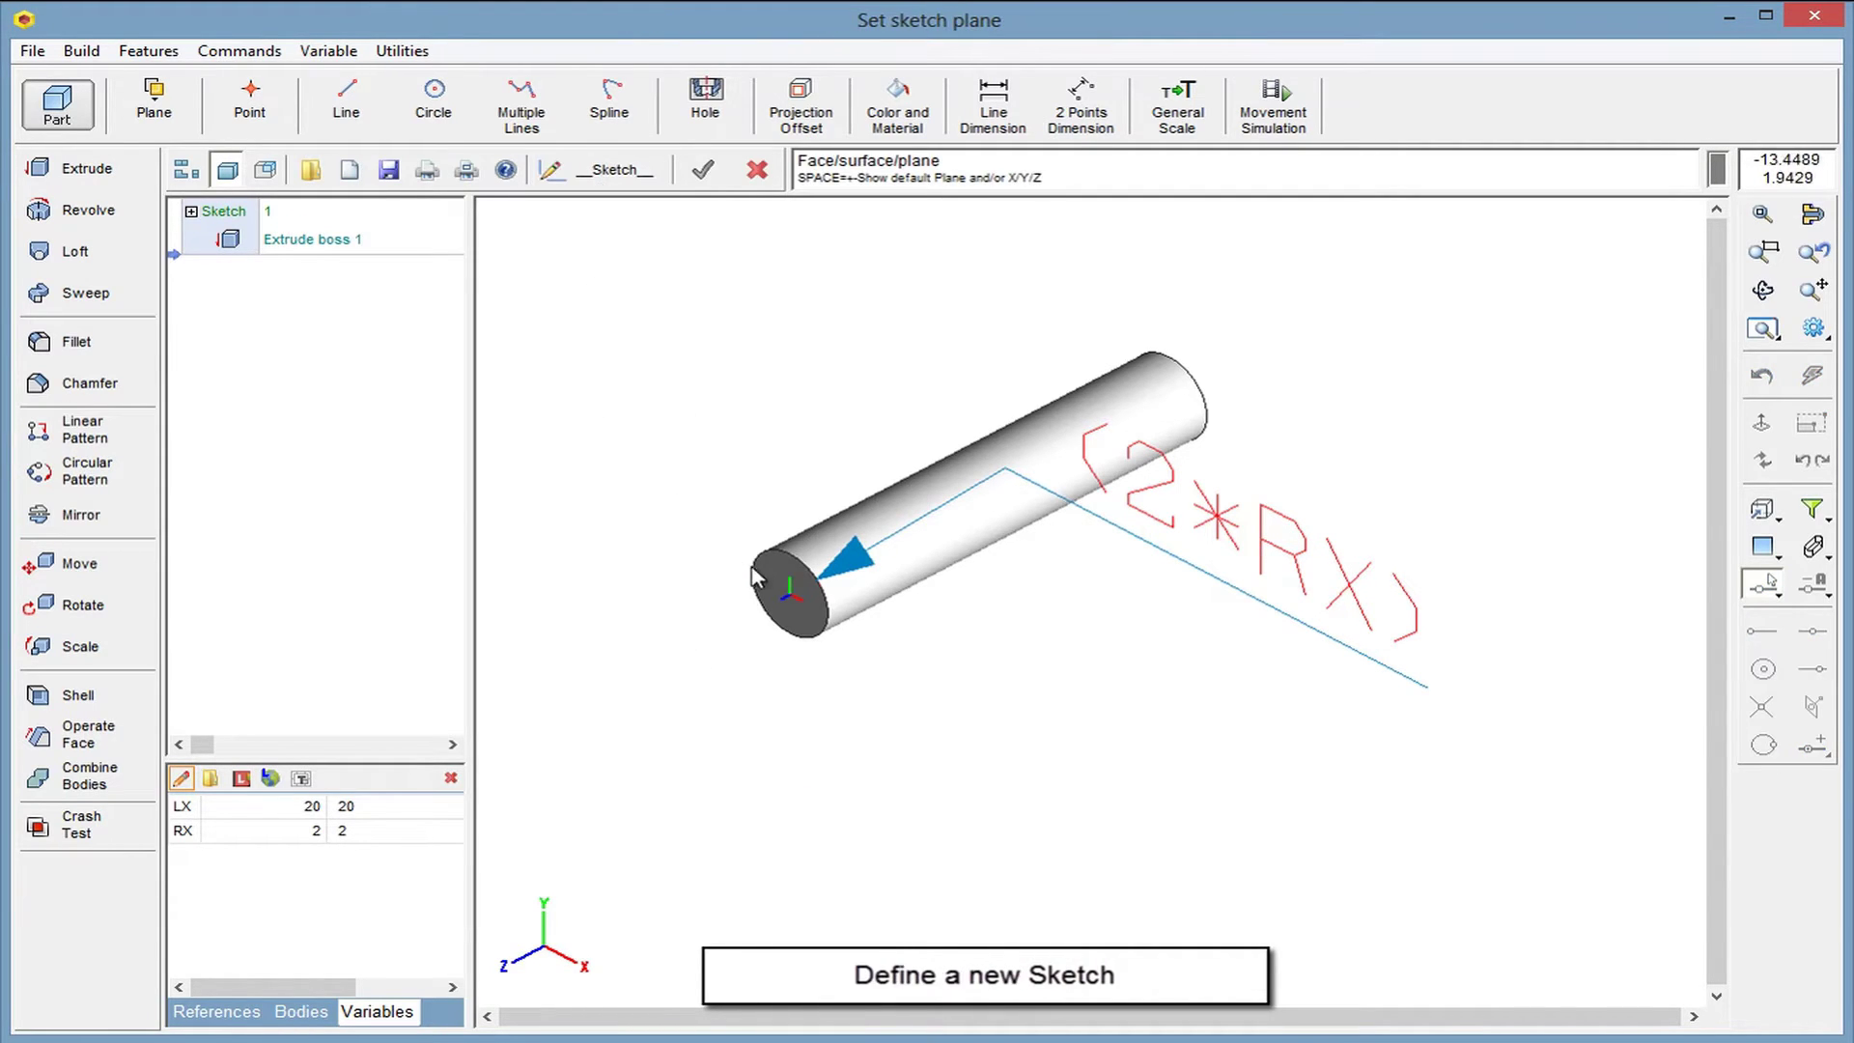
# On the cylinder's end face, sketch a 6-sided polygon of radius (RX*1.75) at the circle centre
pyautogui.click(781, 585)
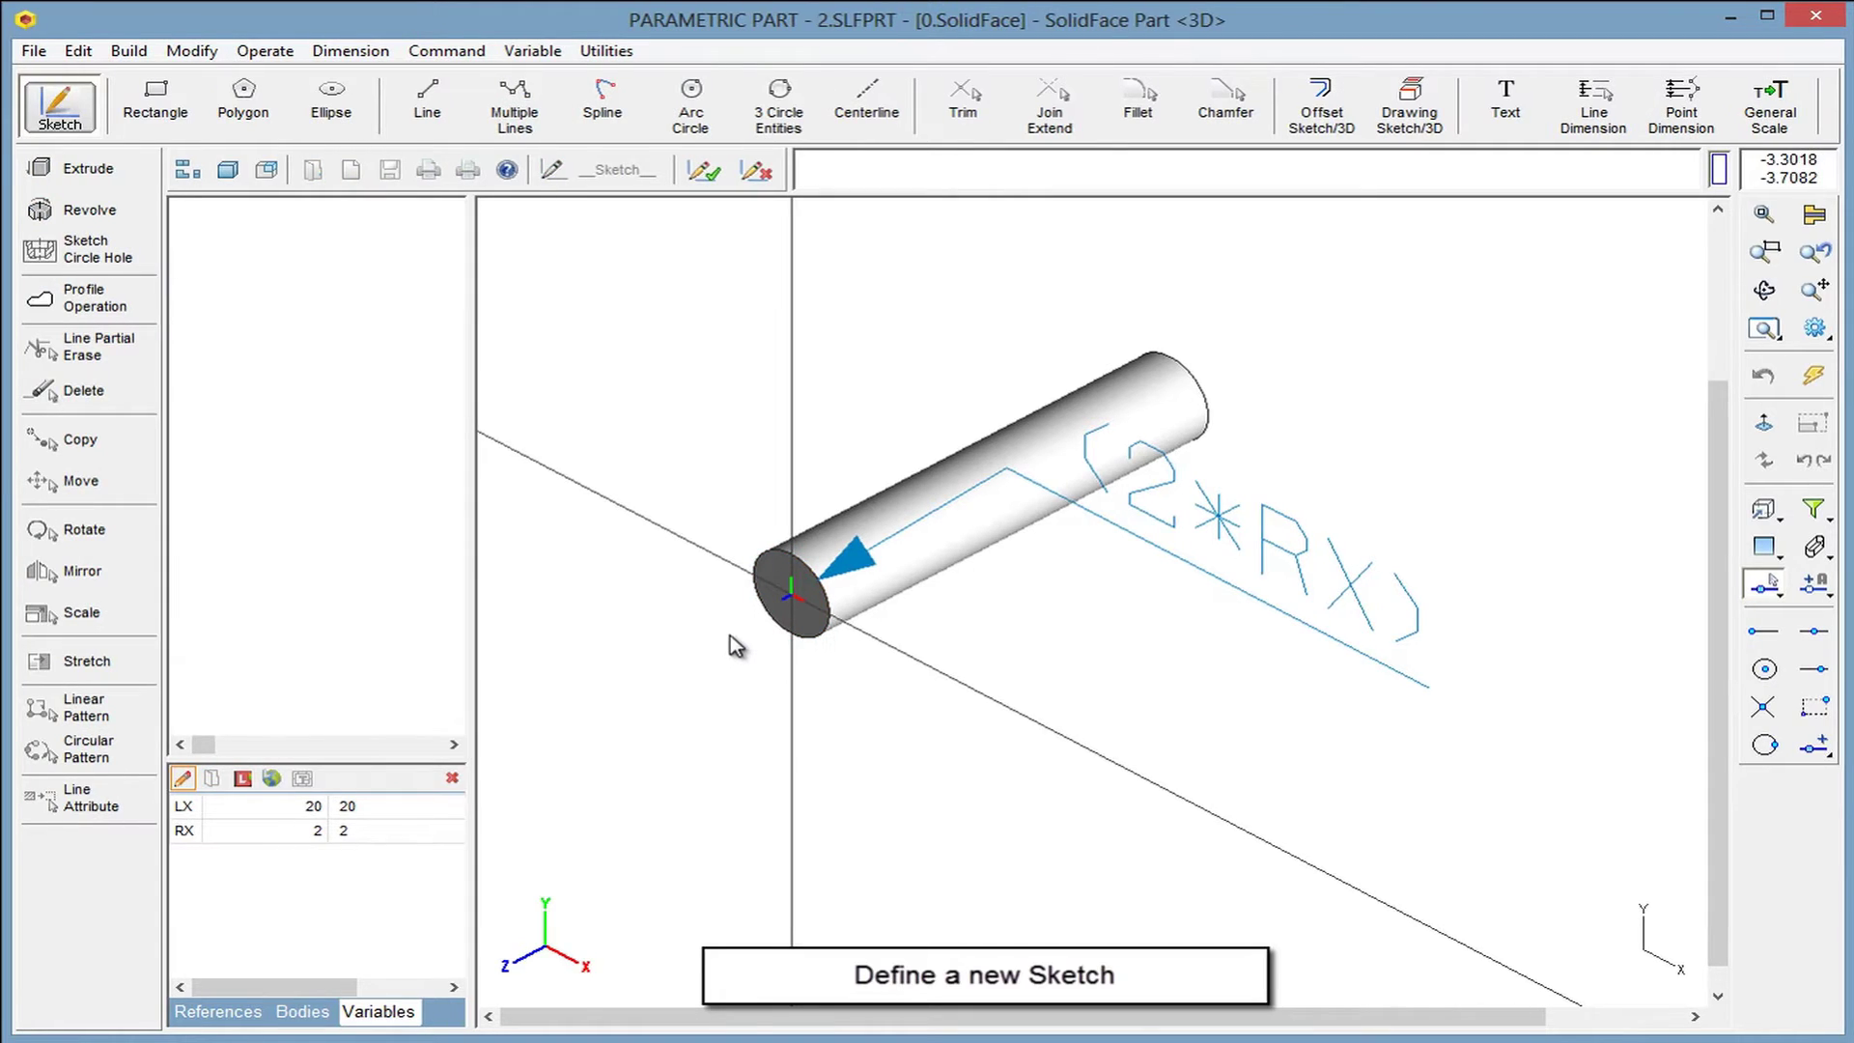
pyautogui.click(247, 113)
pyautogui.write('6')
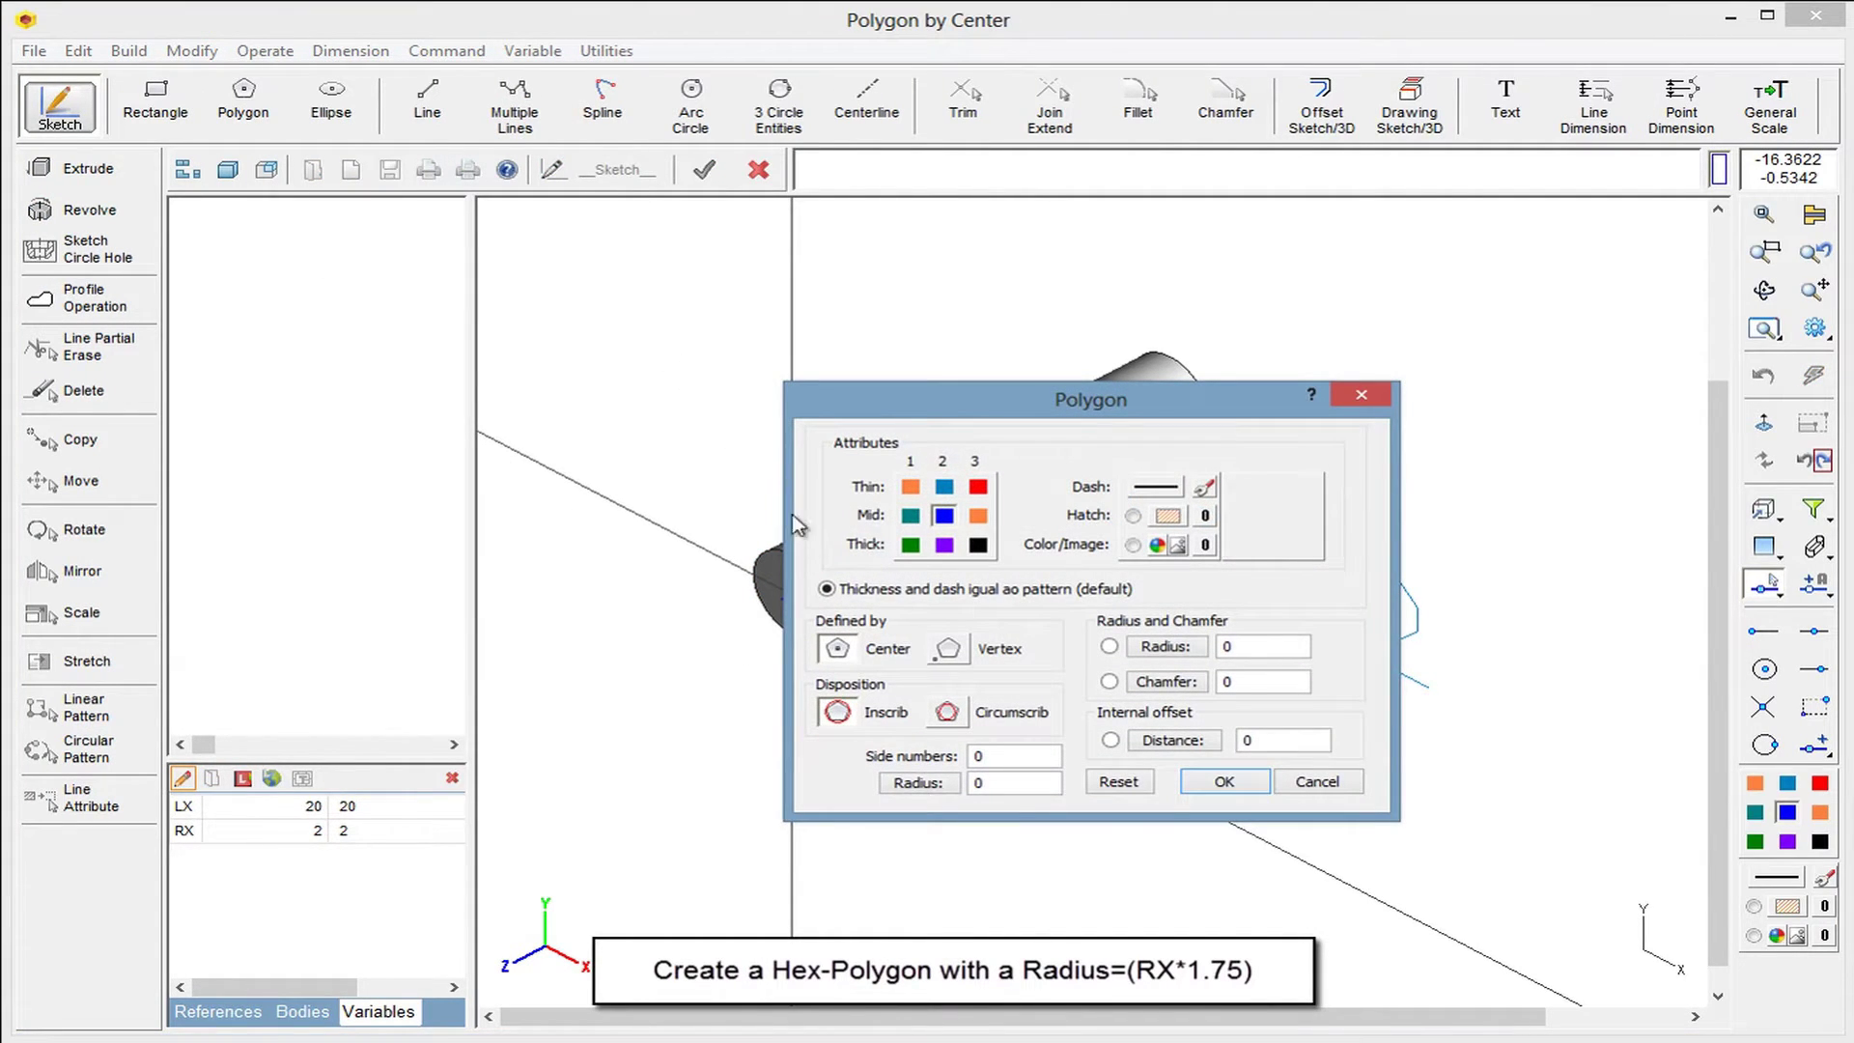
pyautogui.doubleClick(995, 783)
pyautogui.write('(RX*1.75')
pyautogui.write(')')
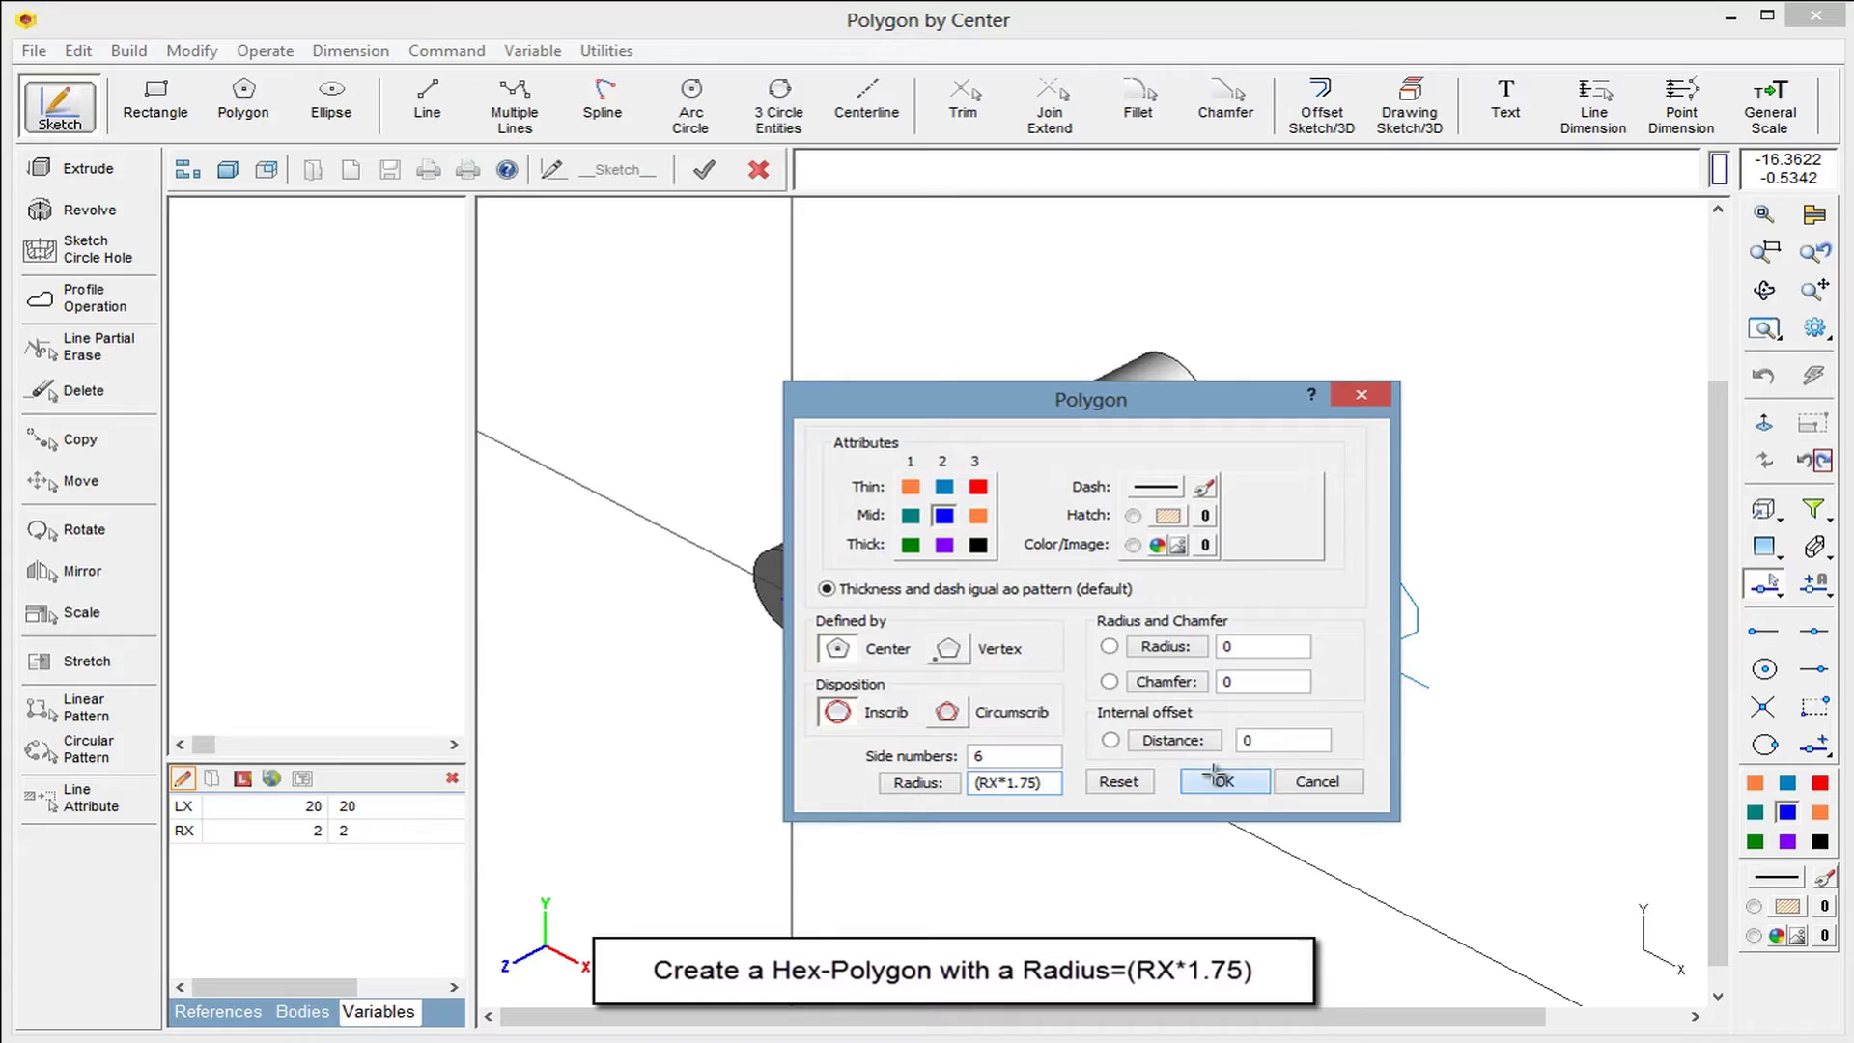
pyautogui.click(1212, 780)
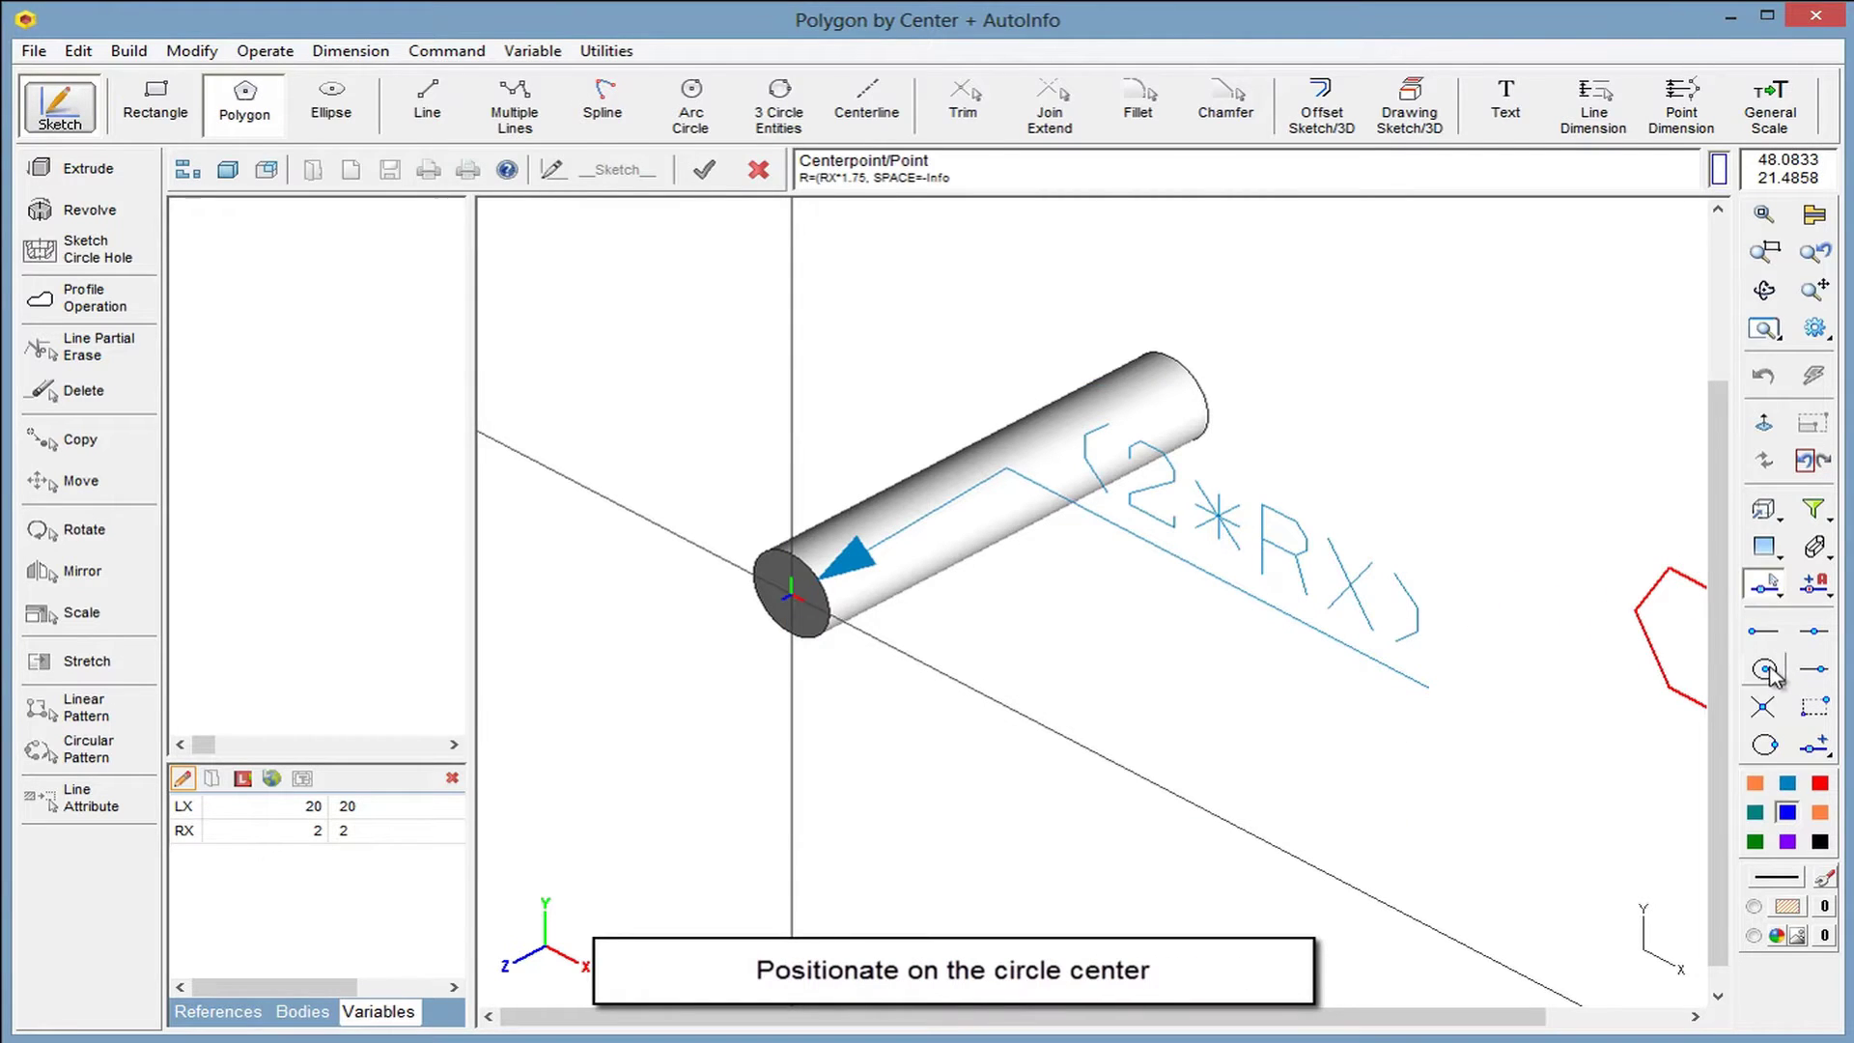
pyautogui.click(1767, 668)
pyautogui.click(818, 602)
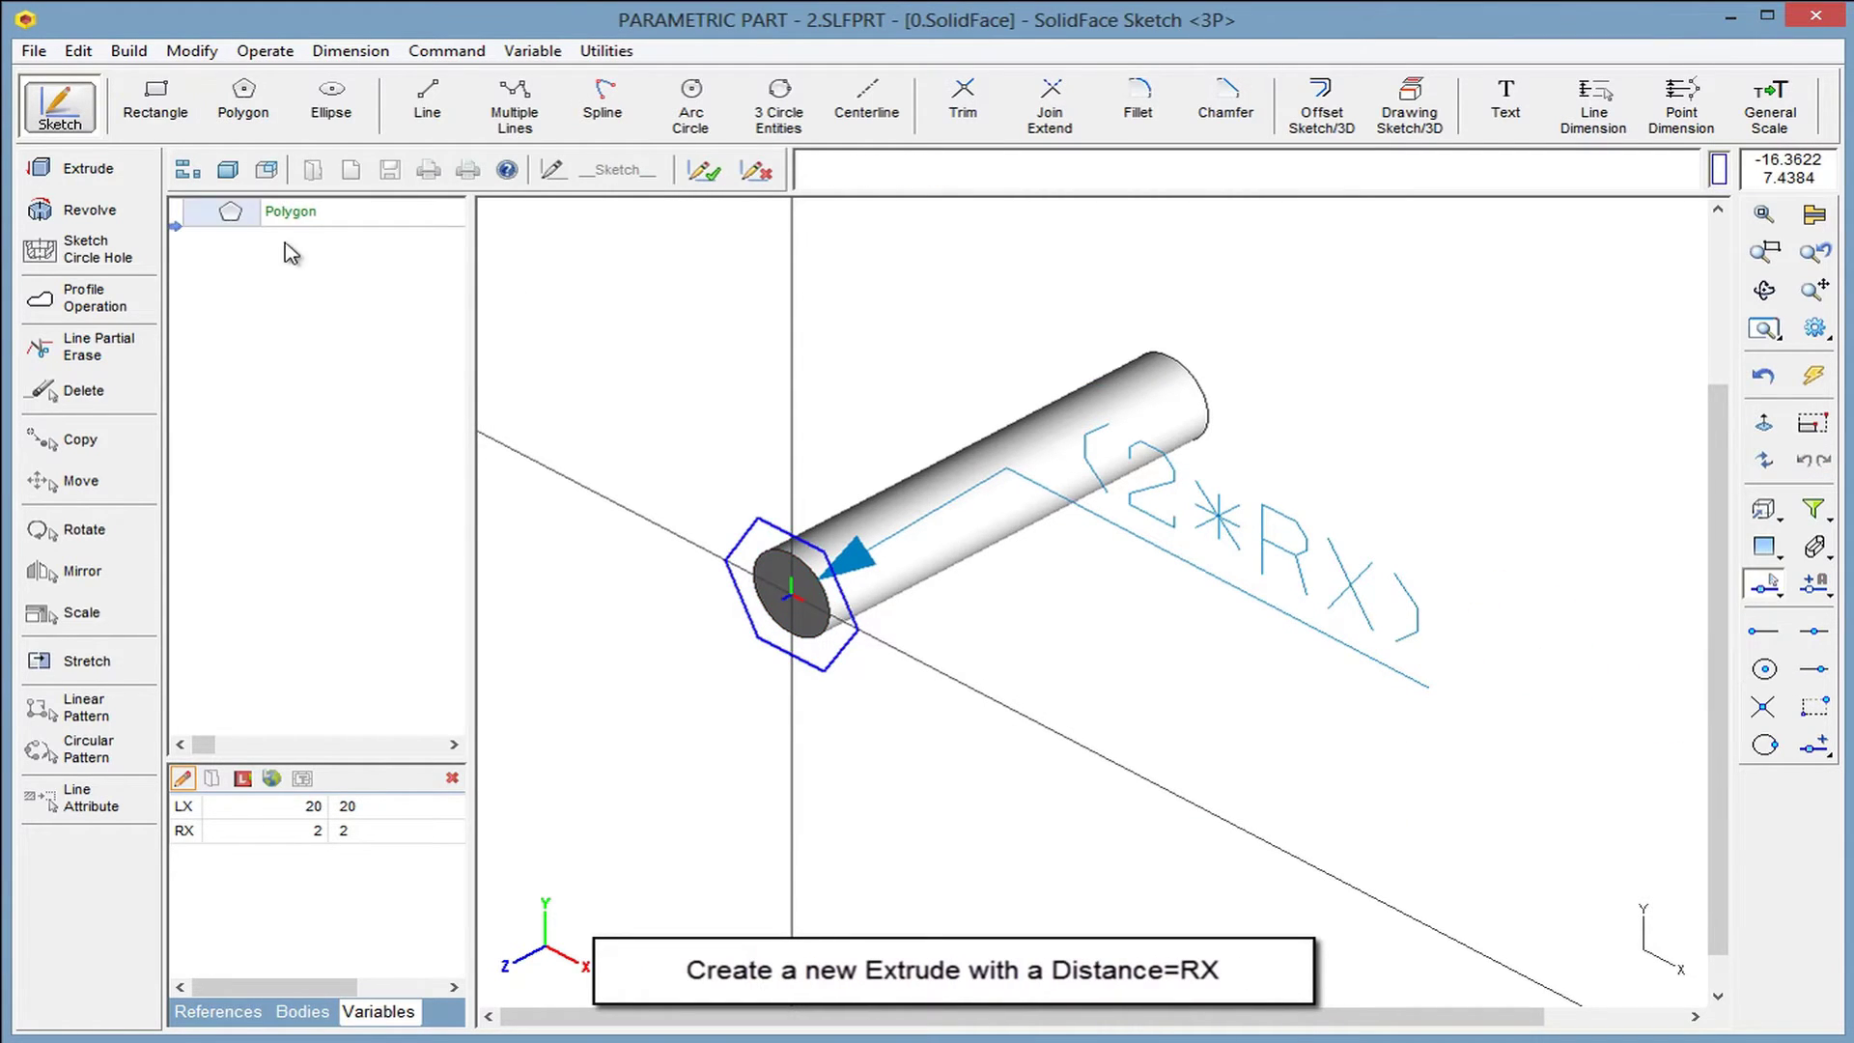
# Extrude the hexagon by distance RX to form the bolt head
pyautogui.click(105, 172)
pyautogui.write('RX')
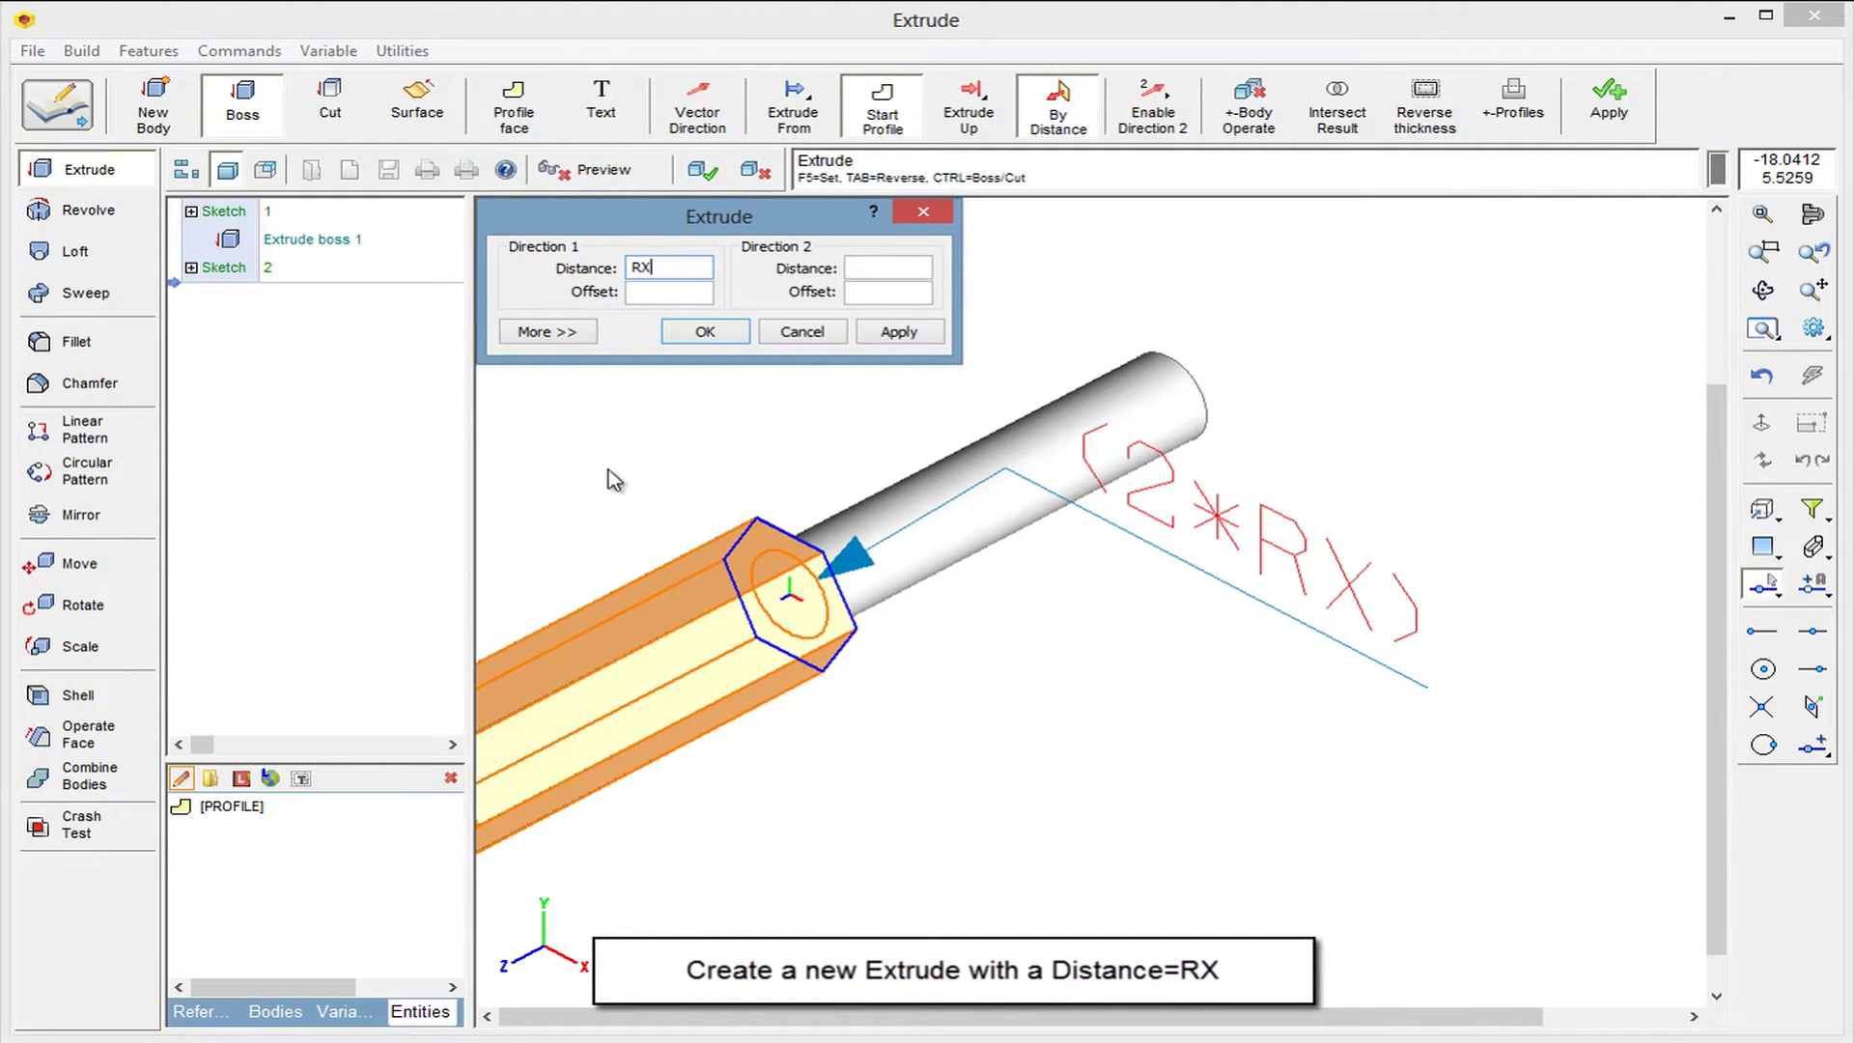
pyautogui.press('Return')
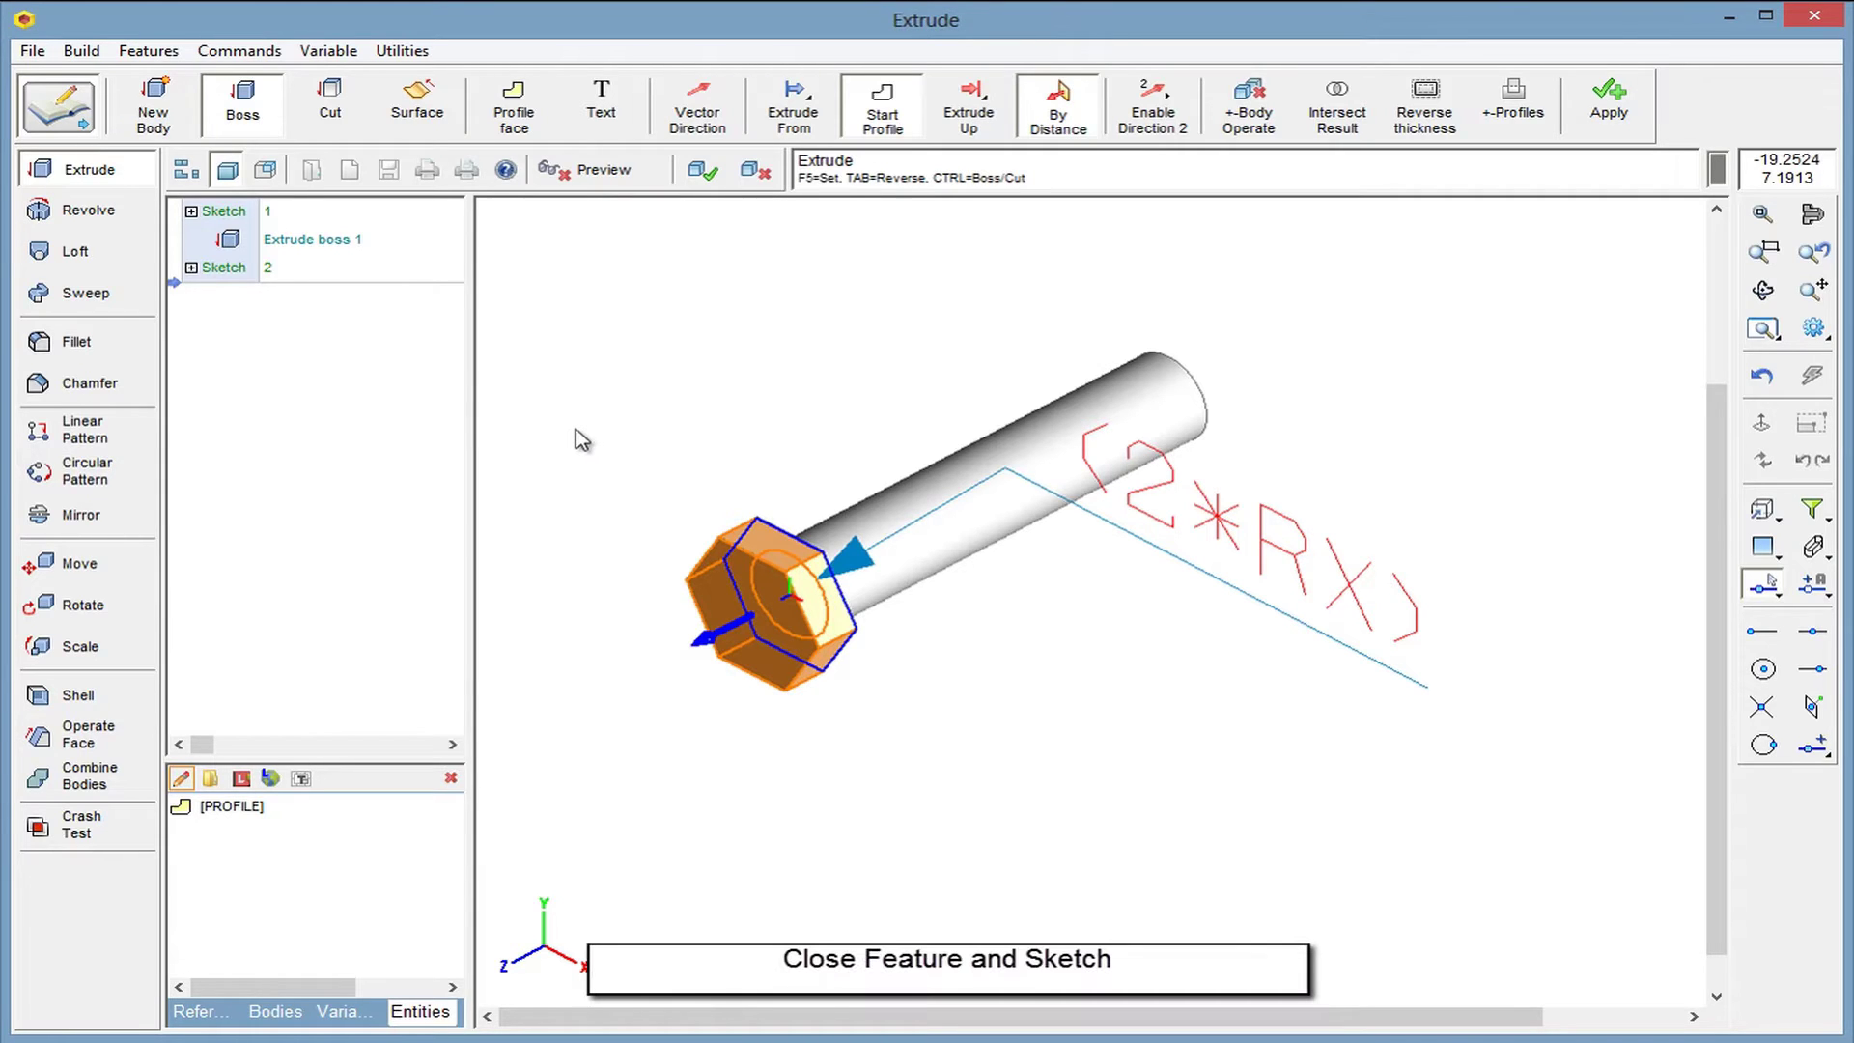
pyautogui.press('Return')
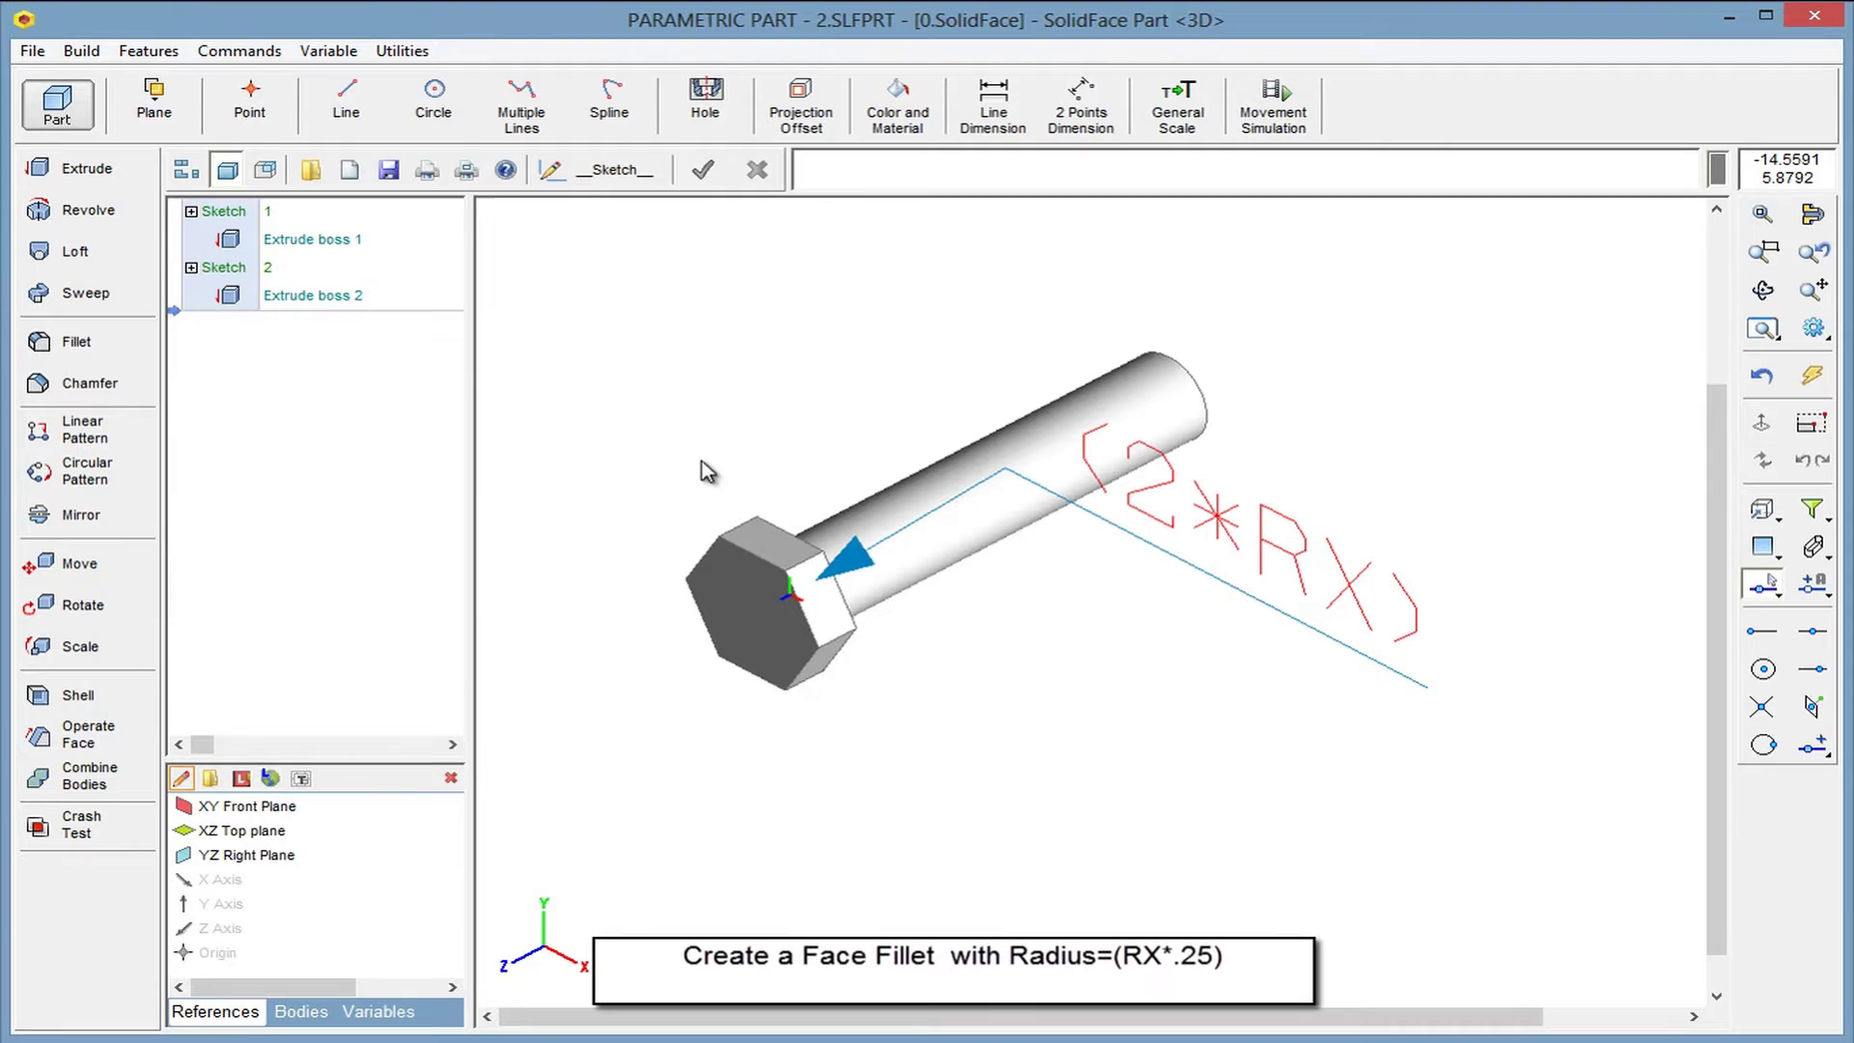
# Round the hex head face with a (RX*.25) radius fillet and confirm it
pyautogui.click(92, 347)
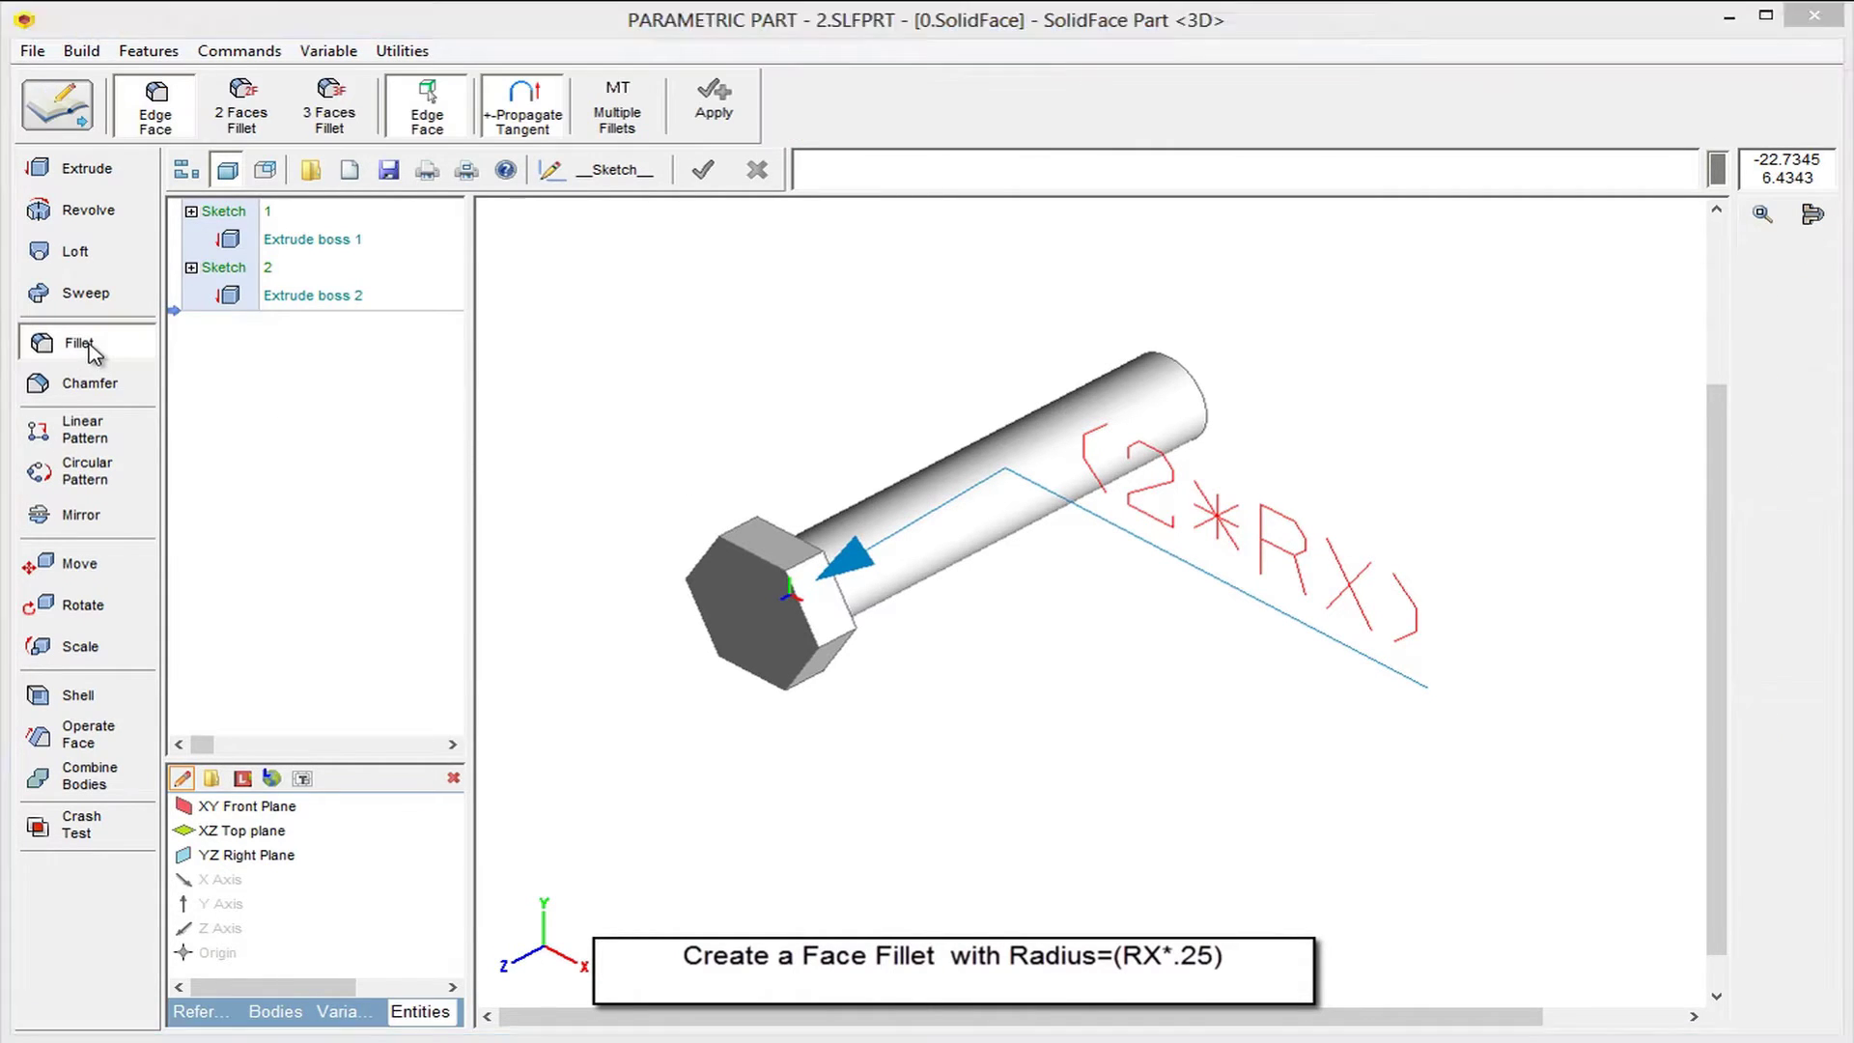
pyautogui.click(752, 610)
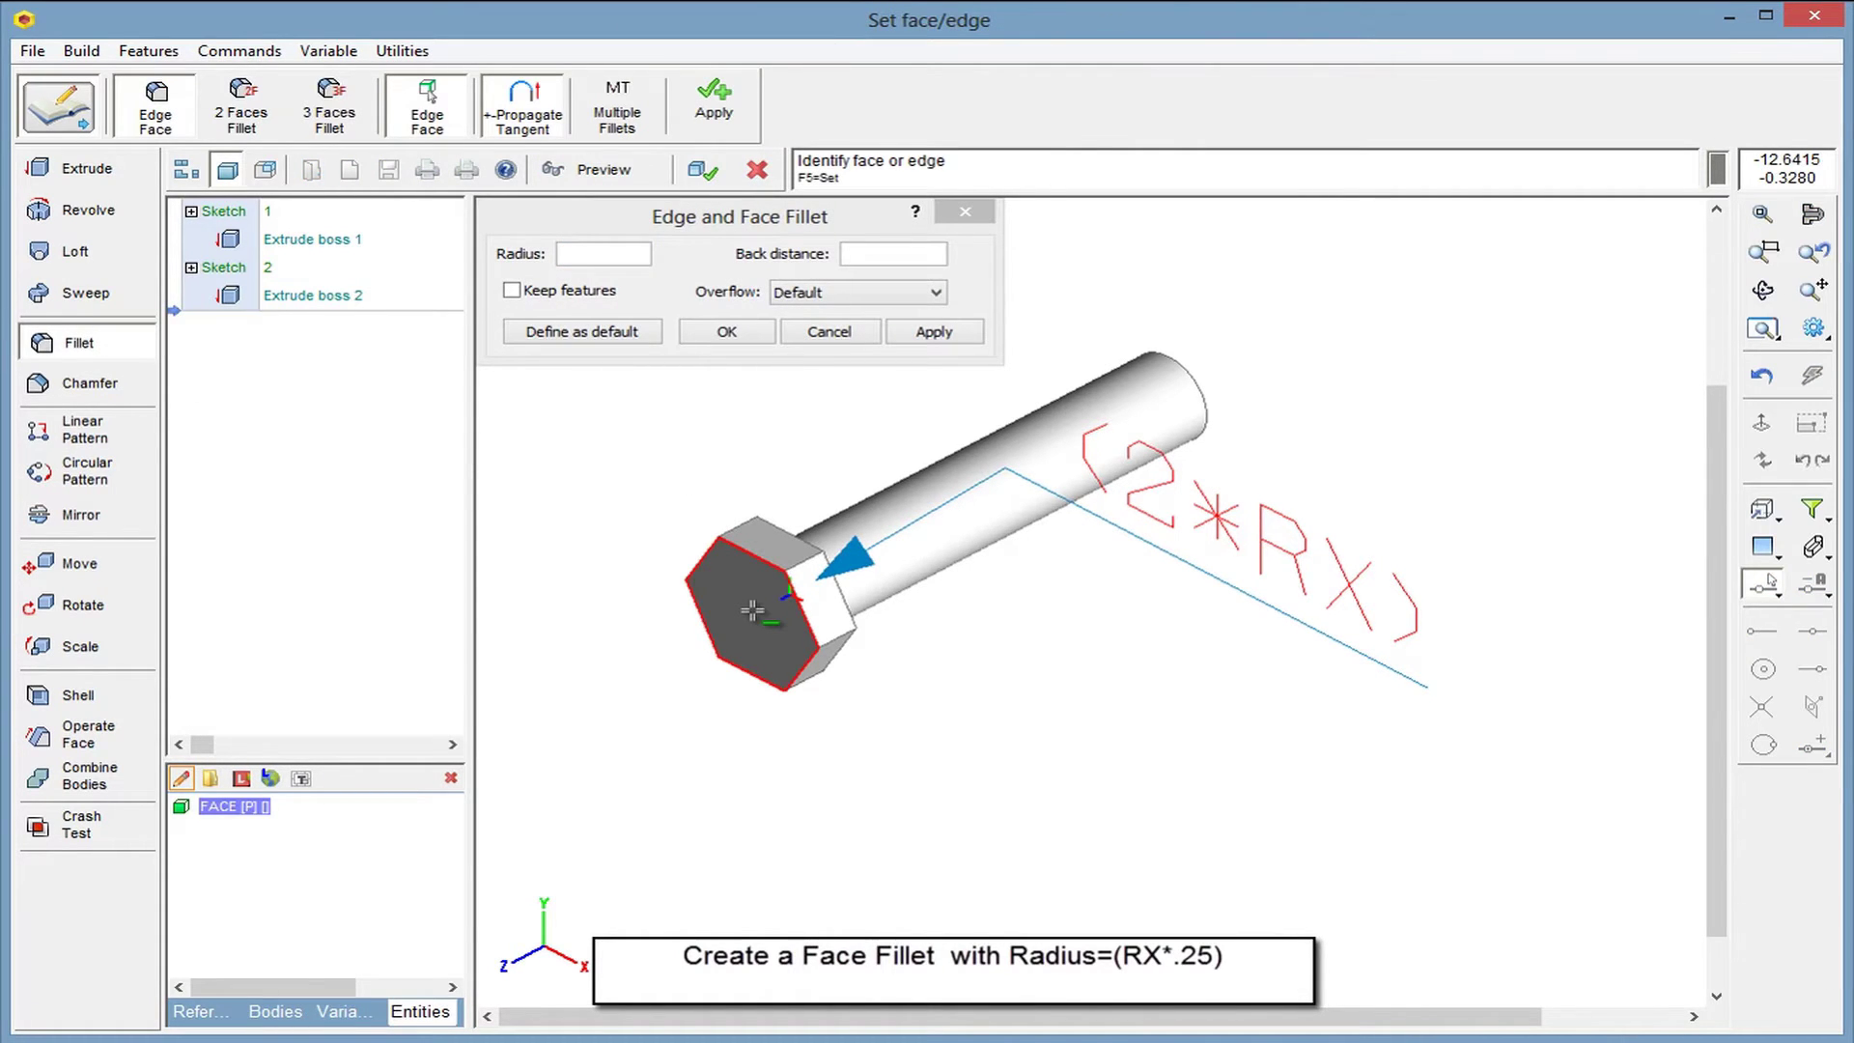
pyautogui.click(599, 253)
pyautogui.write('(RX*.25')
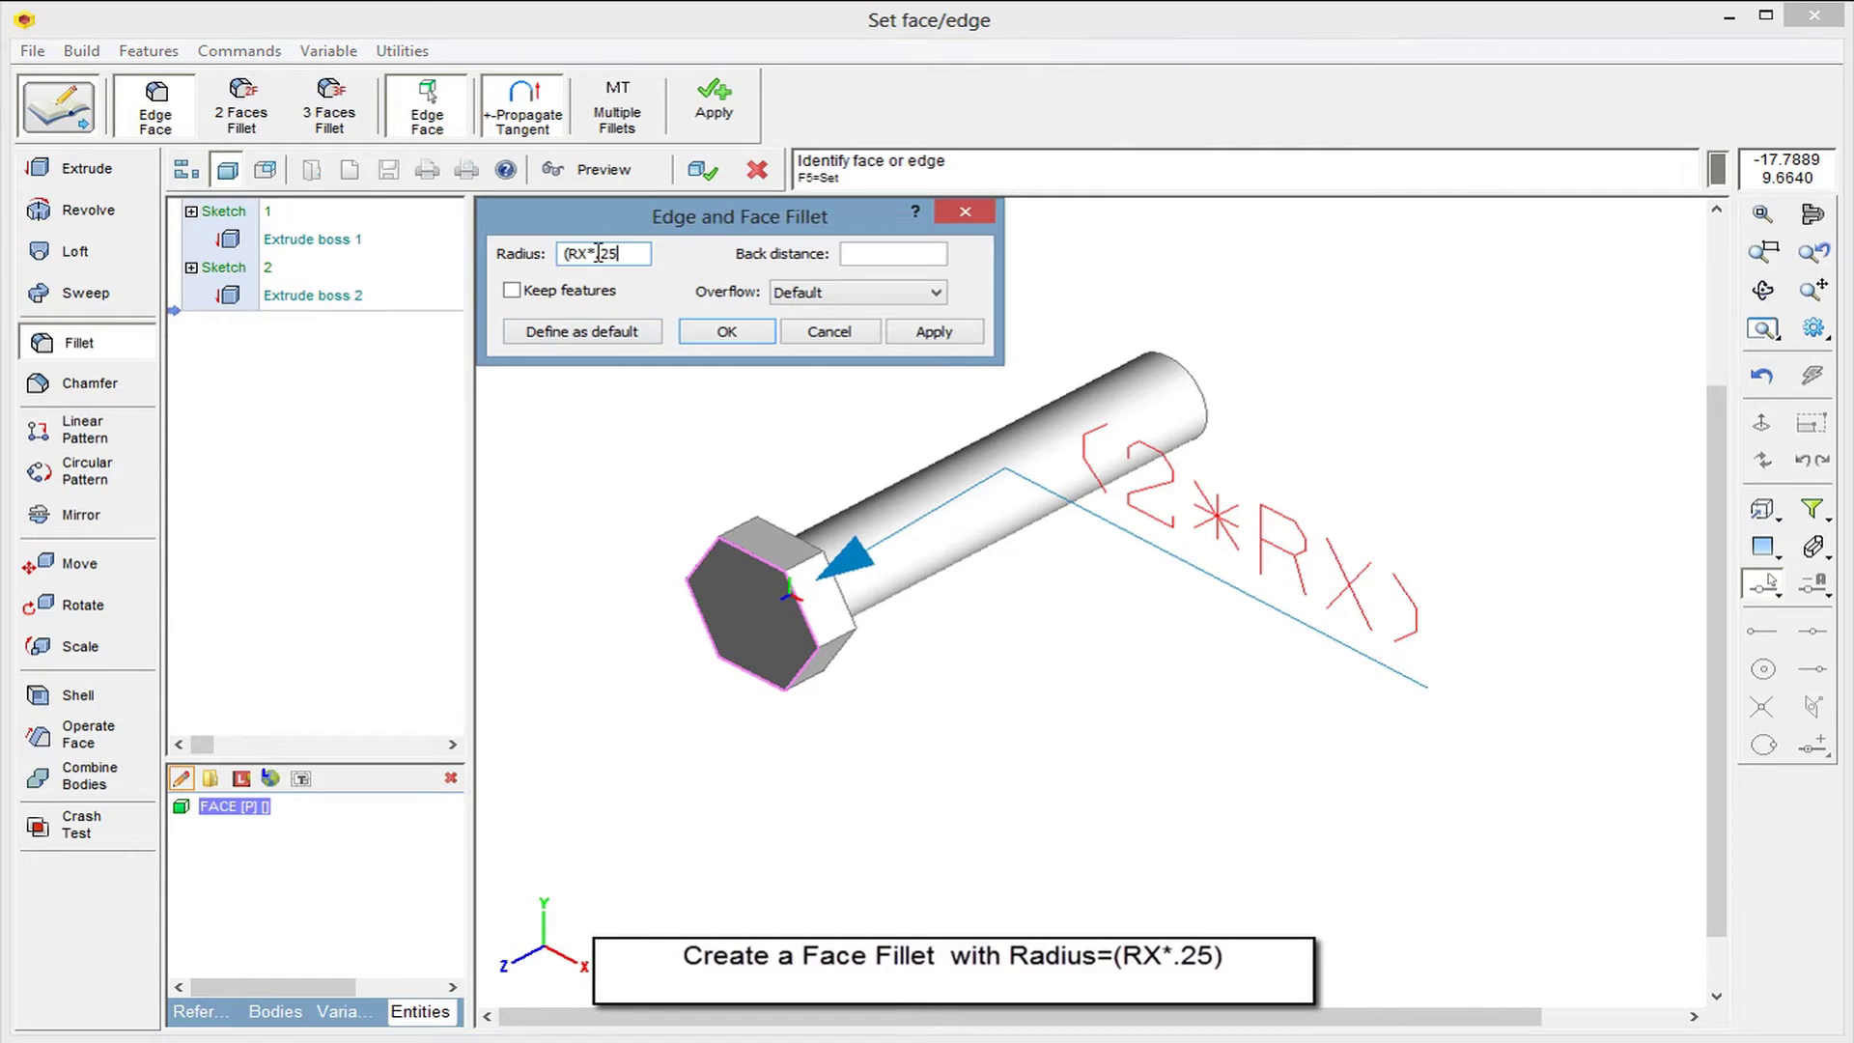
pyautogui.click(933, 331)
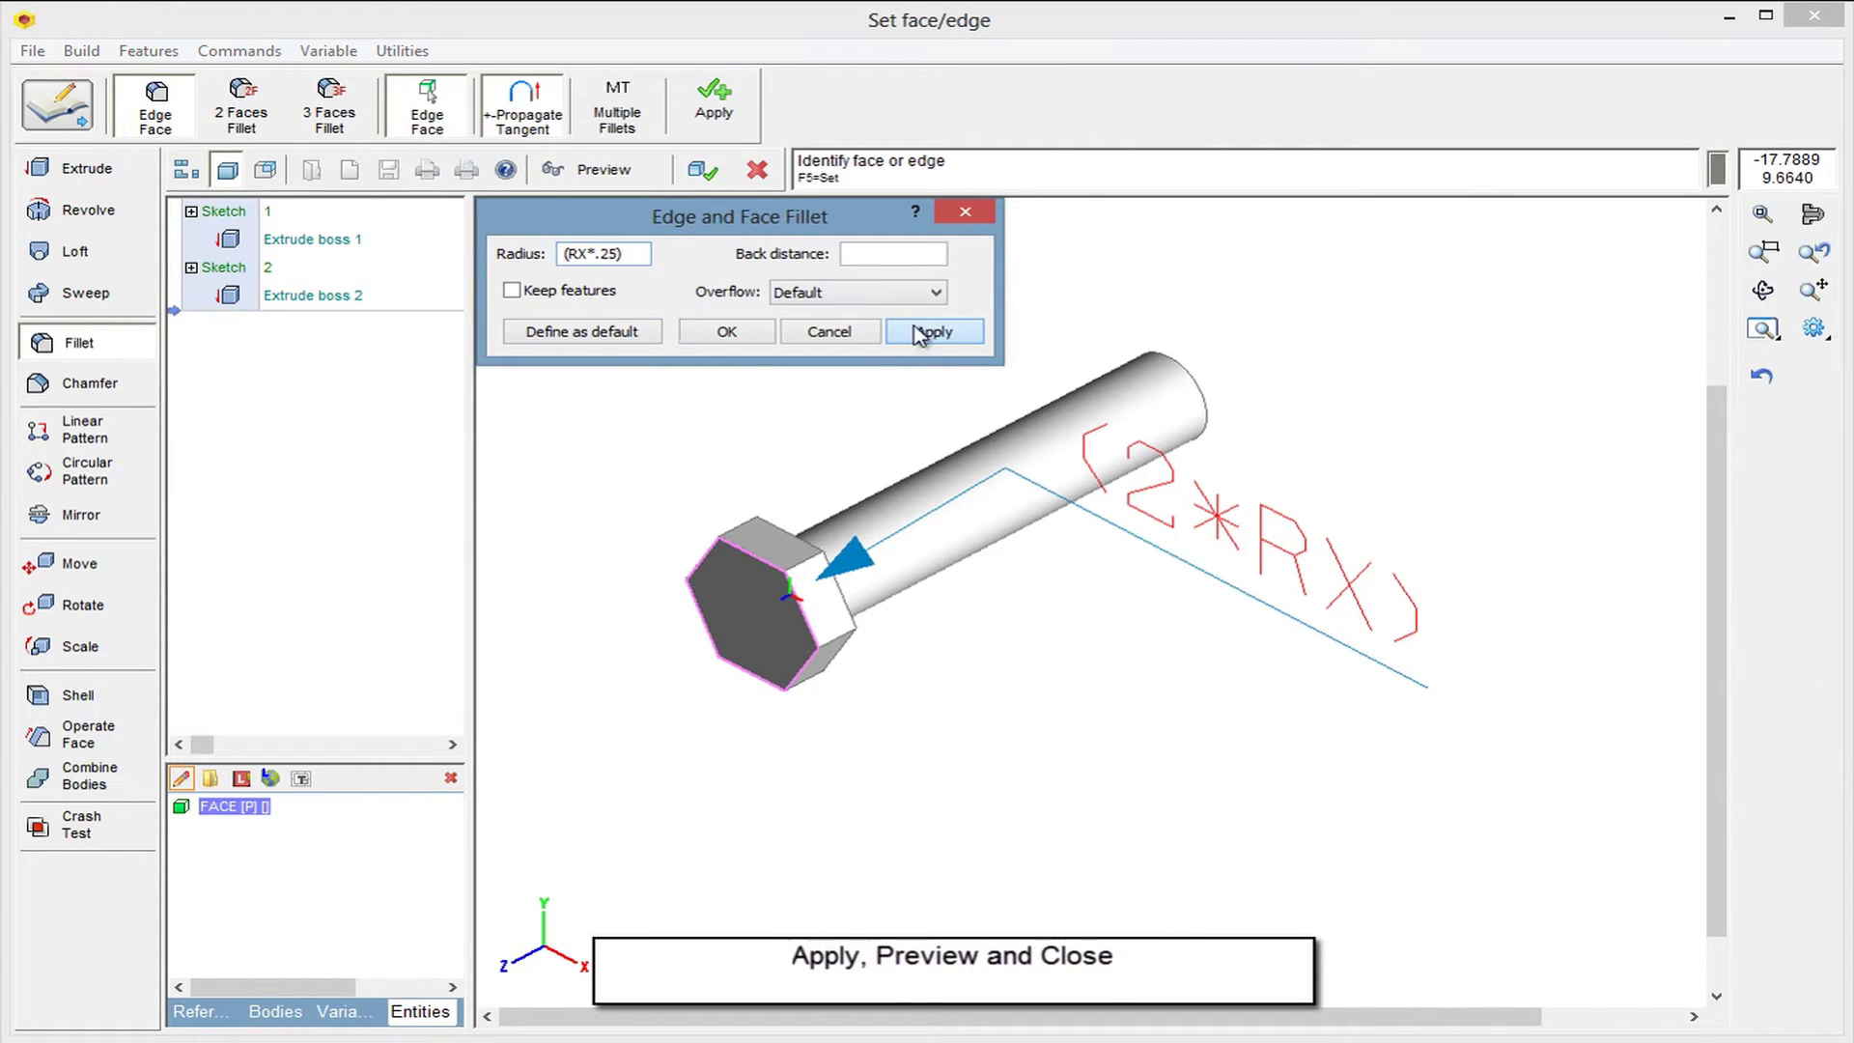
pyautogui.click(606, 172)
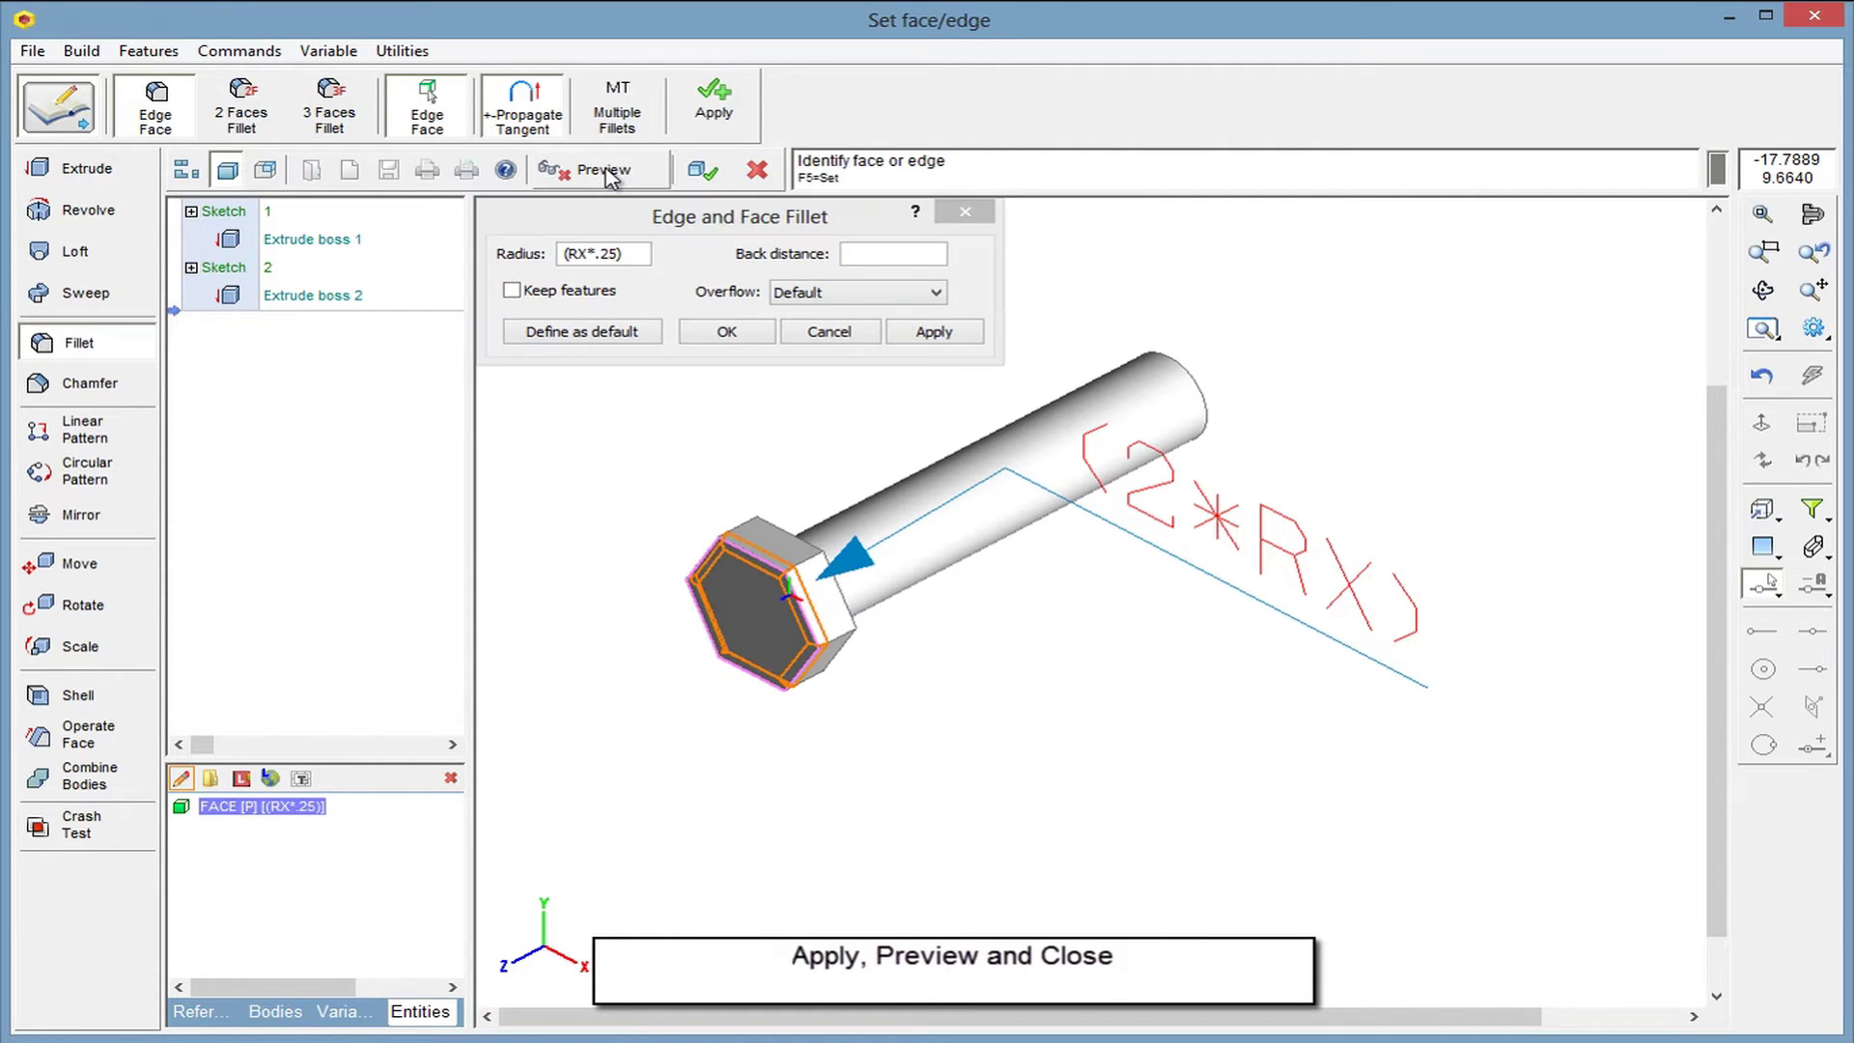
pyautogui.click(704, 173)
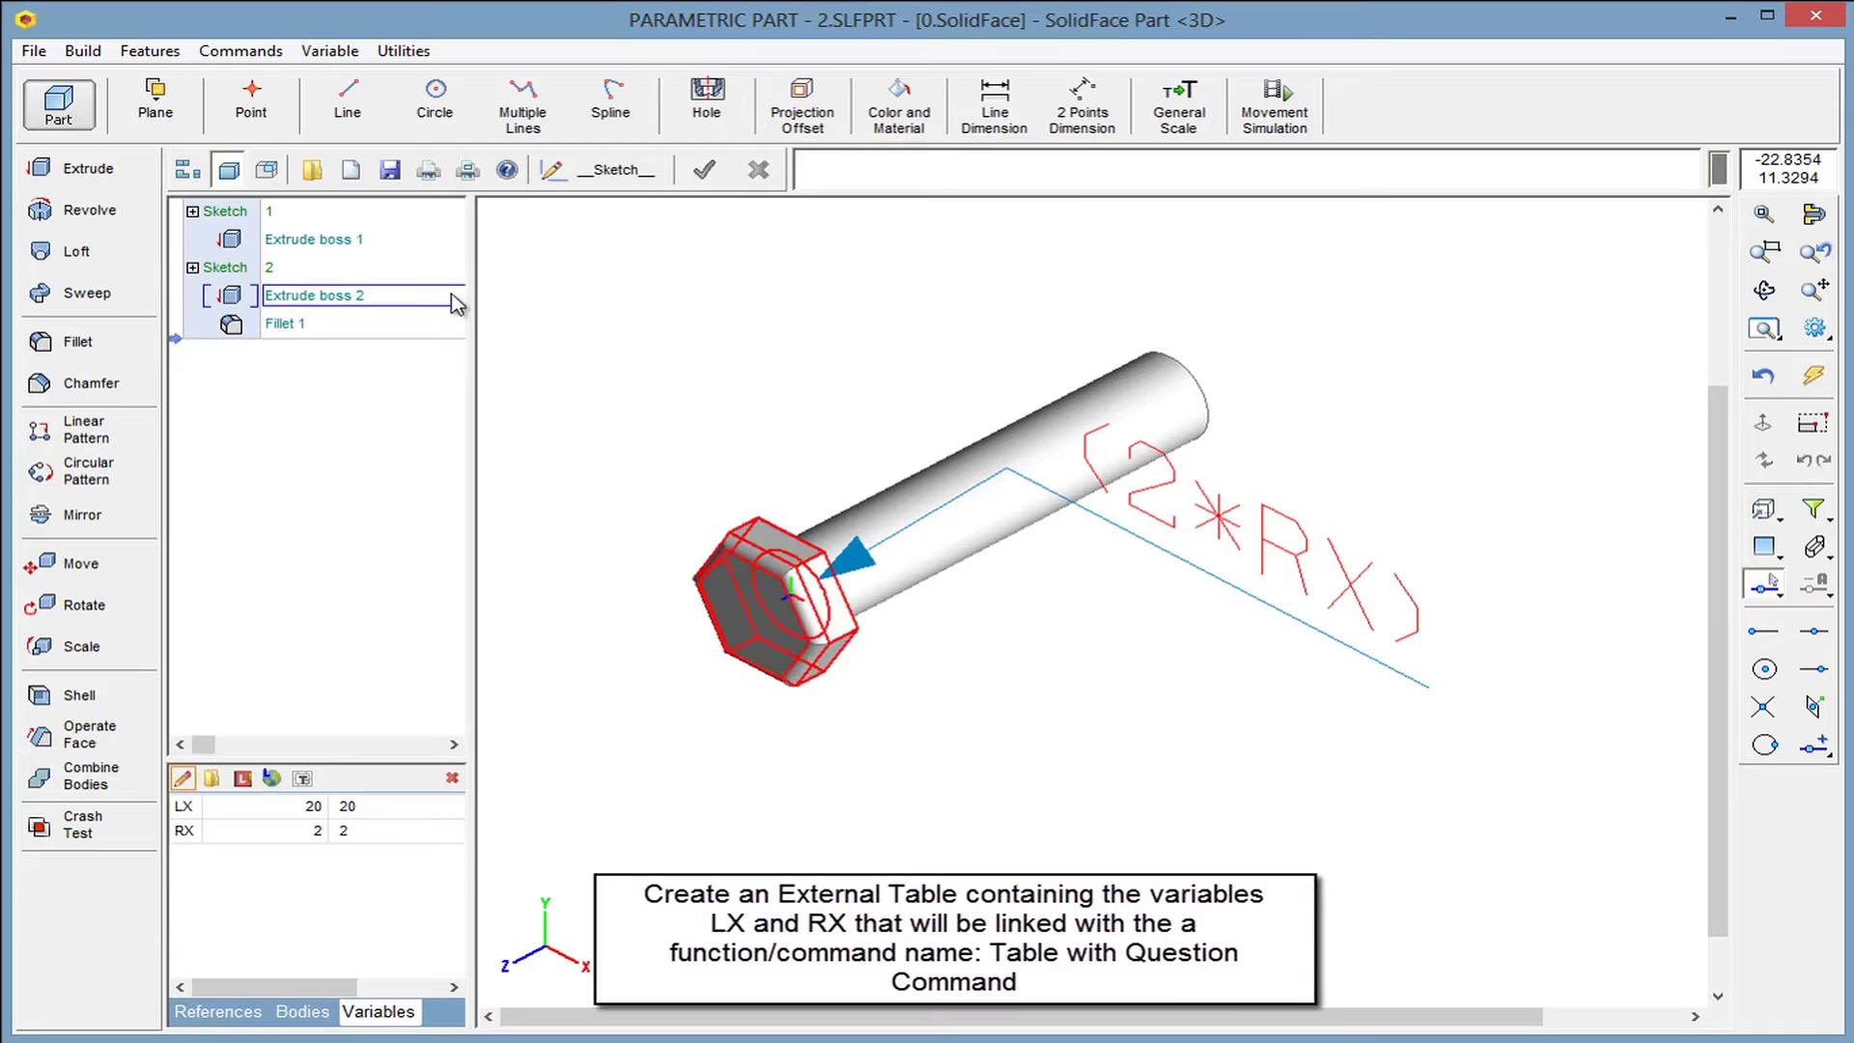
pyautogui.click(328, 51)
pyautogui.moveTo(415, 275)
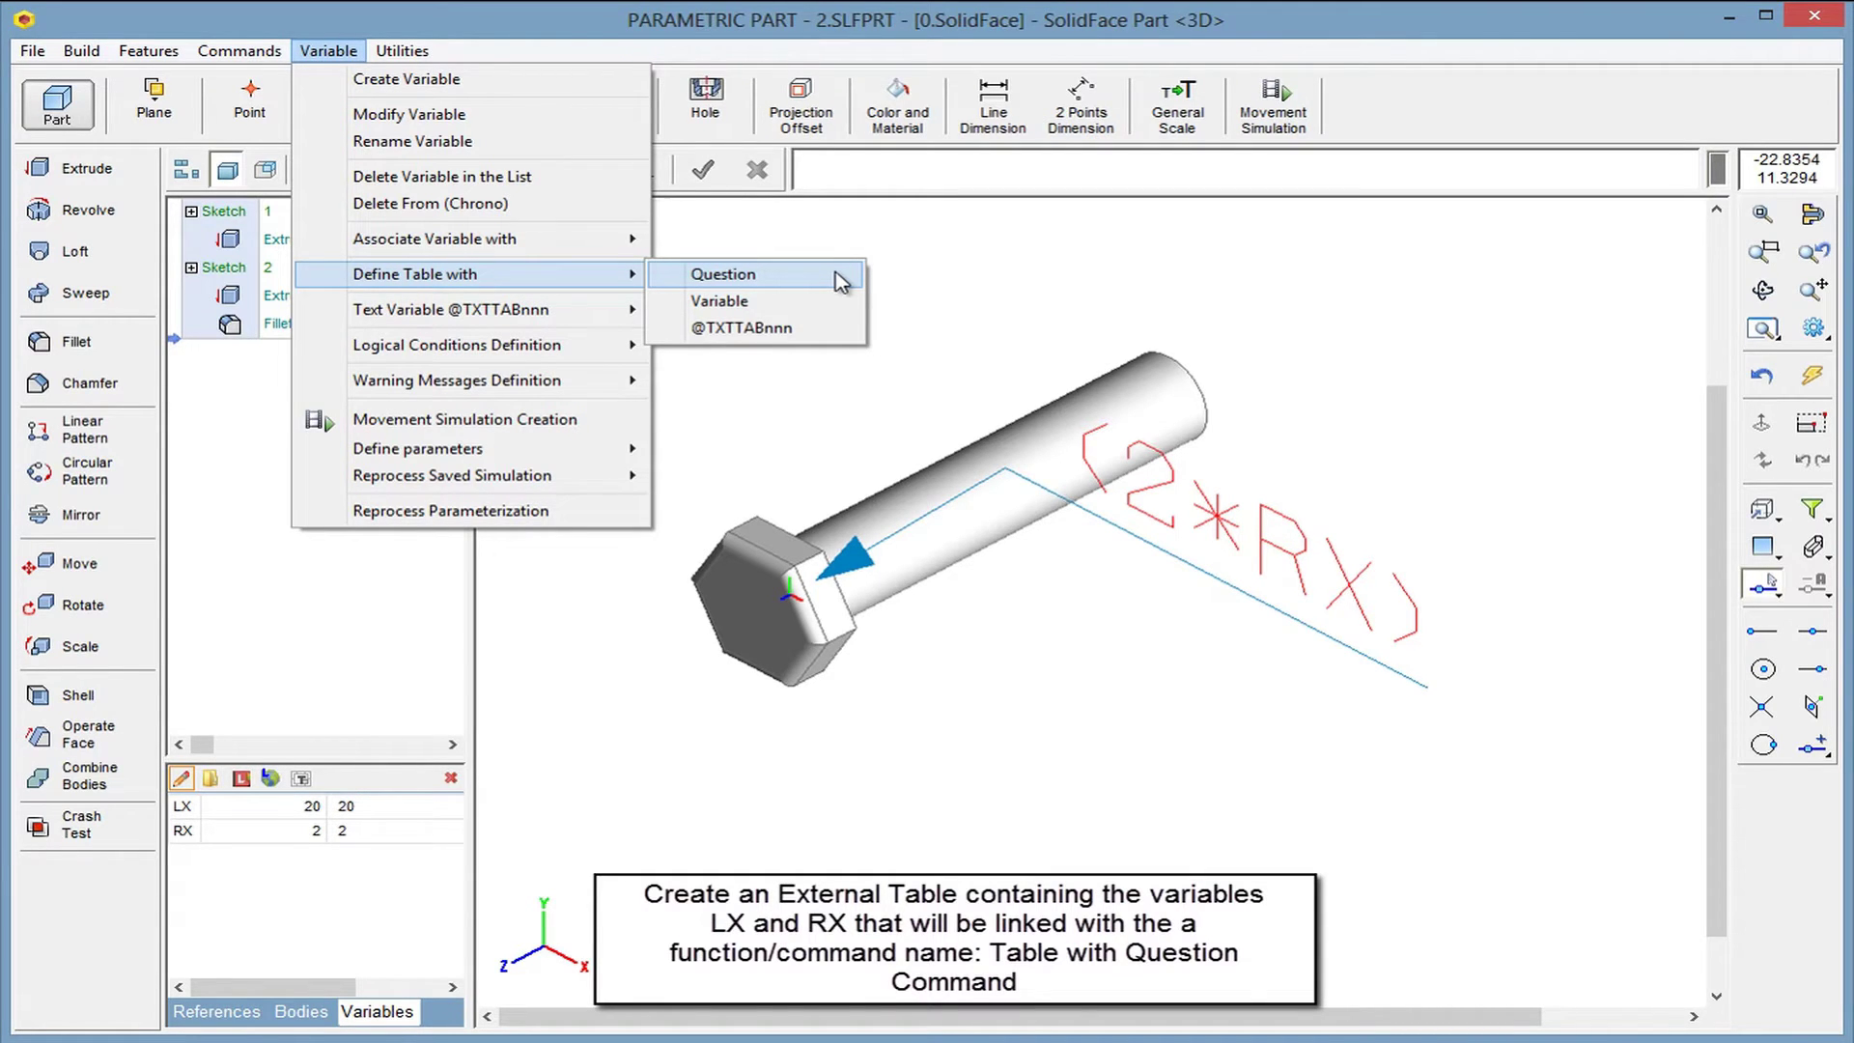
pyautogui.click(790, 43)
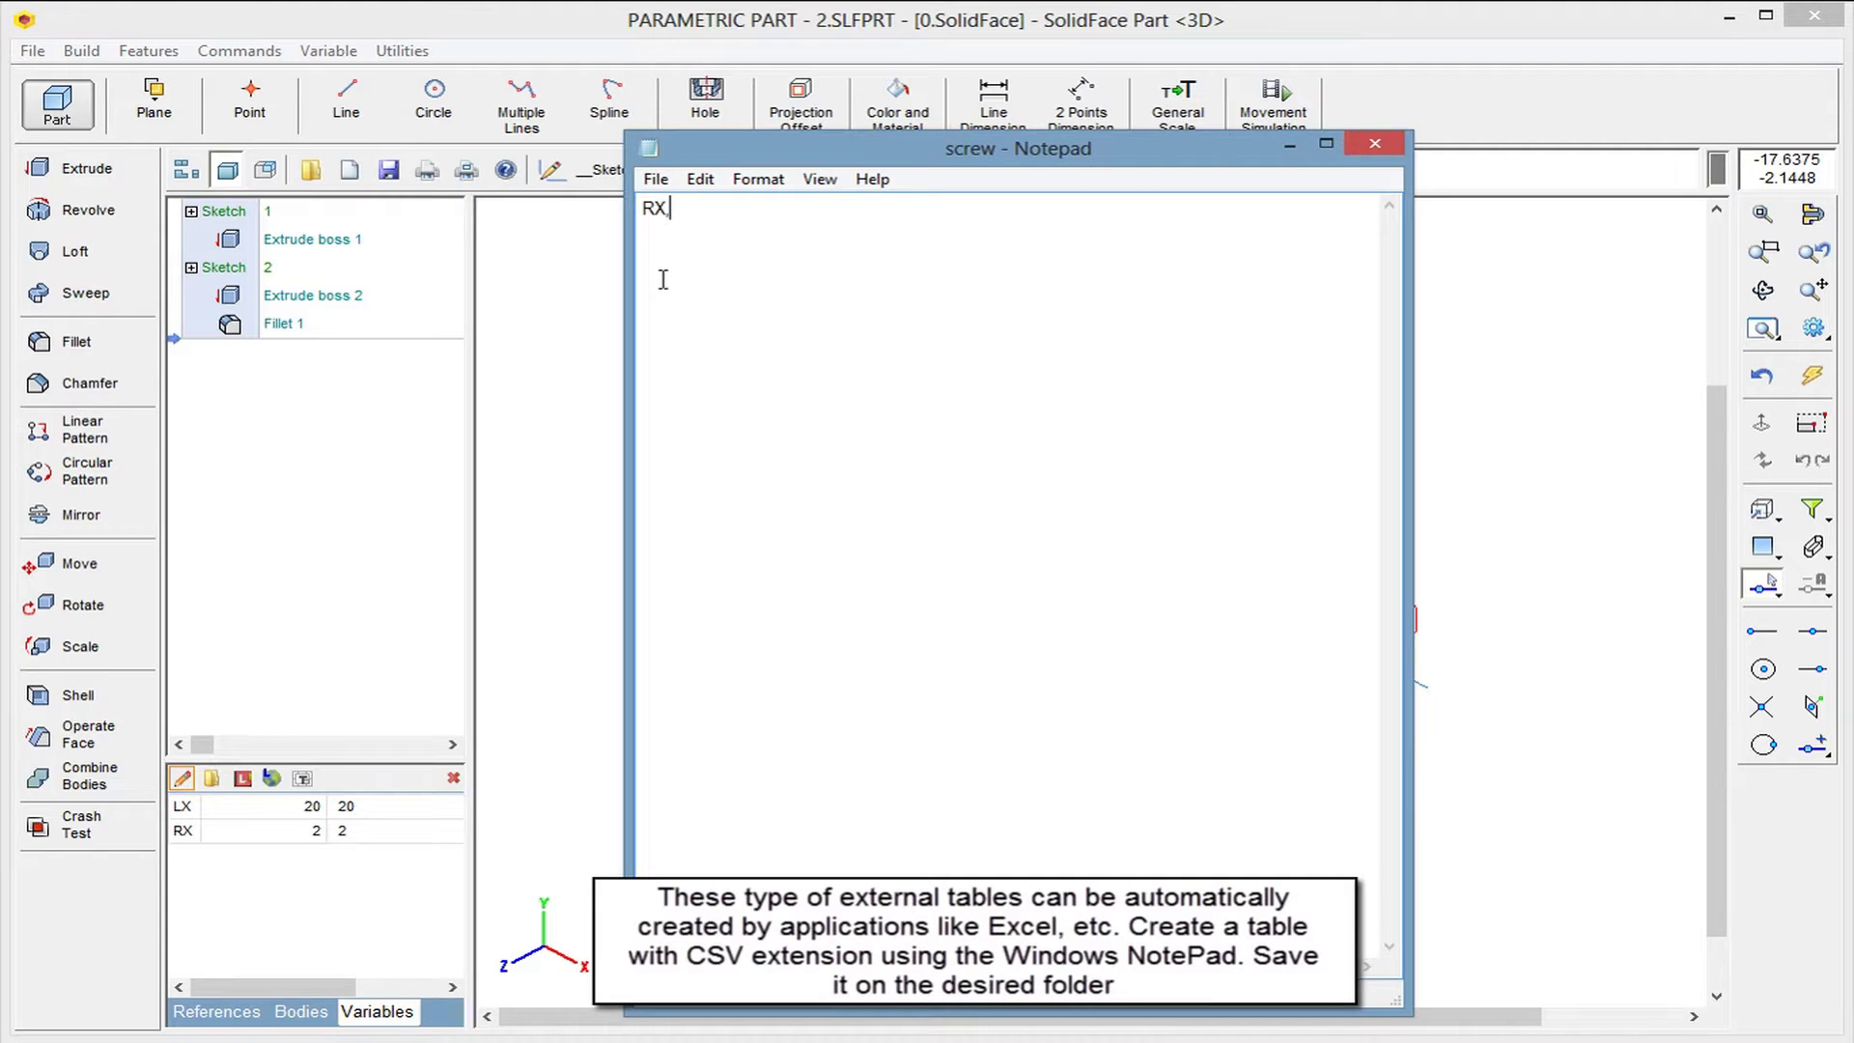
# Type the RX,LX header and value rows starting with 1,10 into Notepad
pyautogui.write(',LX ')
pyautogui.write('1,1')
pyautogui.write('0')
pyautogui.press('Return')
pyautogui.write('1,1')
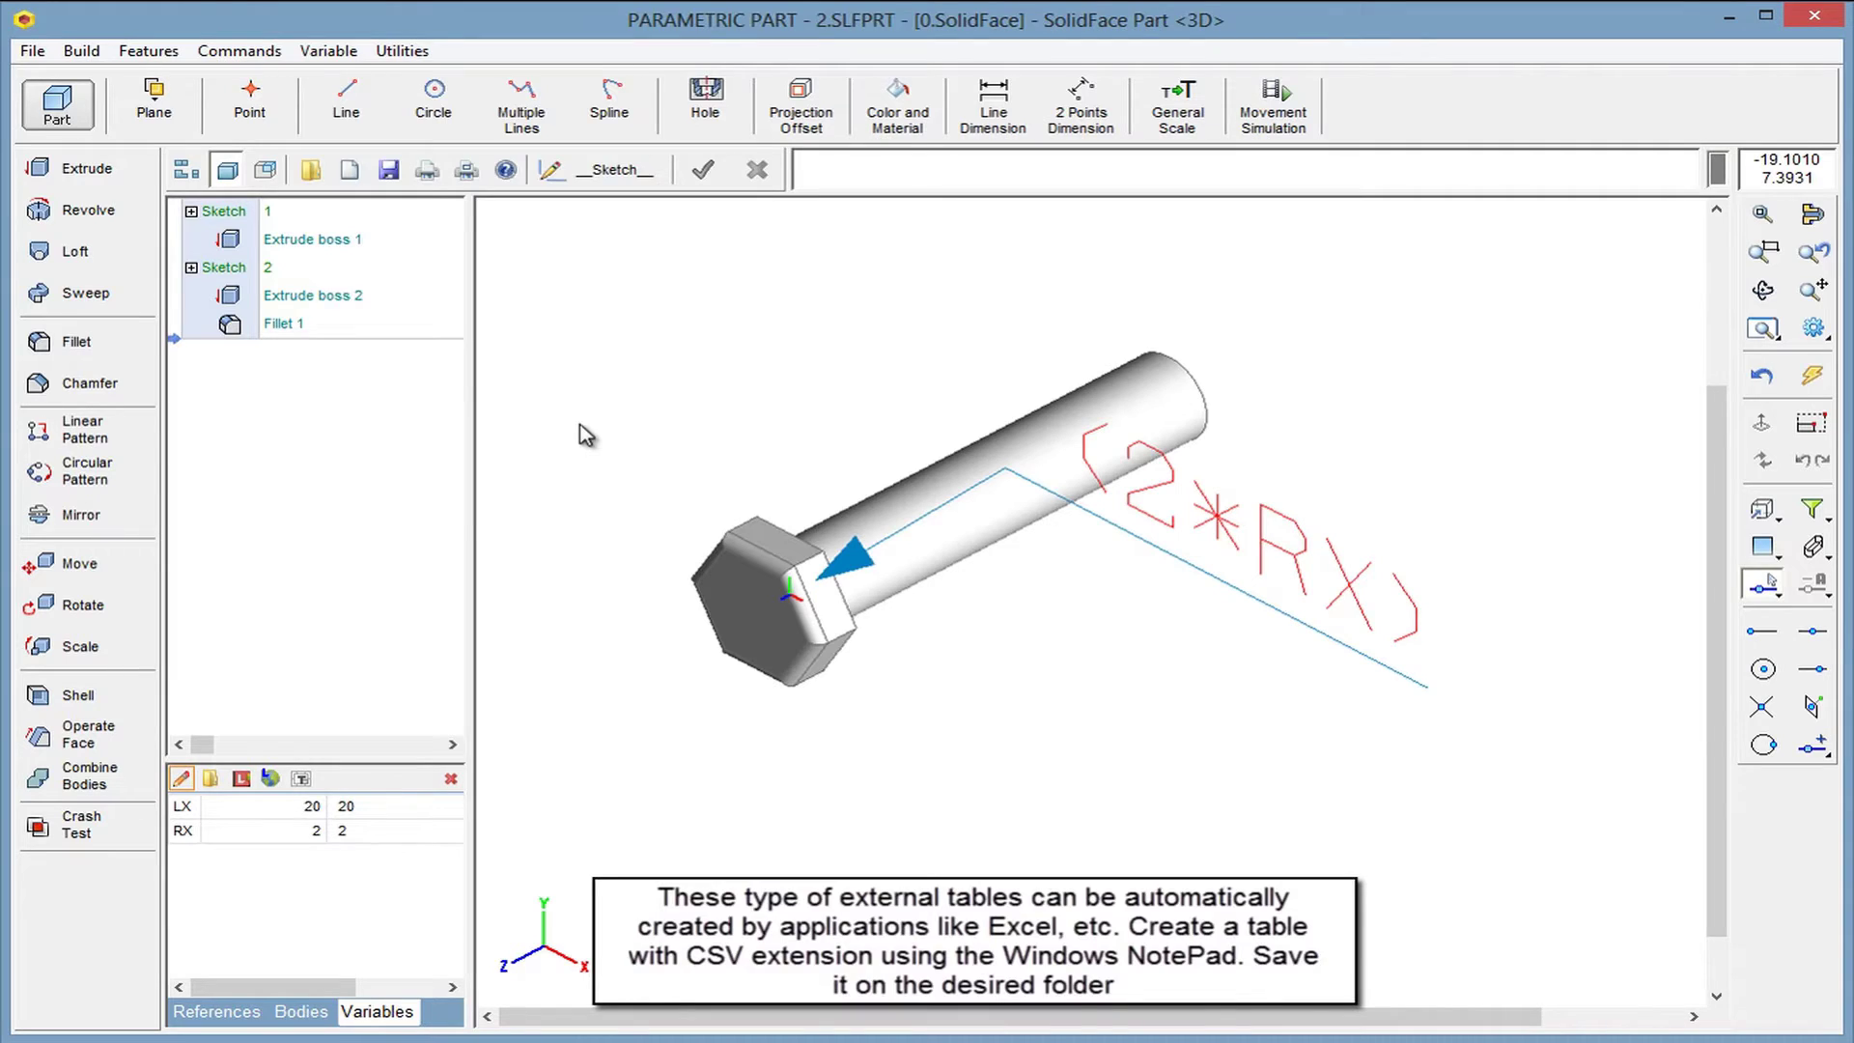
# Define a question table from SCREW.CSV with the question 'Choose Type'
pyautogui.click(329, 50)
pyautogui.moveTo(414, 274)
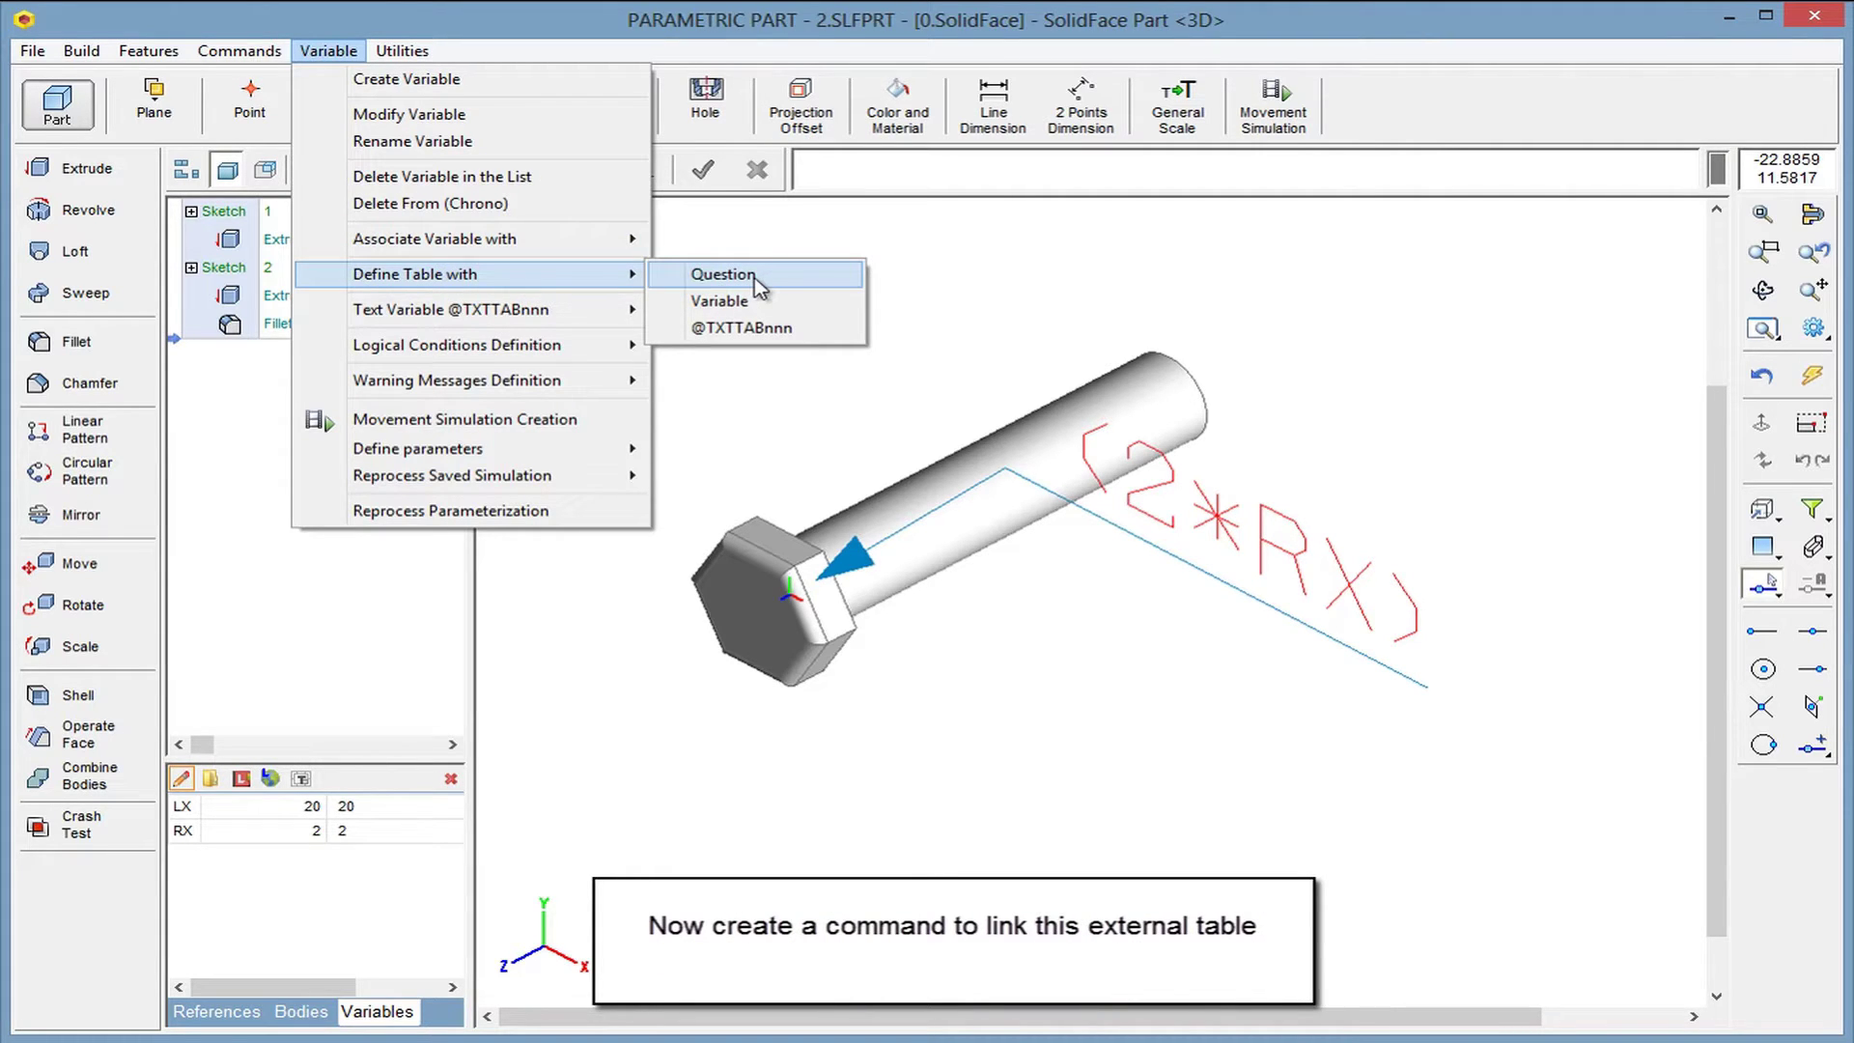
pyautogui.click(758, 278)
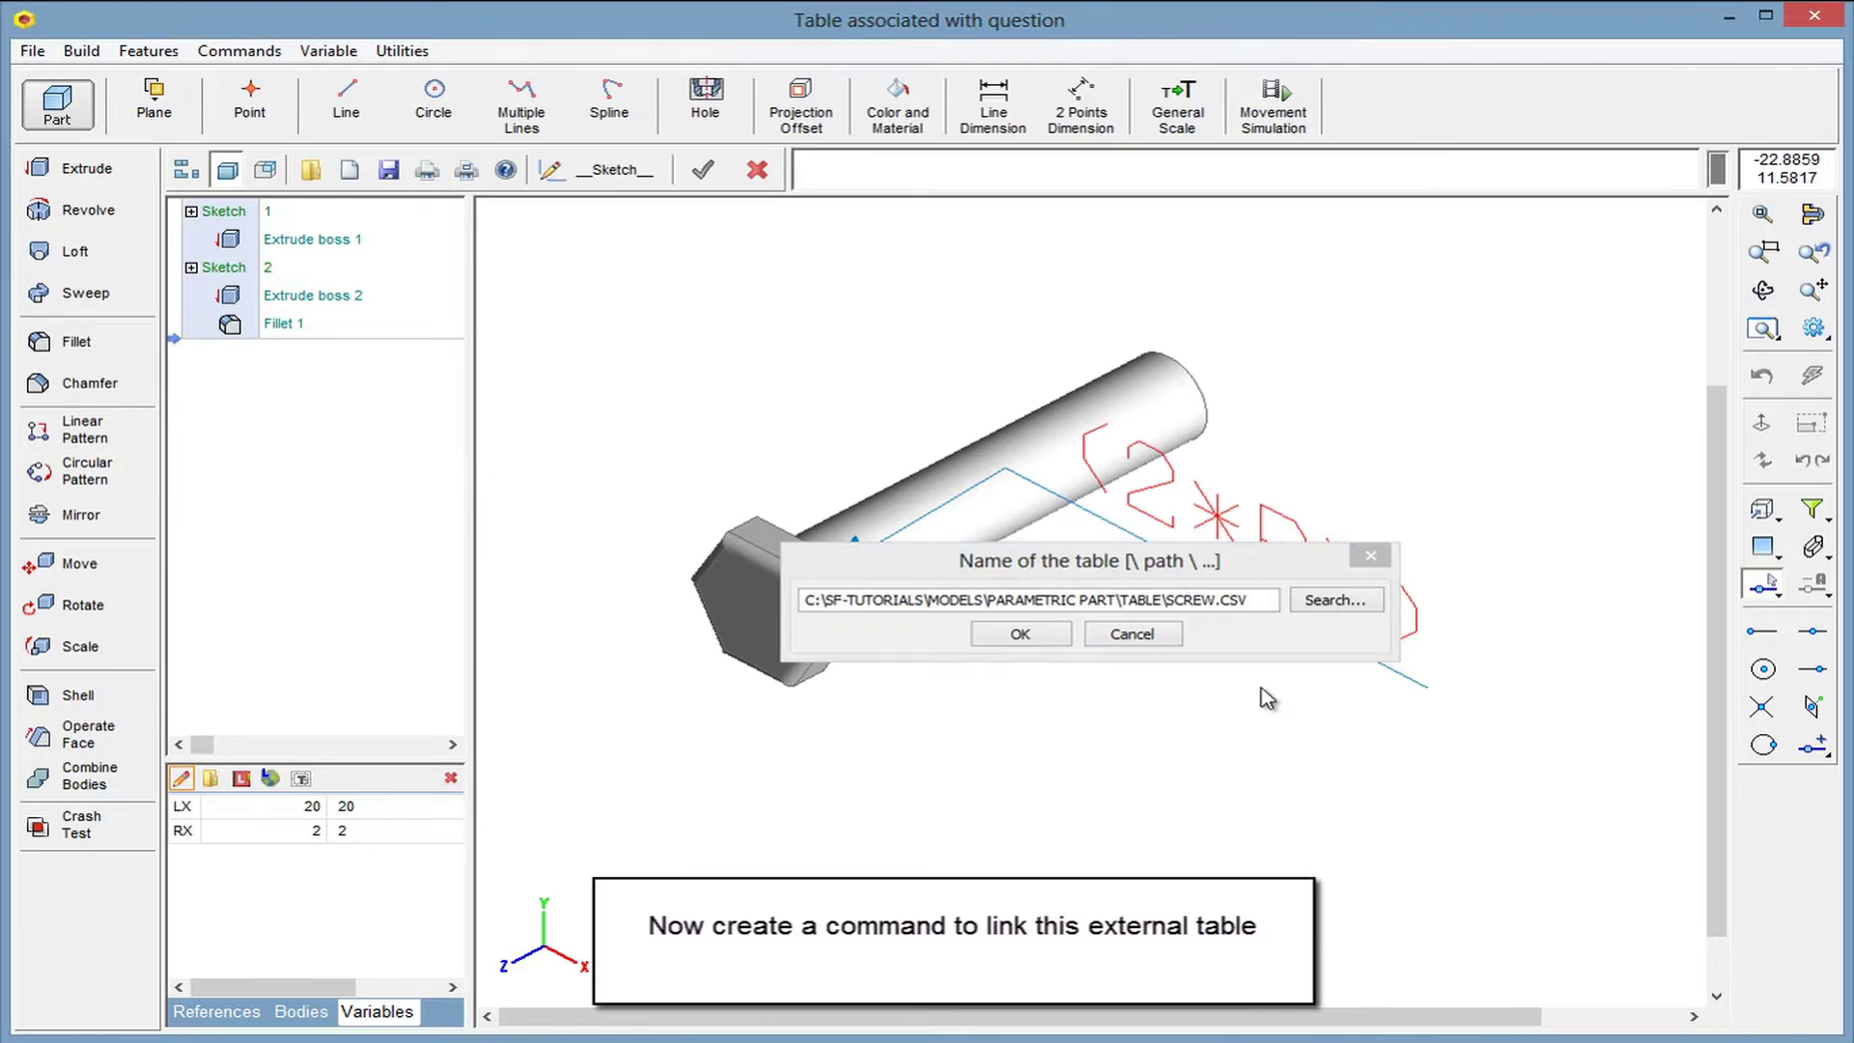
pyautogui.click(1037, 641)
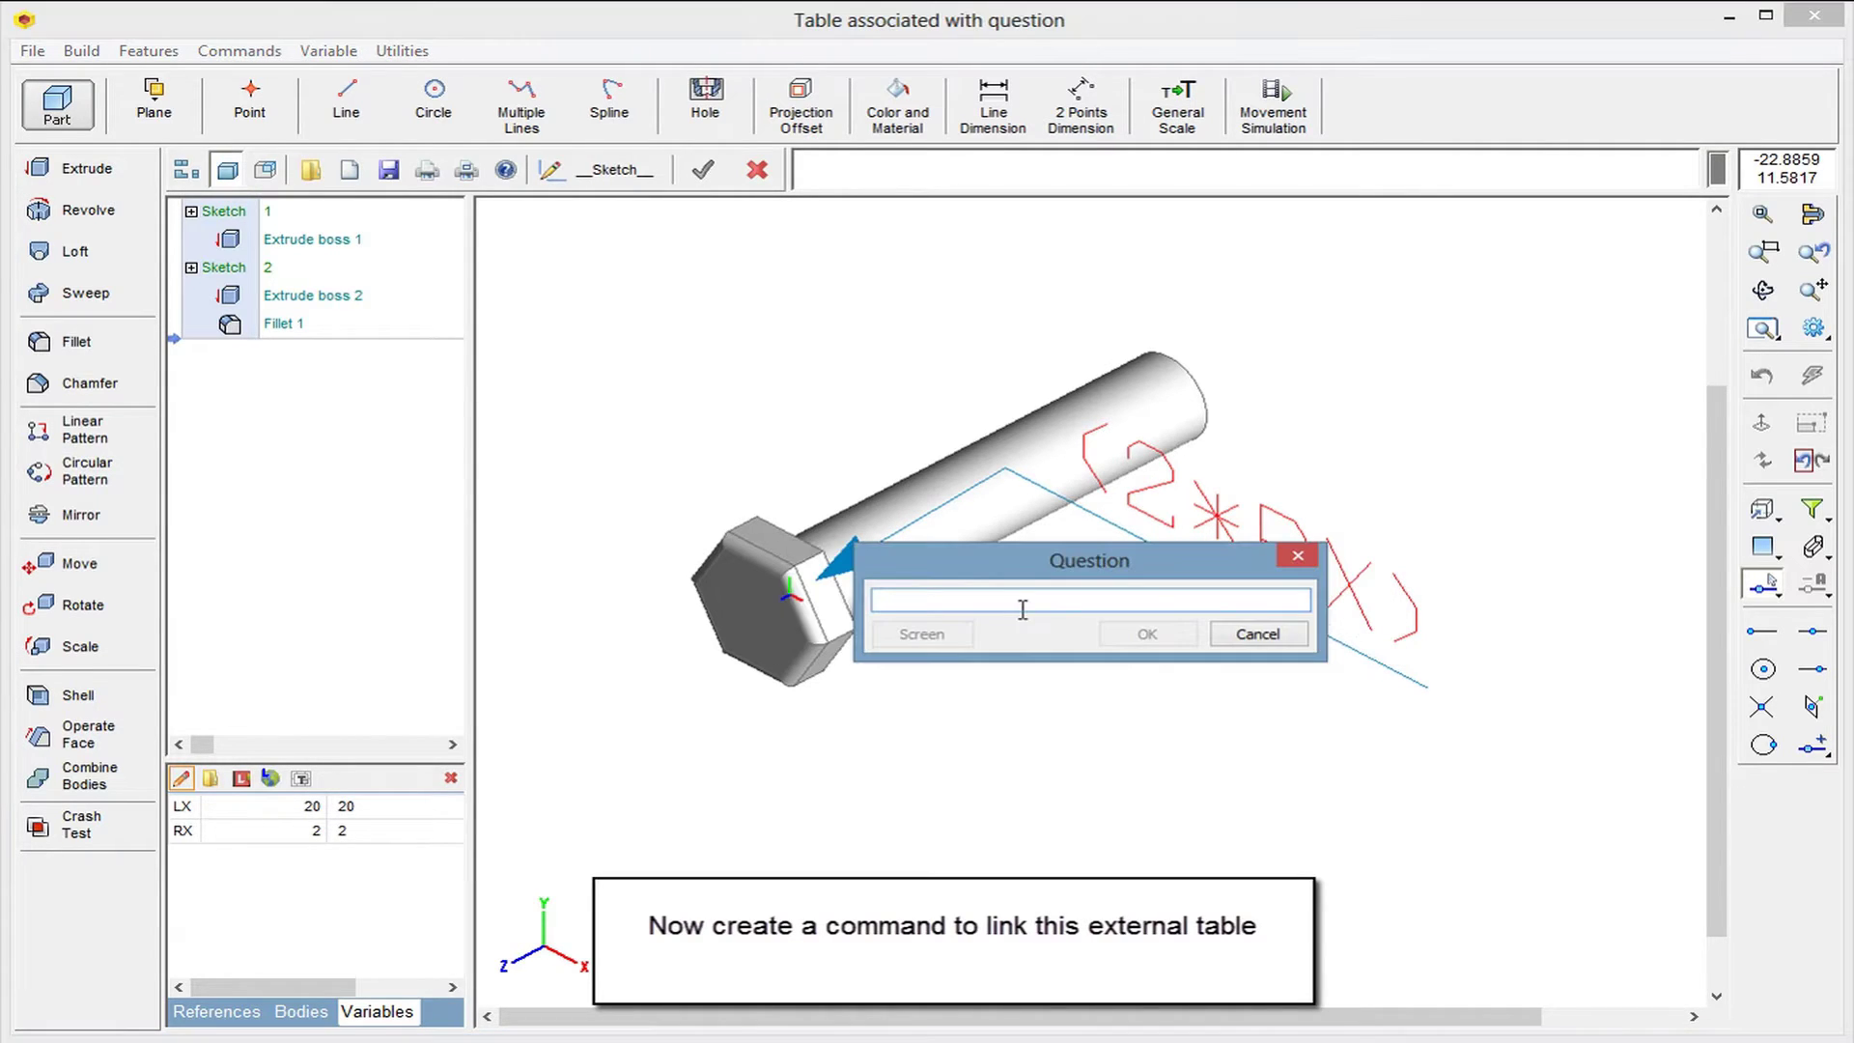
pyautogui.write('Ch')
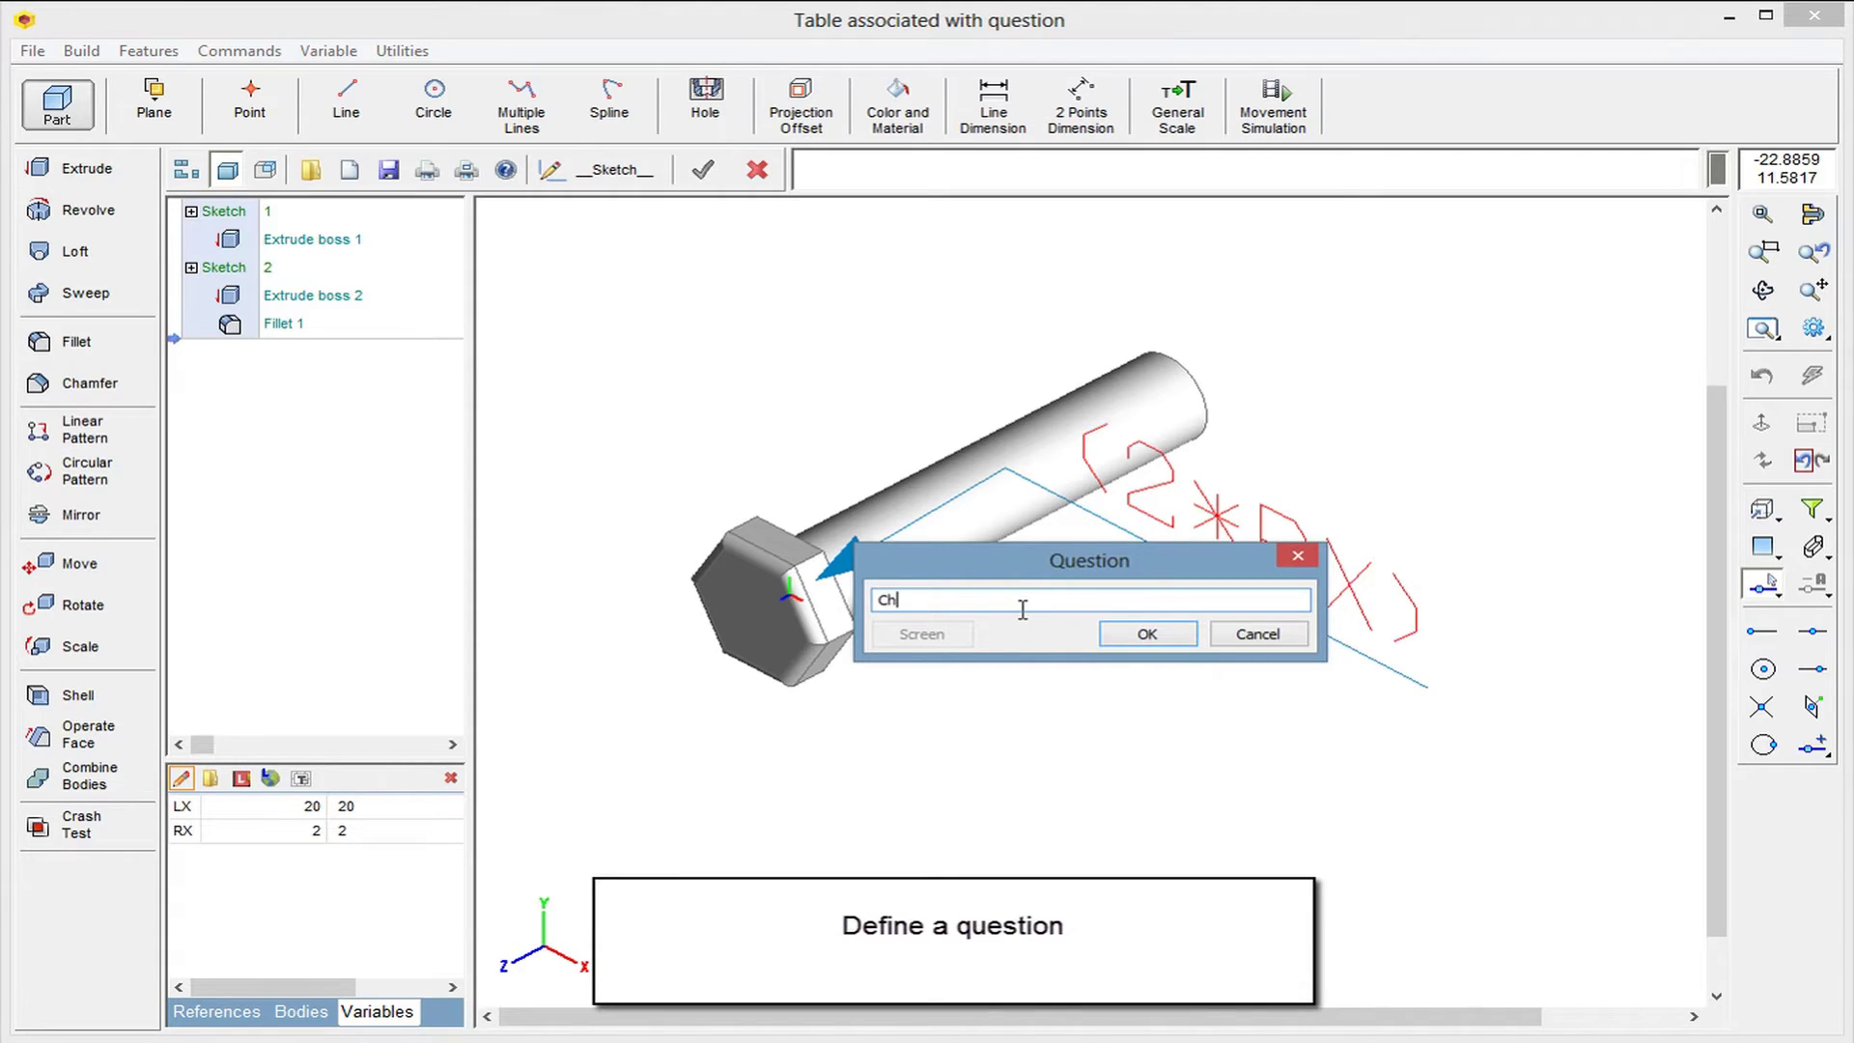
pyautogui.write('oose Type')
# Relocate the SCREW.CSV table command to the first position in the history
pyautogui.click(1132, 635)
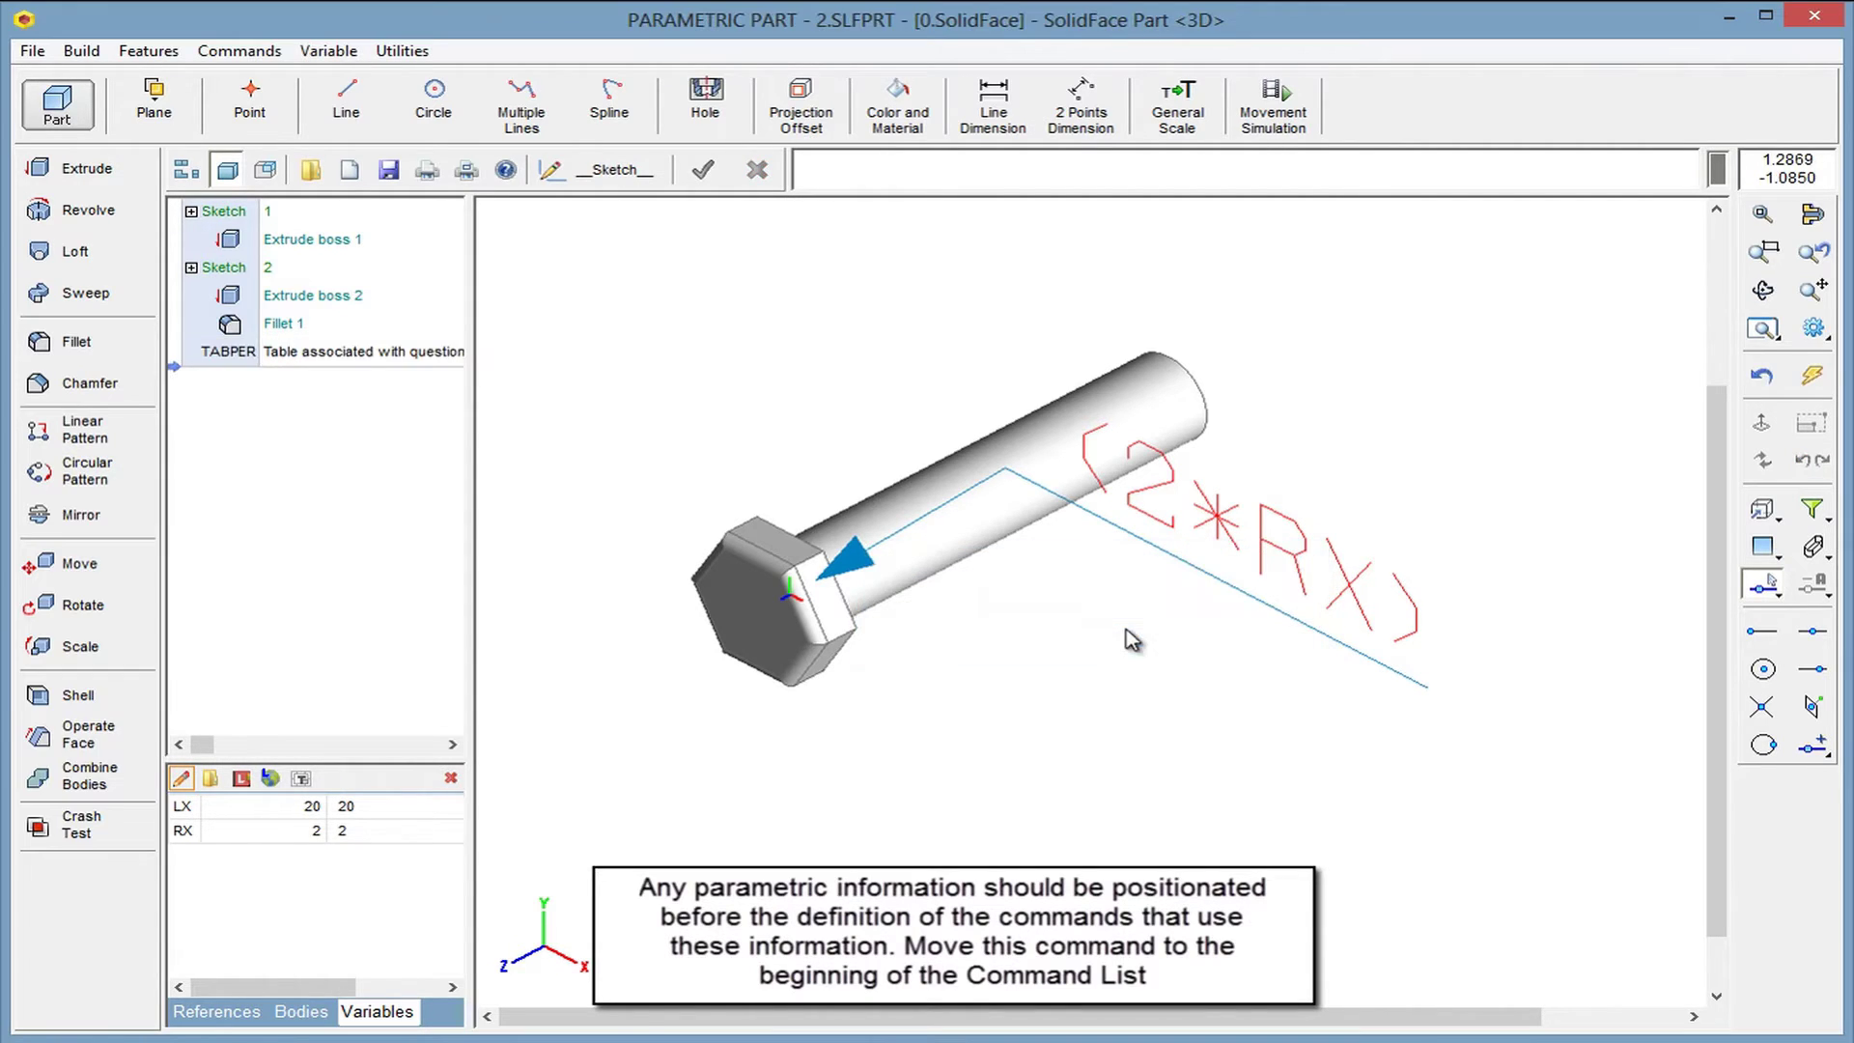
pyautogui.rightClick(378, 352)
pyautogui.click(493, 496)
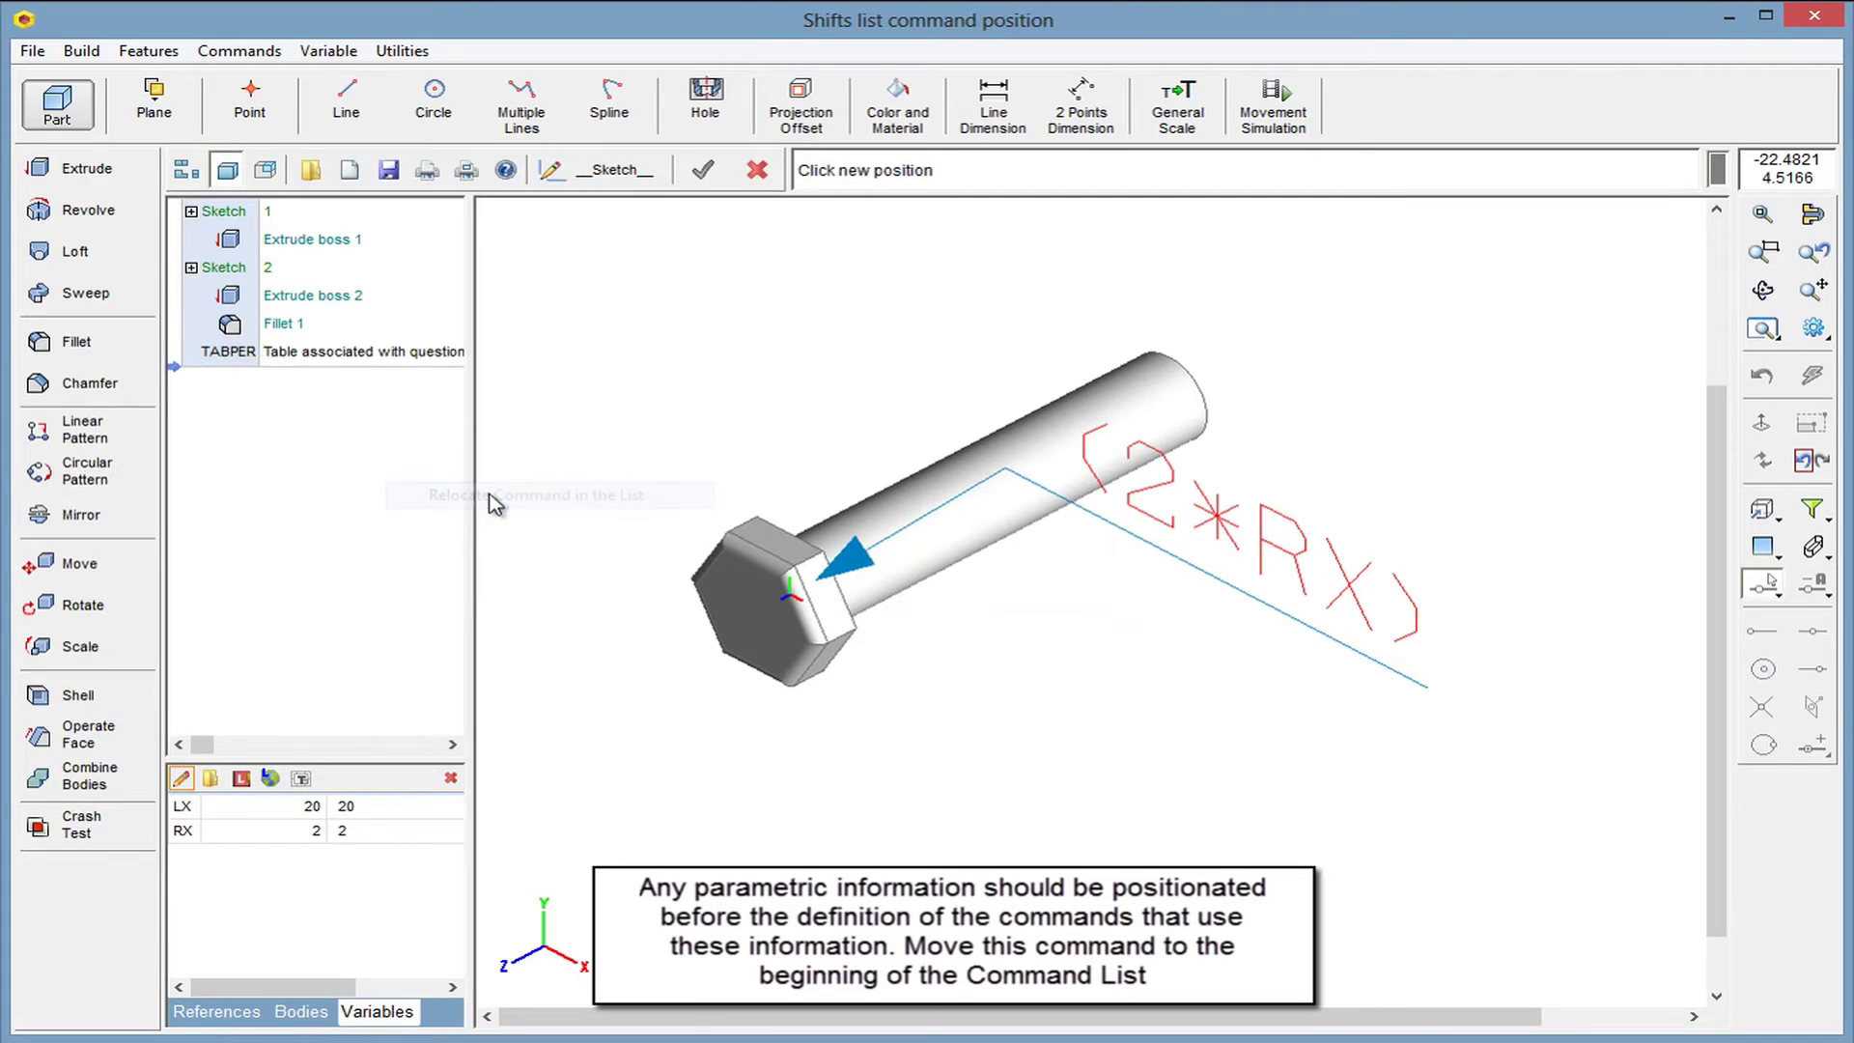
pyautogui.click(239, 216)
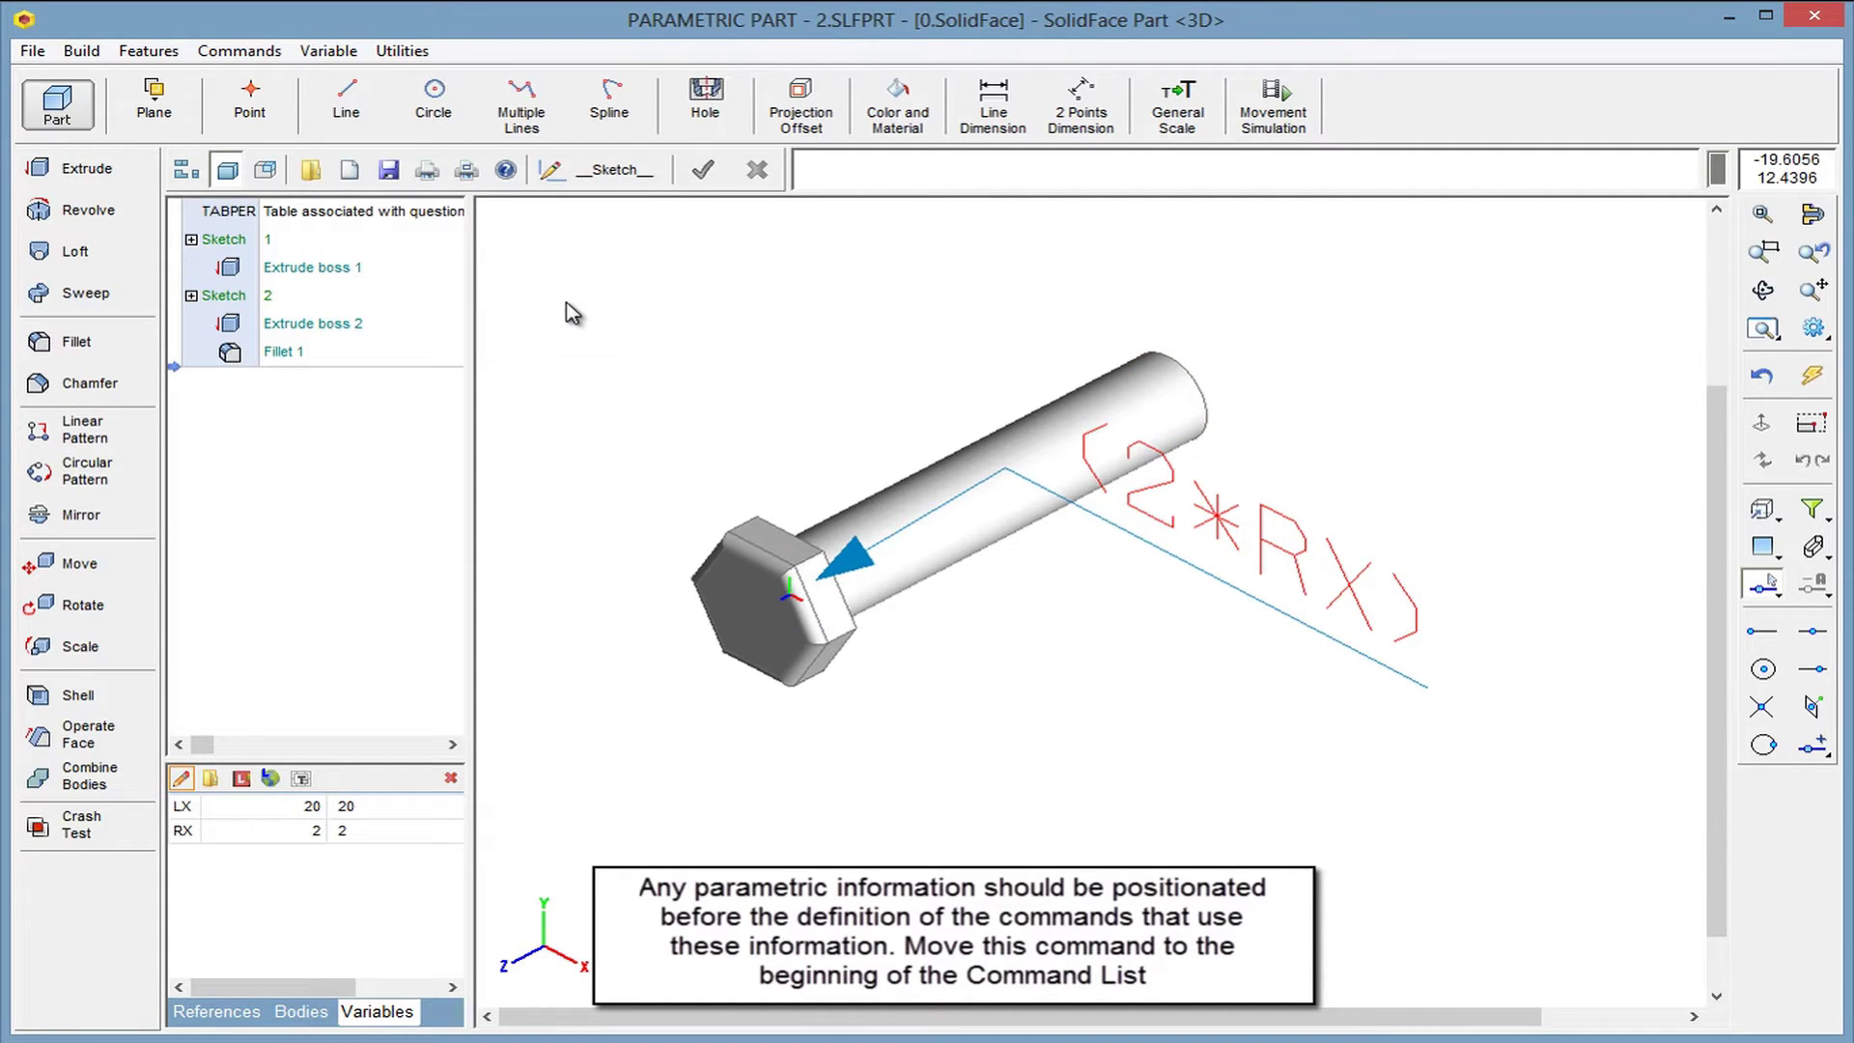
# Reprocess the parameterization using the table row RX 1.5, LX 18
pyautogui.click(329, 50)
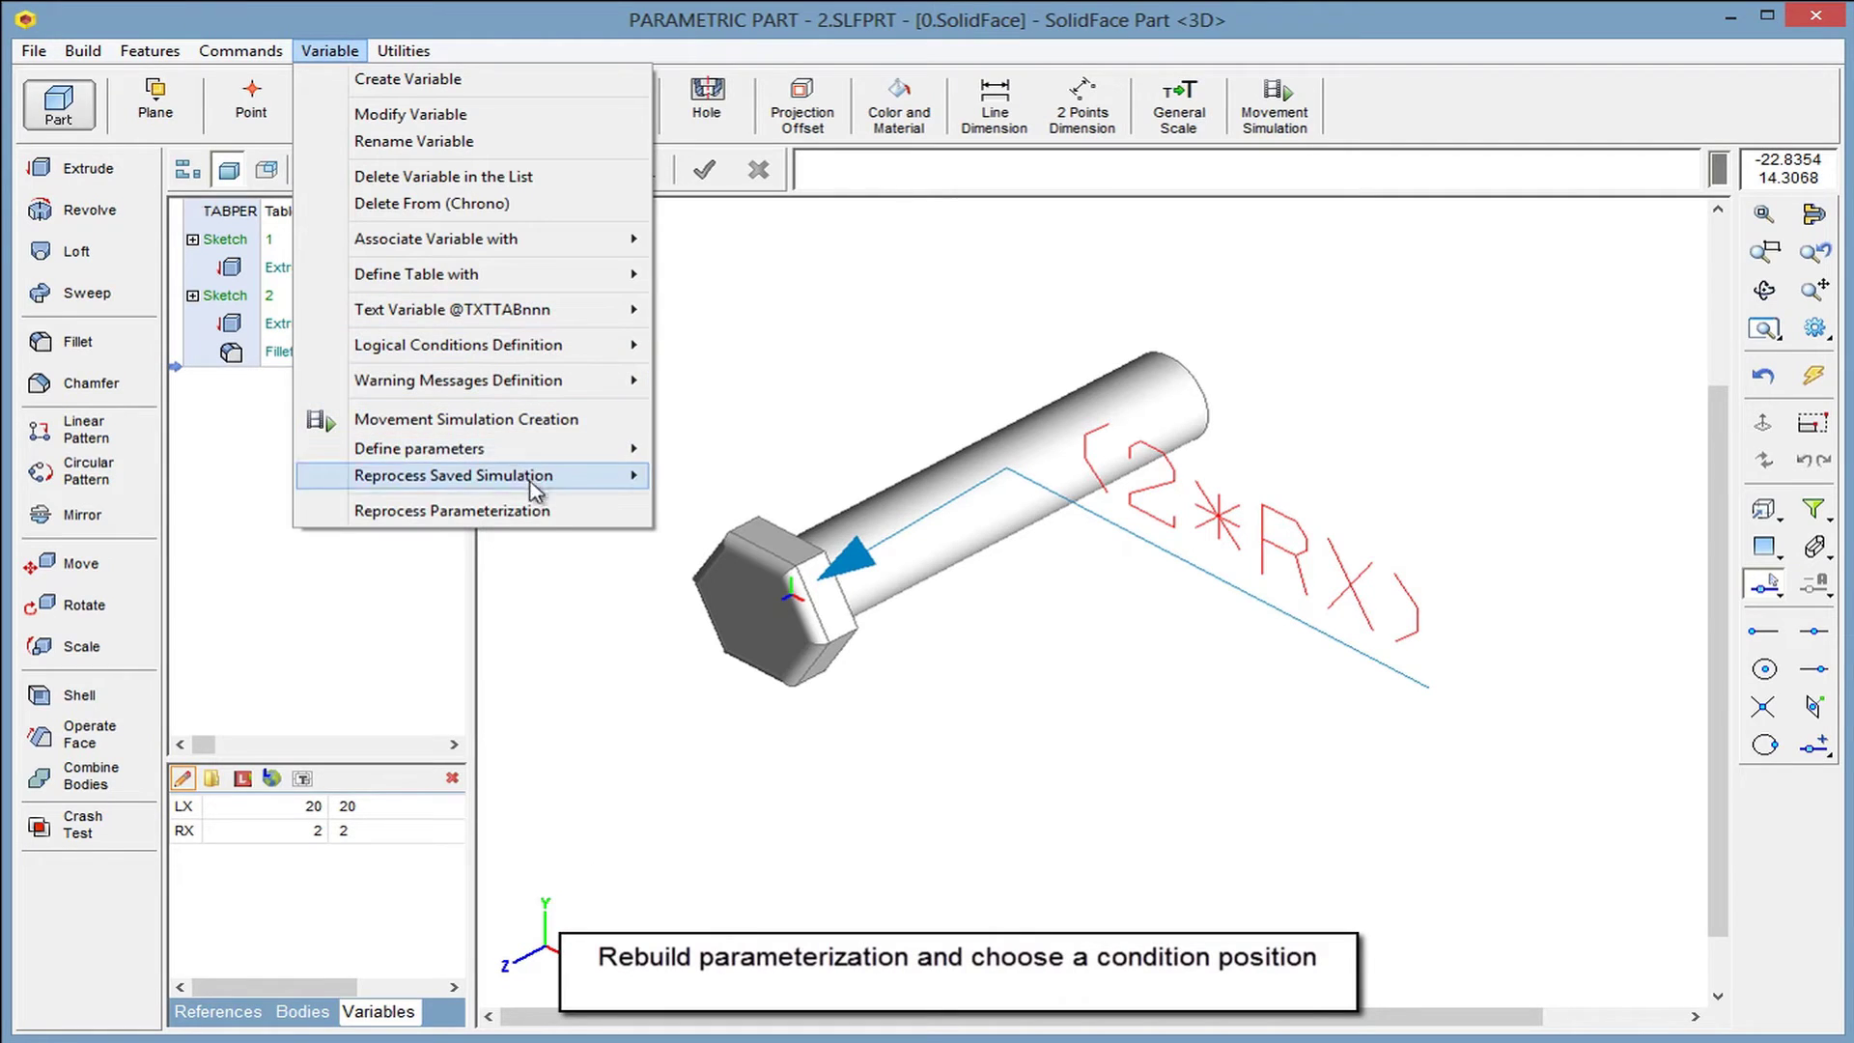
pyautogui.click(545, 512)
pyautogui.click(560, 496)
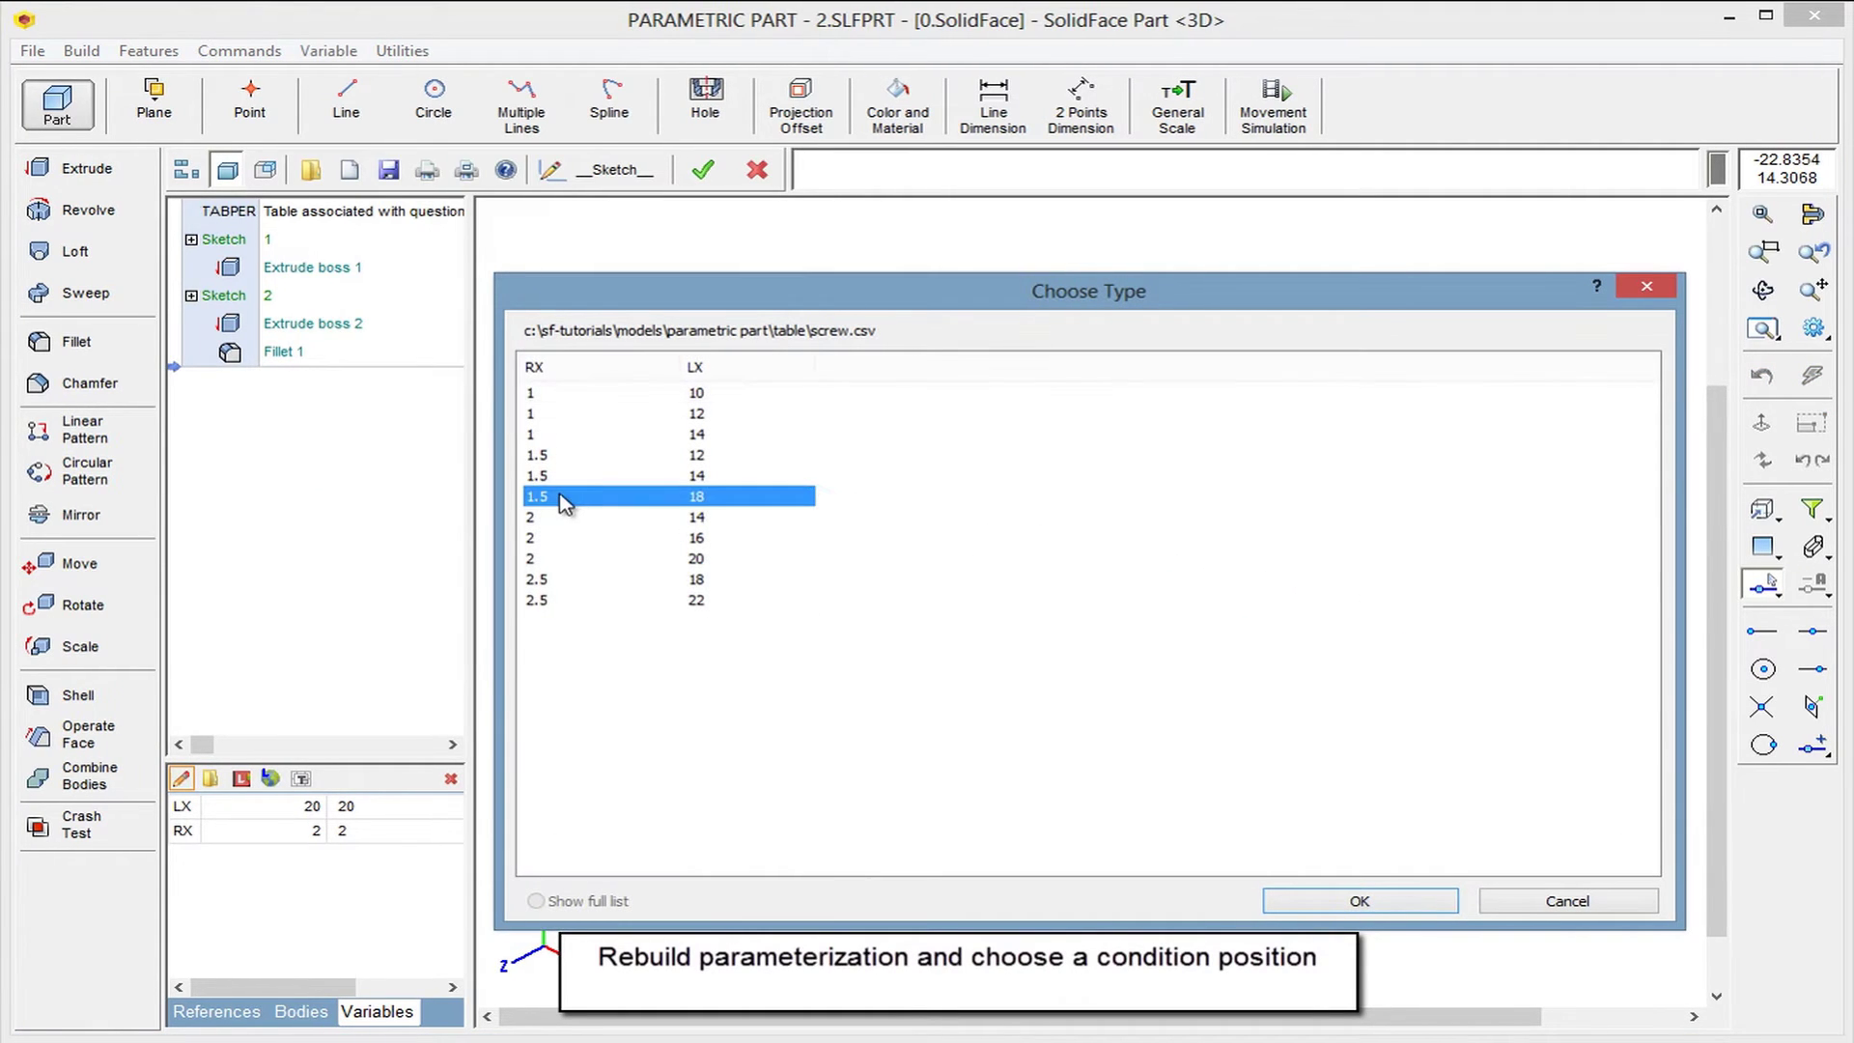
pyautogui.click(1319, 901)
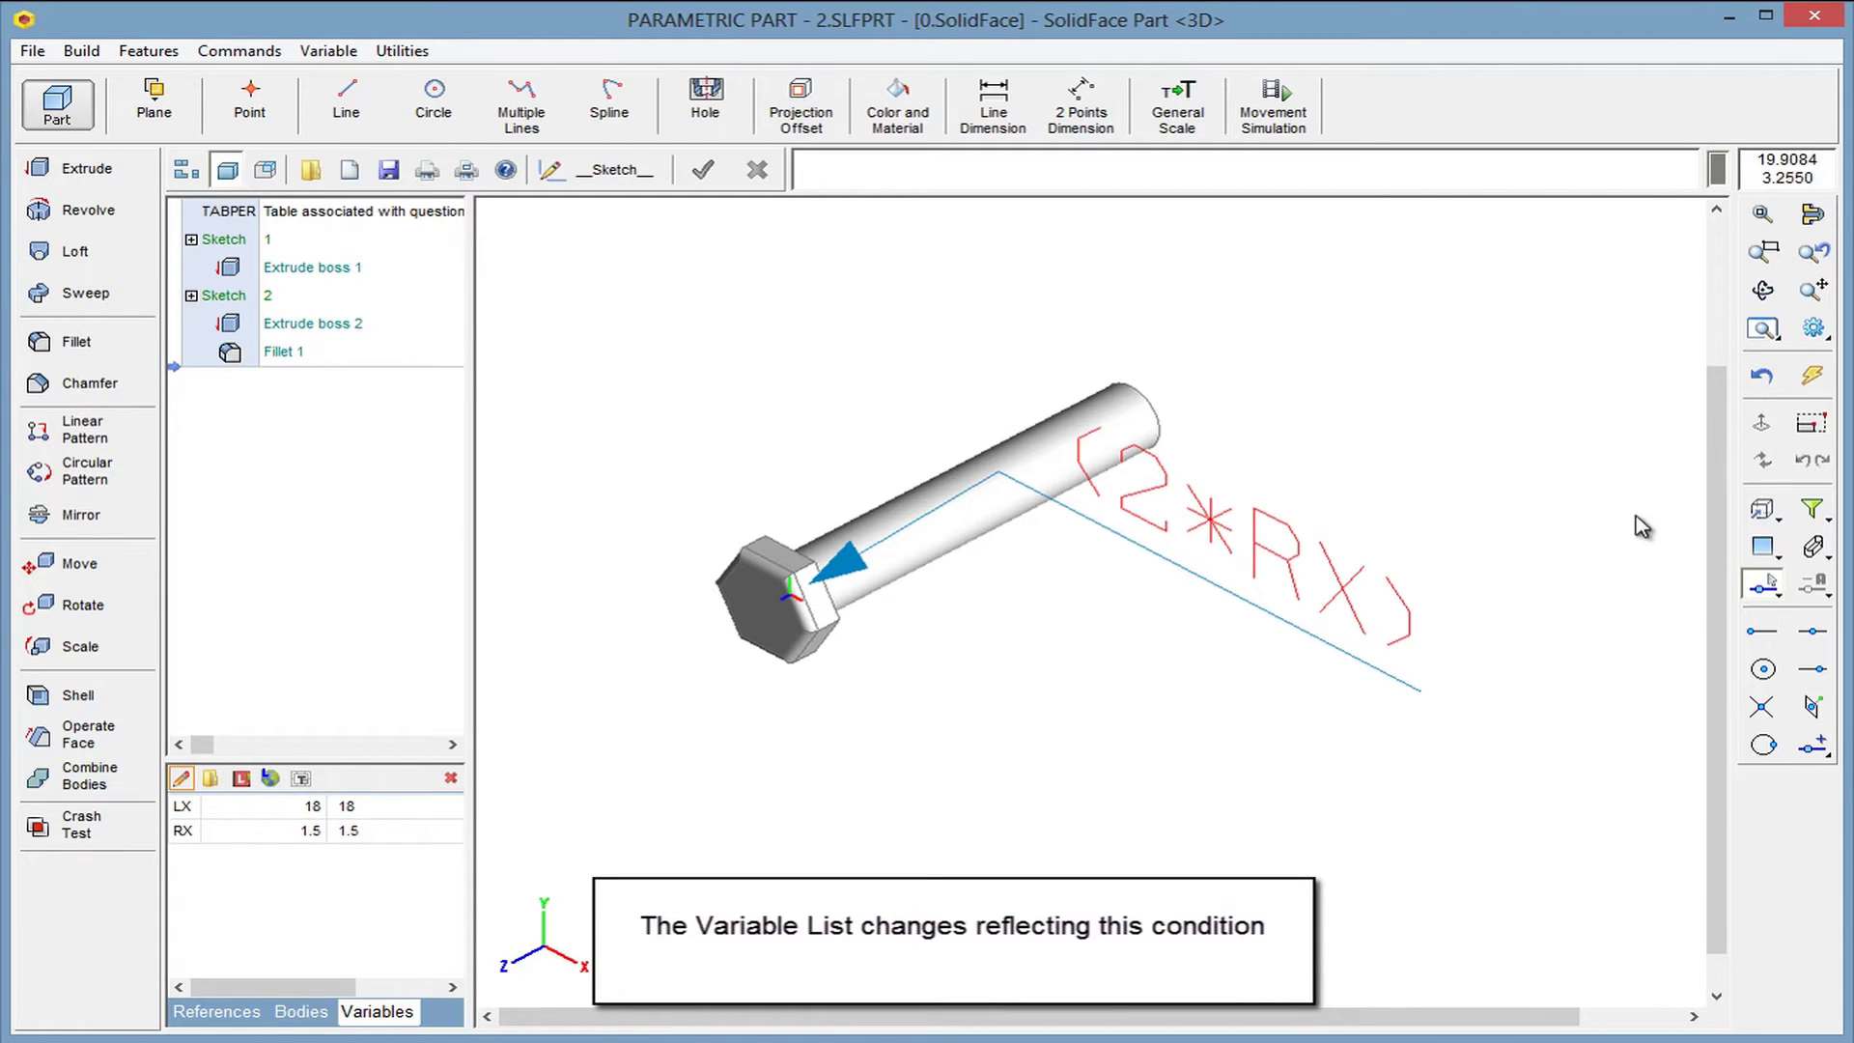
# Switch dimension display to Variable:Value and Show Value/Answer
pyautogui.click(1759, 336)
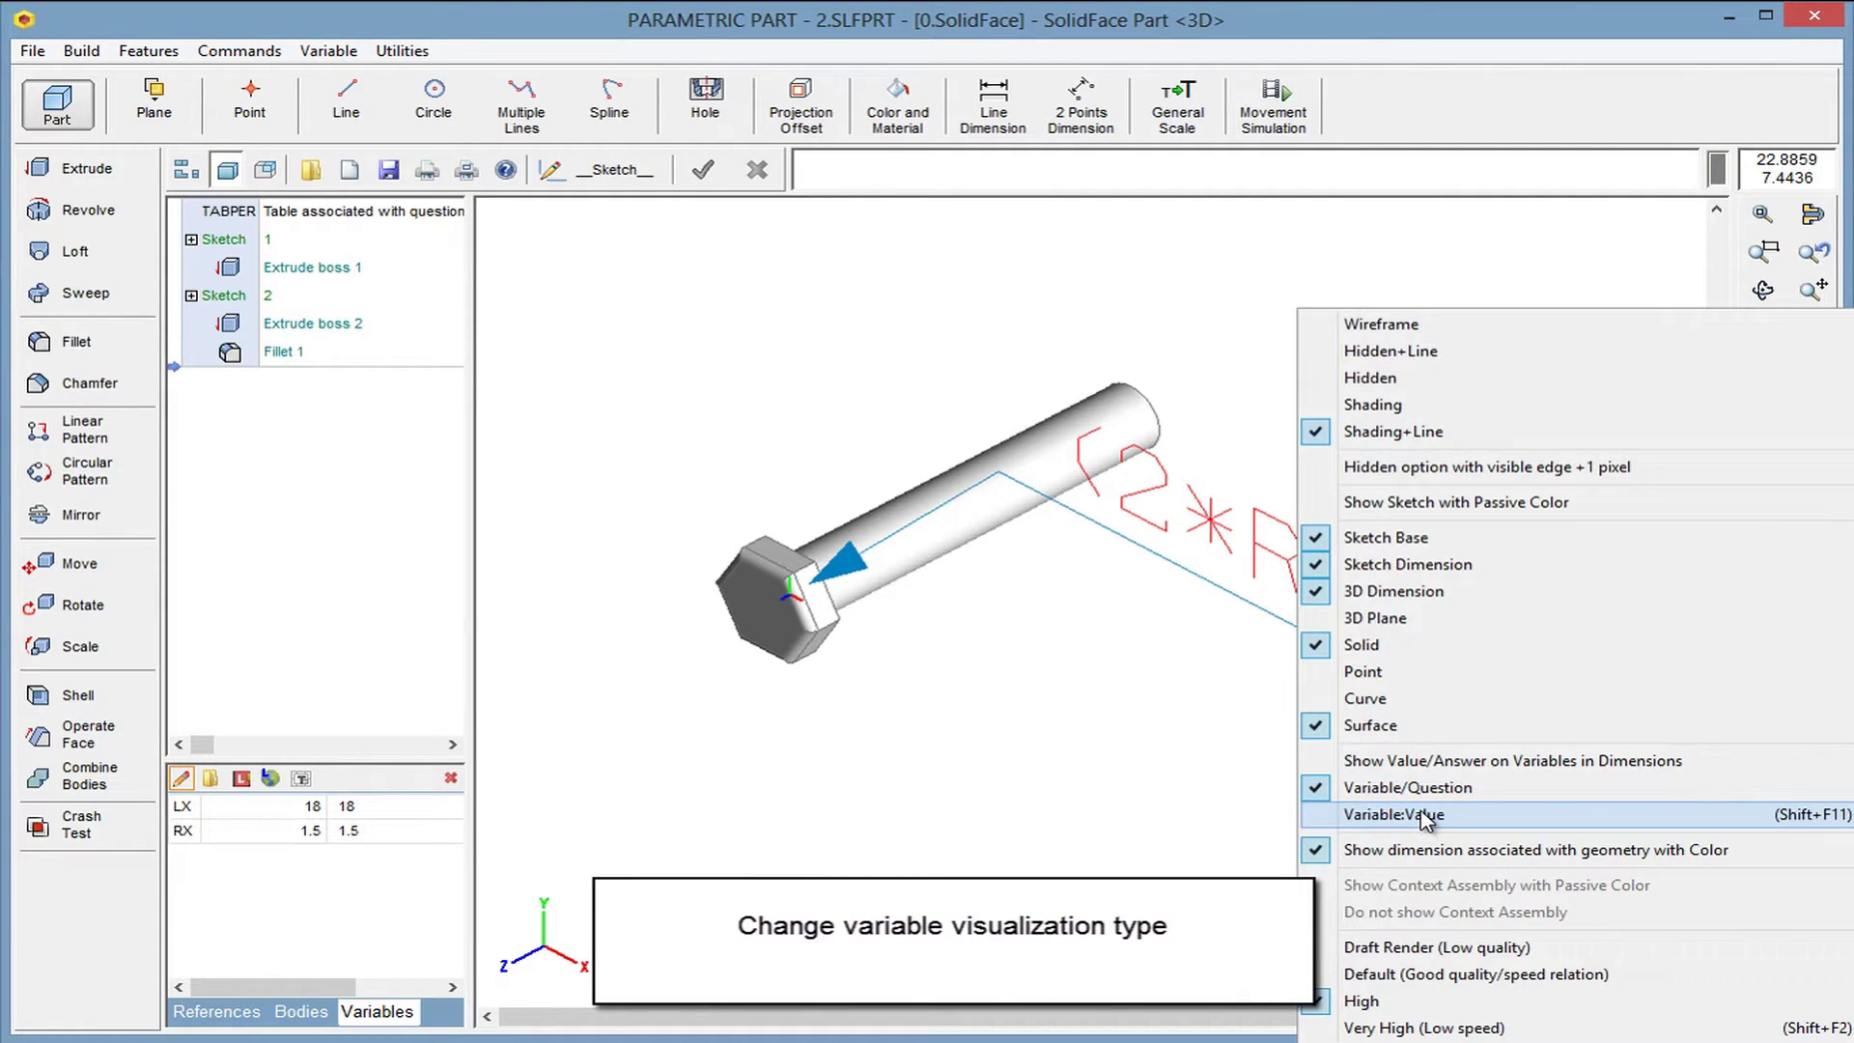
pyautogui.click(1423, 814)
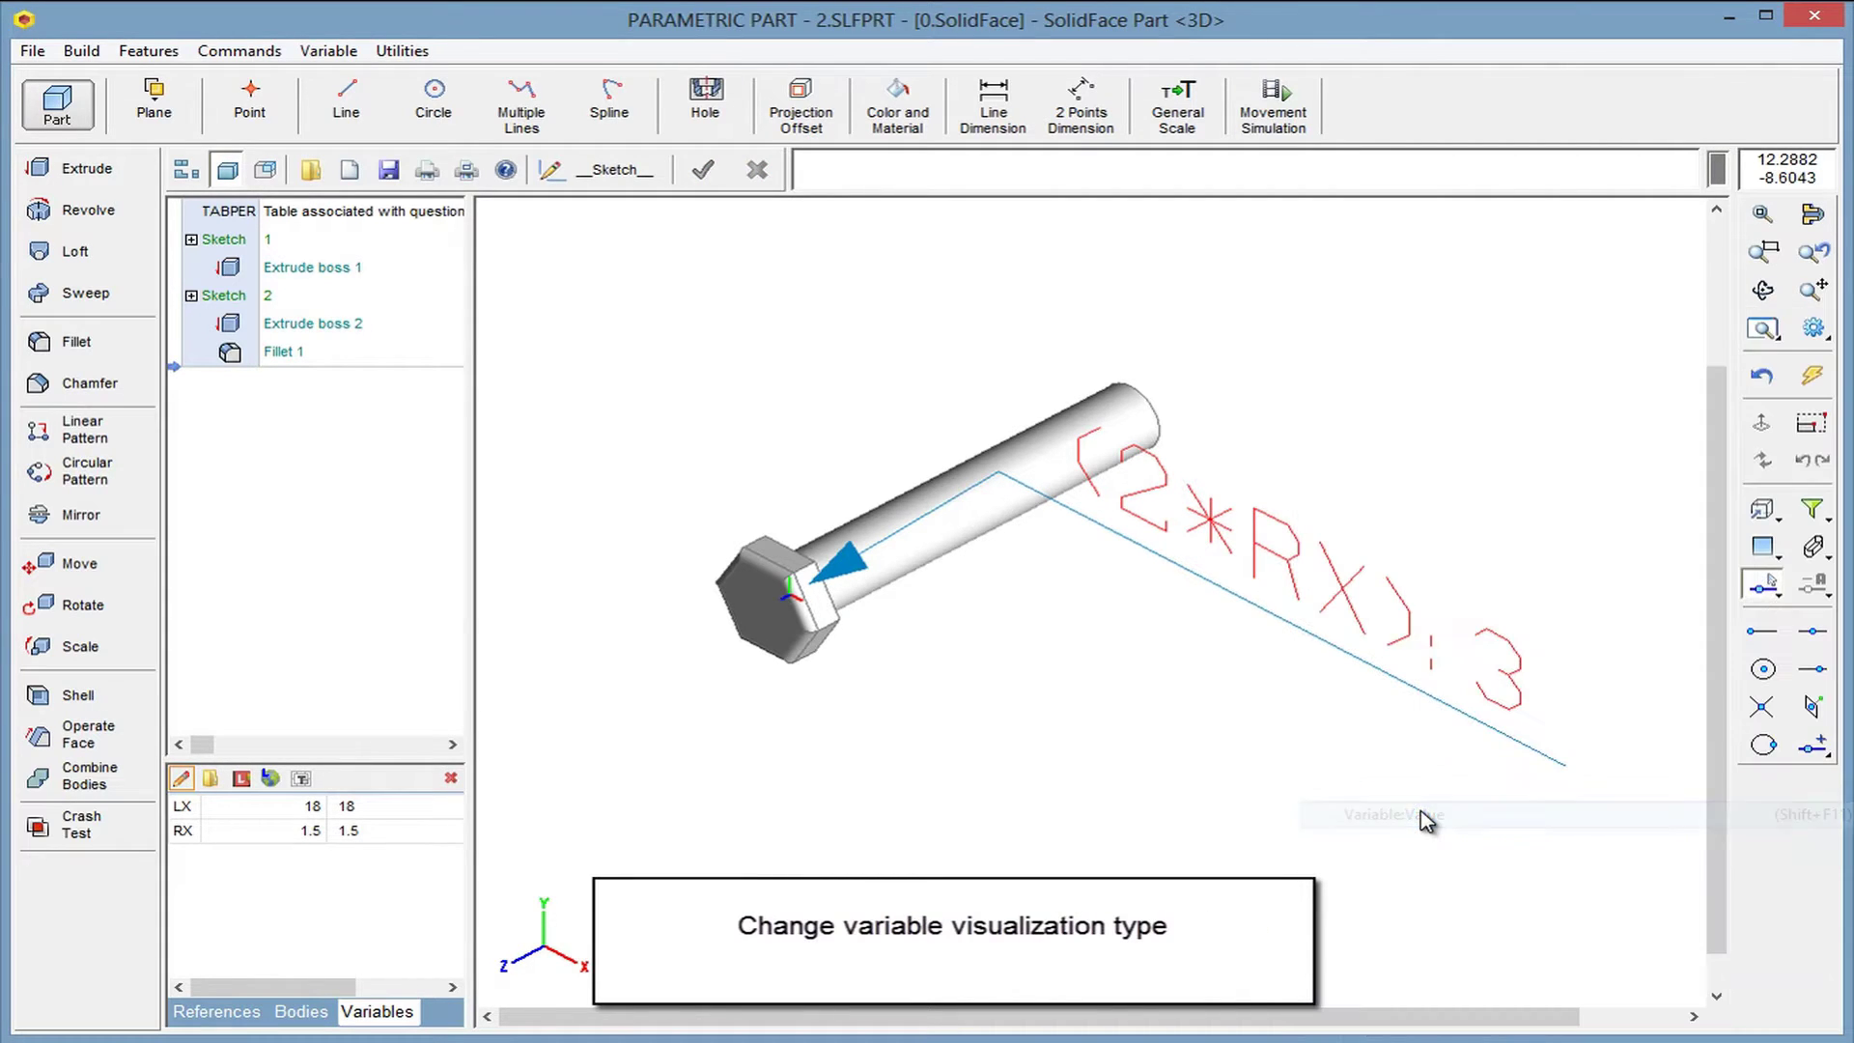
pyautogui.click(1759, 336)
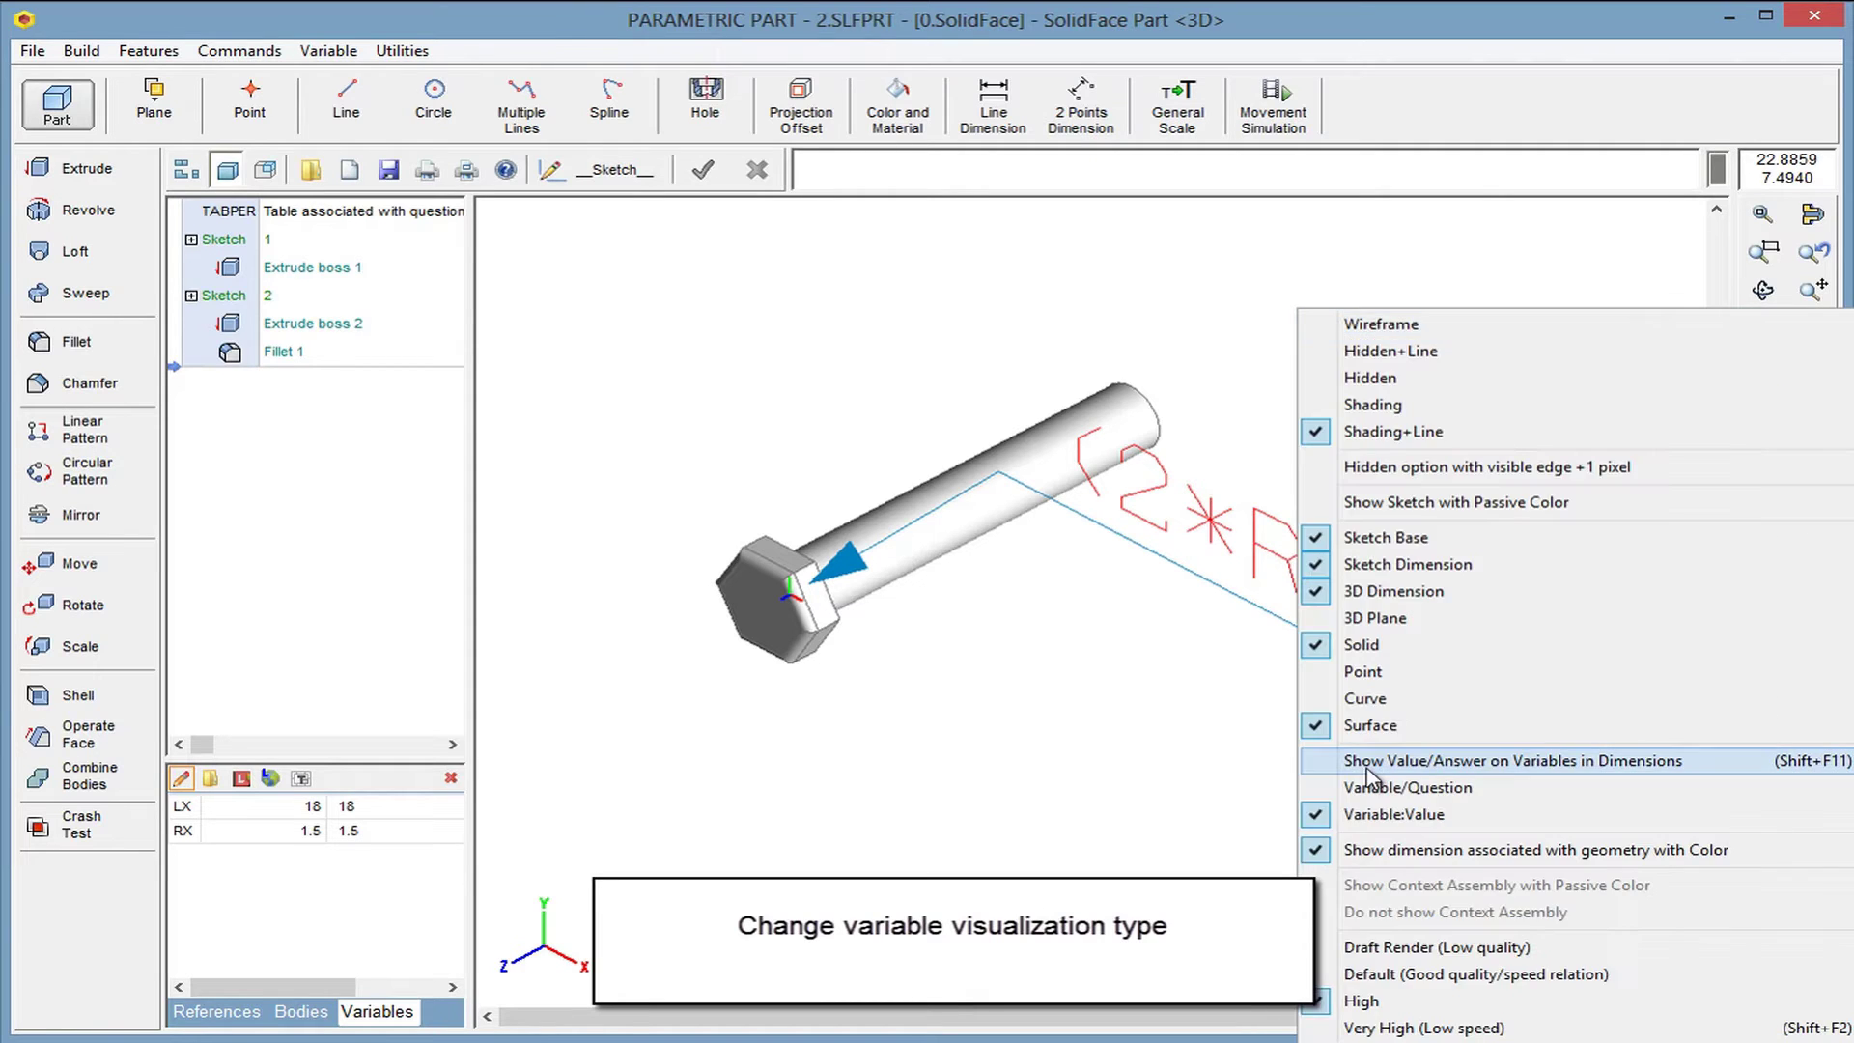
pyautogui.click(1357, 760)
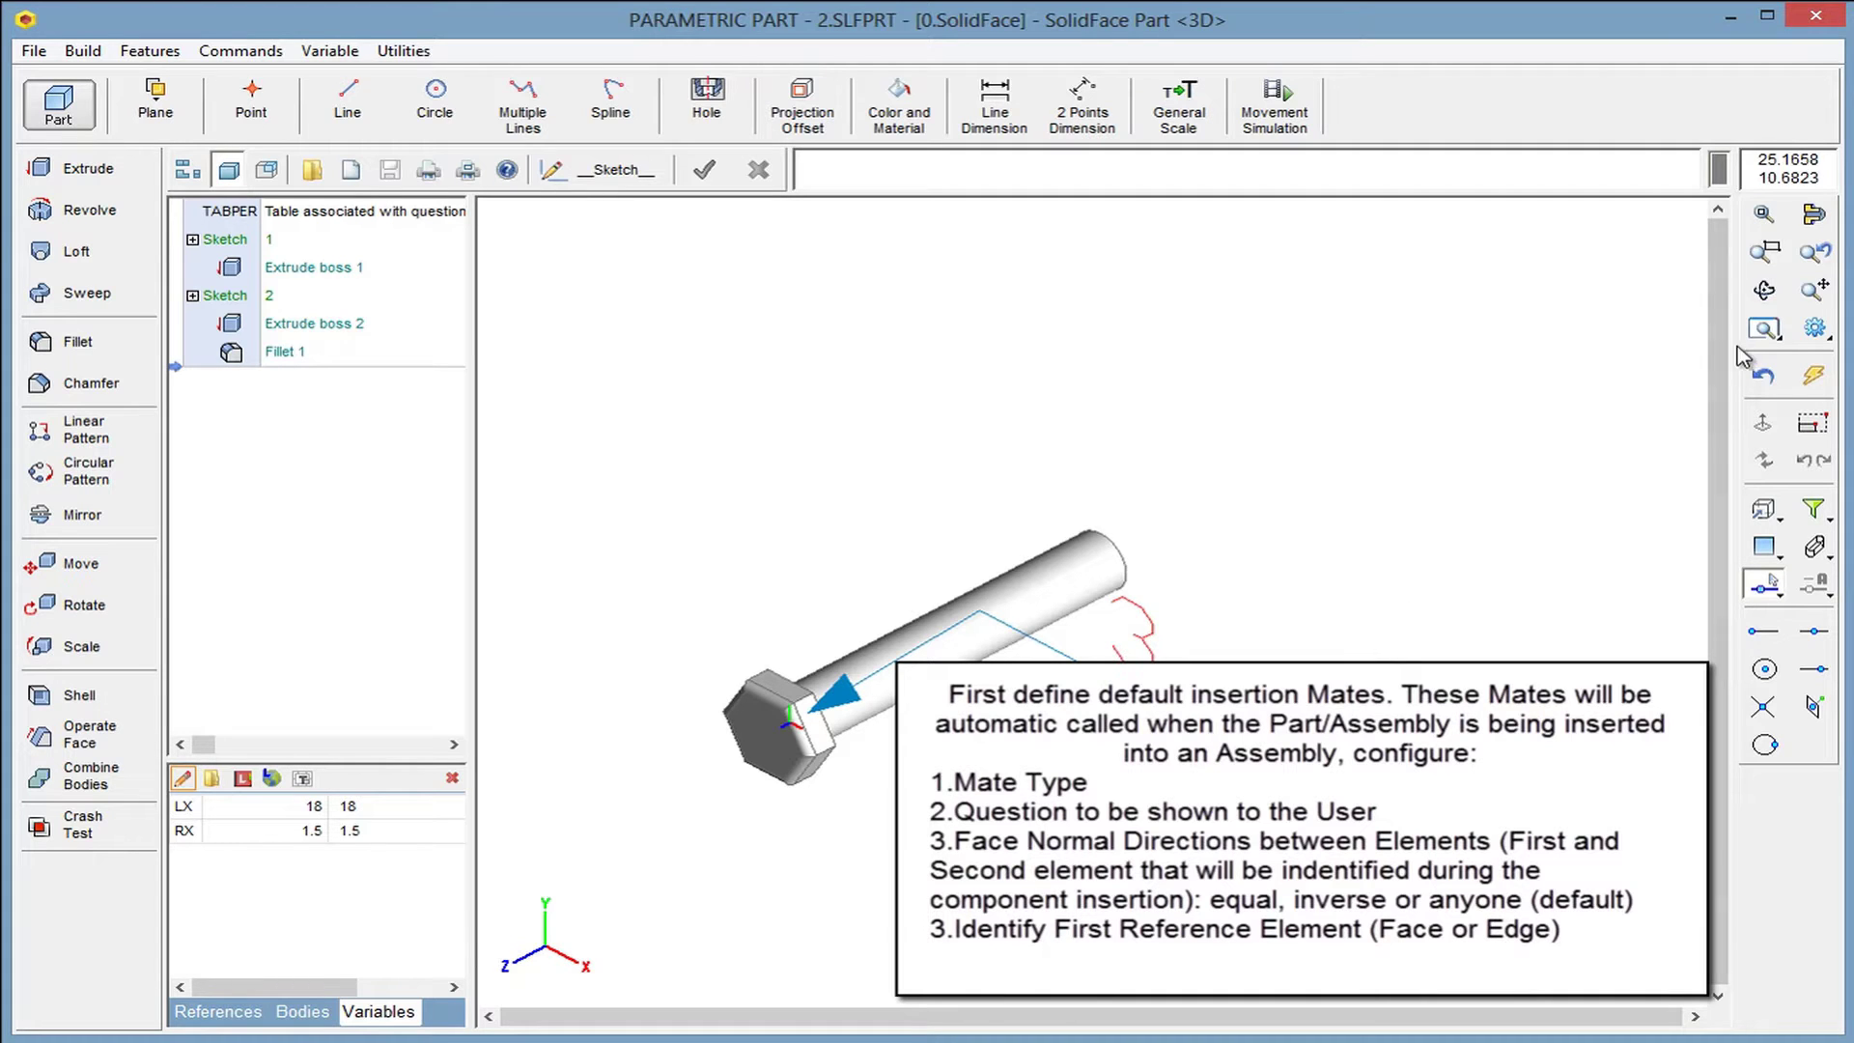
# Open the right-toolbar settings dropdown to reach the insertion-mate options for the bolt
pyautogui.click(1814, 328)
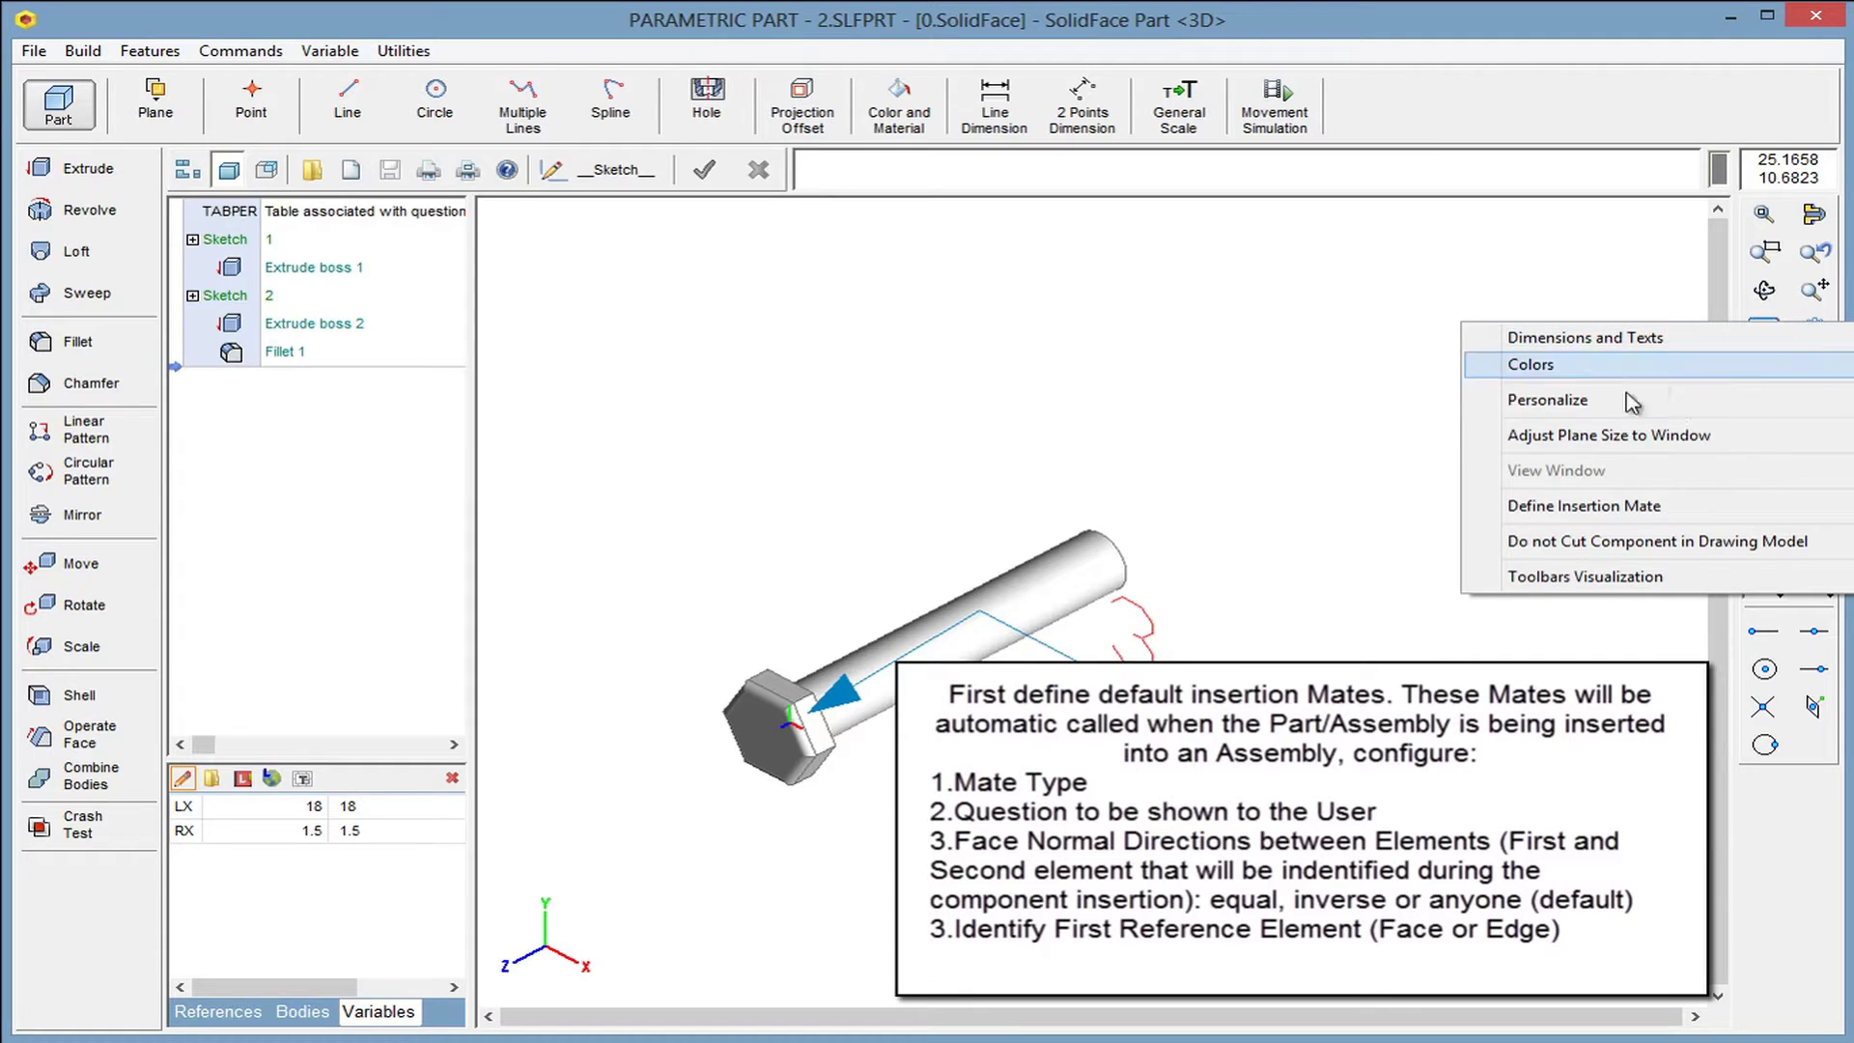
# Define insertion mate 1 as concentric on the bolt's cylinder, asking 'Identify cylindrical face'
pyautogui.click(1555, 508)
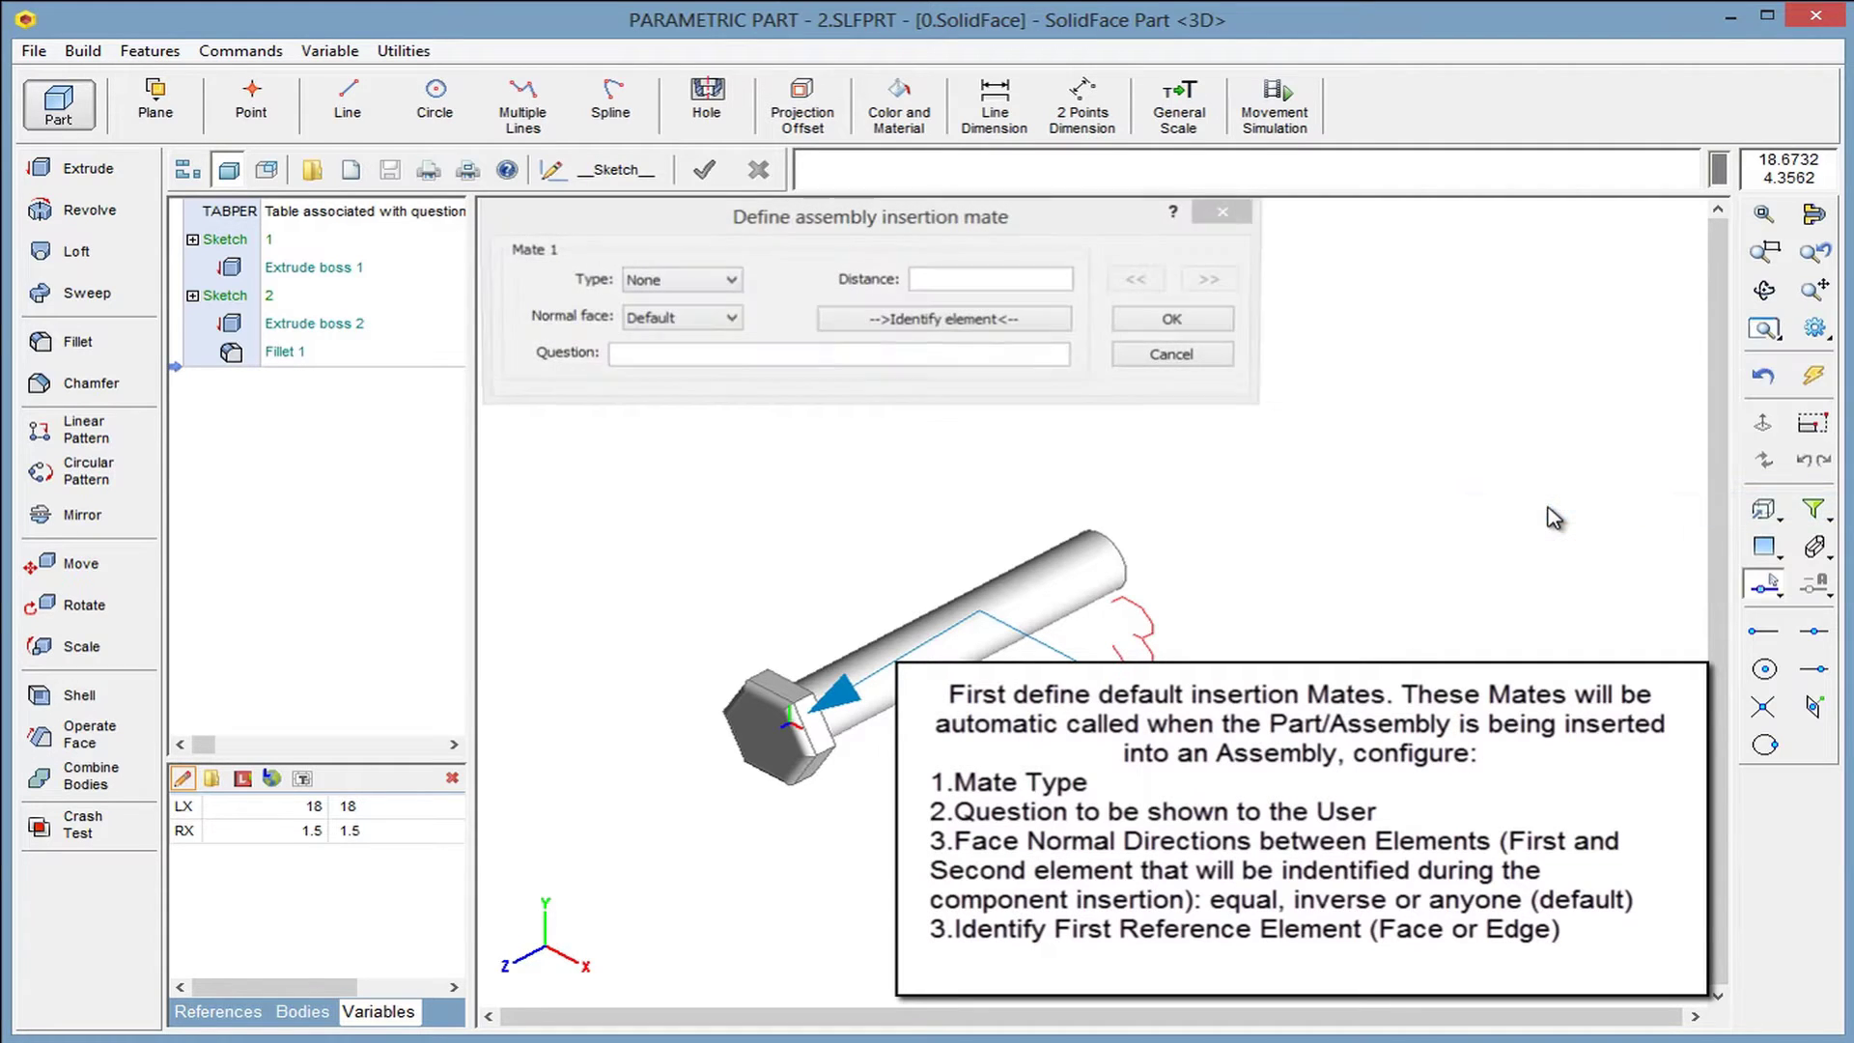
pyautogui.click(673, 282)
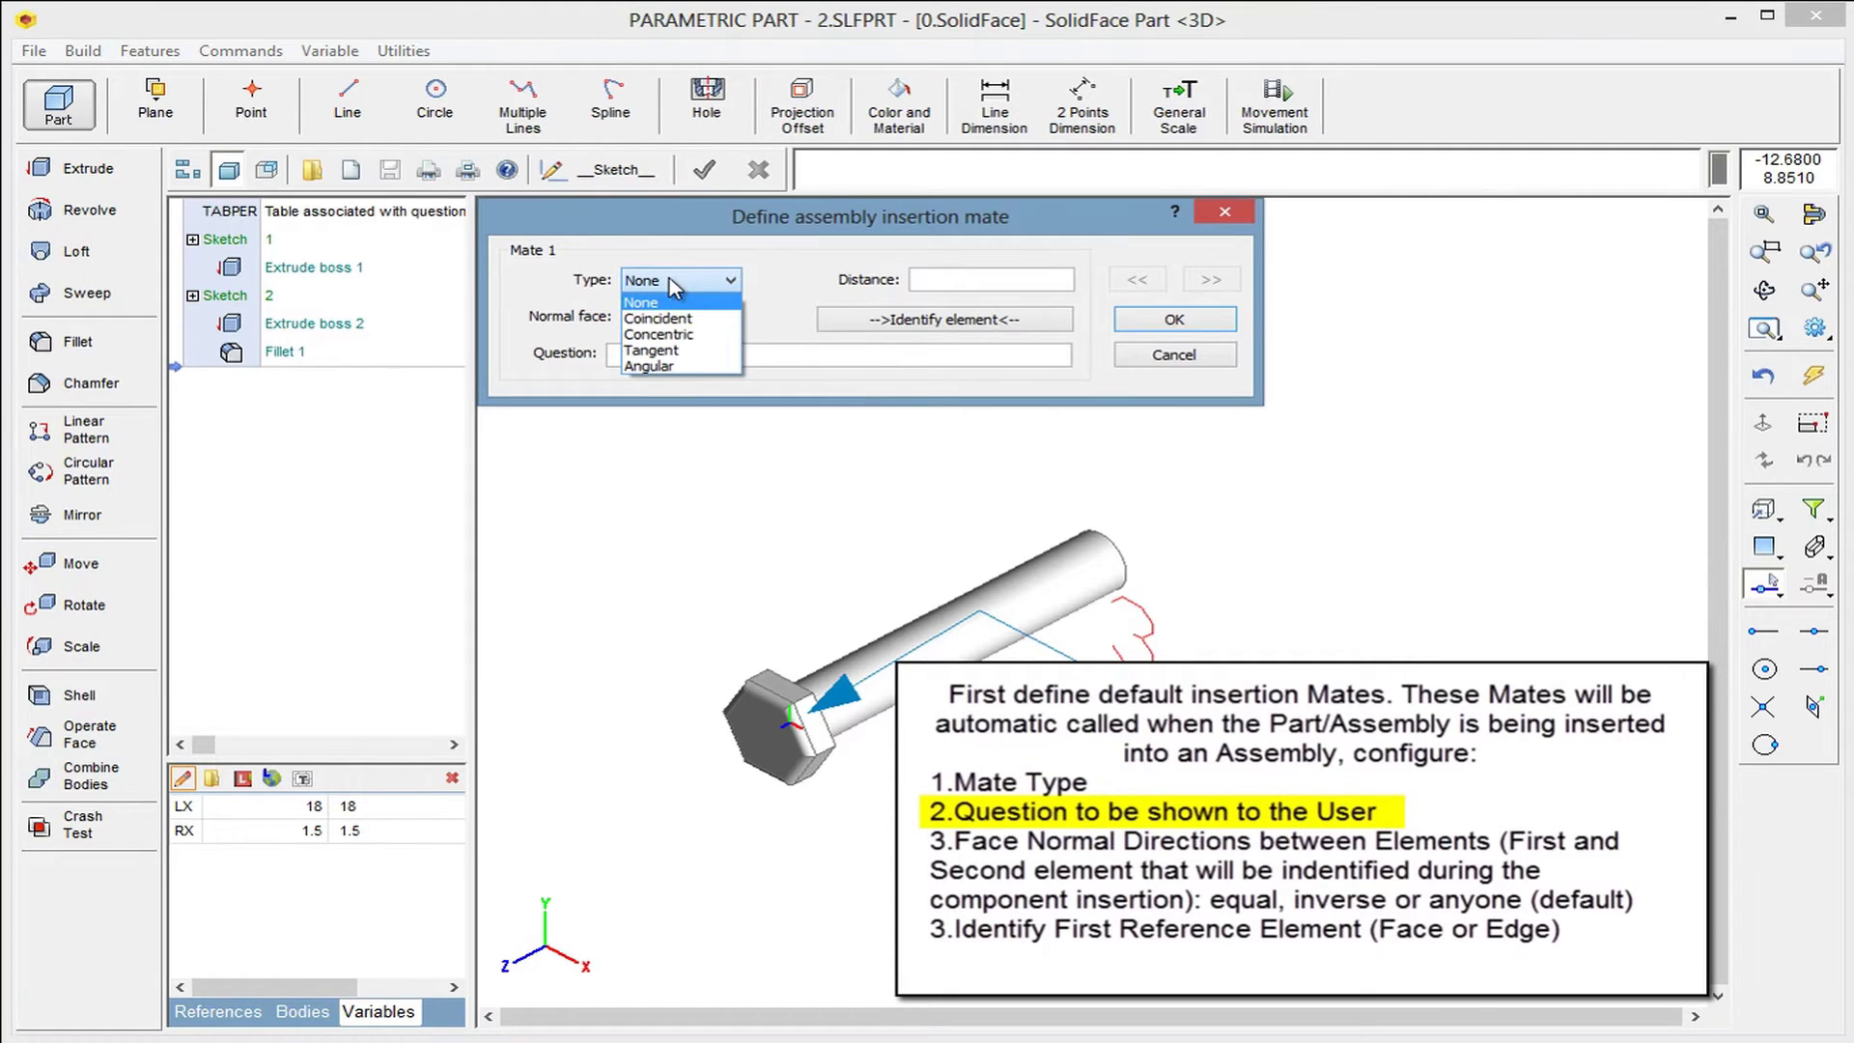
pyautogui.click(688, 334)
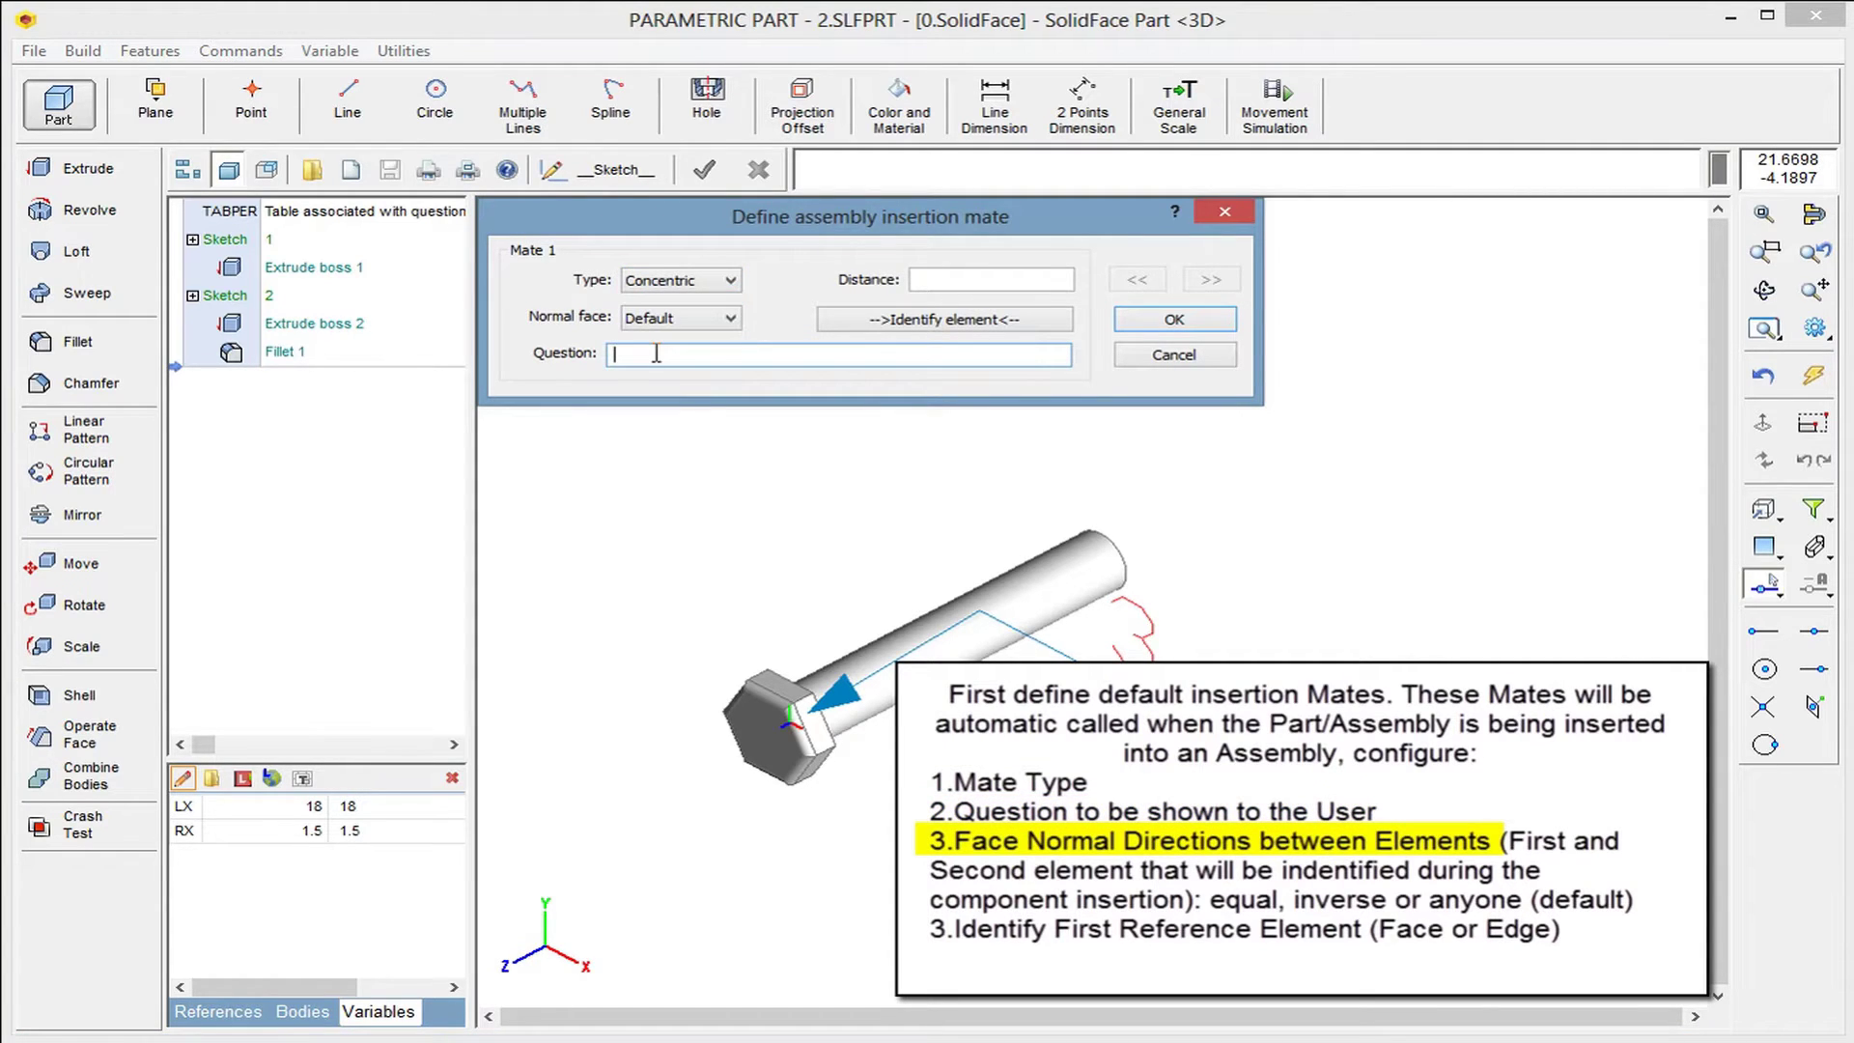
pyautogui.write('Identify cylindrical face')
pyautogui.click(850, 325)
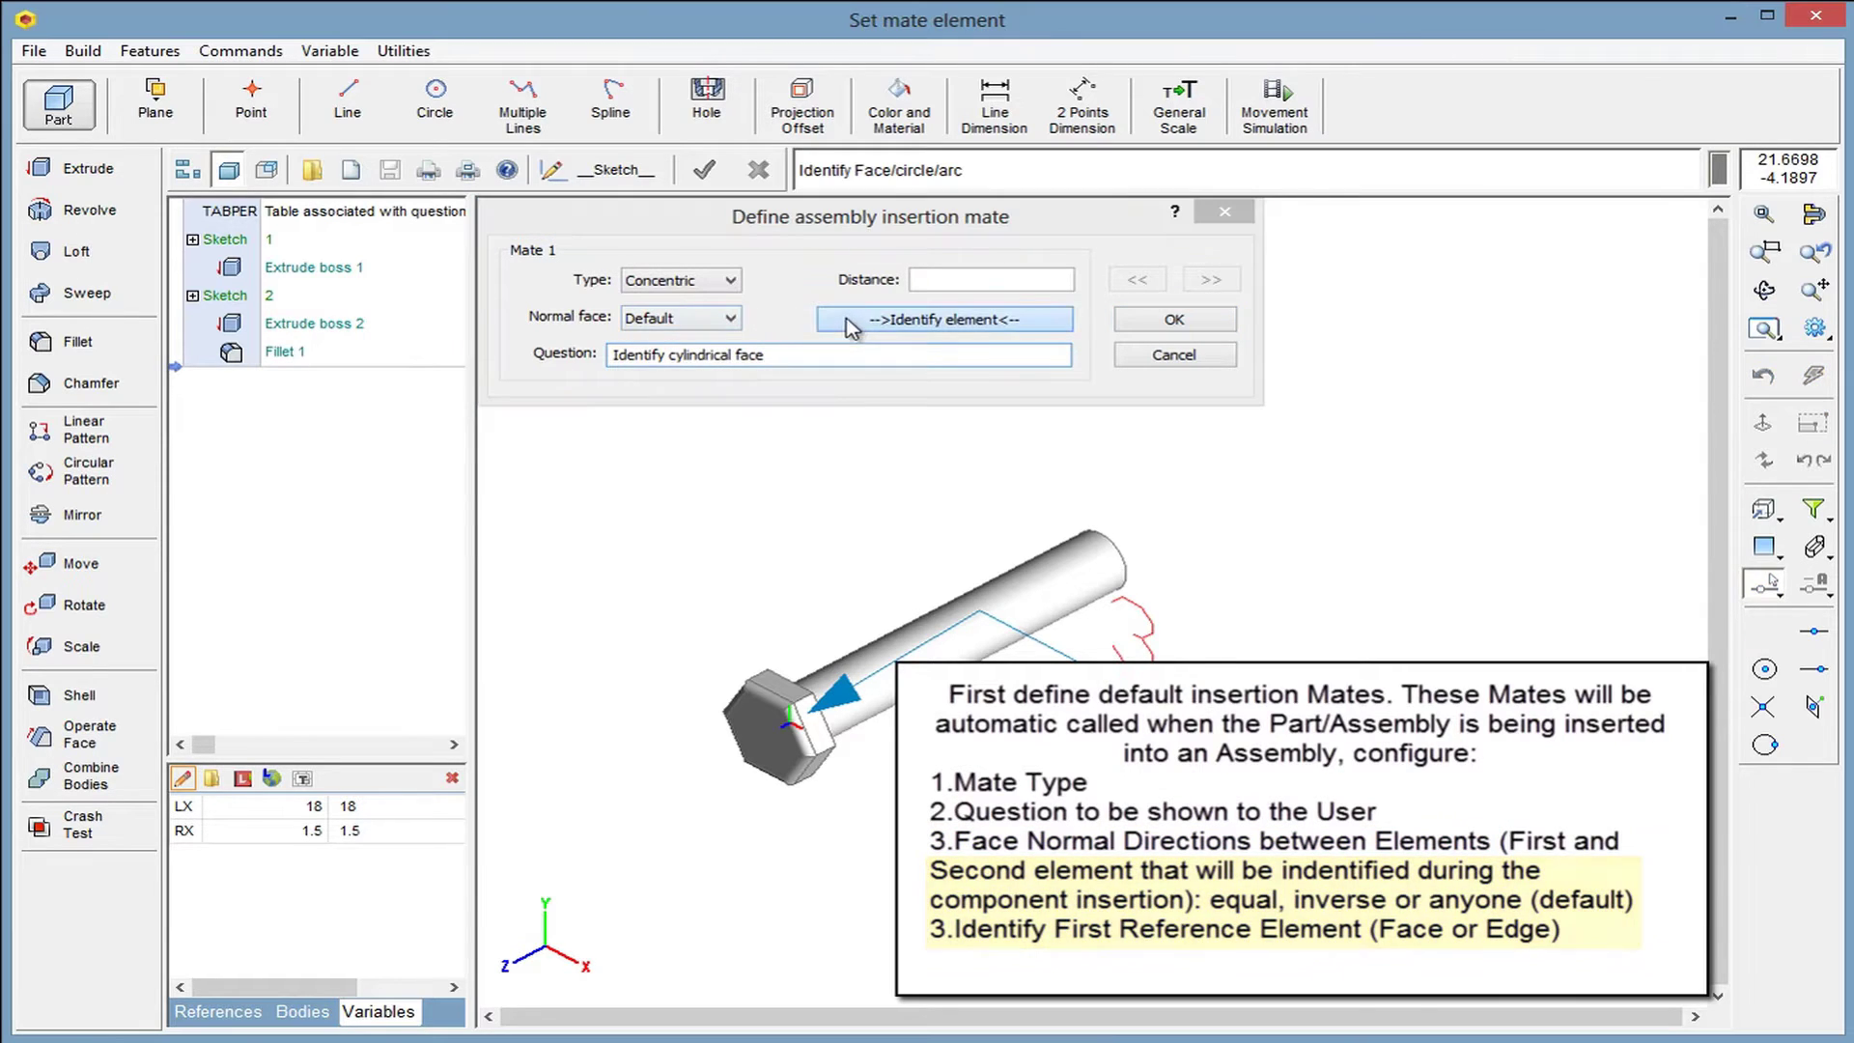
pyautogui.click(1029, 582)
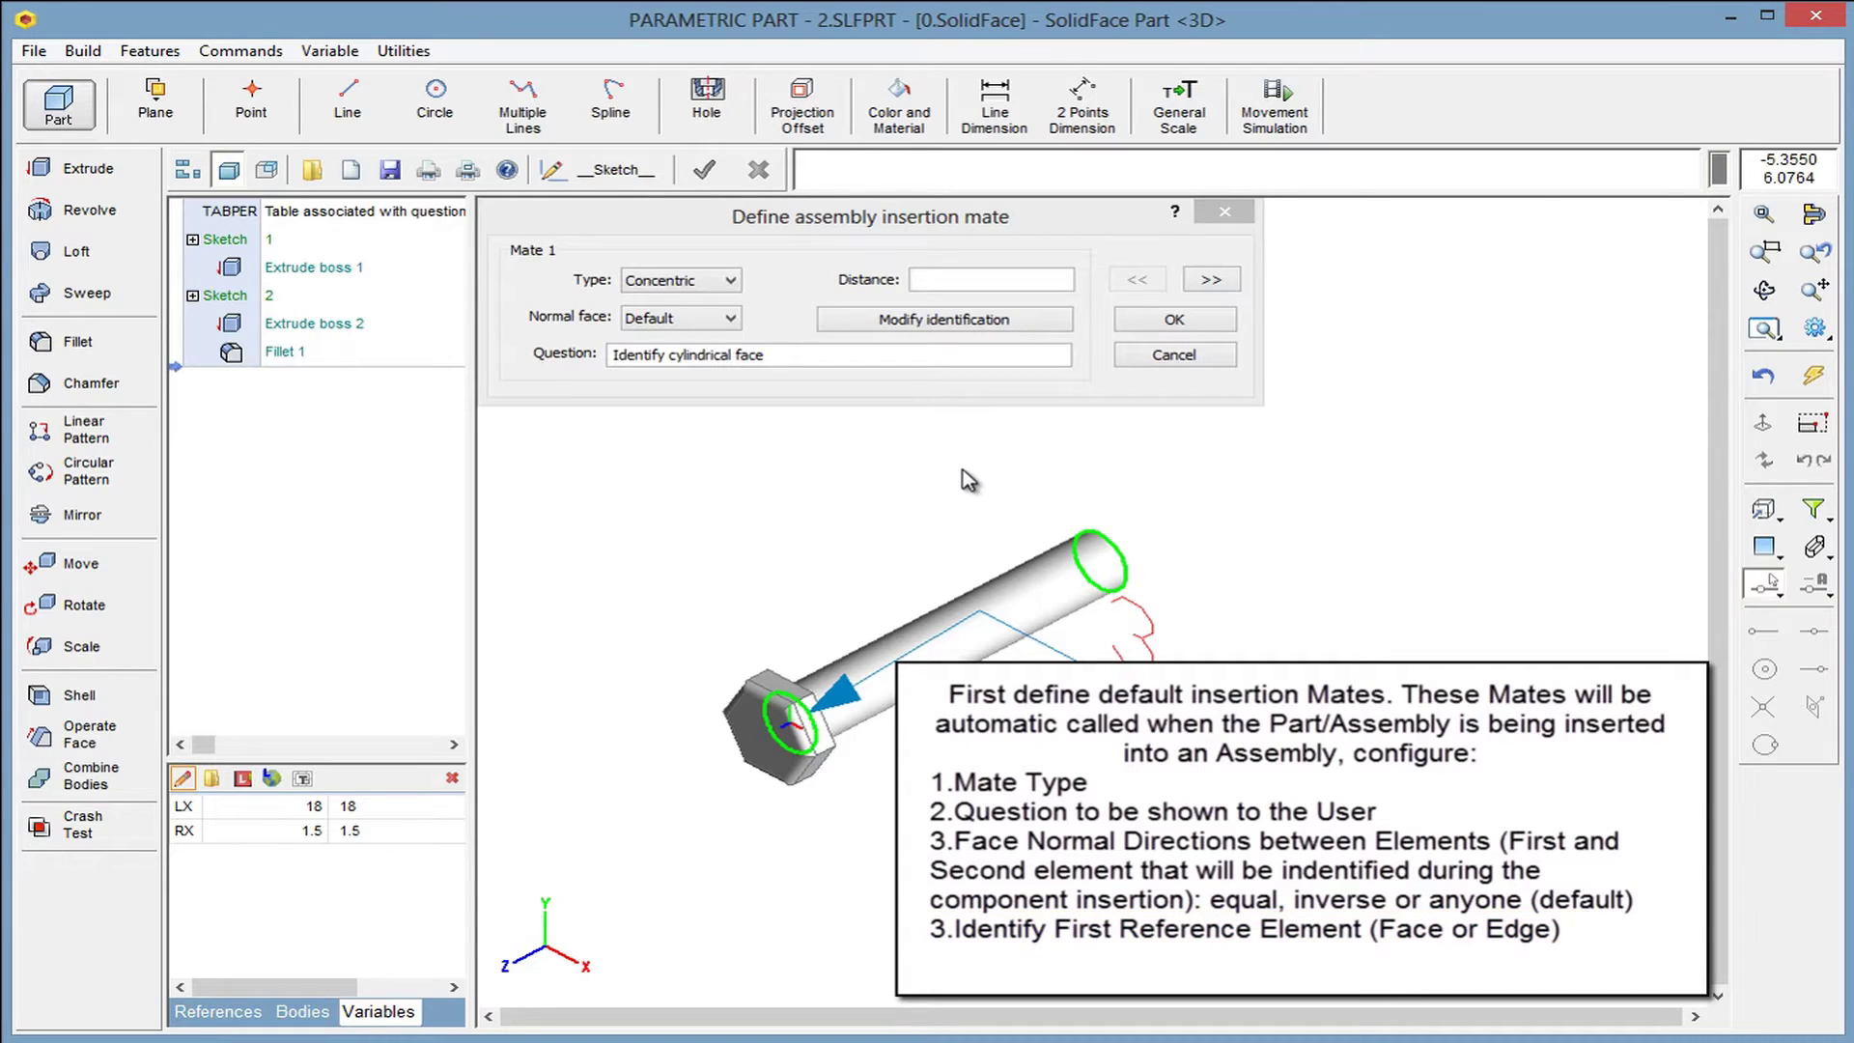
# Make mate 2 coincident on the bolt head face, inverse normals, asking 'Identify planar face'
pyautogui.click(1221, 285)
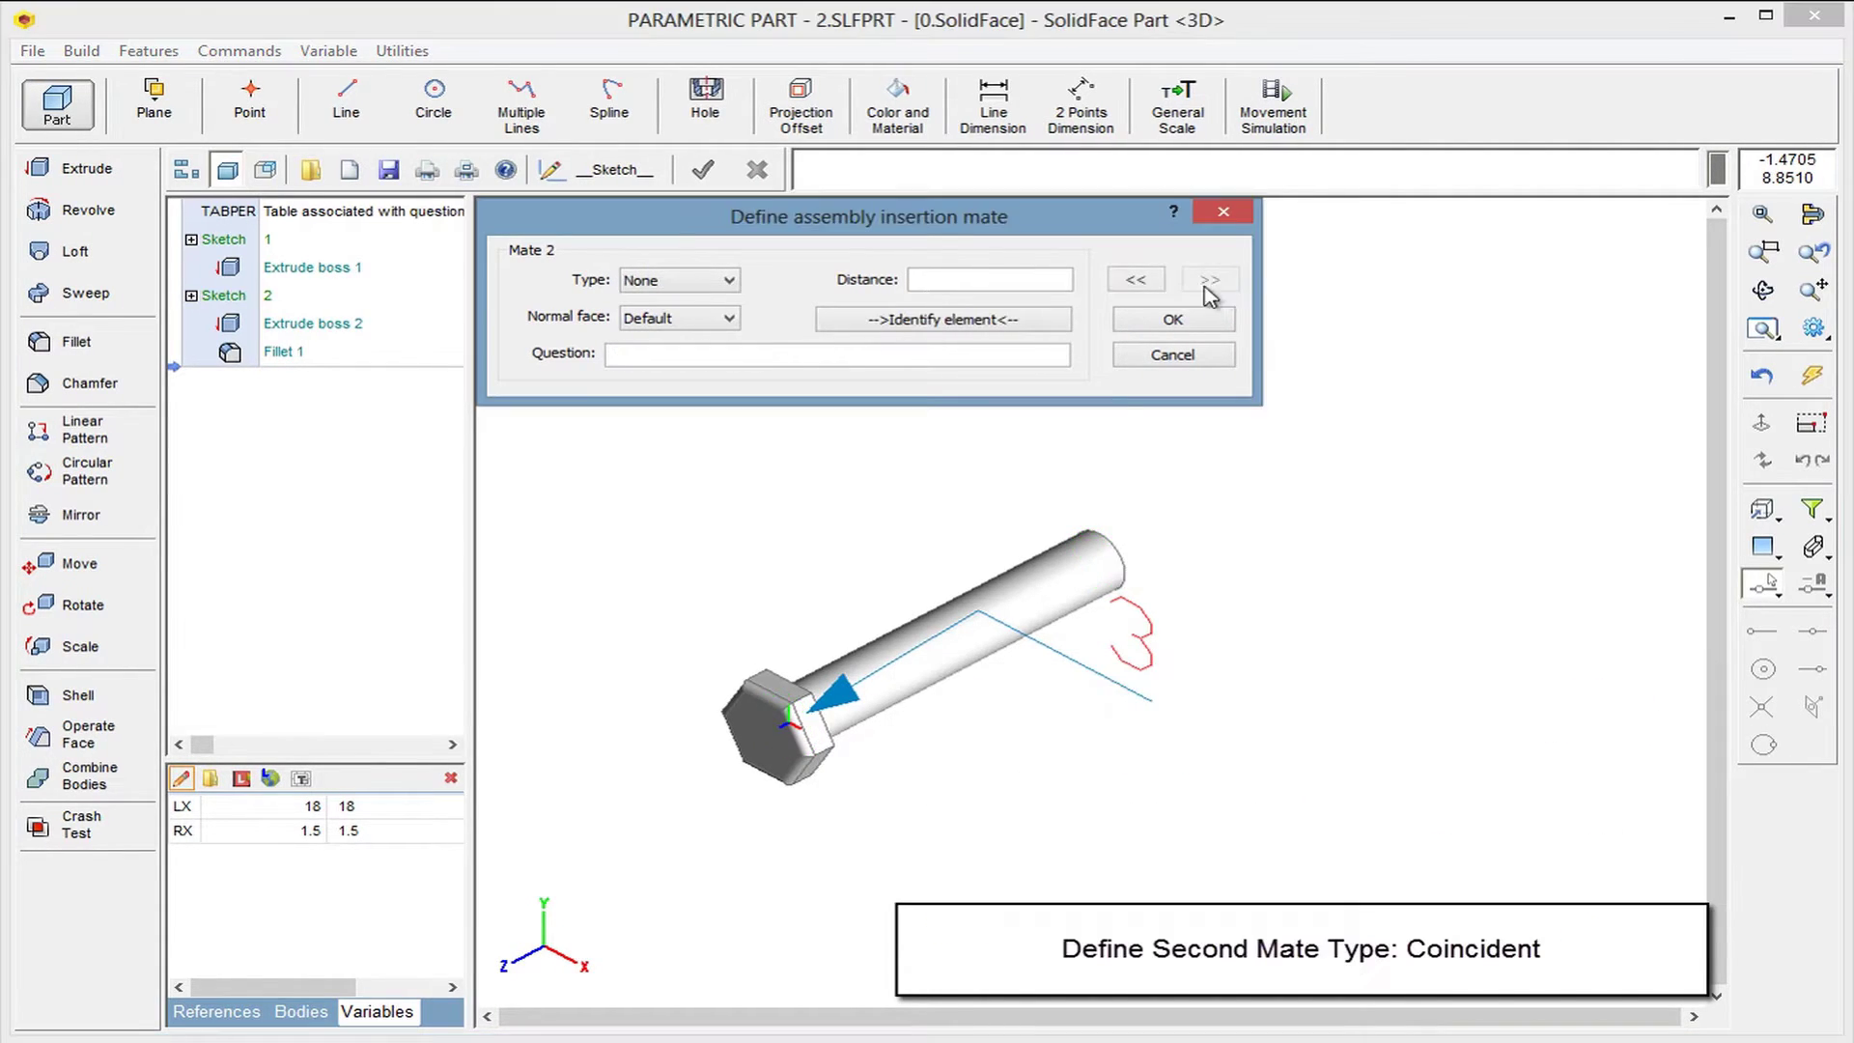
pyautogui.click(719, 286)
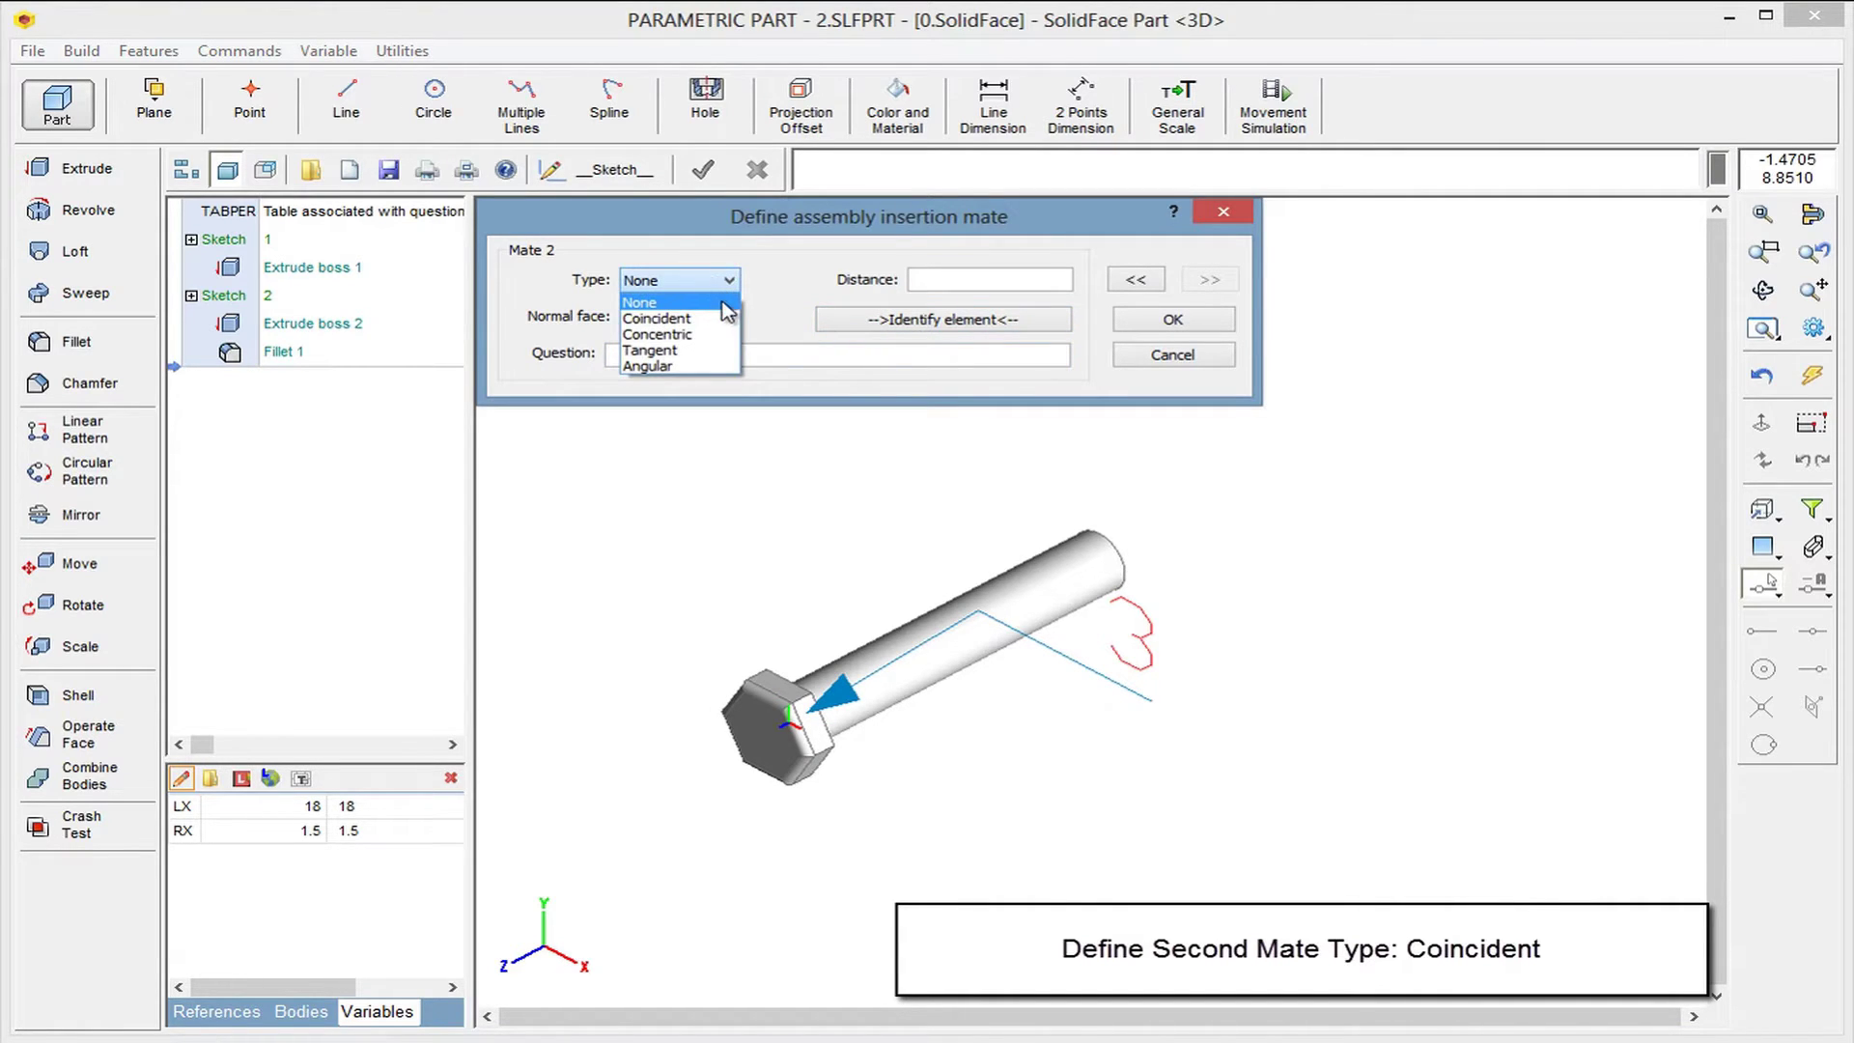
pyautogui.click(724, 319)
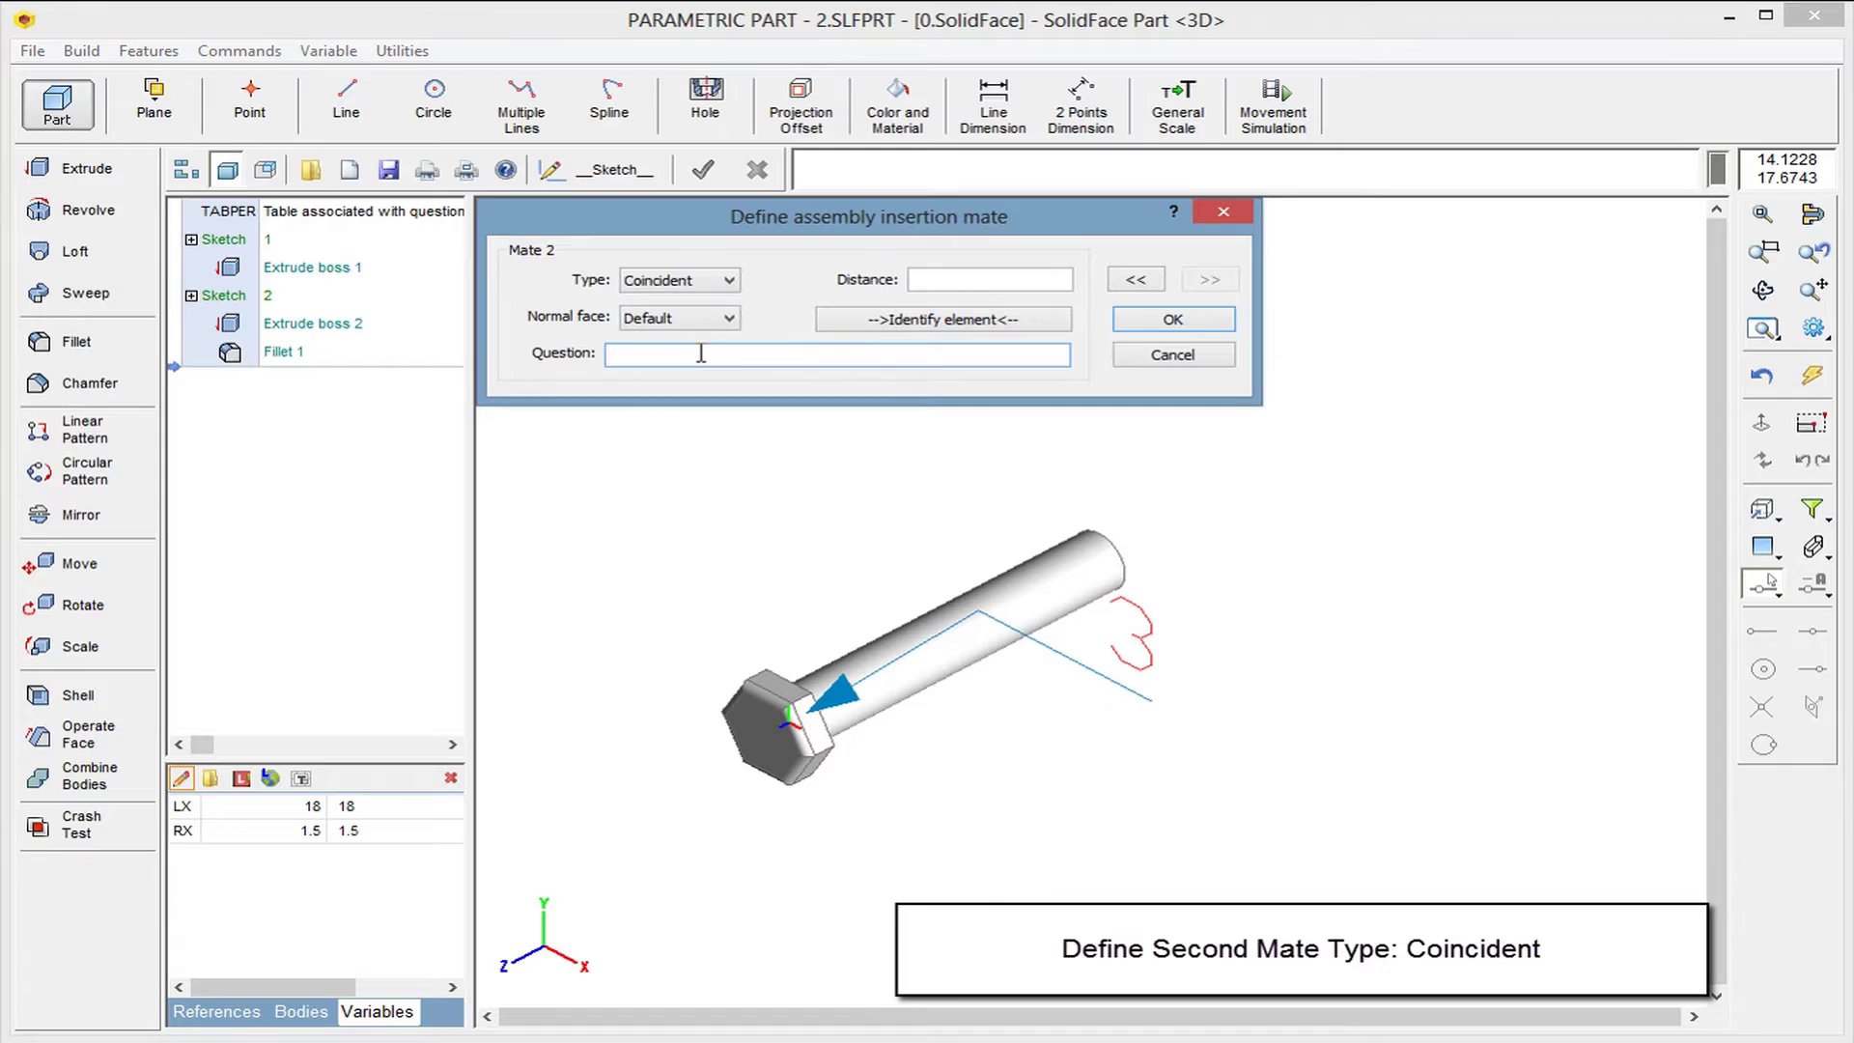
pyautogui.write('Identify planar face')
pyautogui.click(886, 326)
pyautogui.scroll(3, 860, 550)
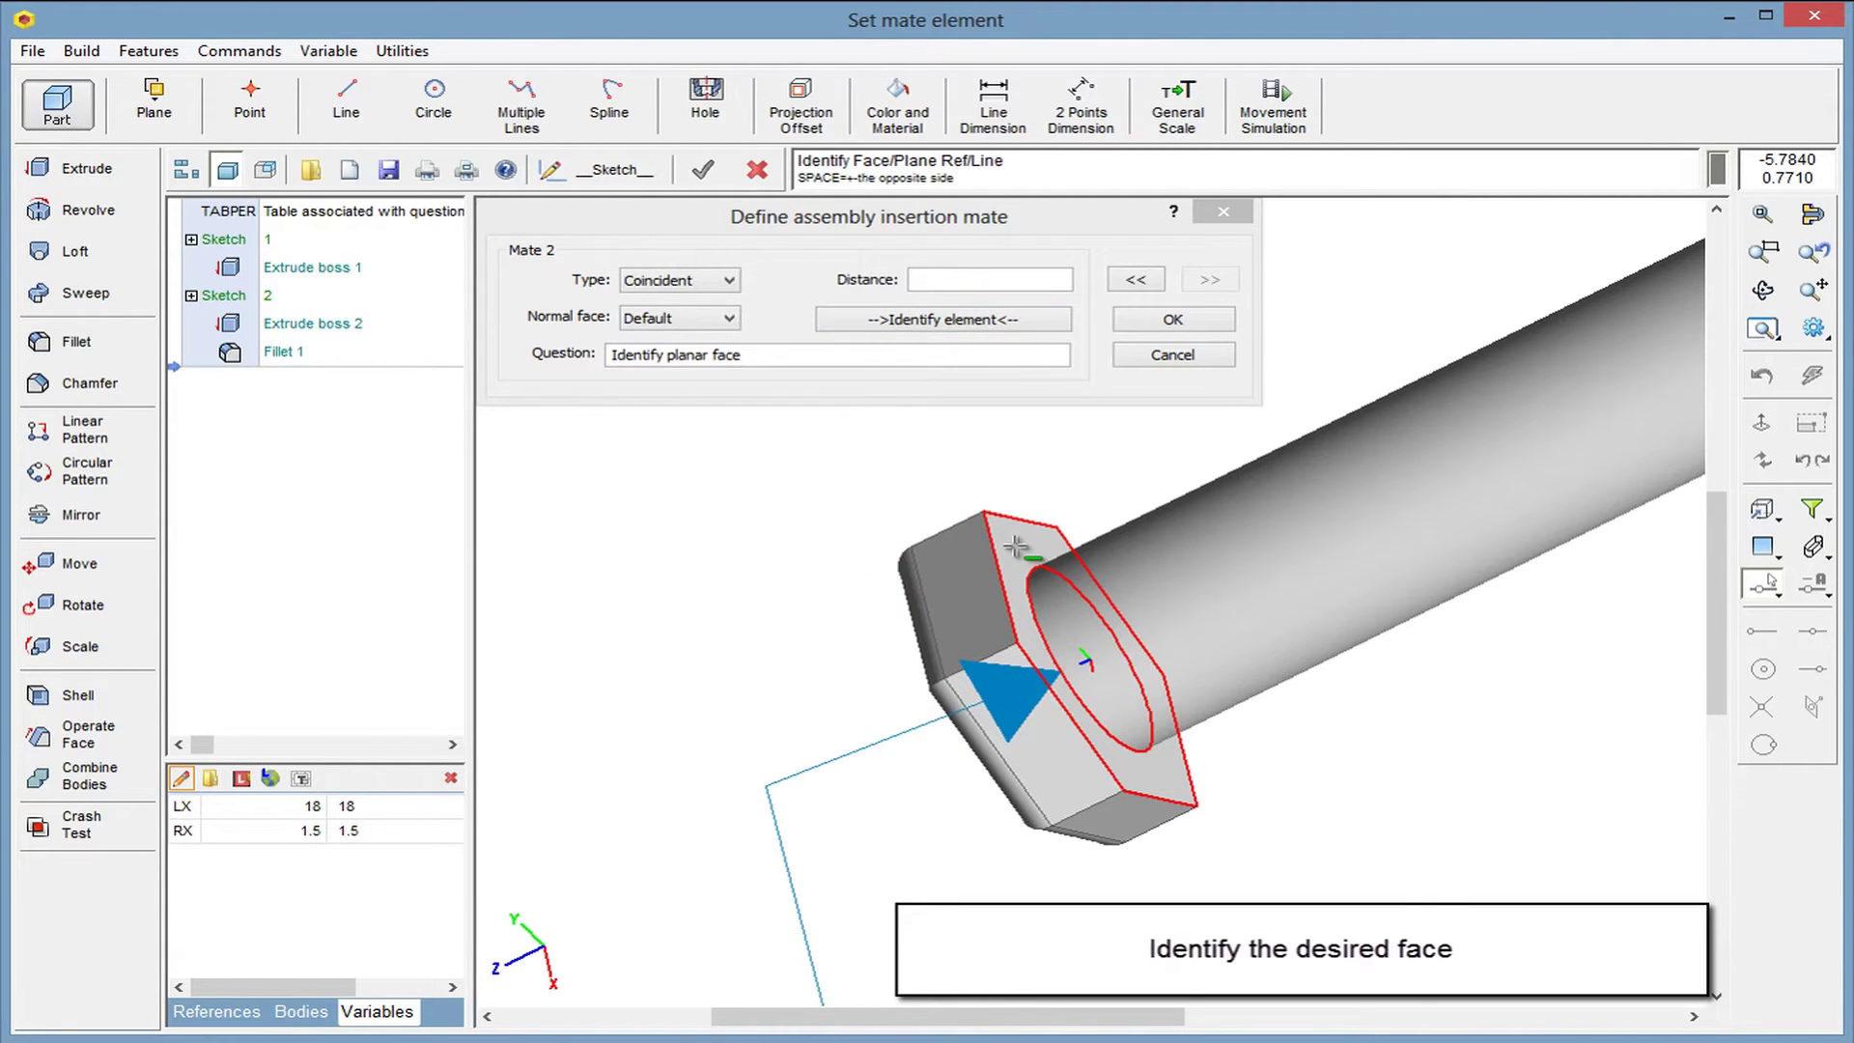
pyautogui.click(1014, 547)
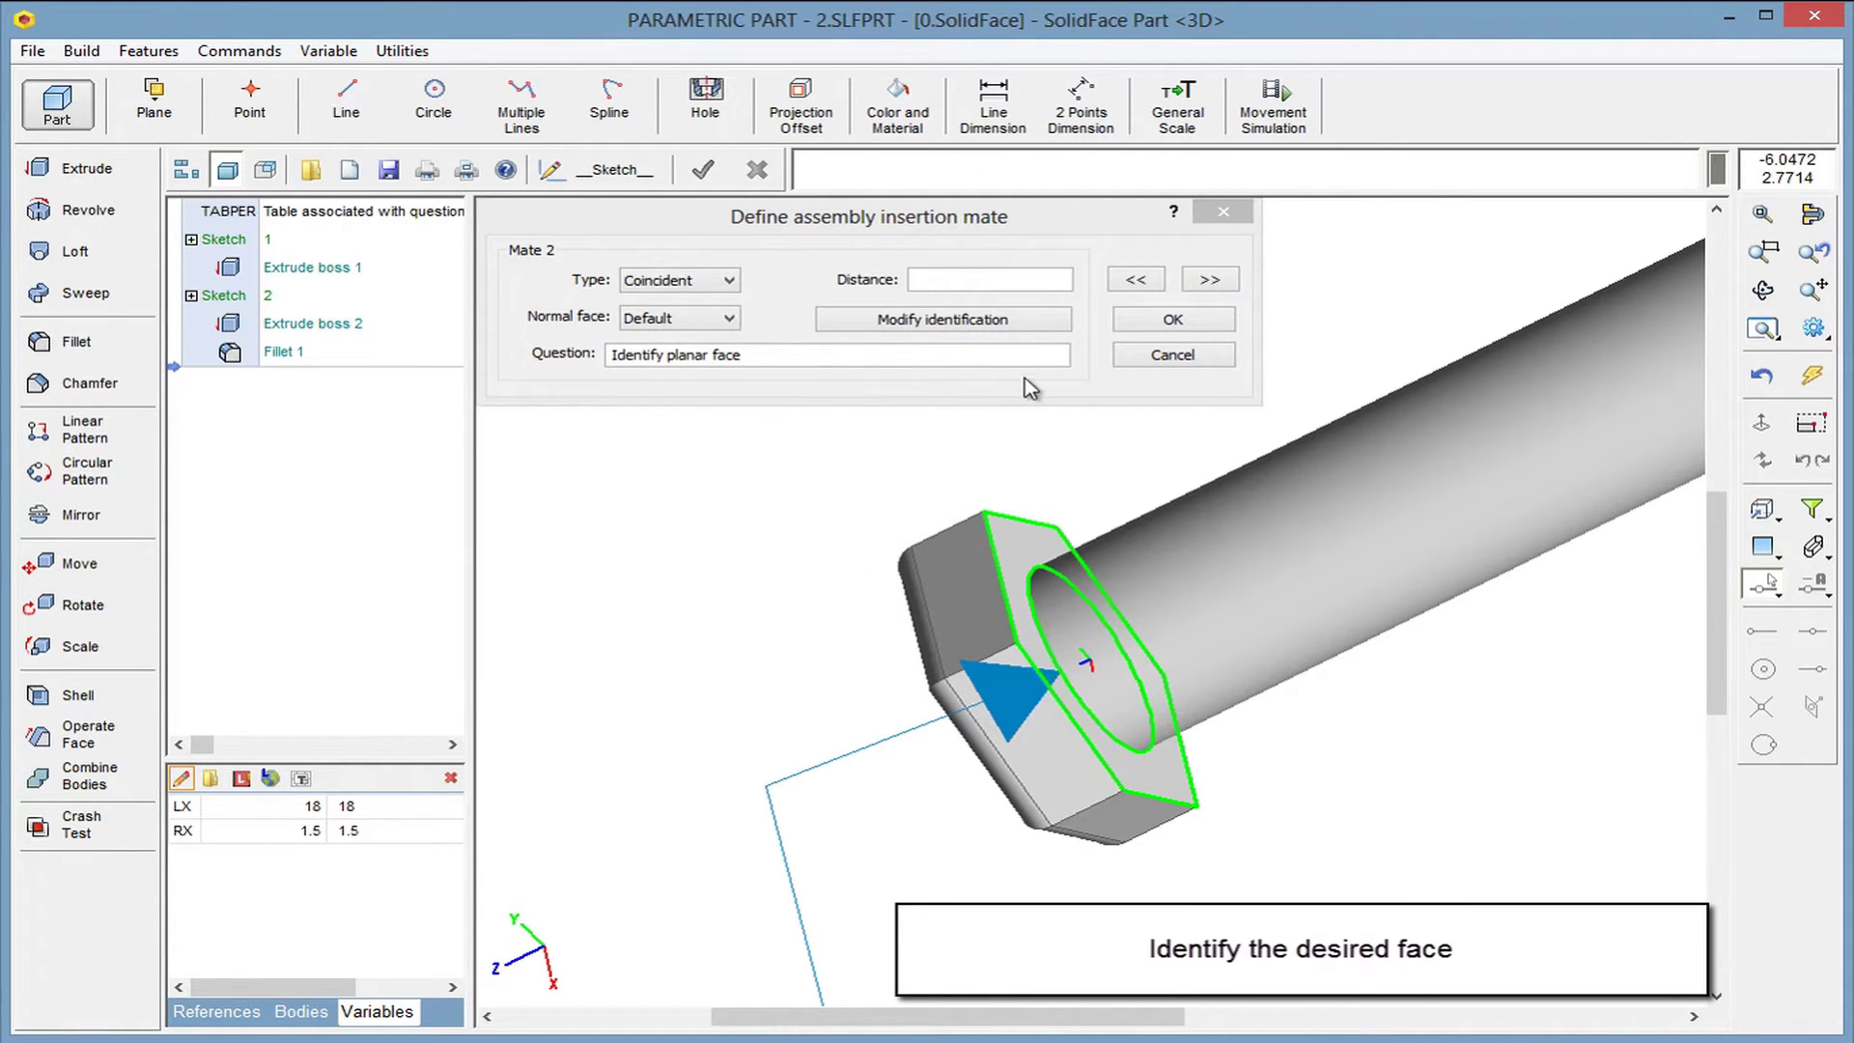
pyautogui.click(731, 321)
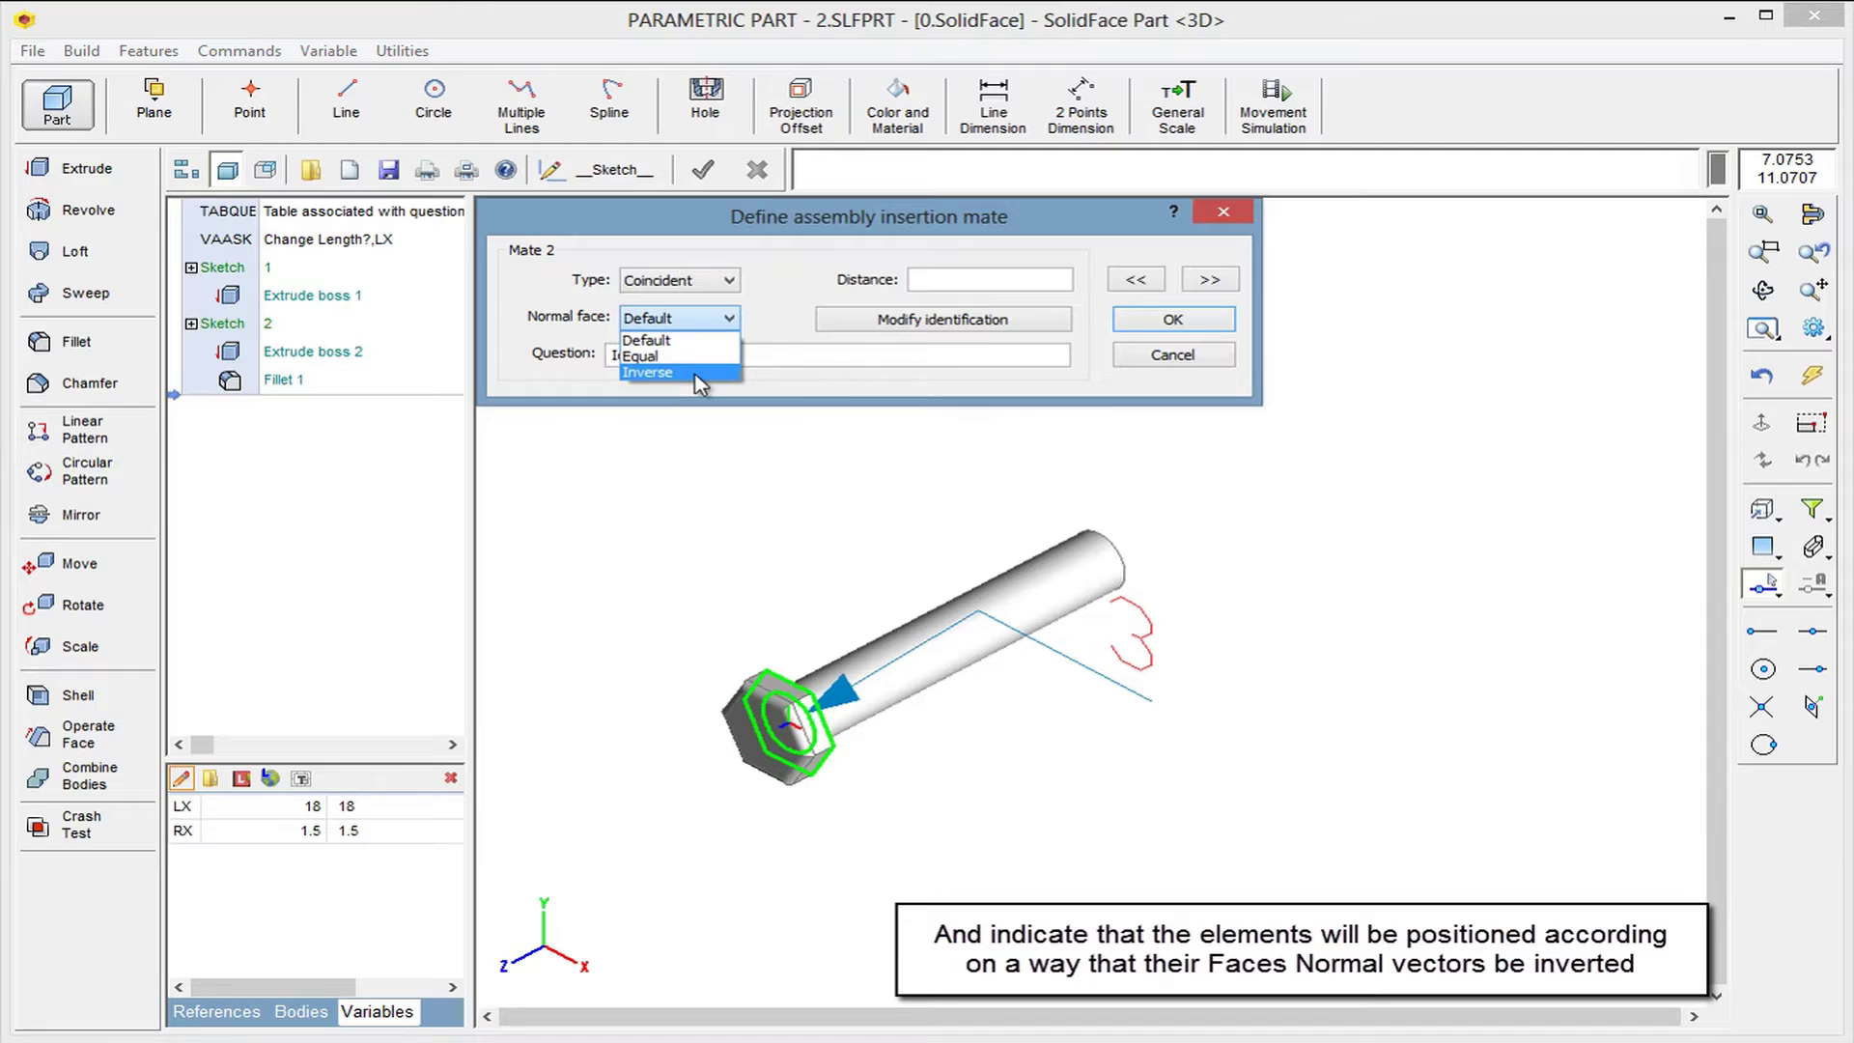
pyautogui.click(697, 375)
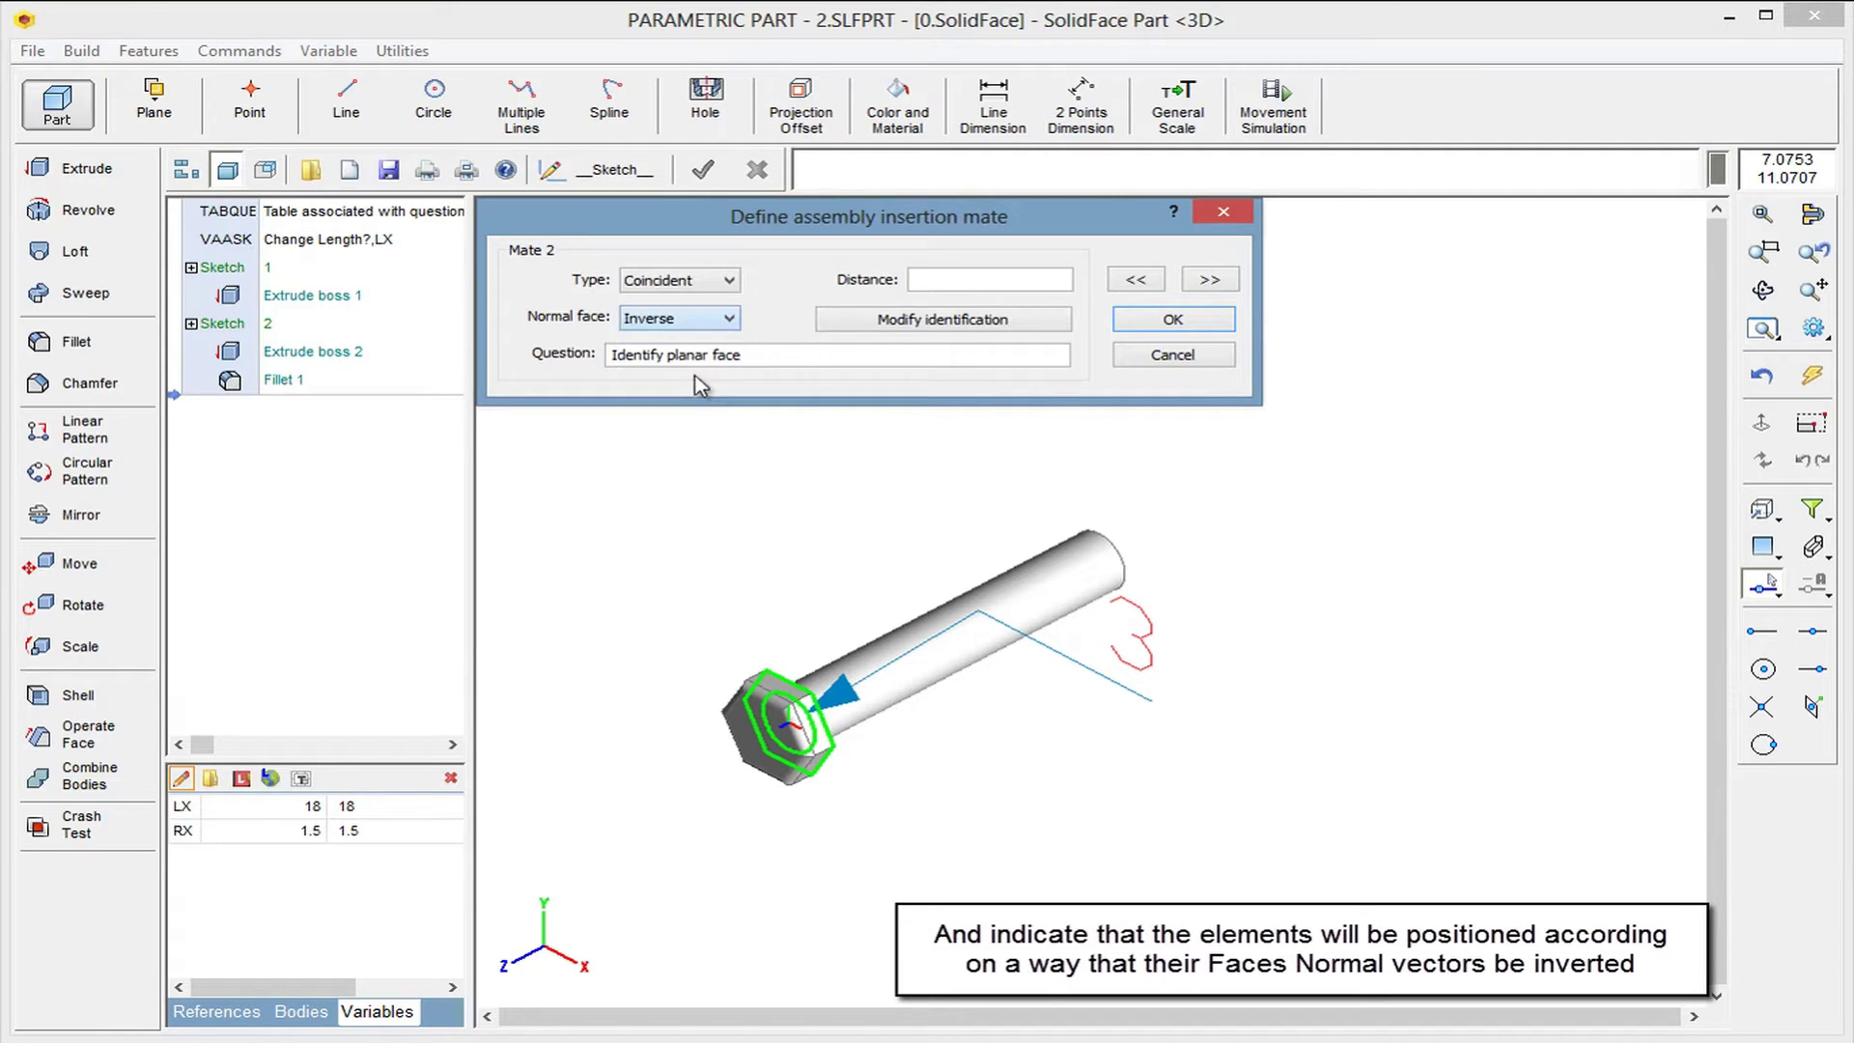
pyautogui.click(1163, 326)
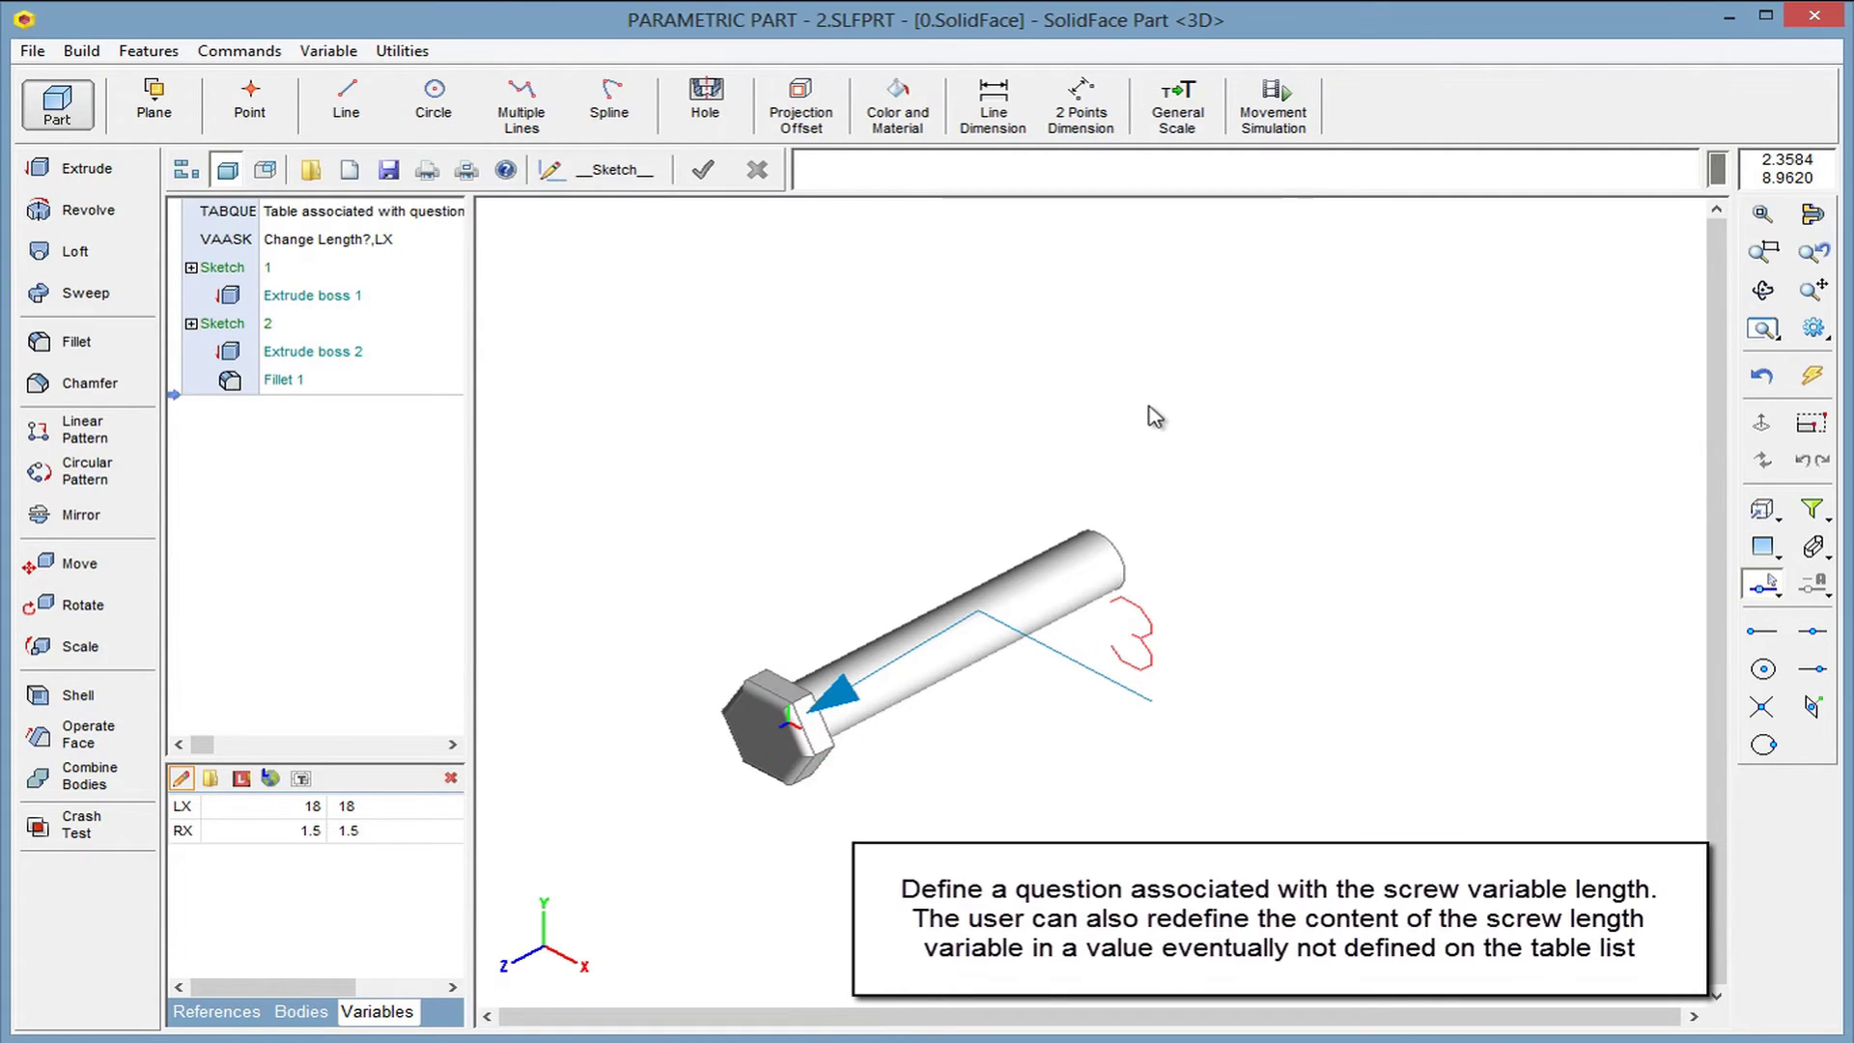
# Undo the old length question and associate variable LX with the question 'Change Length?'
pyautogui.hotkey('ctrl', 'z')
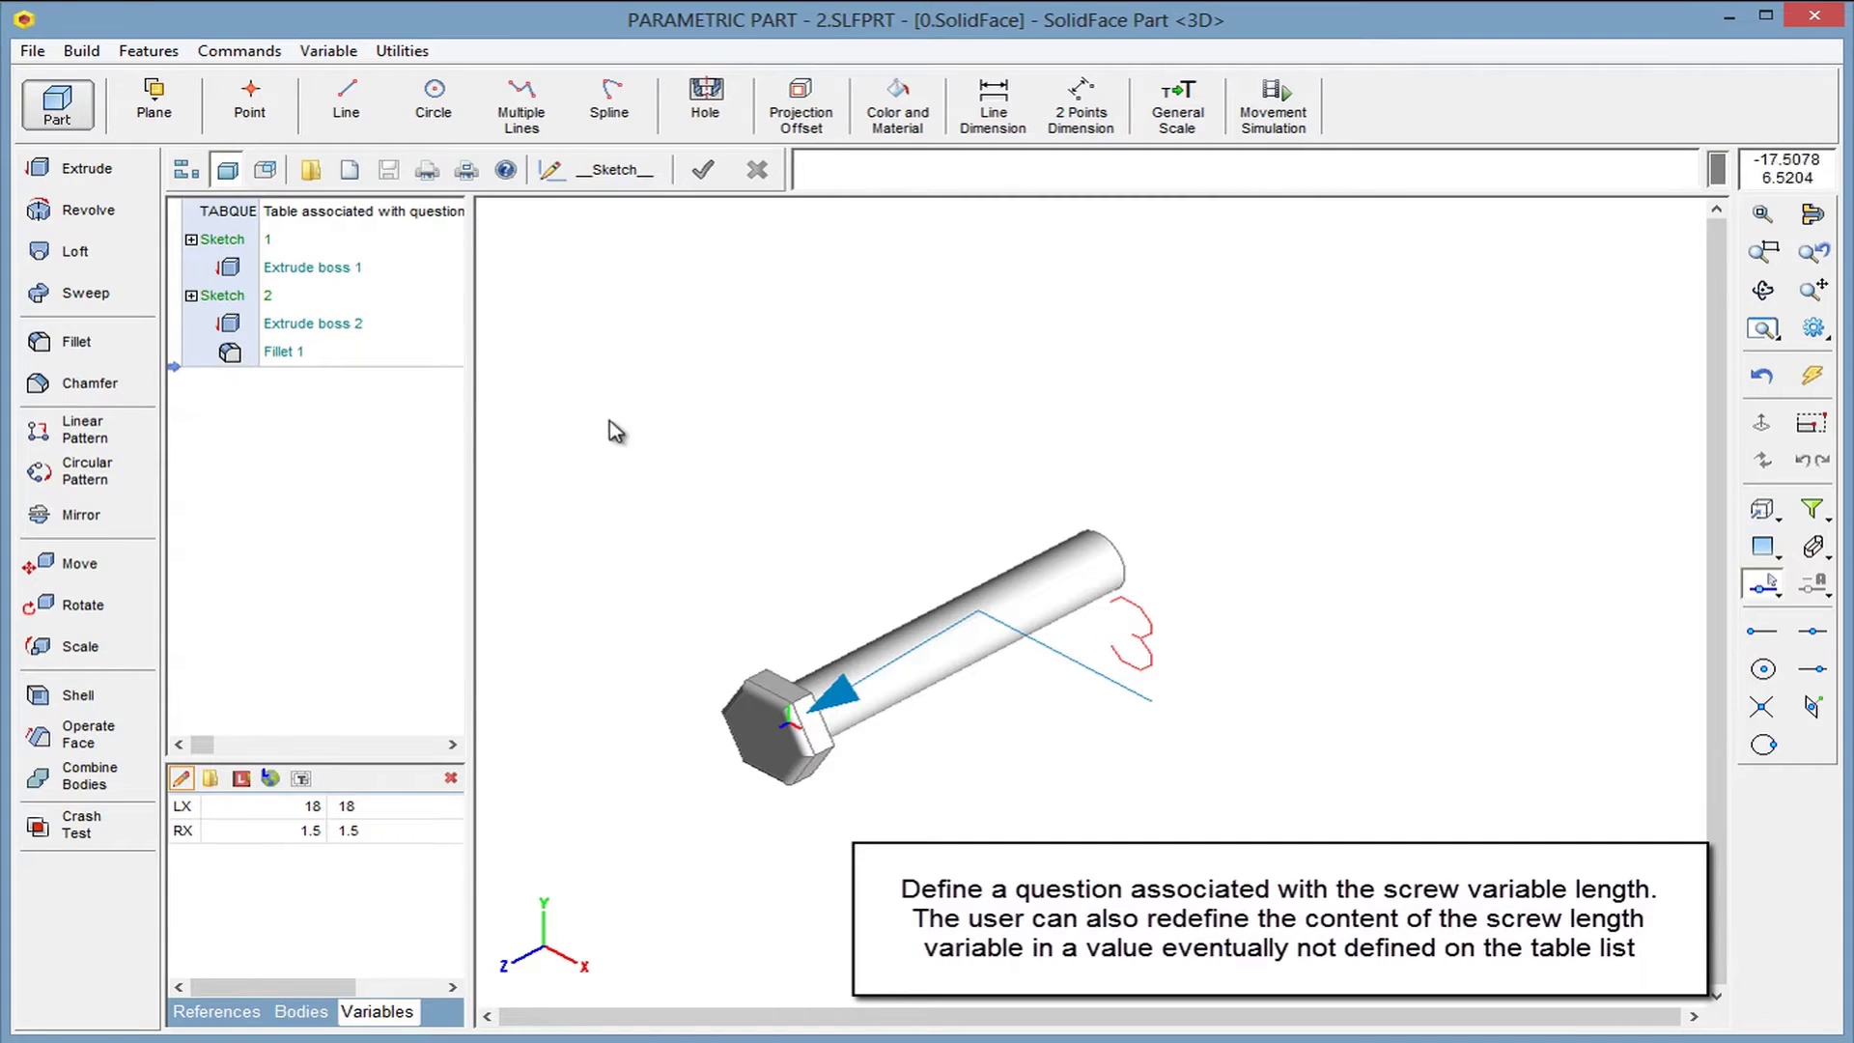
pyautogui.click(329, 52)
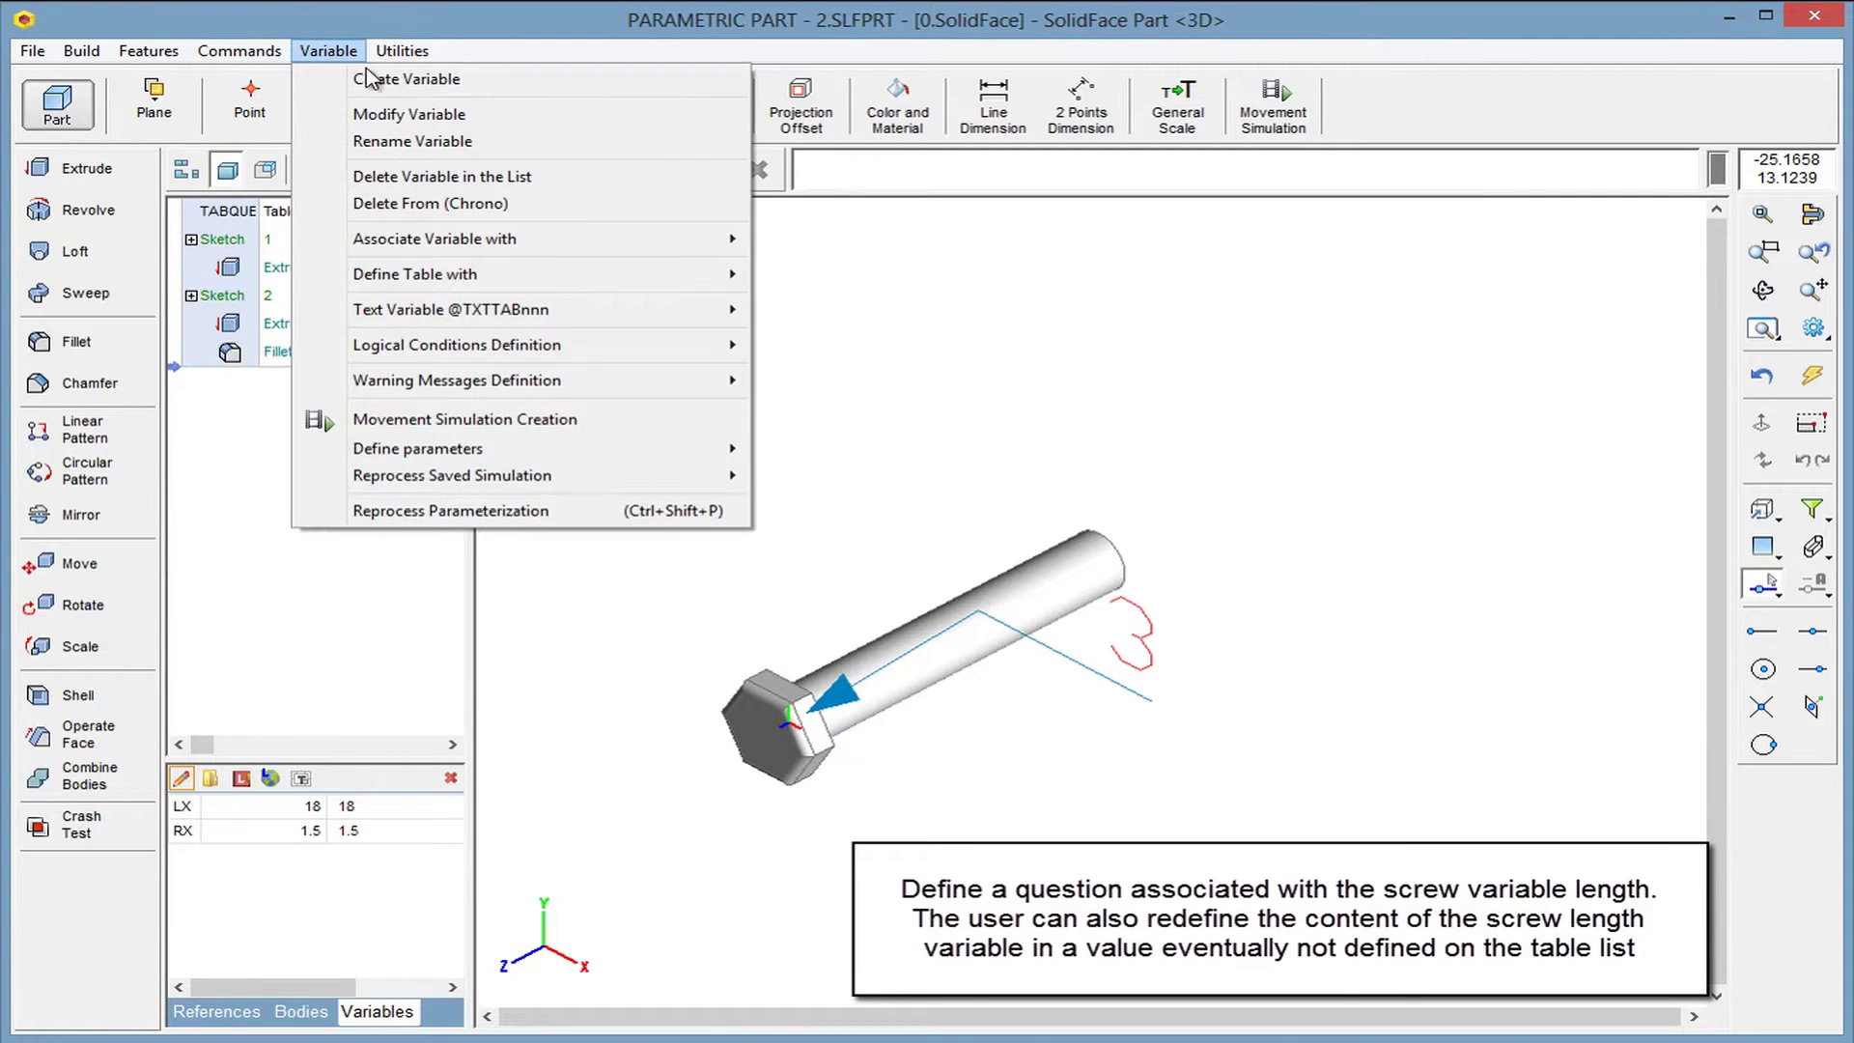
pyautogui.moveTo(434, 239)
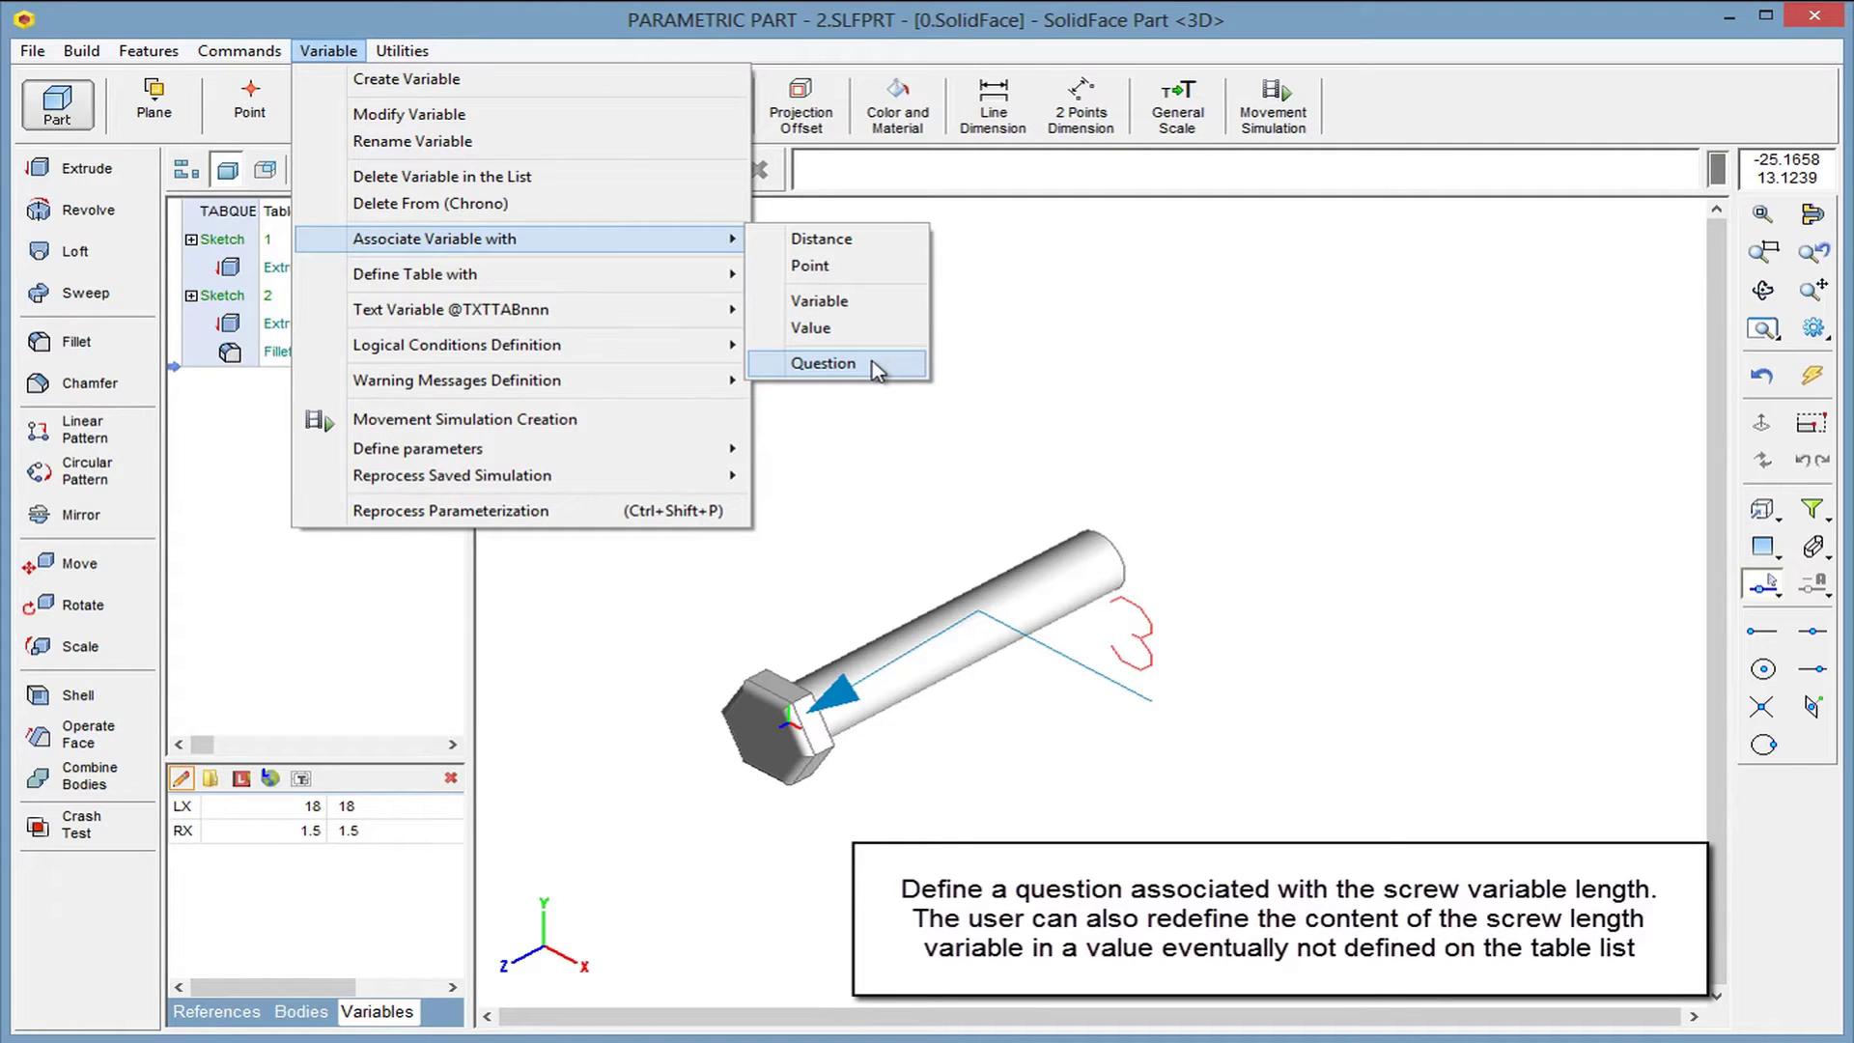
pyautogui.click(823, 363)
pyautogui.write('LX')
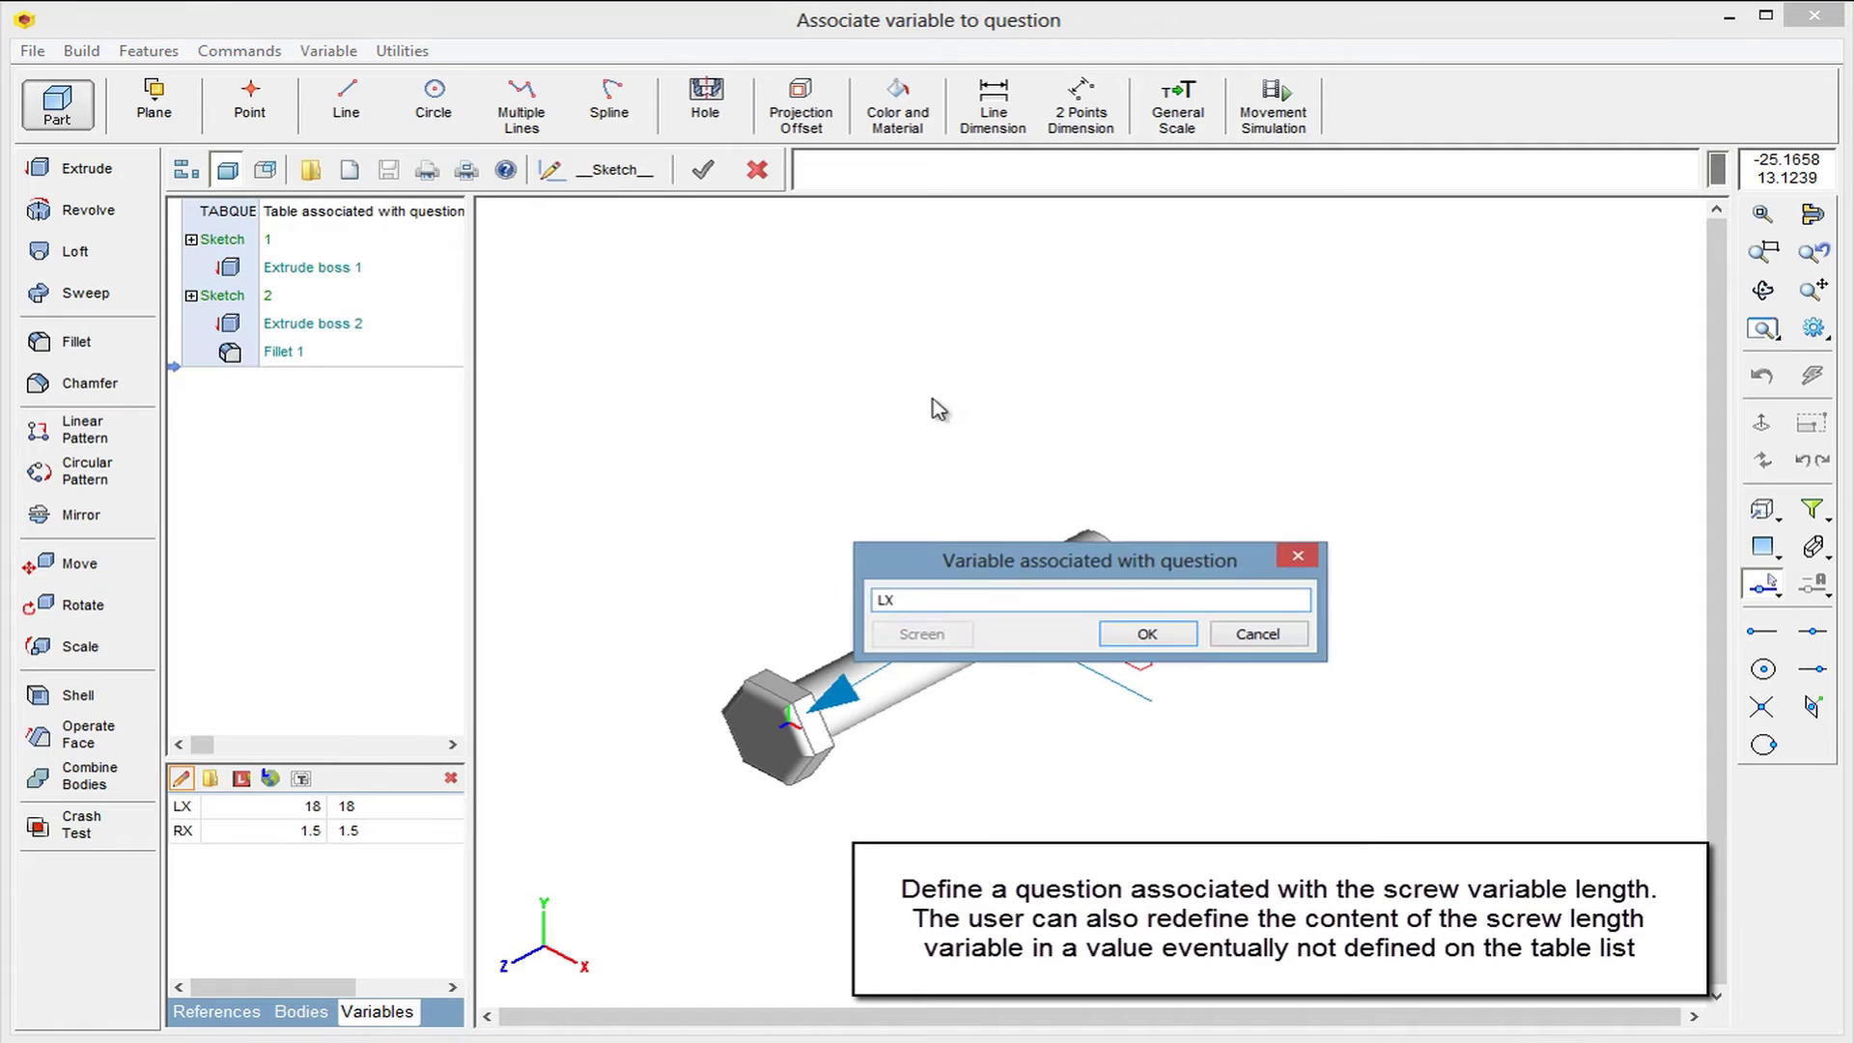
pyautogui.click(1143, 637)
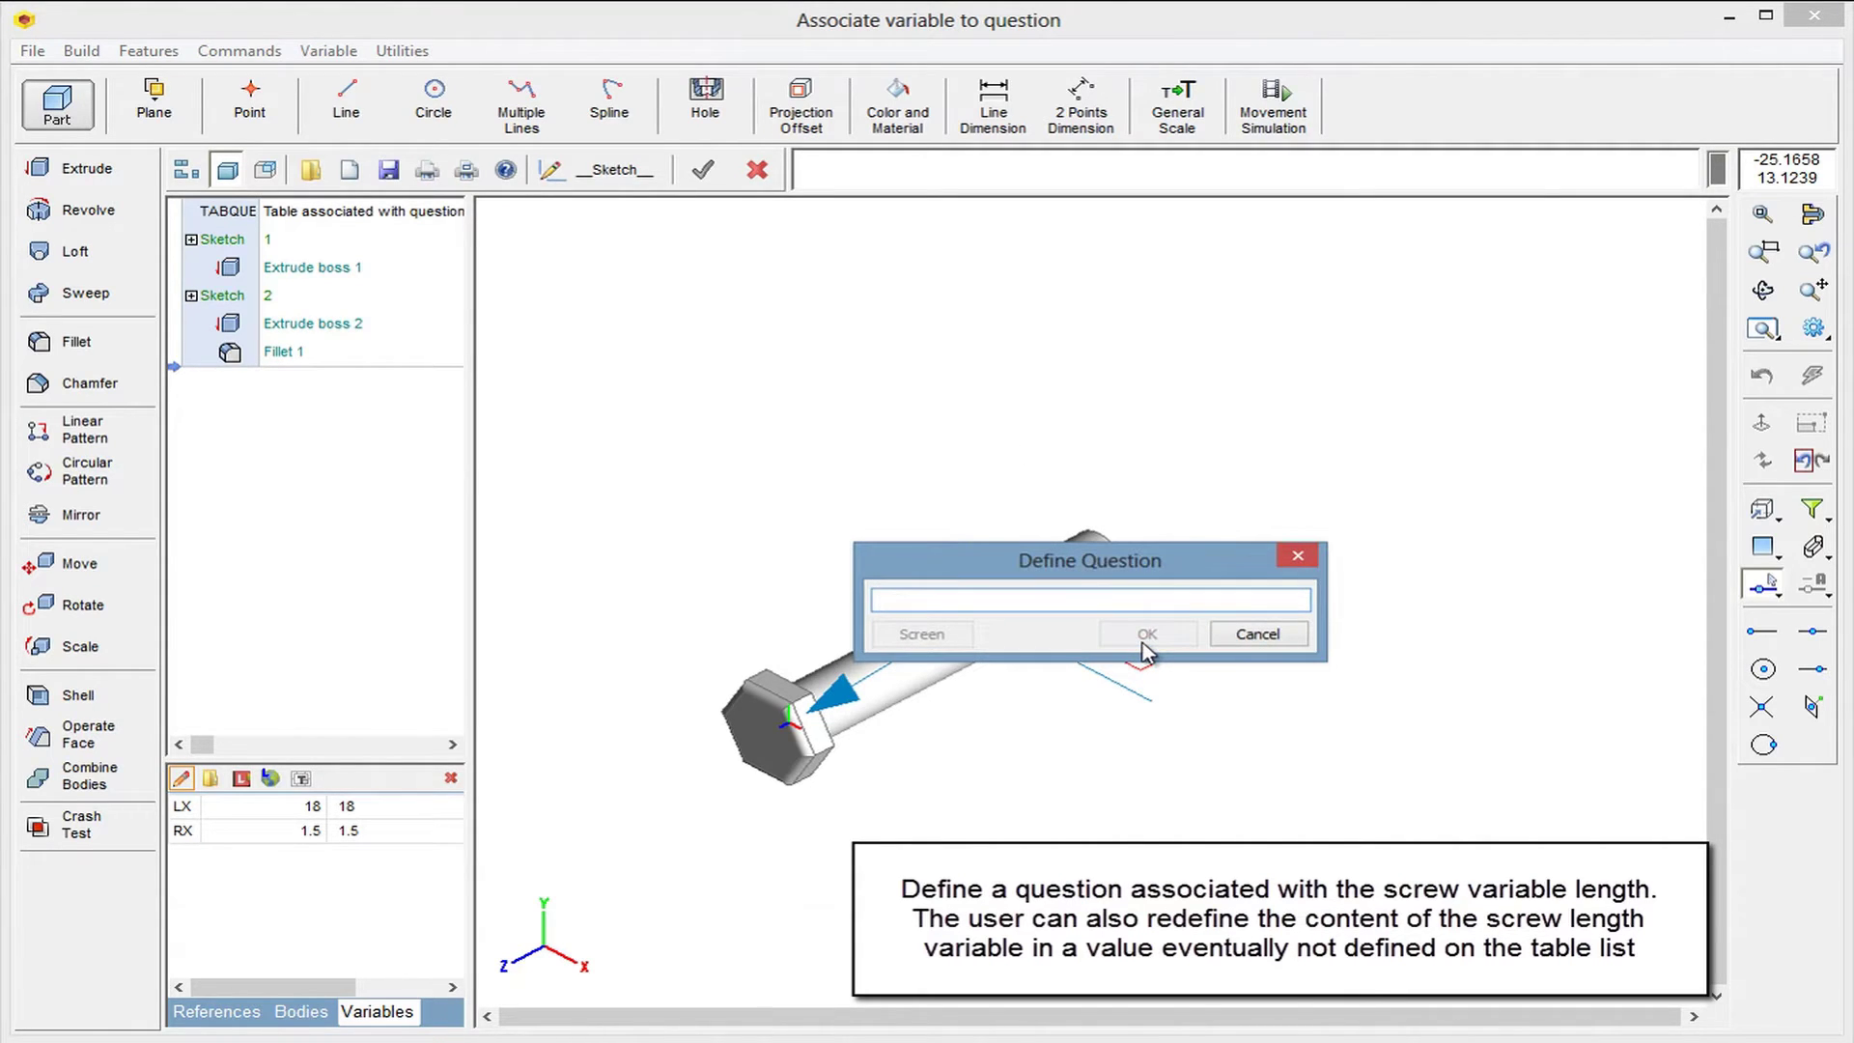
pyautogui.write('Change Length?')
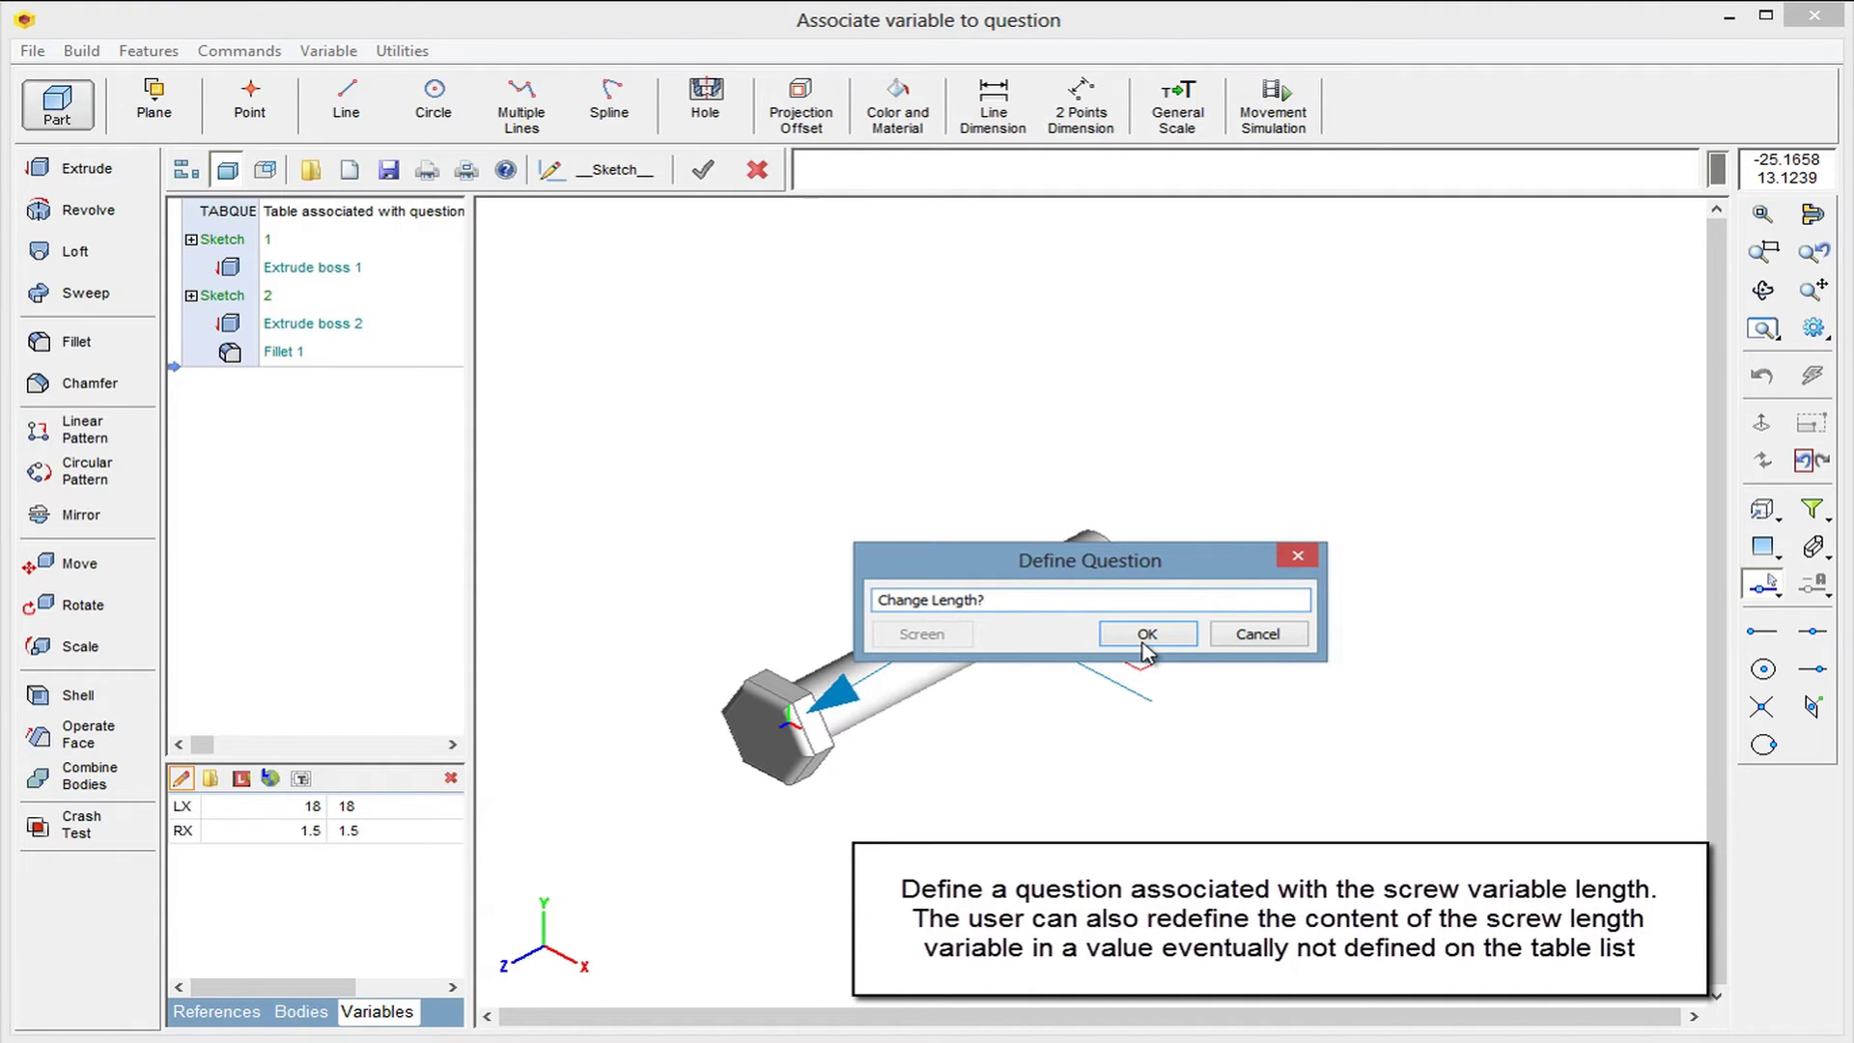
pyautogui.click(1146, 637)
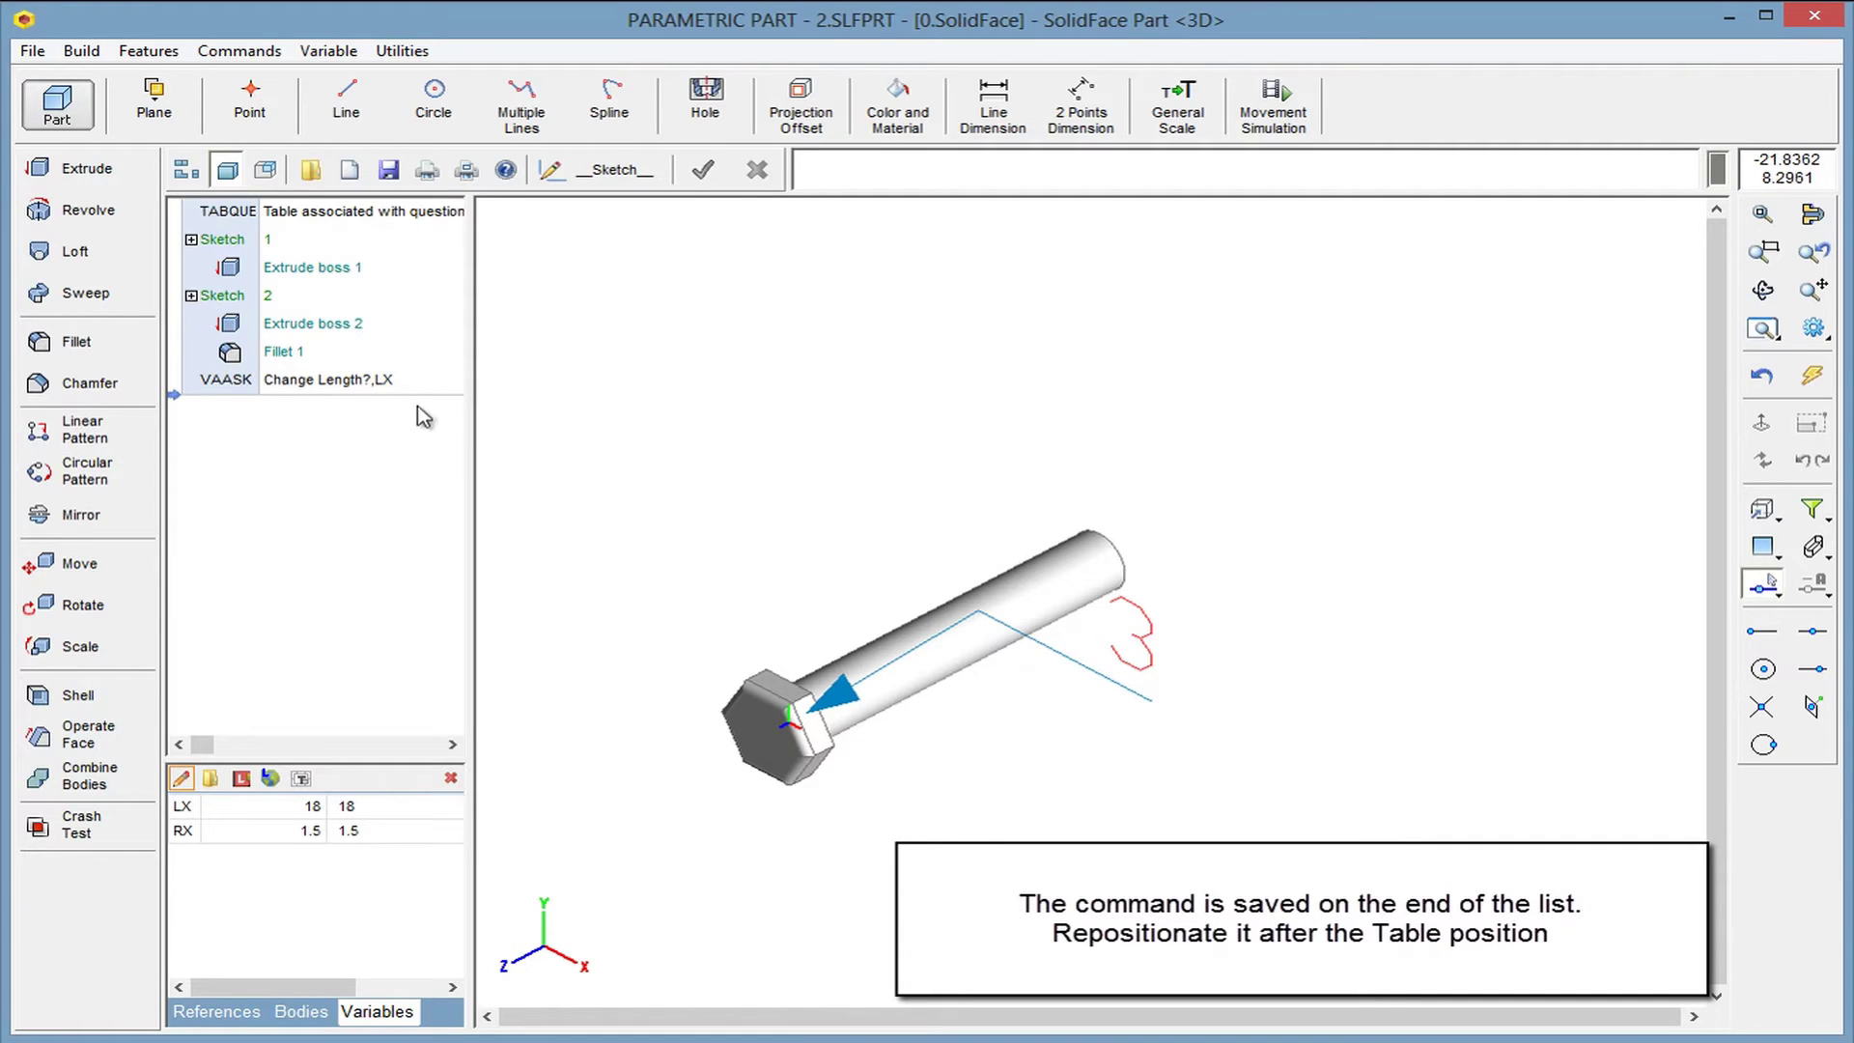
# Relocate the Change Length? question entry to just after the TABQUE table entry
pyautogui.click(348, 383)
pyautogui.rightClick(347, 382)
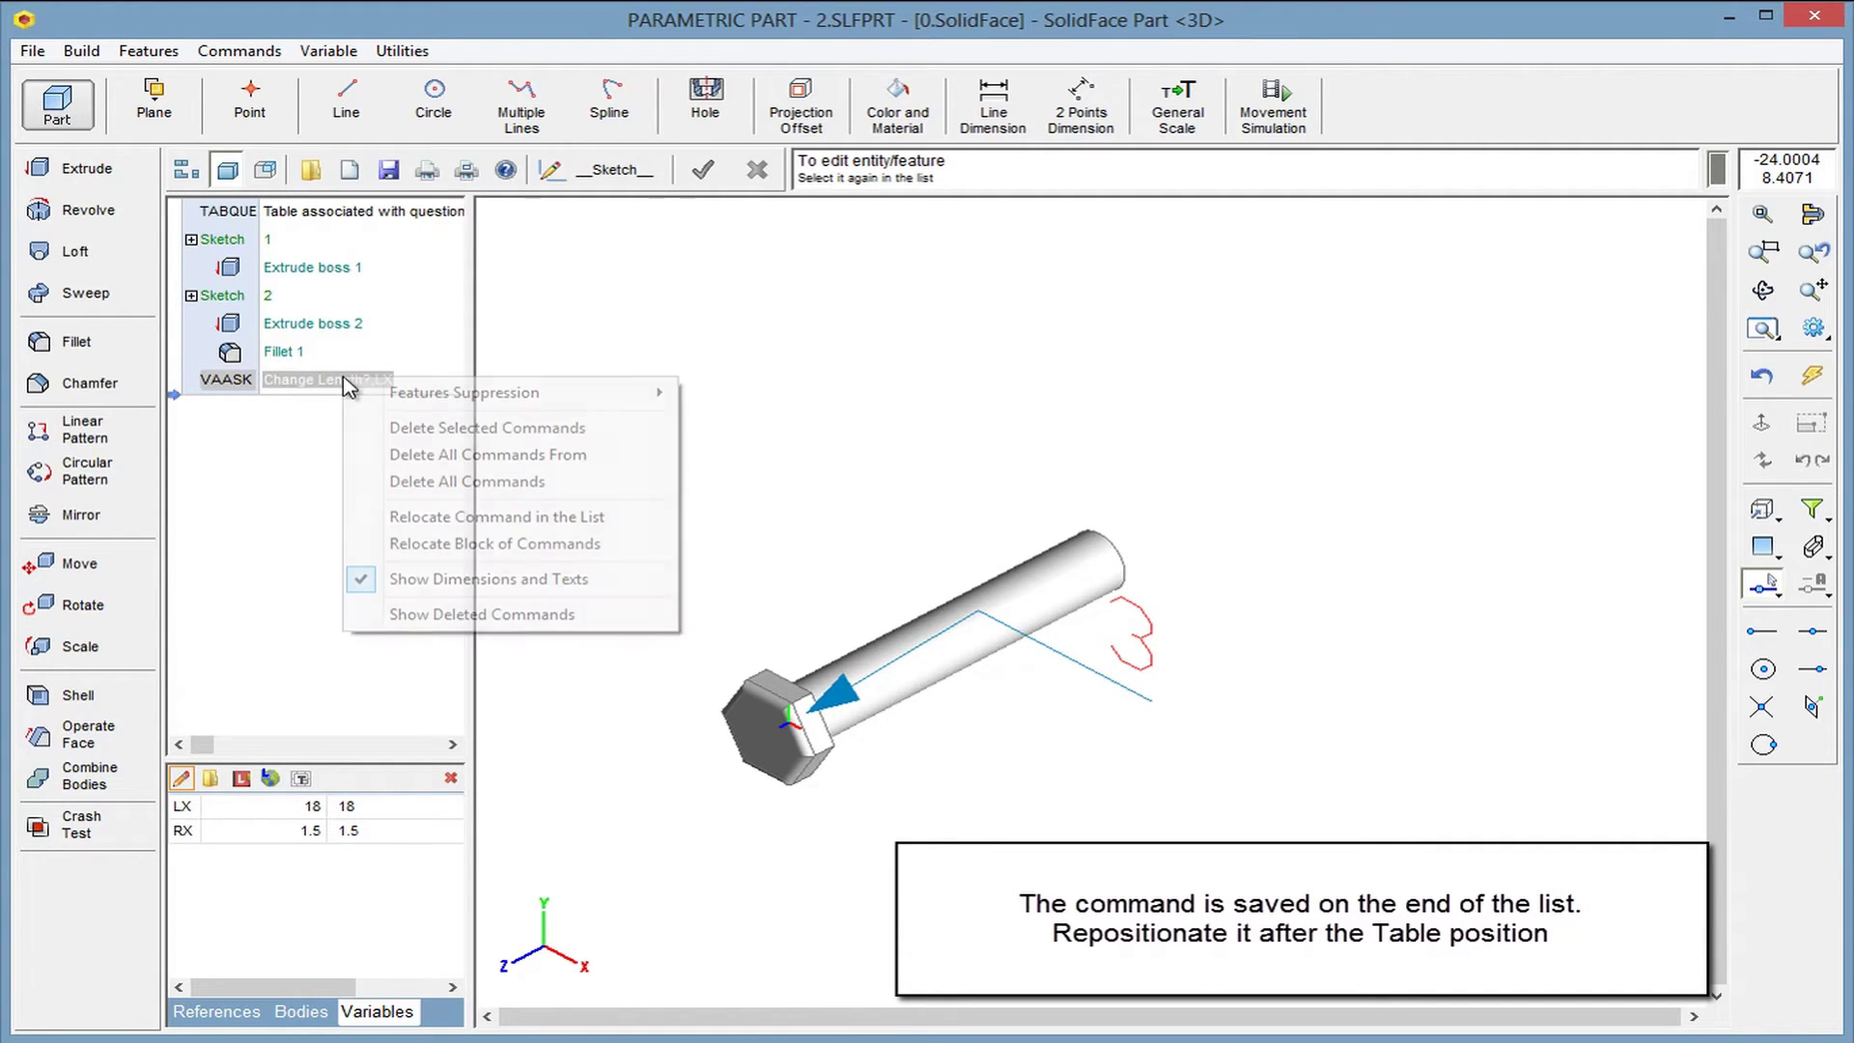
pyautogui.click(415, 516)
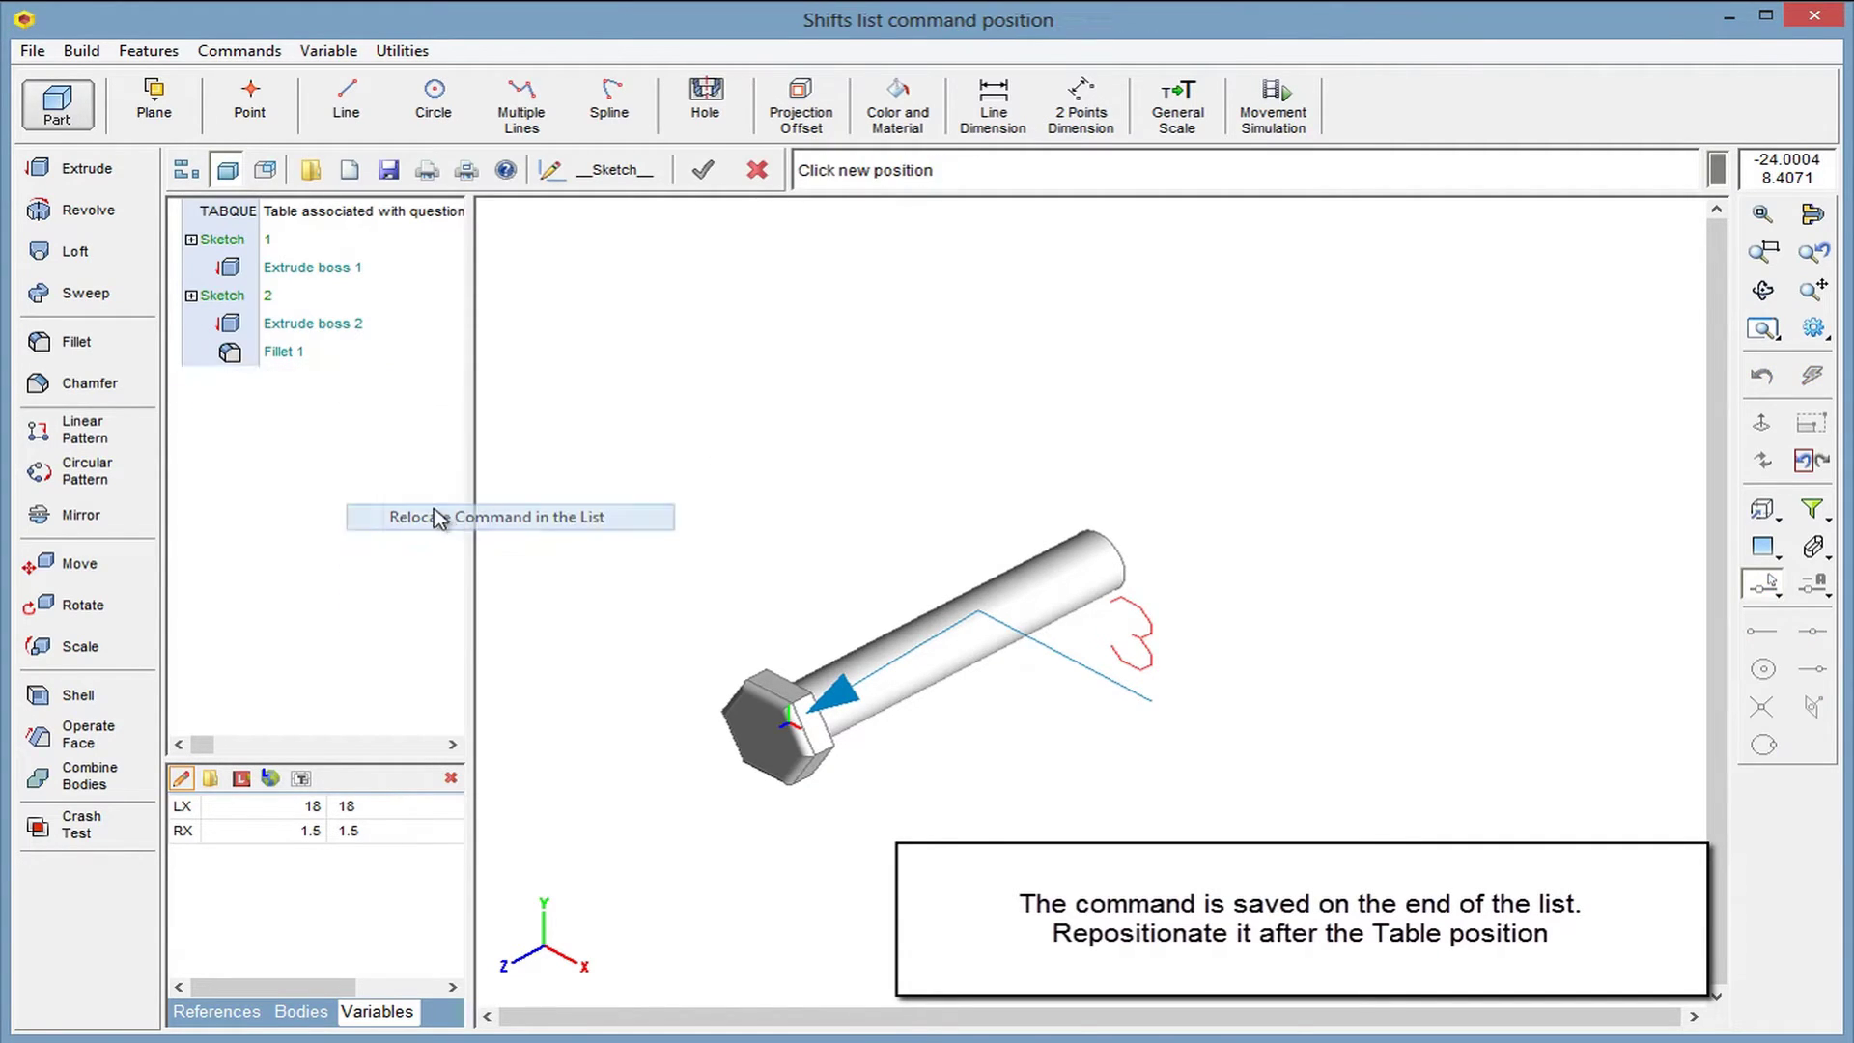
pyautogui.click(235, 241)
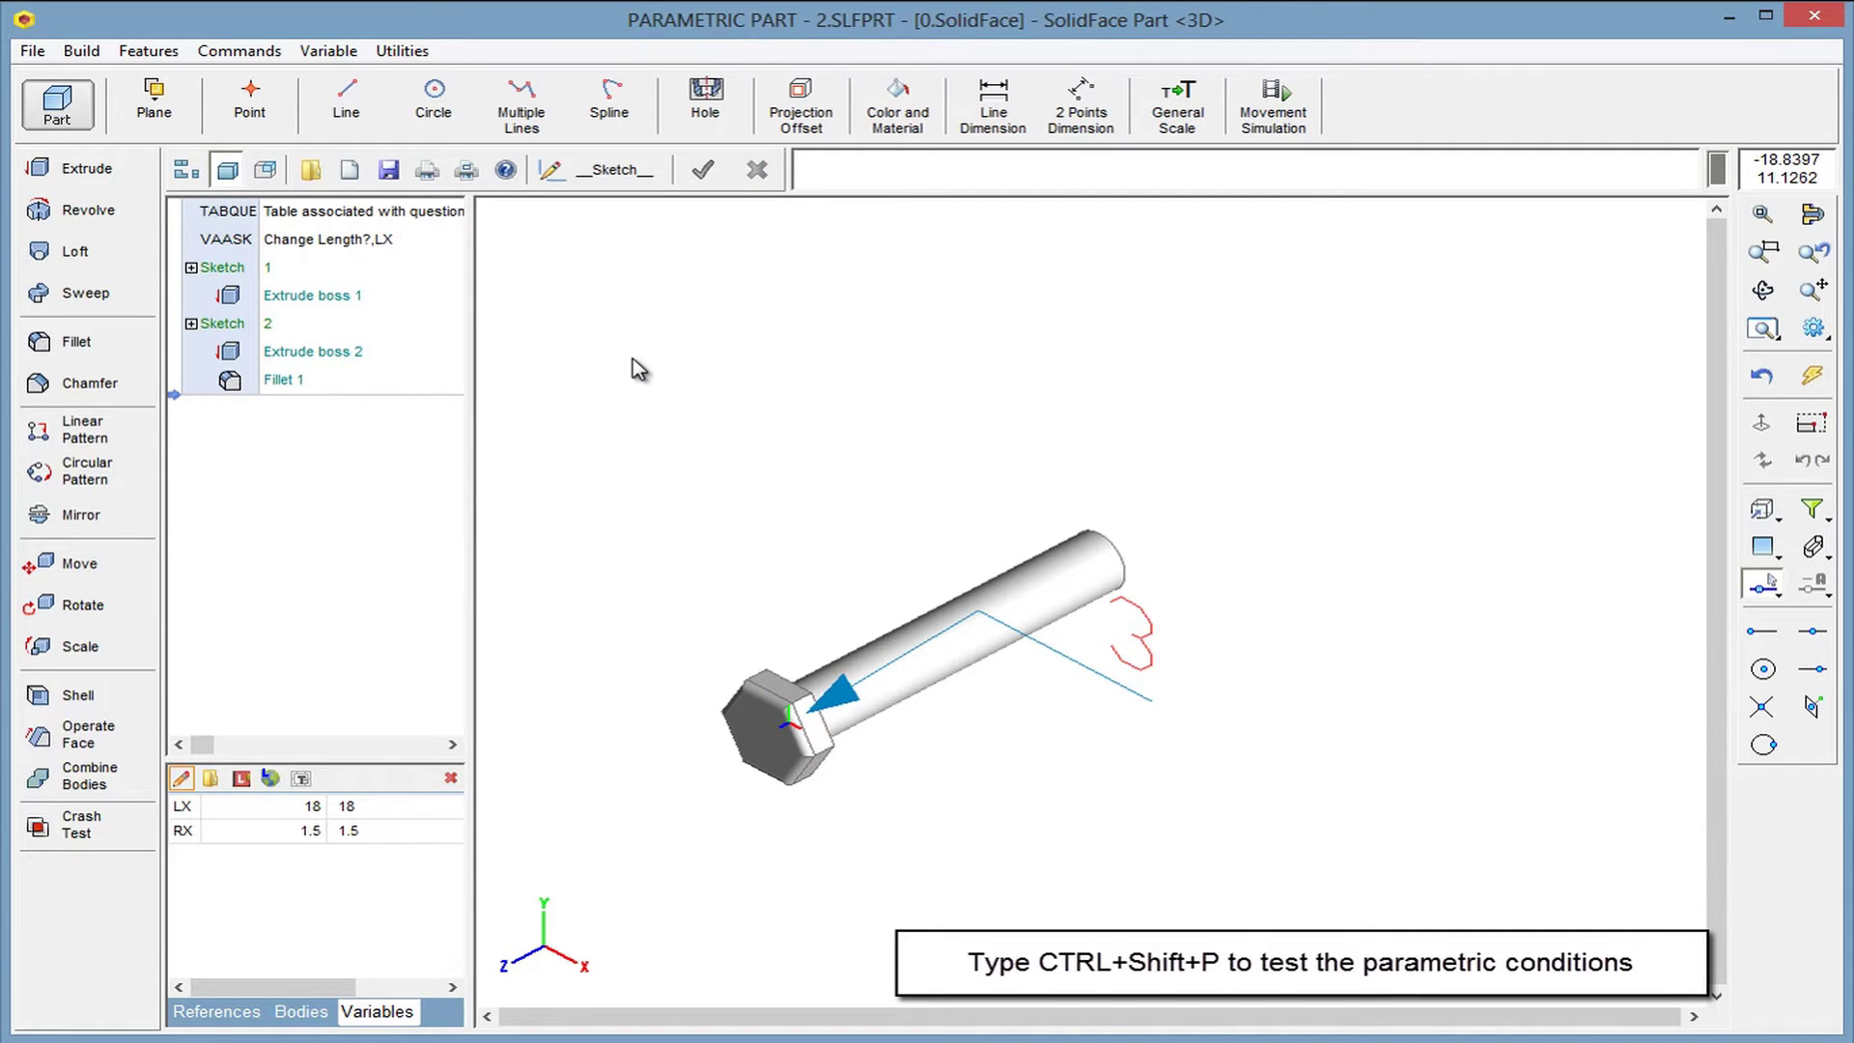
# Reprocess the bolt, accepting the RX 1.5 / LX 18 type and answering length 12
pyautogui.hotkey('ctrl', 'shift', 'p')
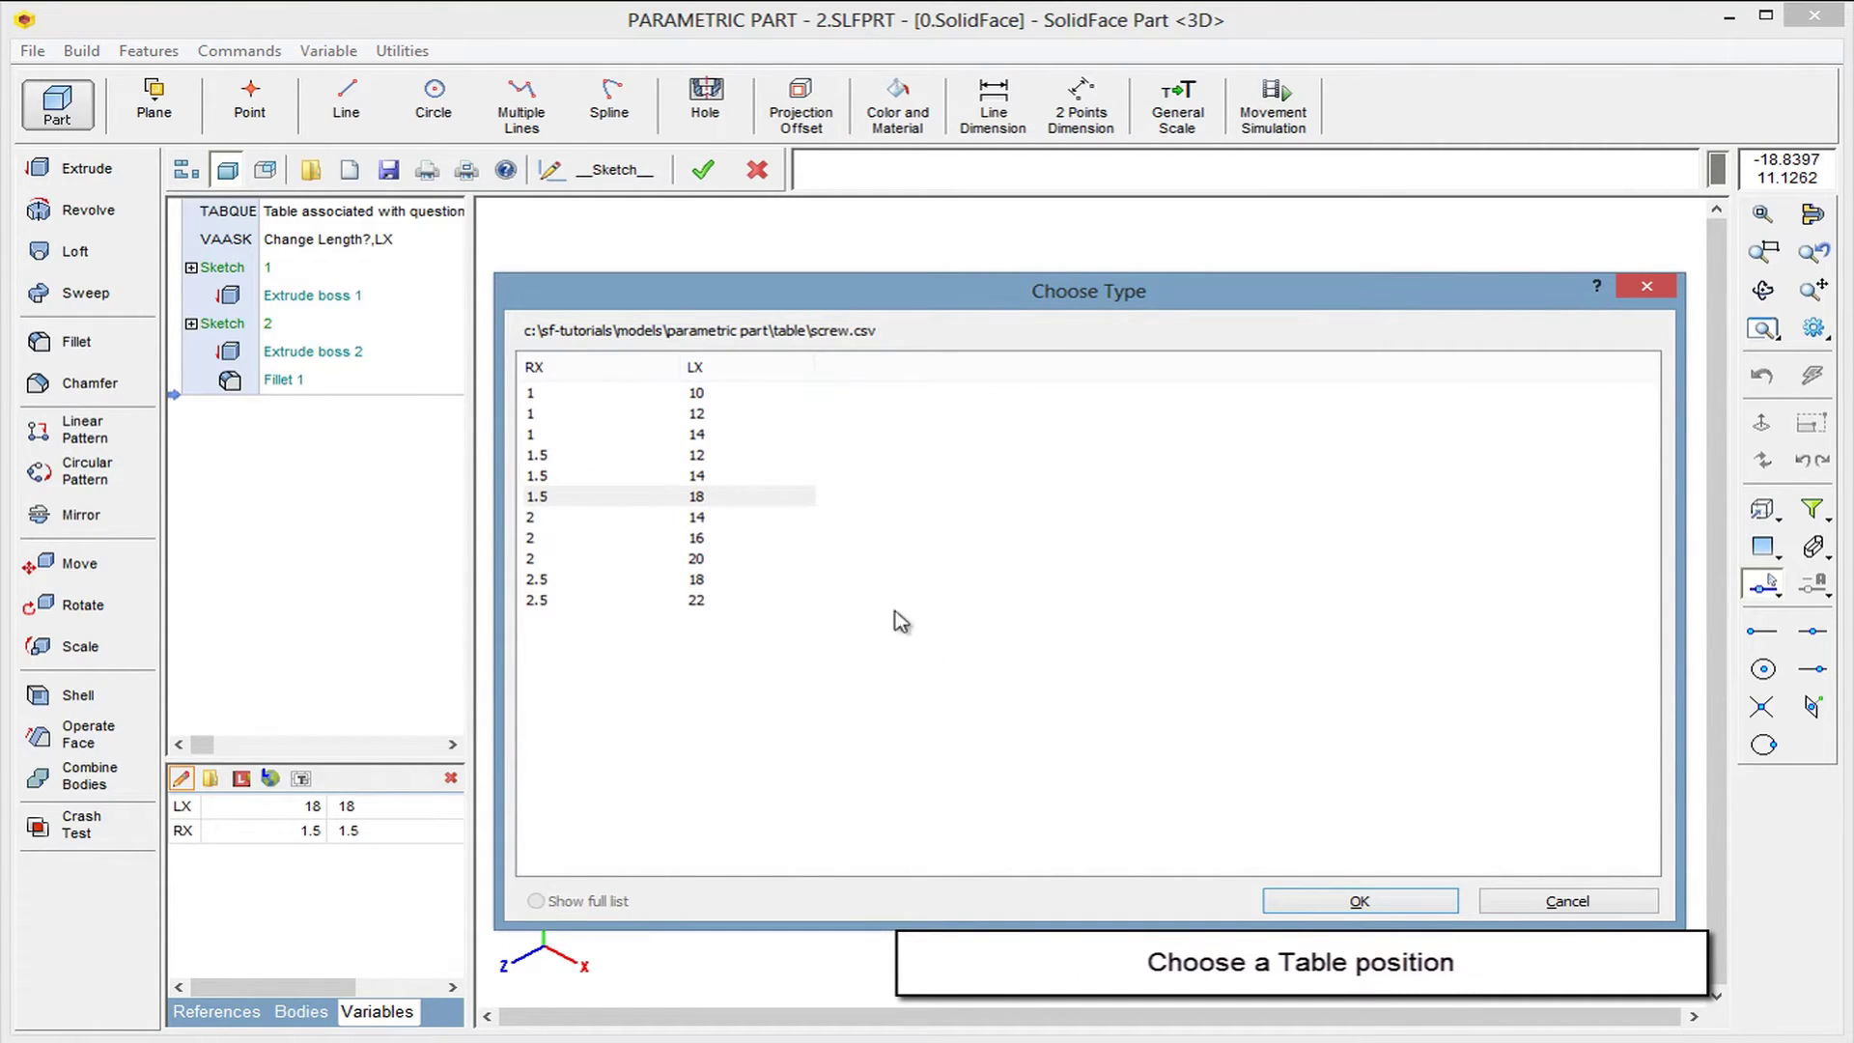
pyautogui.click(1309, 903)
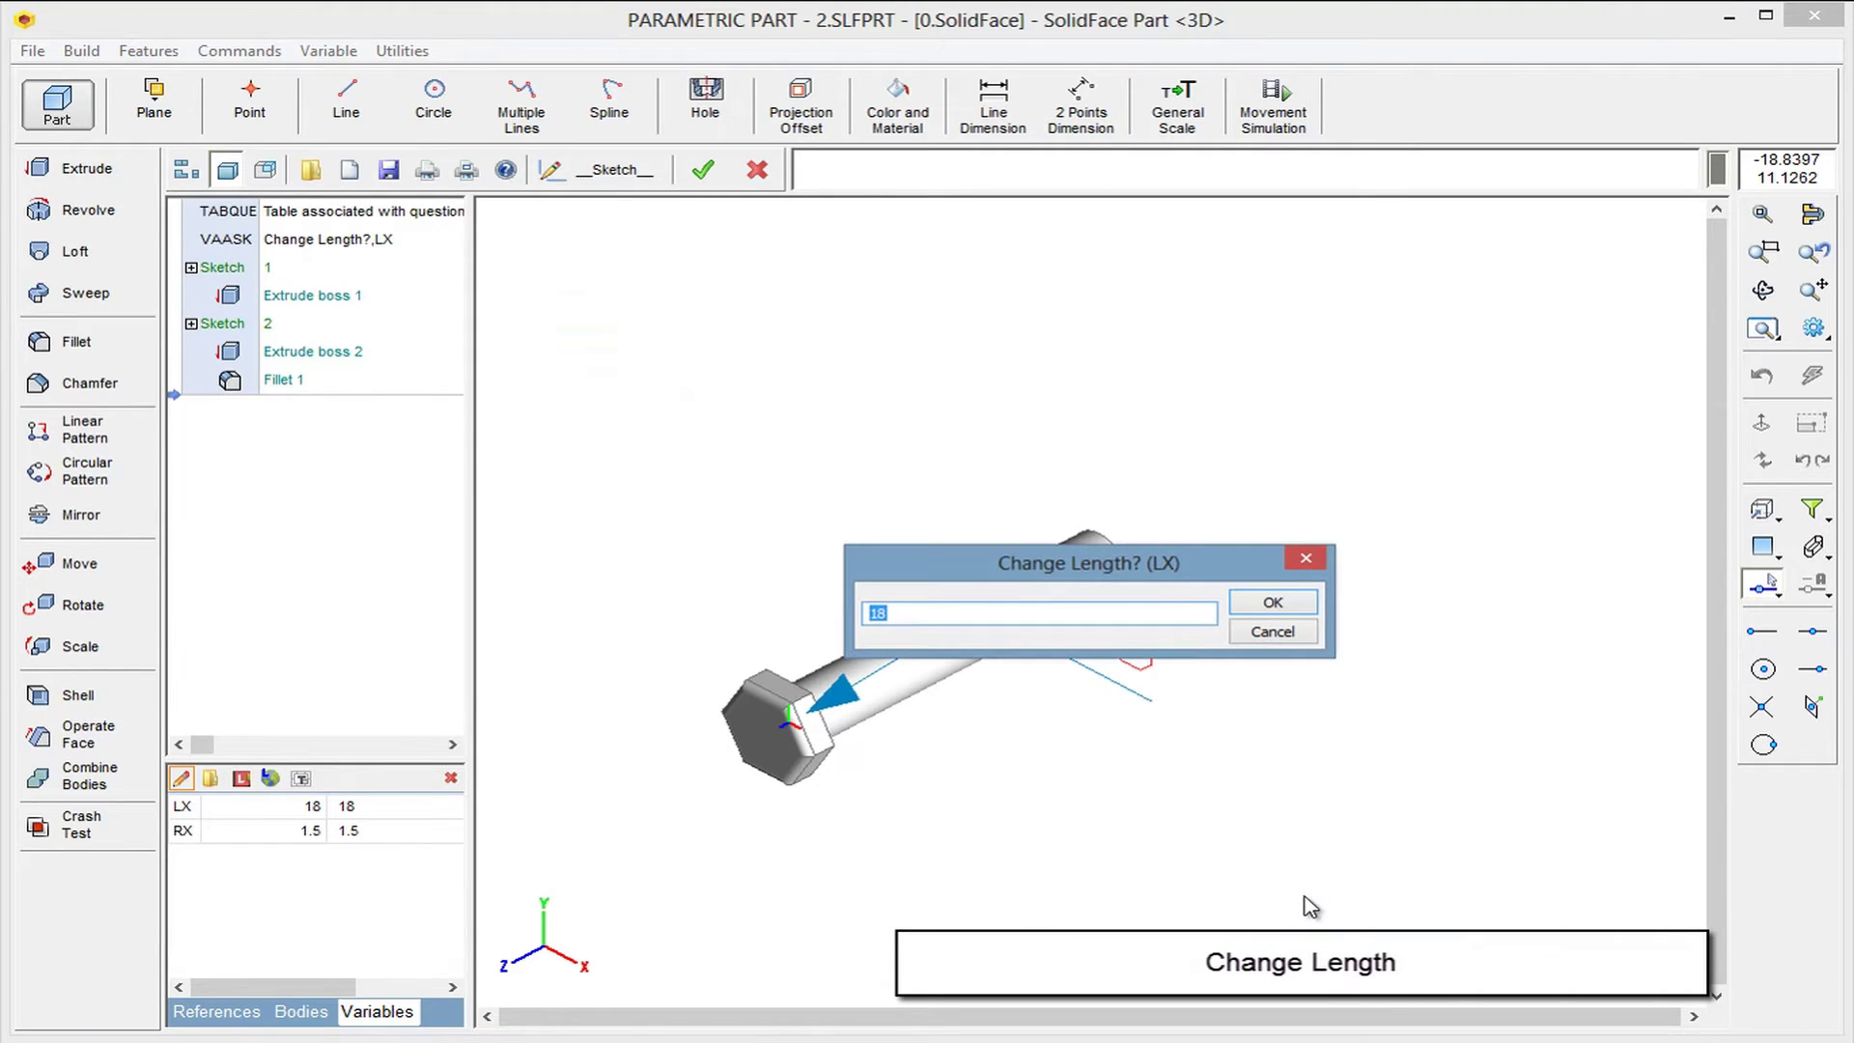
pyautogui.write('12')
pyautogui.press('Return')
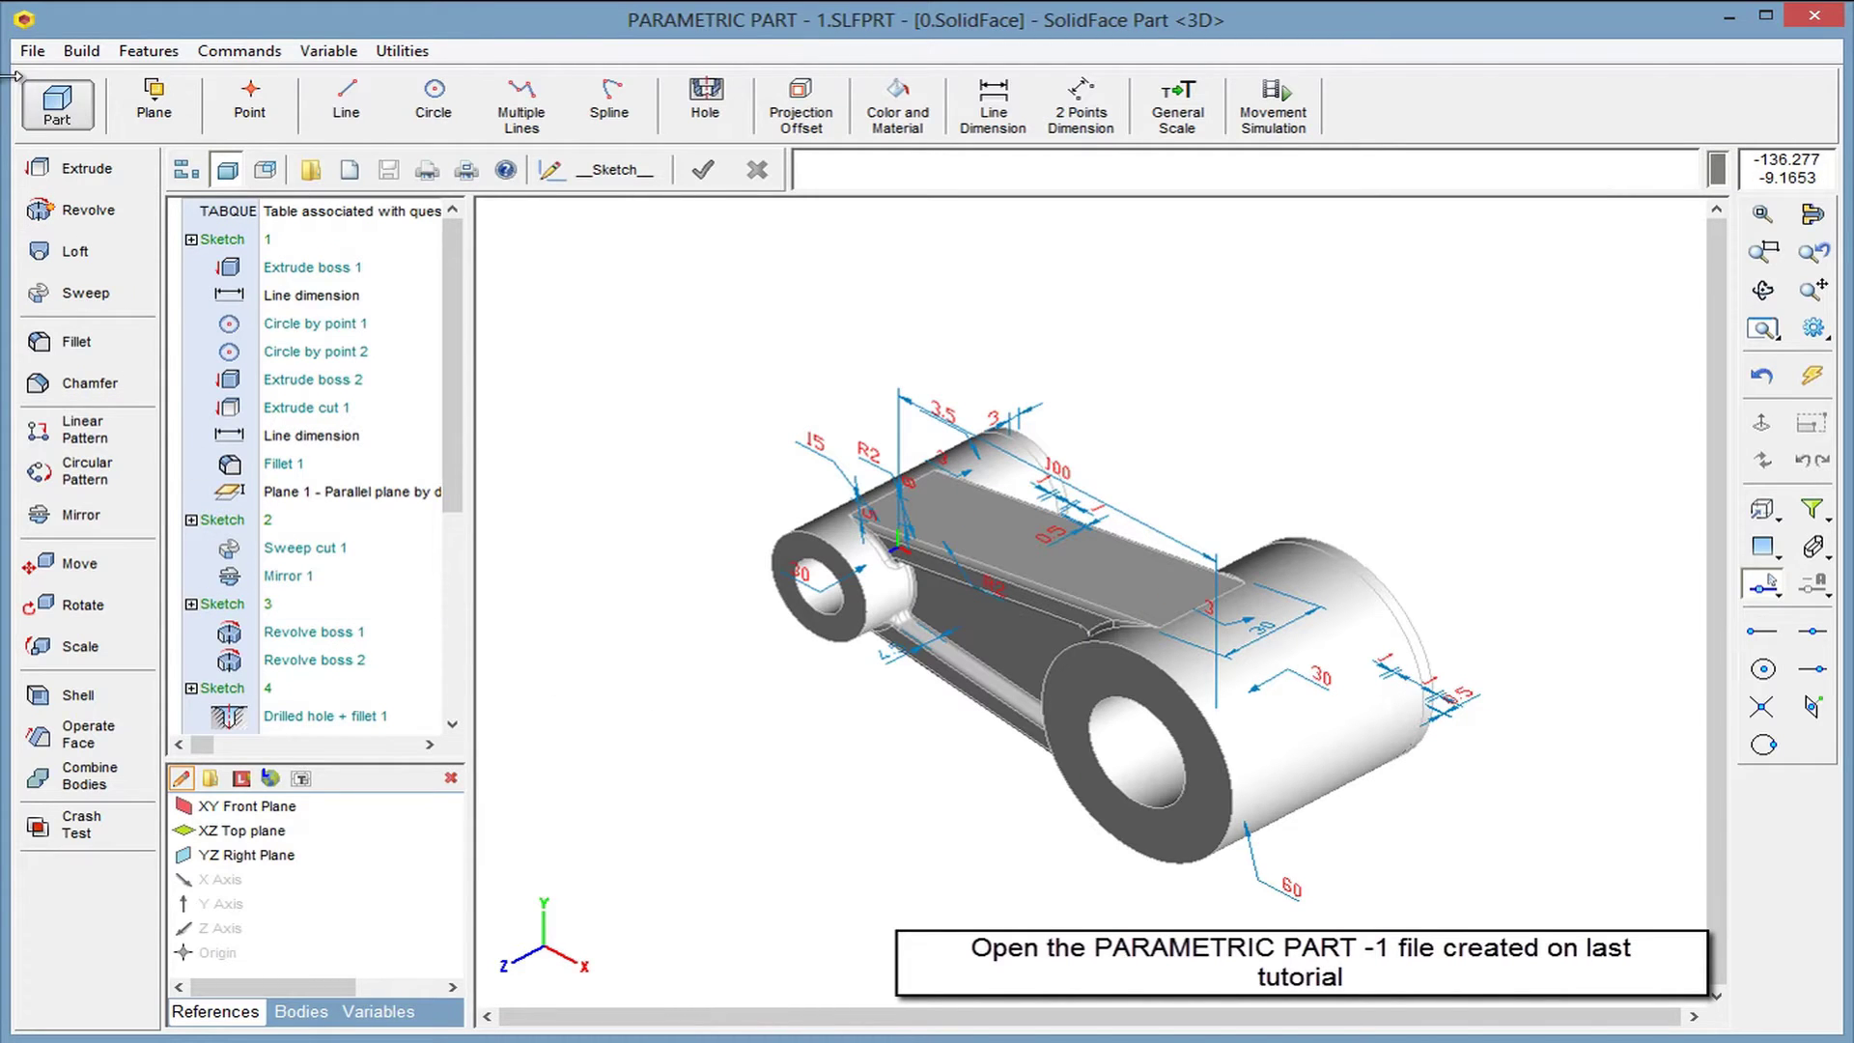
# Bring up the File menu over PARAMETRIC PART - 1
pyautogui.click(35, 53)
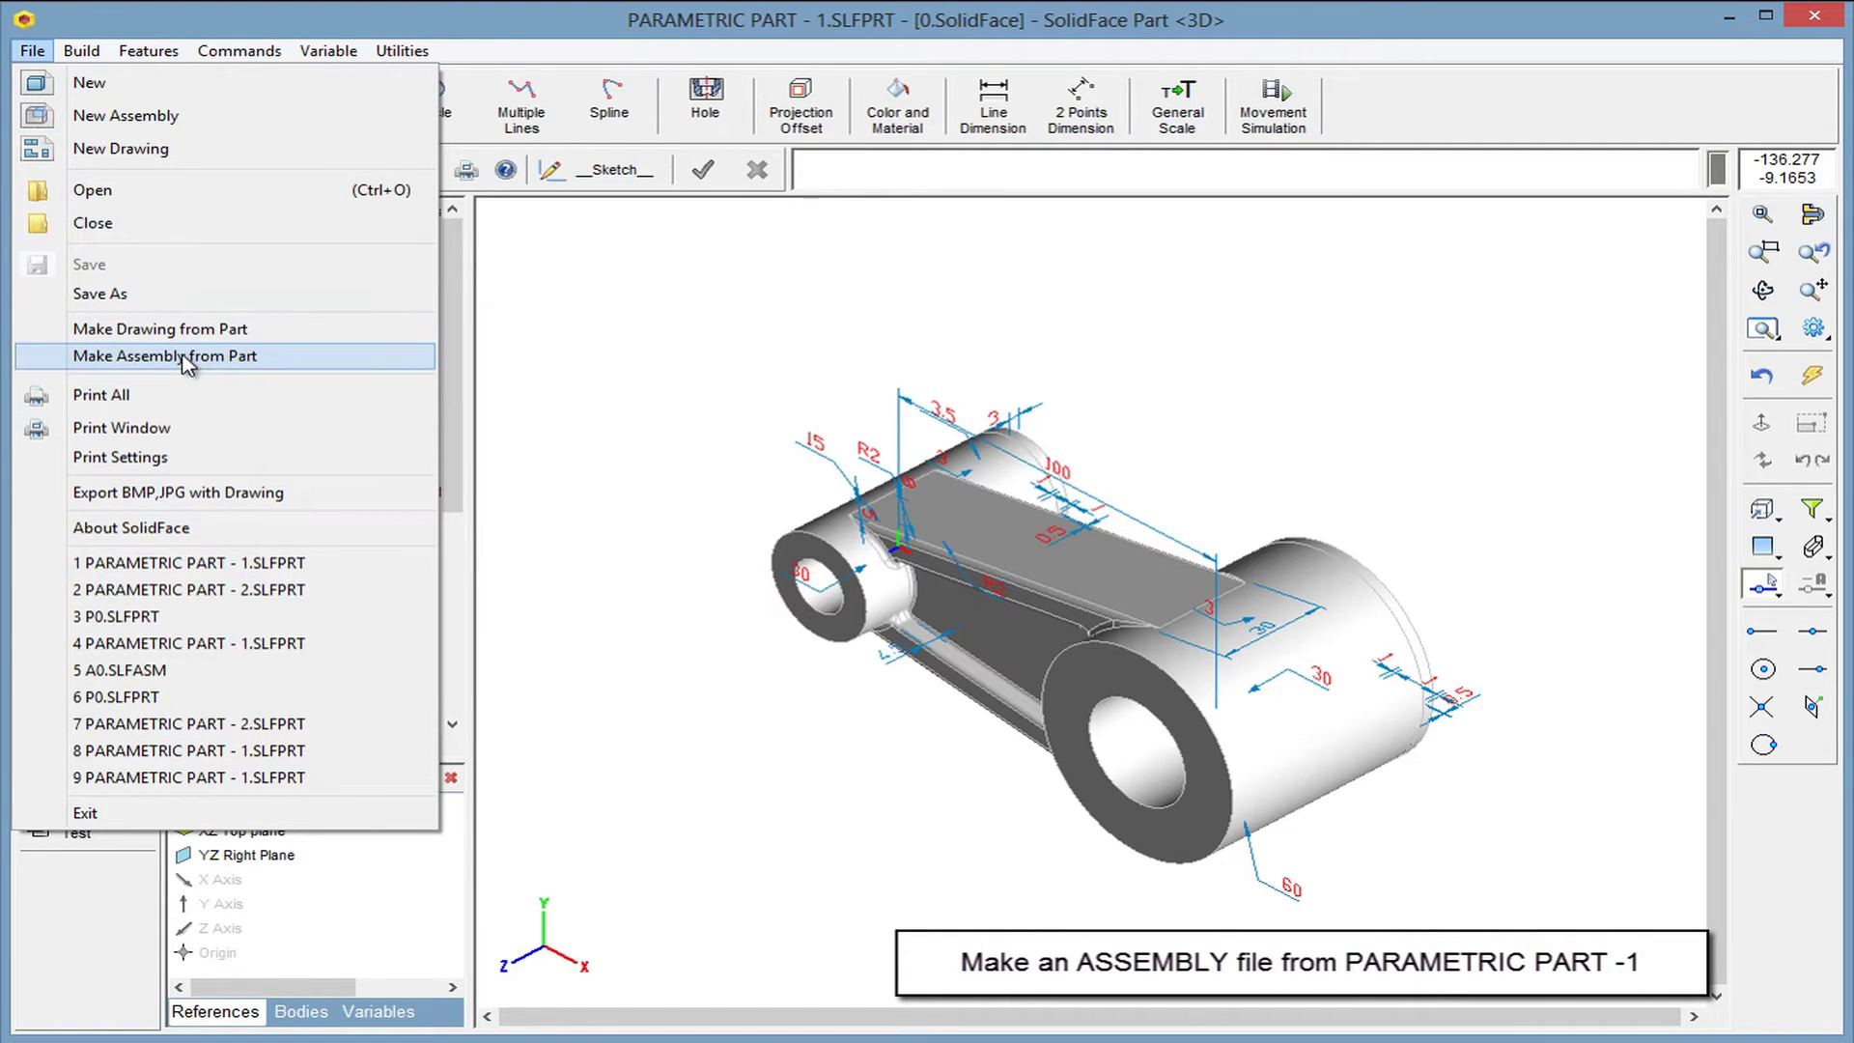
# Make an assembly from the part in its folder, inserting the 15 / 30 / 100 type
pyautogui.click(186, 358)
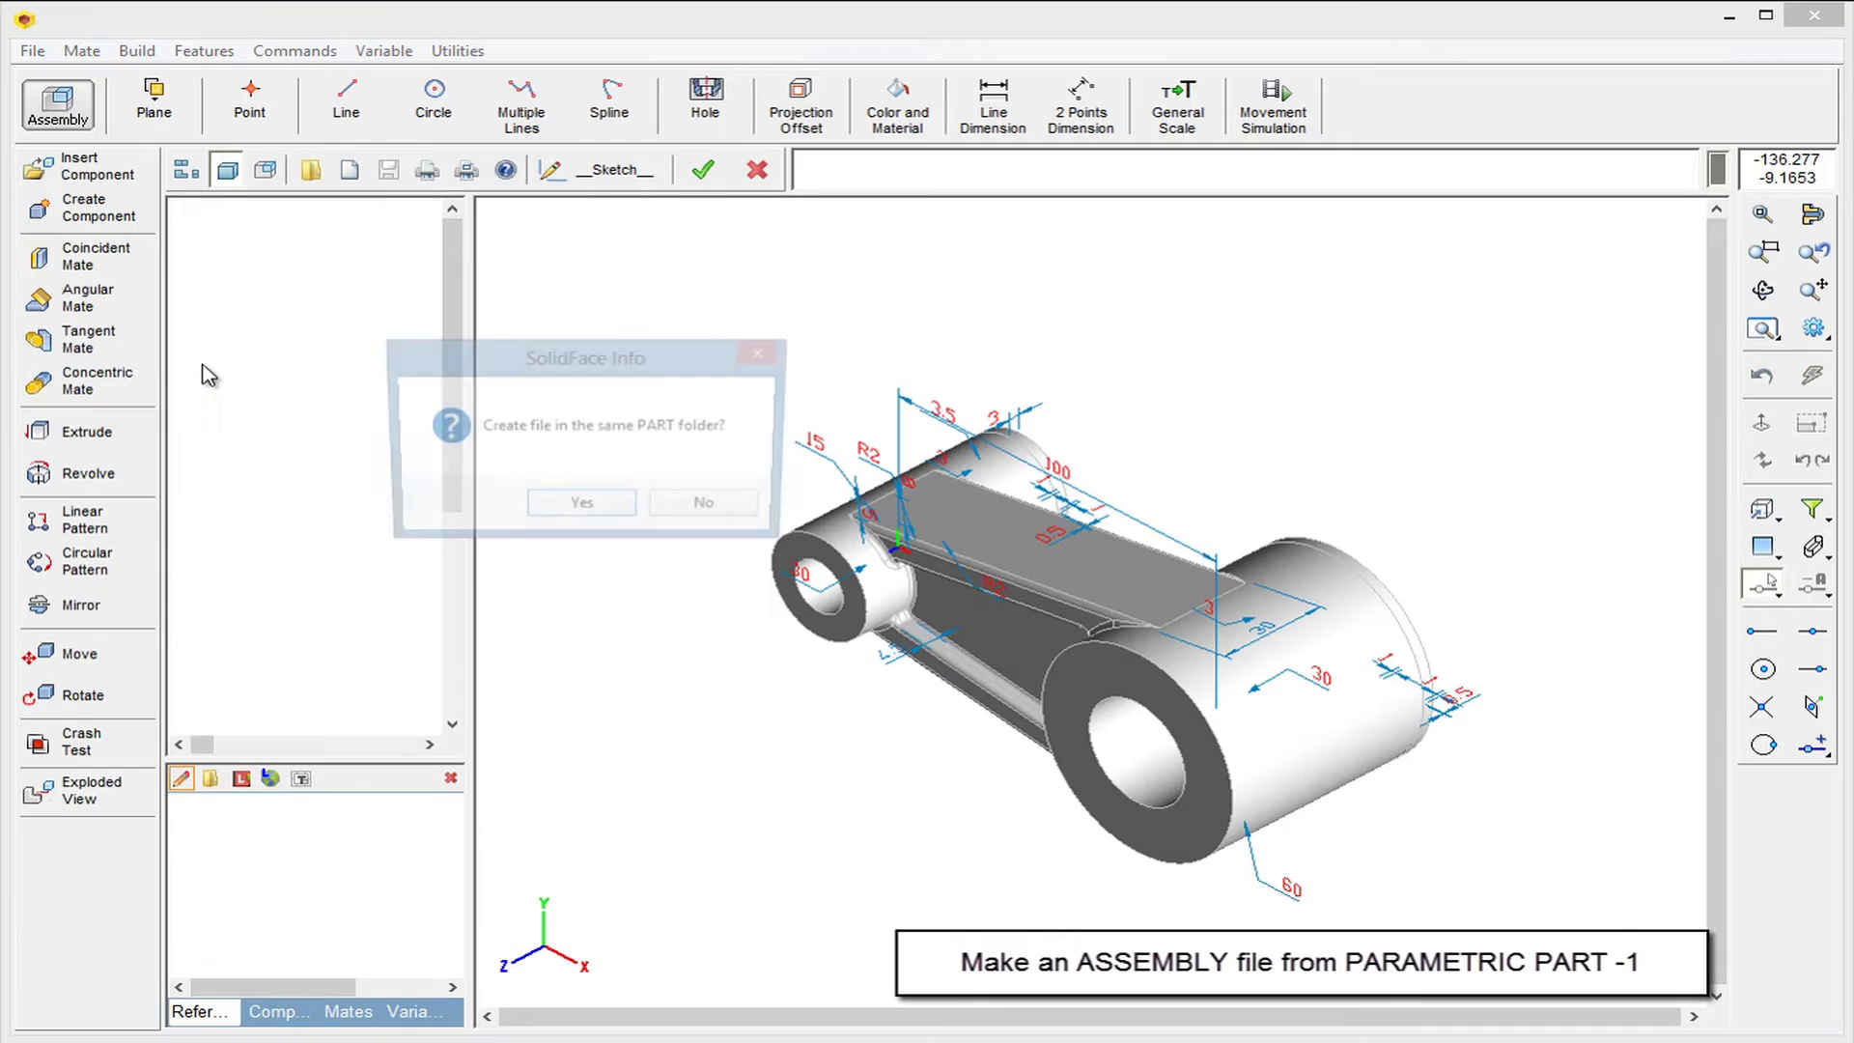
pyautogui.click(606, 511)
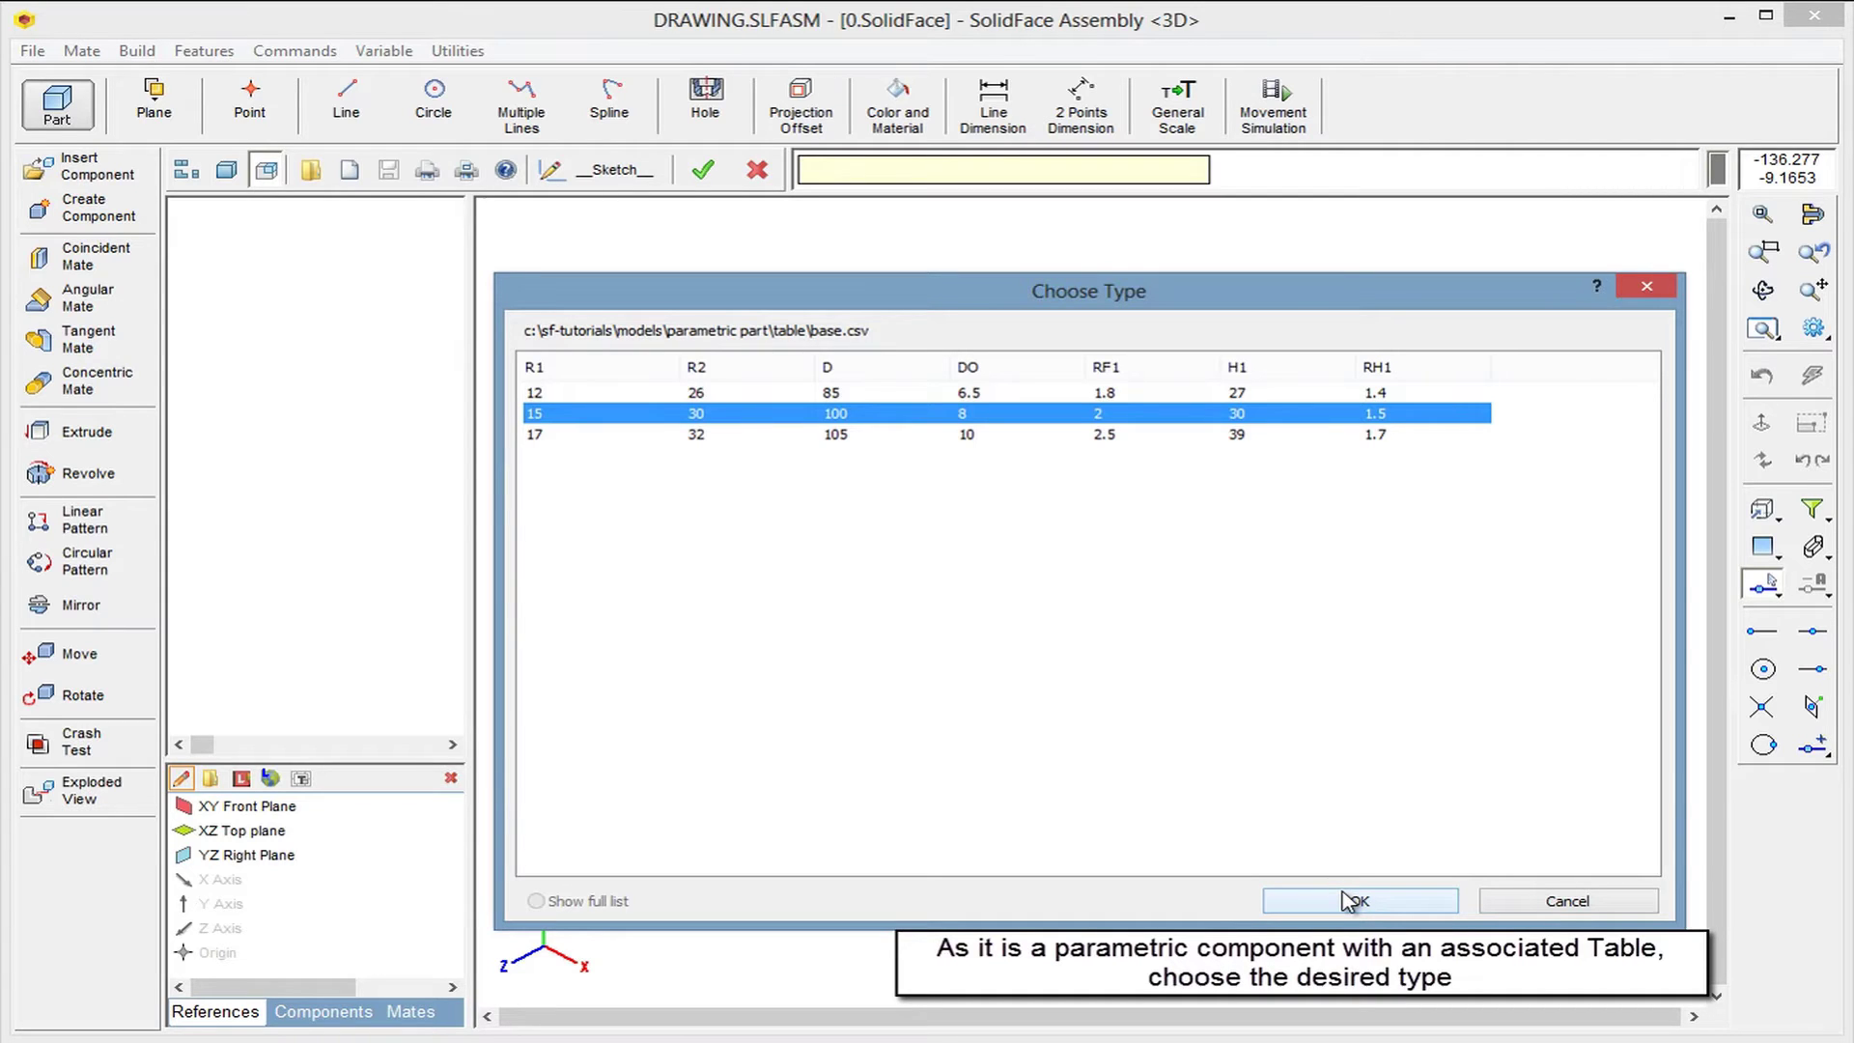
pyautogui.click(1349, 901)
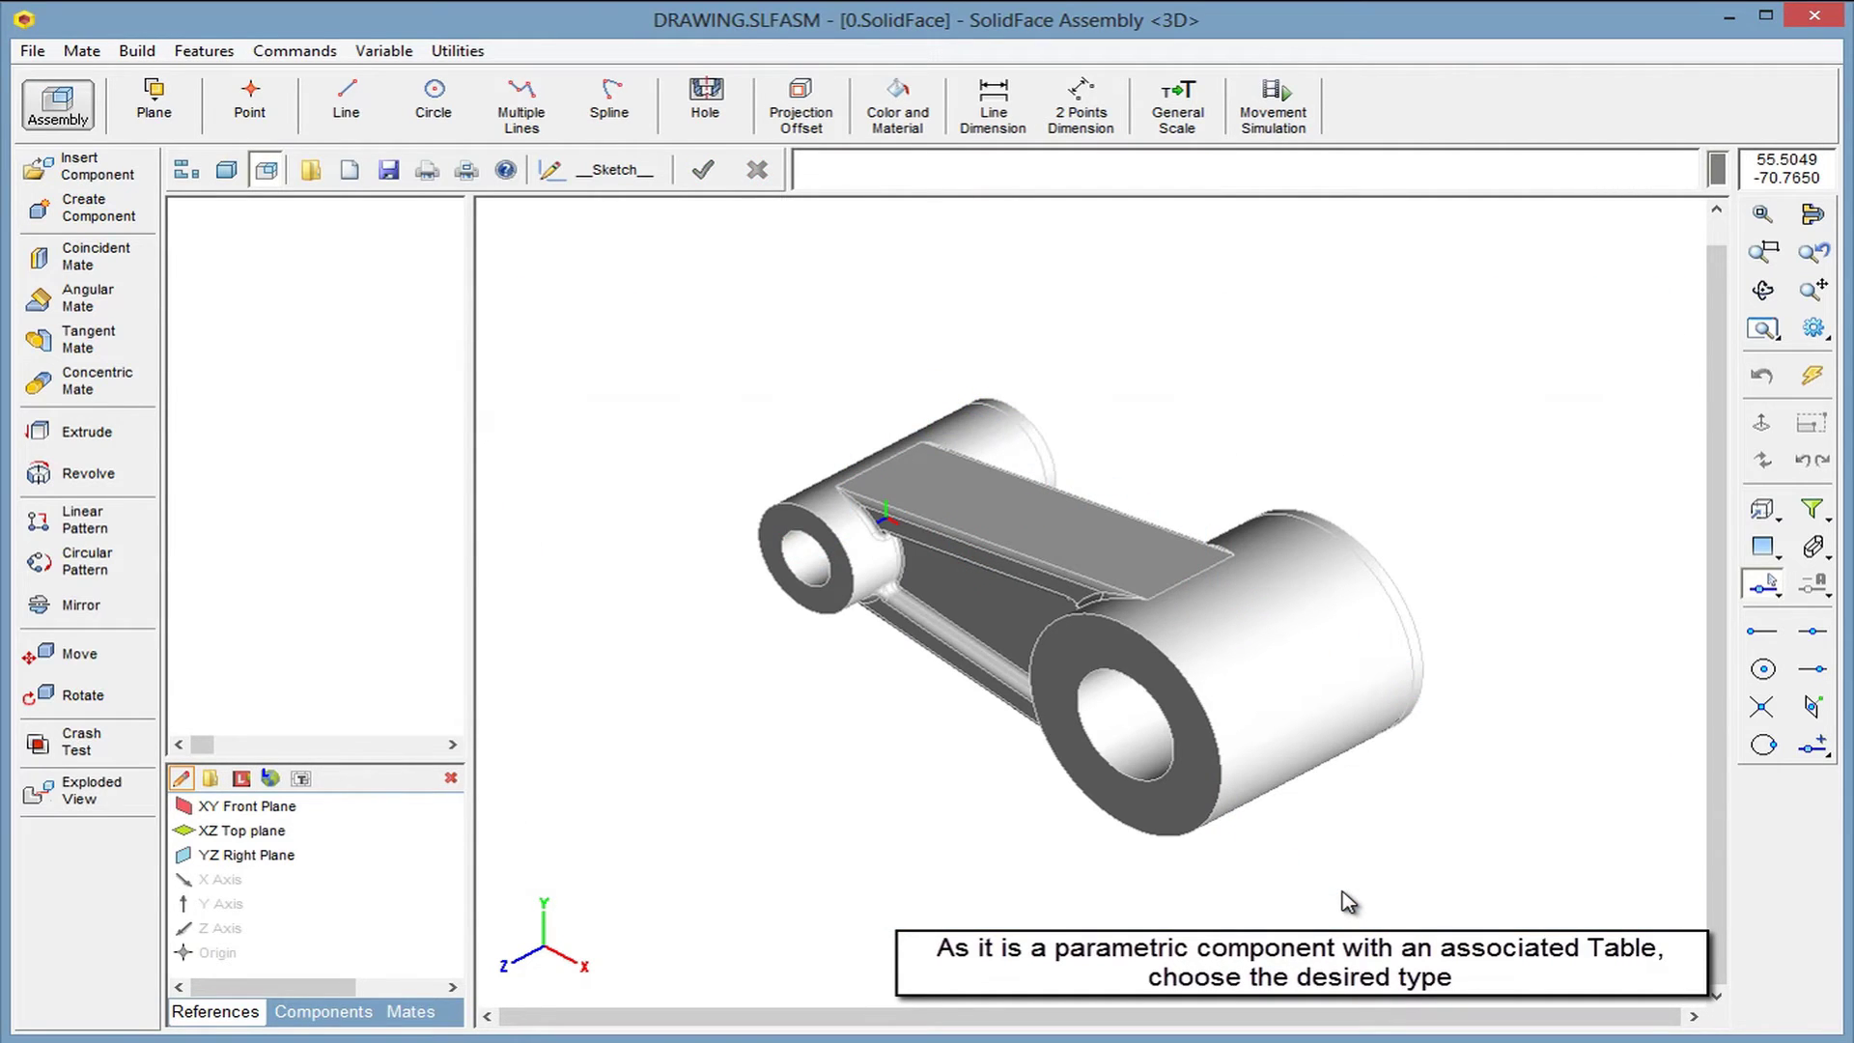
# Switch to hidden-line display and zoom in on the lower hole
pyautogui.click(1813, 547)
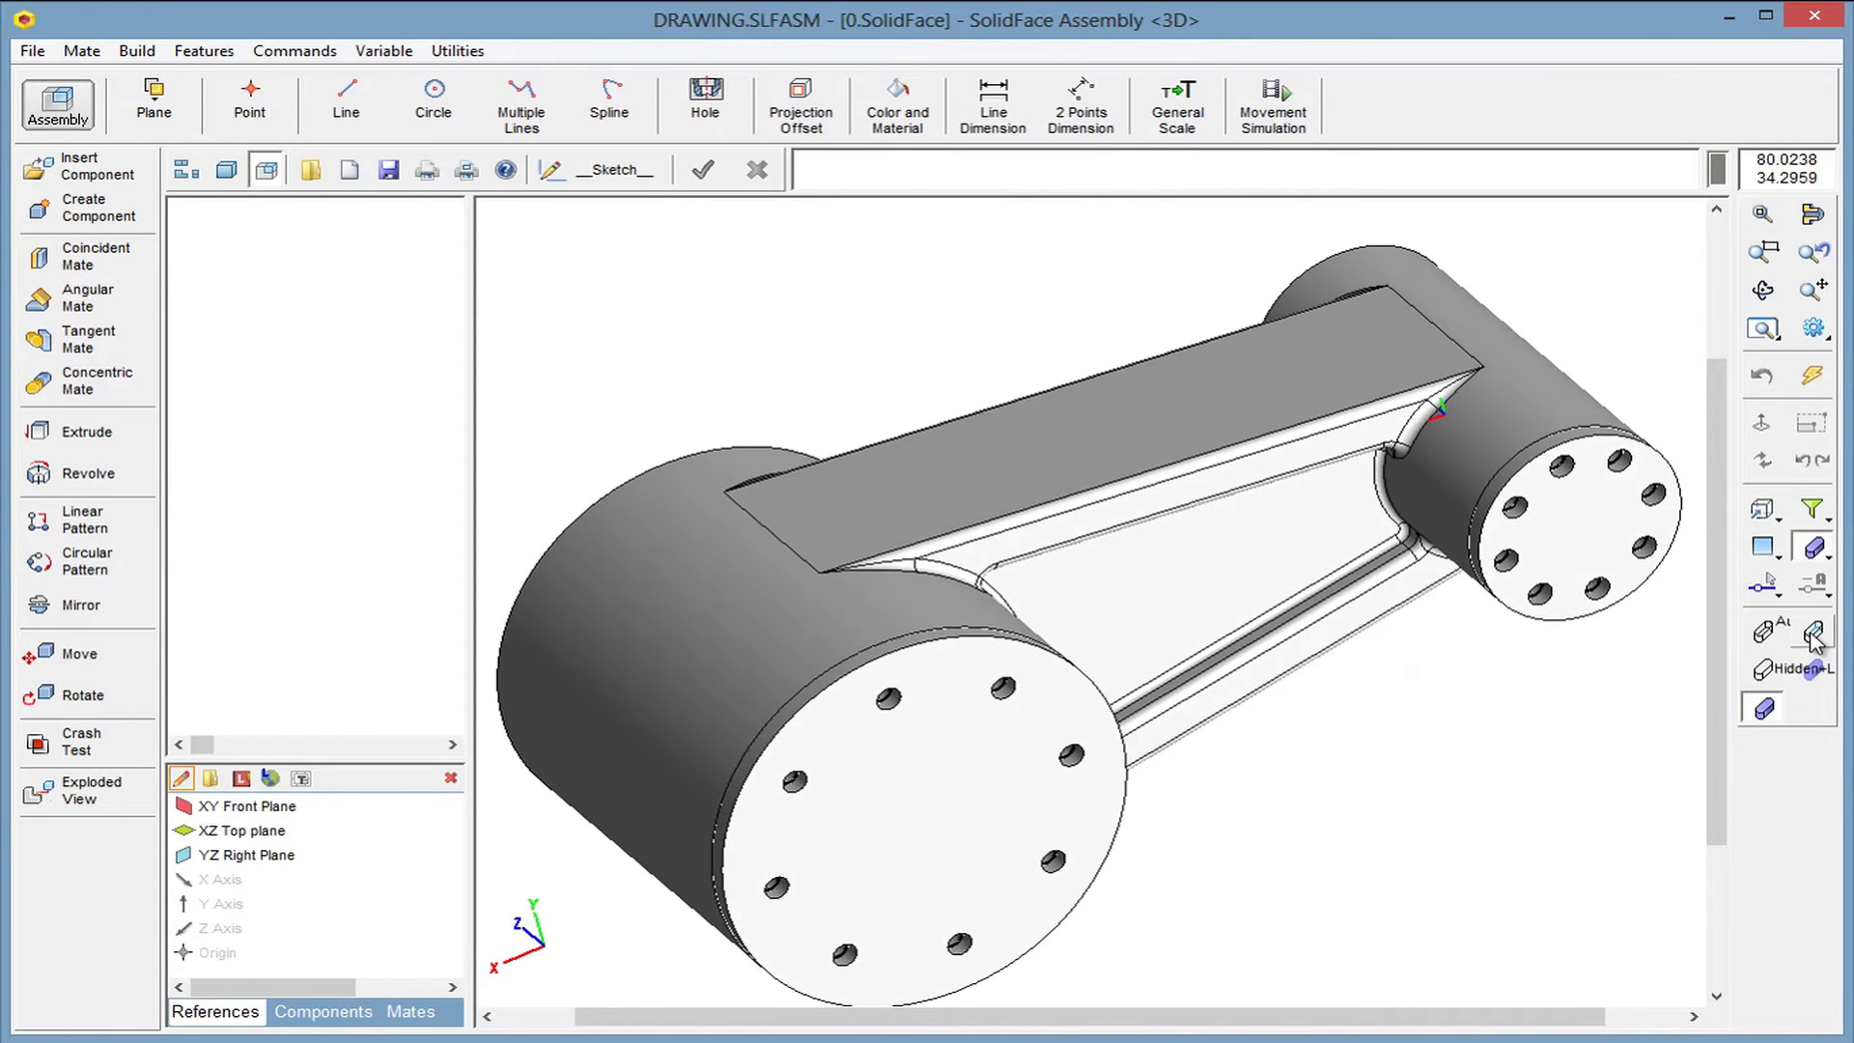
pyautogui.click(1813, 632)
pyautogui.click(960, 824)
pyautogui.click(1222, 639)
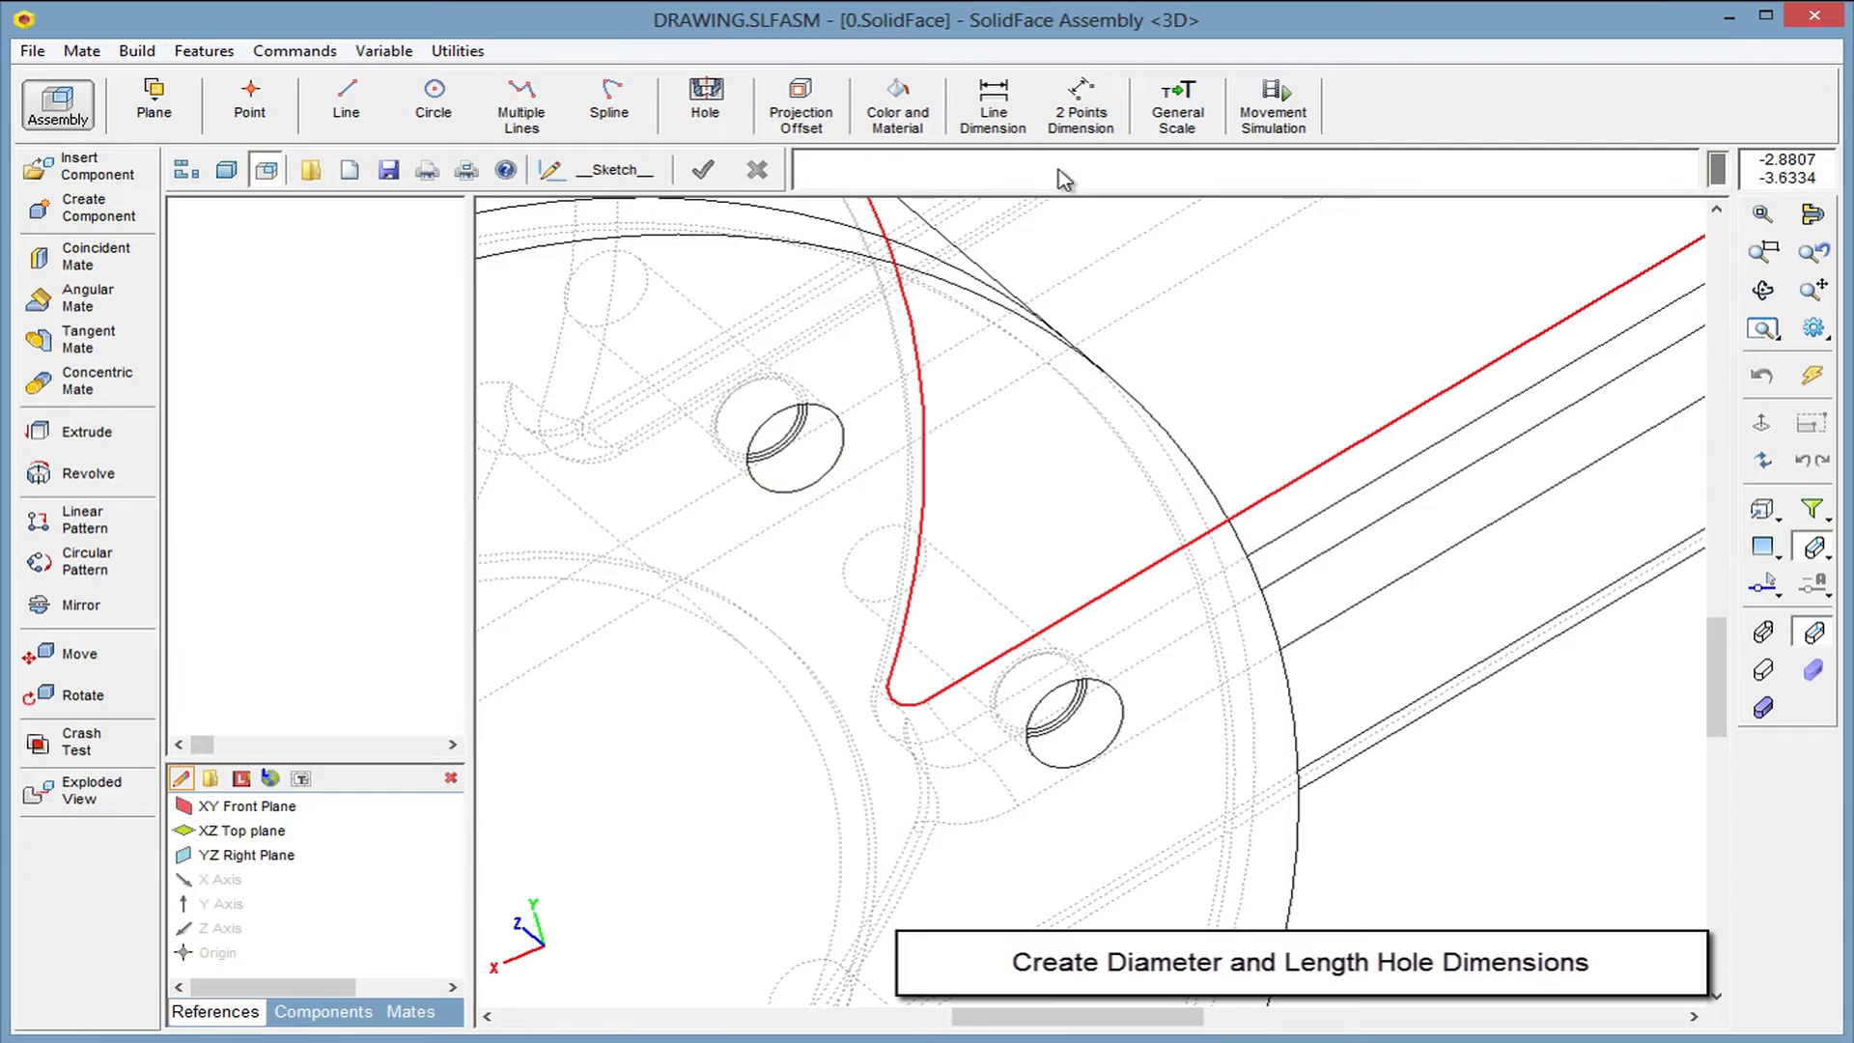
# Add an extended-style 3.5 diameter dimension to the lower hole
pyautogui.click(1138, 690)
pyautogui.press('ctrl')
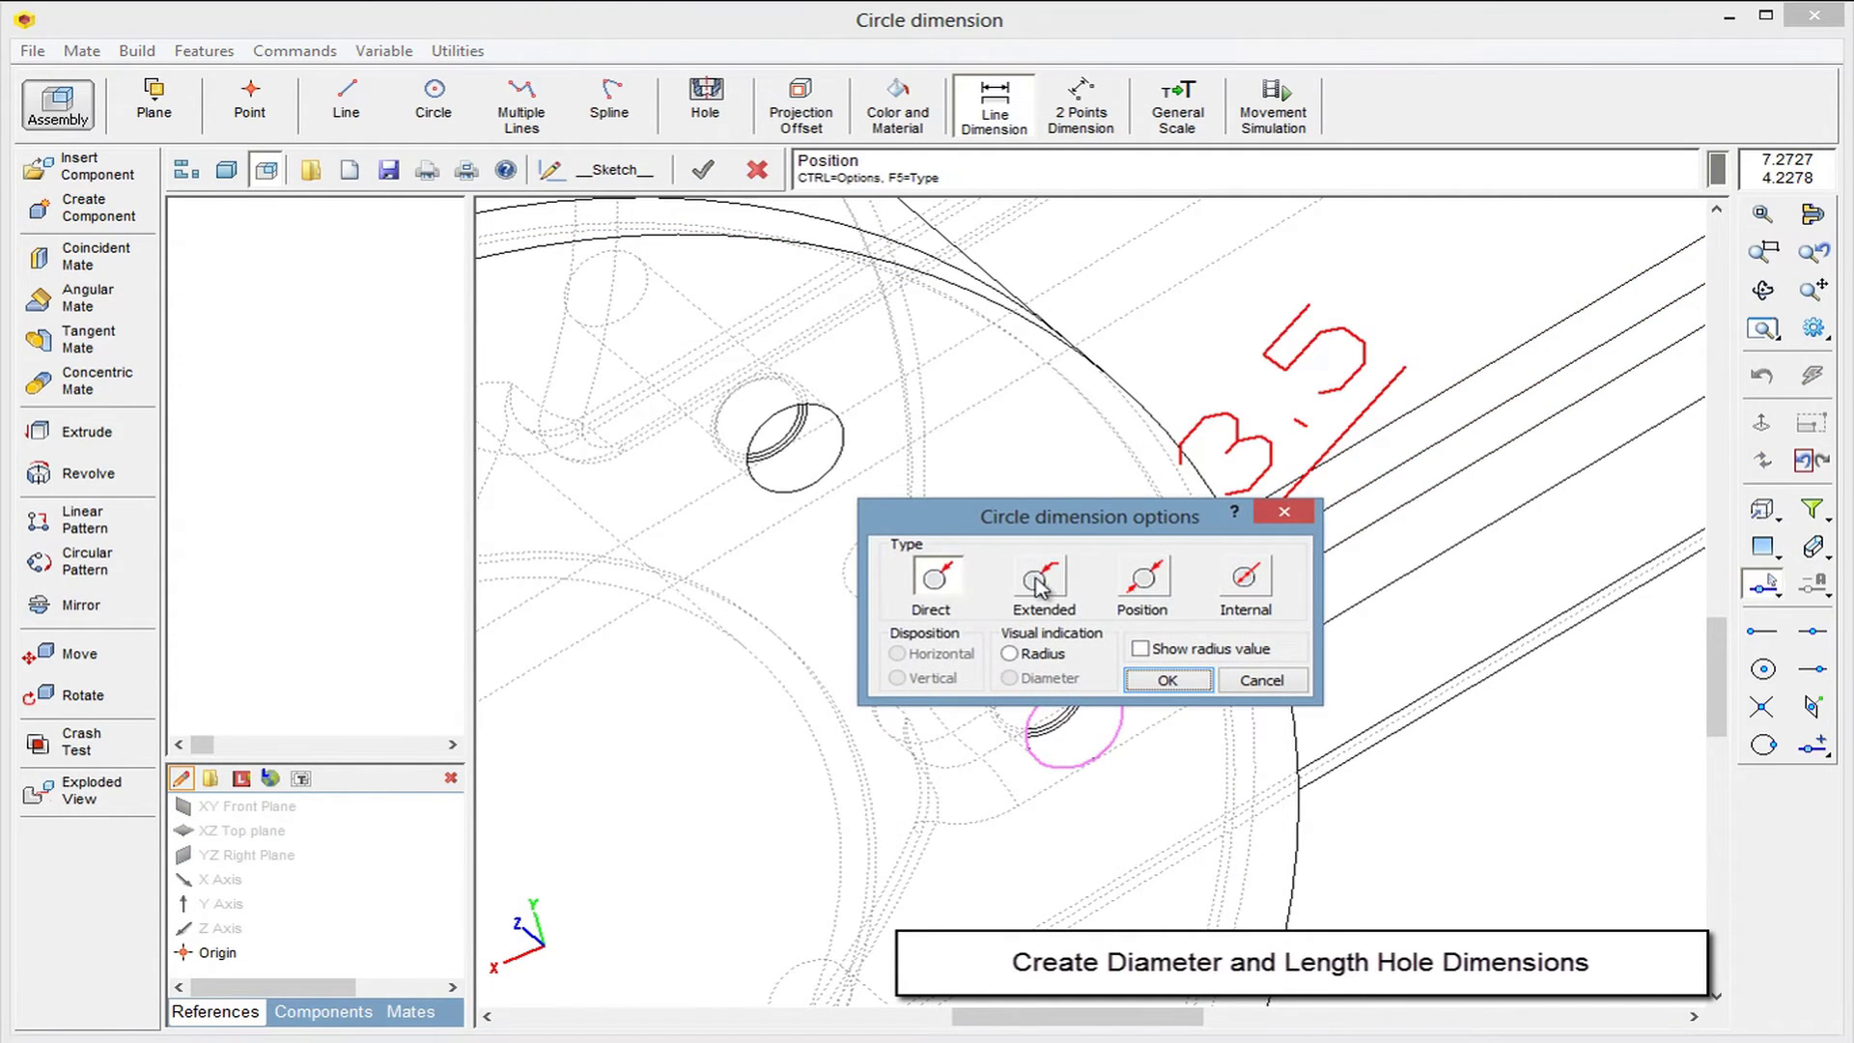
pyautogui.click(1038, 577)
pyautogui.click(1164, 682)
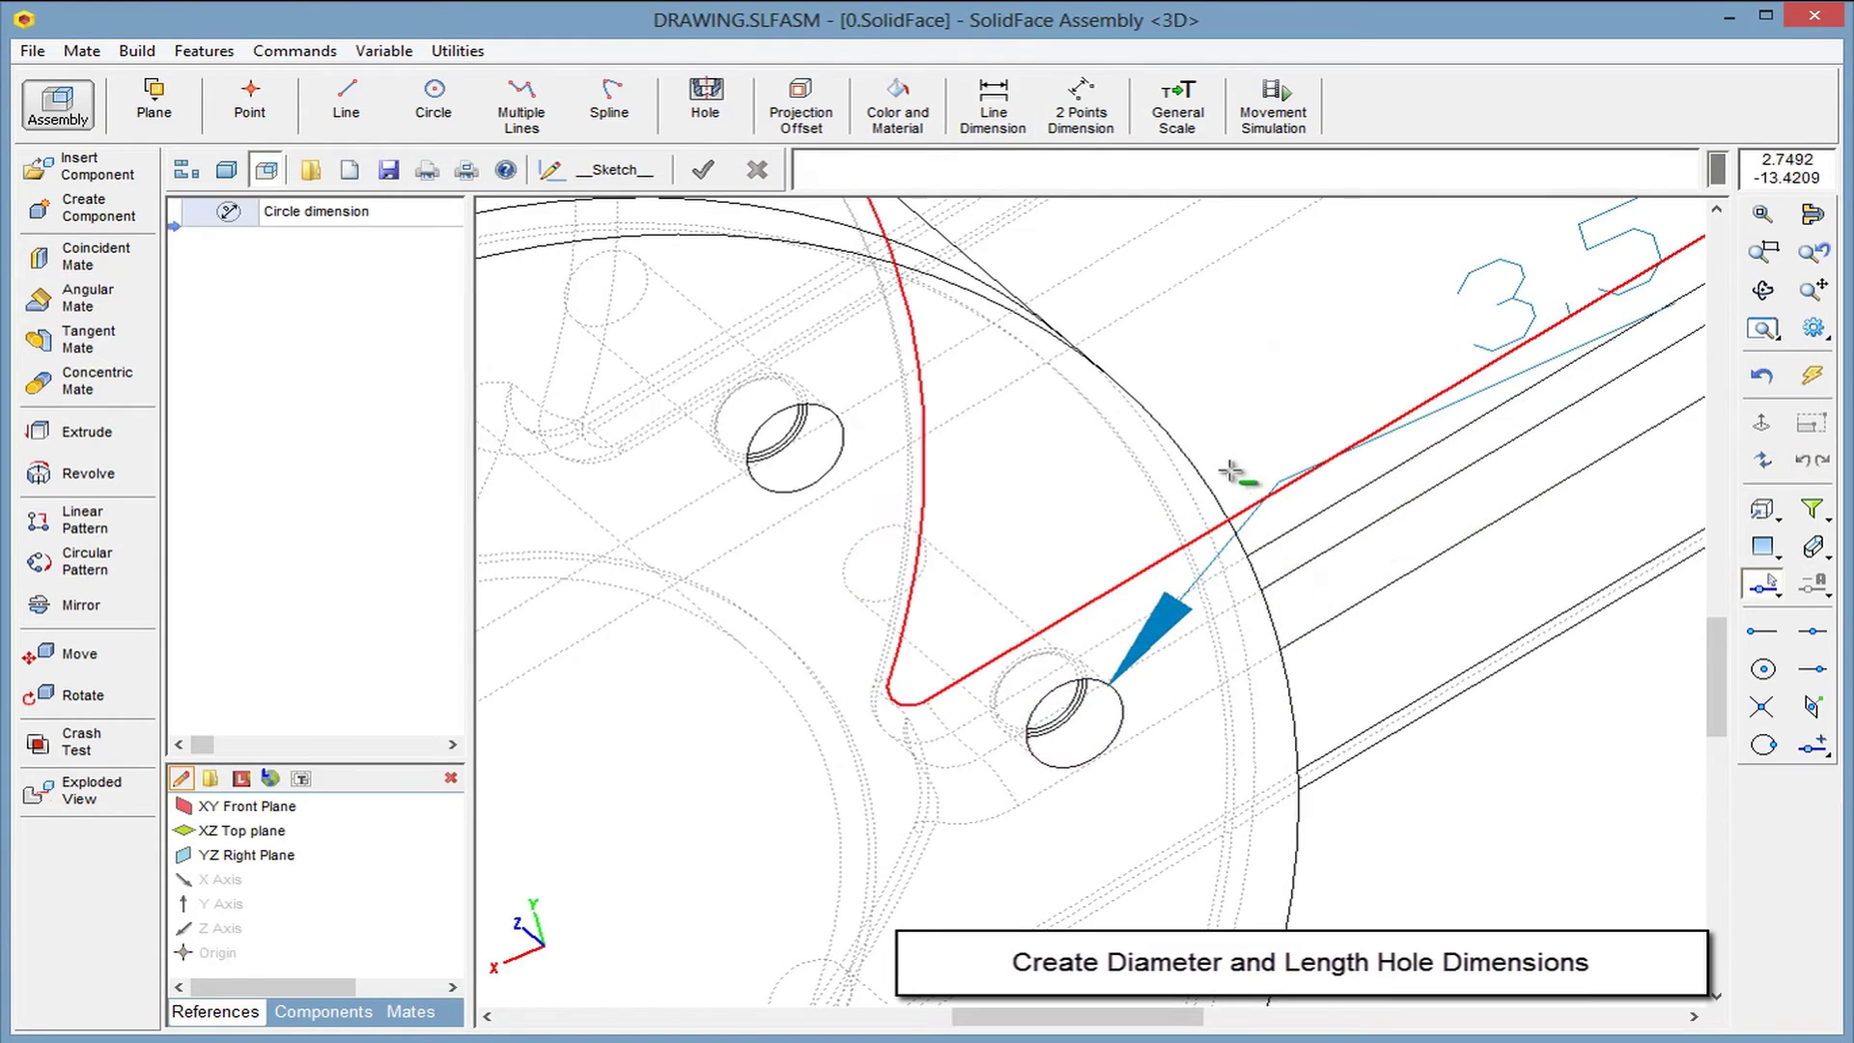
# Add the 15 two-point length dimension across the hole, then show the model shaded
pyautogui.click(1081, 104)
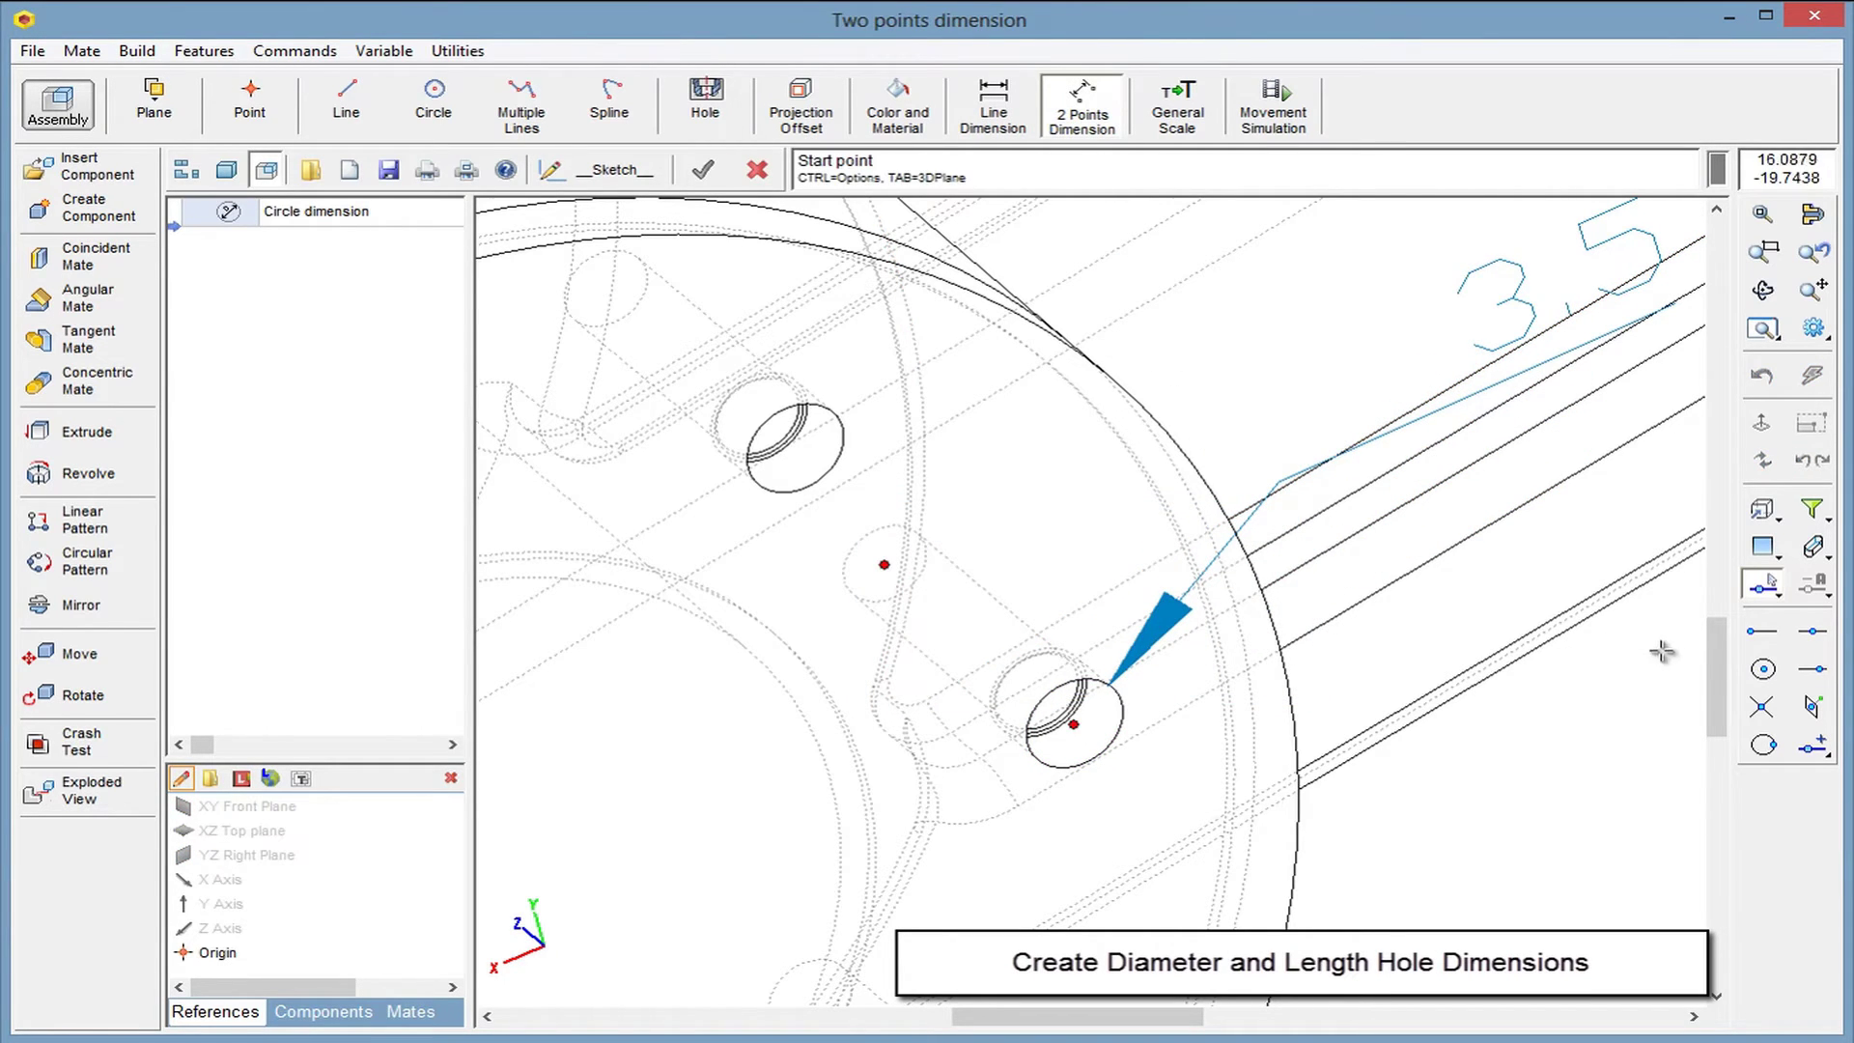
pyautogui.click(1131, 735)
pyautogui.click(1763, 669)
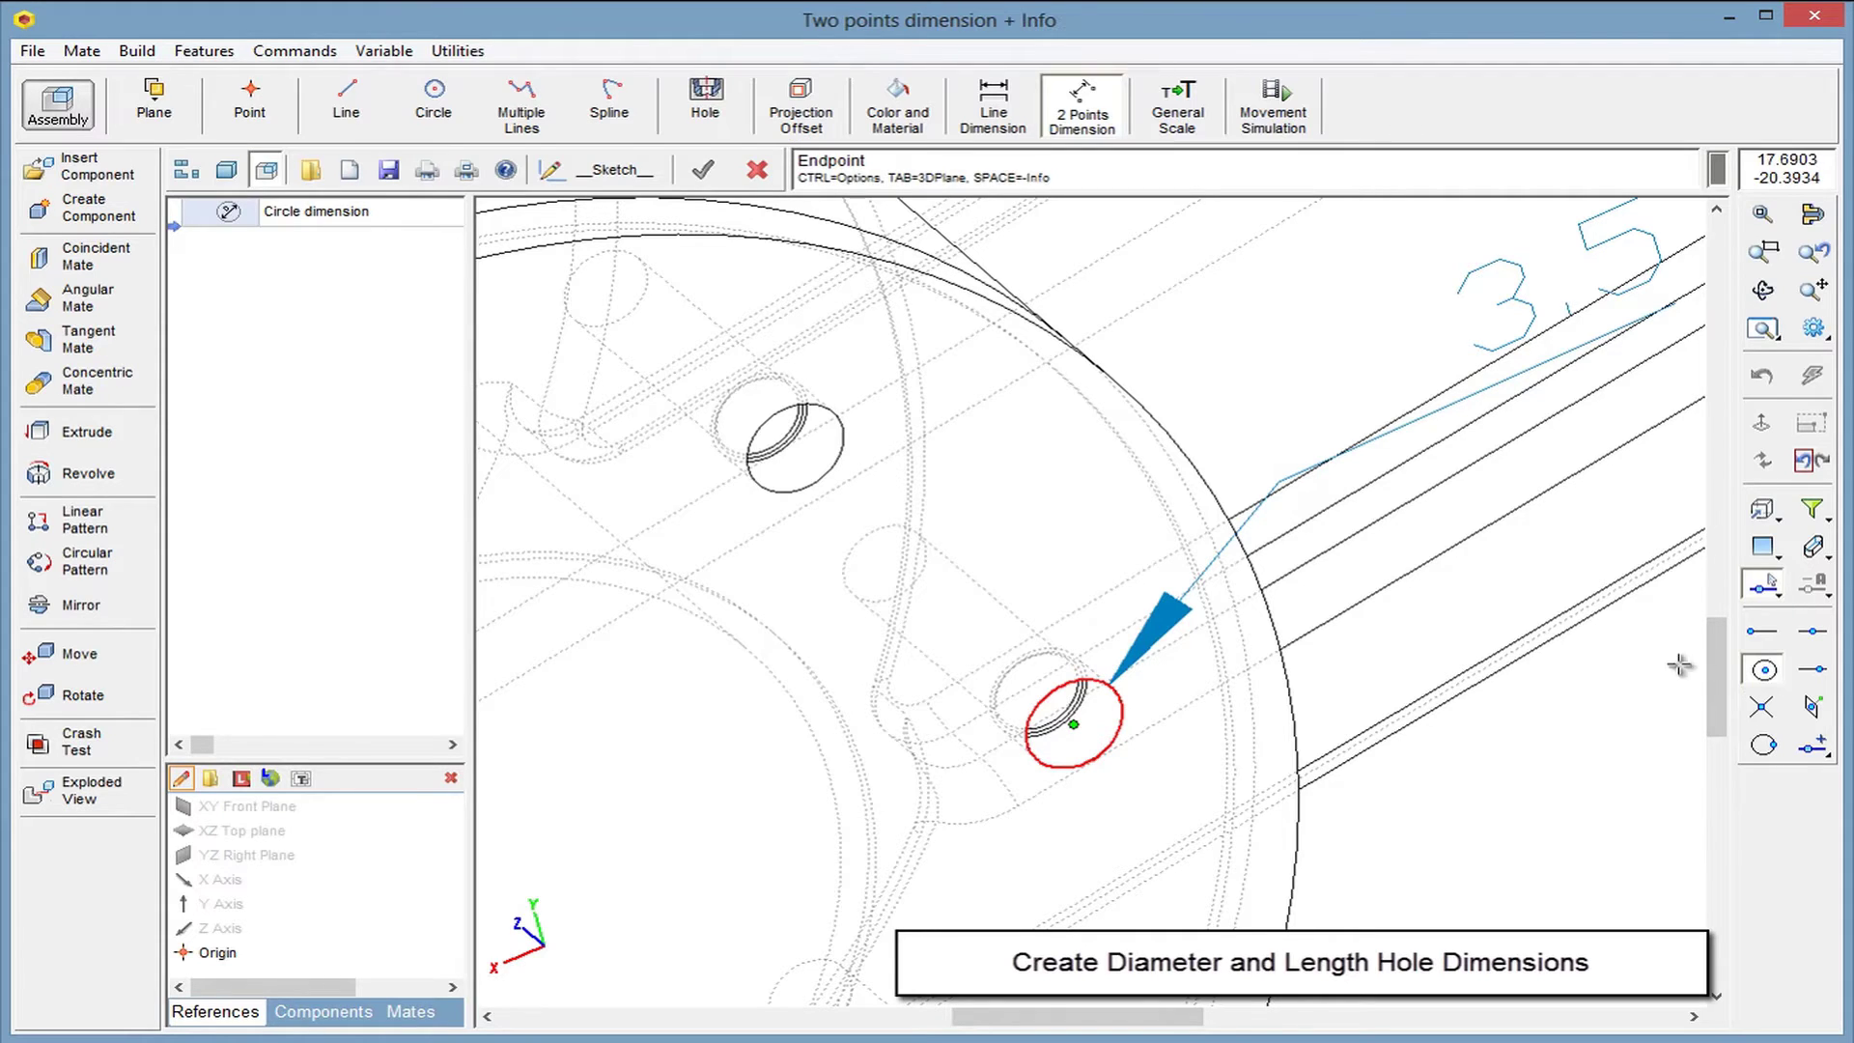
pyautogui.click(858, 546)
pyautogui.click(1371, 512)
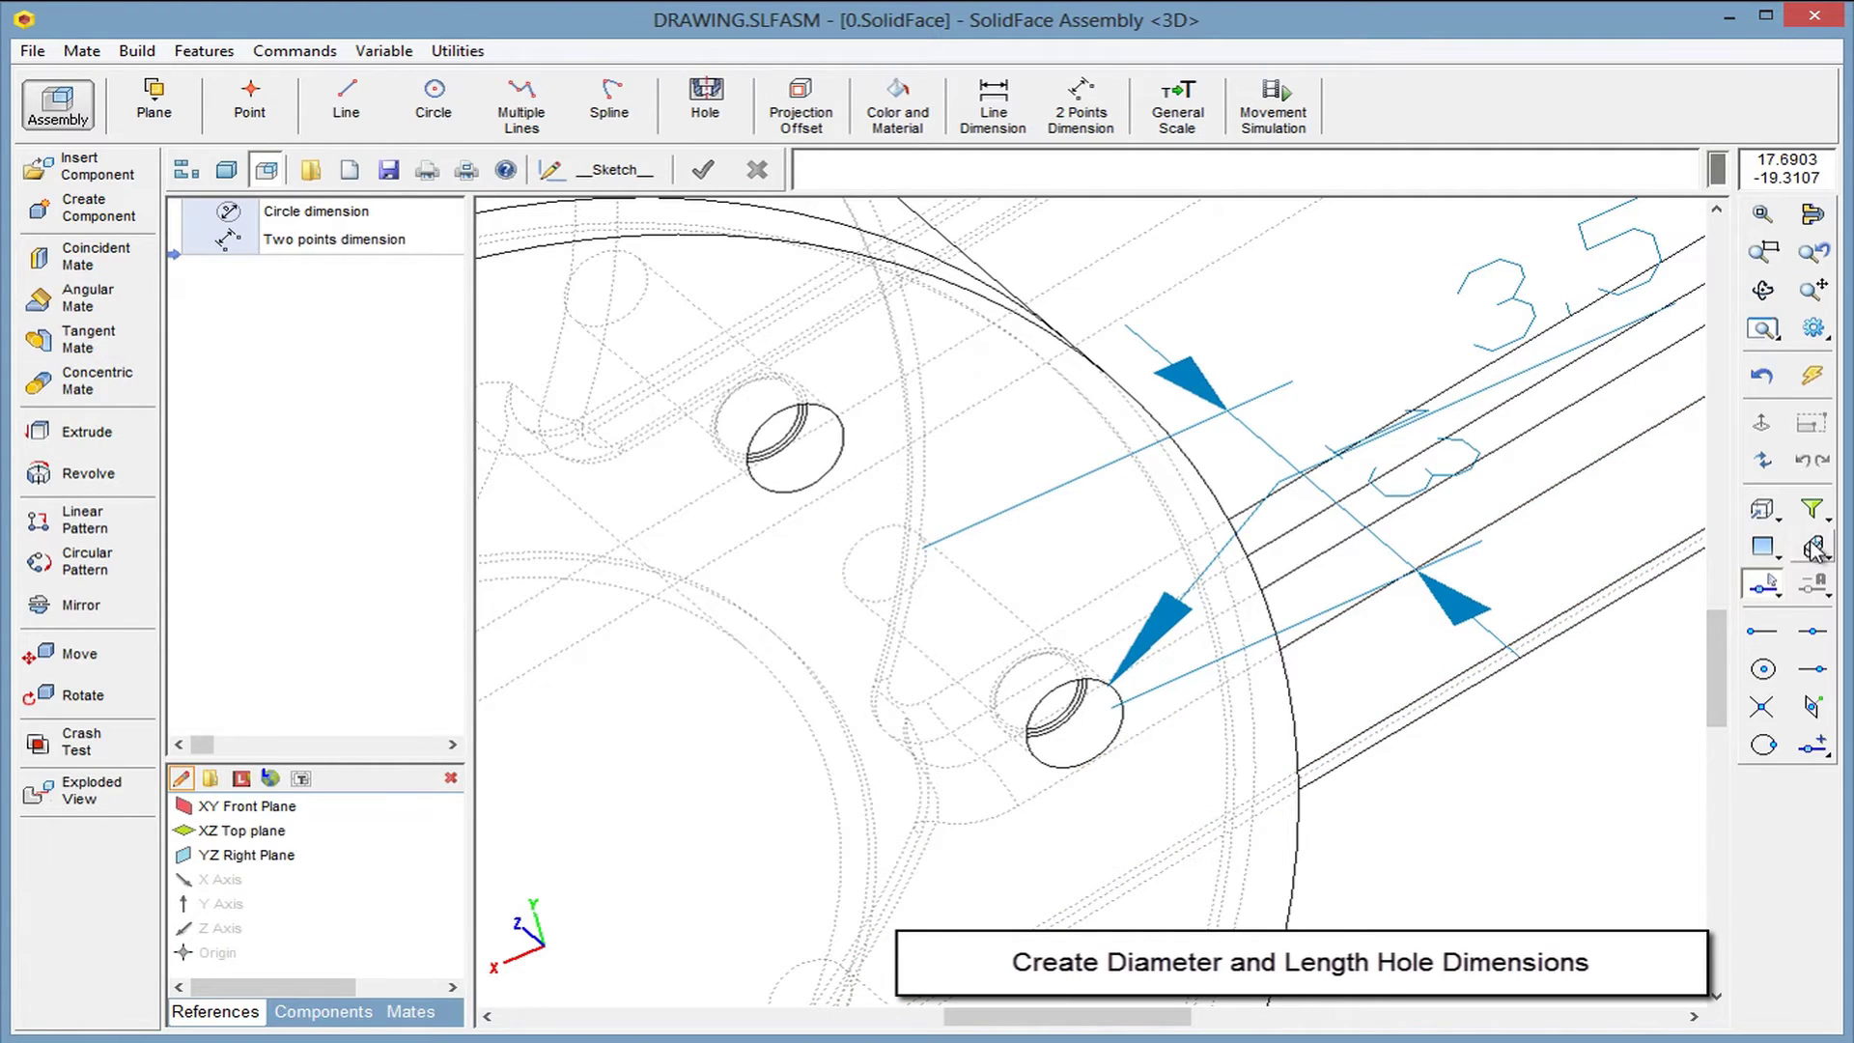
pyautogui.click(1812, 547)
pyautogui.click(1763, 708)
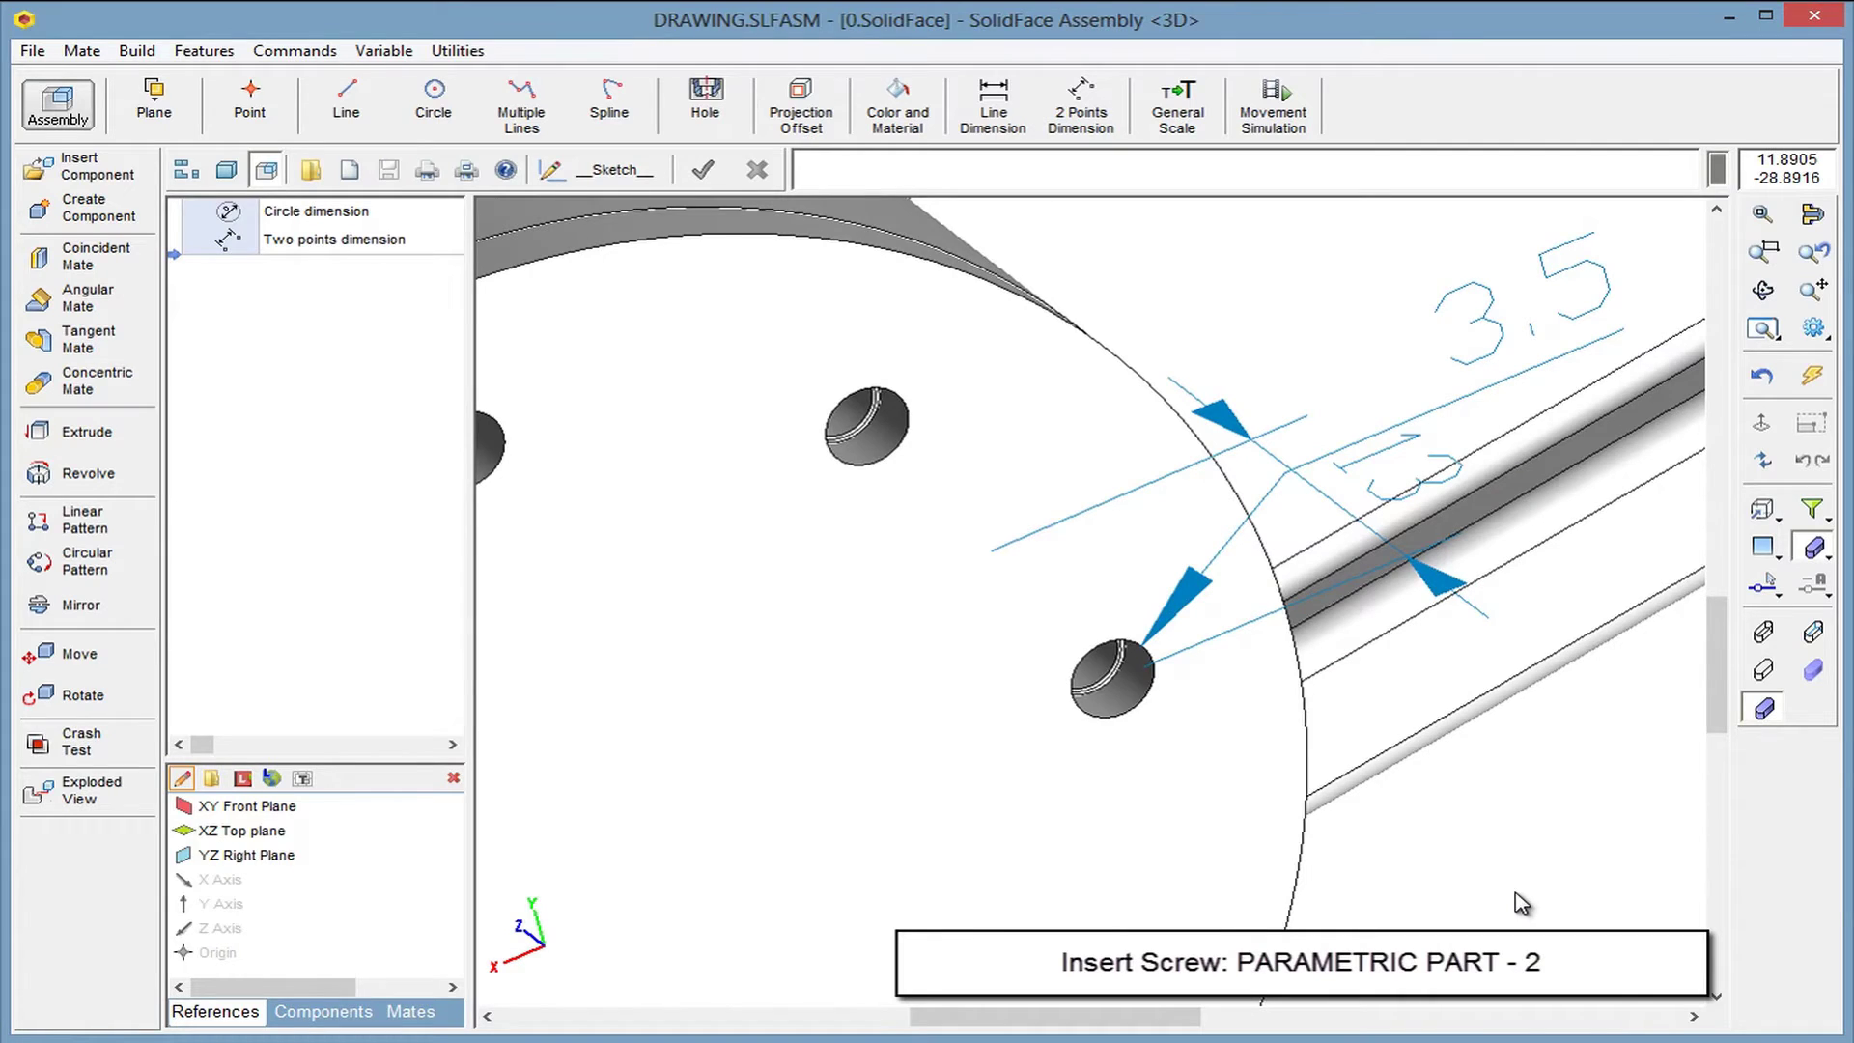
# Insert the PARAMETRIC PART - 2 screw with the large pulley disc as target
pyautogui.click(1176, 804)
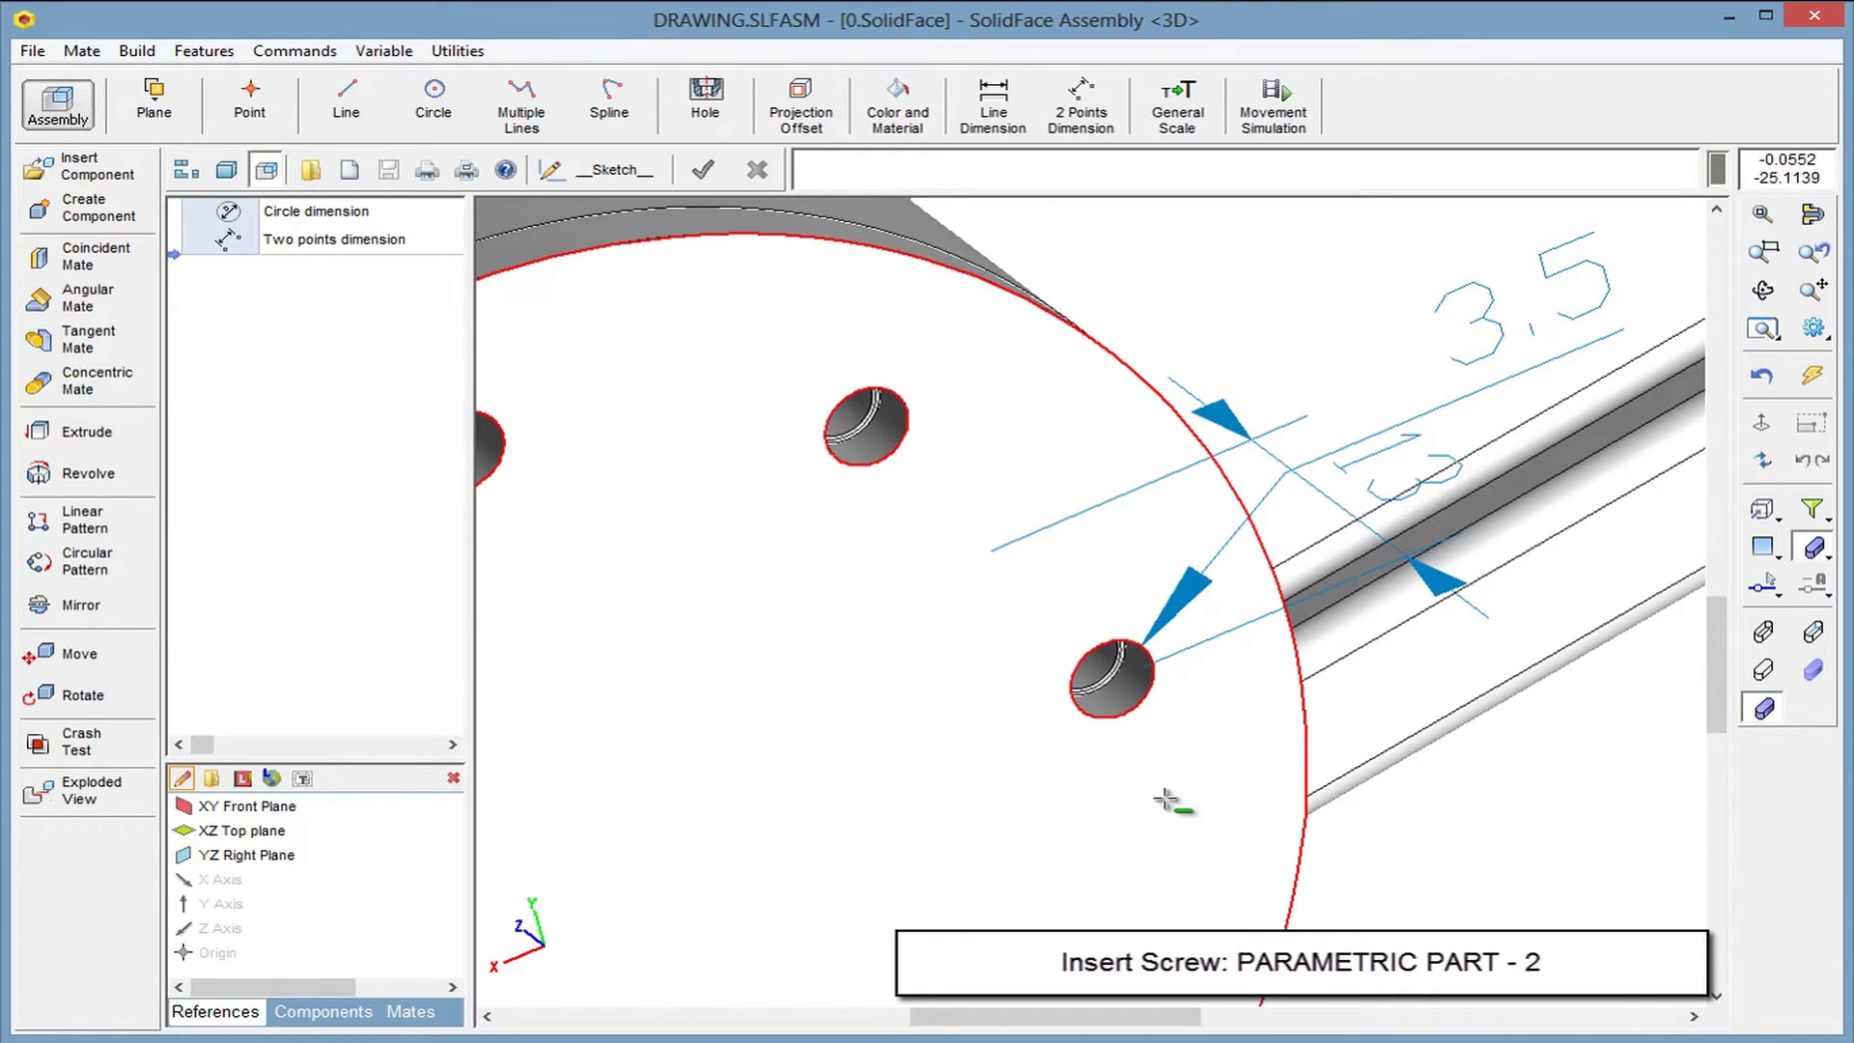
pyautogui.click(110, 184)
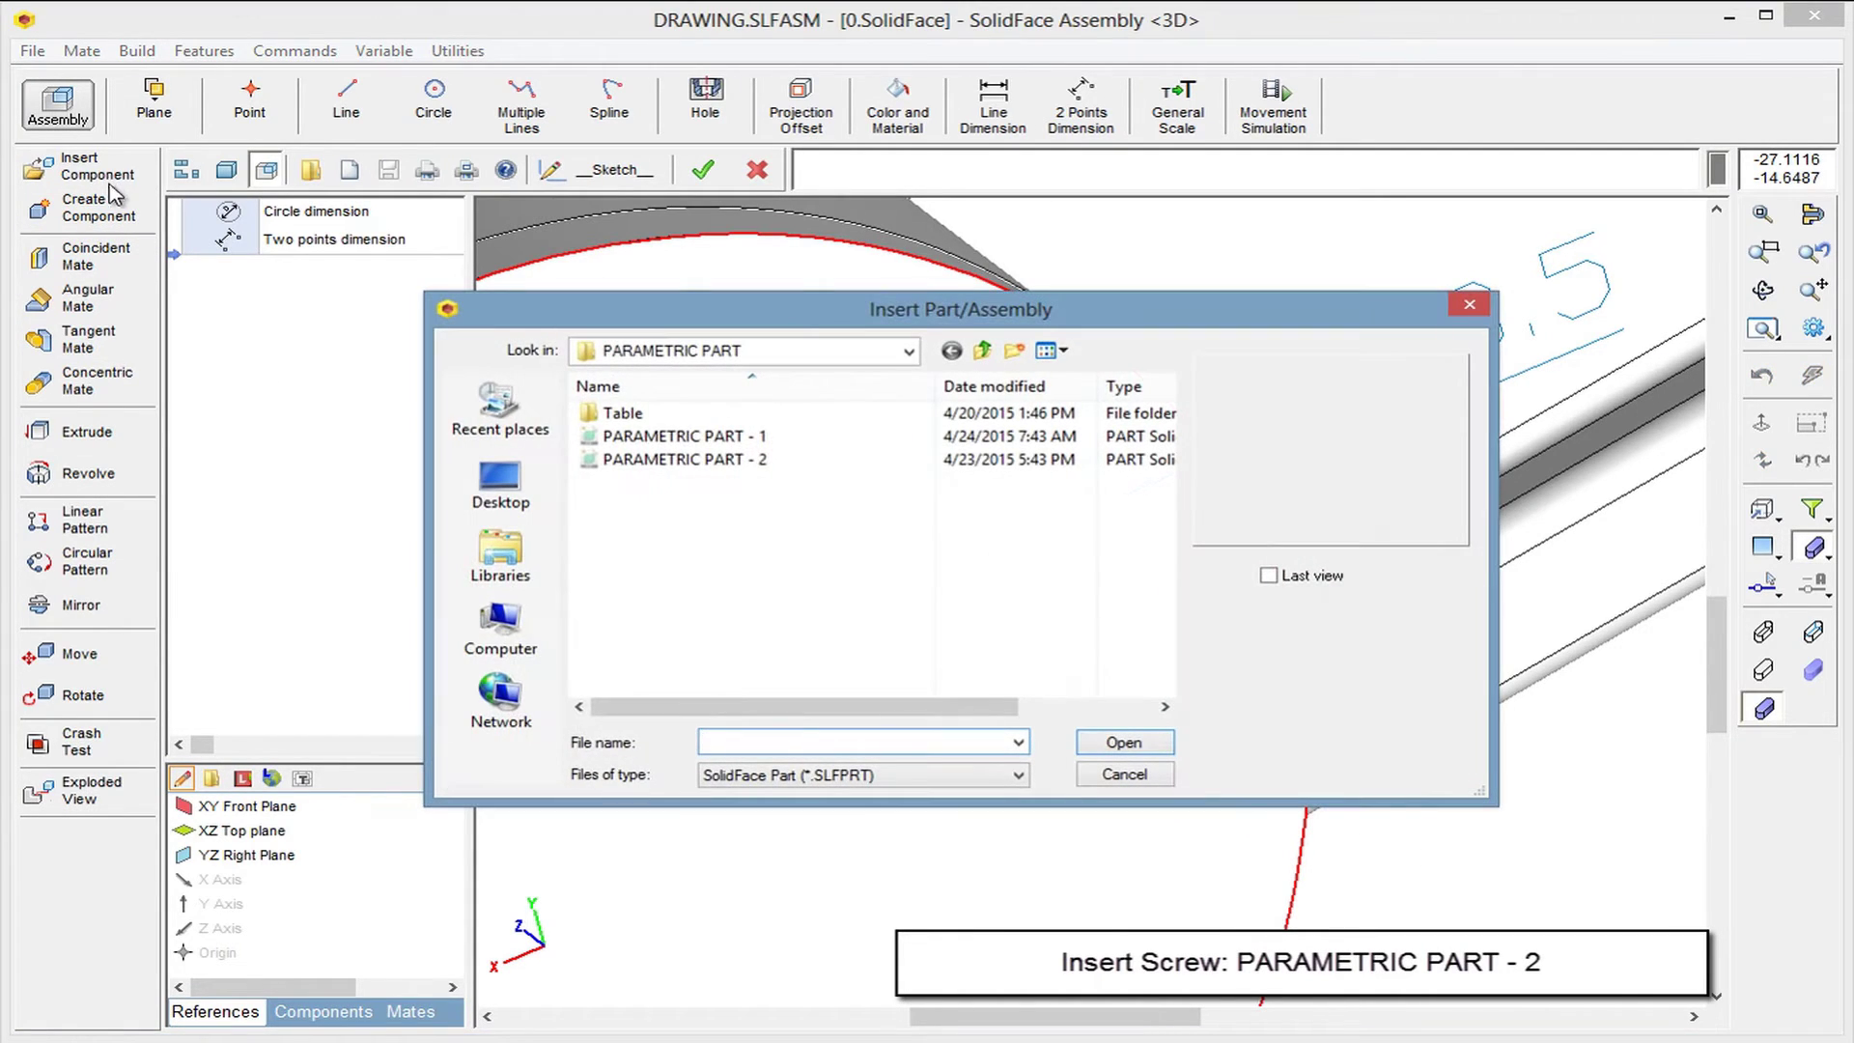
pyautogui.click(670, 461)
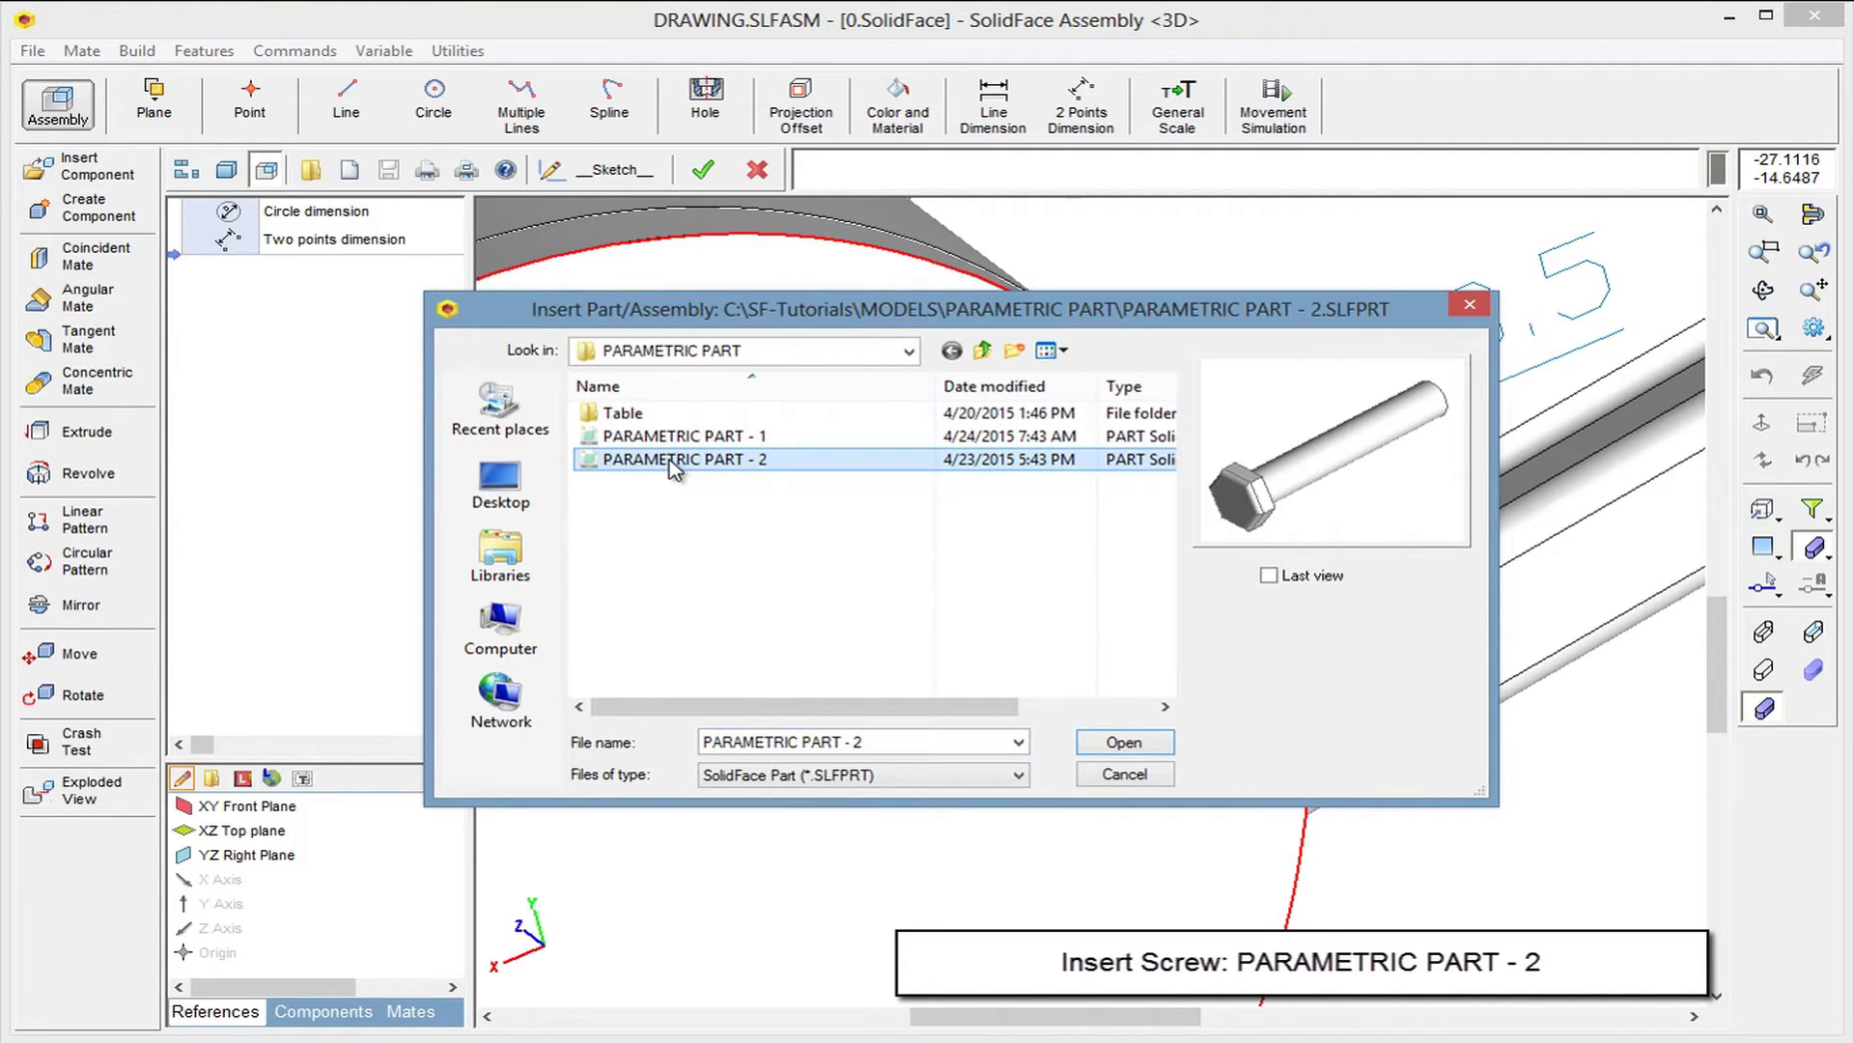
pyautogui.click(1123, 743)
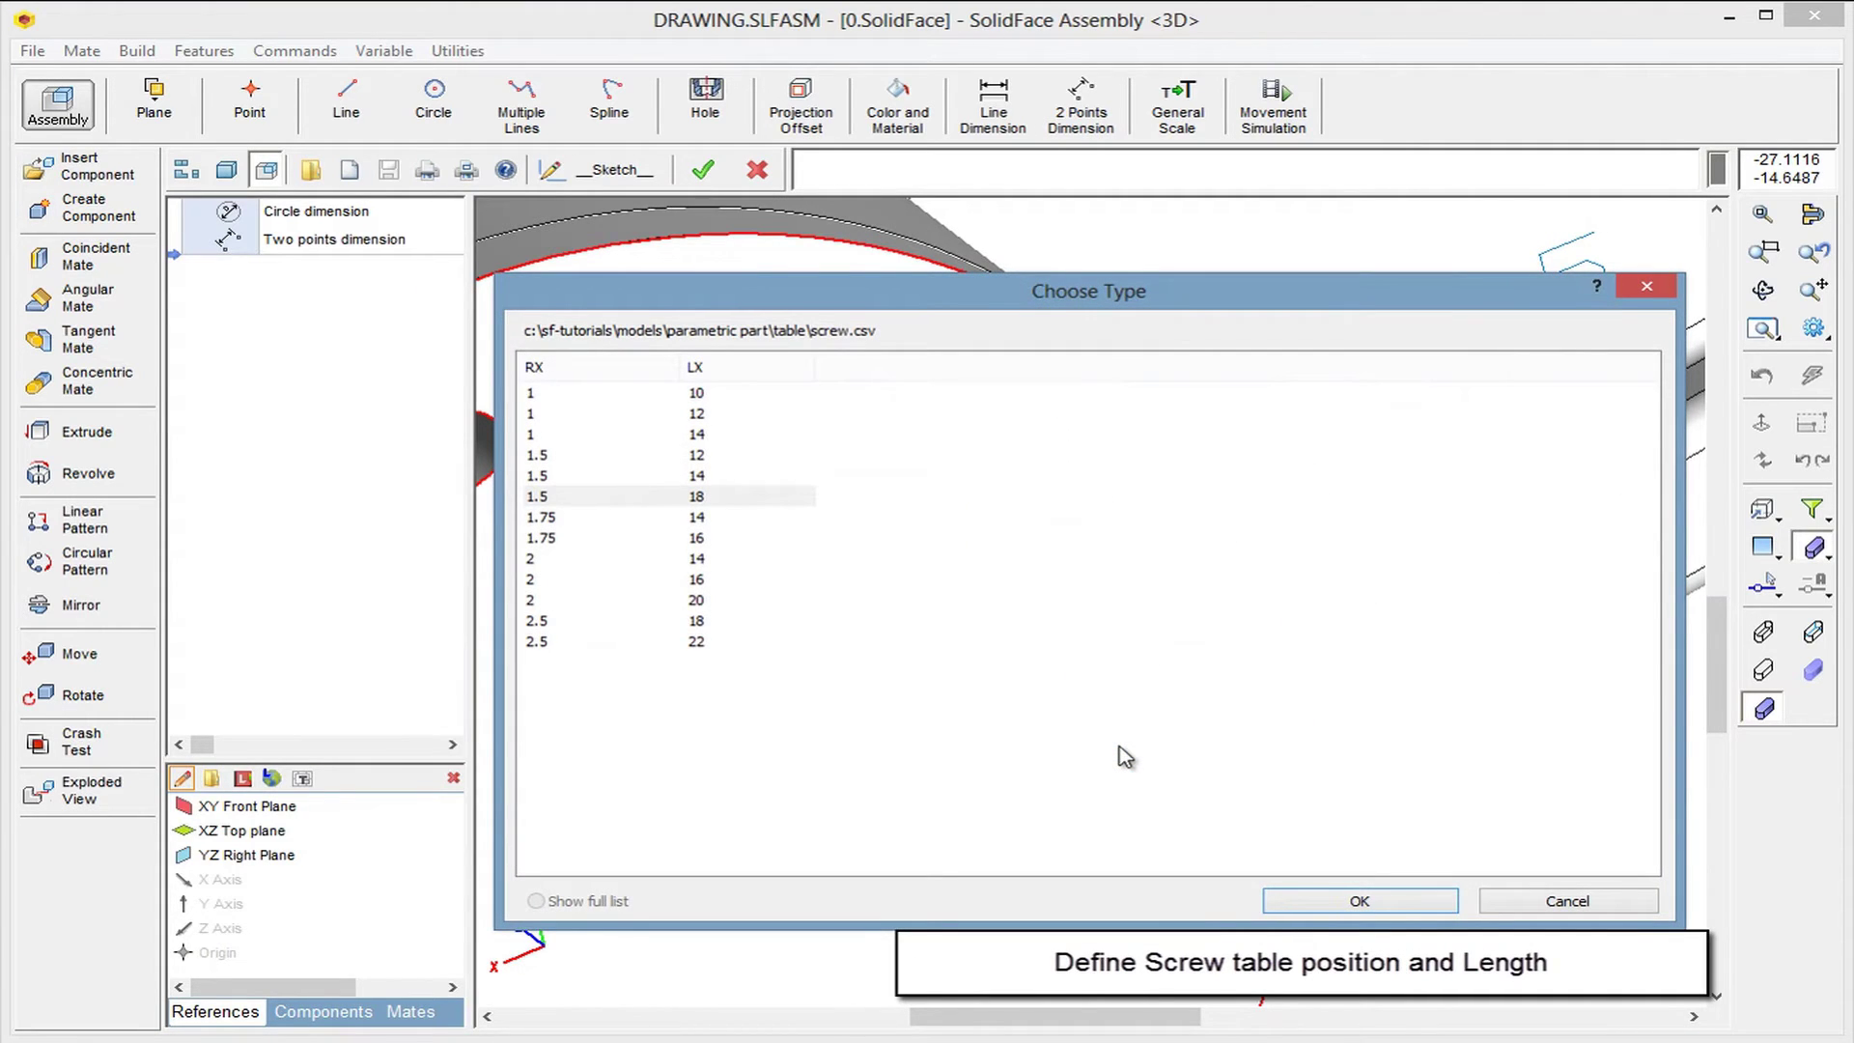
# Choose the 1.75 / 14 screw type and change its length to 13
pyautogui.click(695, 517)
pyautogui.click(1354, 909)
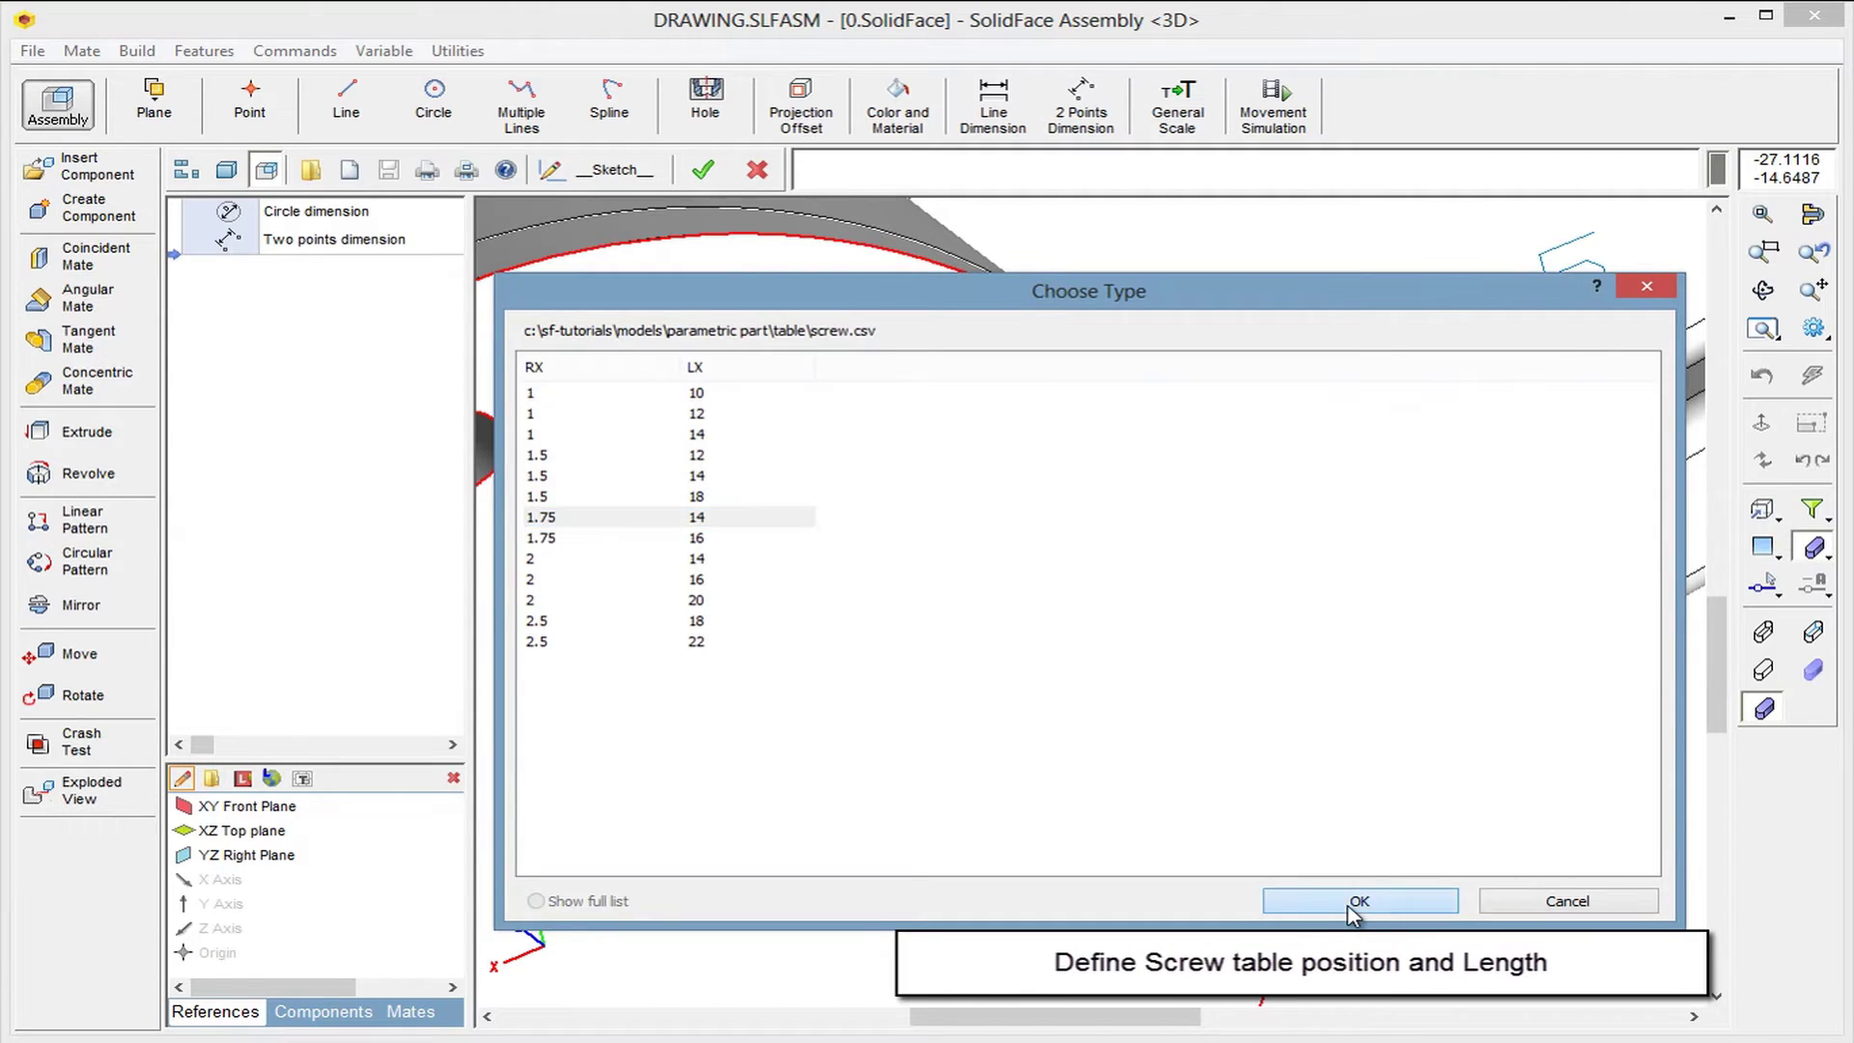
pyautogui.write('13')
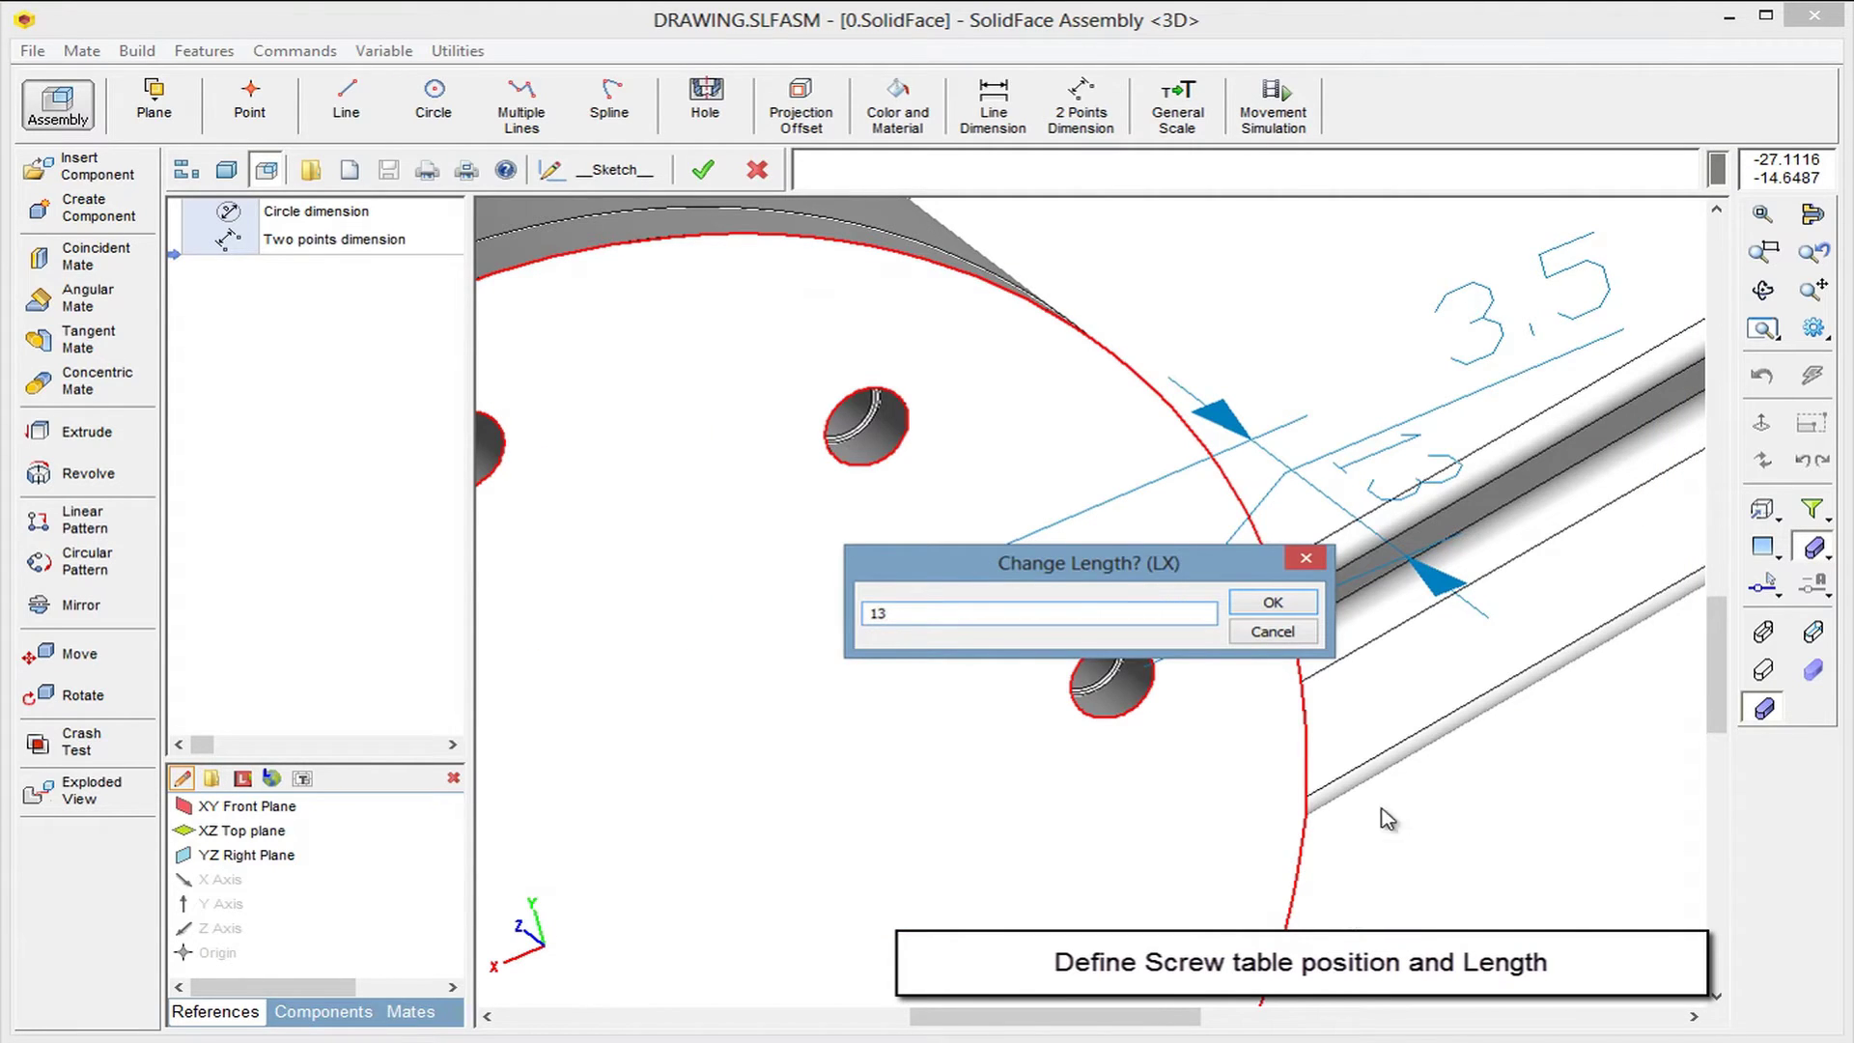
pyautogui.click(1273, 602)
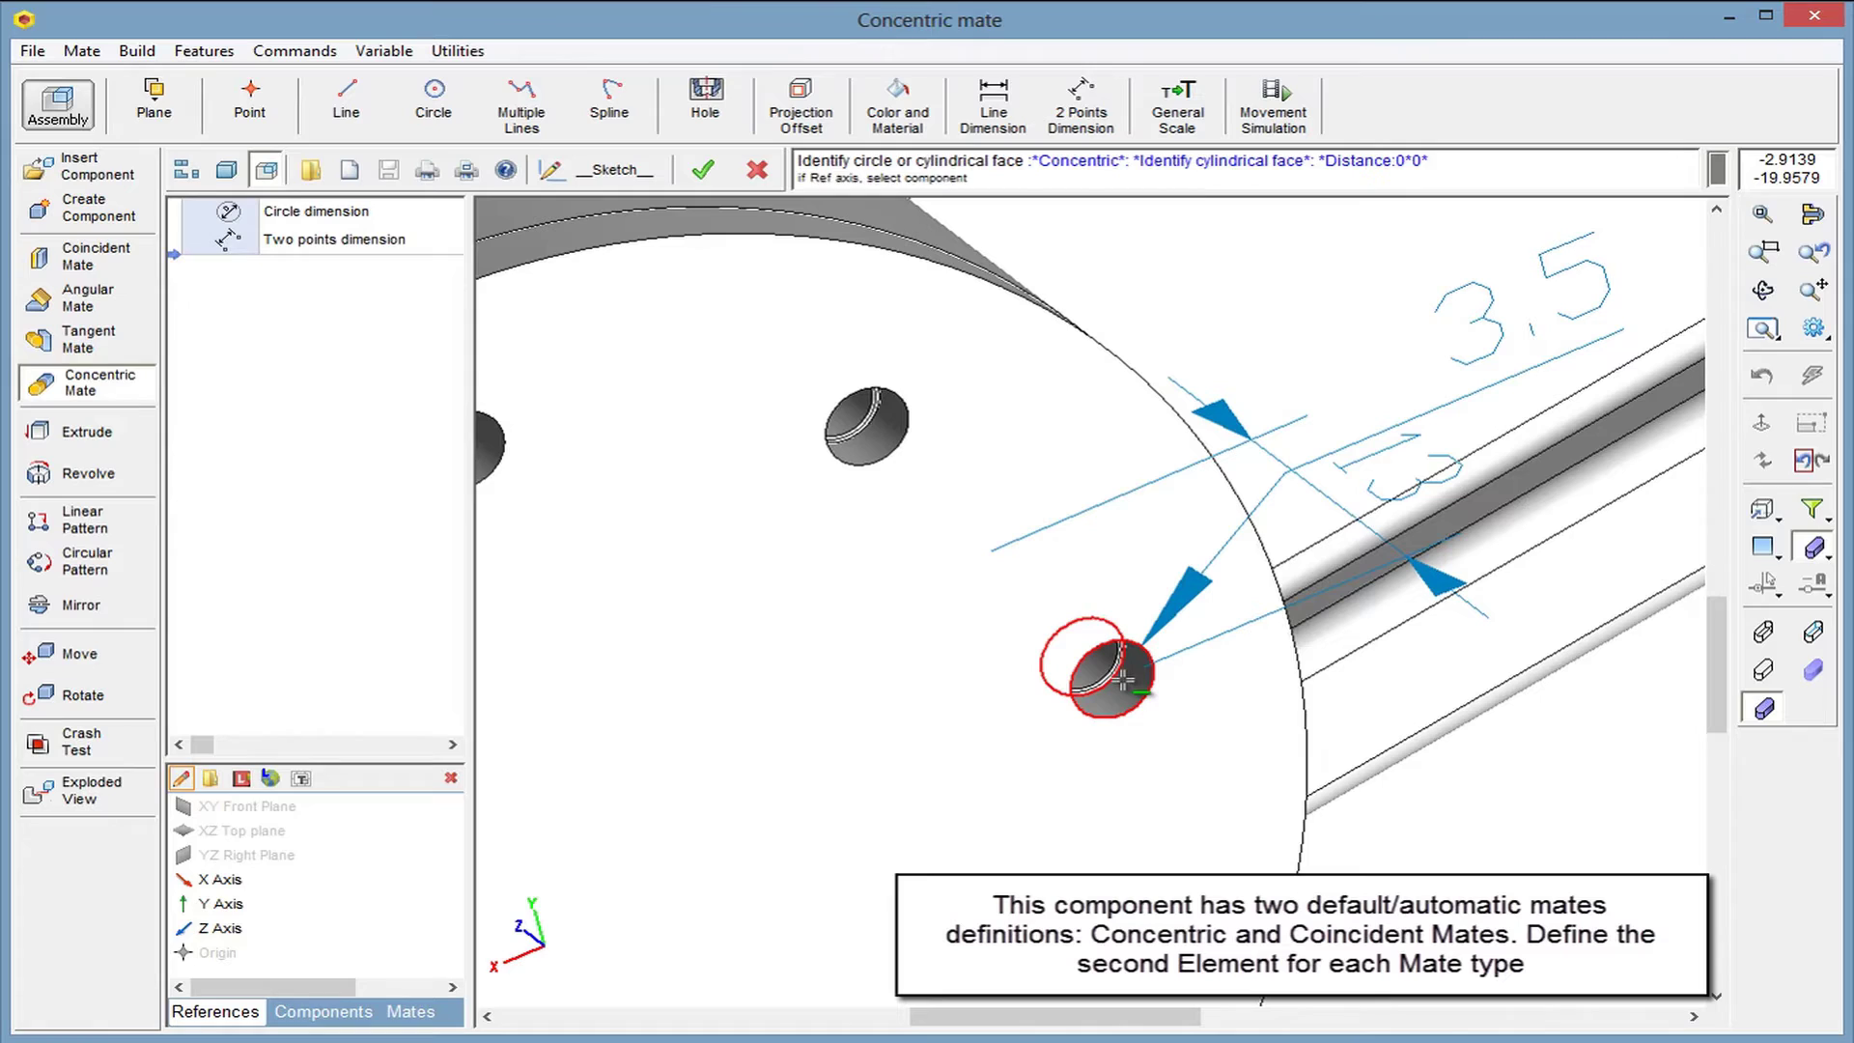
# Mate the screw concentric to the lower hole and flush on the disc, then view wireframe from front
pyautogui.click(1123, 681)
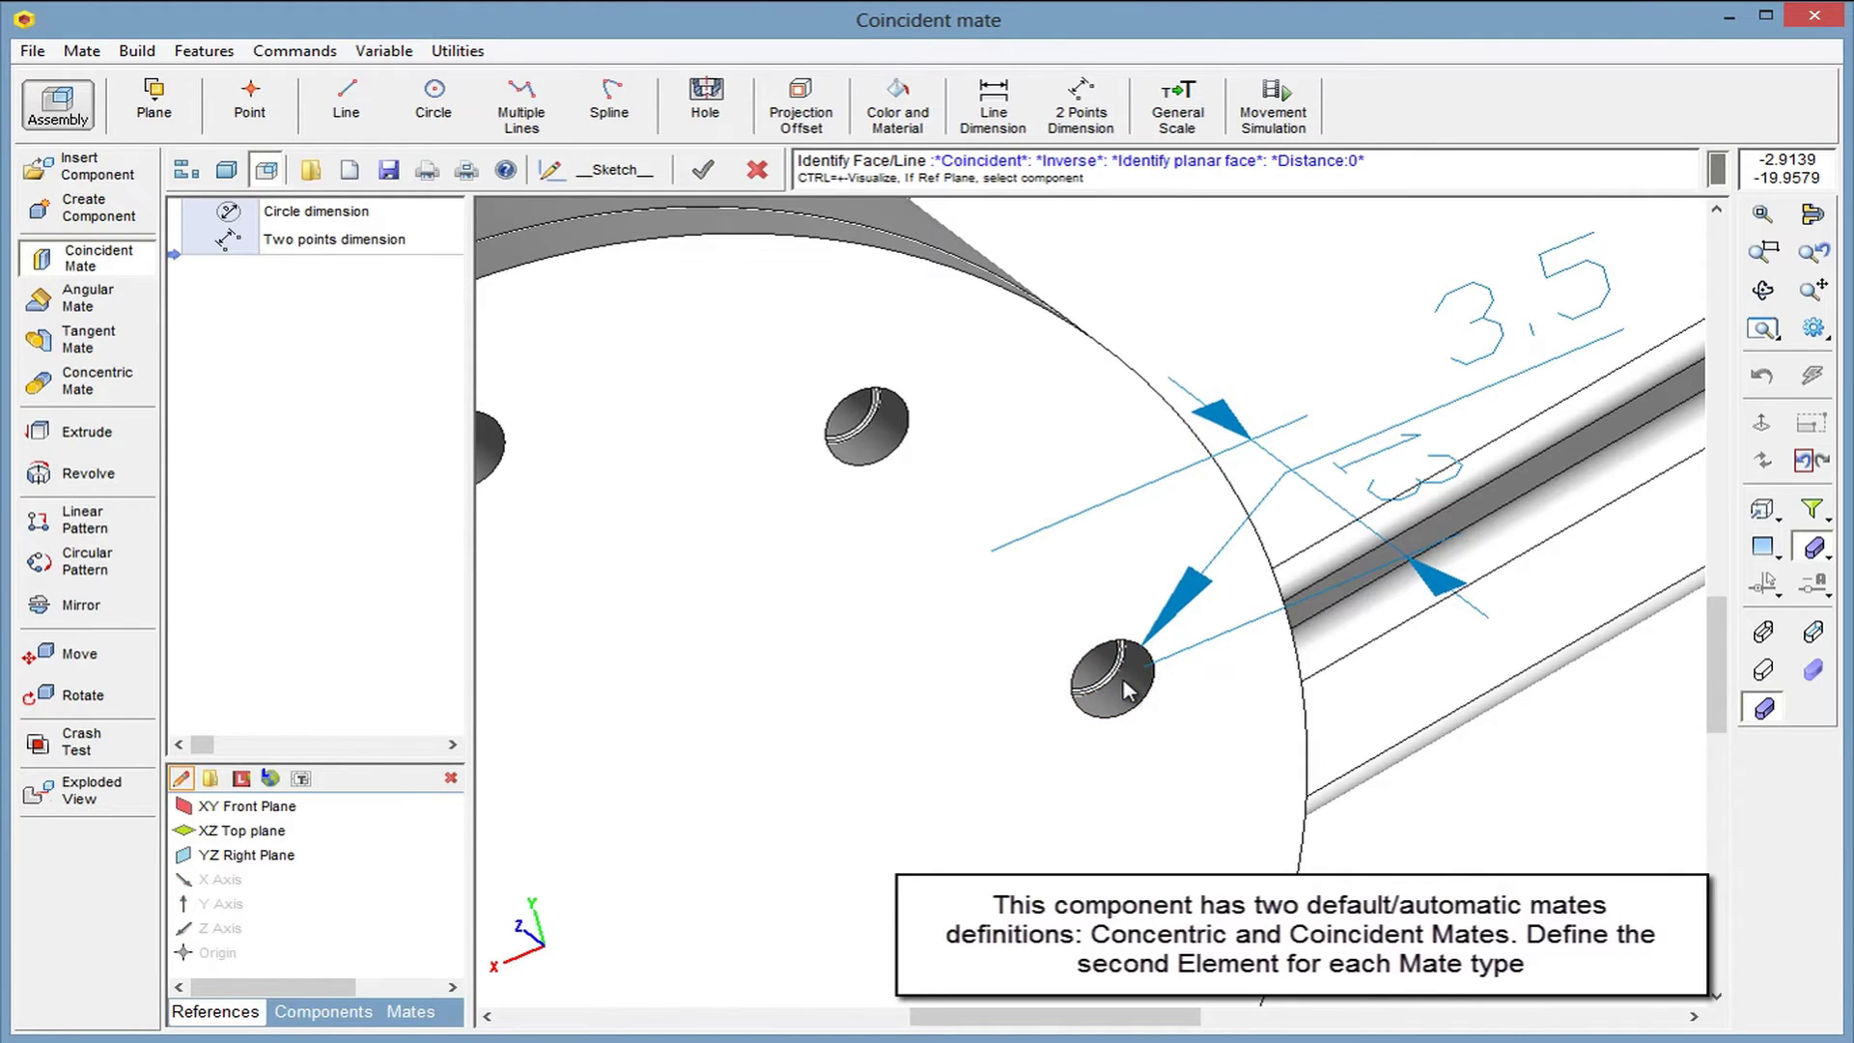
pyautogui.click(1095, 577)
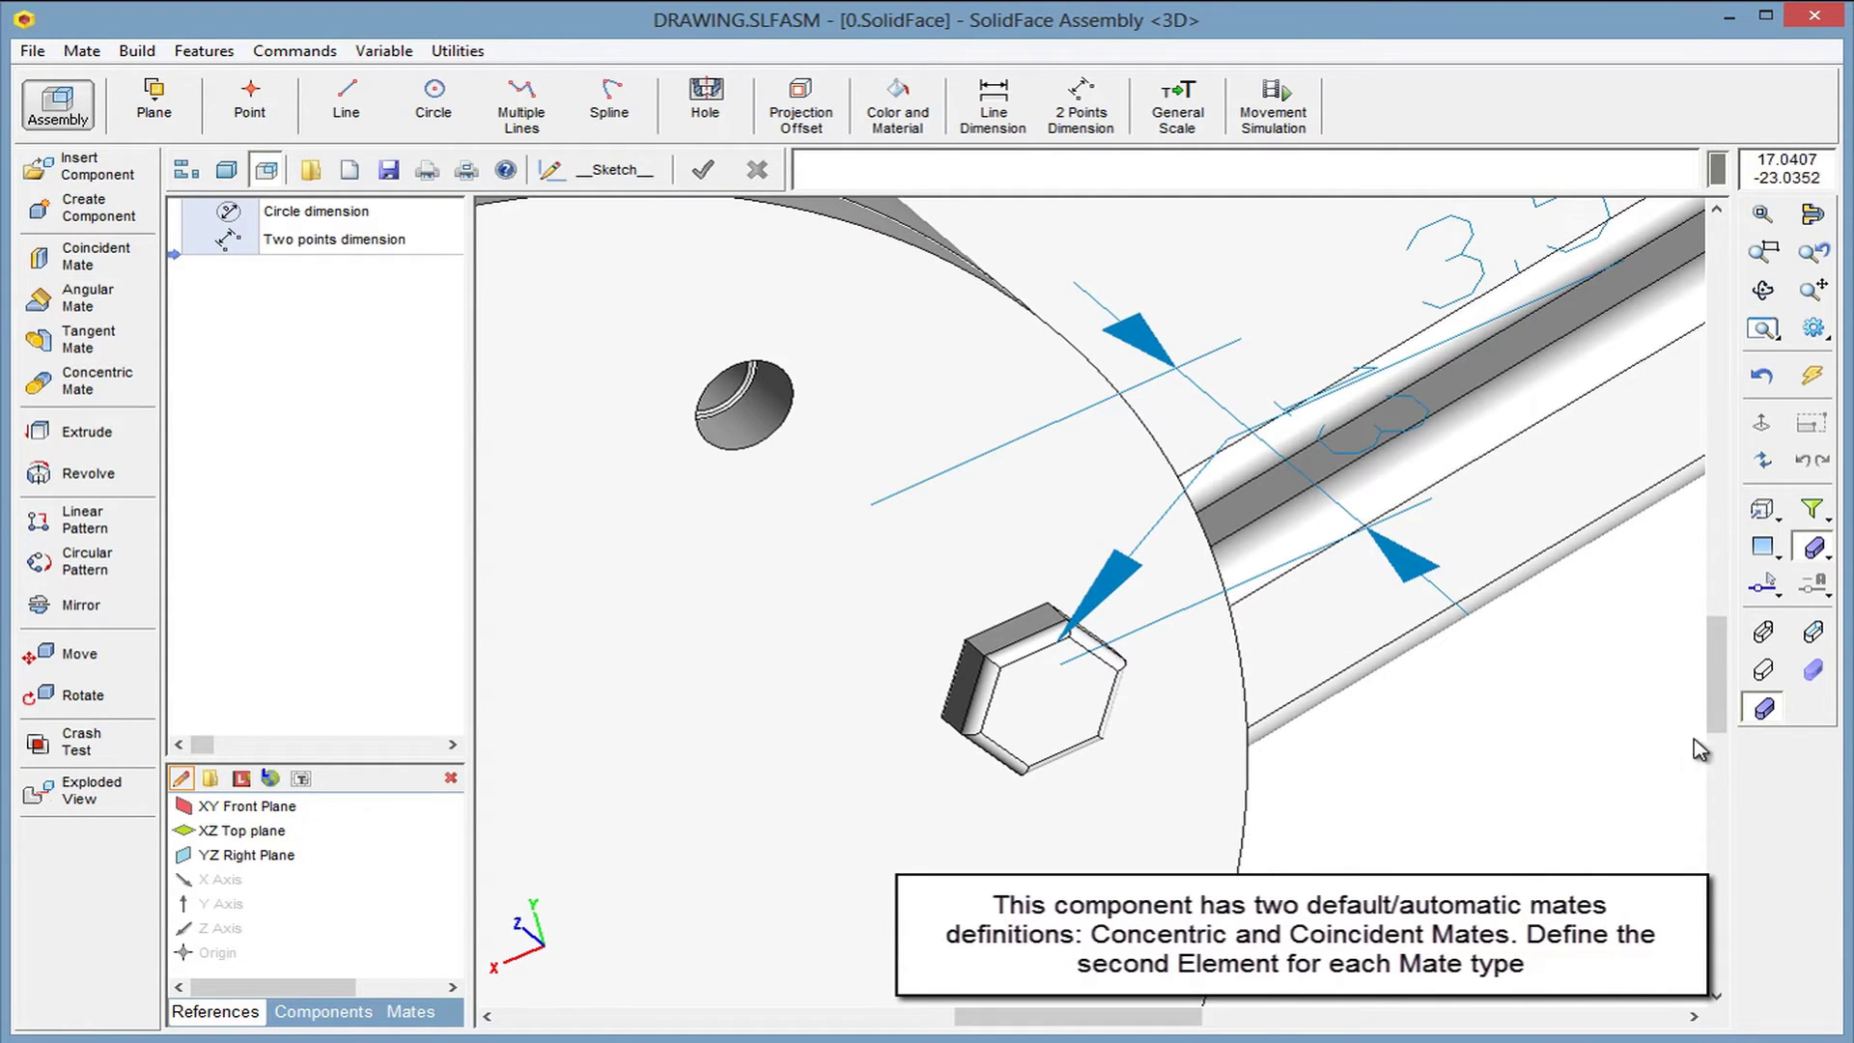
pyautogui.click(1816, 636)
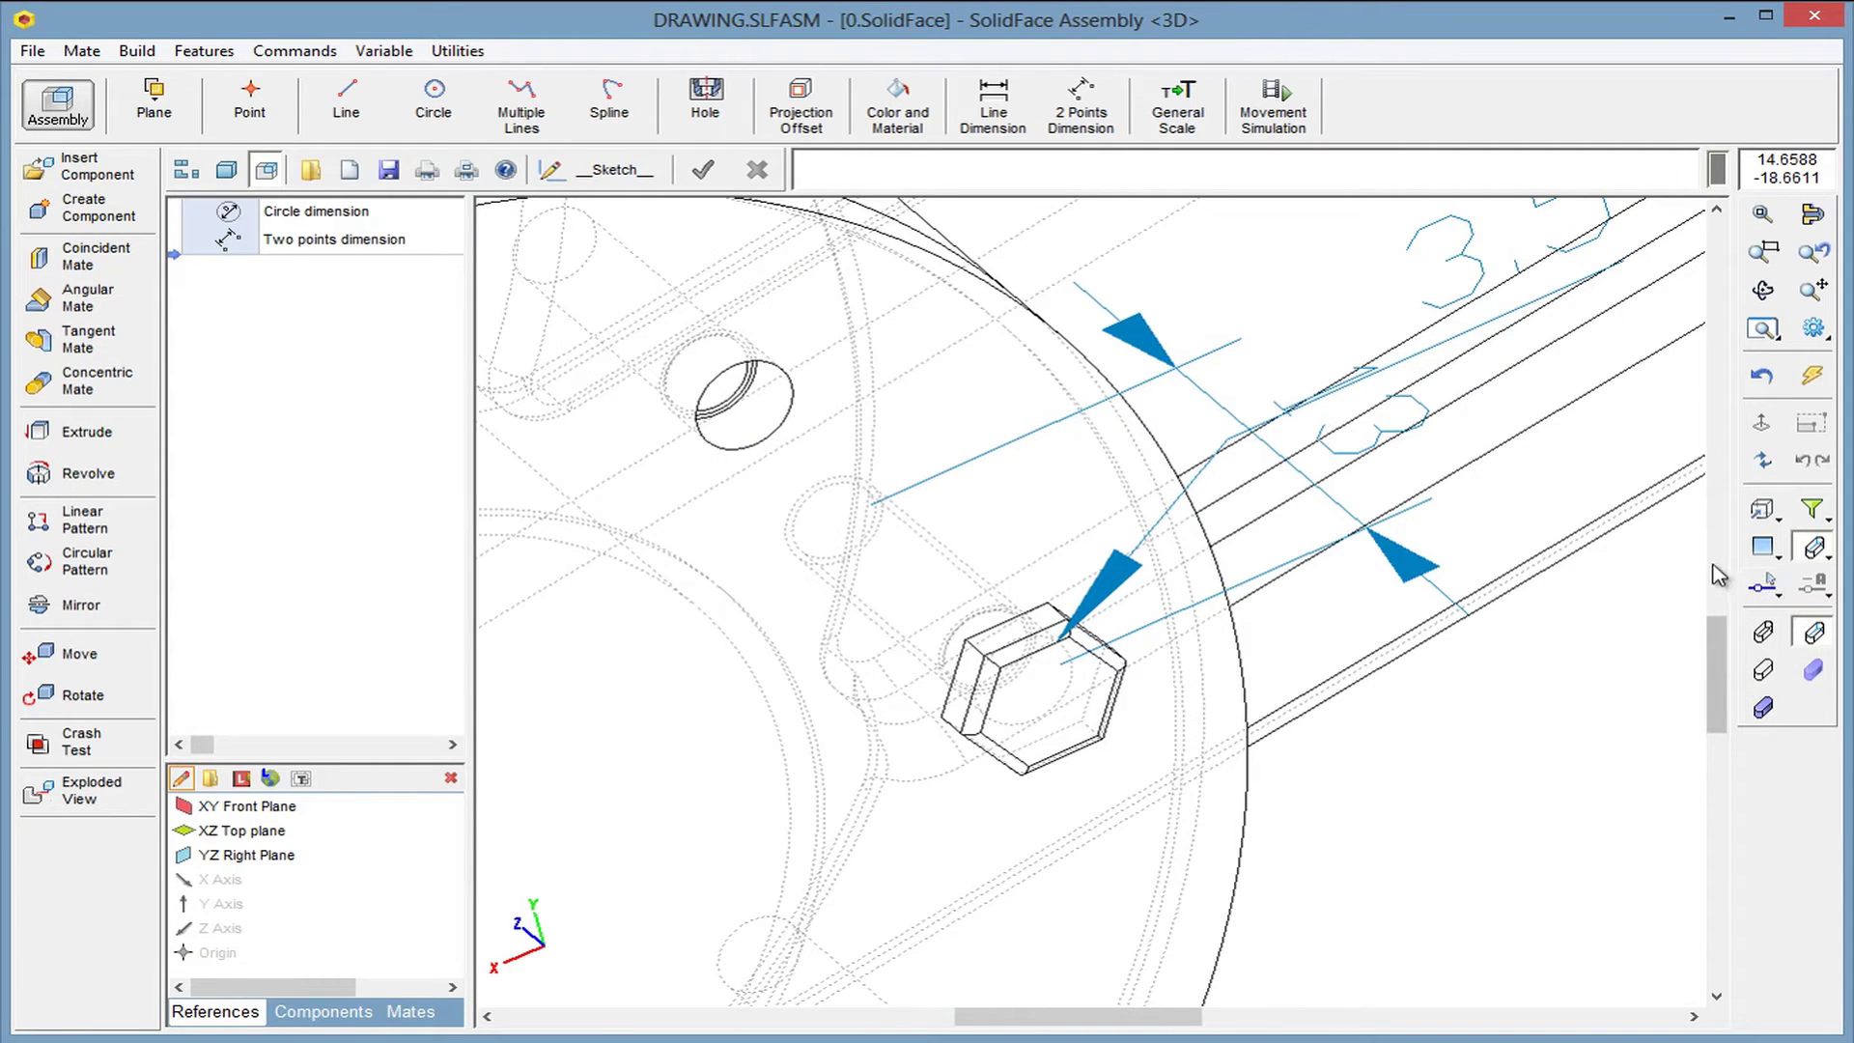
pyautogui.click(1764, 512)
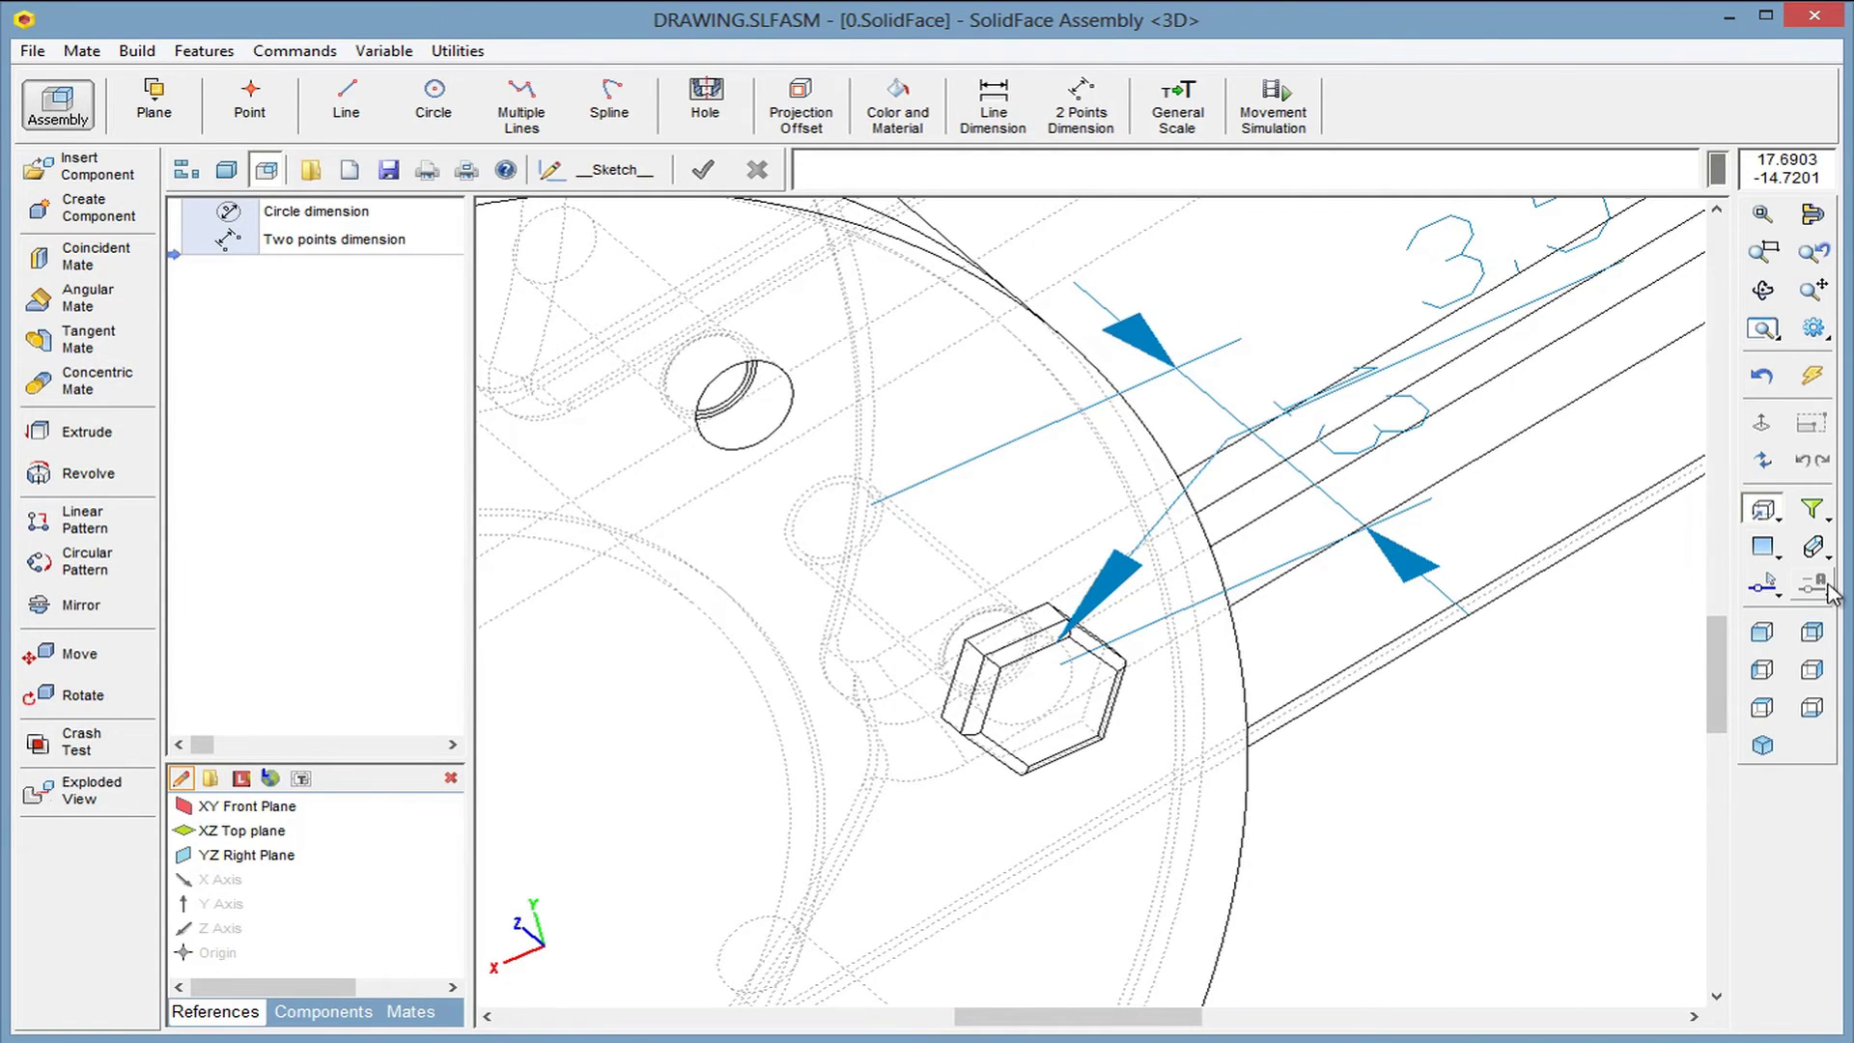
pyautogui.click(1812, 632)
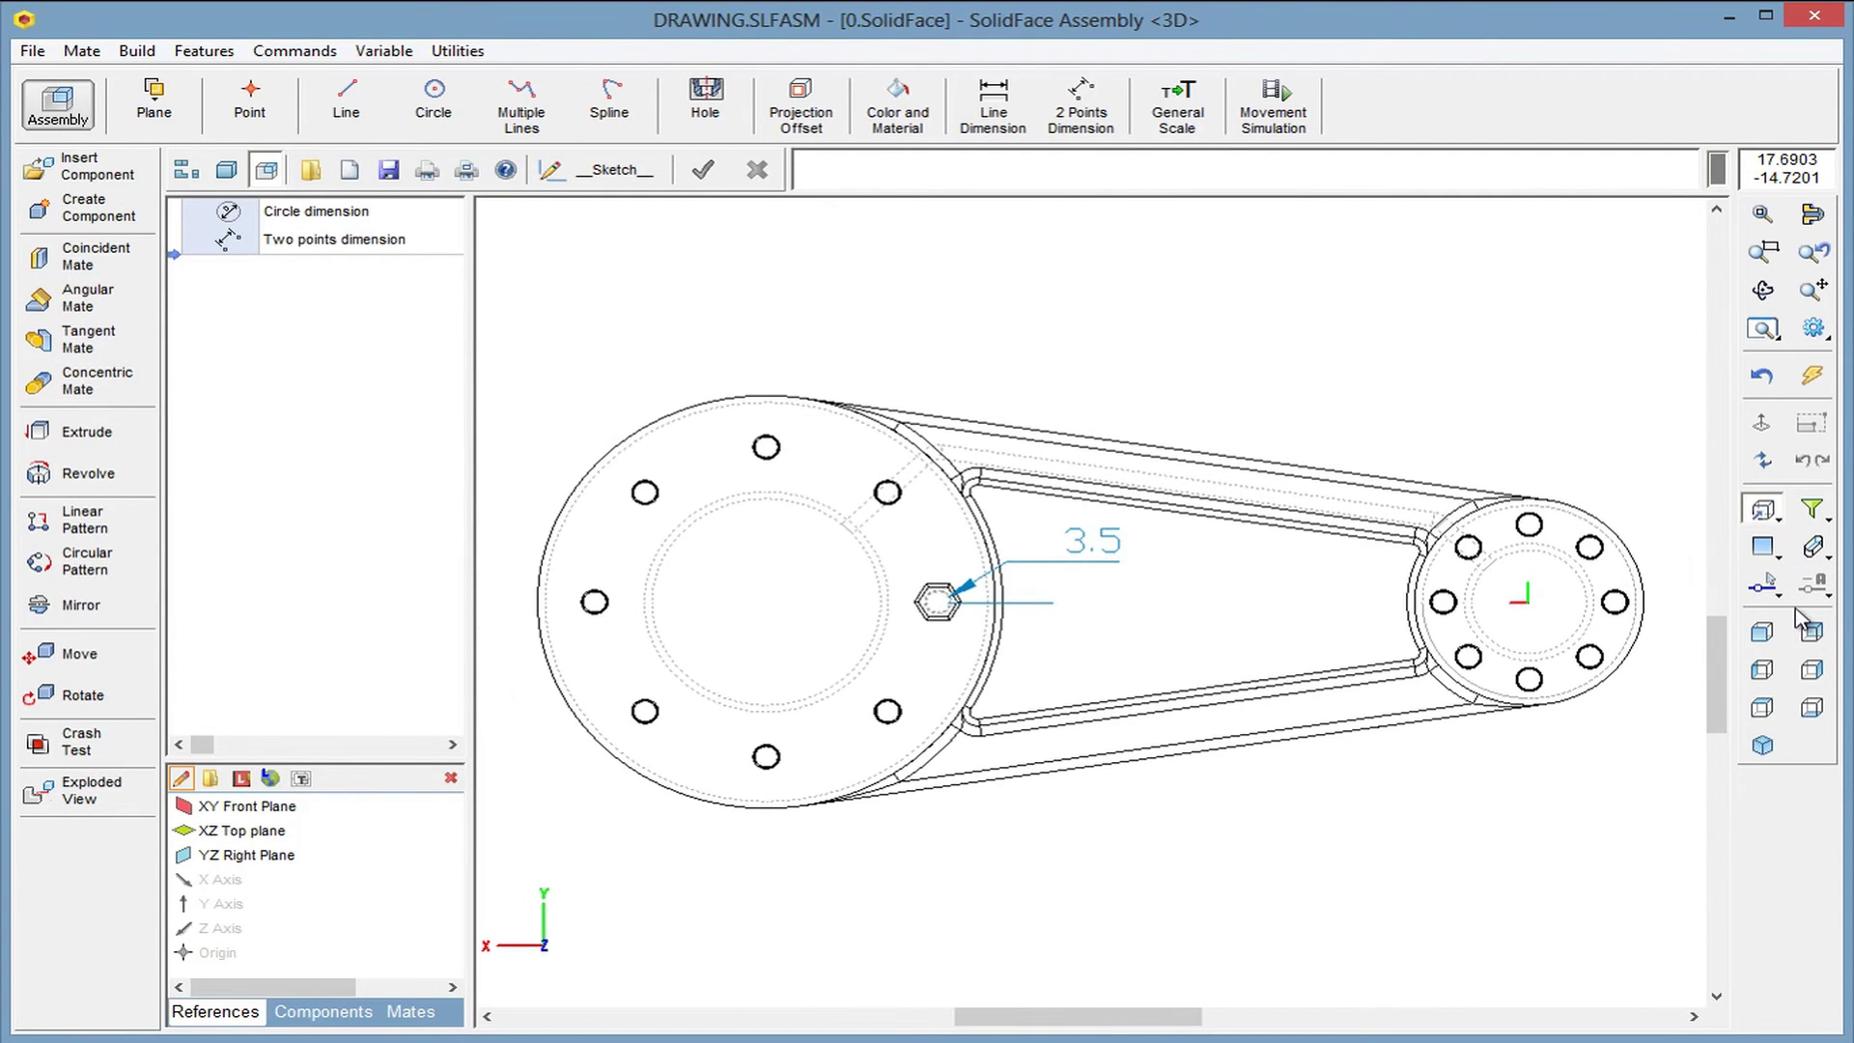
# Save the assembly with Save As under the file name 'PARAMETRIC ASSEMBLY - 1'
pyautogui.click(19, 50)
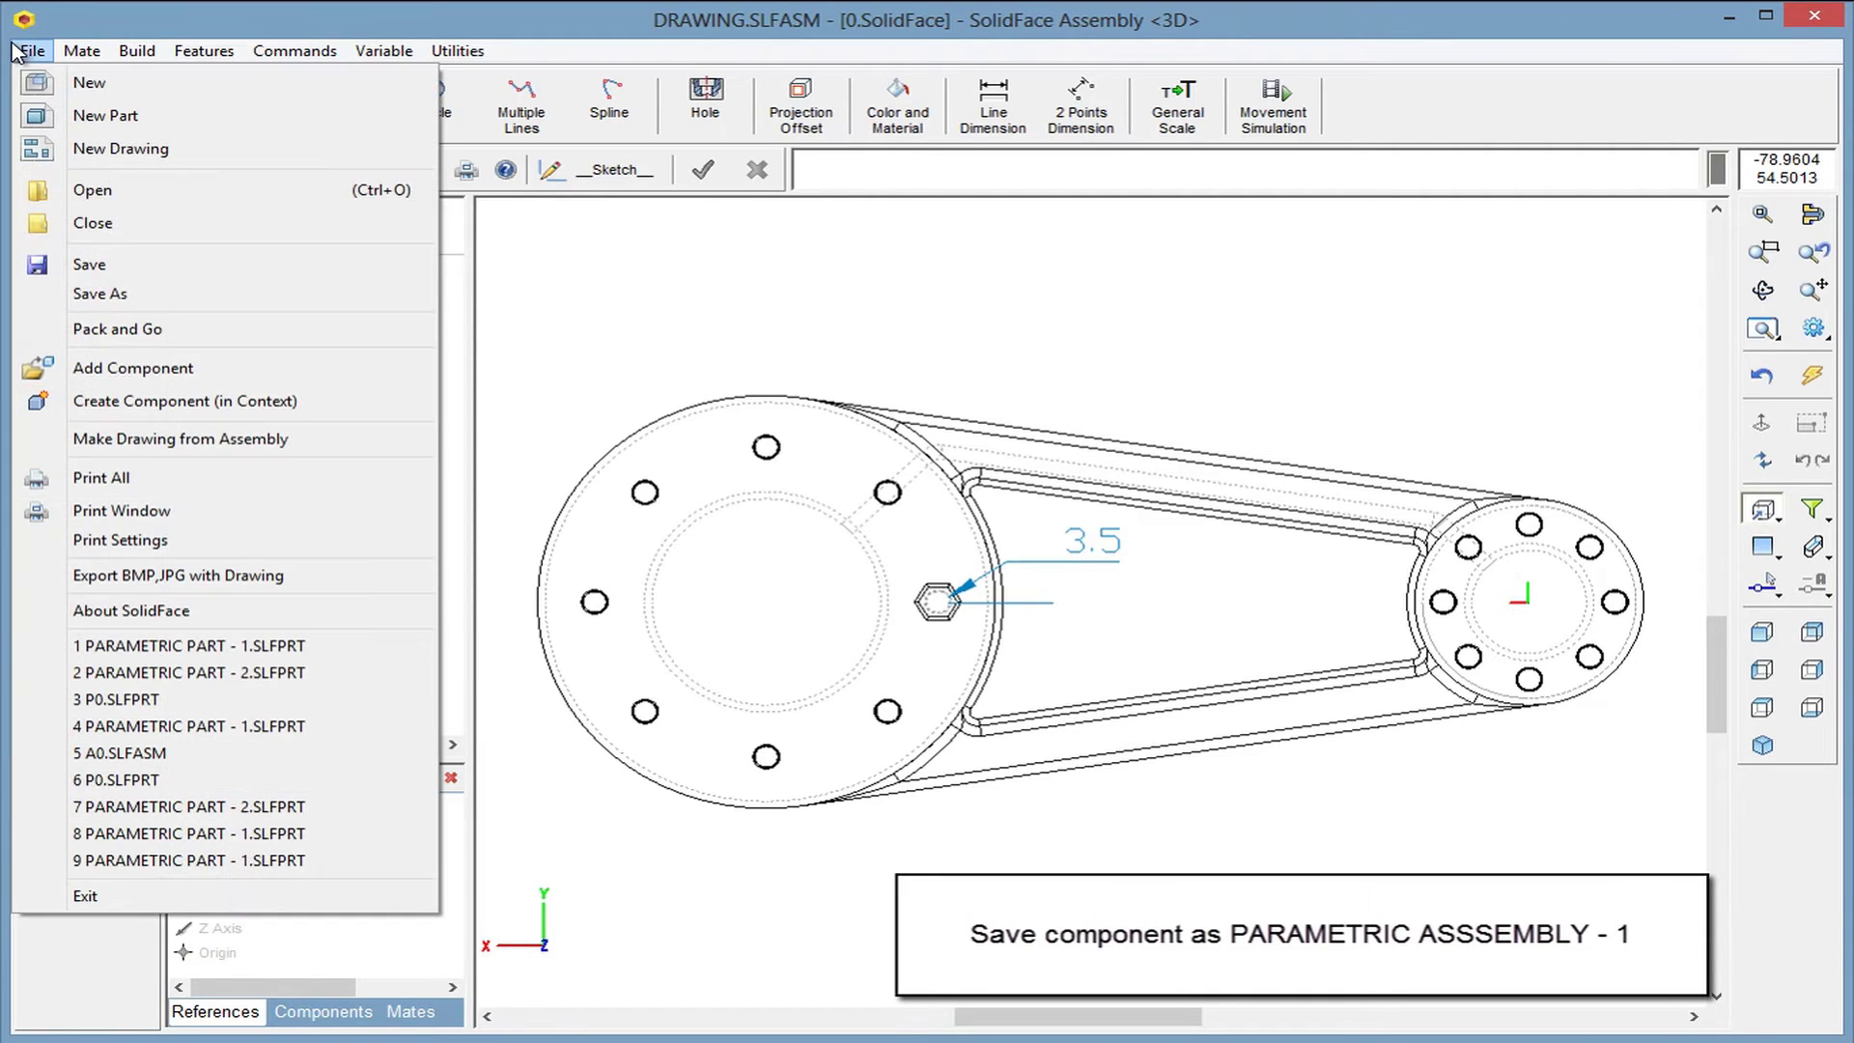
pyautogui.click(111, 294)
pyautogui.write('PARAMETRIC ASSEMBLY ')
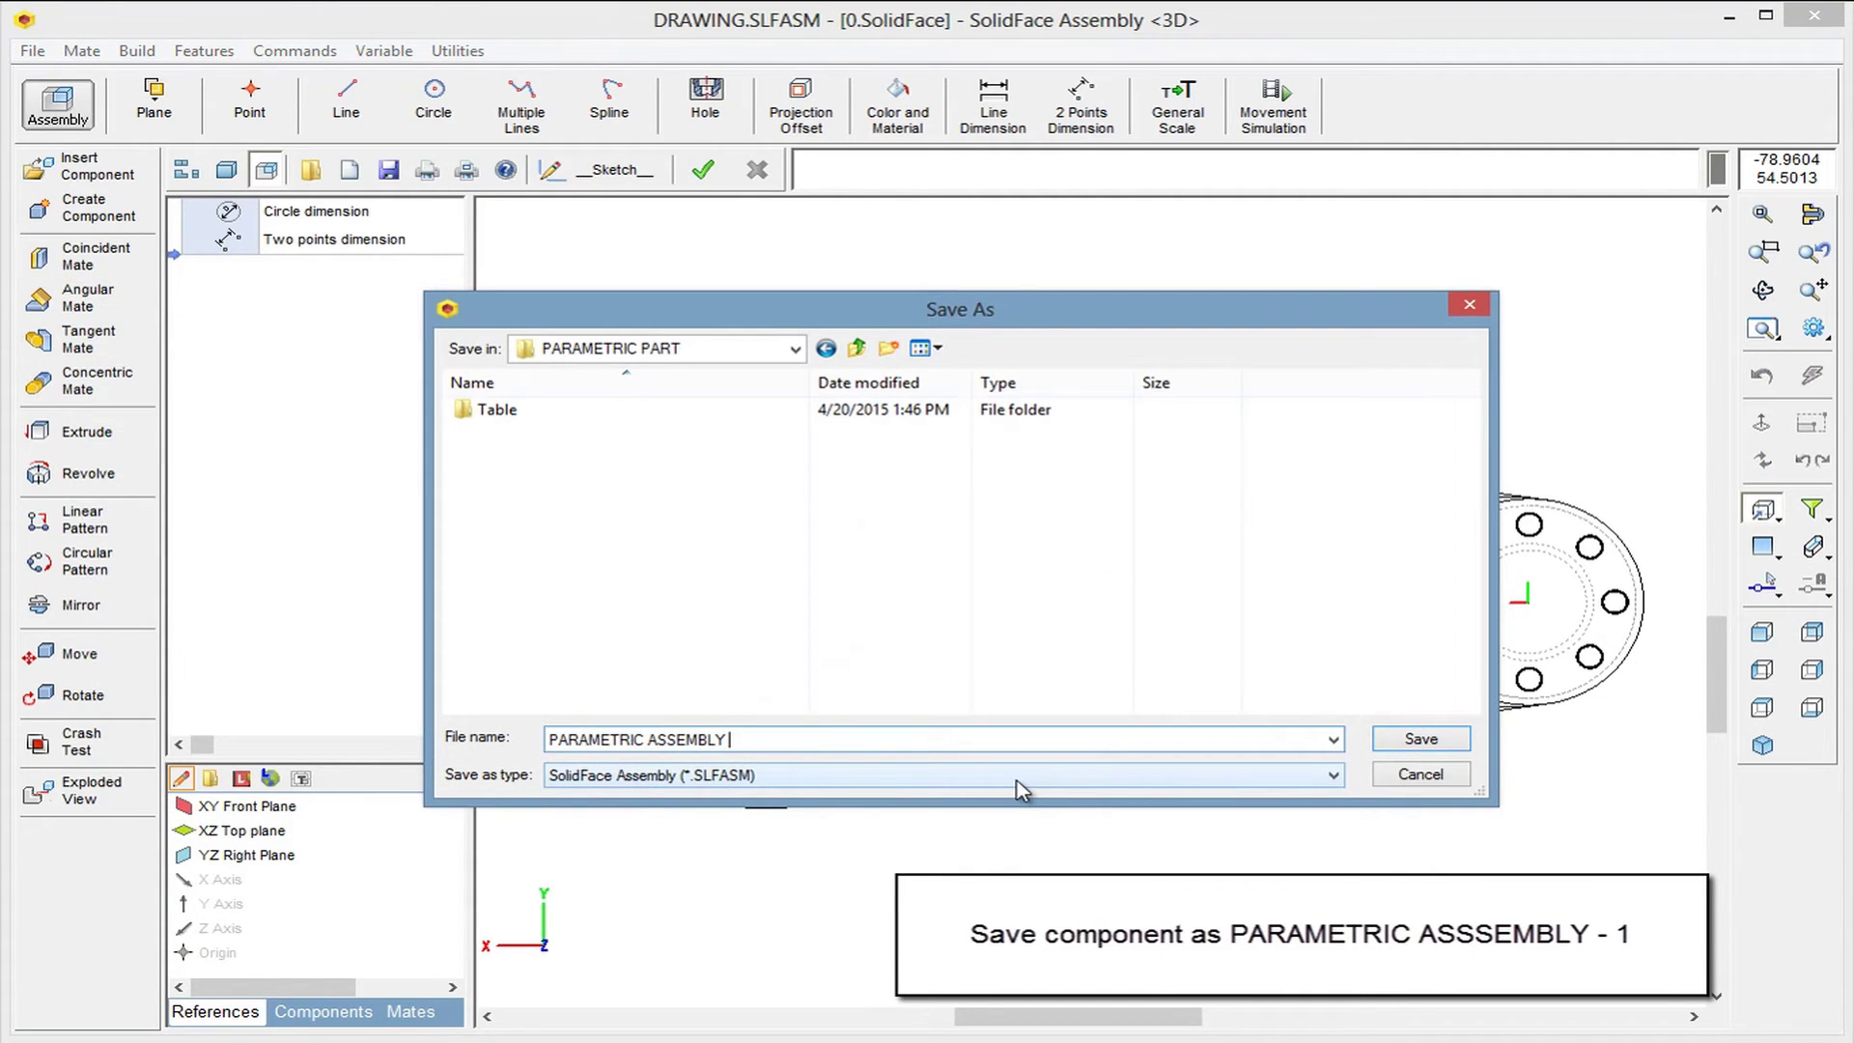
pyautogui.write('- 1')
pyautogui.click(1415, 740)
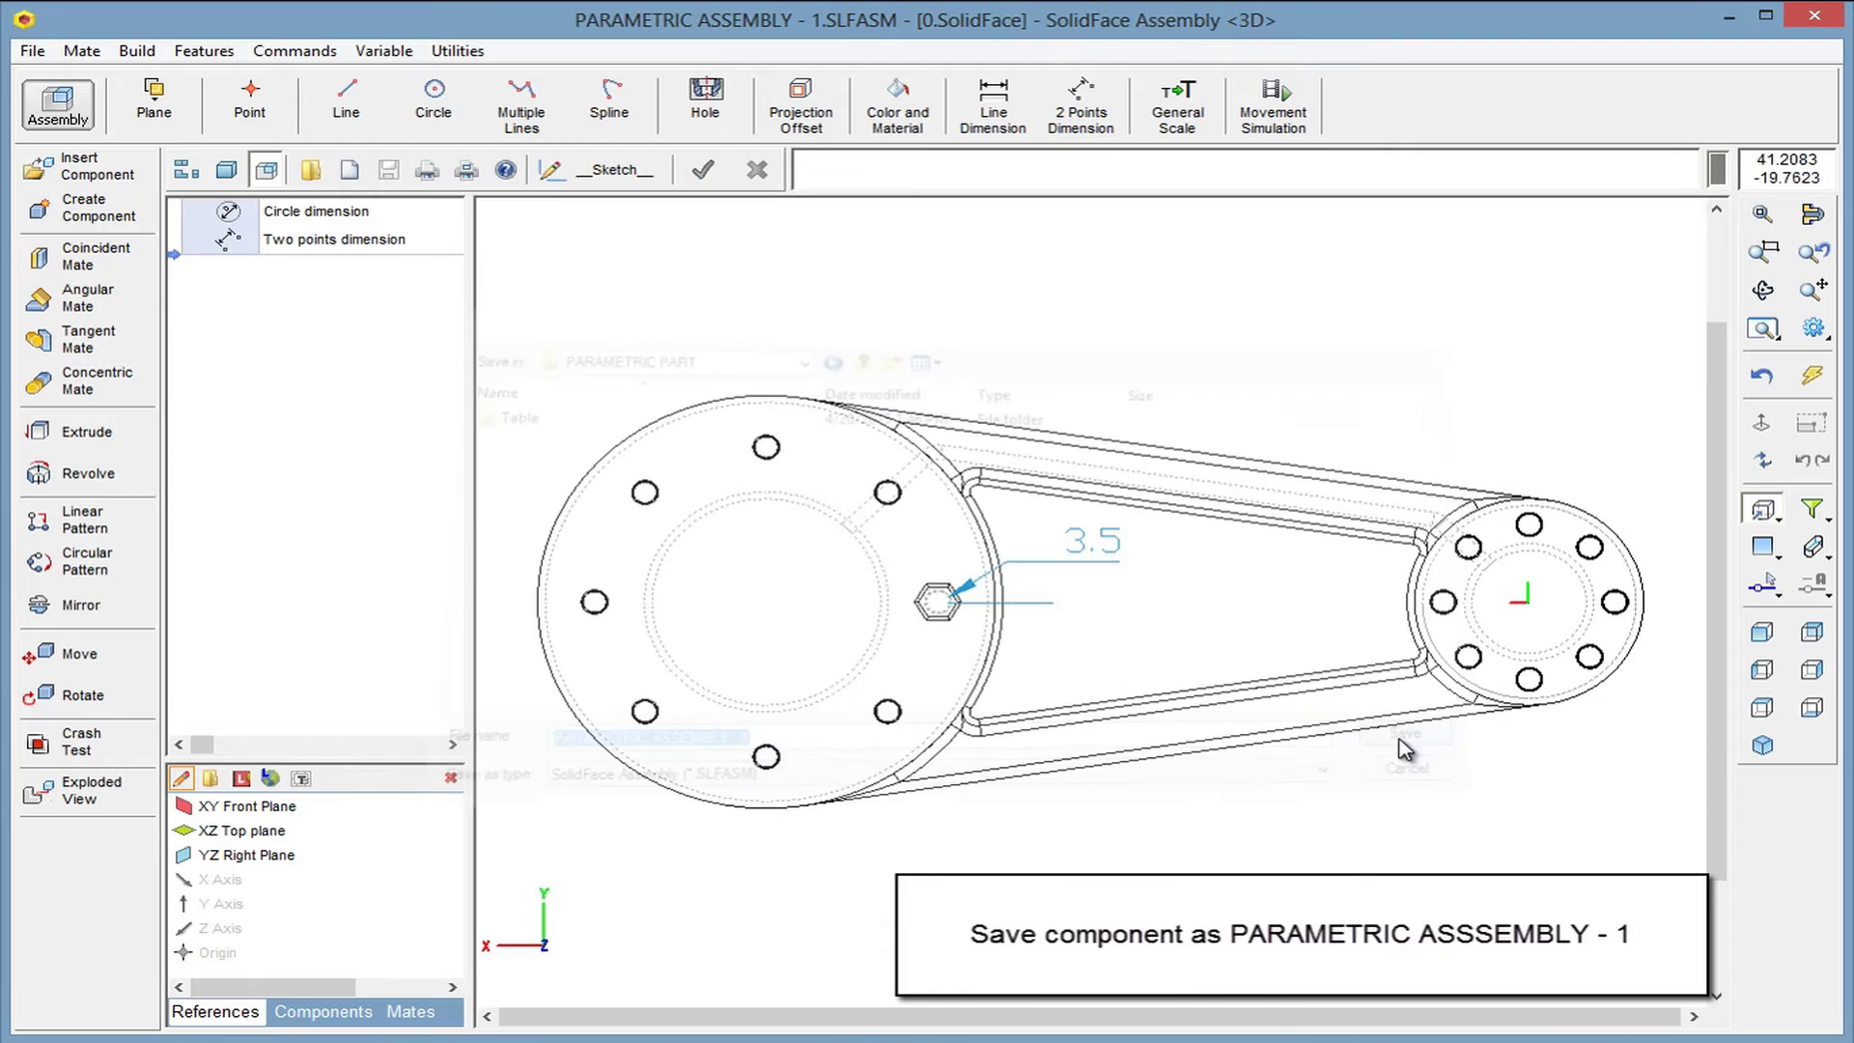
# Start a circular pattern with quantity 8 and angle 360, reversing the rotation direction
pyautogui.click(91, 565)
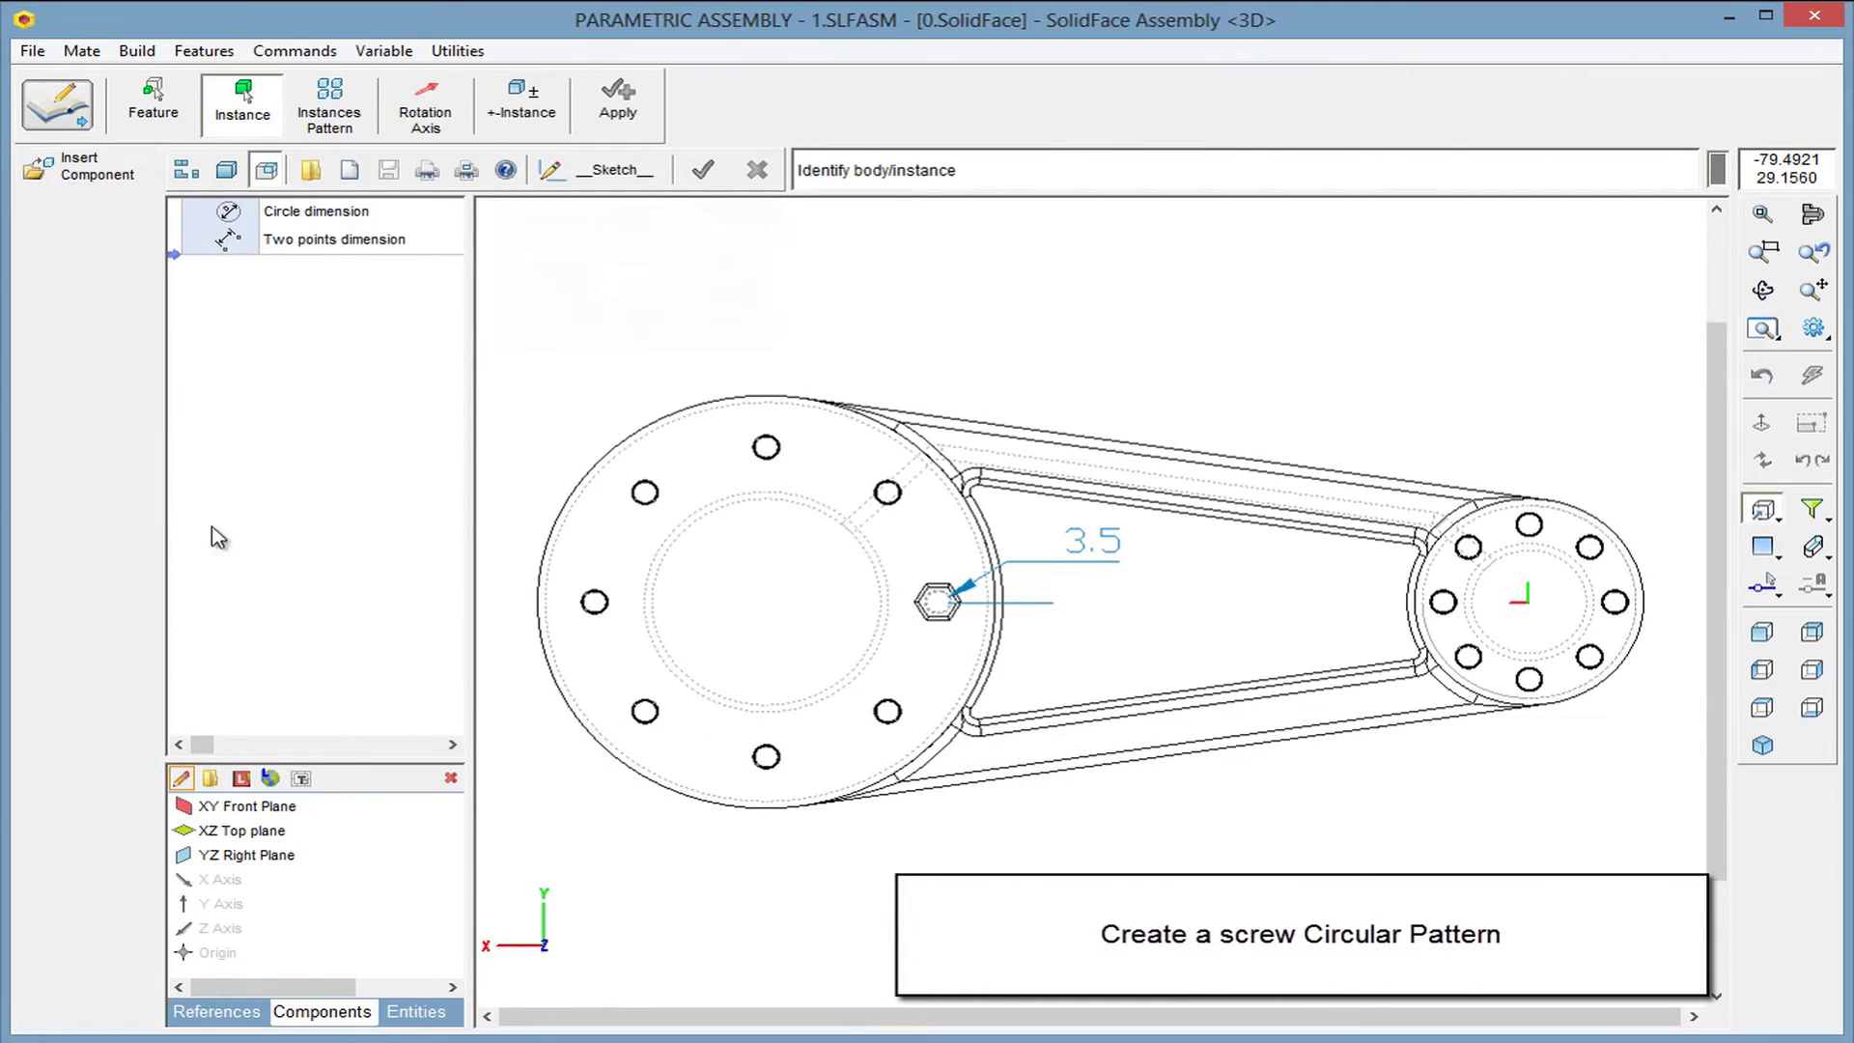
pyautogui.write('8')
pyautogui.press('Tab')
pyautogui.write('36')
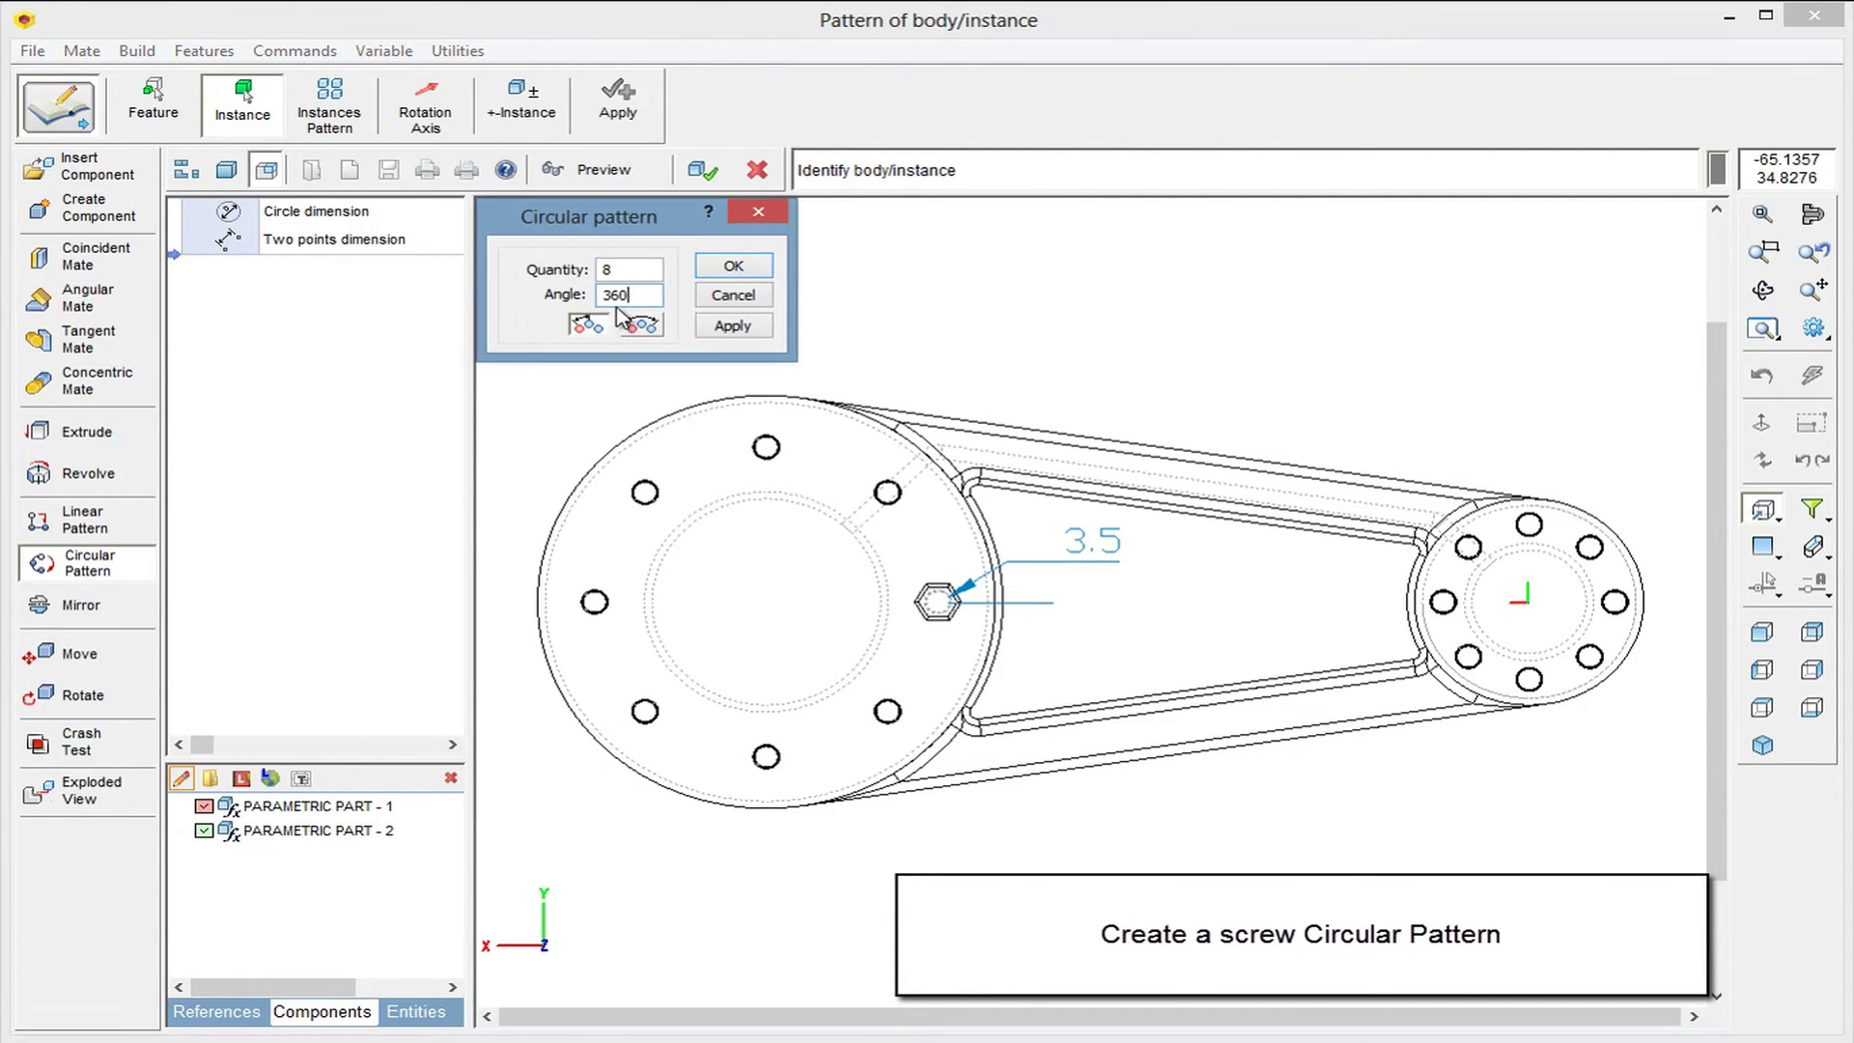
pyautogui.click(650, 329)
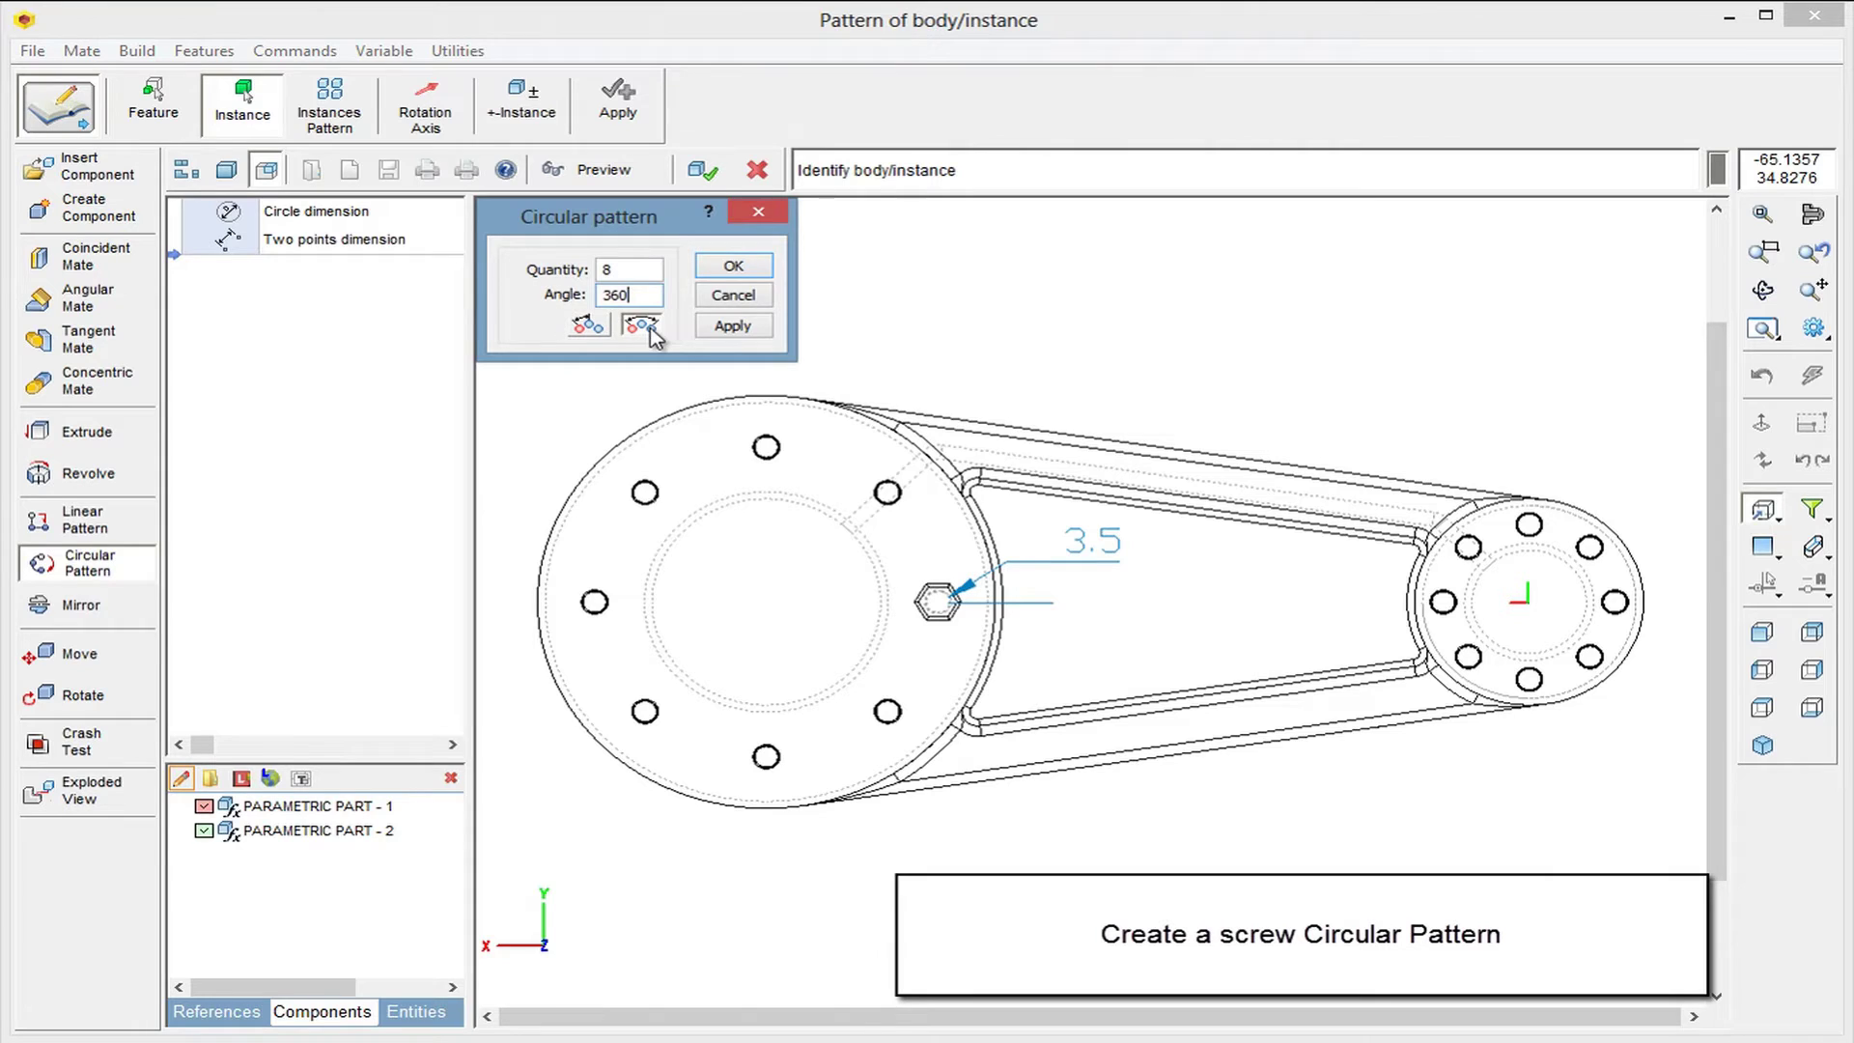
pyautogui.click(719, 332)
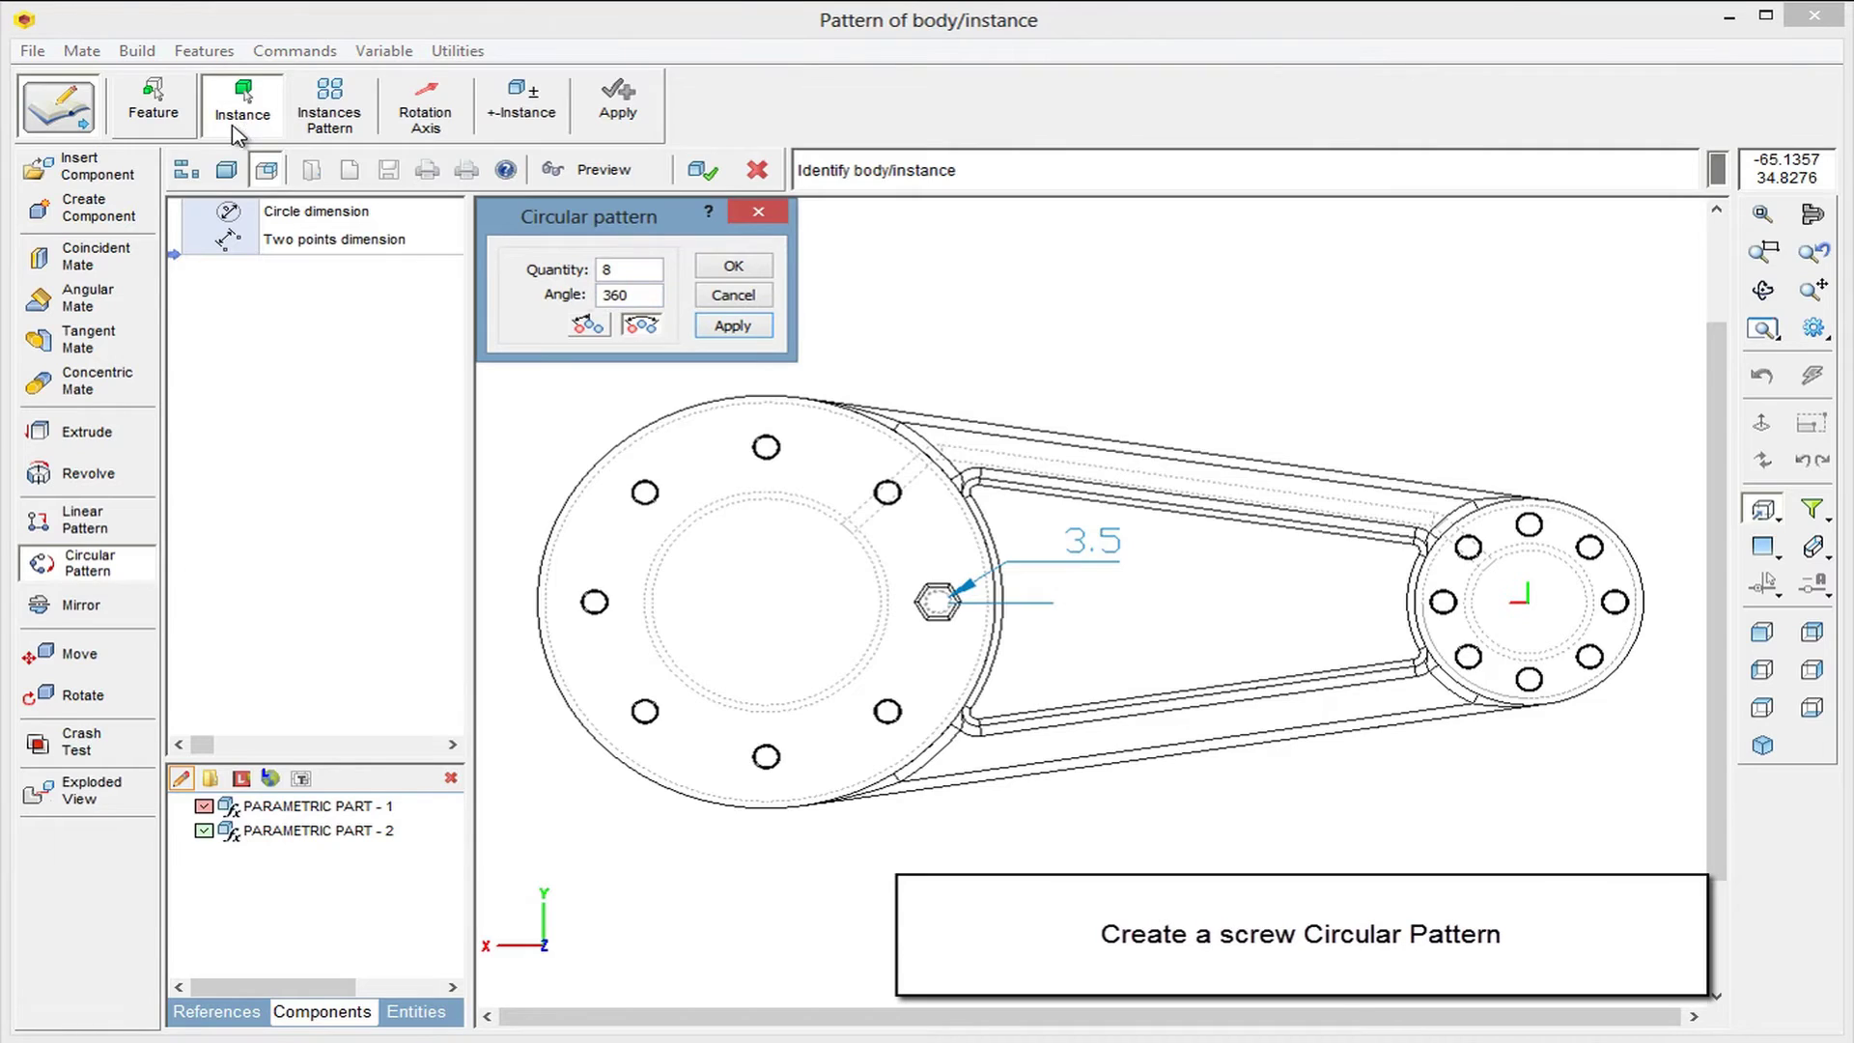
# Pattern the PARAMETRIC PART - 2 screw around the hub's inner circle, preview and apply
pyautogui.click(234, 125)
pyautogui.click(309, 832)
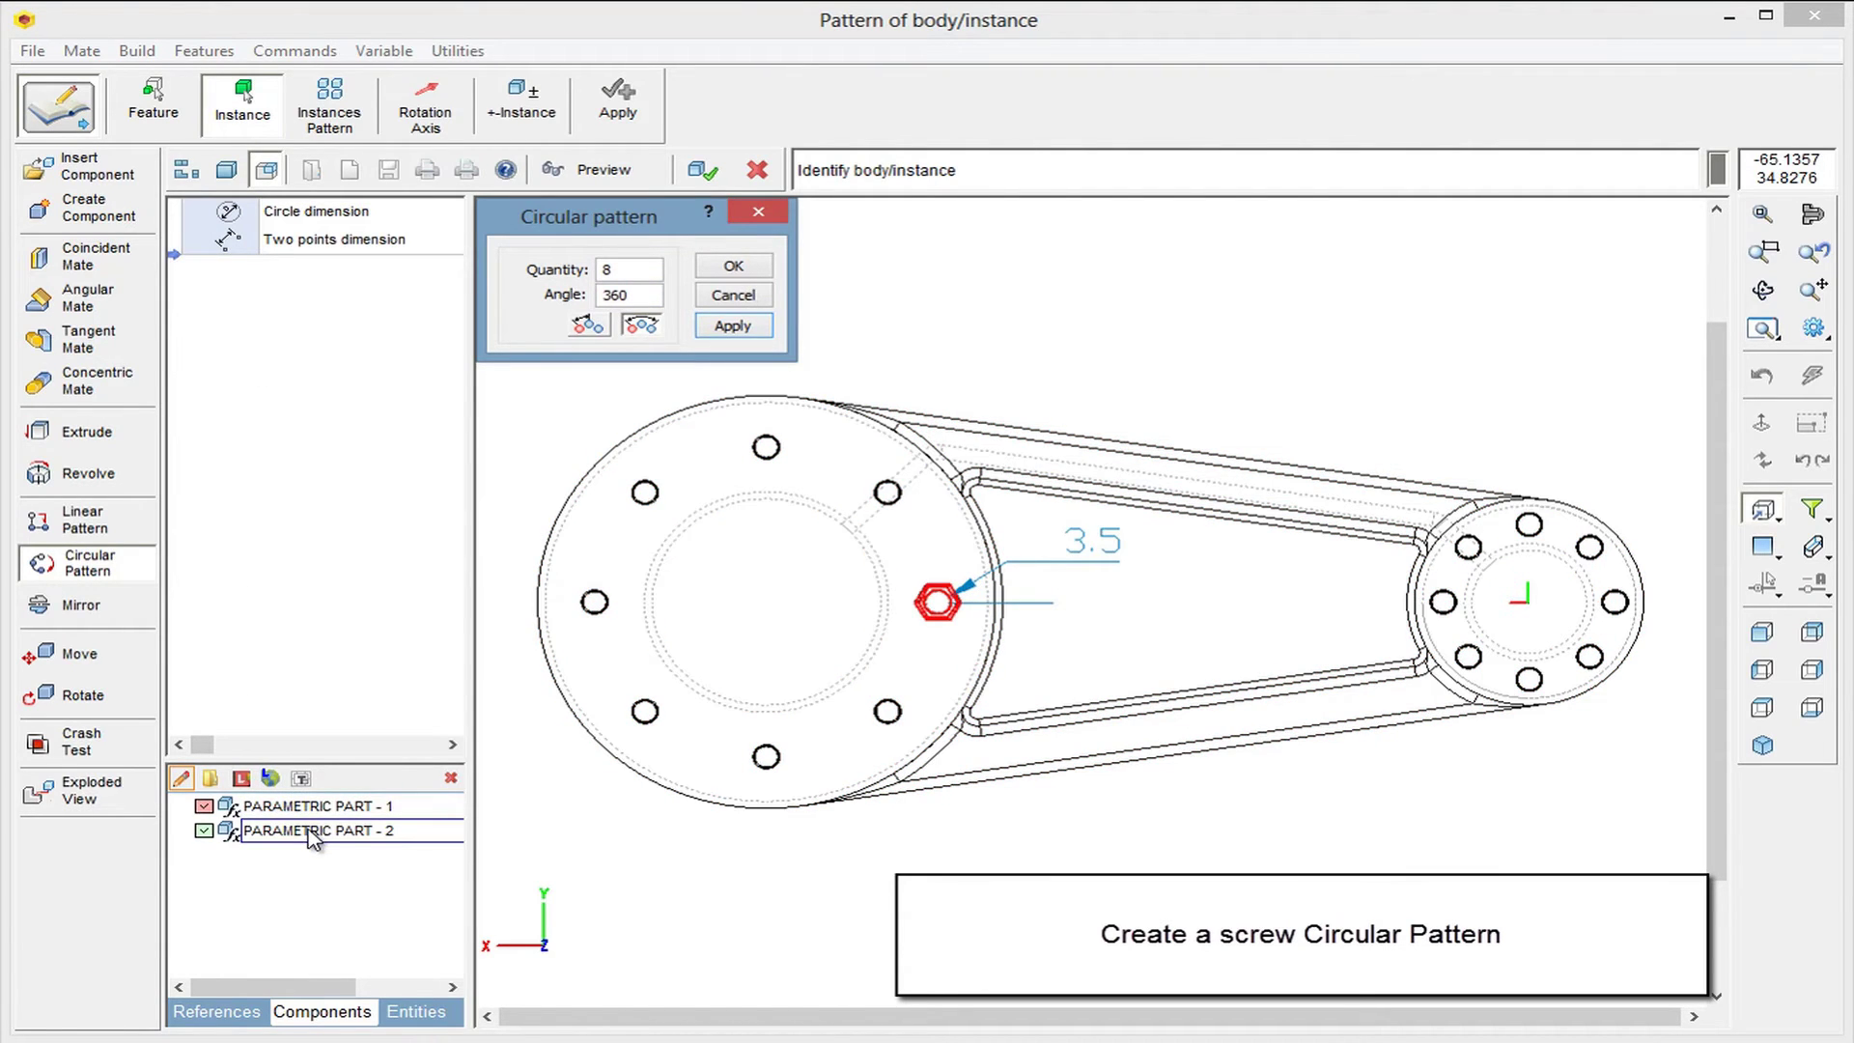
pyautogui.click(309, 833)
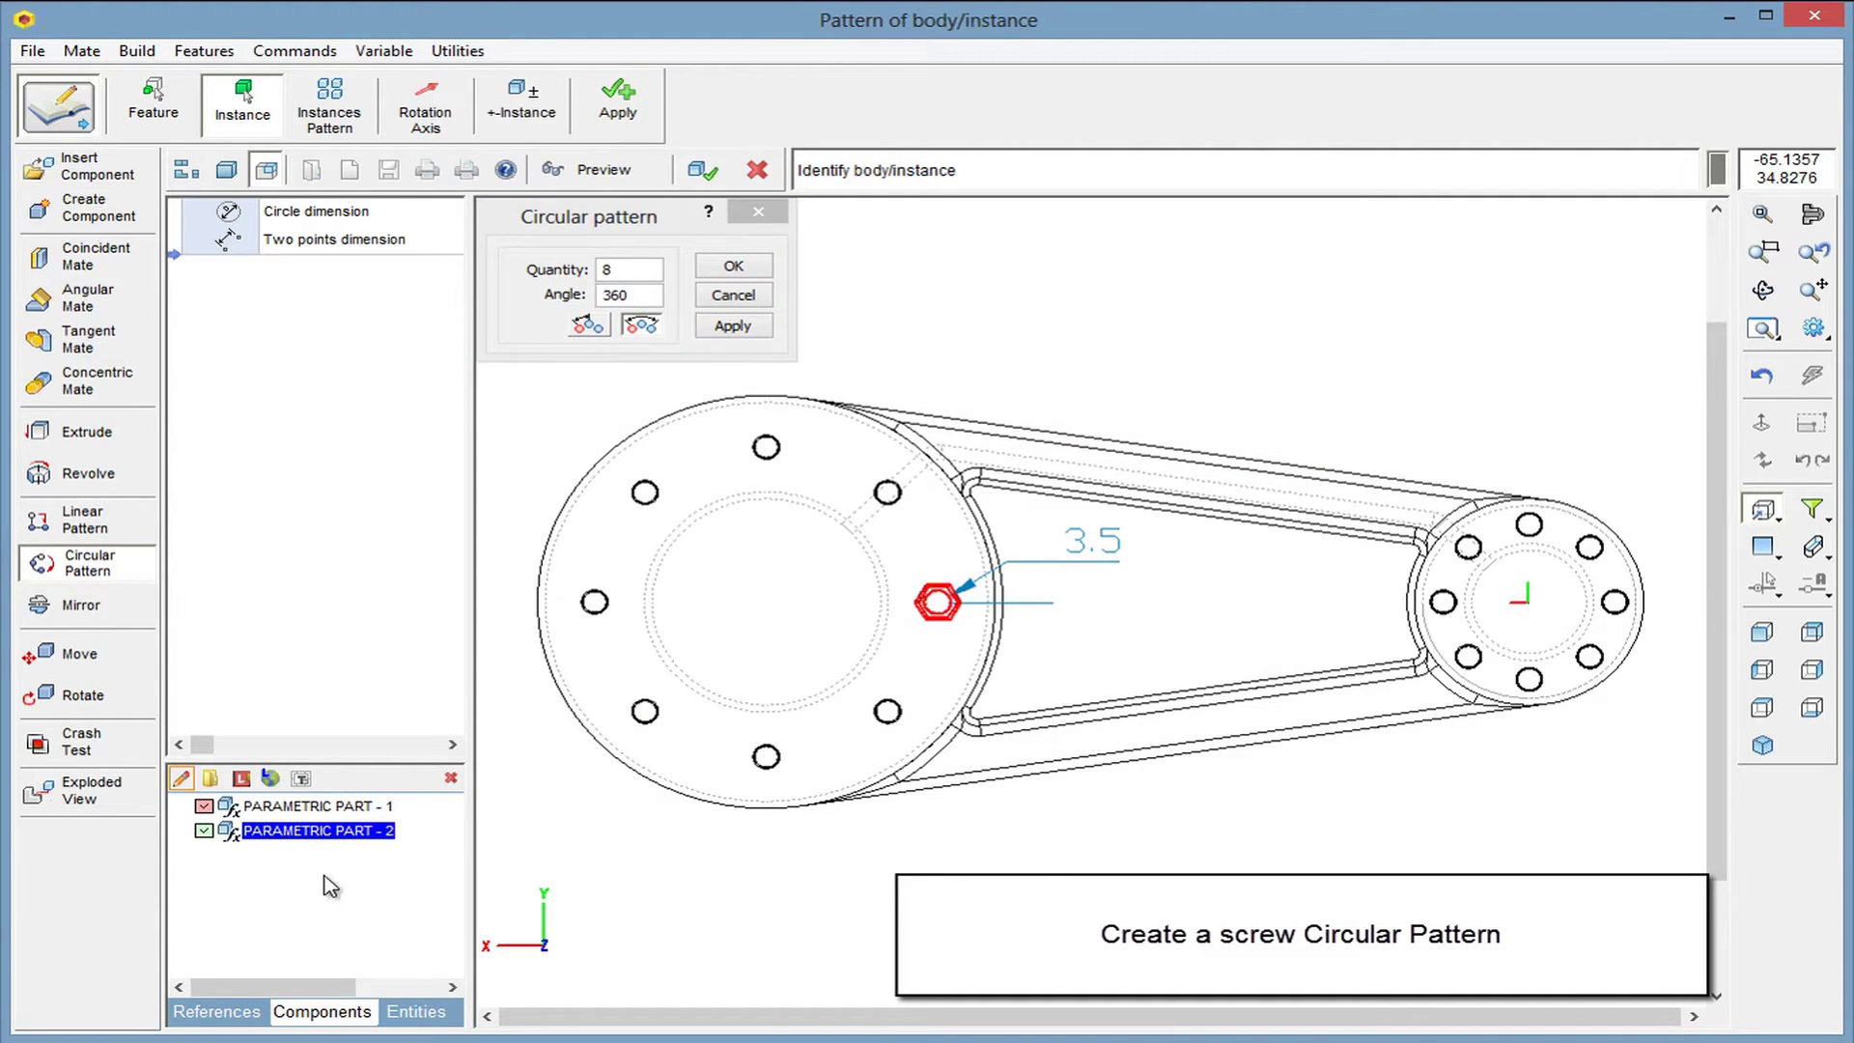
pyautogui.click(417, 1012)
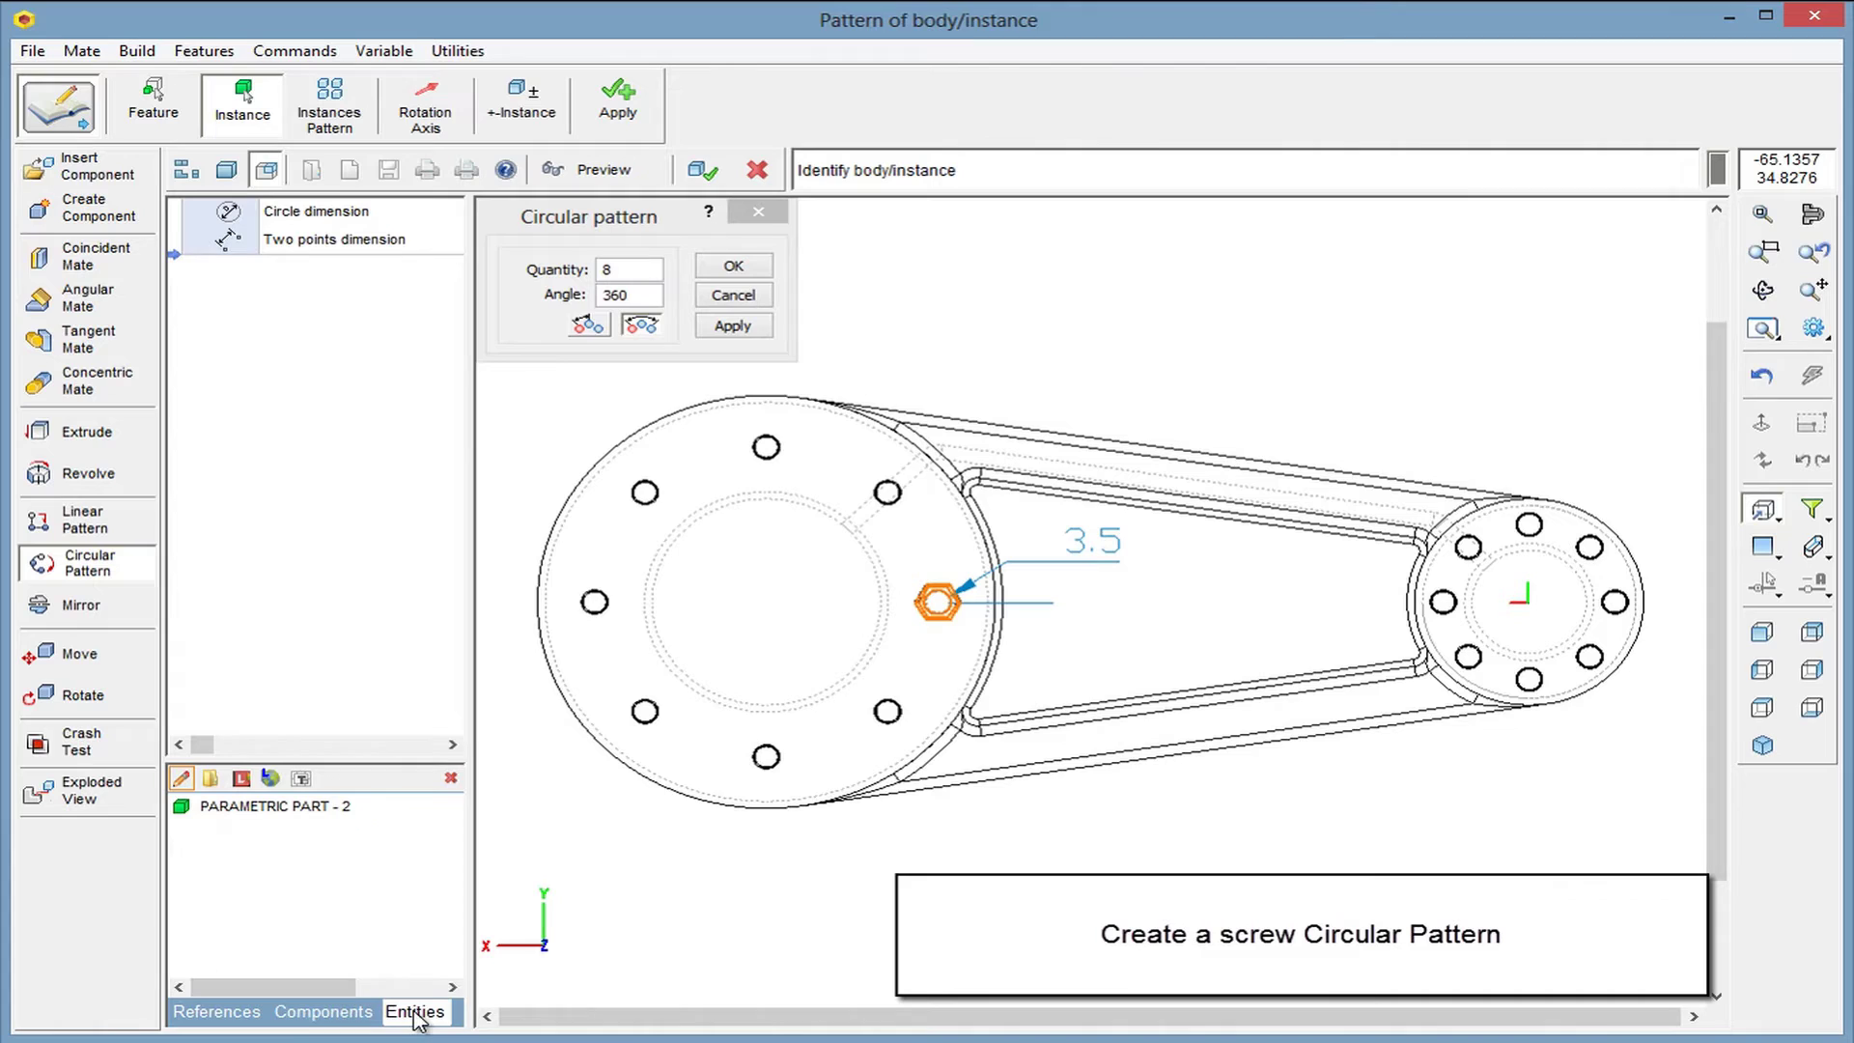
pyautogui.click(445, 125)
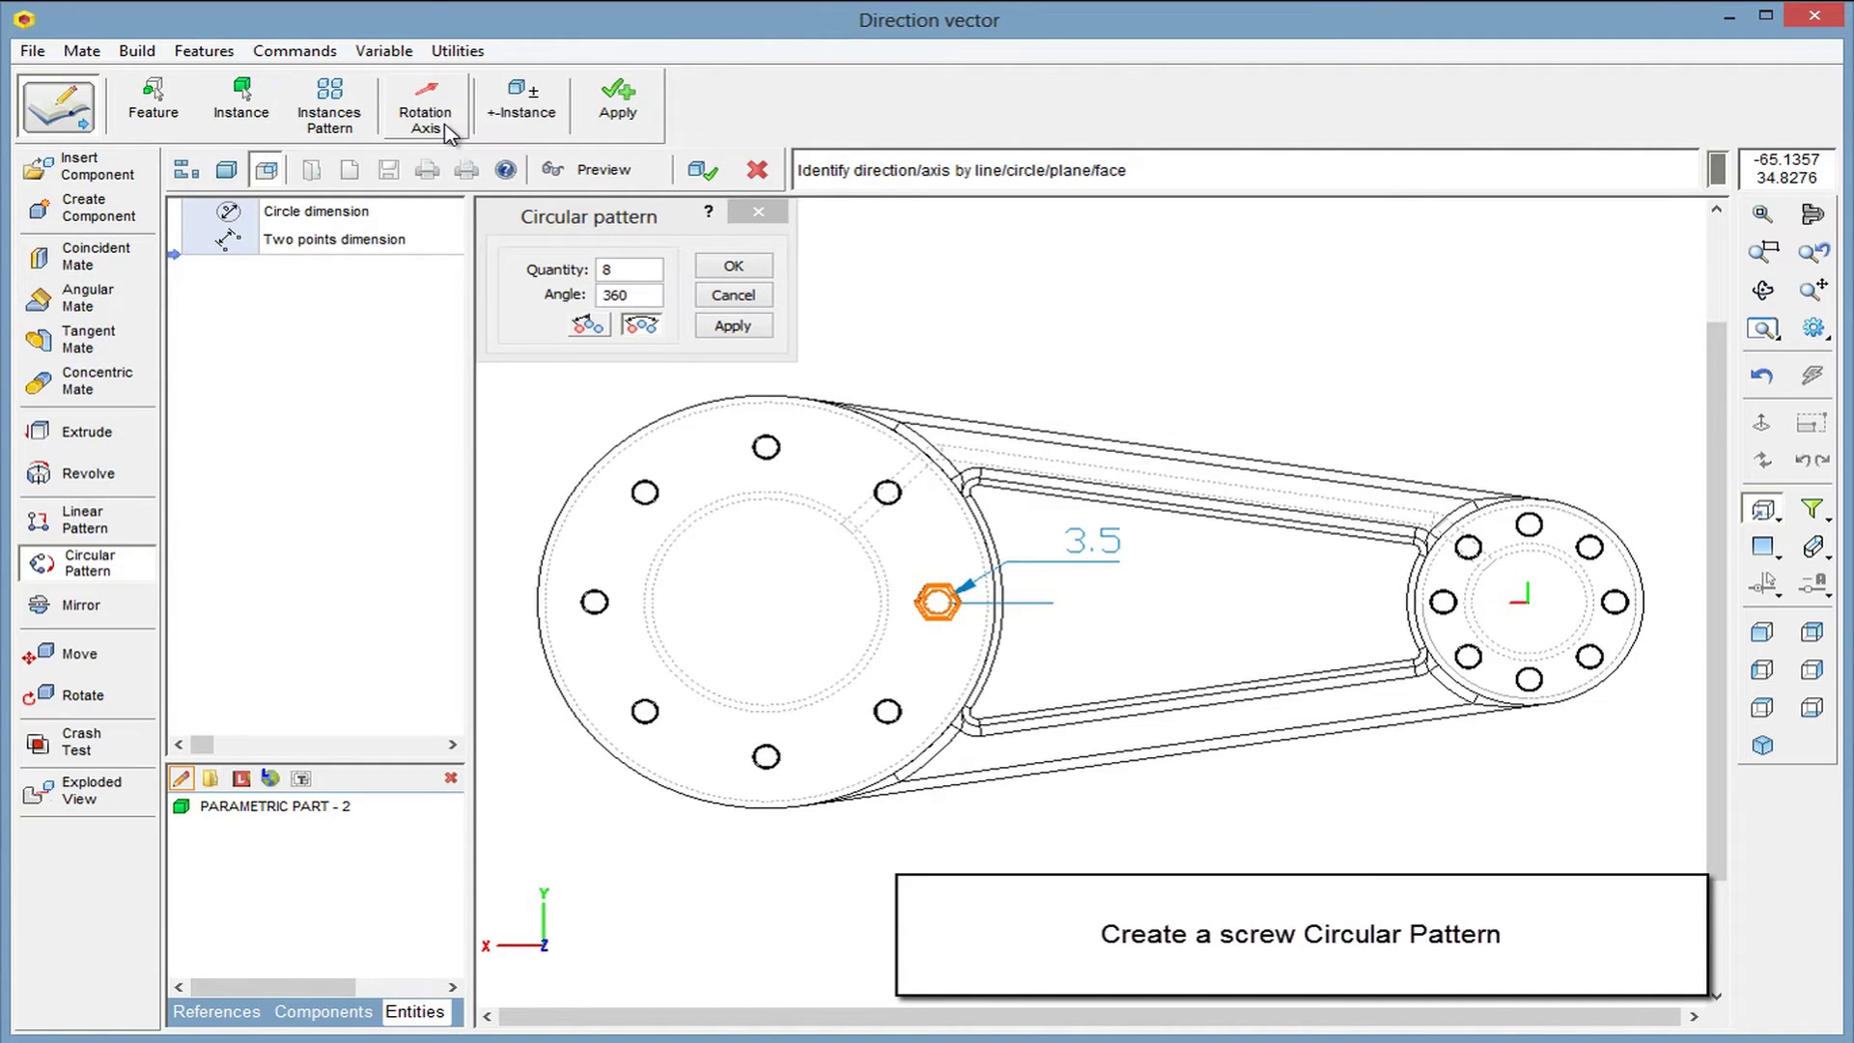
pyautogui.click(731, 497)
pyautogui.click(599, 173)
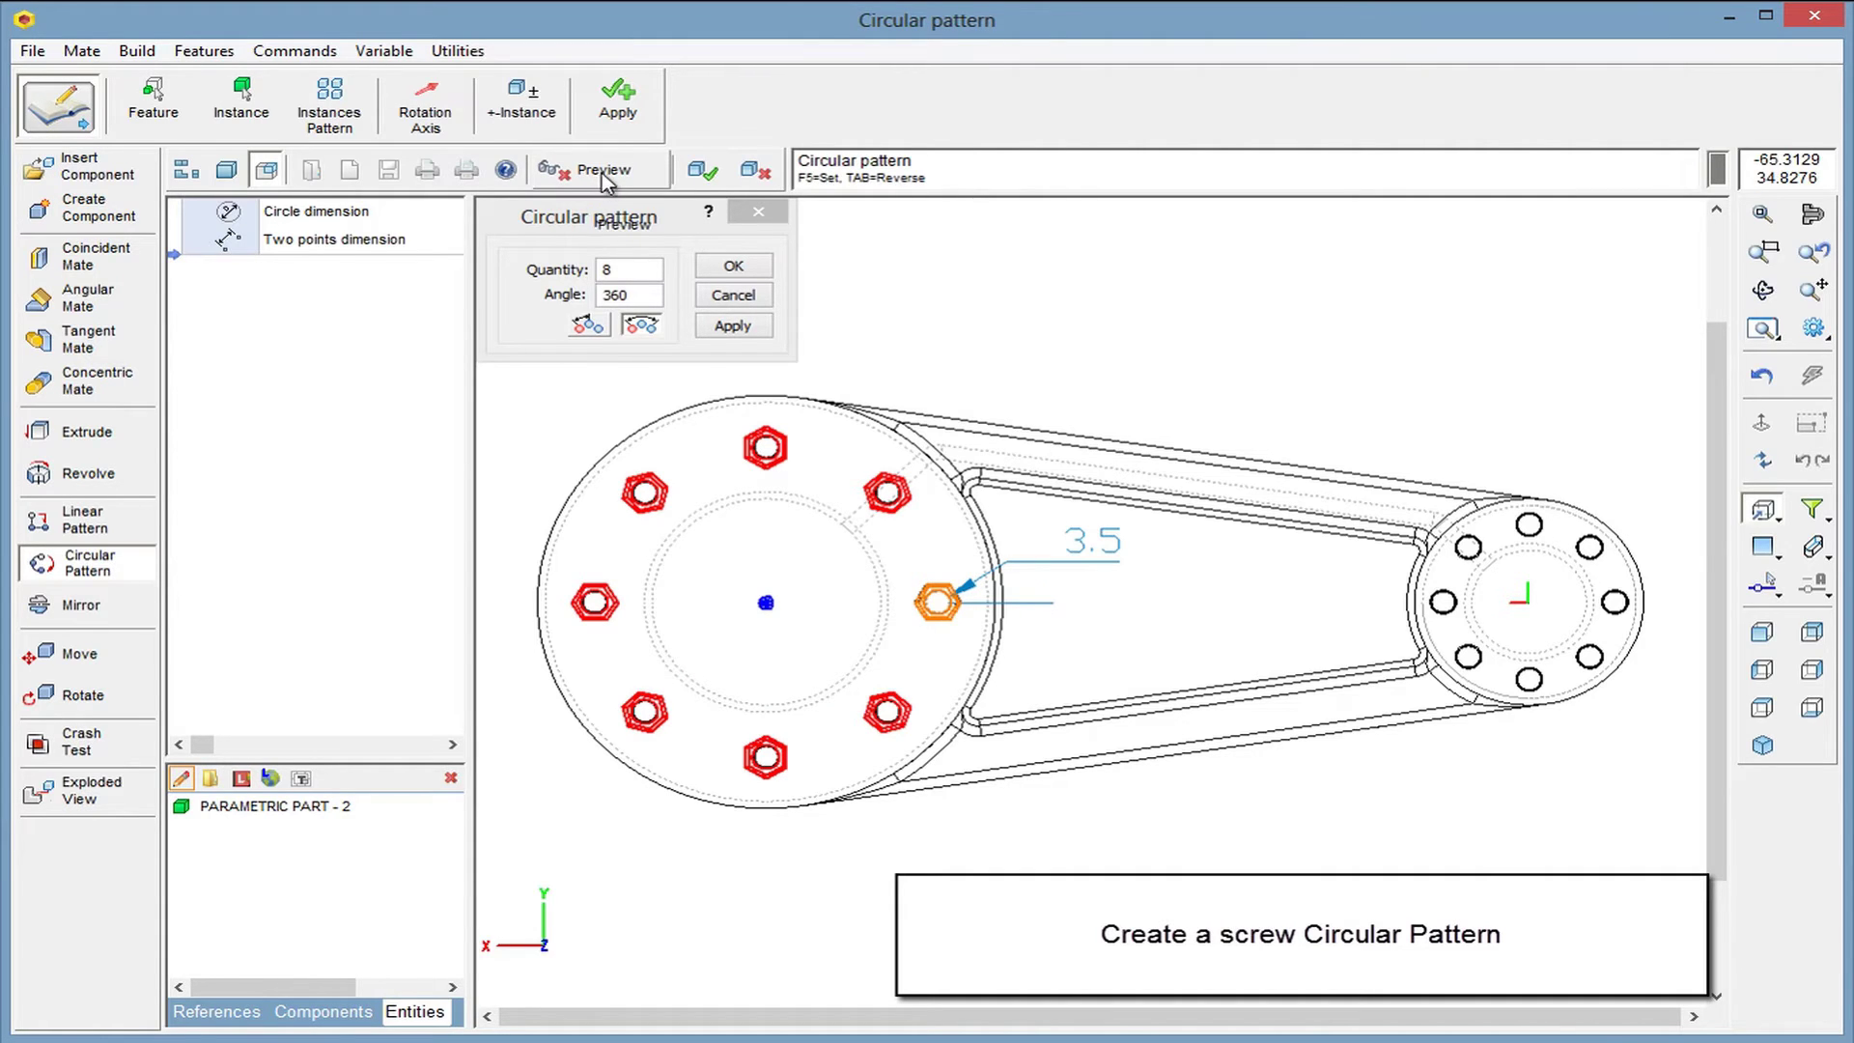
pyautogui.click(702, 171)
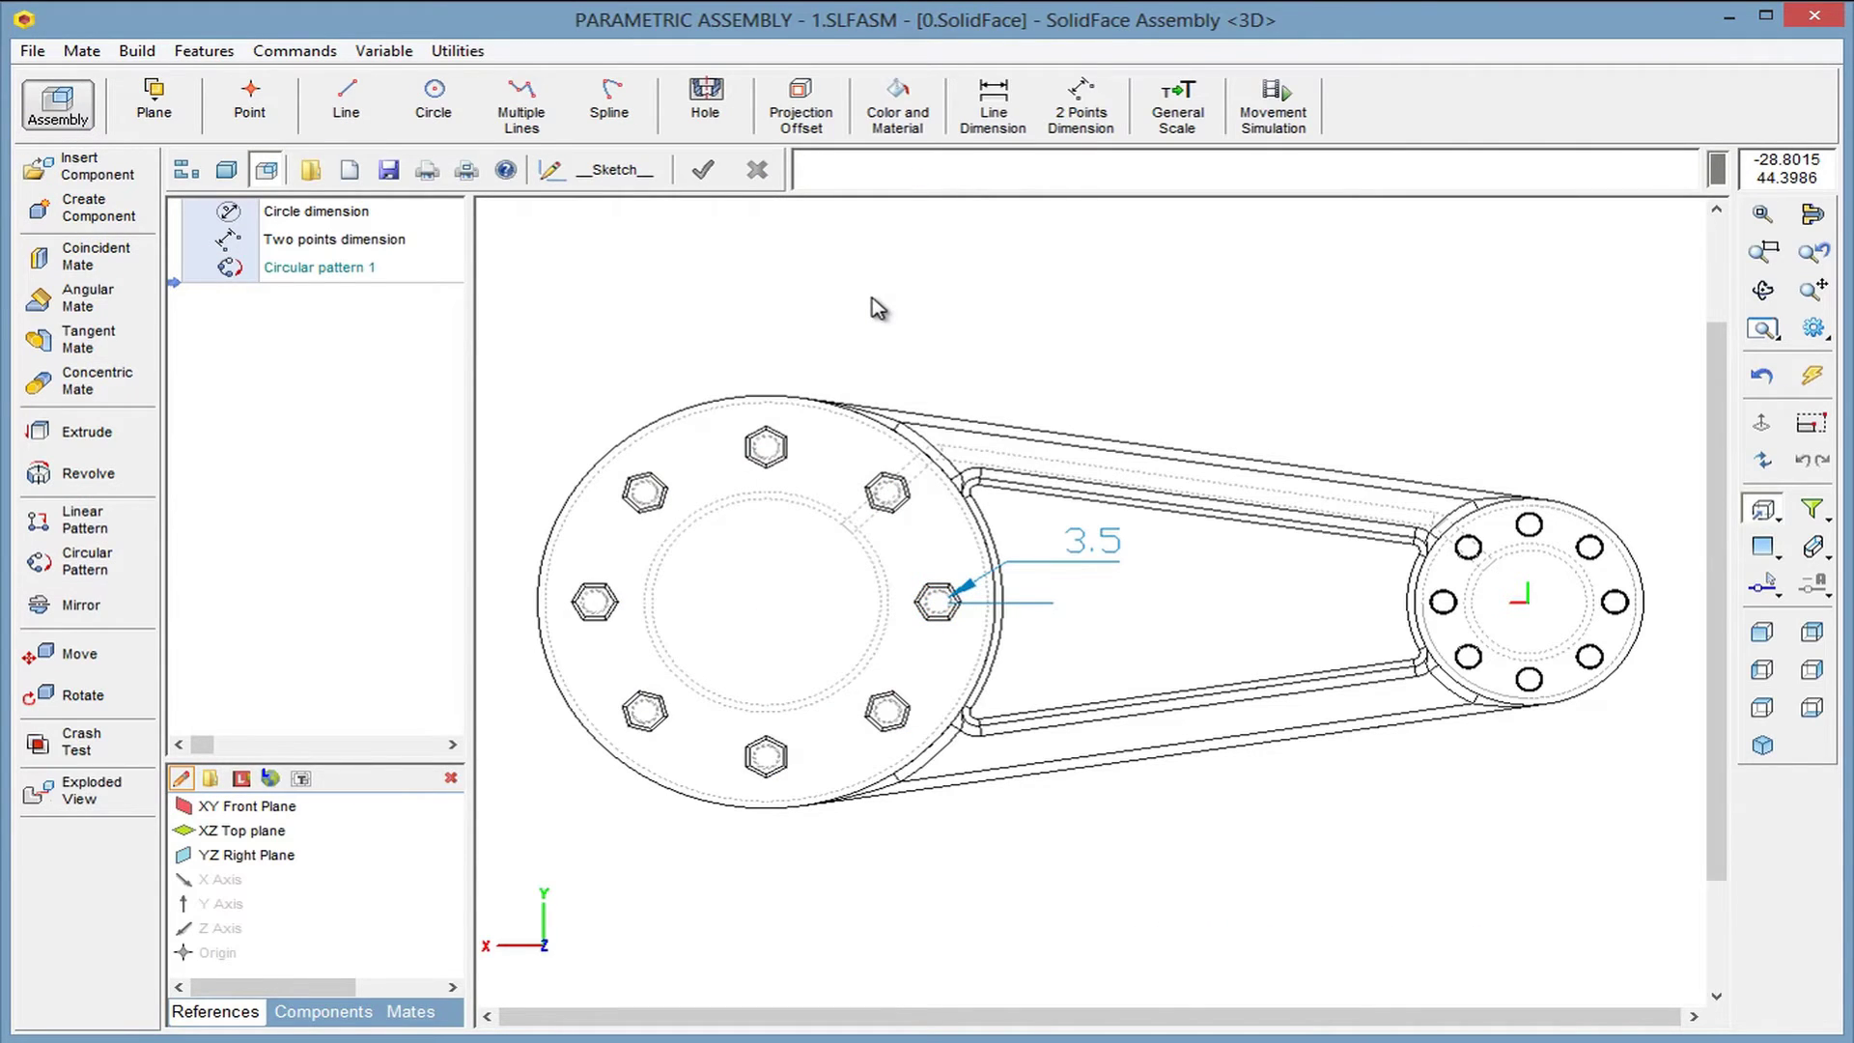
# Enable View Components Patterns to list the screw instances, check one, then disable it
pyautogui.moveTo(878, 309); pyautogui.dragTo(734, 676, button='middle')
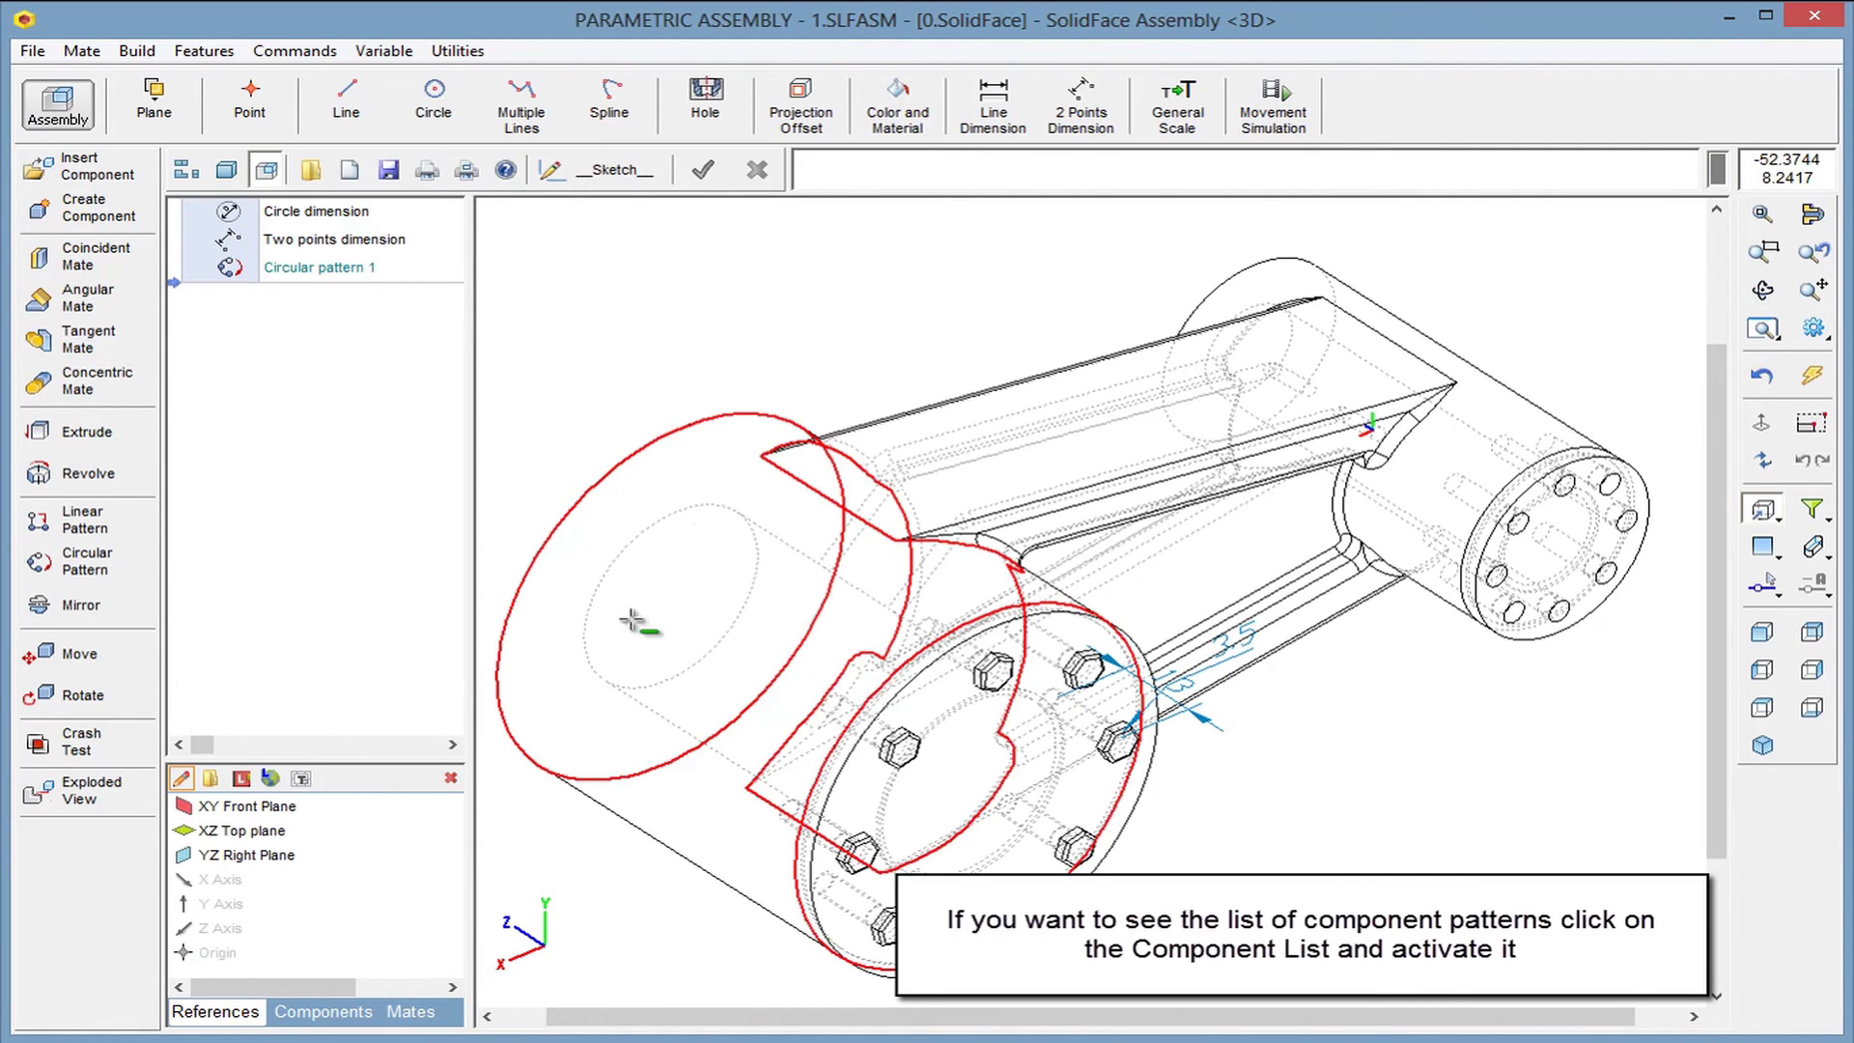
pyautogui.click(323, 1010)
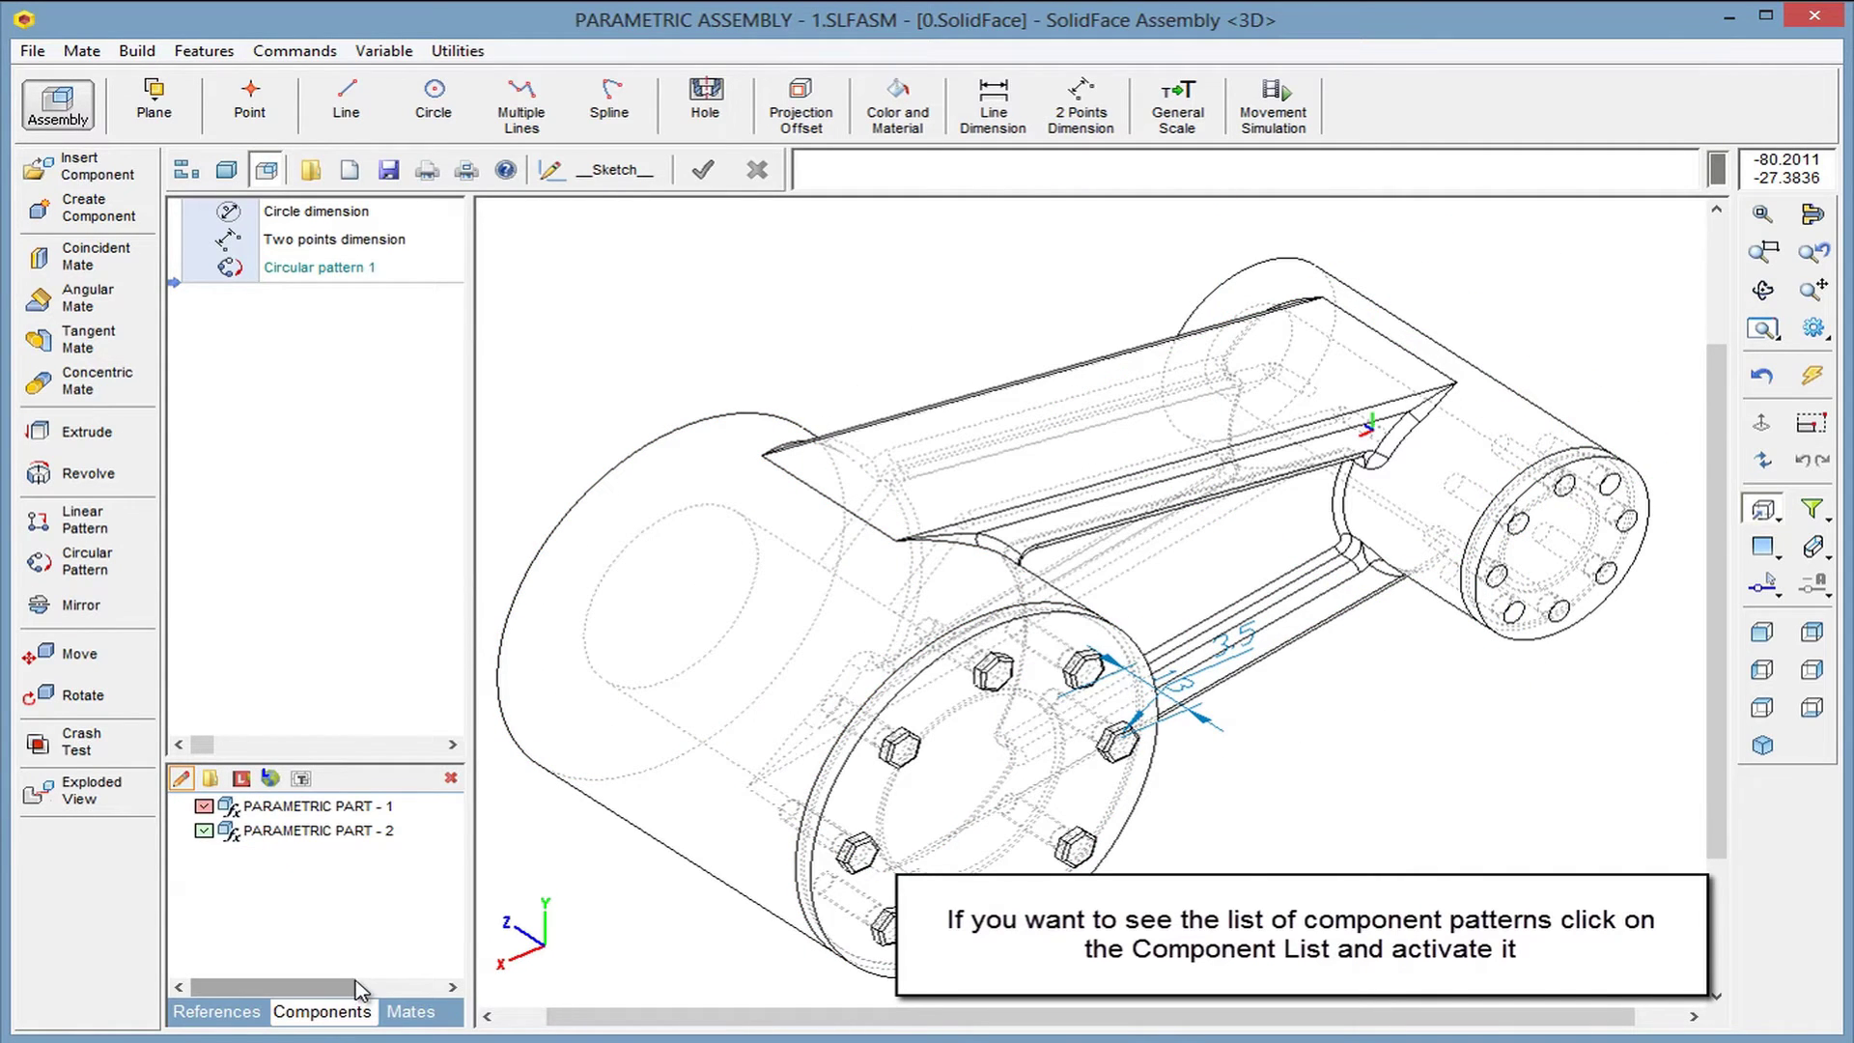
pyautogui.rightClick(281, 839)
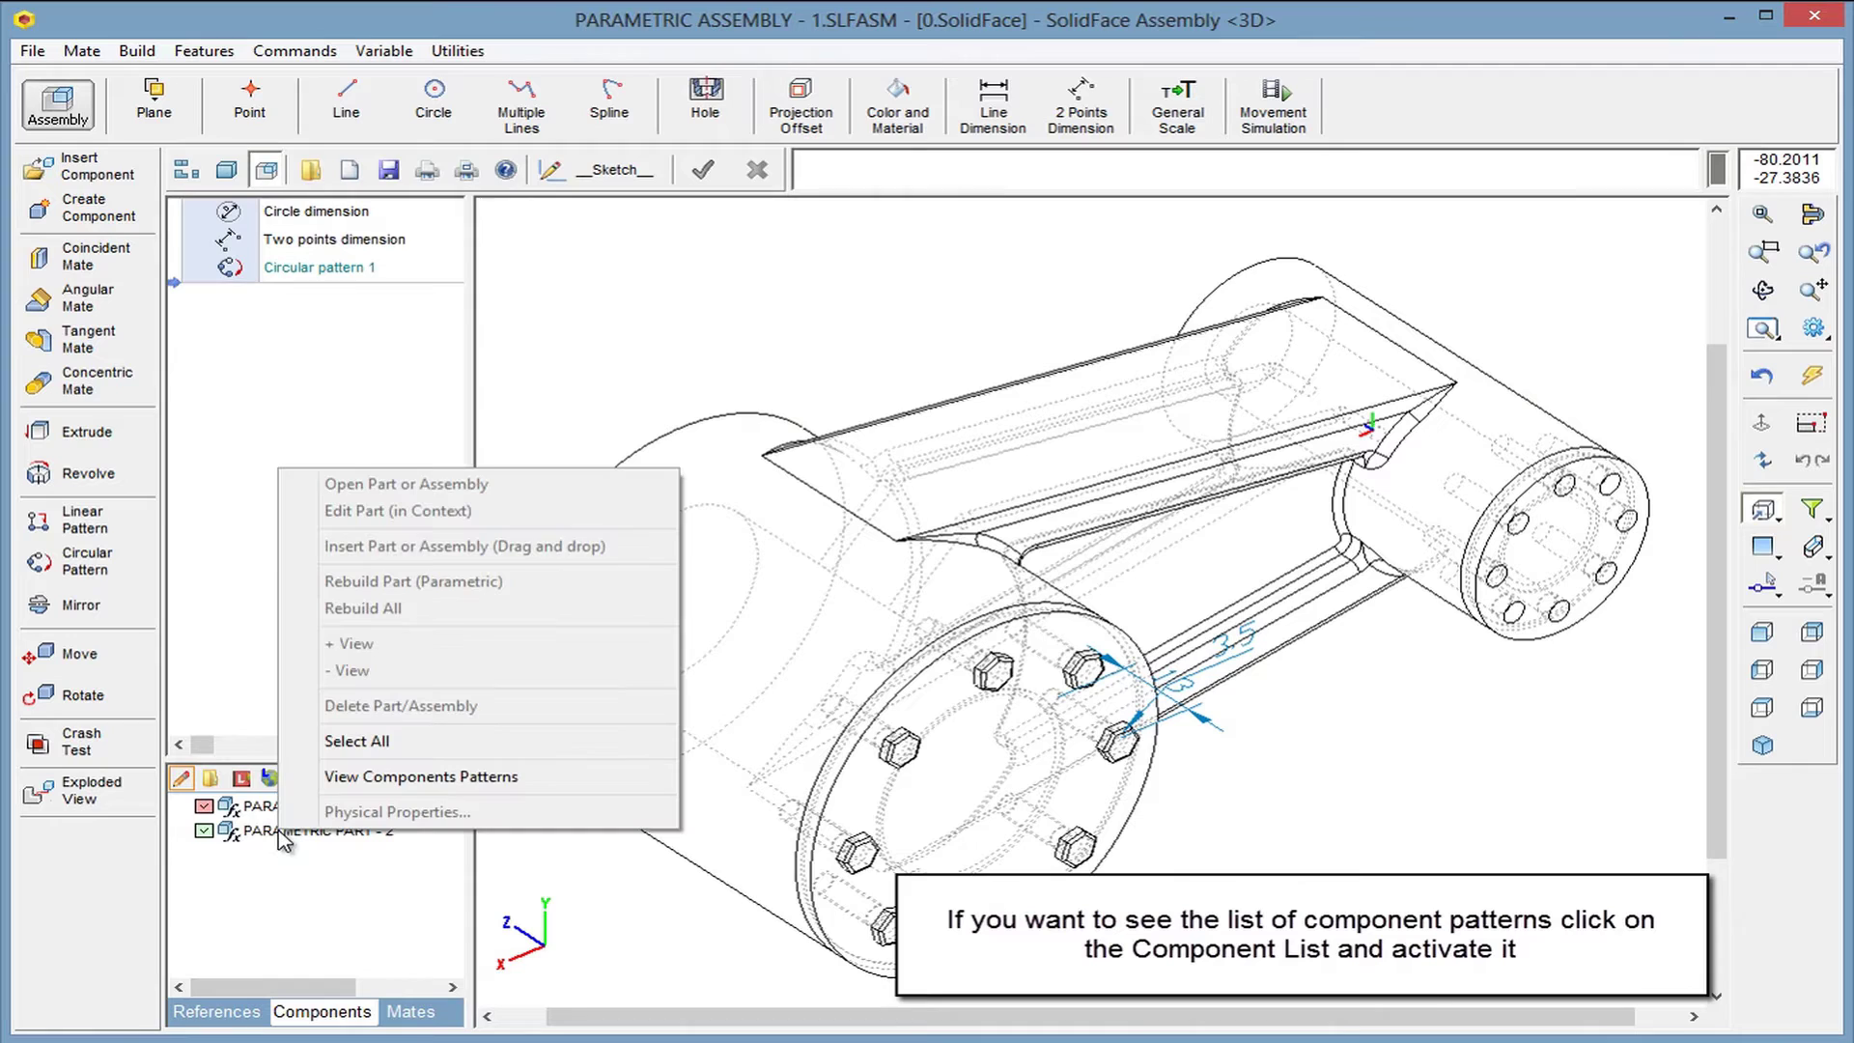
pyautogui.click(370, 777)
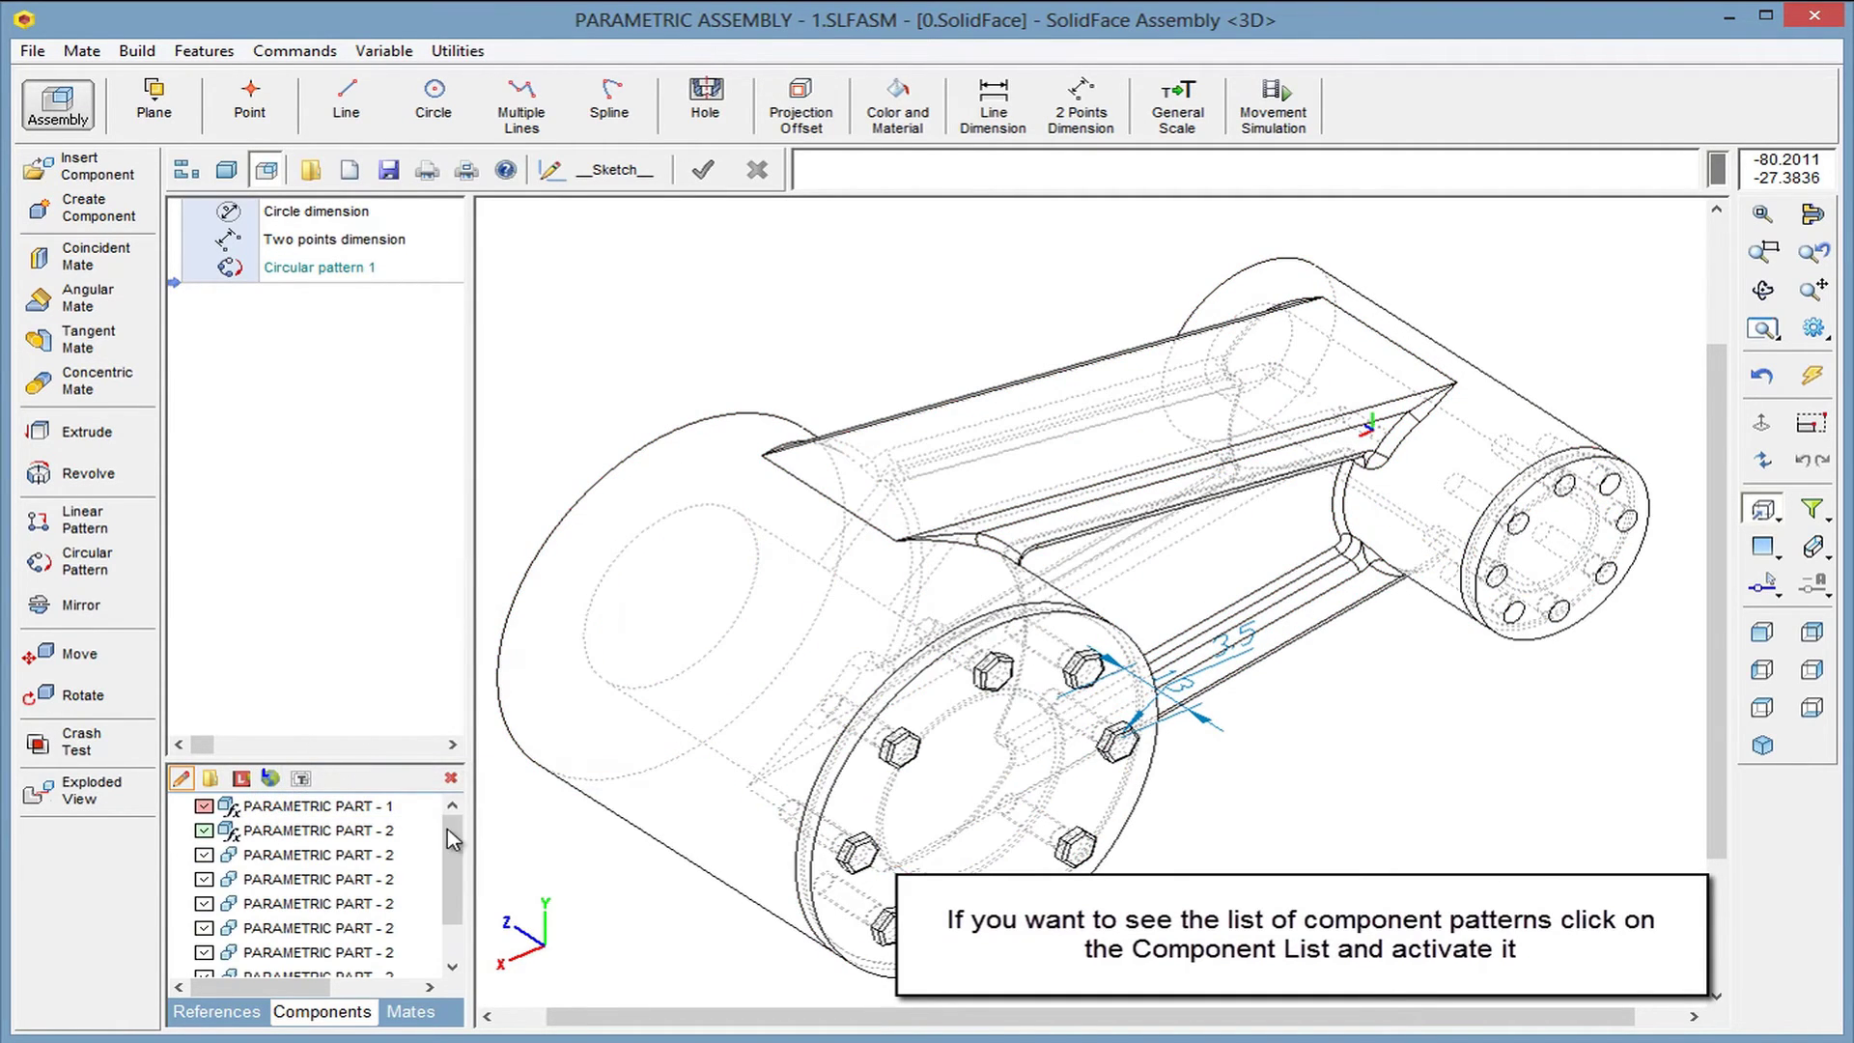
pyautogui.click(325, 833)
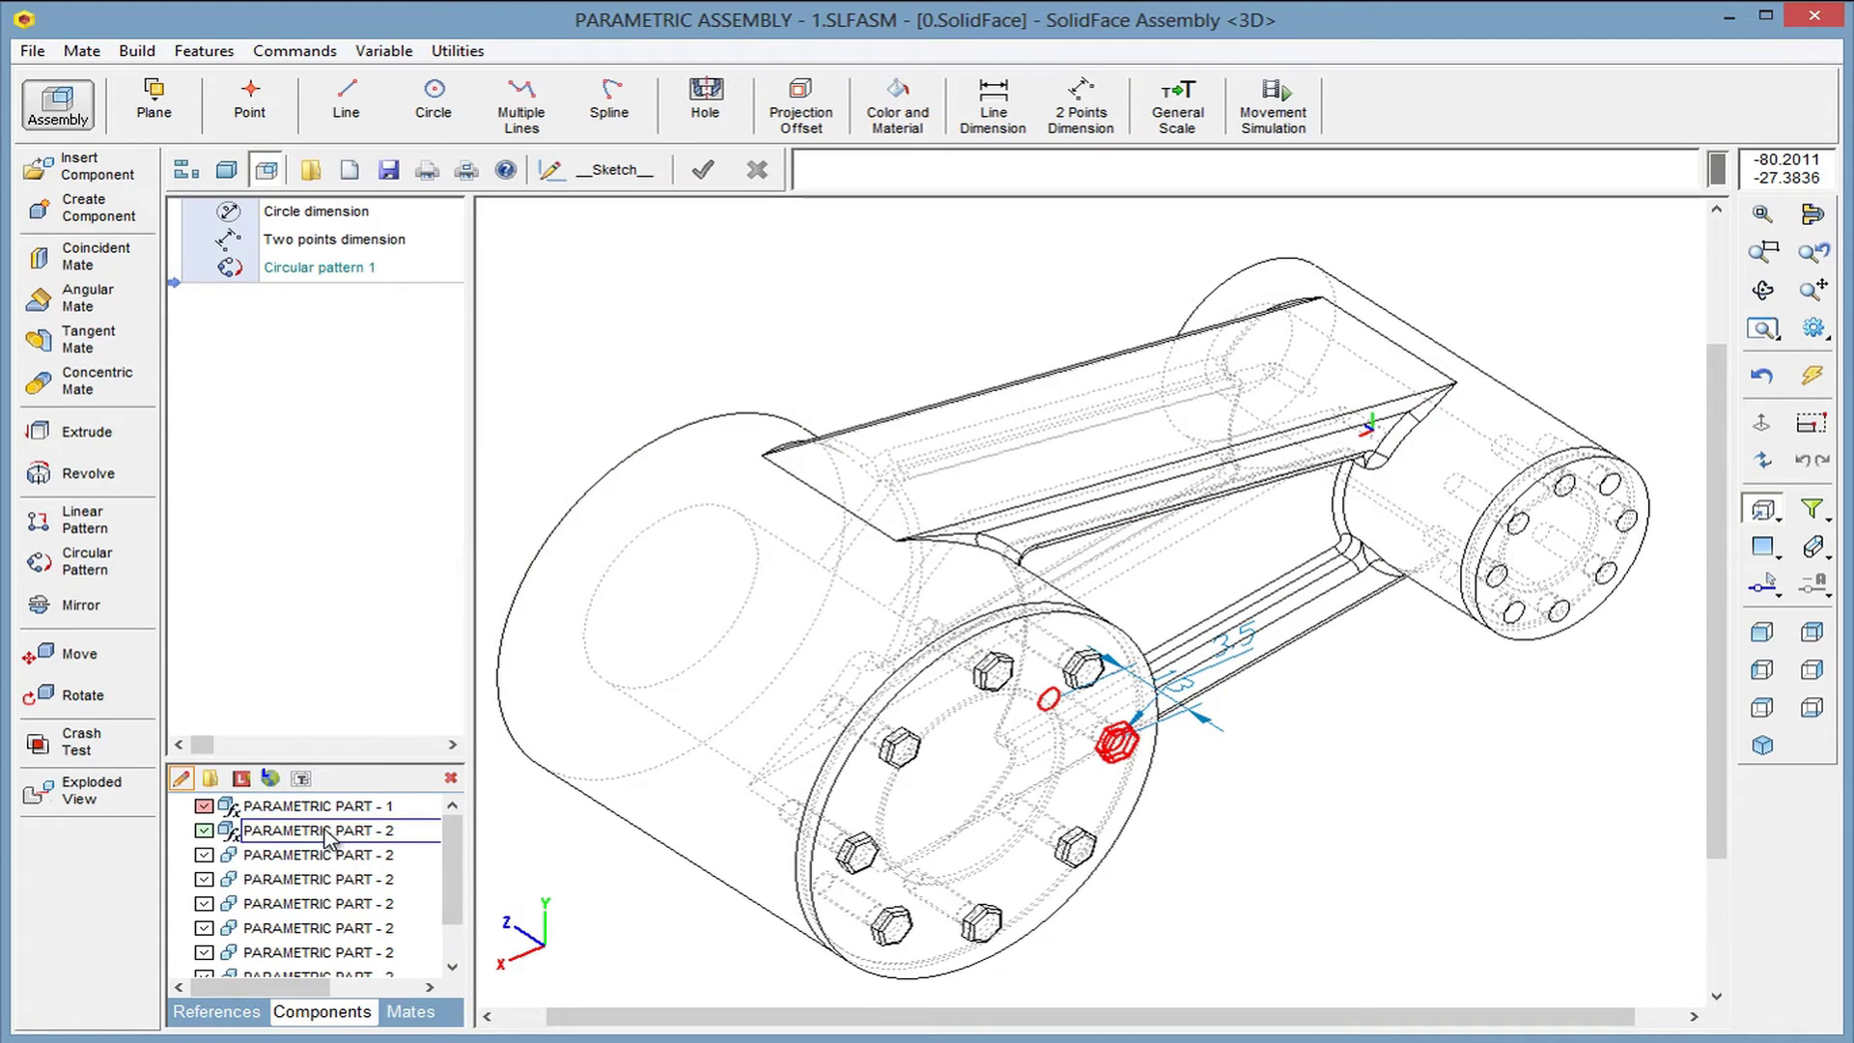
pyautogui.rightClick(326, 833)
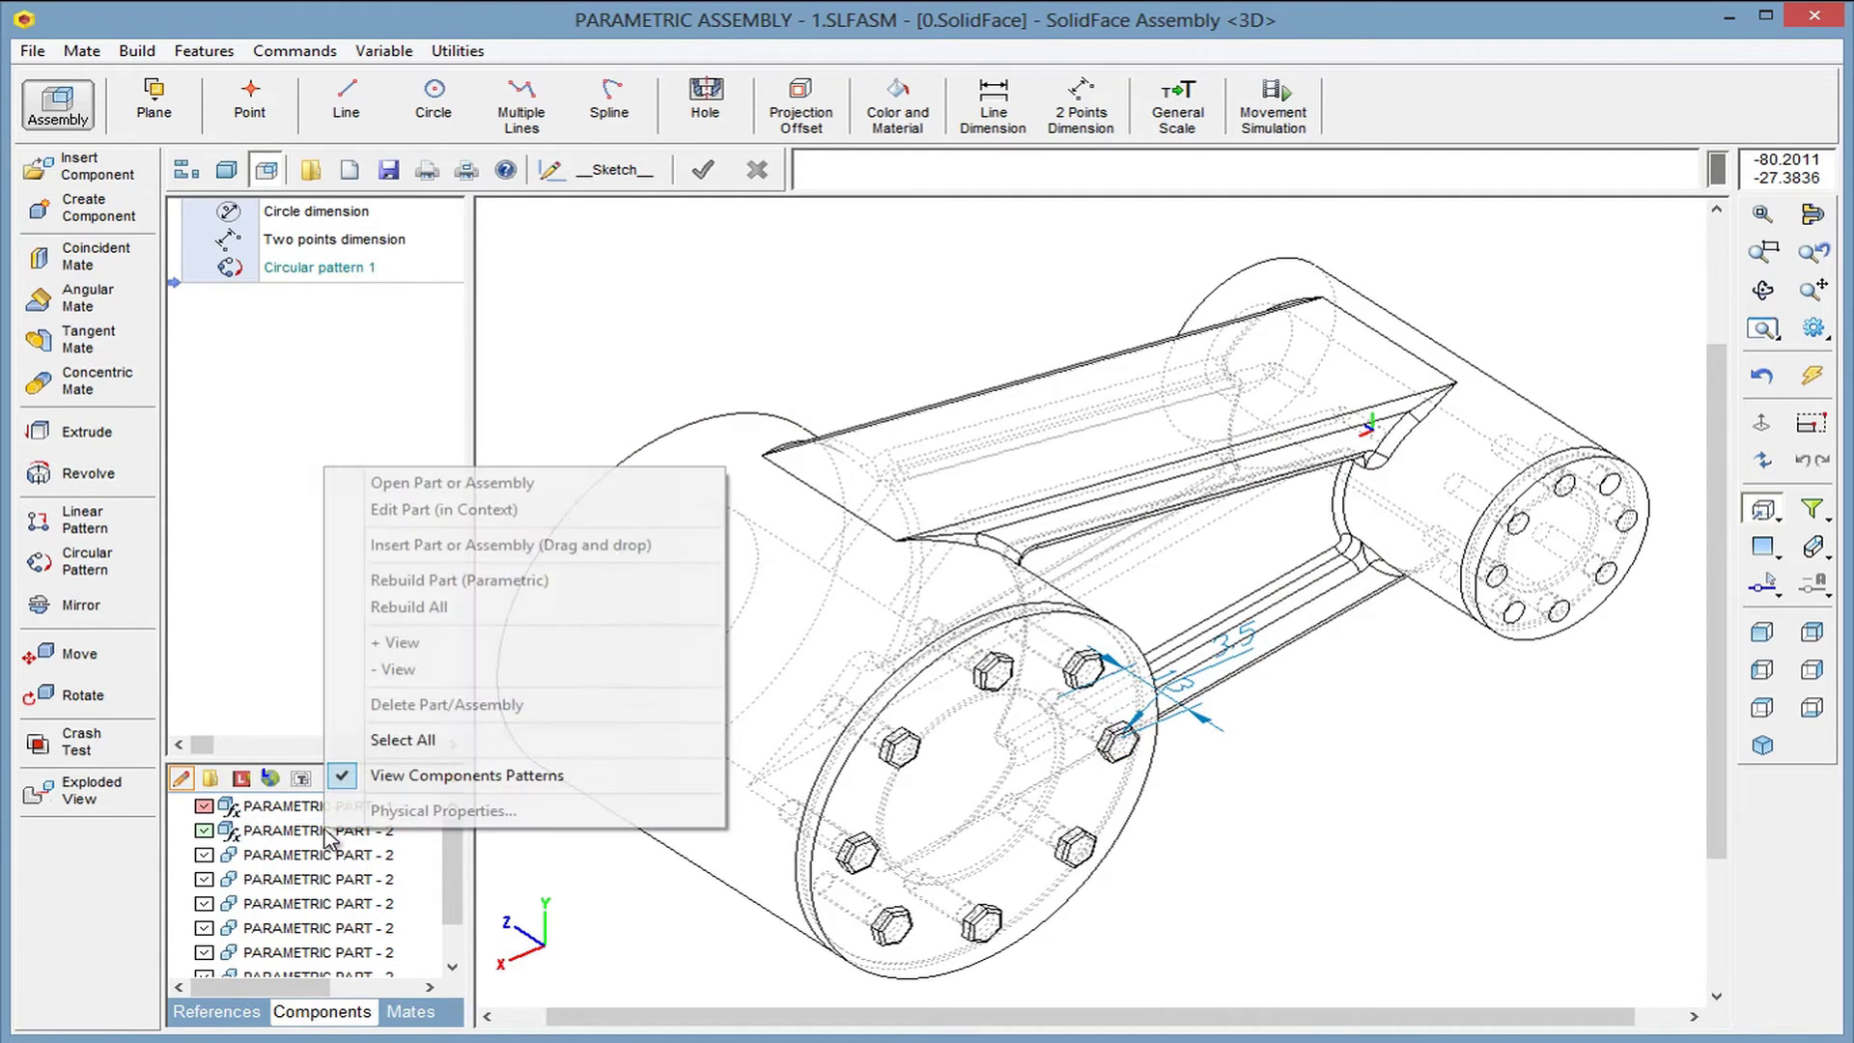
pyautogui.click(389, 785)
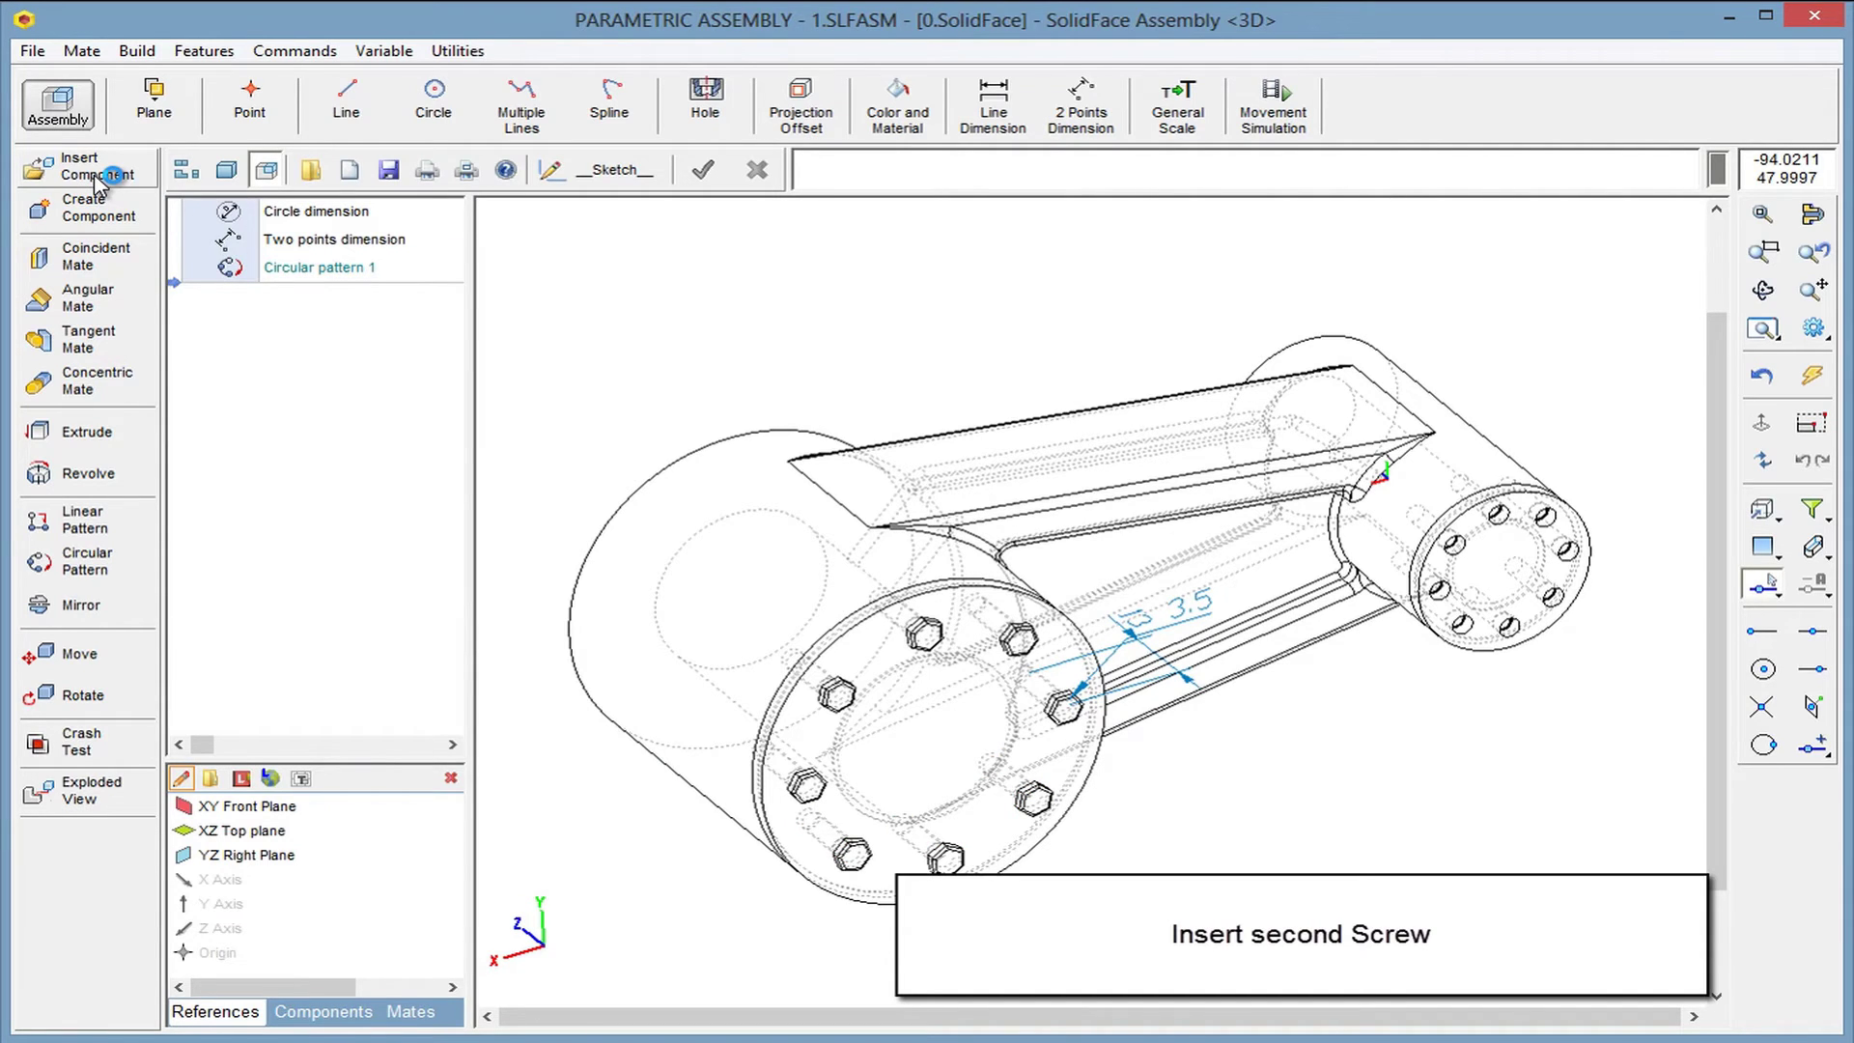
# Insert PARAMETRIC PART - 2 as a new variant using the 1.75 / 14 table row
pyautogui.click(96, 177)
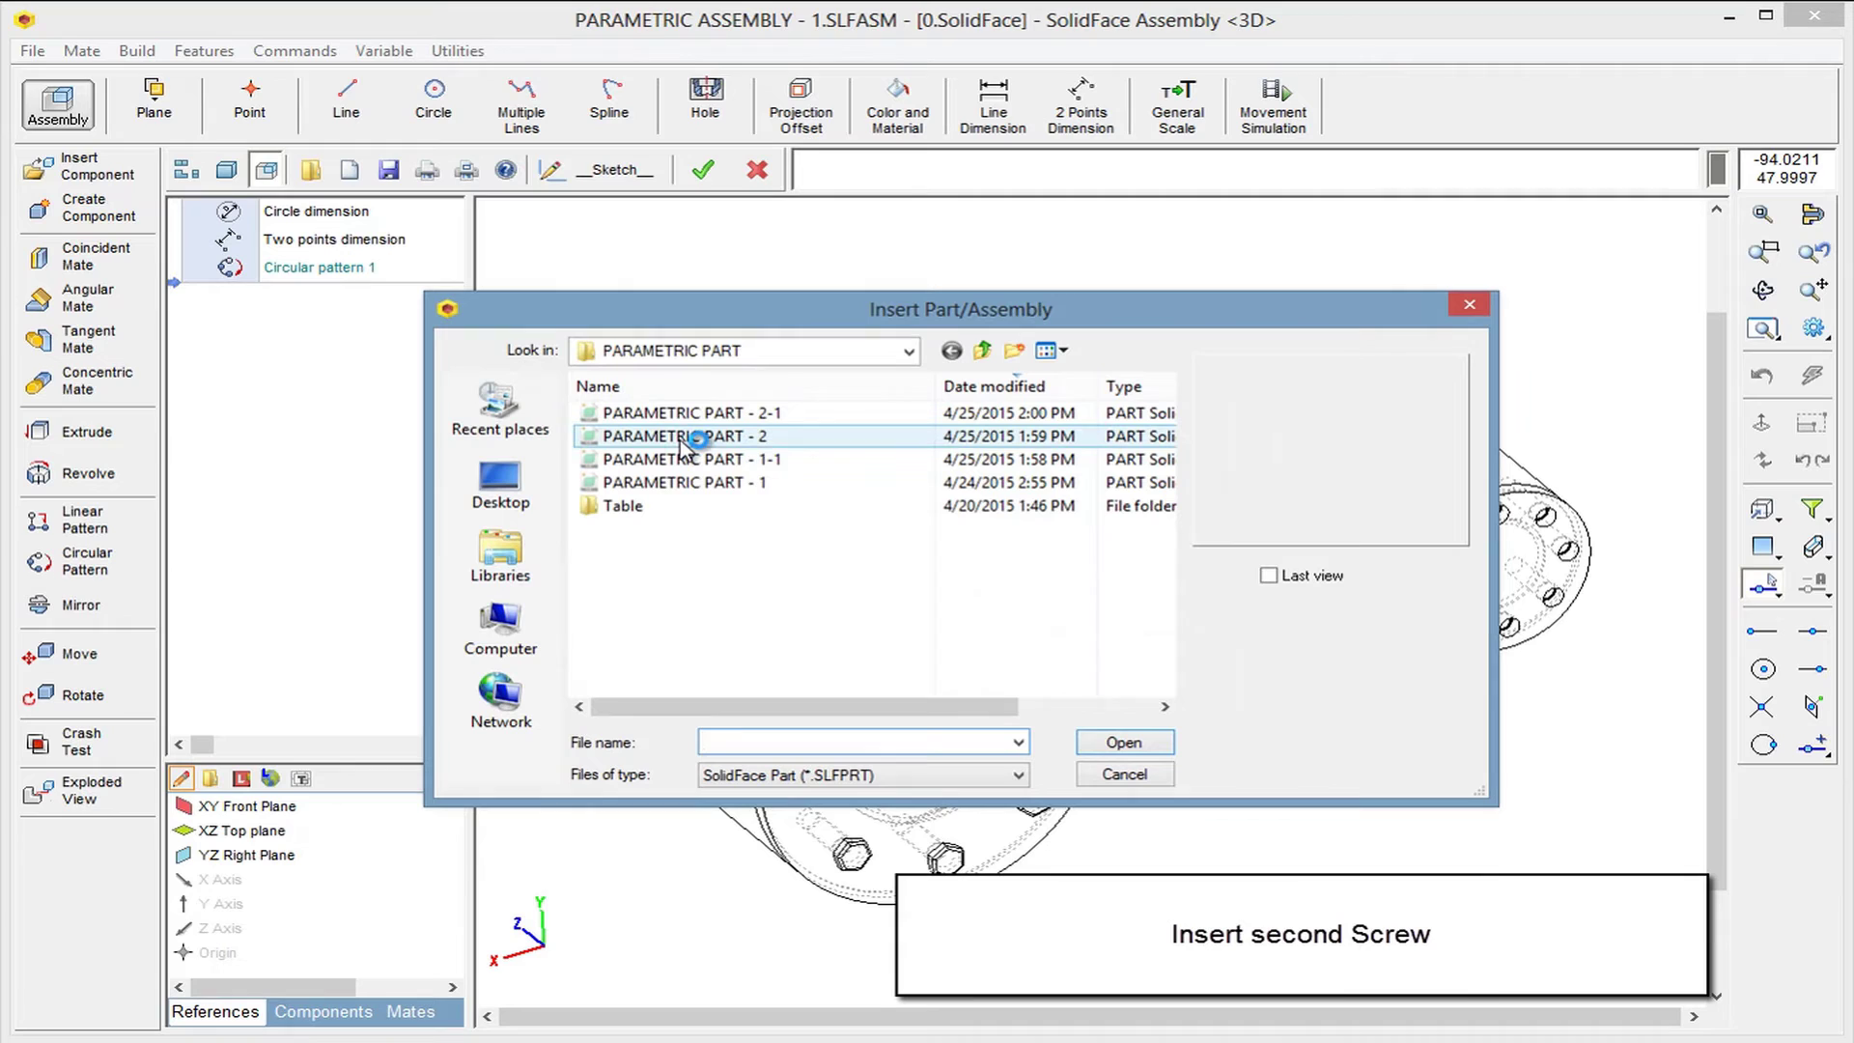
pyautogui.moveTo(683, 437)
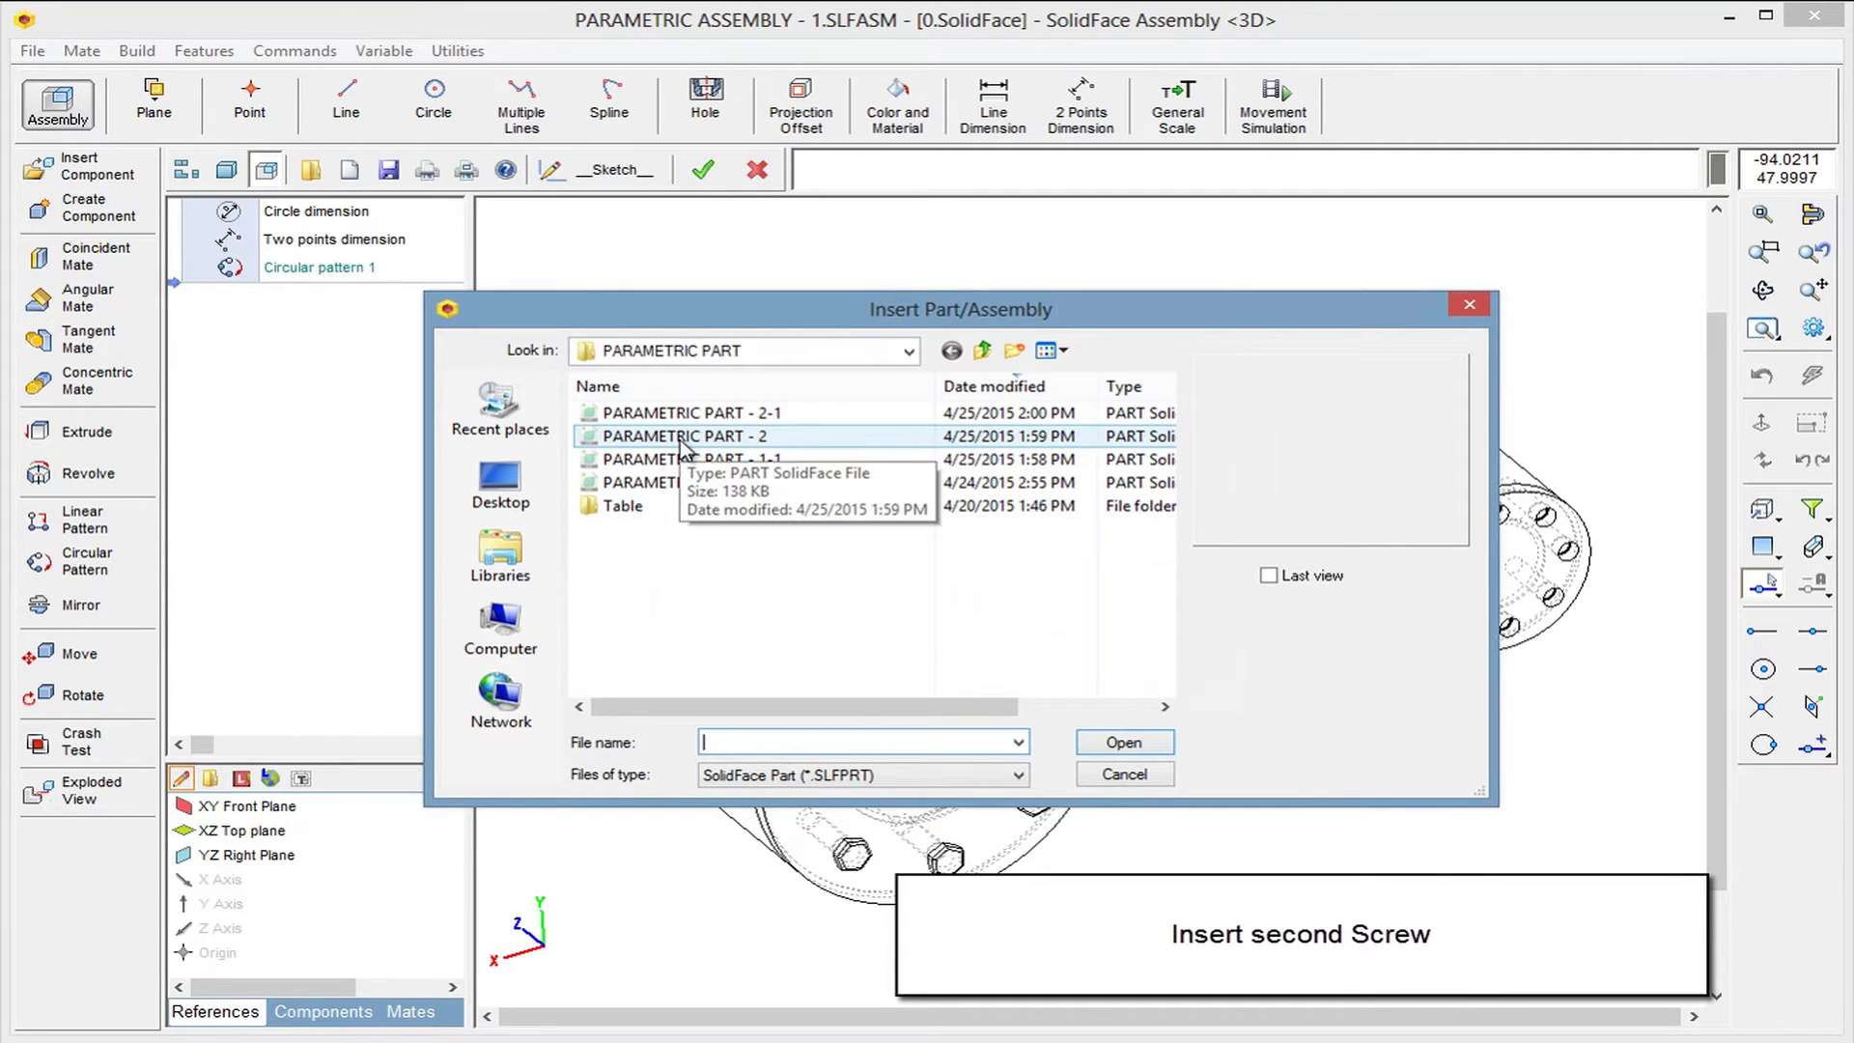
pyautogui.click(680, 440)
pyautogui.click(1136, 744)
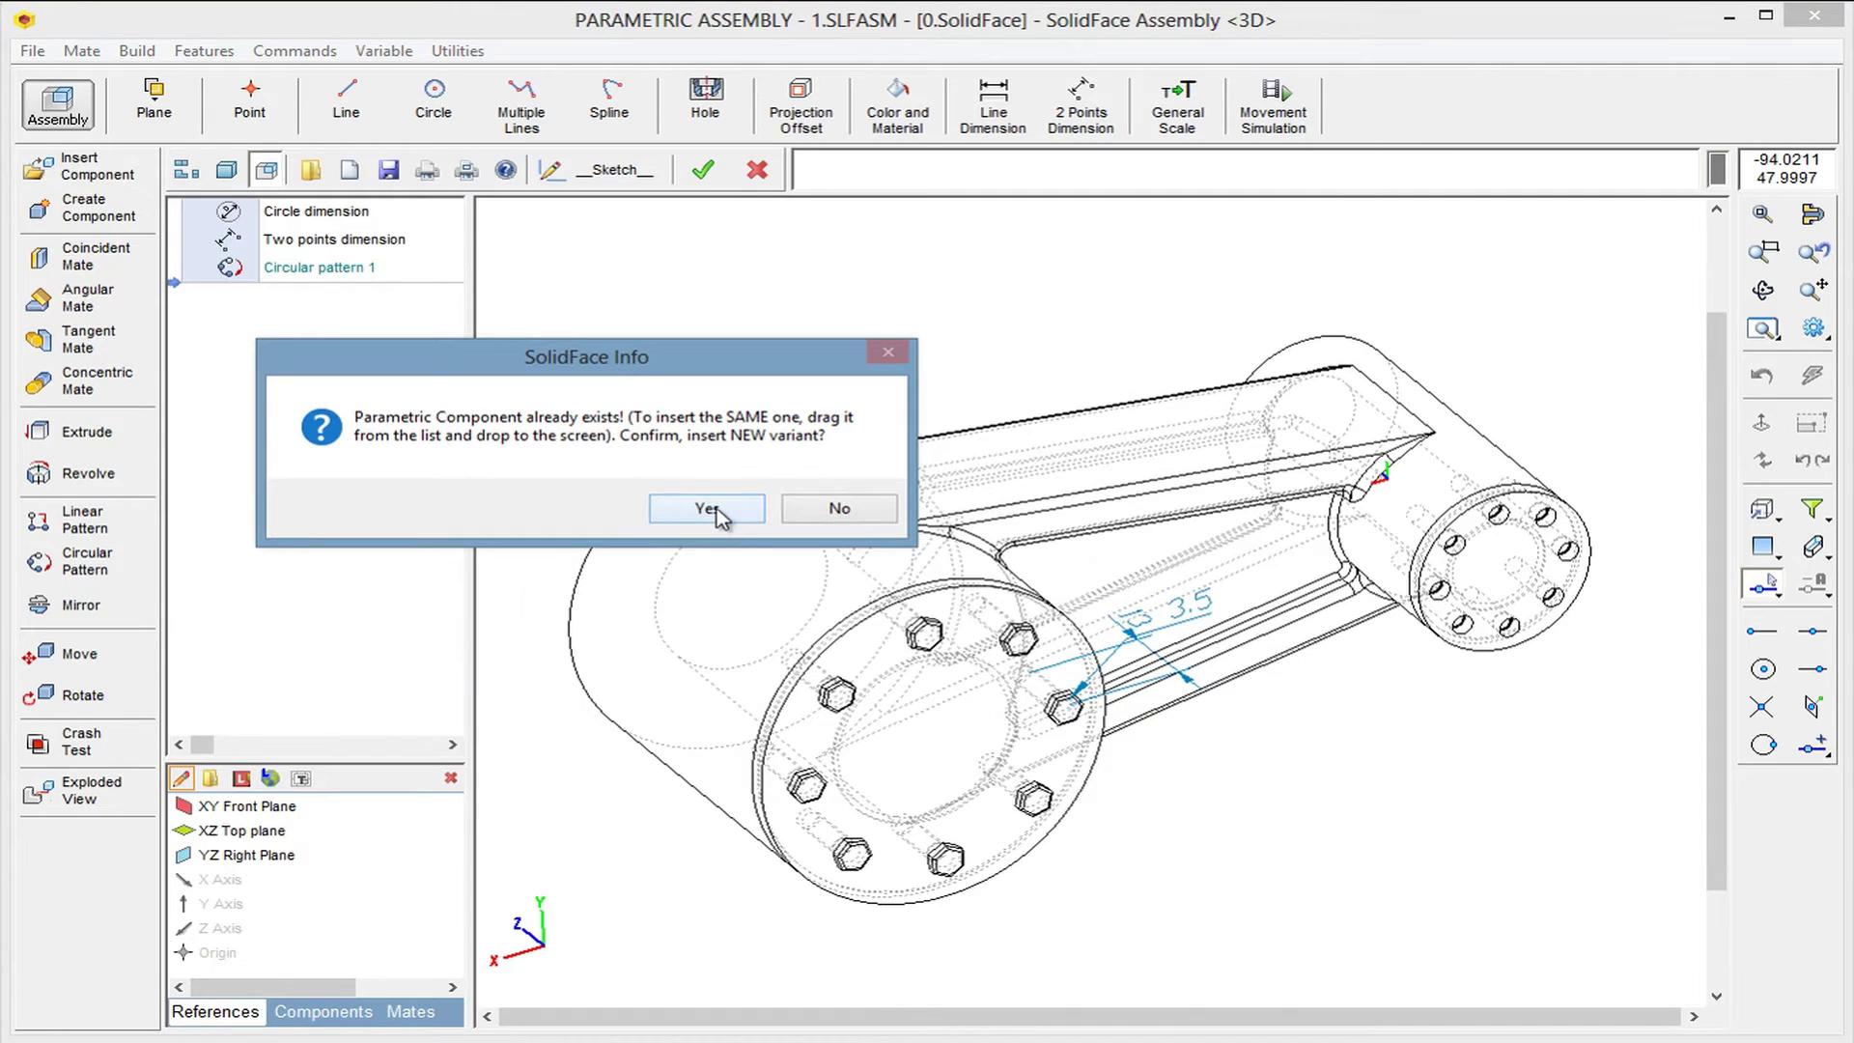
pyautogui.click(716, 508)
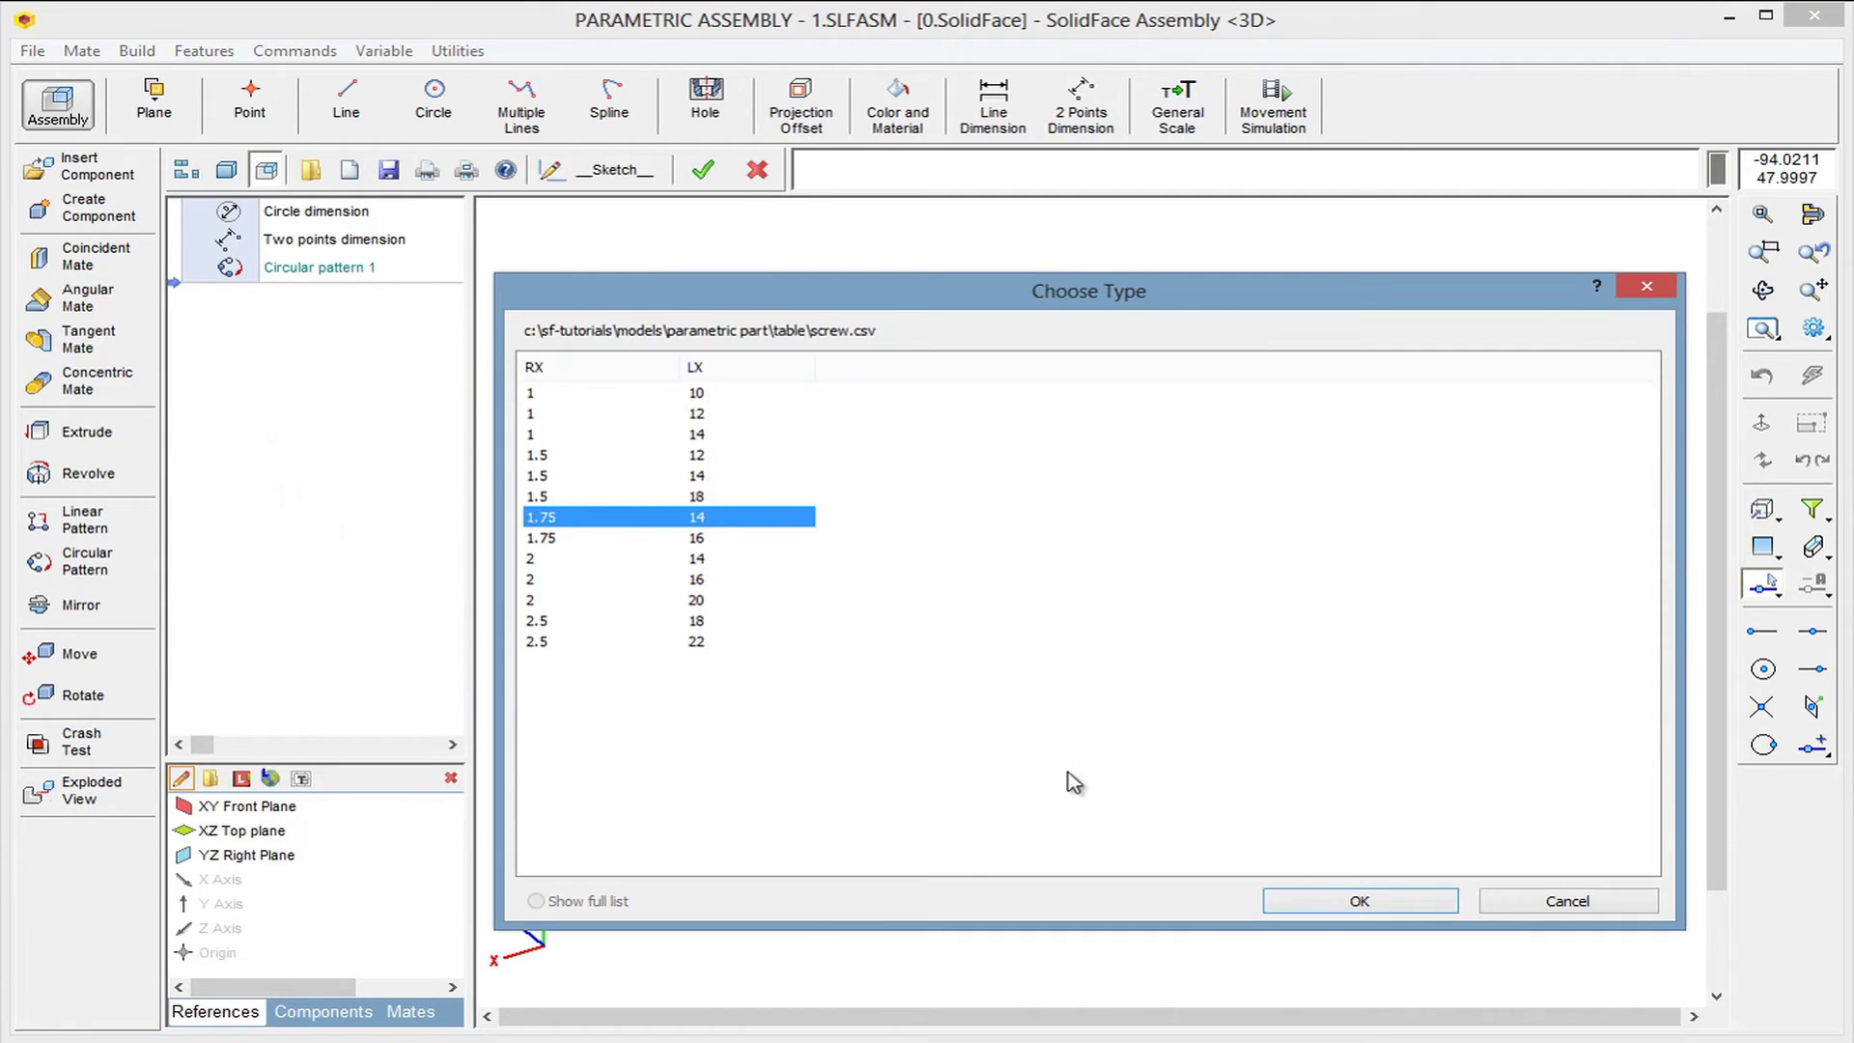
pyautogui.click(1362, 900)
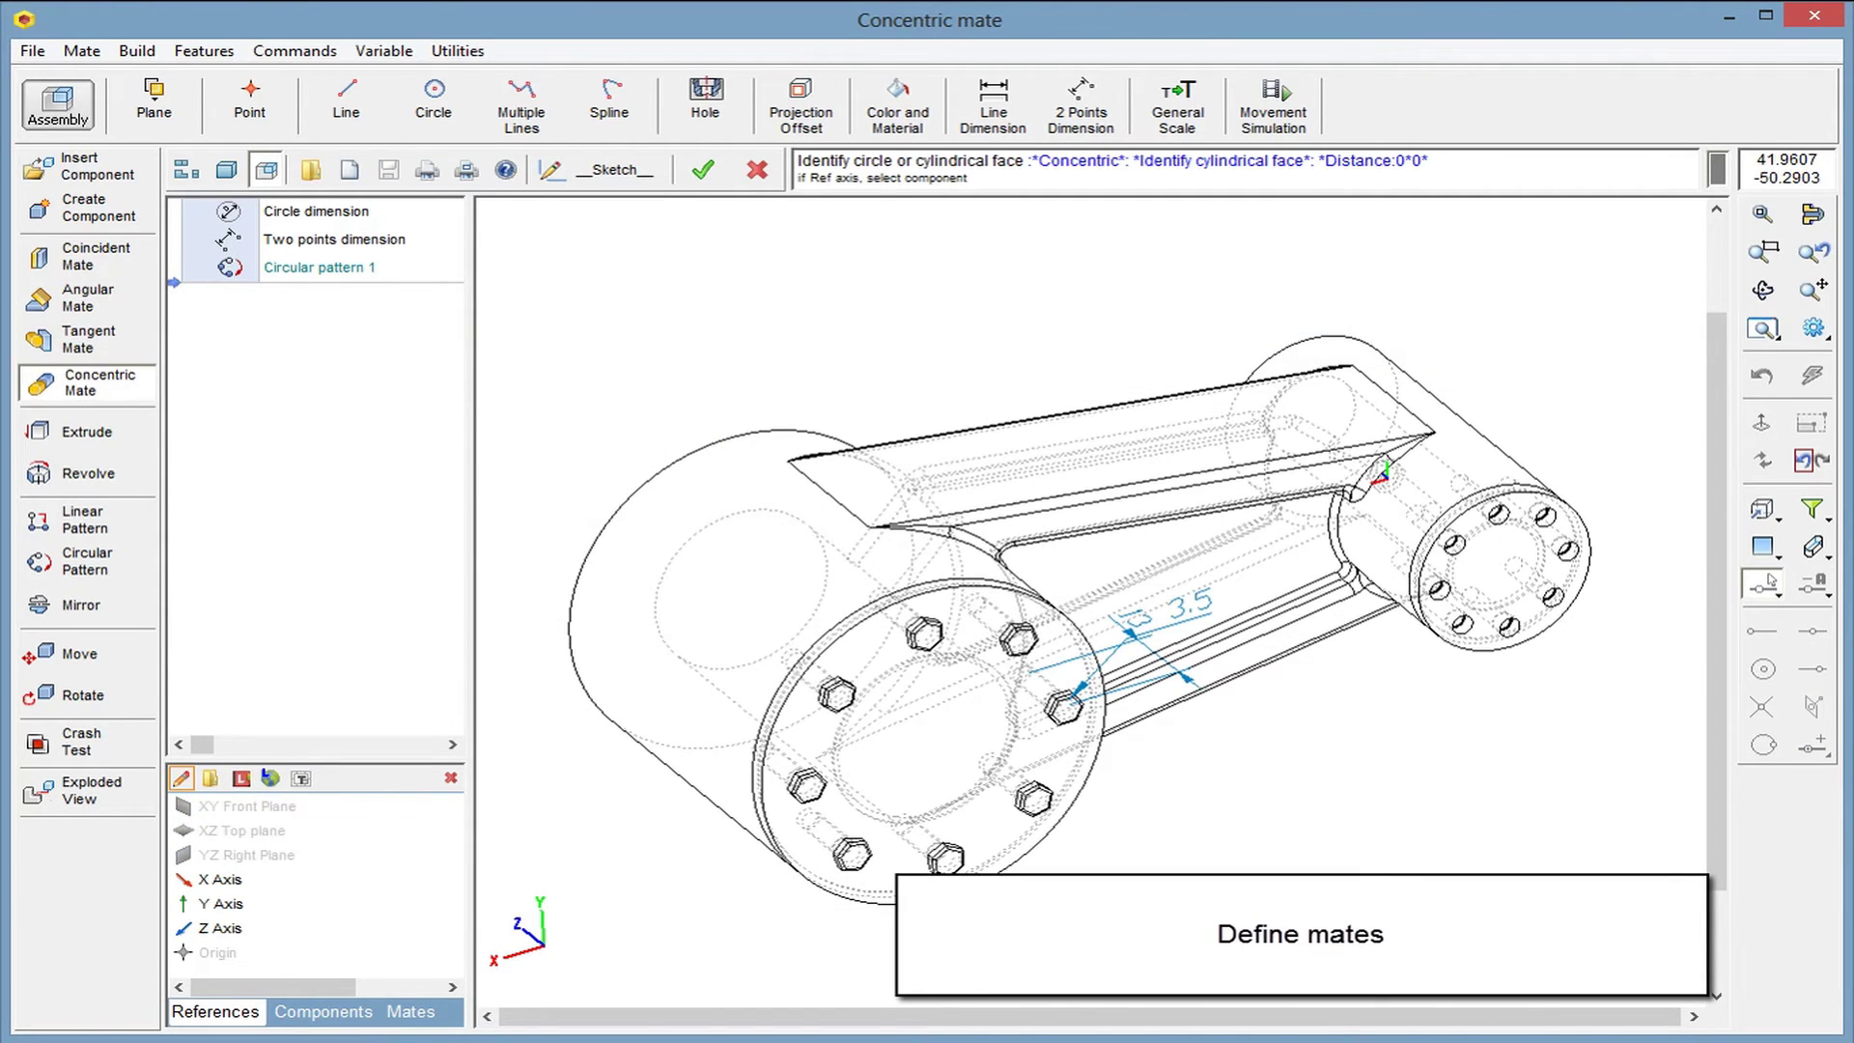
# Zoom into the small drum's end and mate the screw concentric to a hole and coincident with the flange
pyautogui.click(1763, 251)
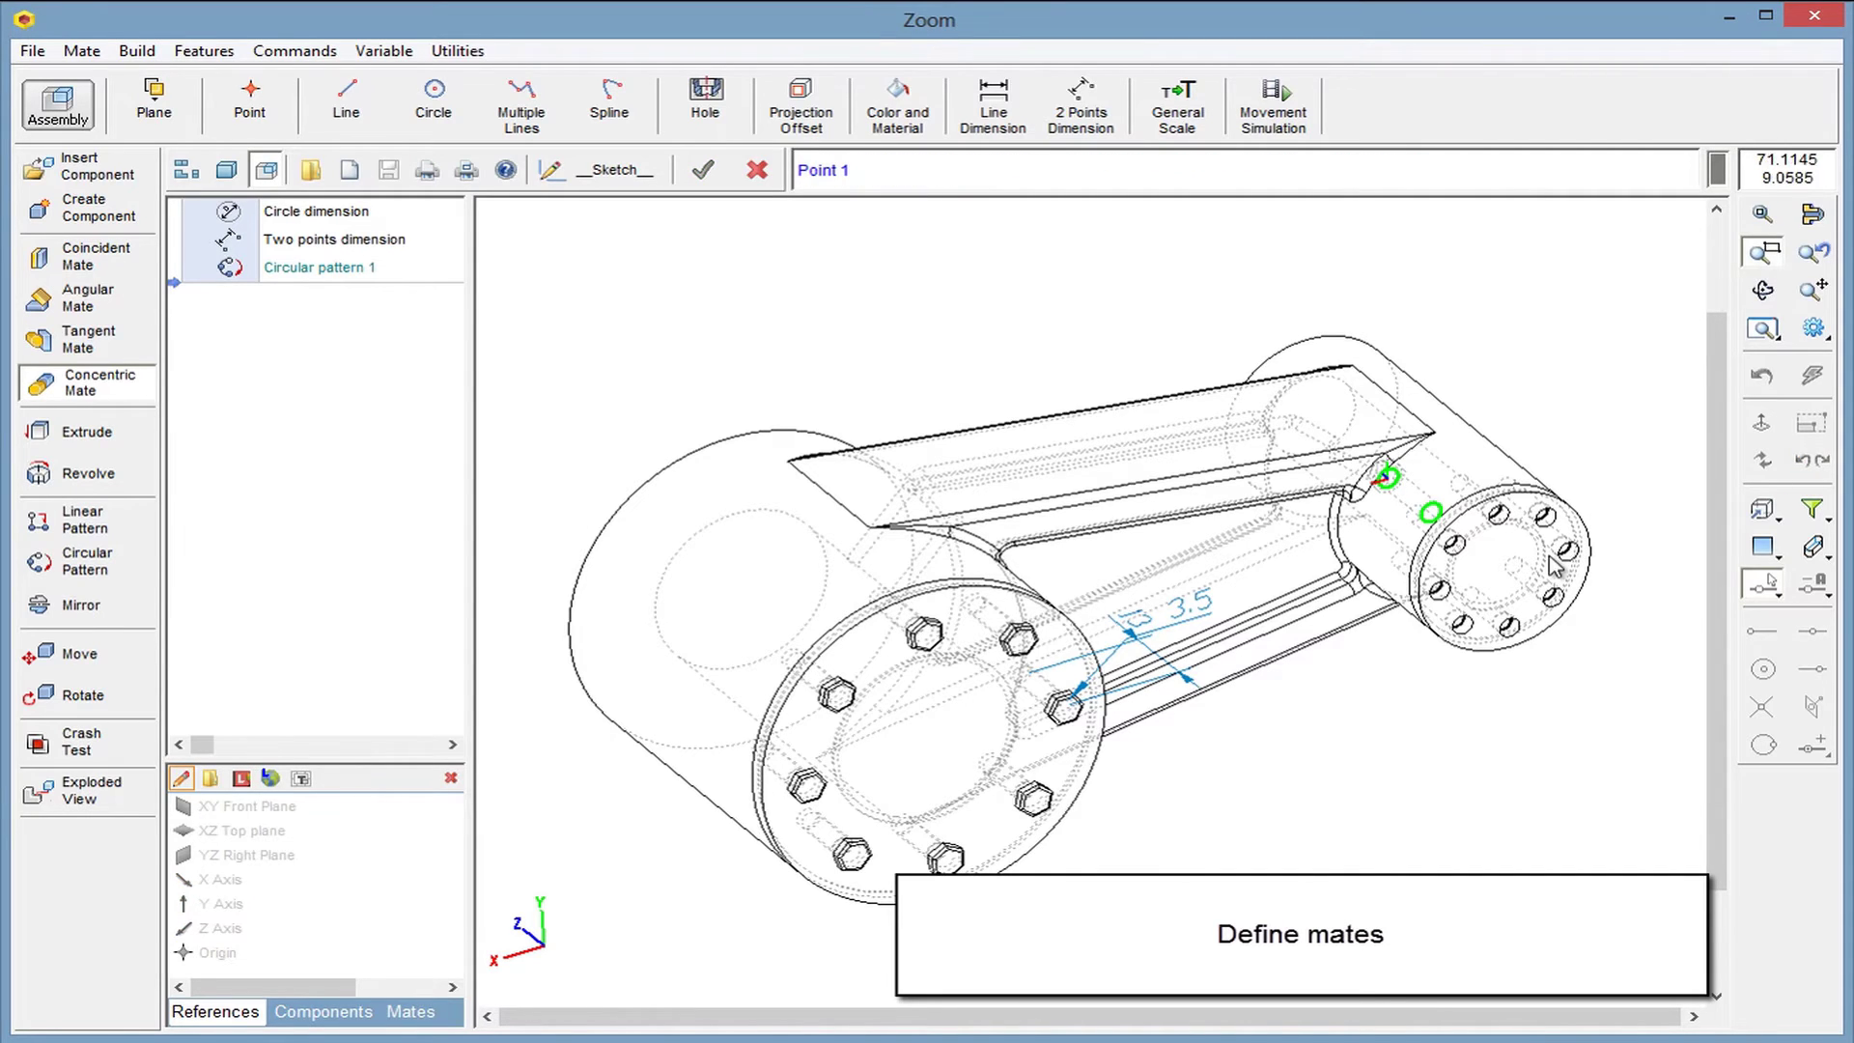
pyautogui.click(1479, 627)
pyautogui.click(1631, 473)
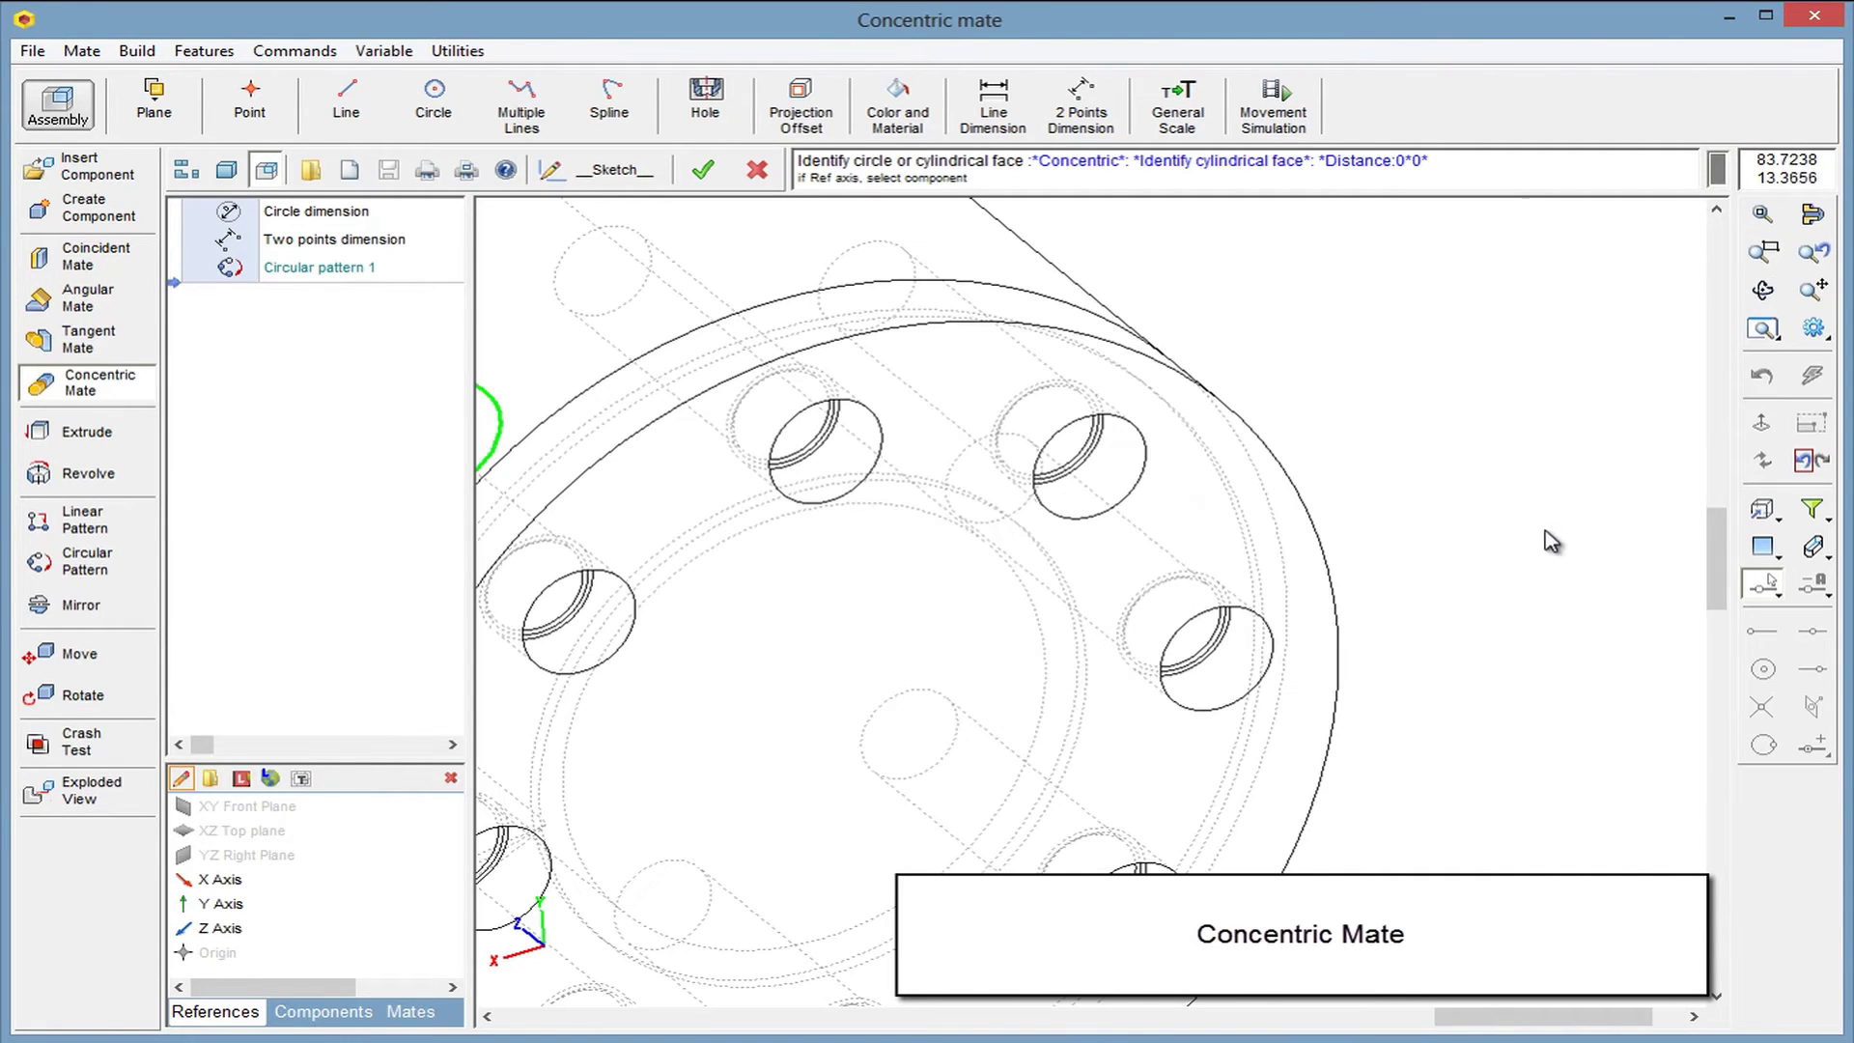
pyautogui.click(1233, 667)
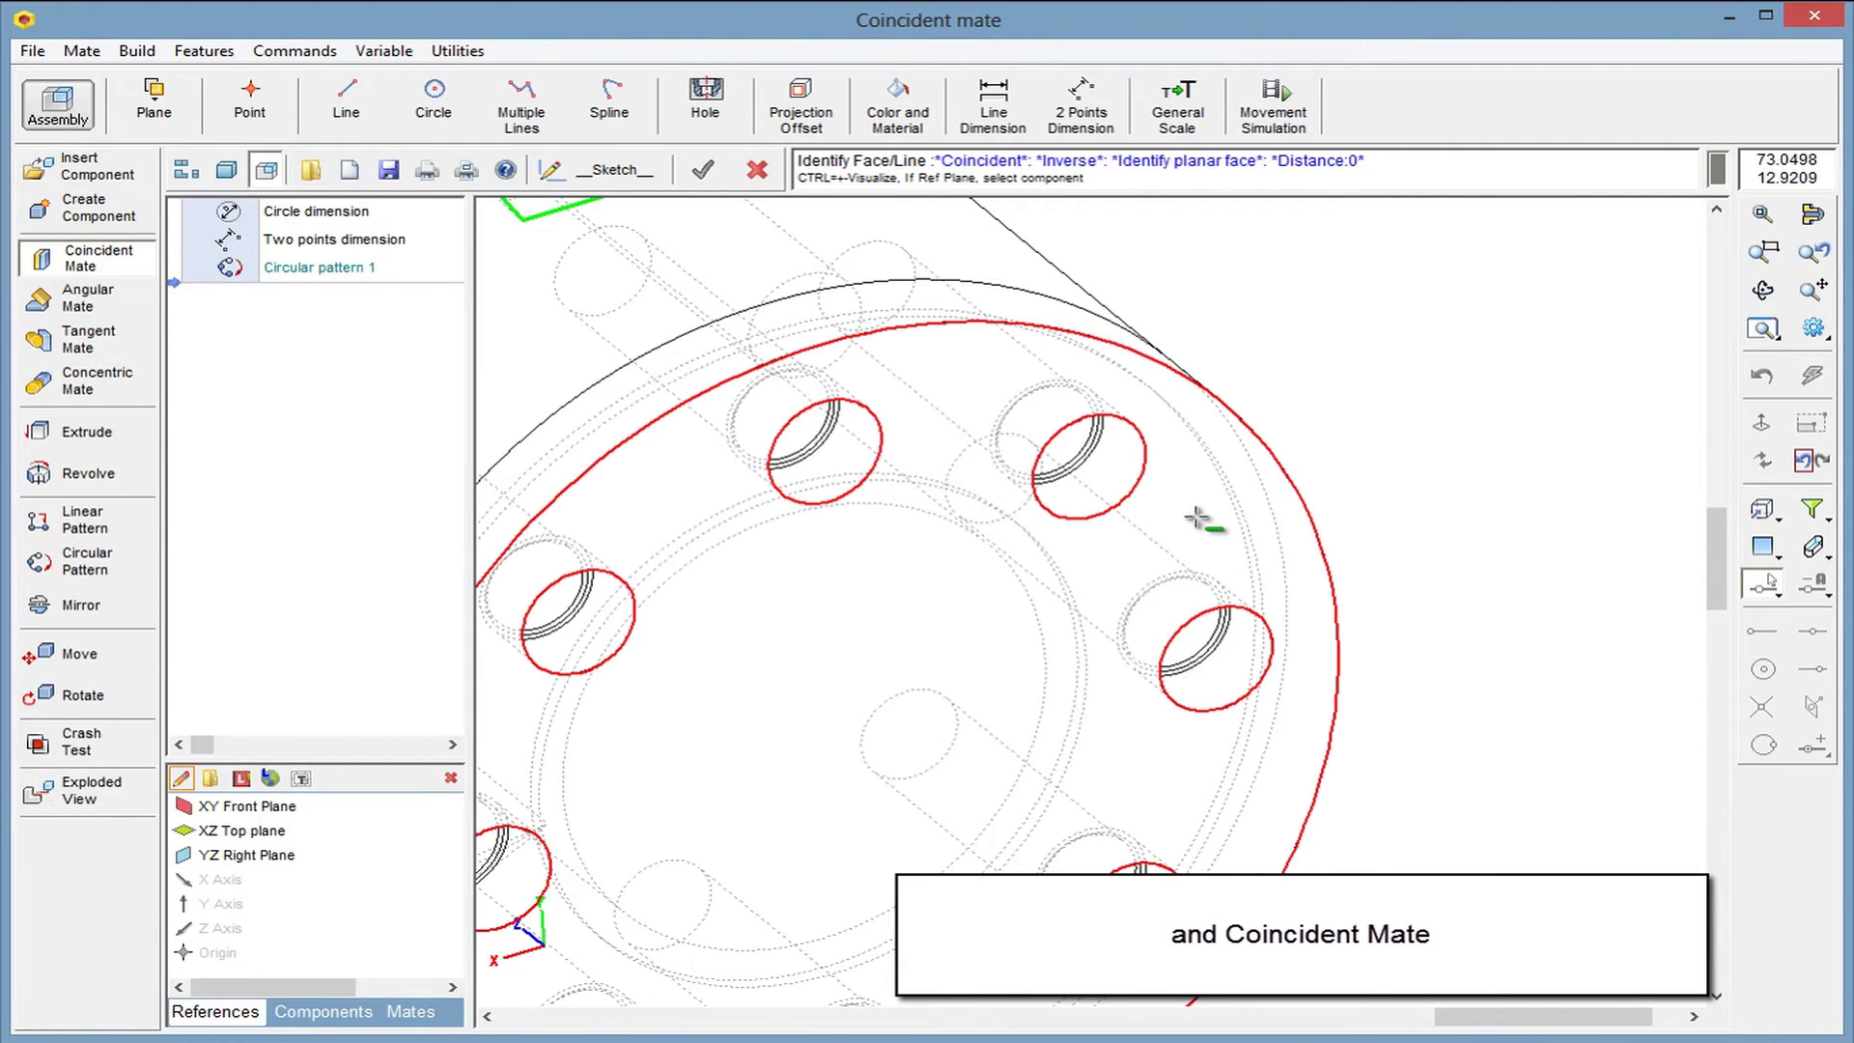
pyautogui.click(1202, 519)
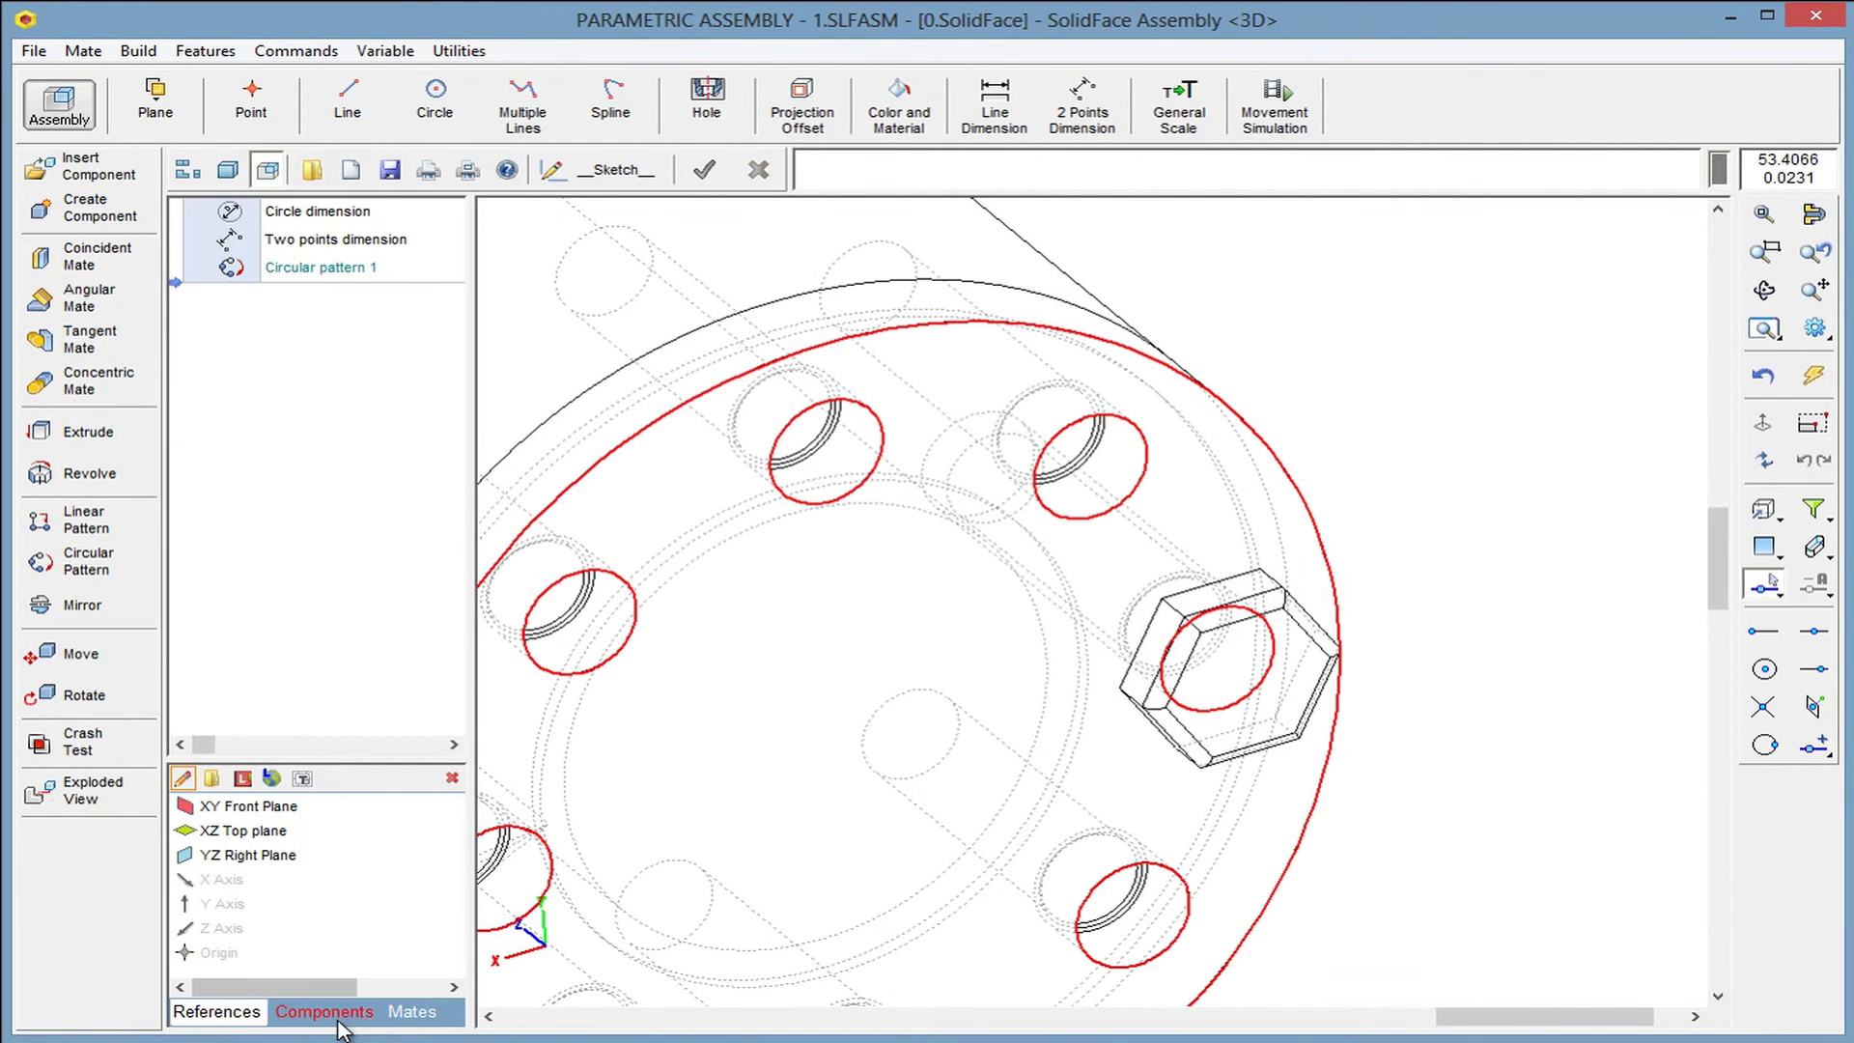
pyautogui.click(339, 1021)
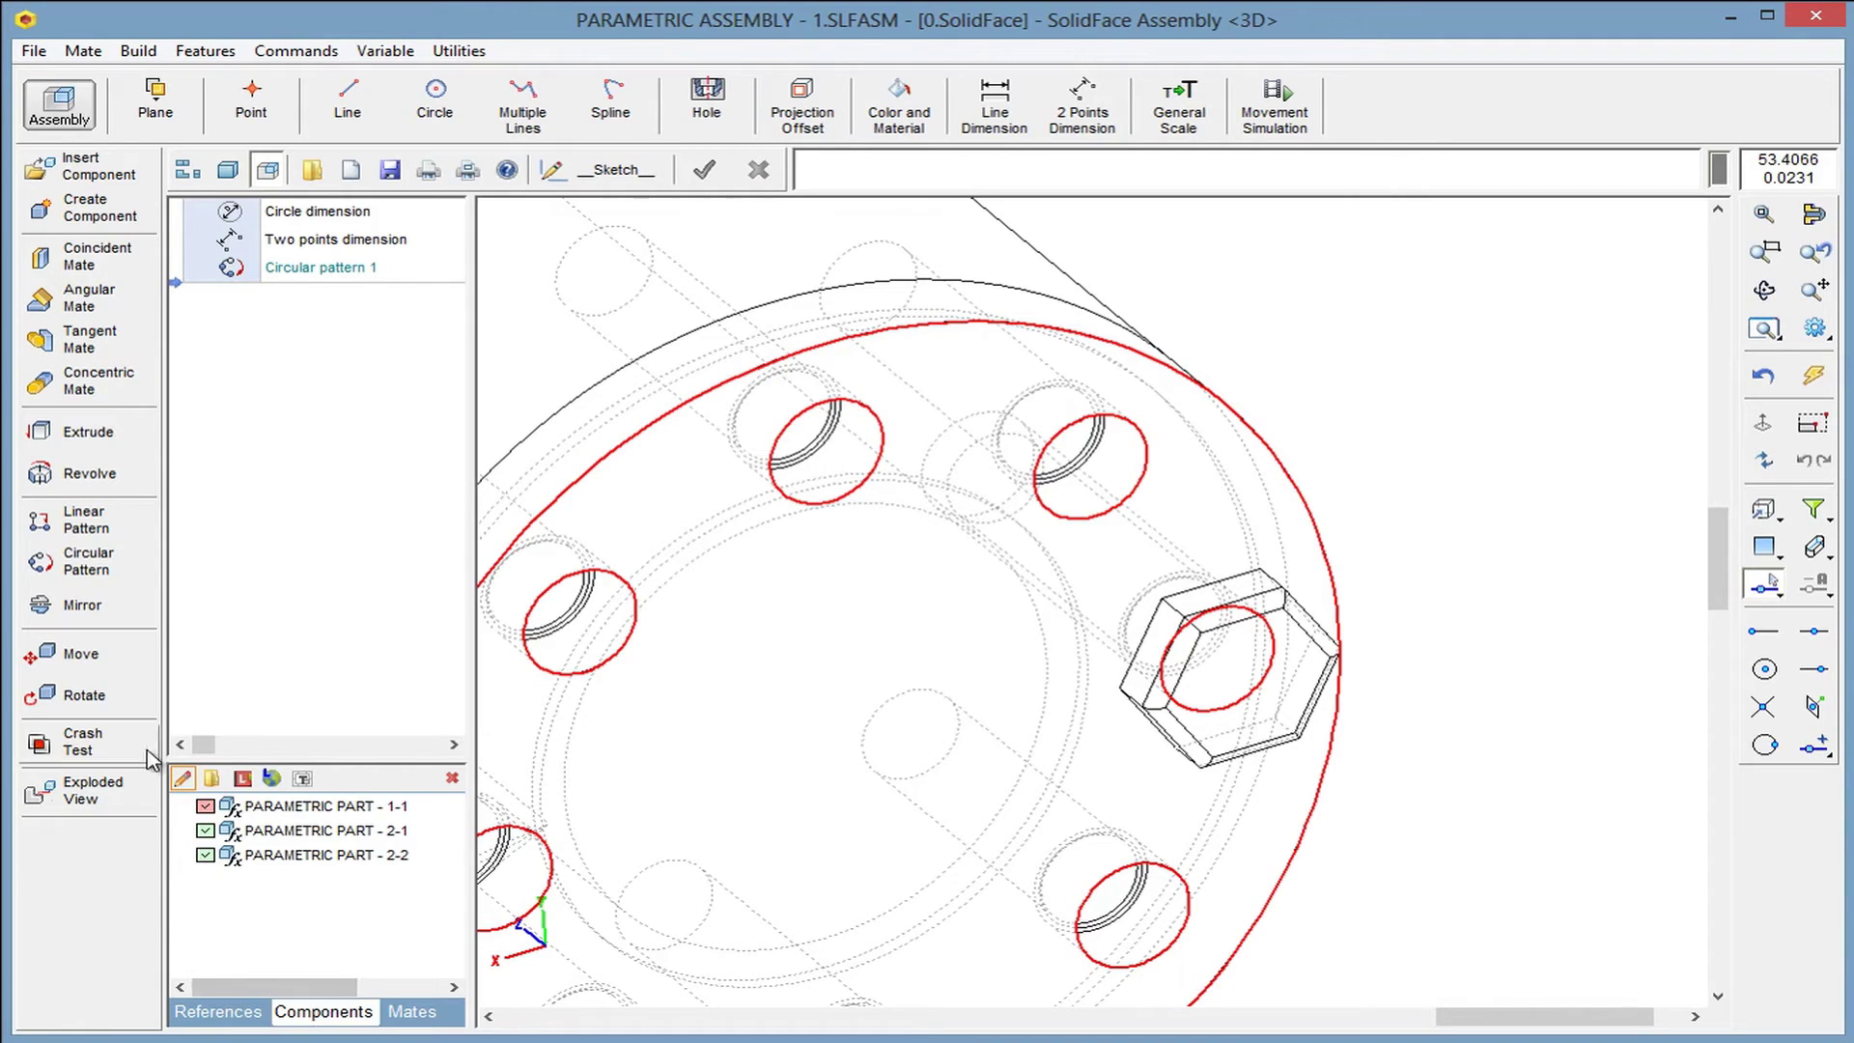
# Circular-pattern PARAMETRIC PART - 2-2 eight times over 360° around the smaller drum's axis
pyautogui.click(107, 576)
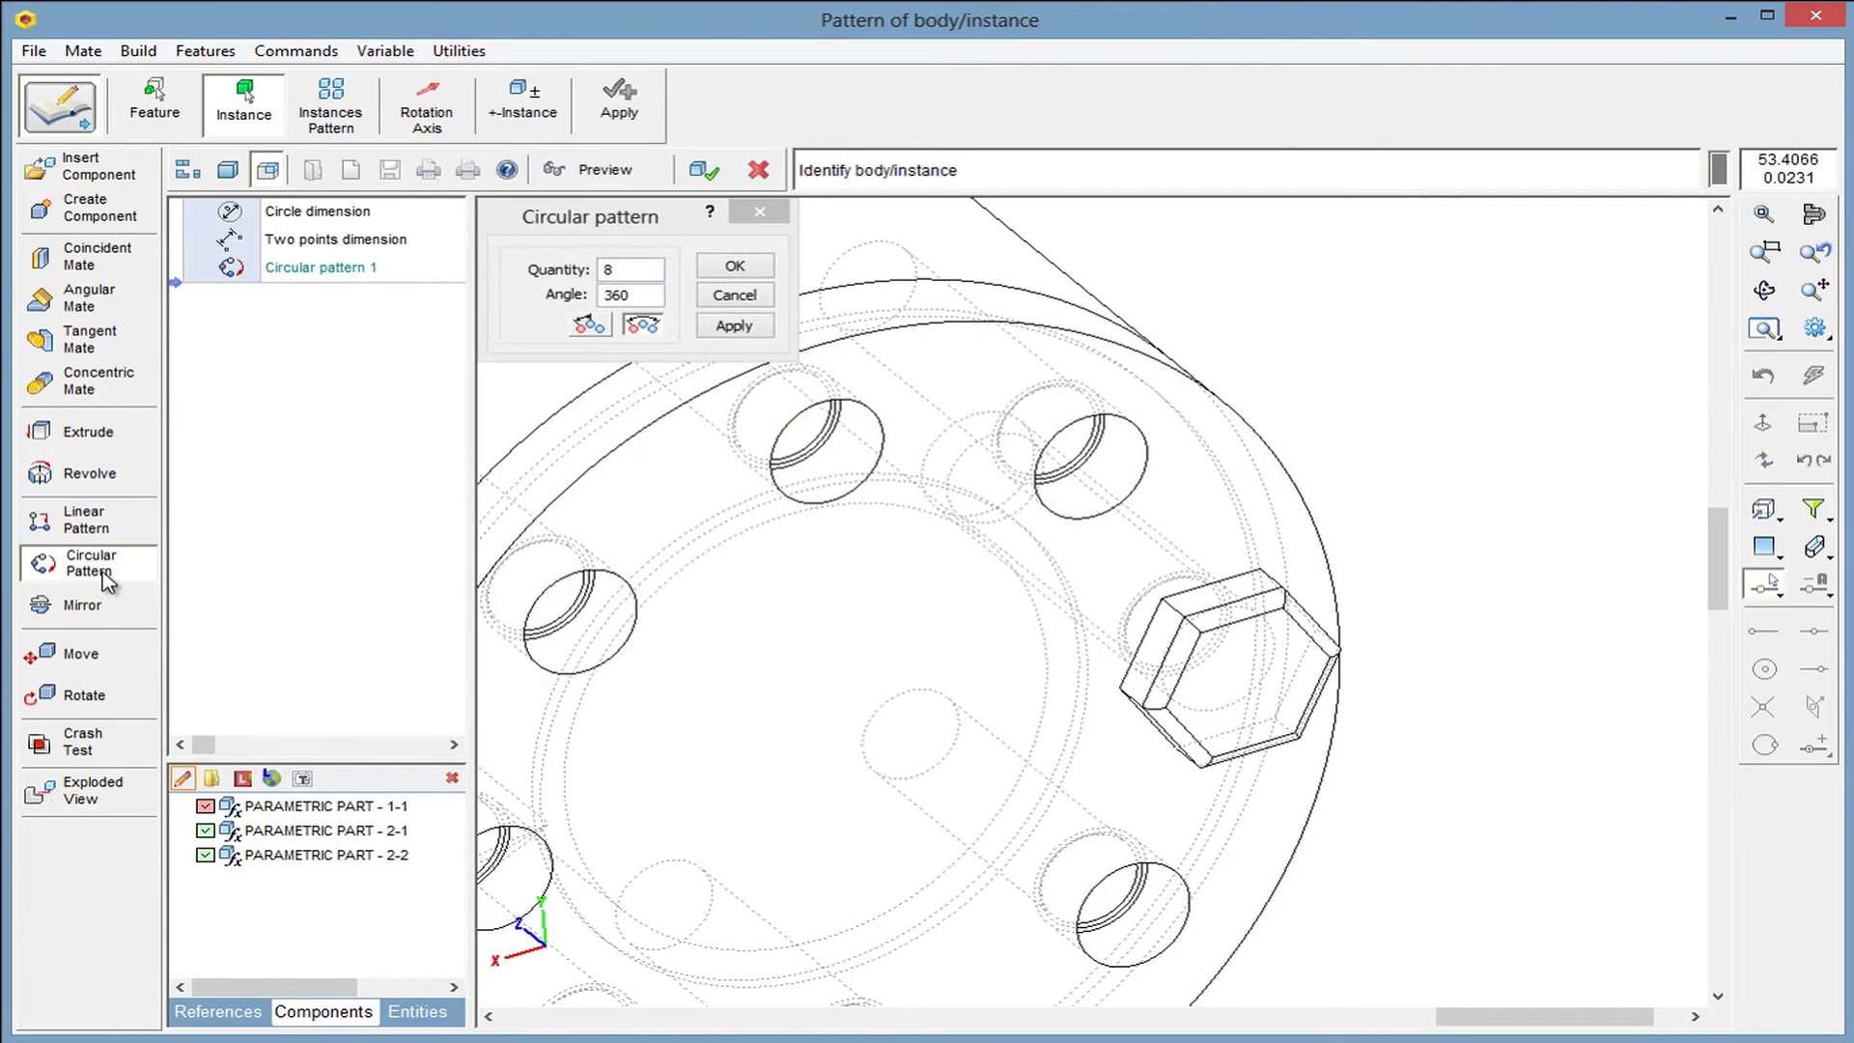
pyautogui.click(311, 858)
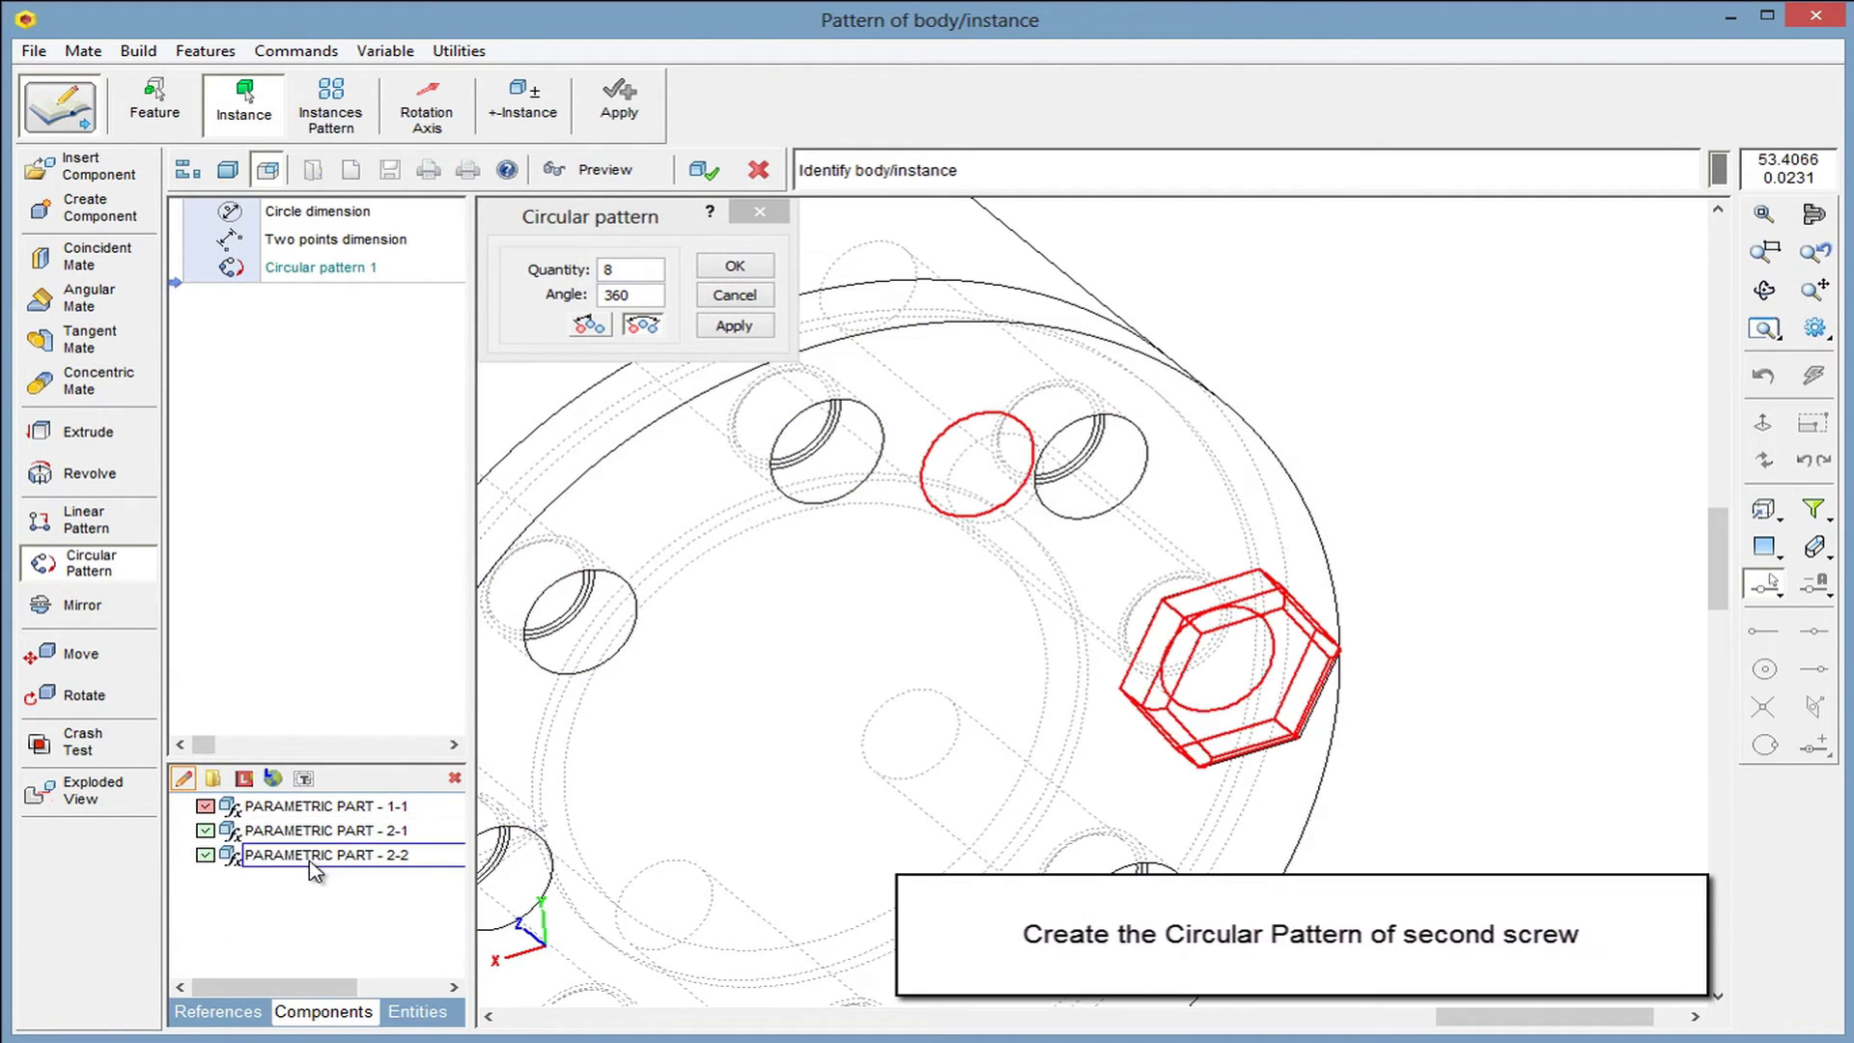
pyautogui.click(311, 857)
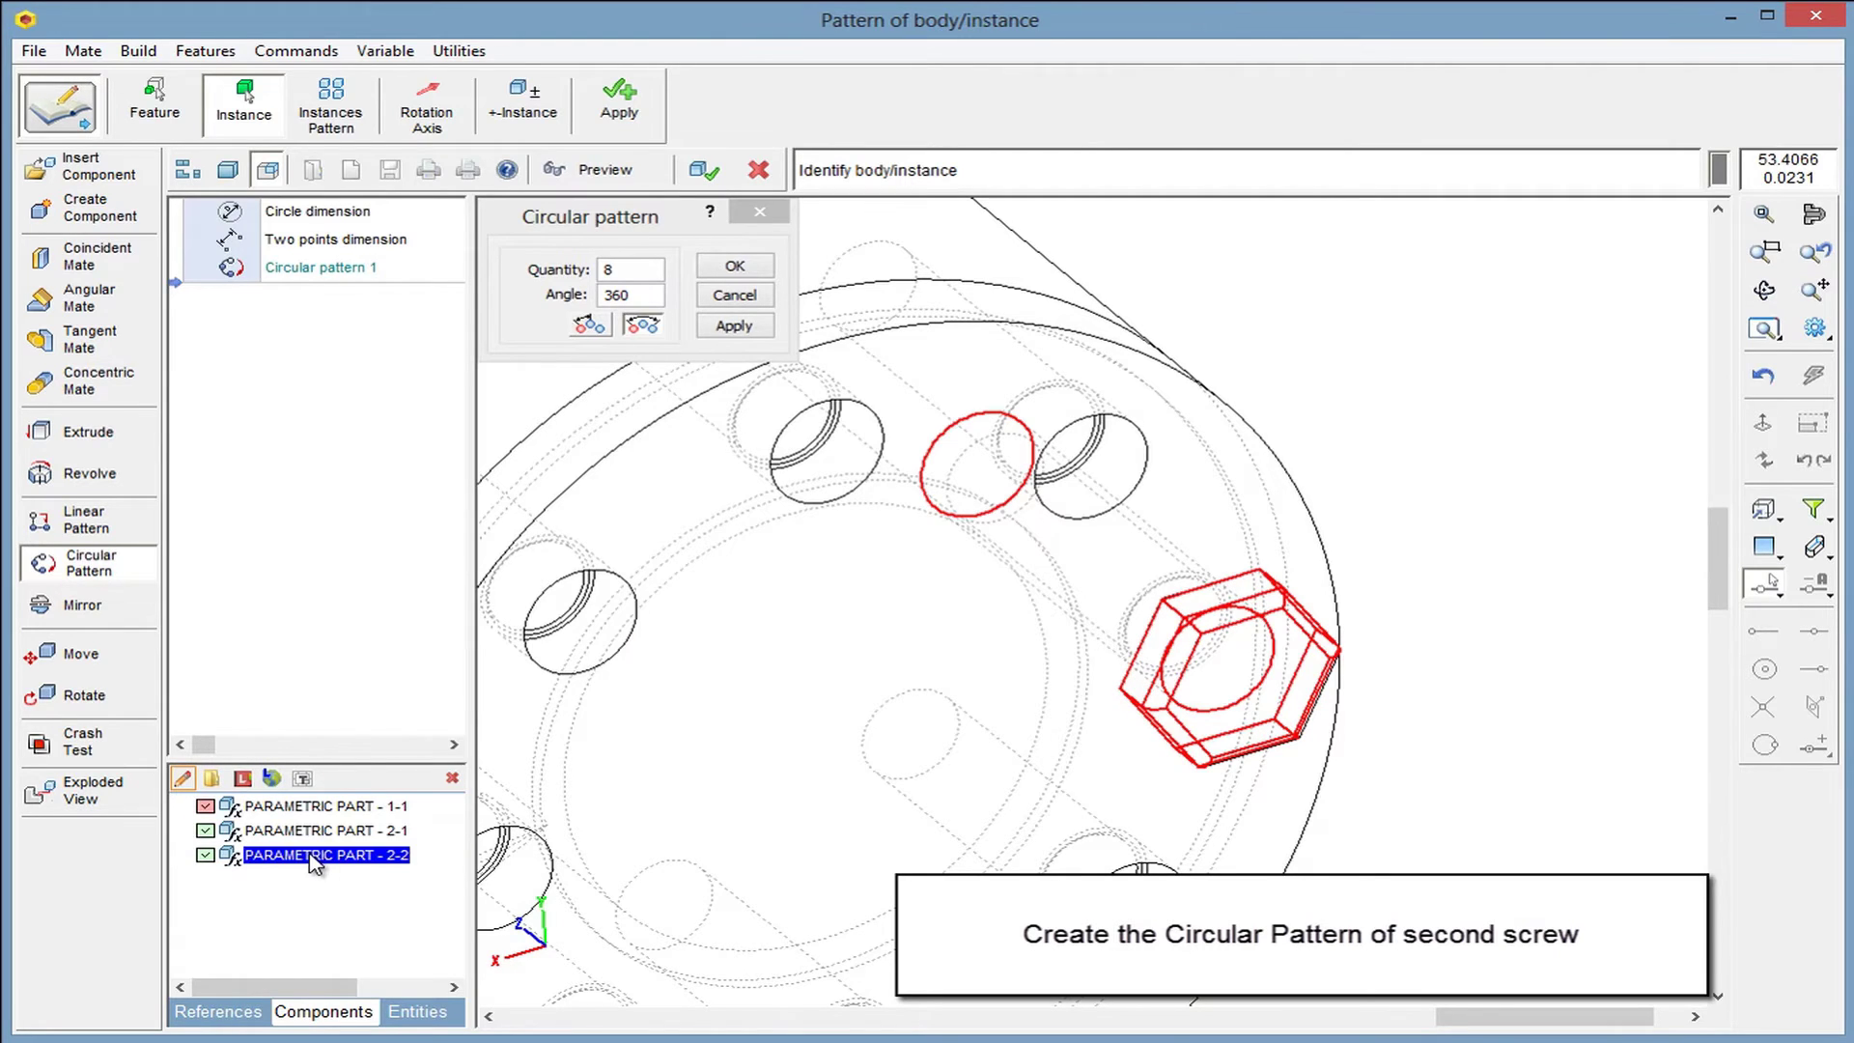
pyautogui.click(422, 1016)
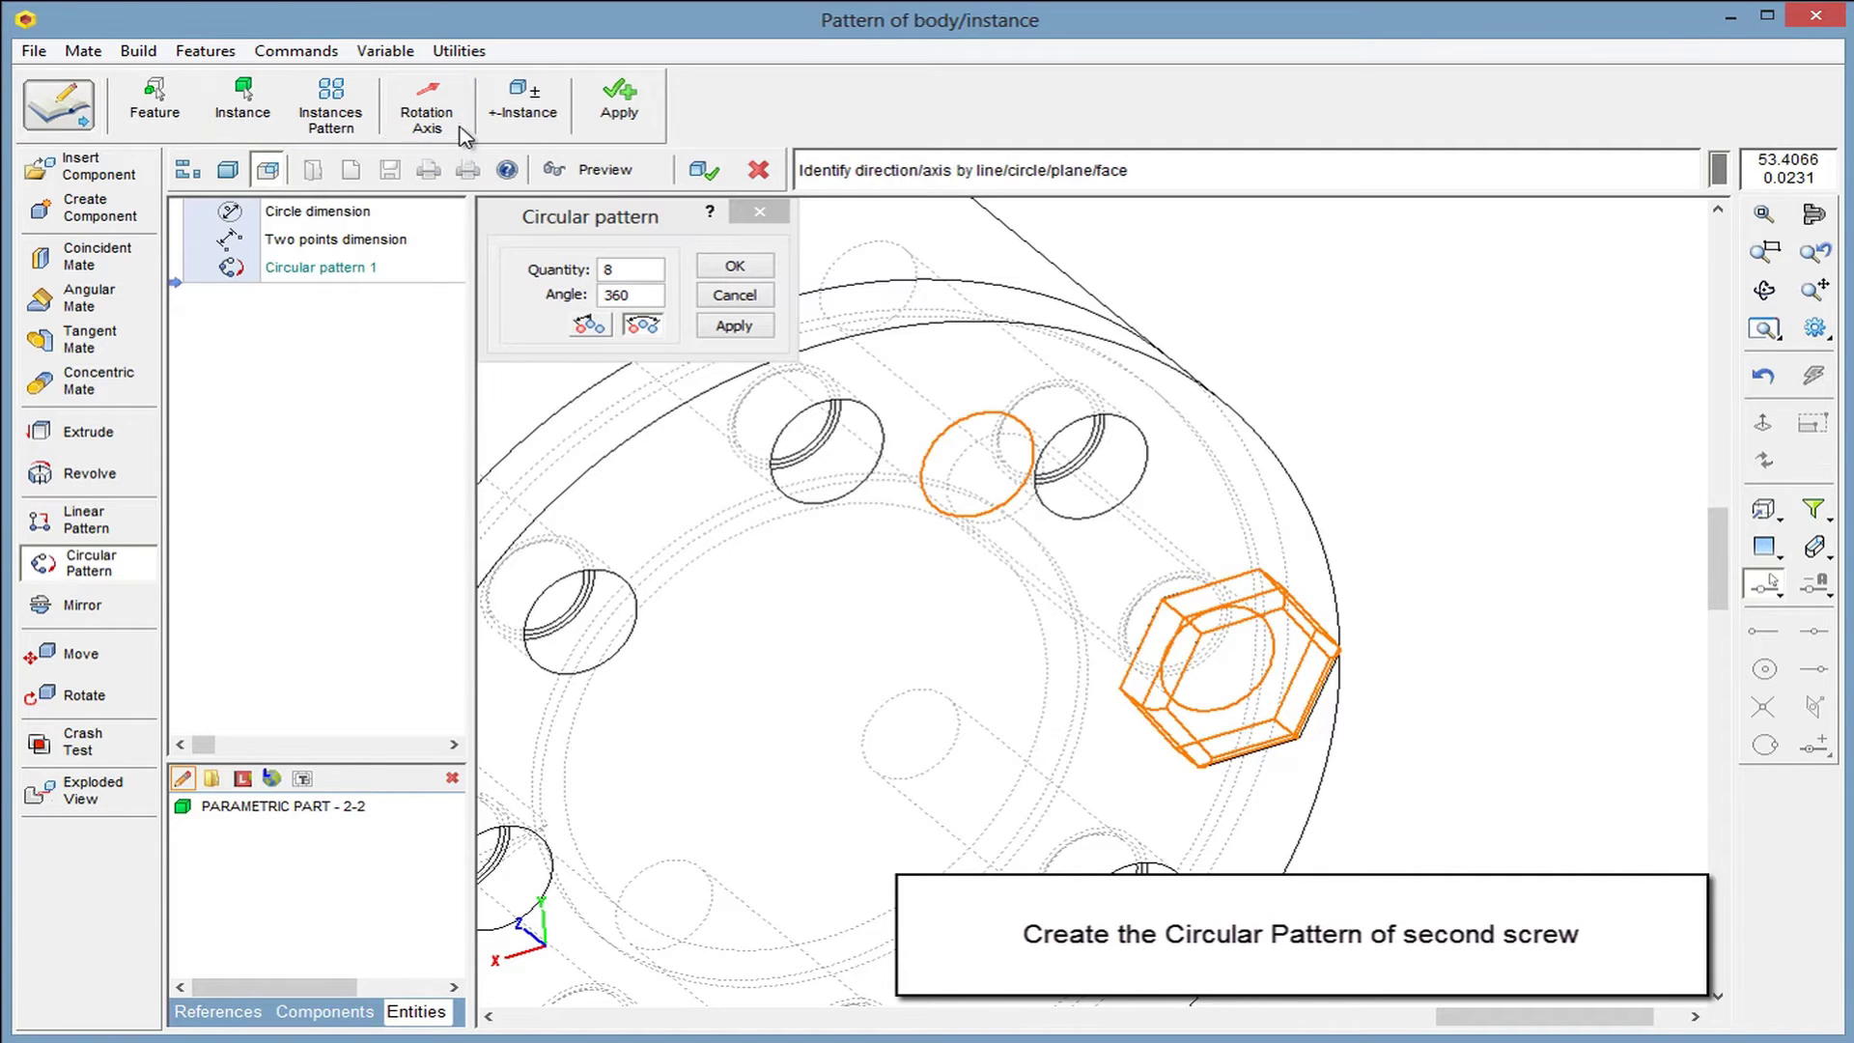
pyautogui.click(1041, 330)
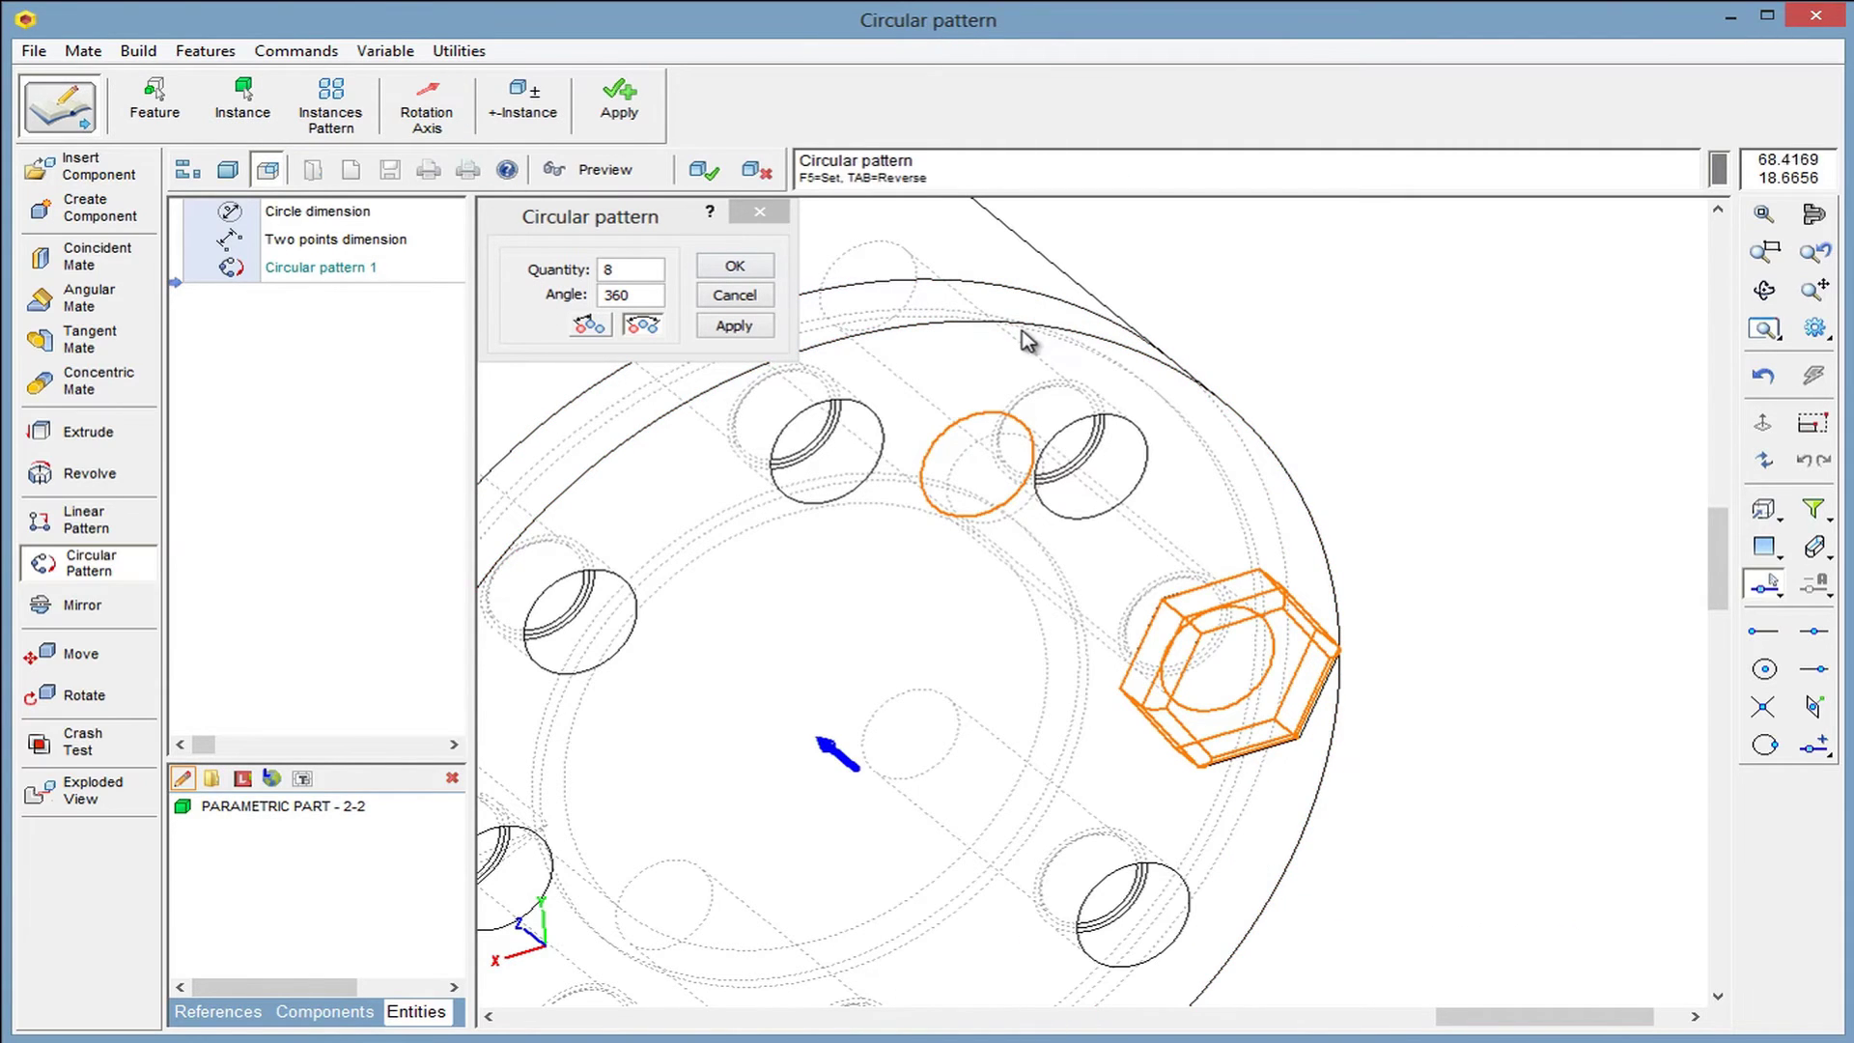
pyautogui.click(754, 328)
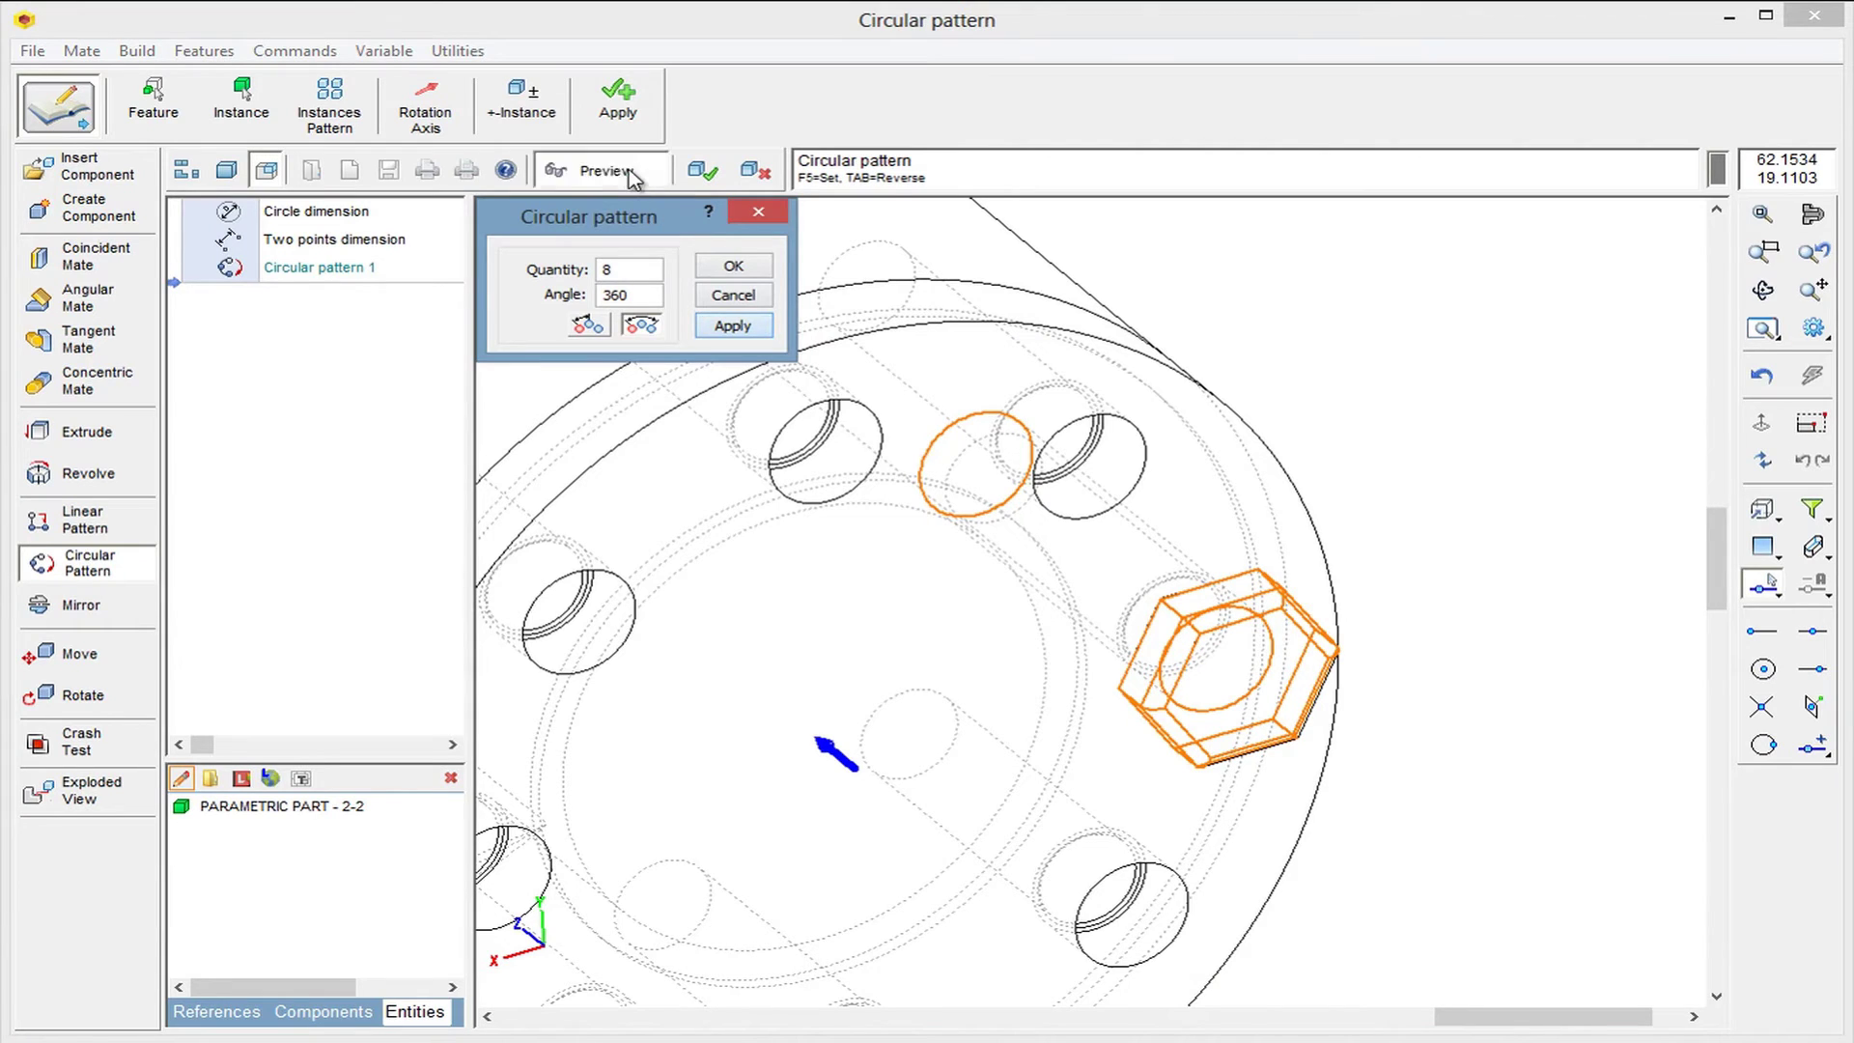
pyautogui.click(605, 170)
pyautogui.click(711, 172)
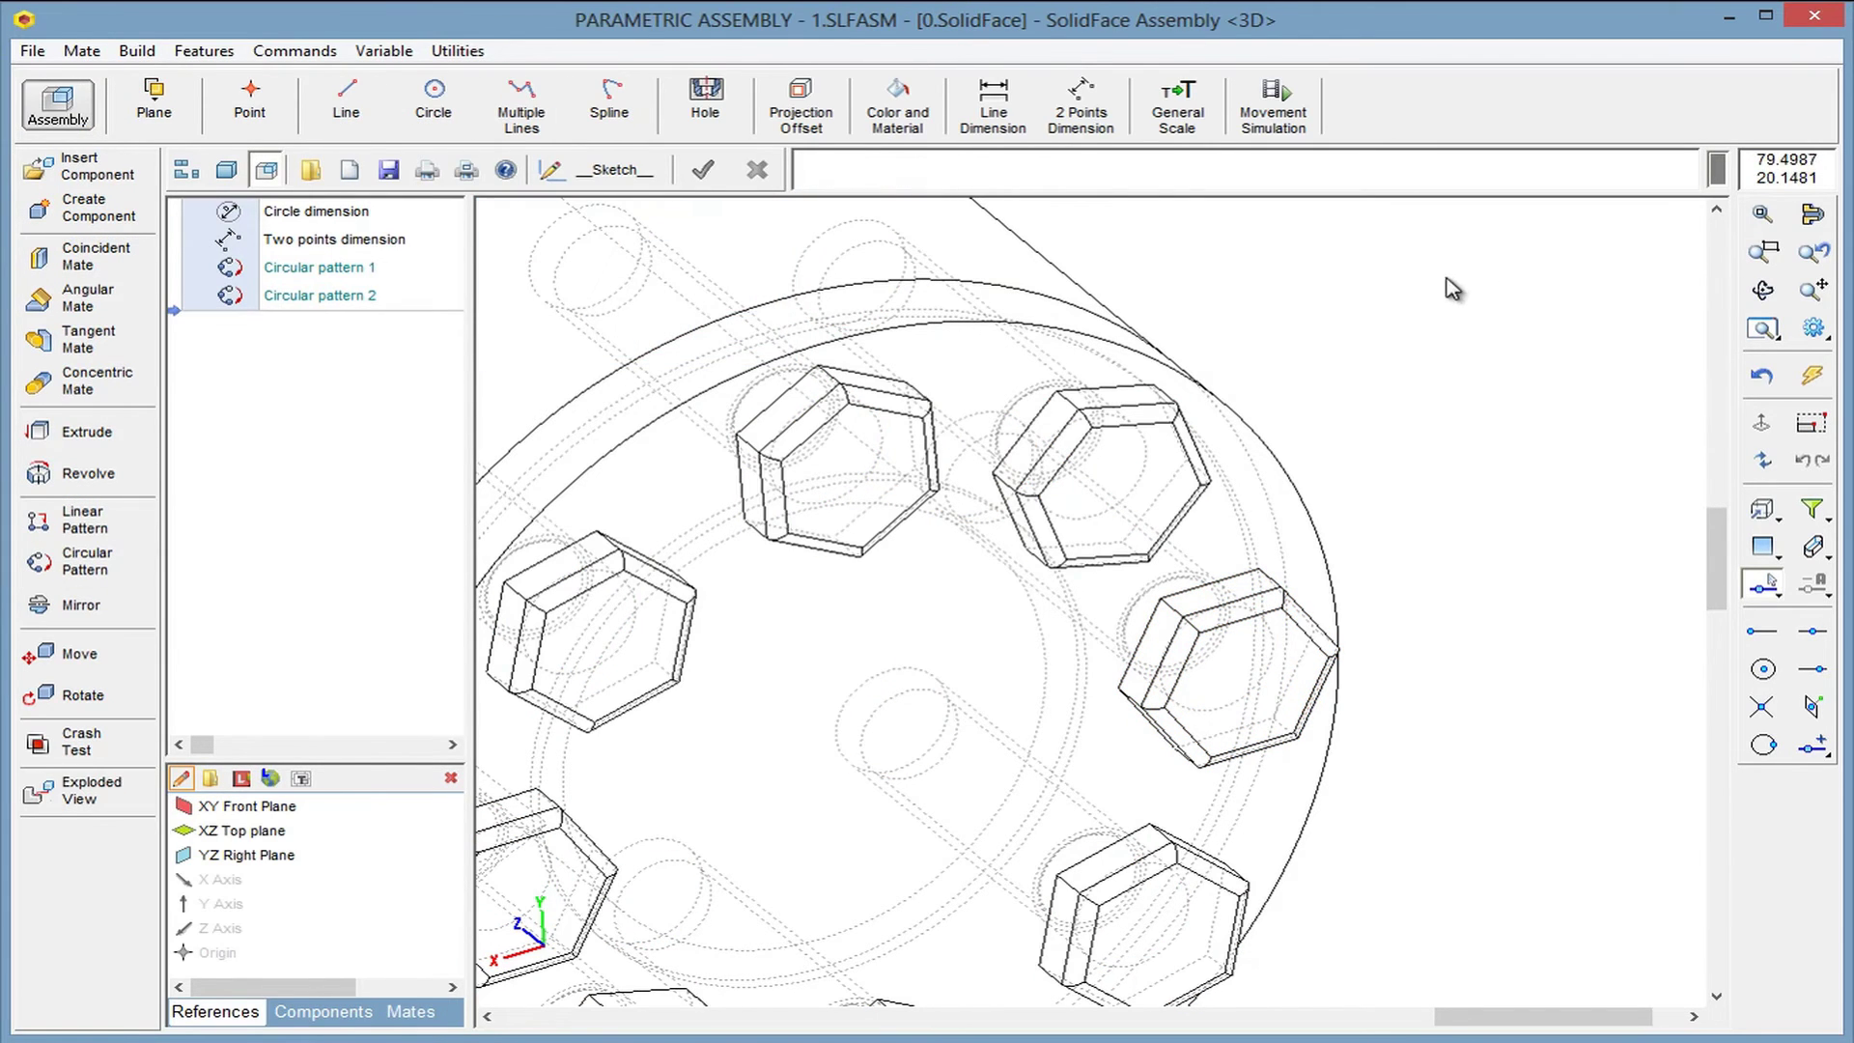
# Zoom to fit the shaded assembly and list PARAMETRIC PART - 2-2's pattern instances in Components
pyautogui.click(1783, 209)
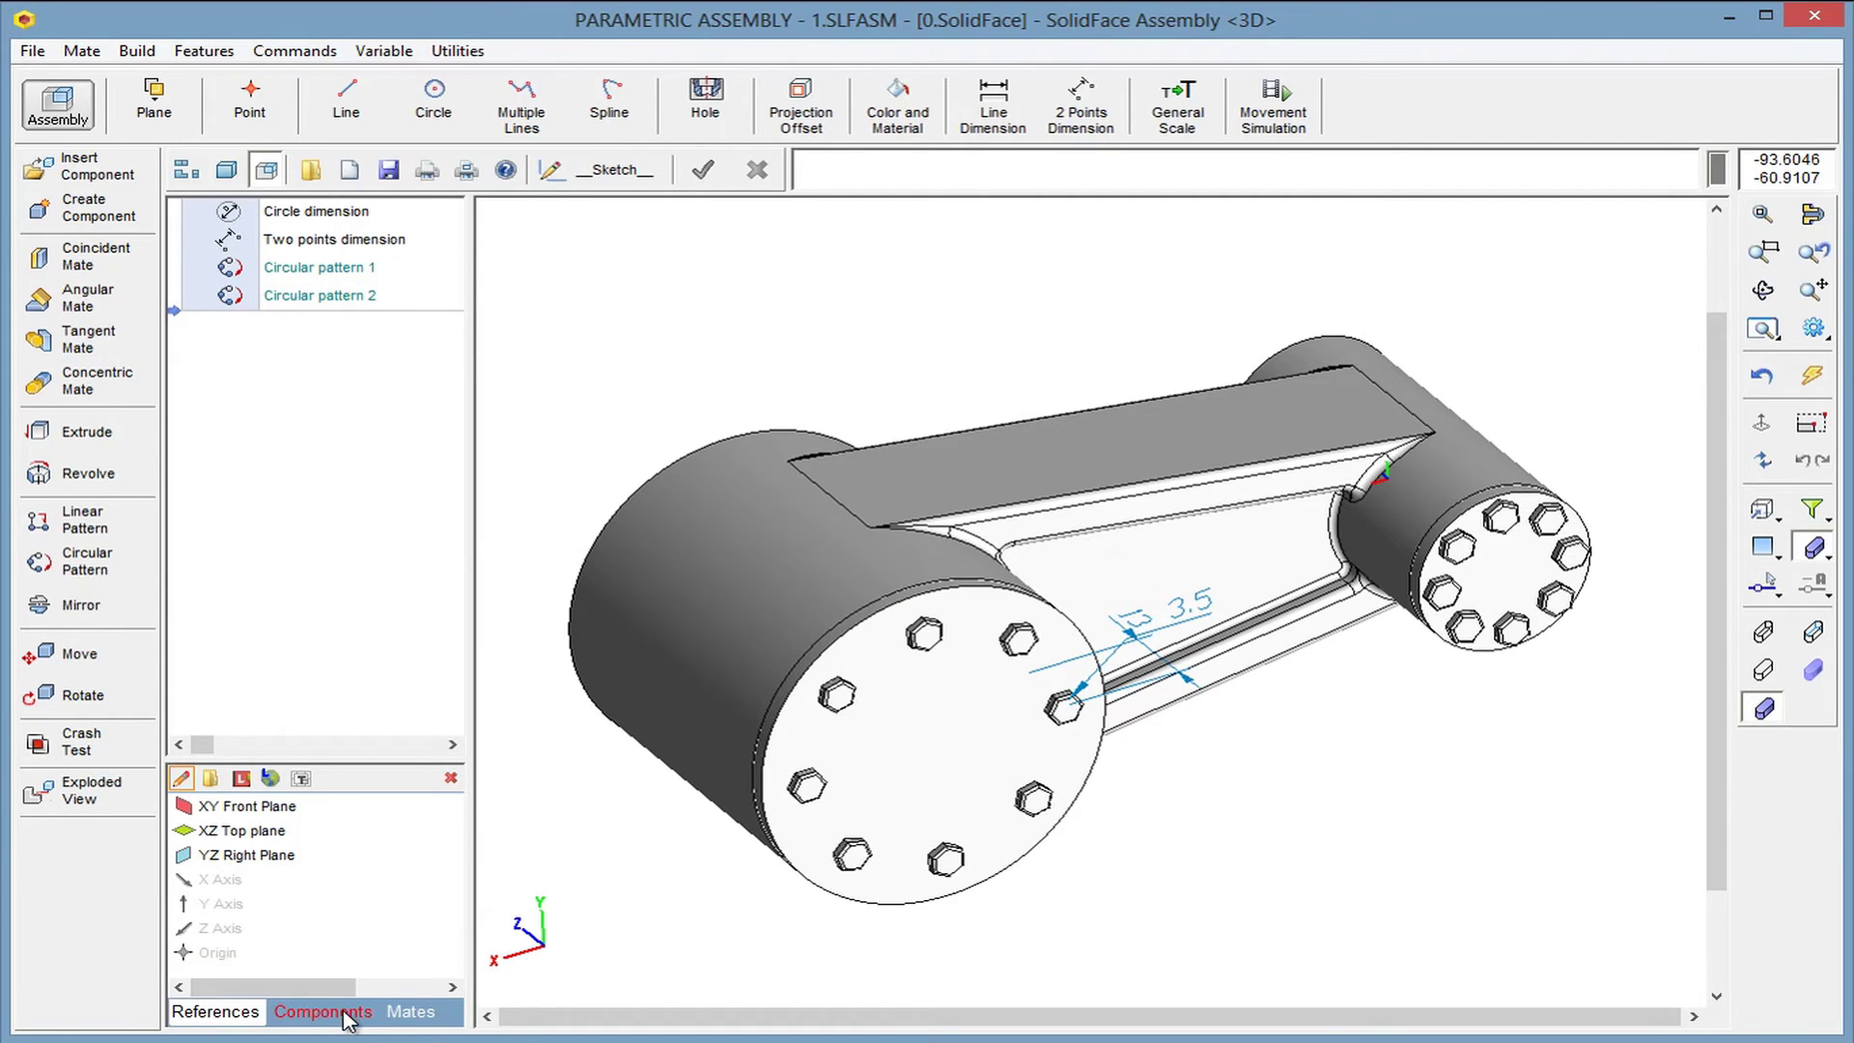
pyautogui.click(348, 1016)
pyautogui.click(323, 857)
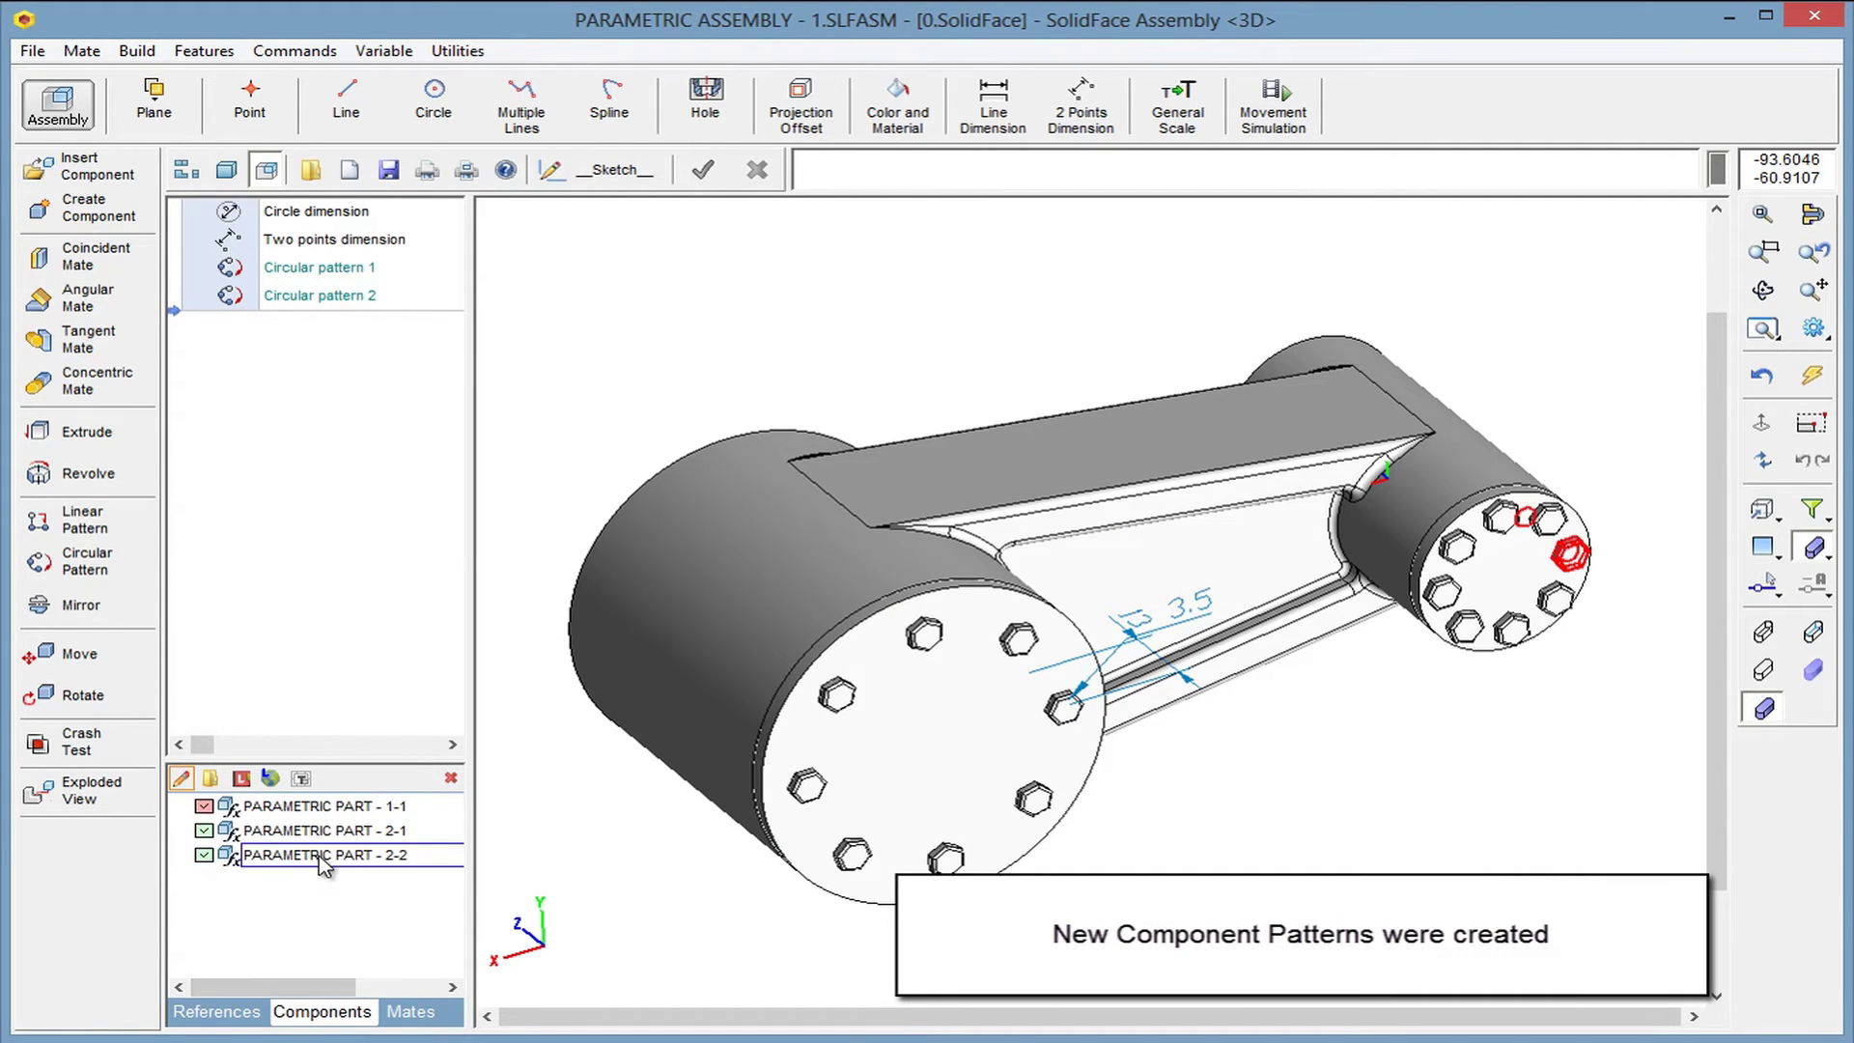
pyautogui.rightClick(319, 855)
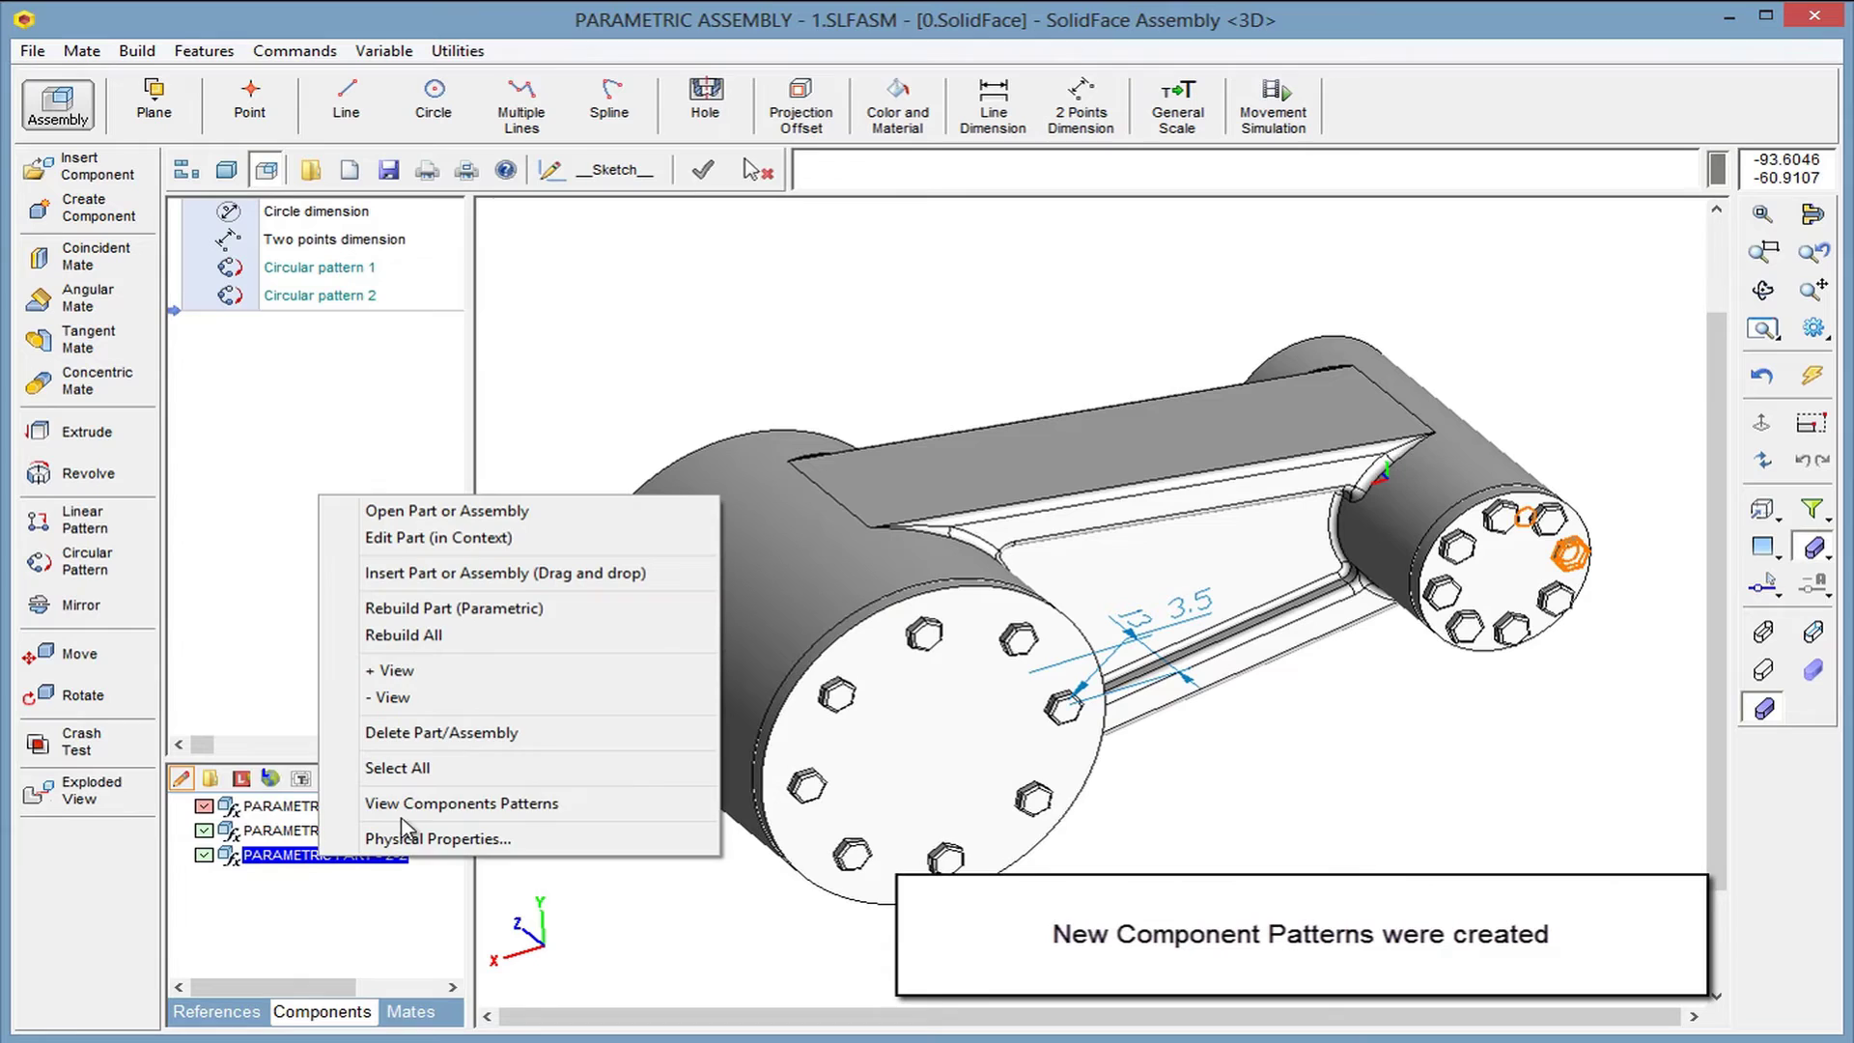
pyautogui.click(413, 809)
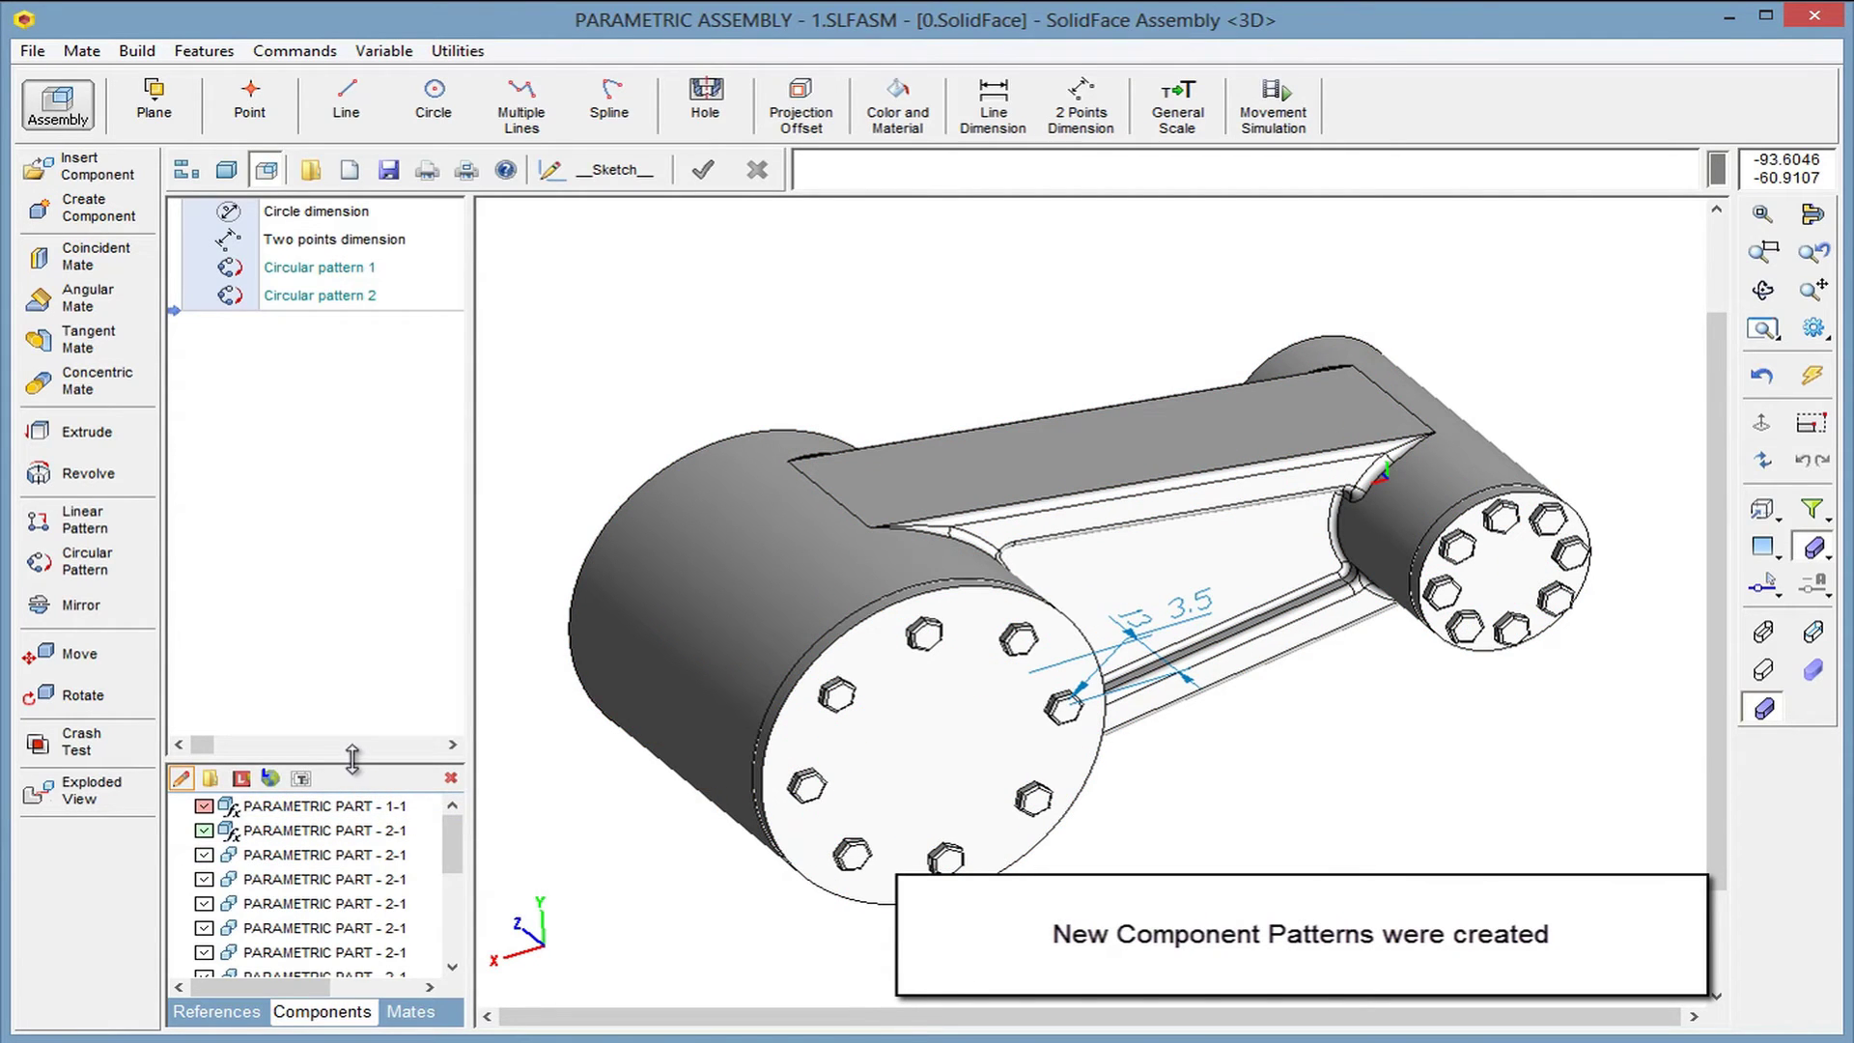
pyautogui.moveTo(294, 553); pyautogui.dragTo(292, 486)
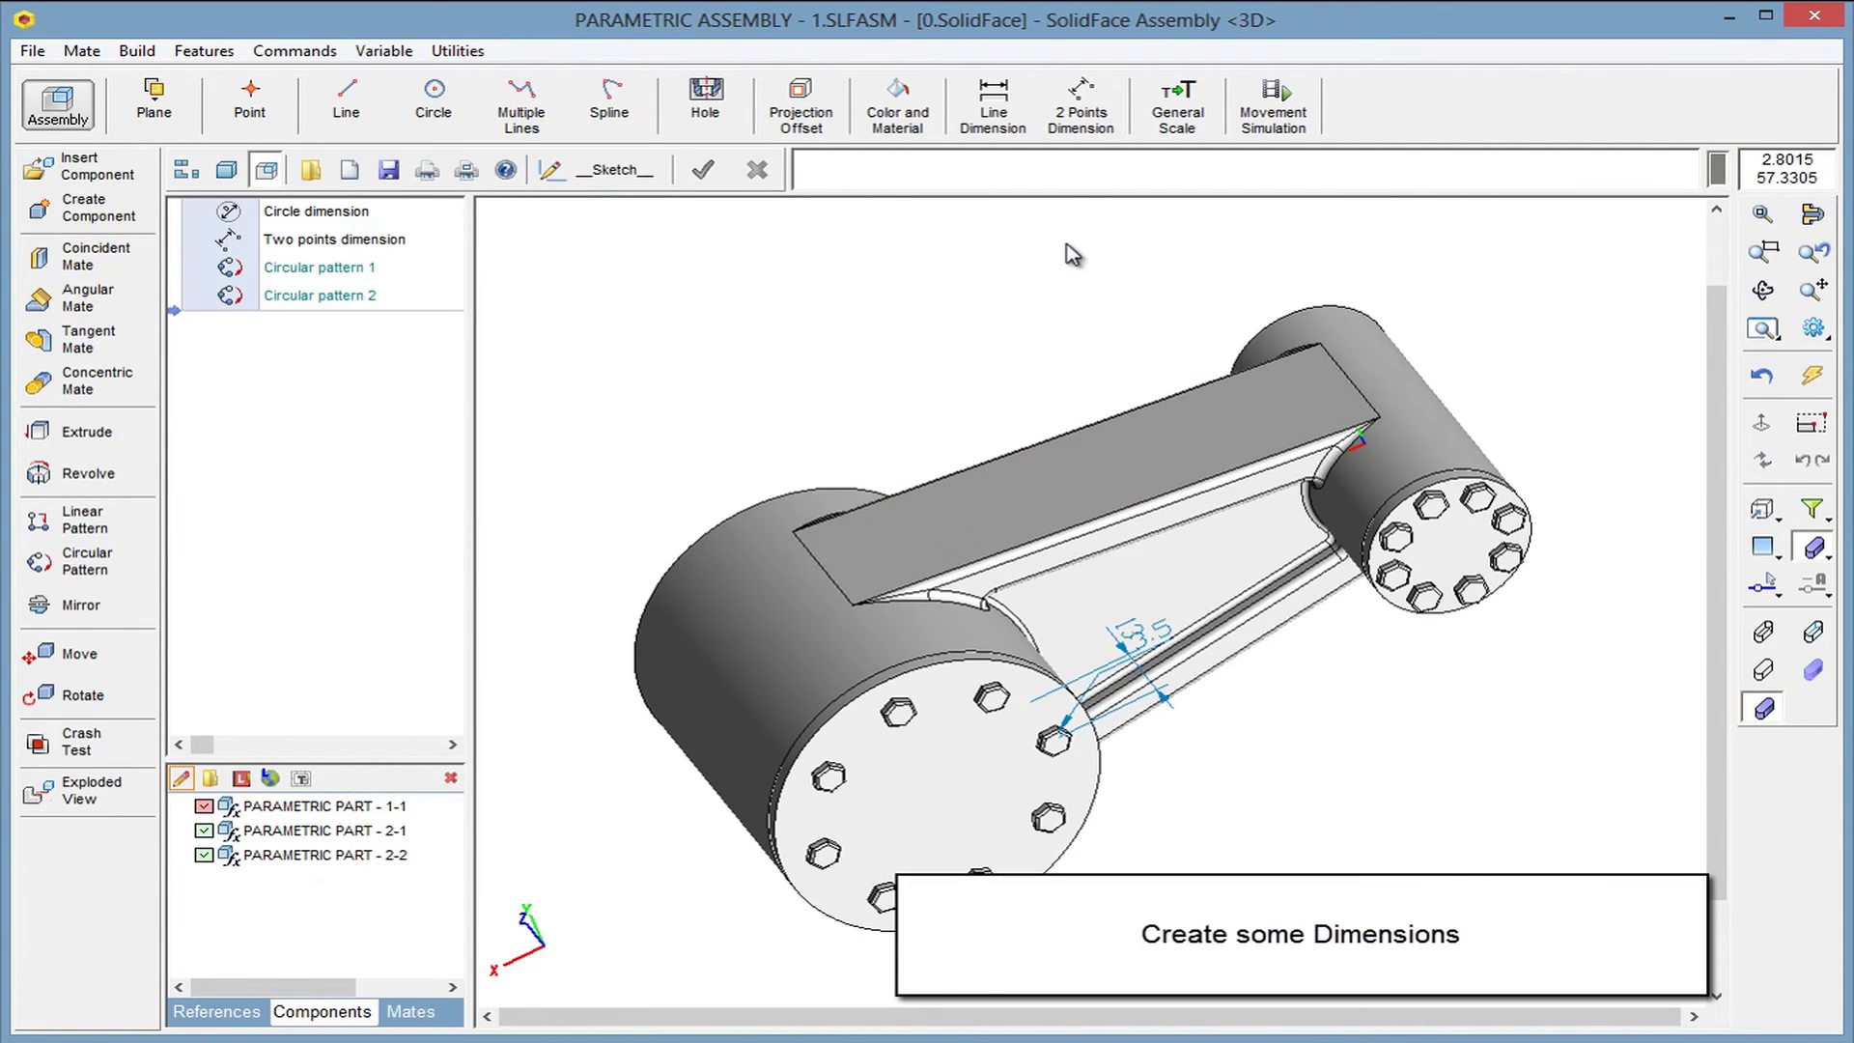
# Dimension the 100 centre distance between the two pulleys
pyautogui.click(1074, 134)
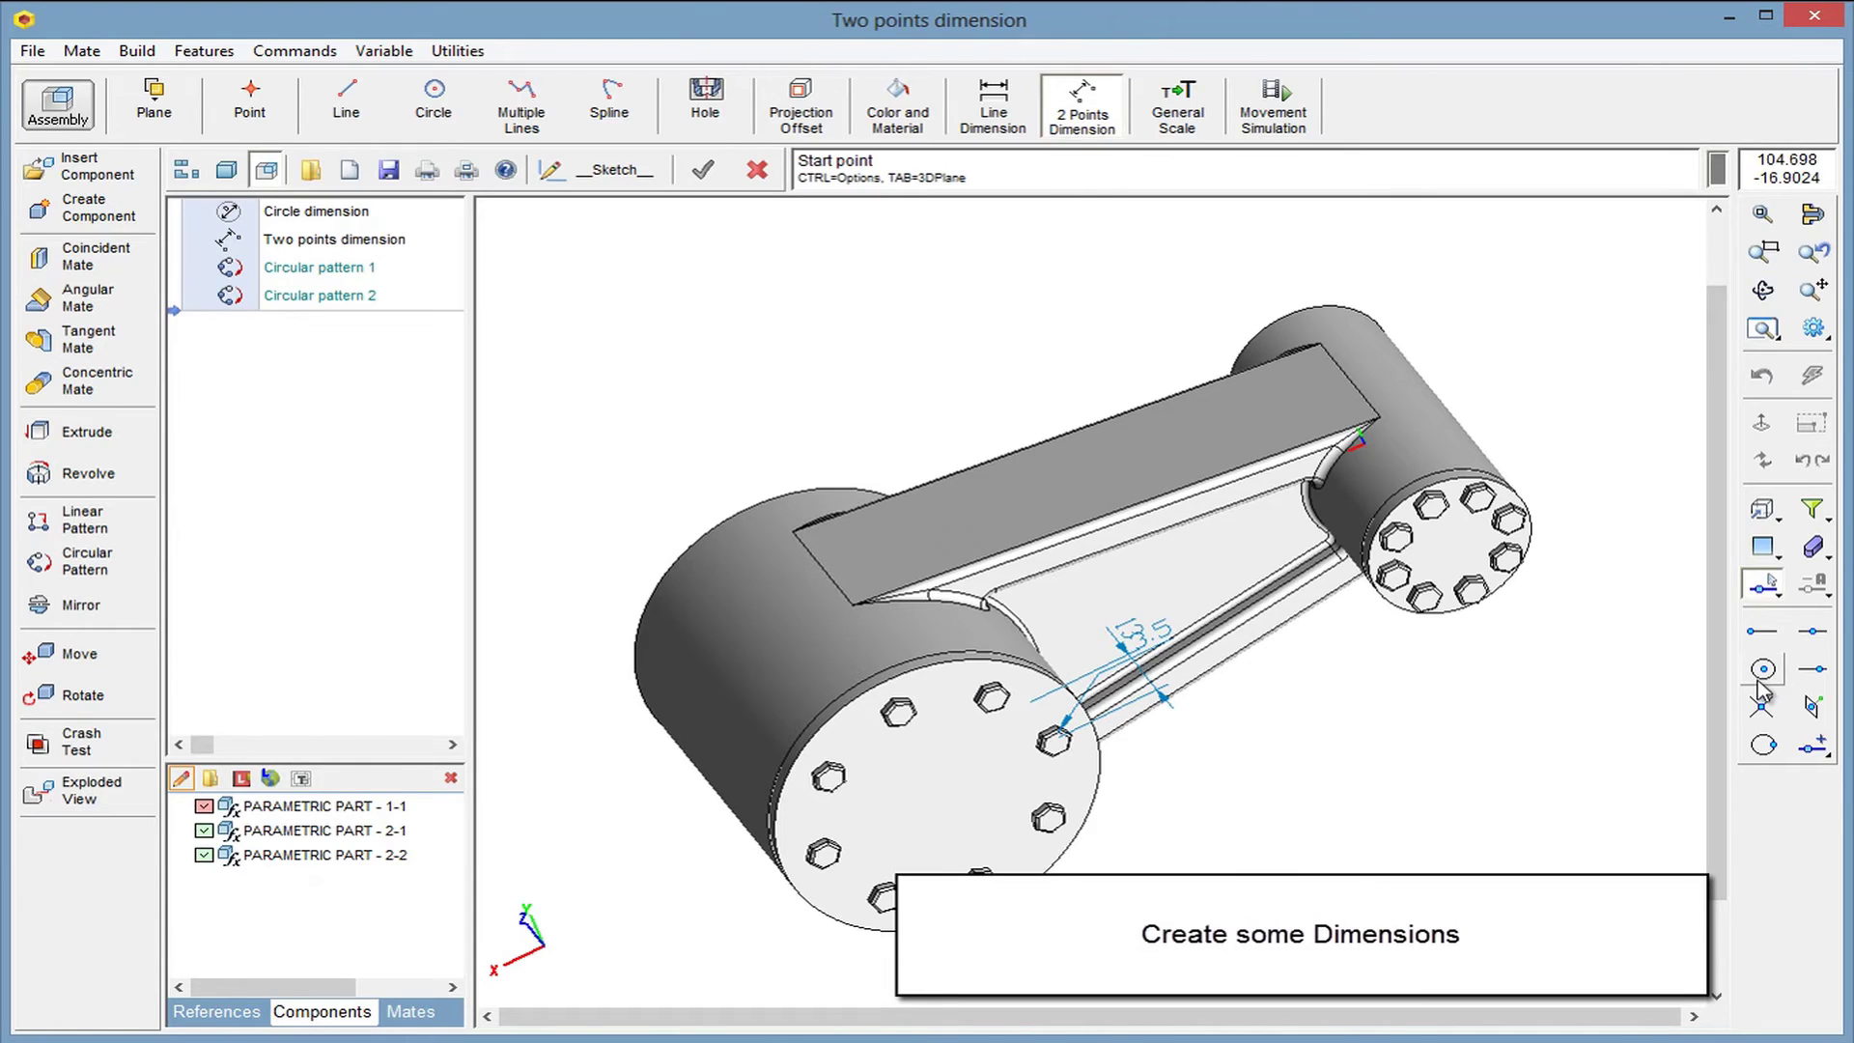
pyautogui.click(1062, 687)
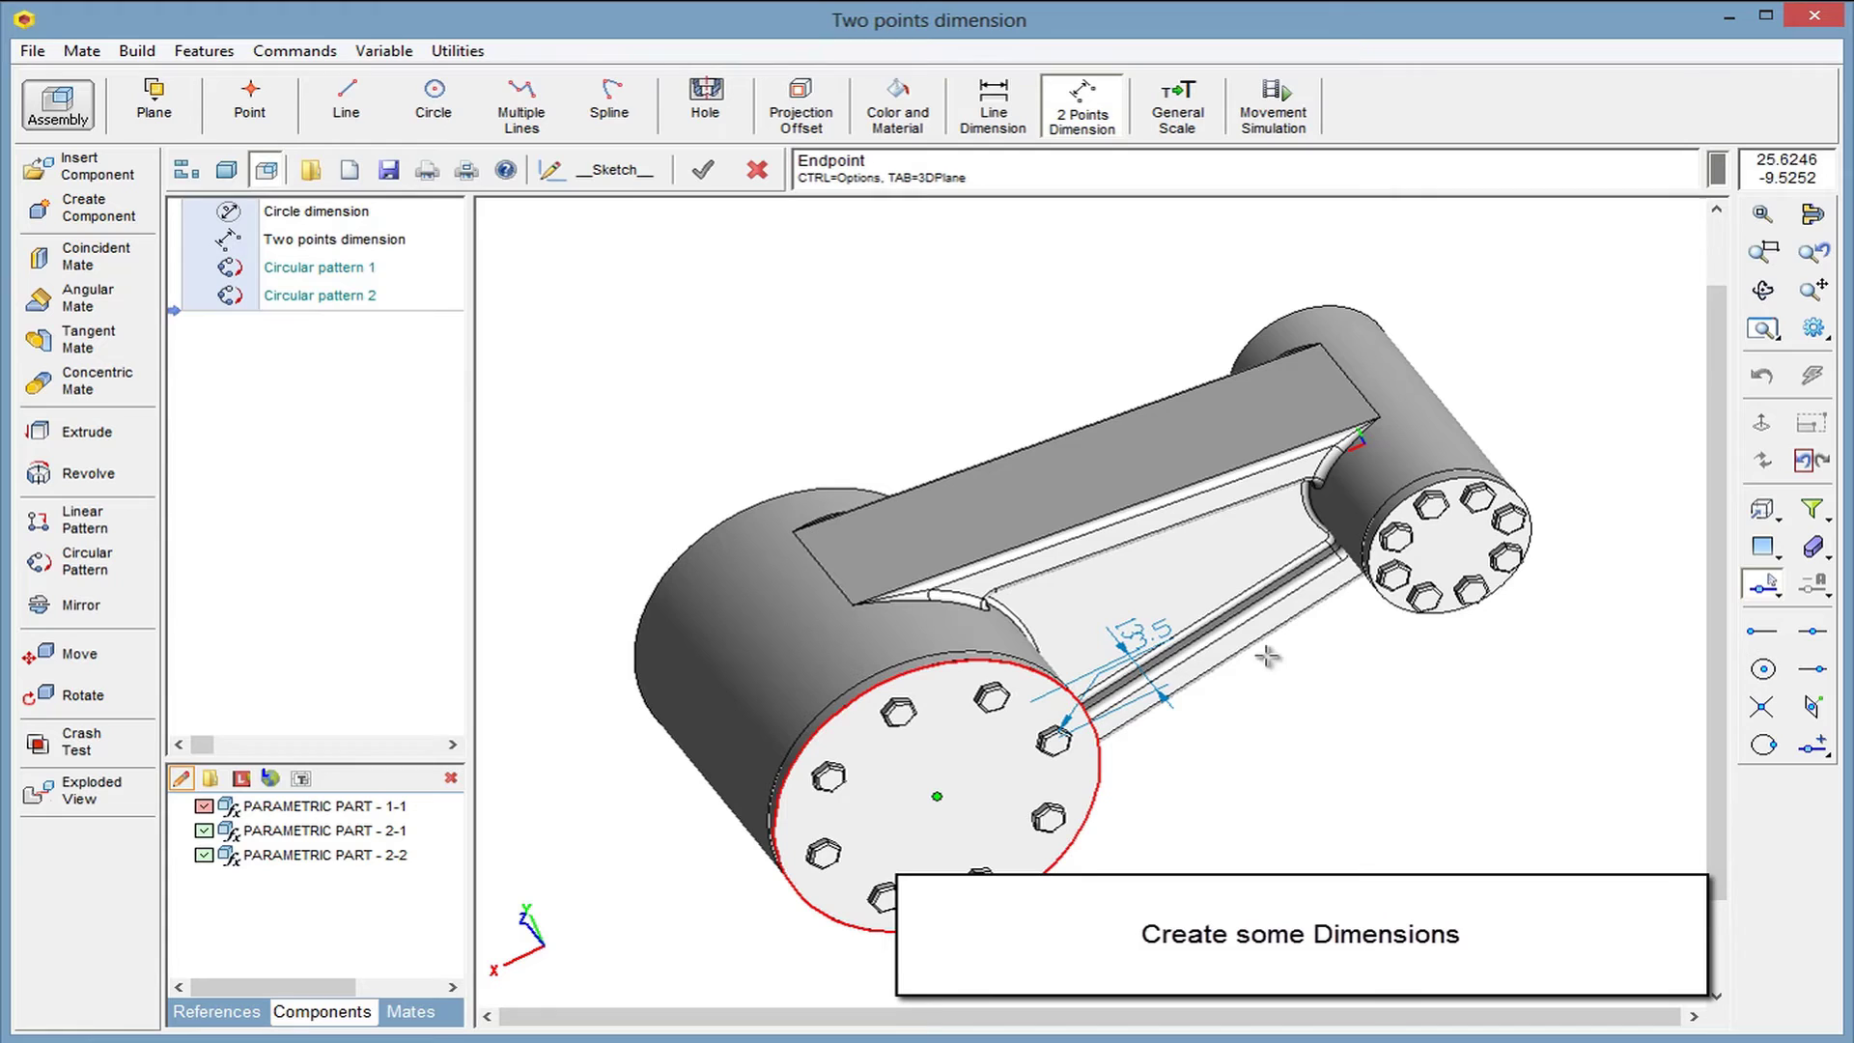
pyautogui.click(1763, 669)
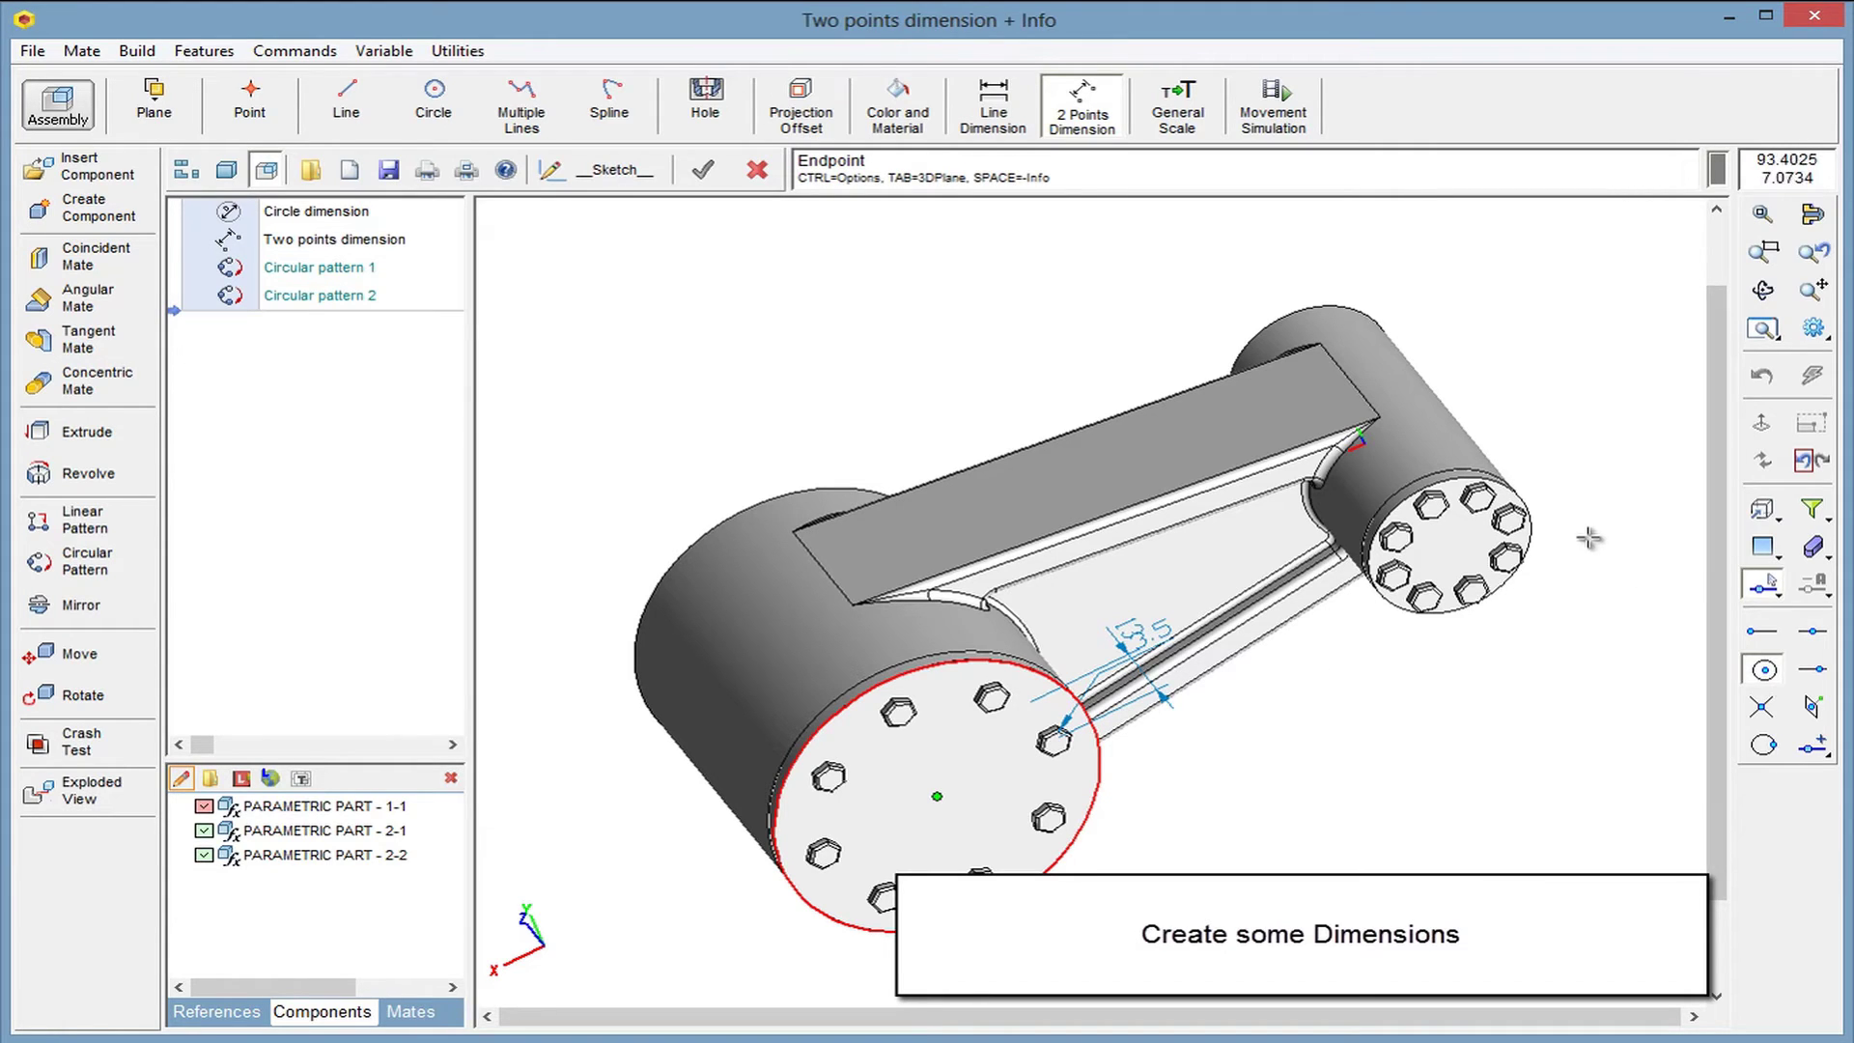
pyautogui.click(1528, 497)
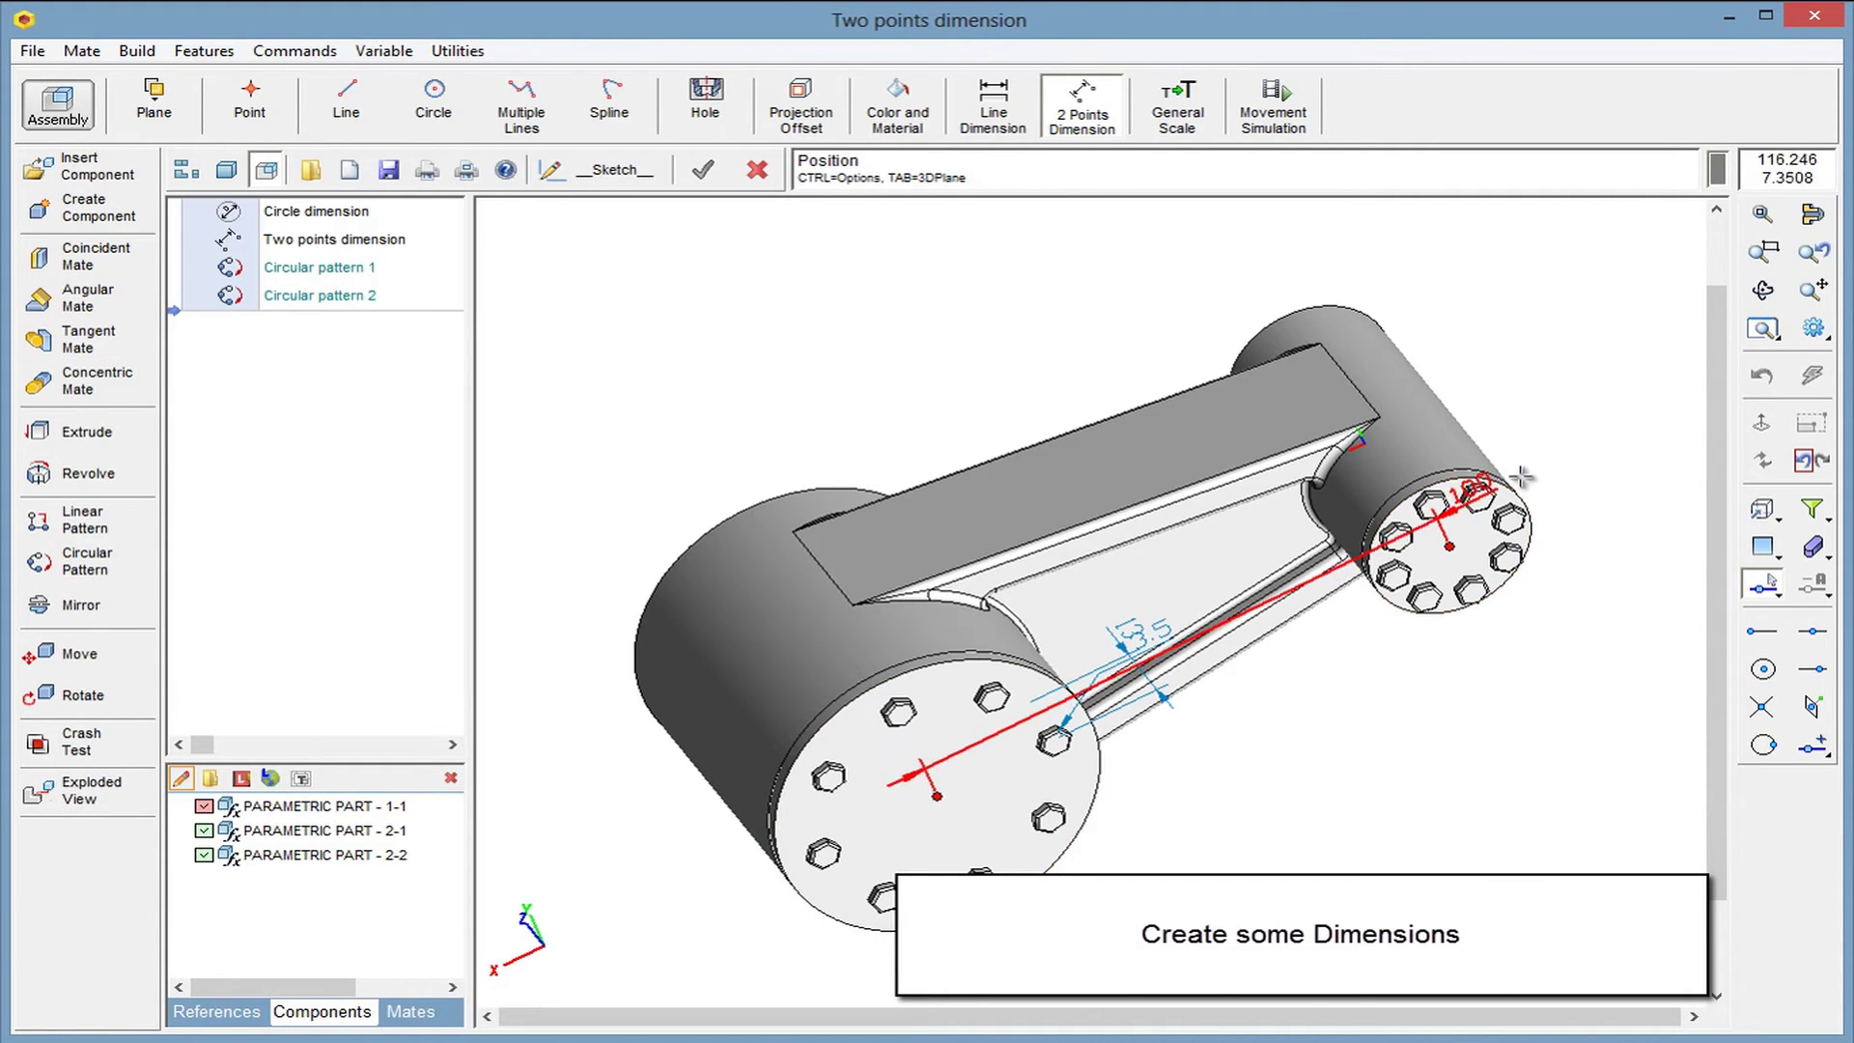
pyautogui.click(1136, 447)
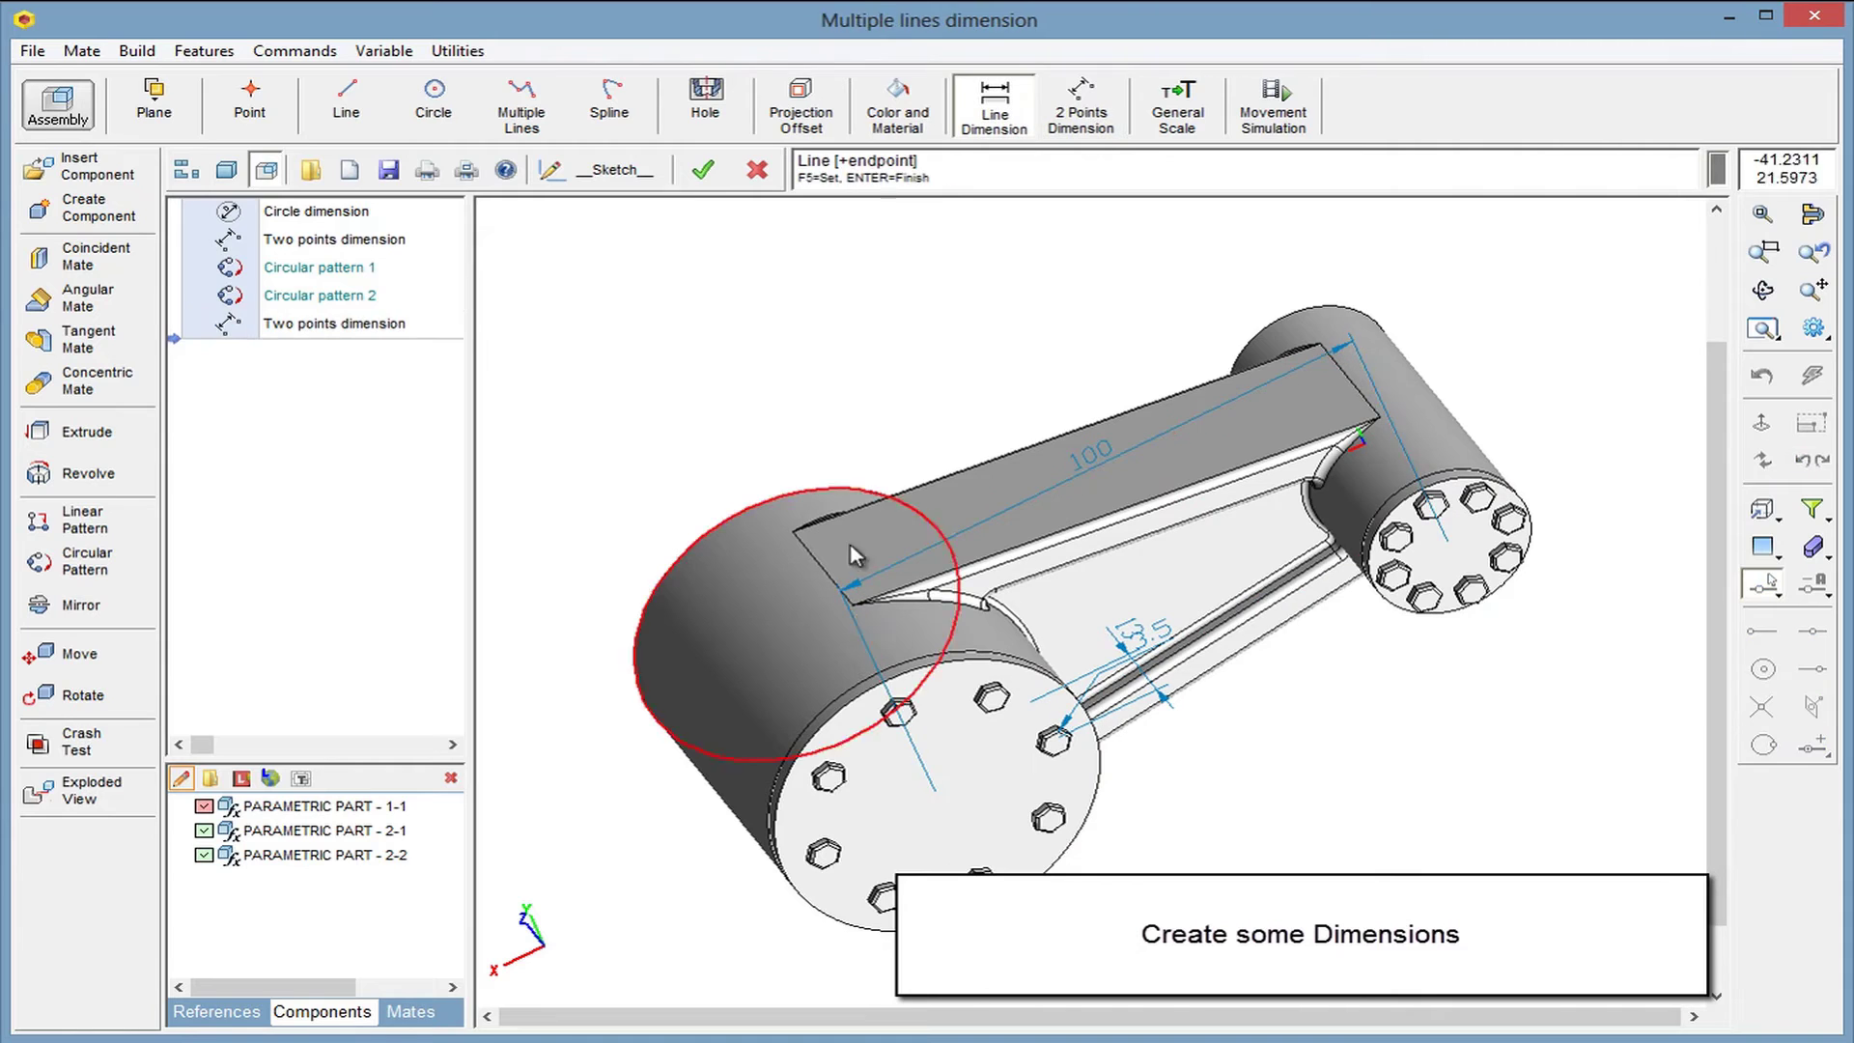
# Add 60 and 30 diameter dimensions to the large and small pulley faces
pyautogui.click(859, 700)
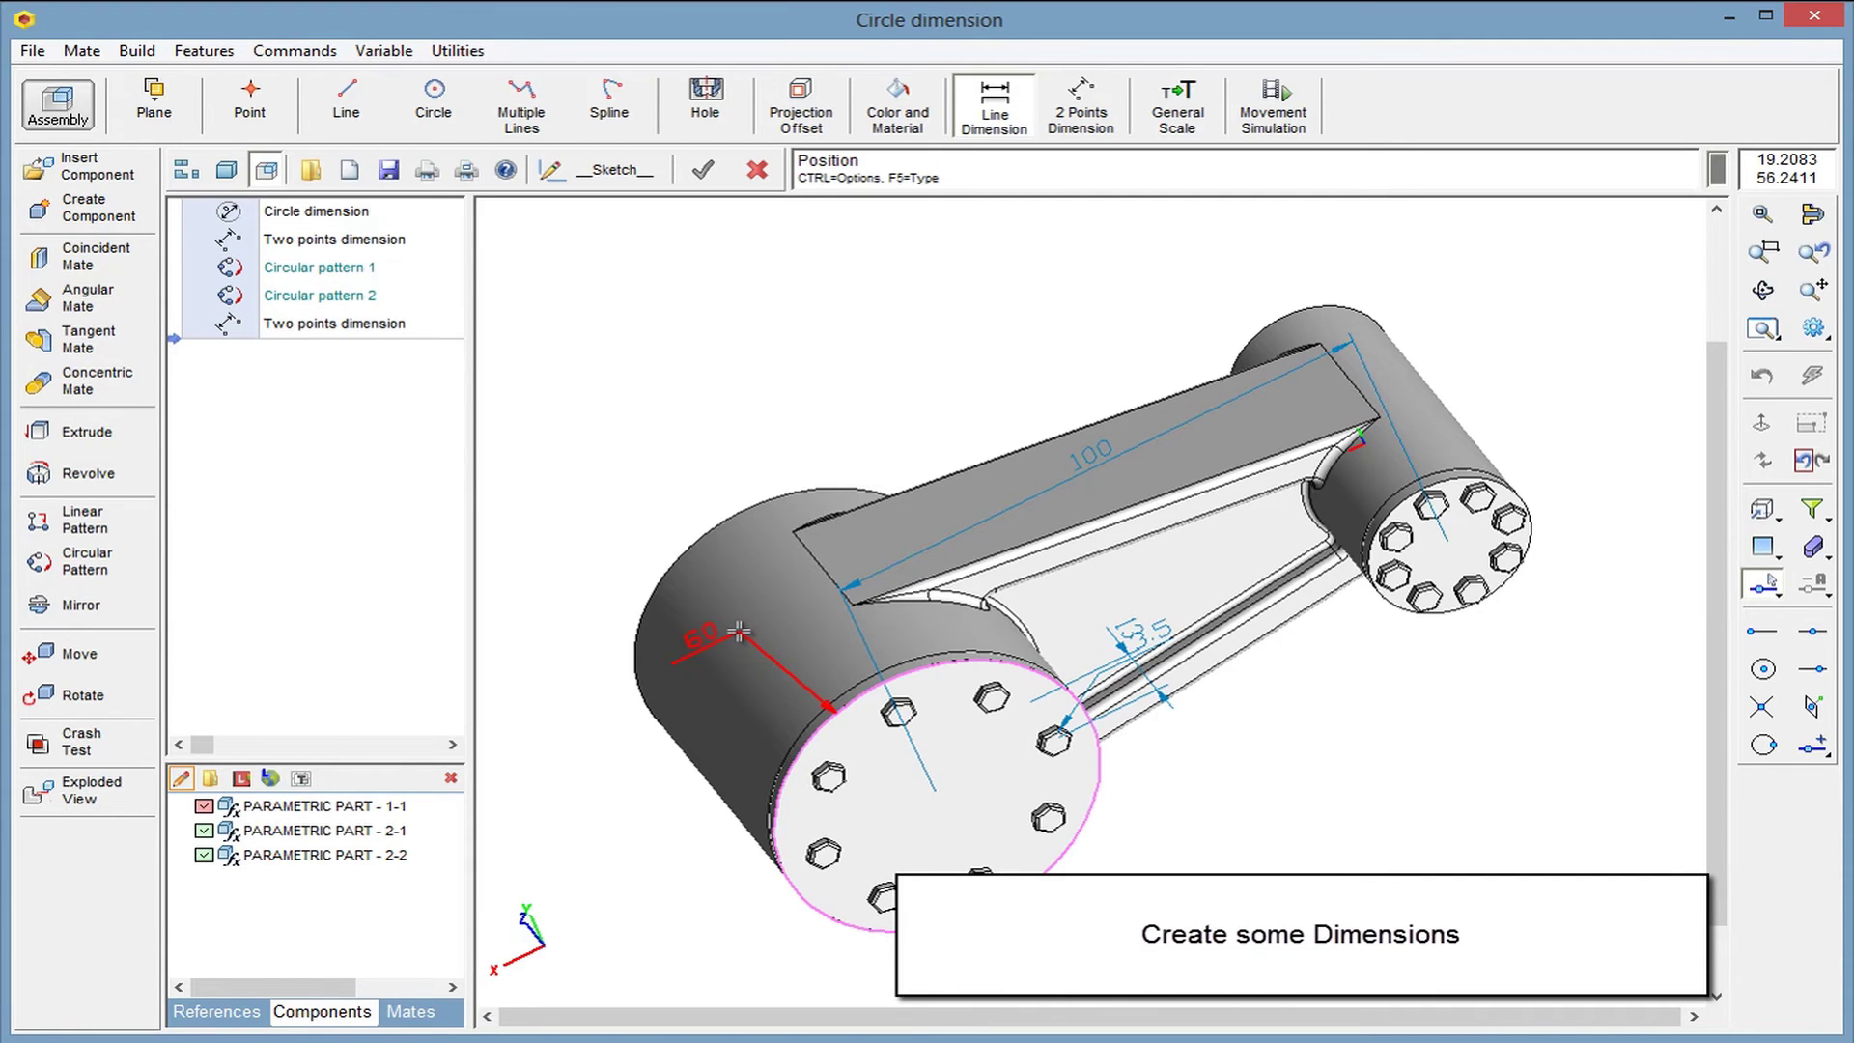
pyautogui.click(739, 632)
pyautogui.click(1528, 521)
pyautogui.click(1596, 501)
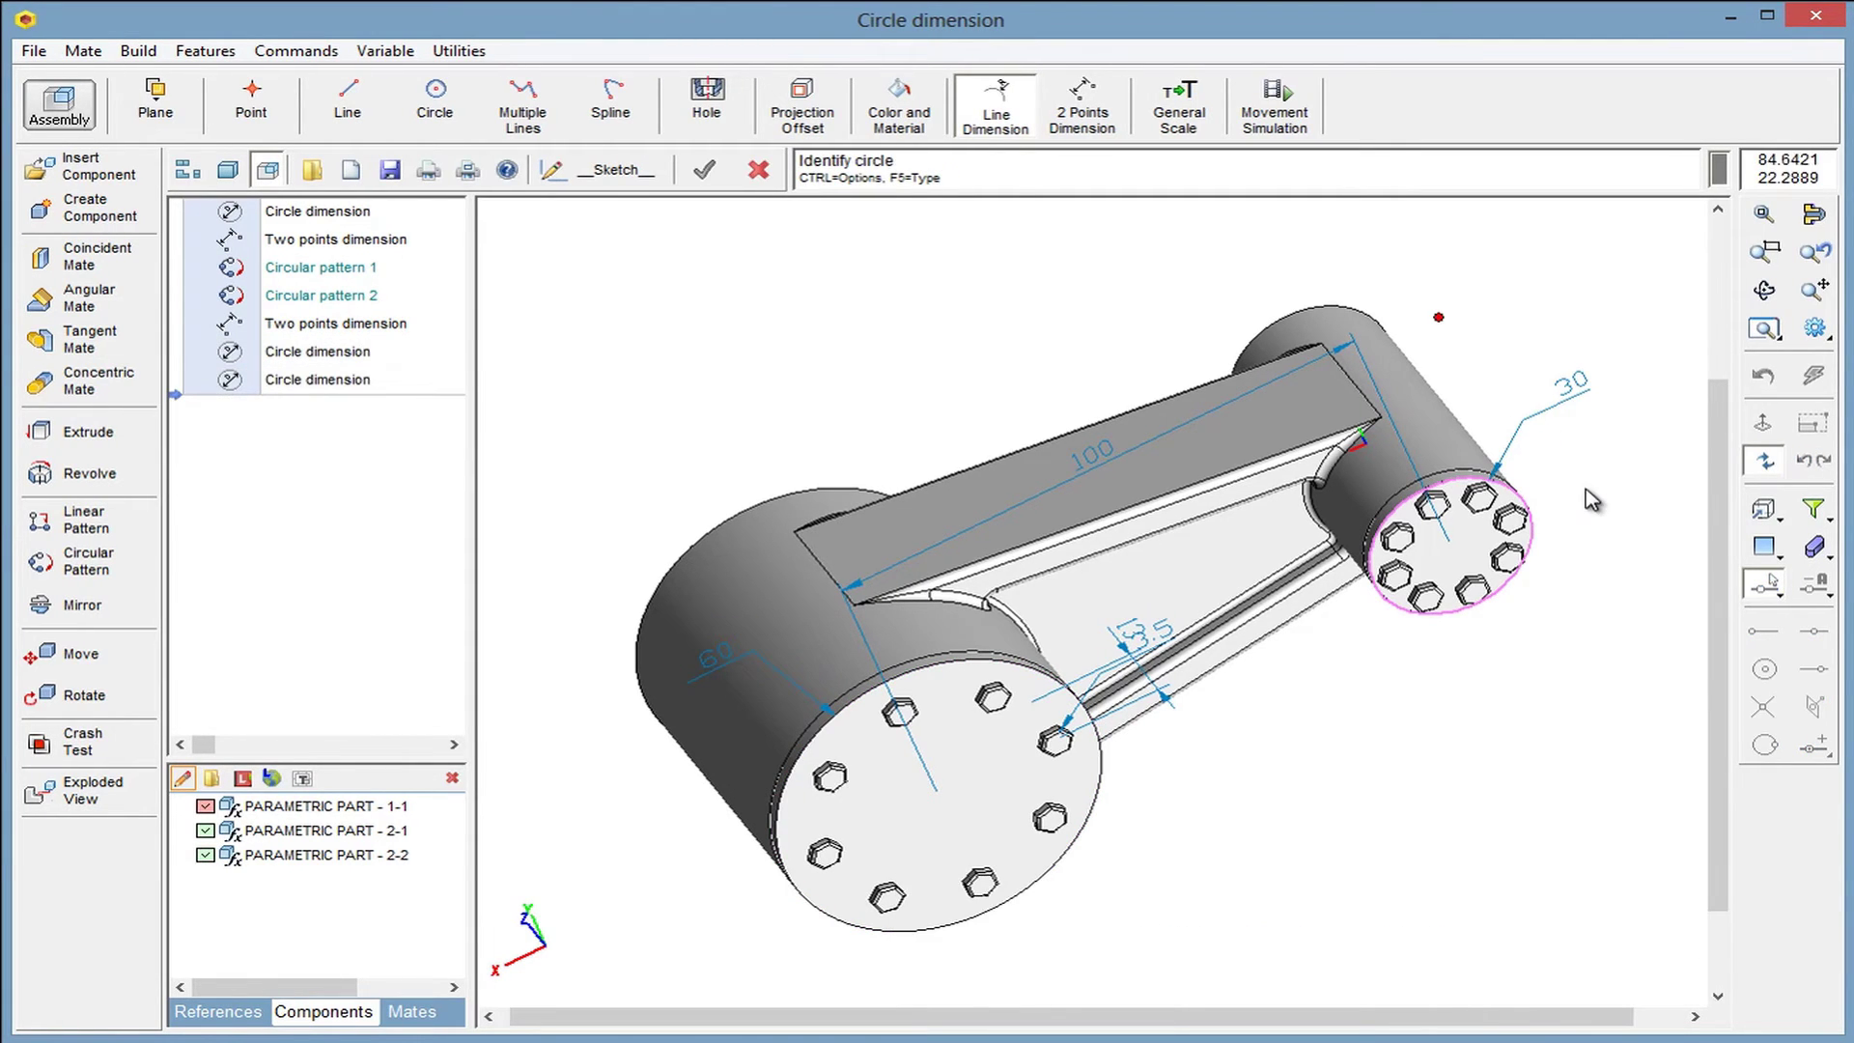
pyautogui.moveTo(1597, 501)
pyautogui.mouseDown(button='middle')
pyautogui.moveTo(1474, 392)
pyautogui.moveTo(1539, 407)
pyautogui.mouseUp(button='middle')
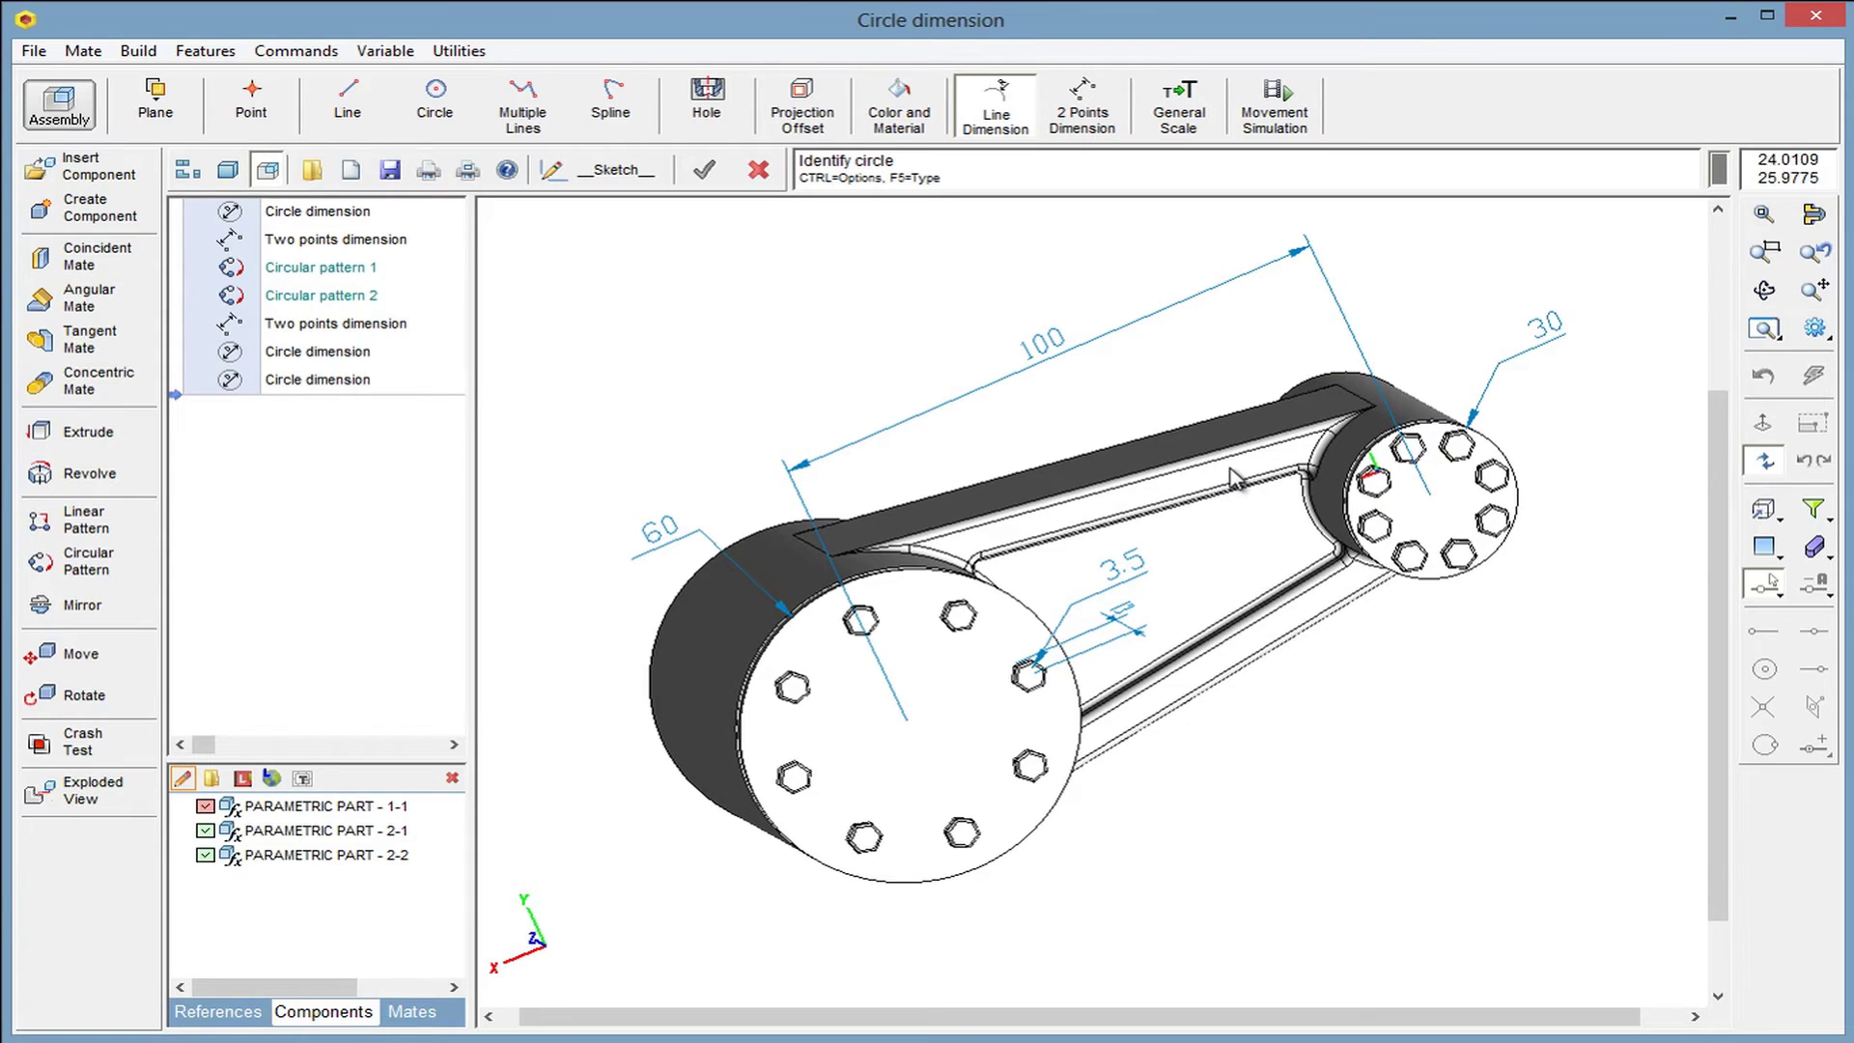
pyautogui.press('Escape')
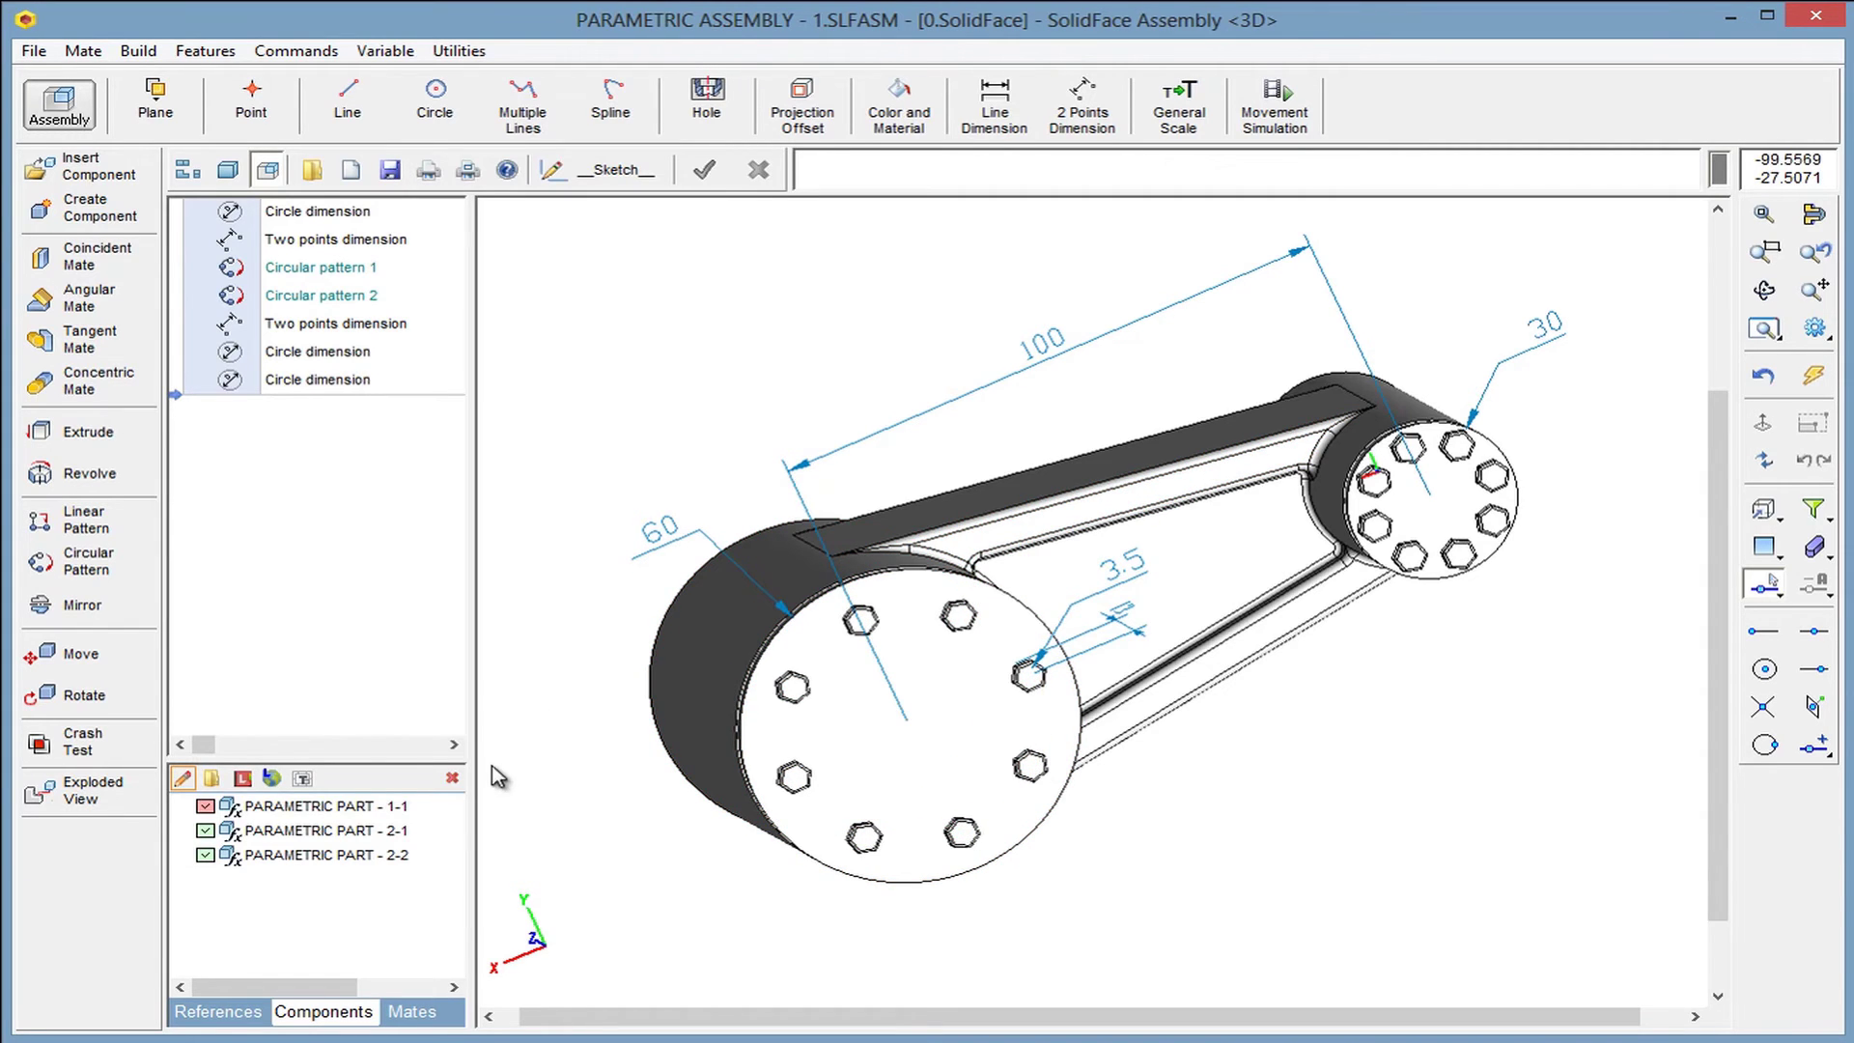
# Rebuild PARAMETRIC PART - 1-1 from the 15/30/100 table row, rebuilding all mates and patterns
pyautogui.click(368, 832)
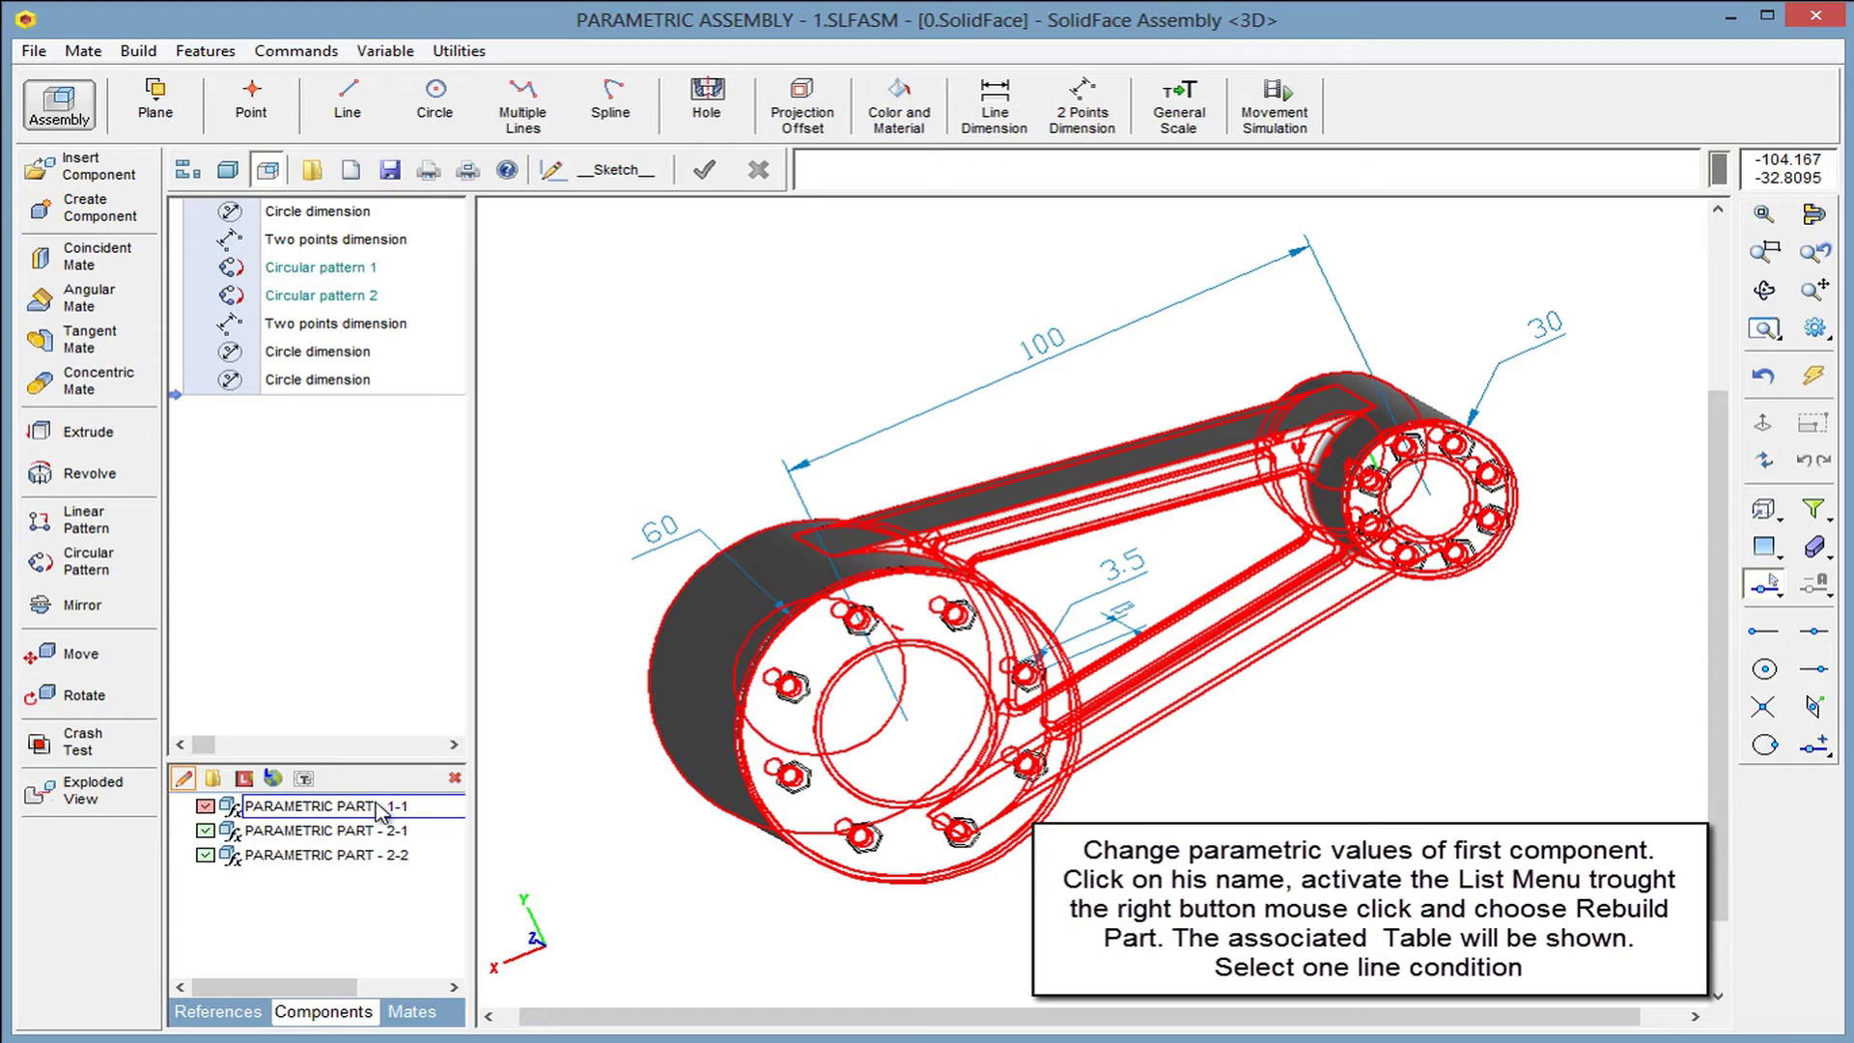
pyautogui.click(377, 809)
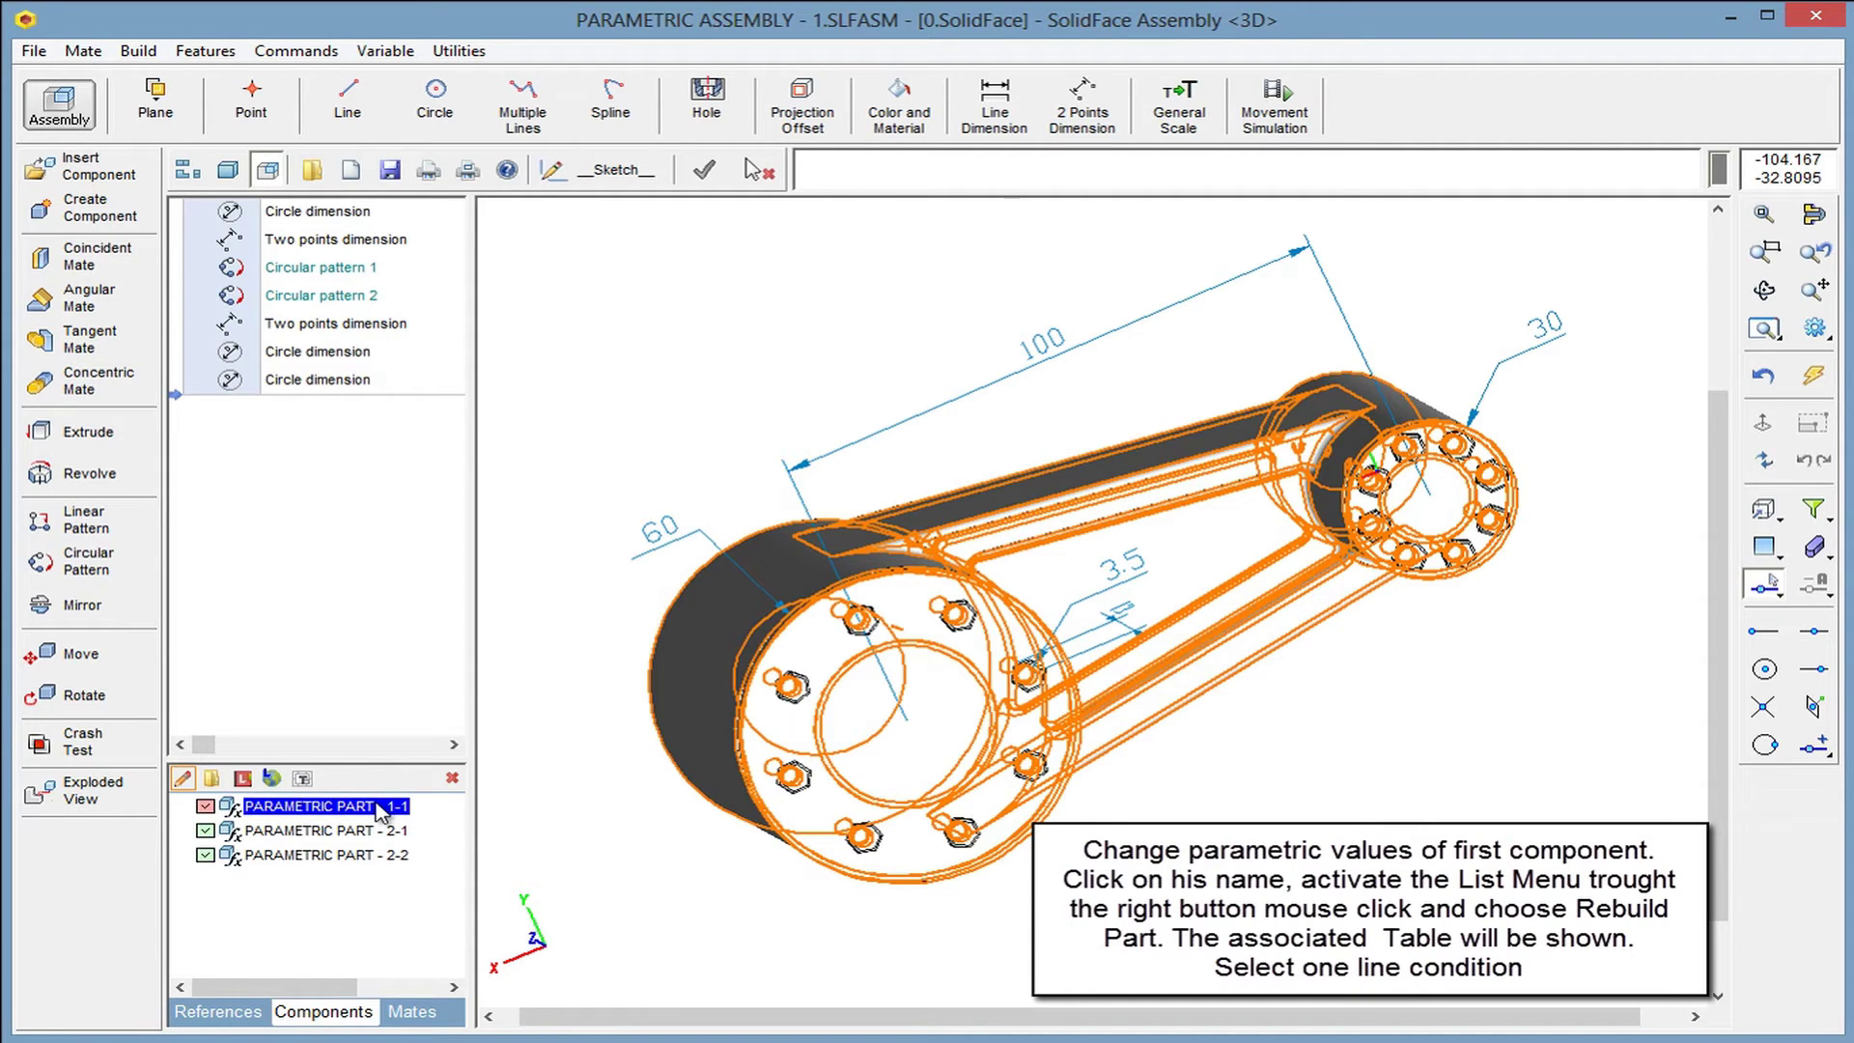
pyautogui.click(365, 811)
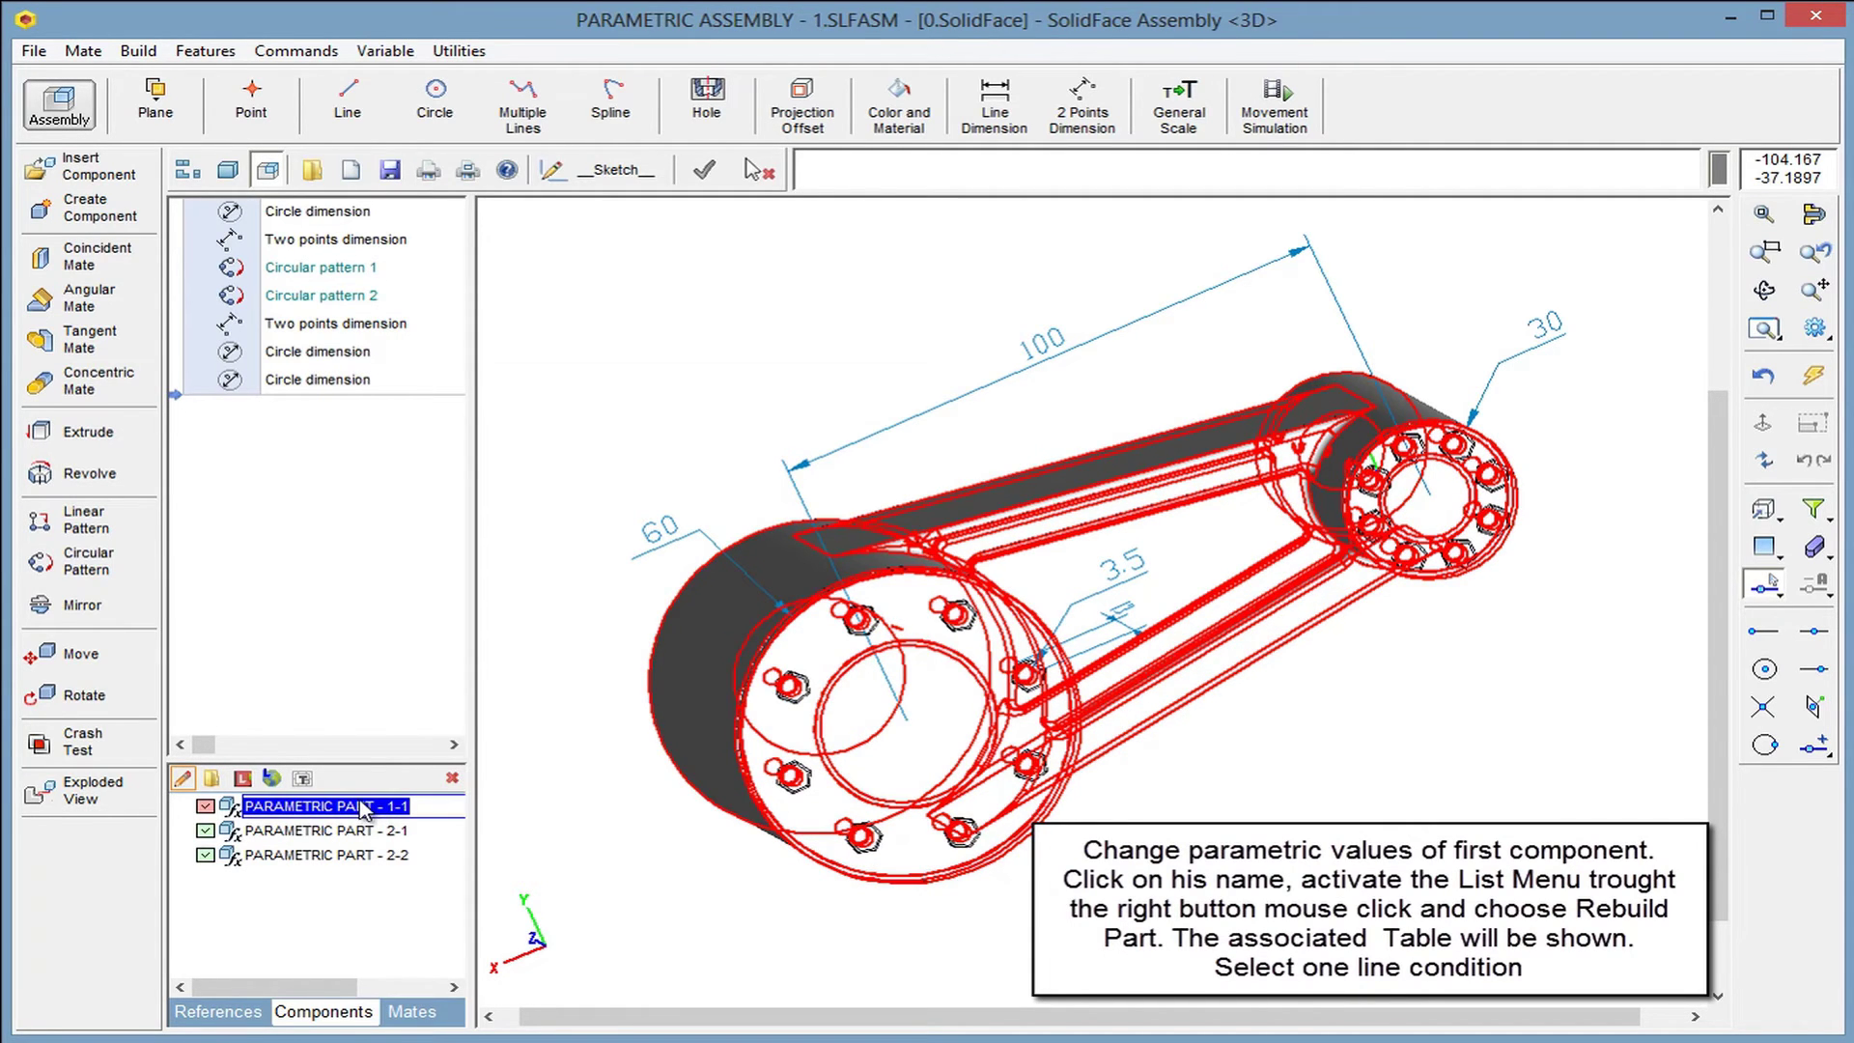
pyautogui.rightClick(365, 811)
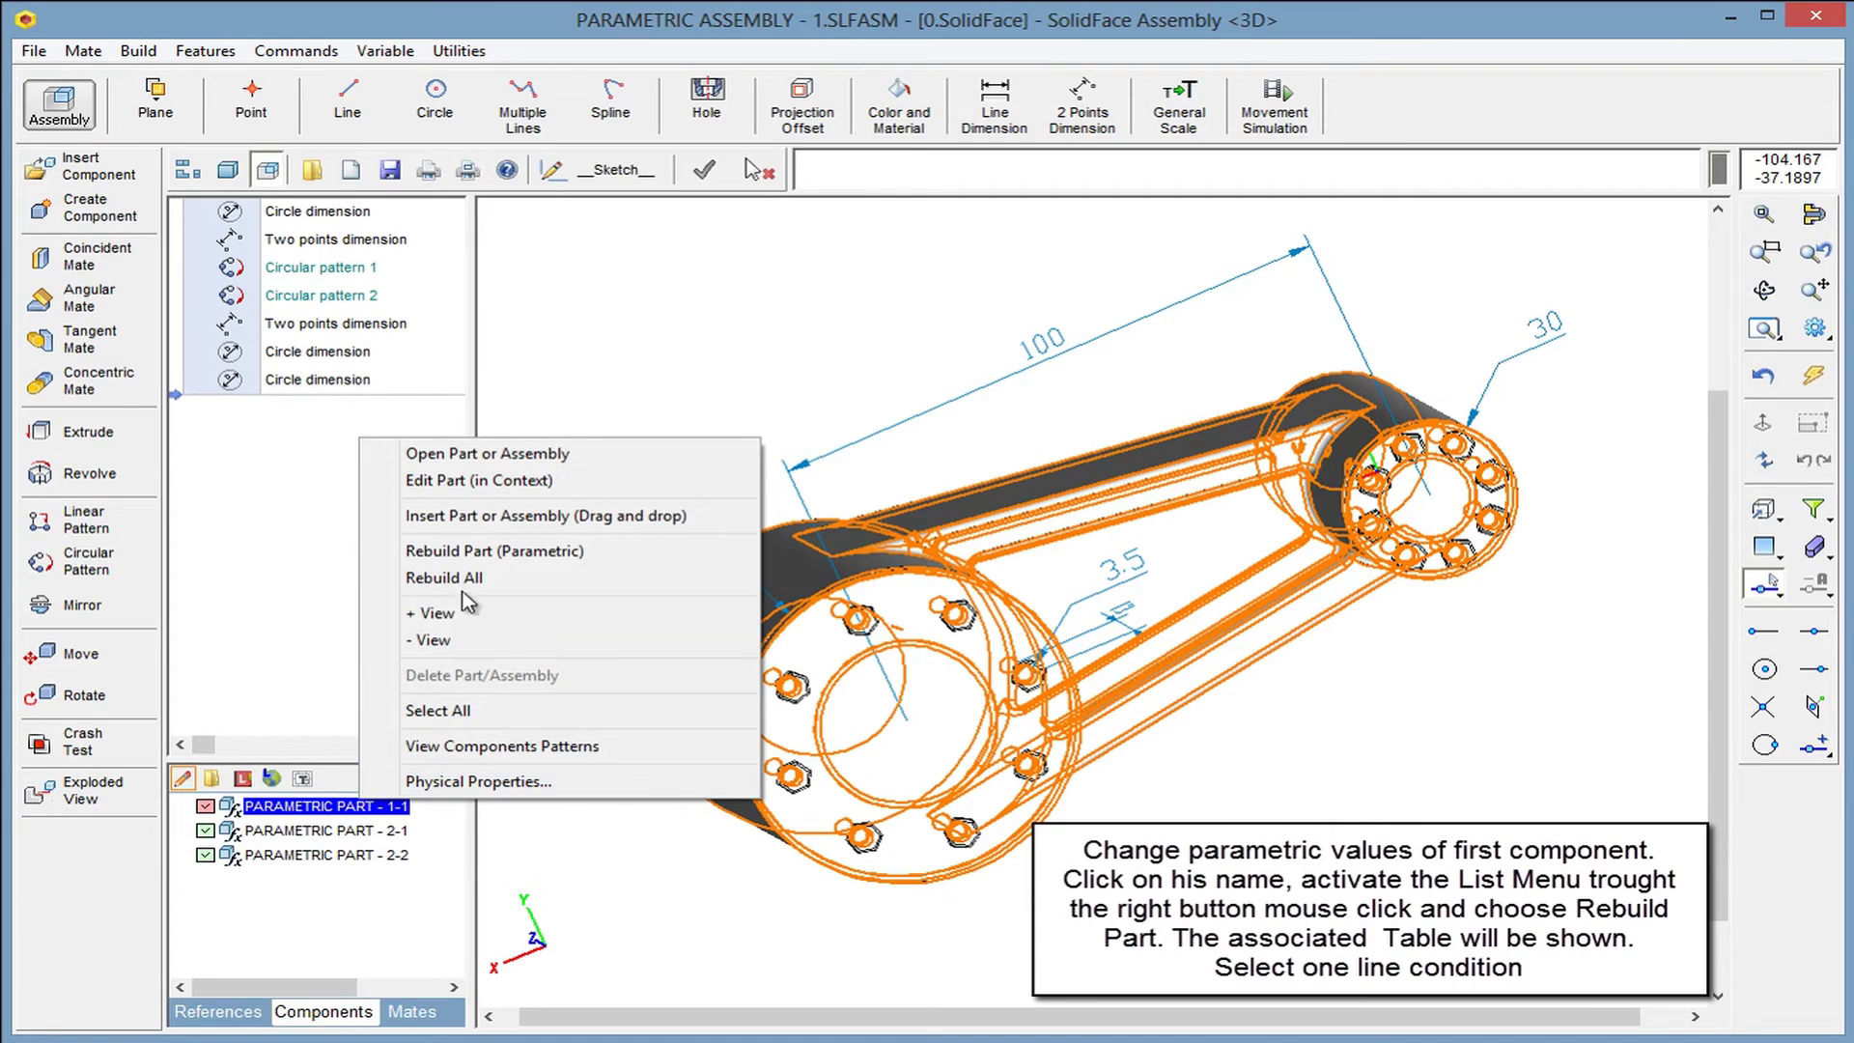
pyautogui.click(476, 550)
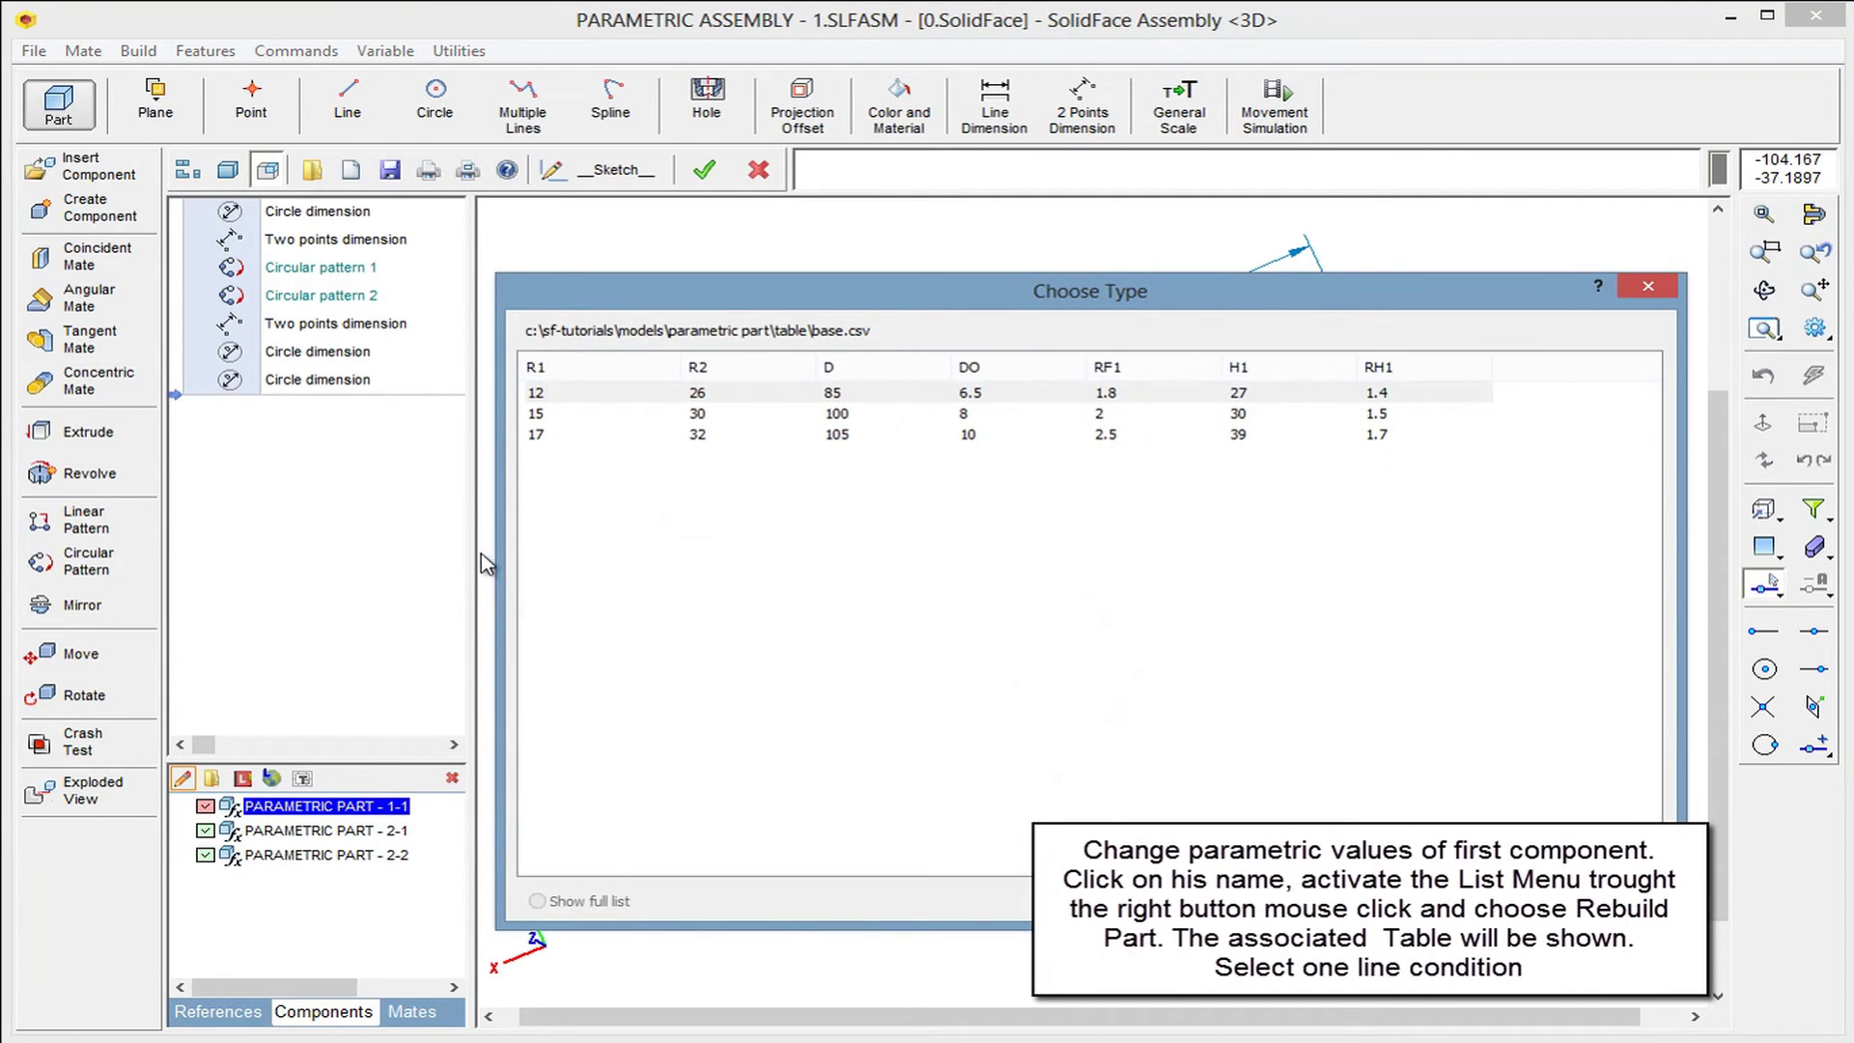
pyautogui.click(817, 417)
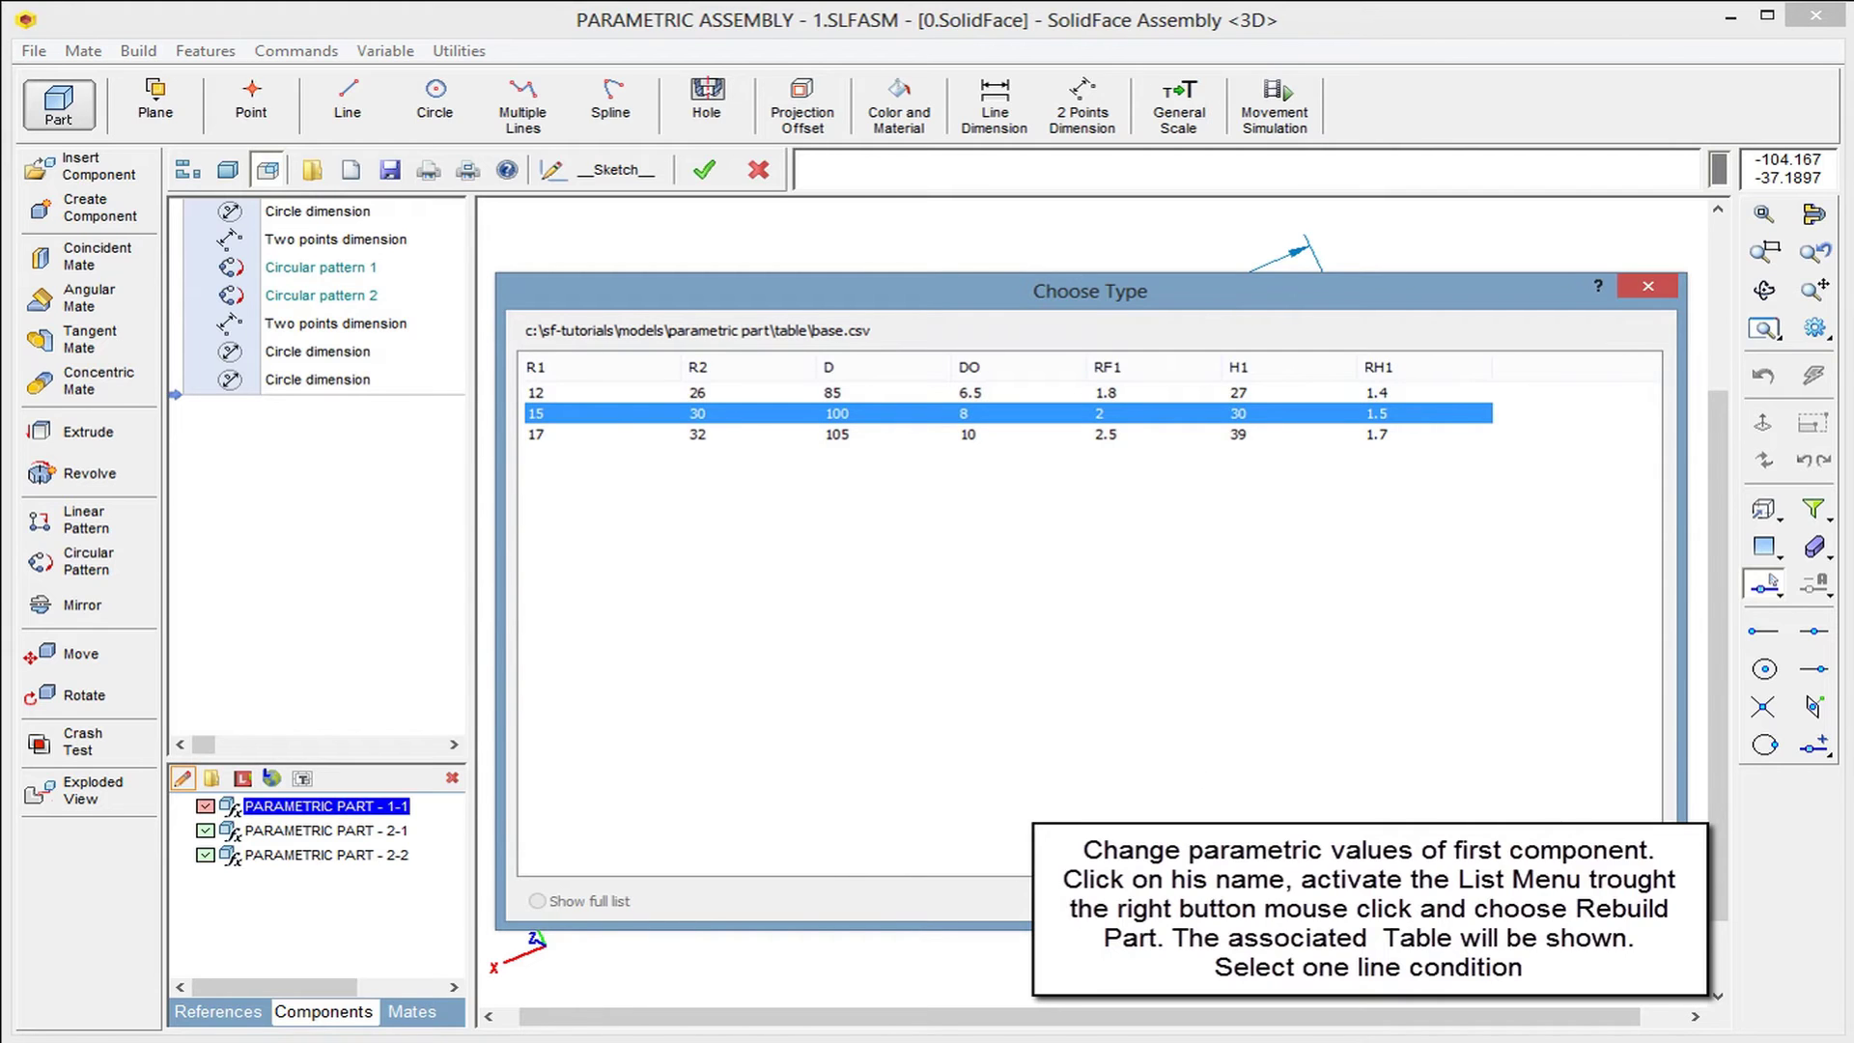
pyautogui.press('Return')
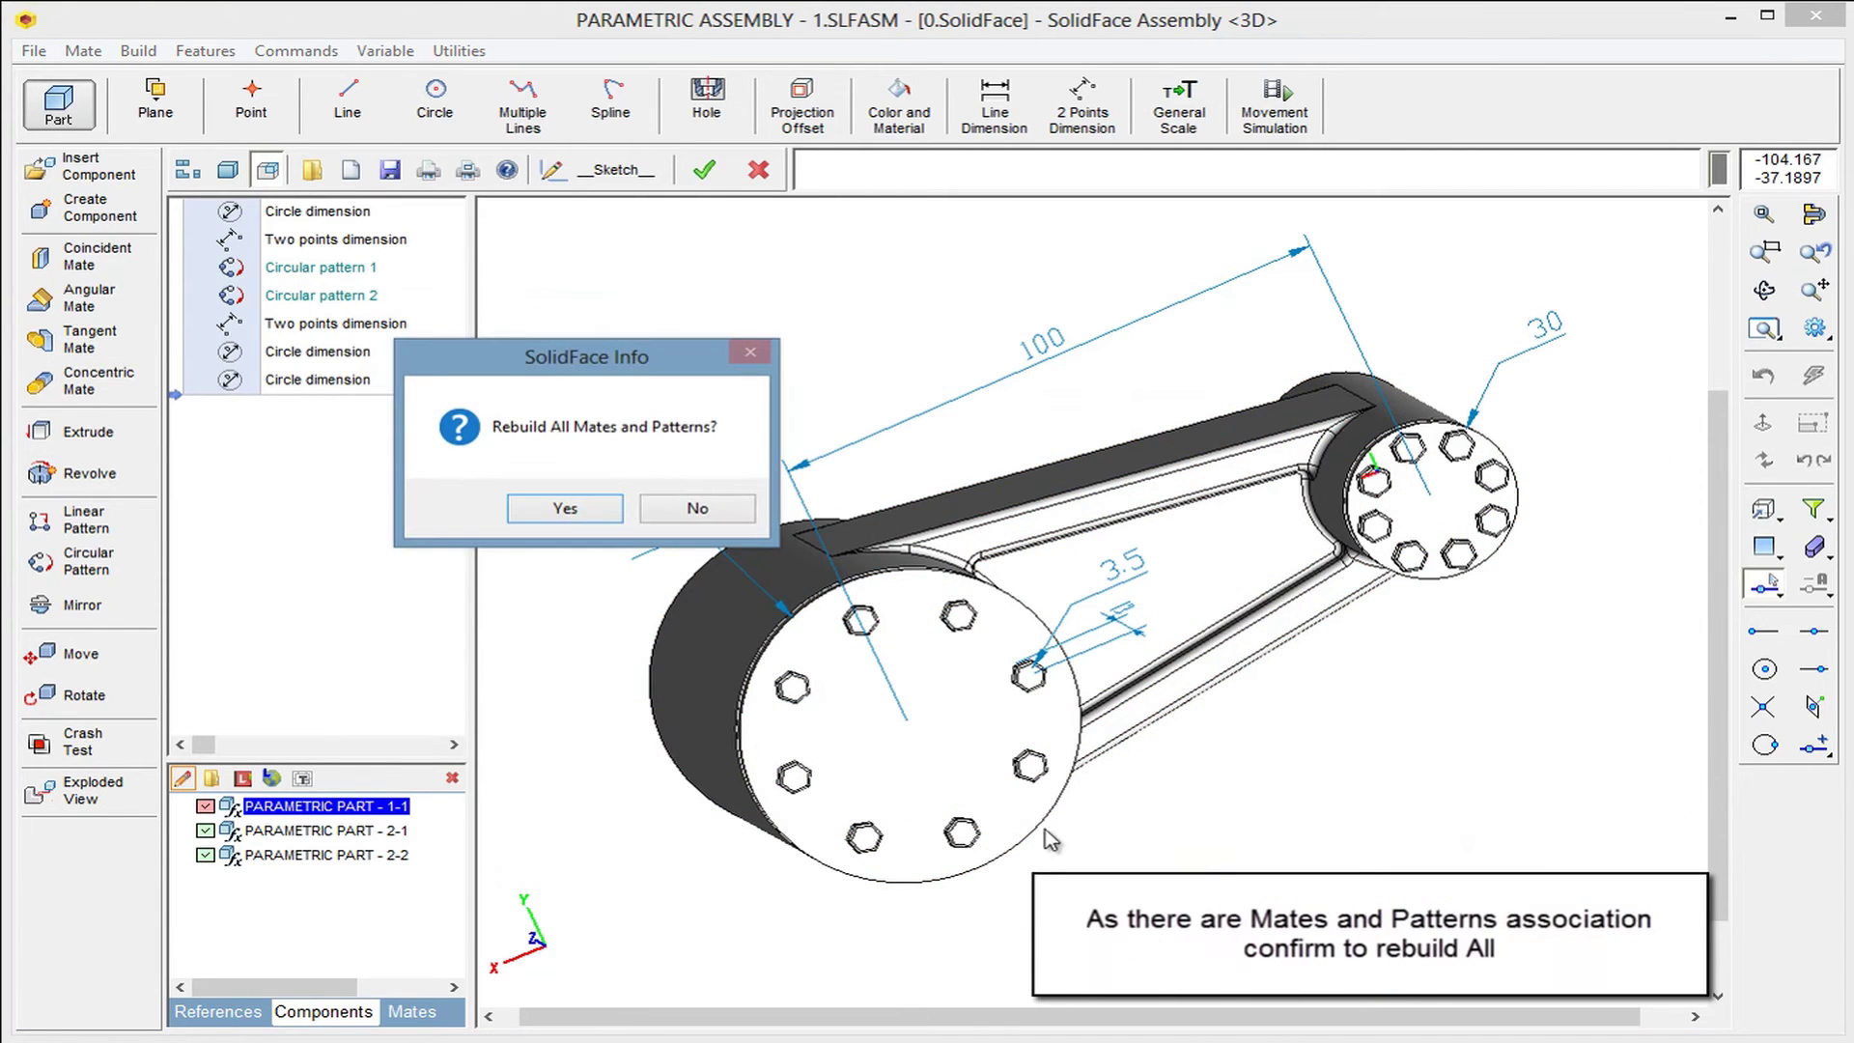
pyautogui.click(568, 511)
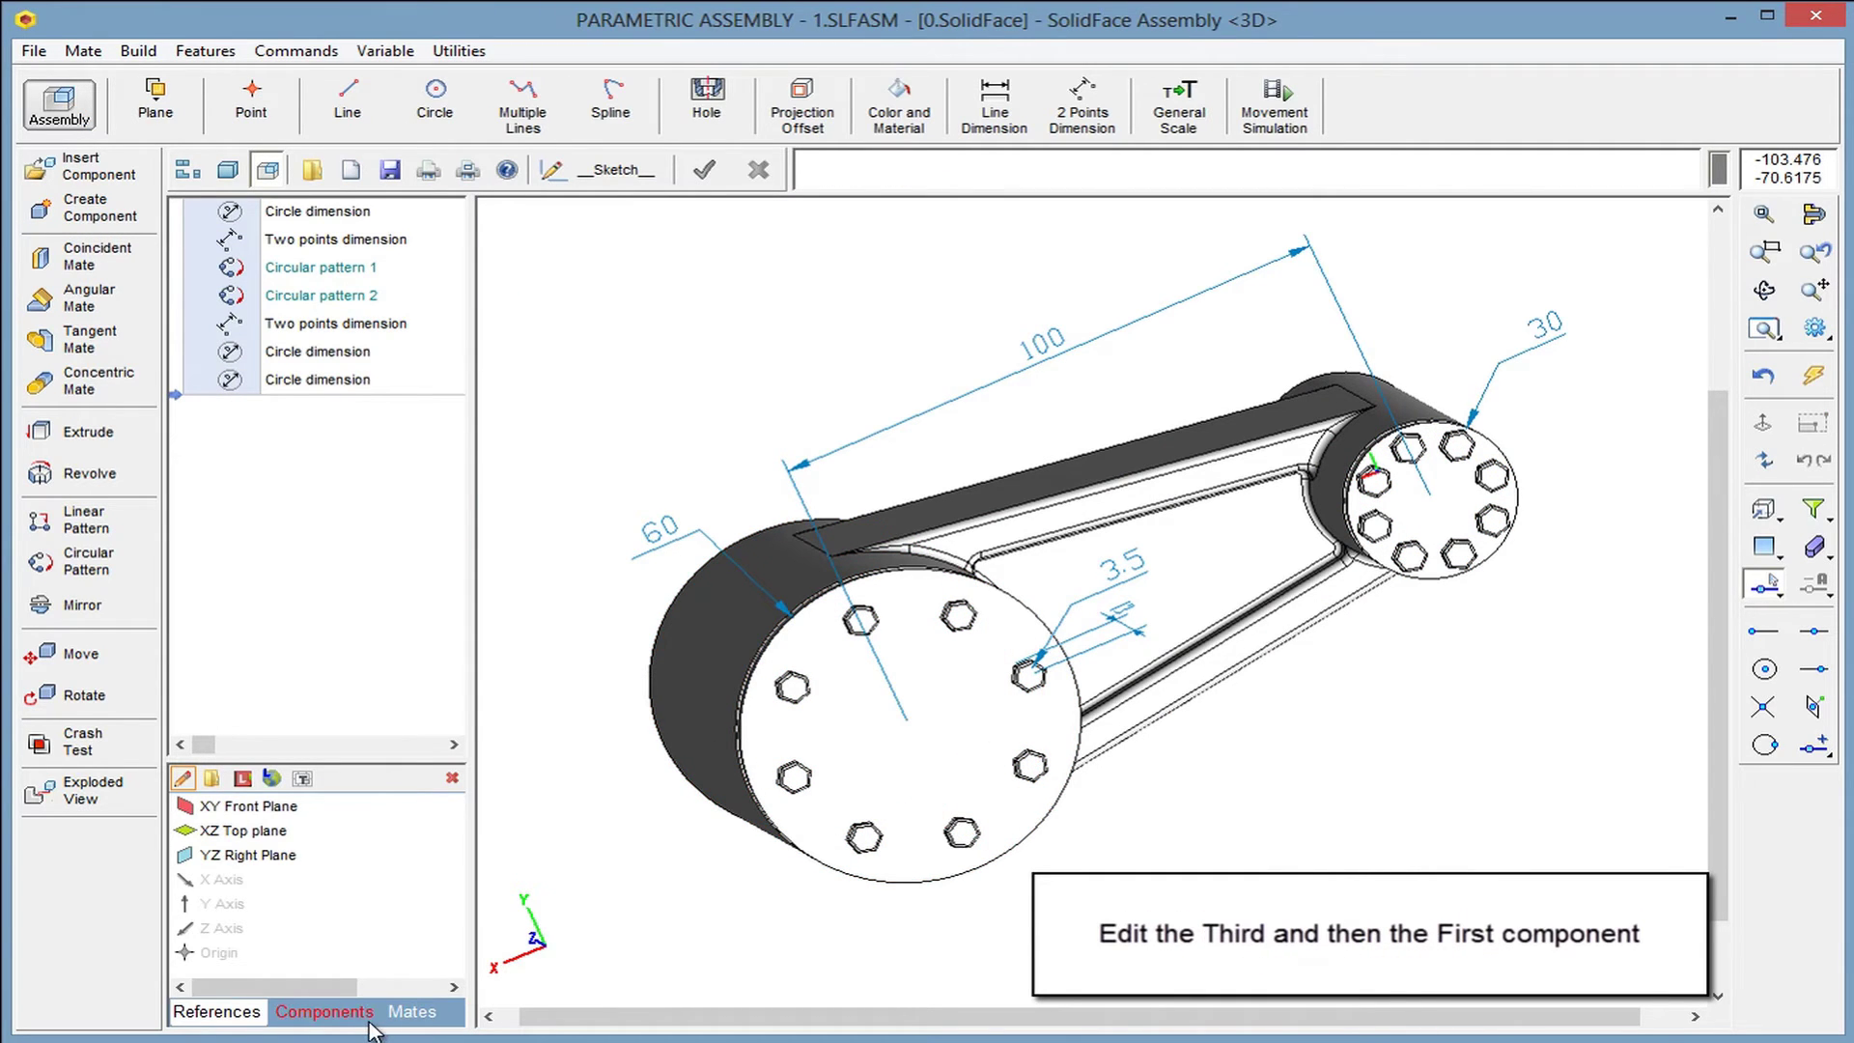
# Start rebuilding PARAMETRIC PART - 2-2 from the screw table, then dismiss the table
pyautogui.click(323, 1011)
pyautogui.click(355, 855)
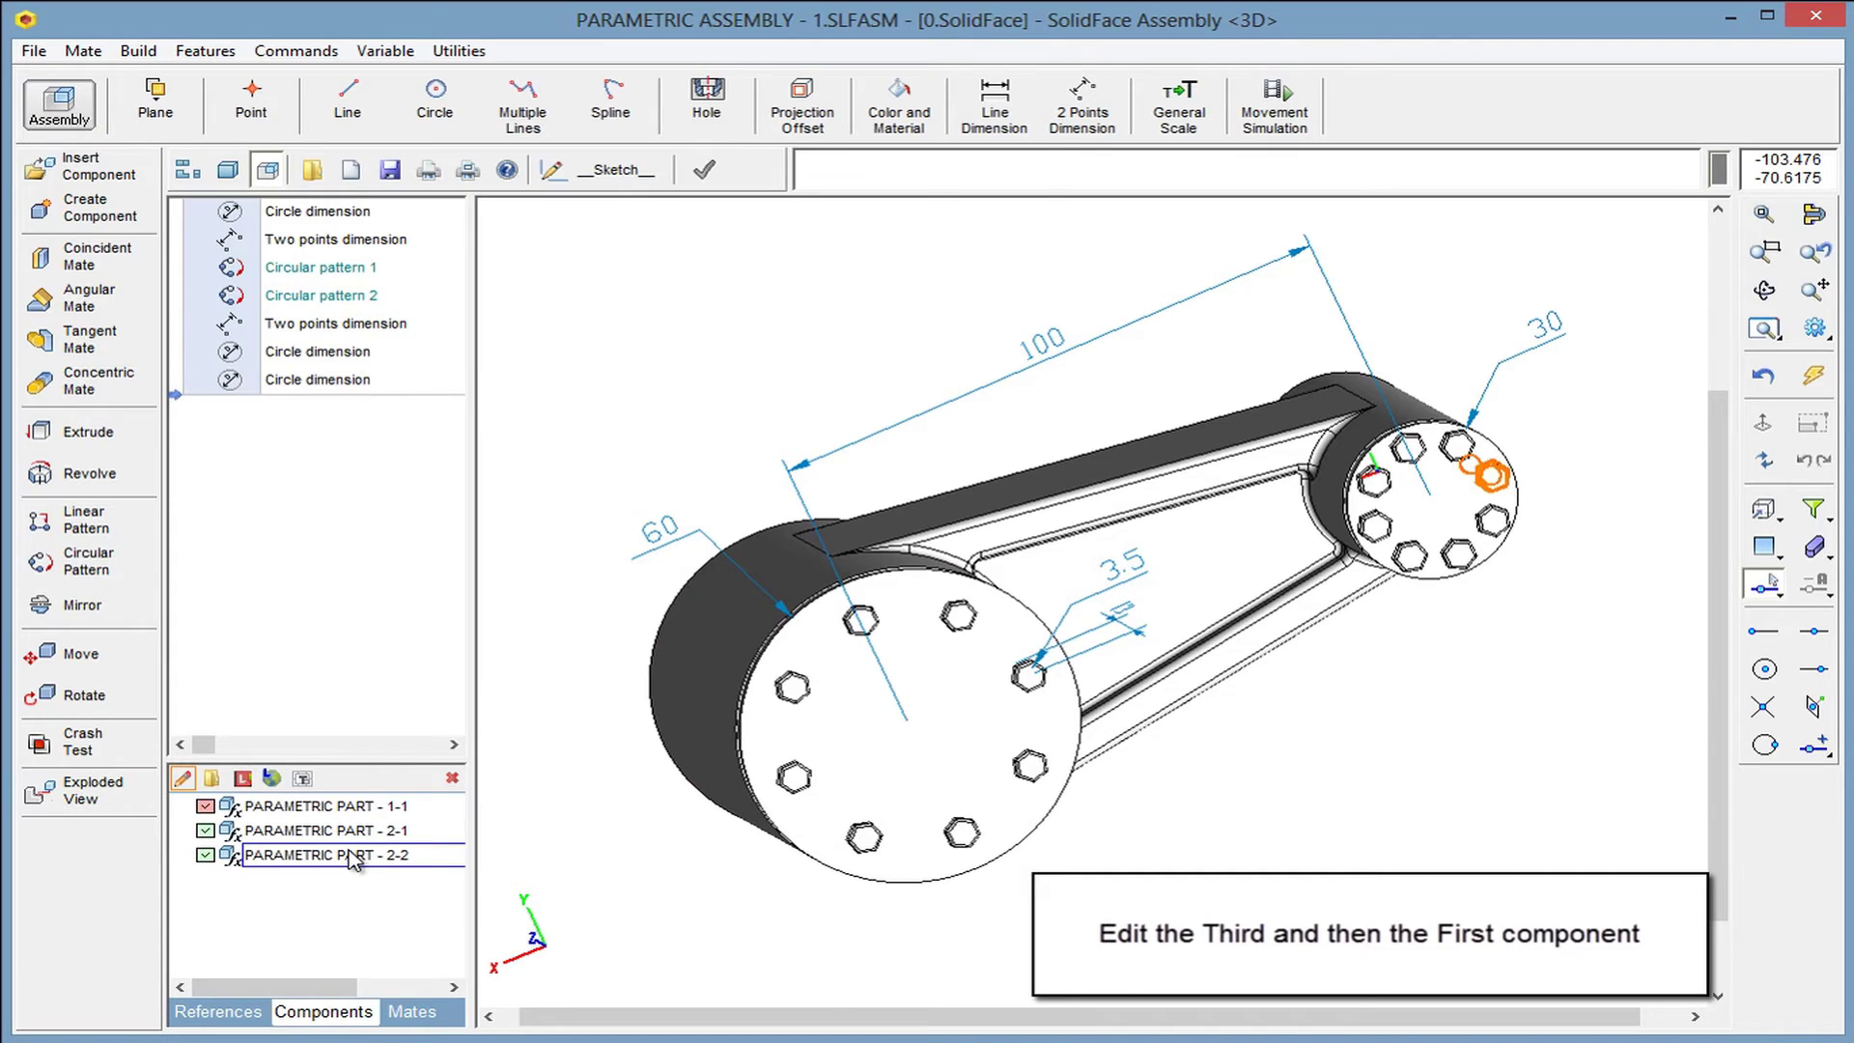
pyautogui.rightClick(352, 858)
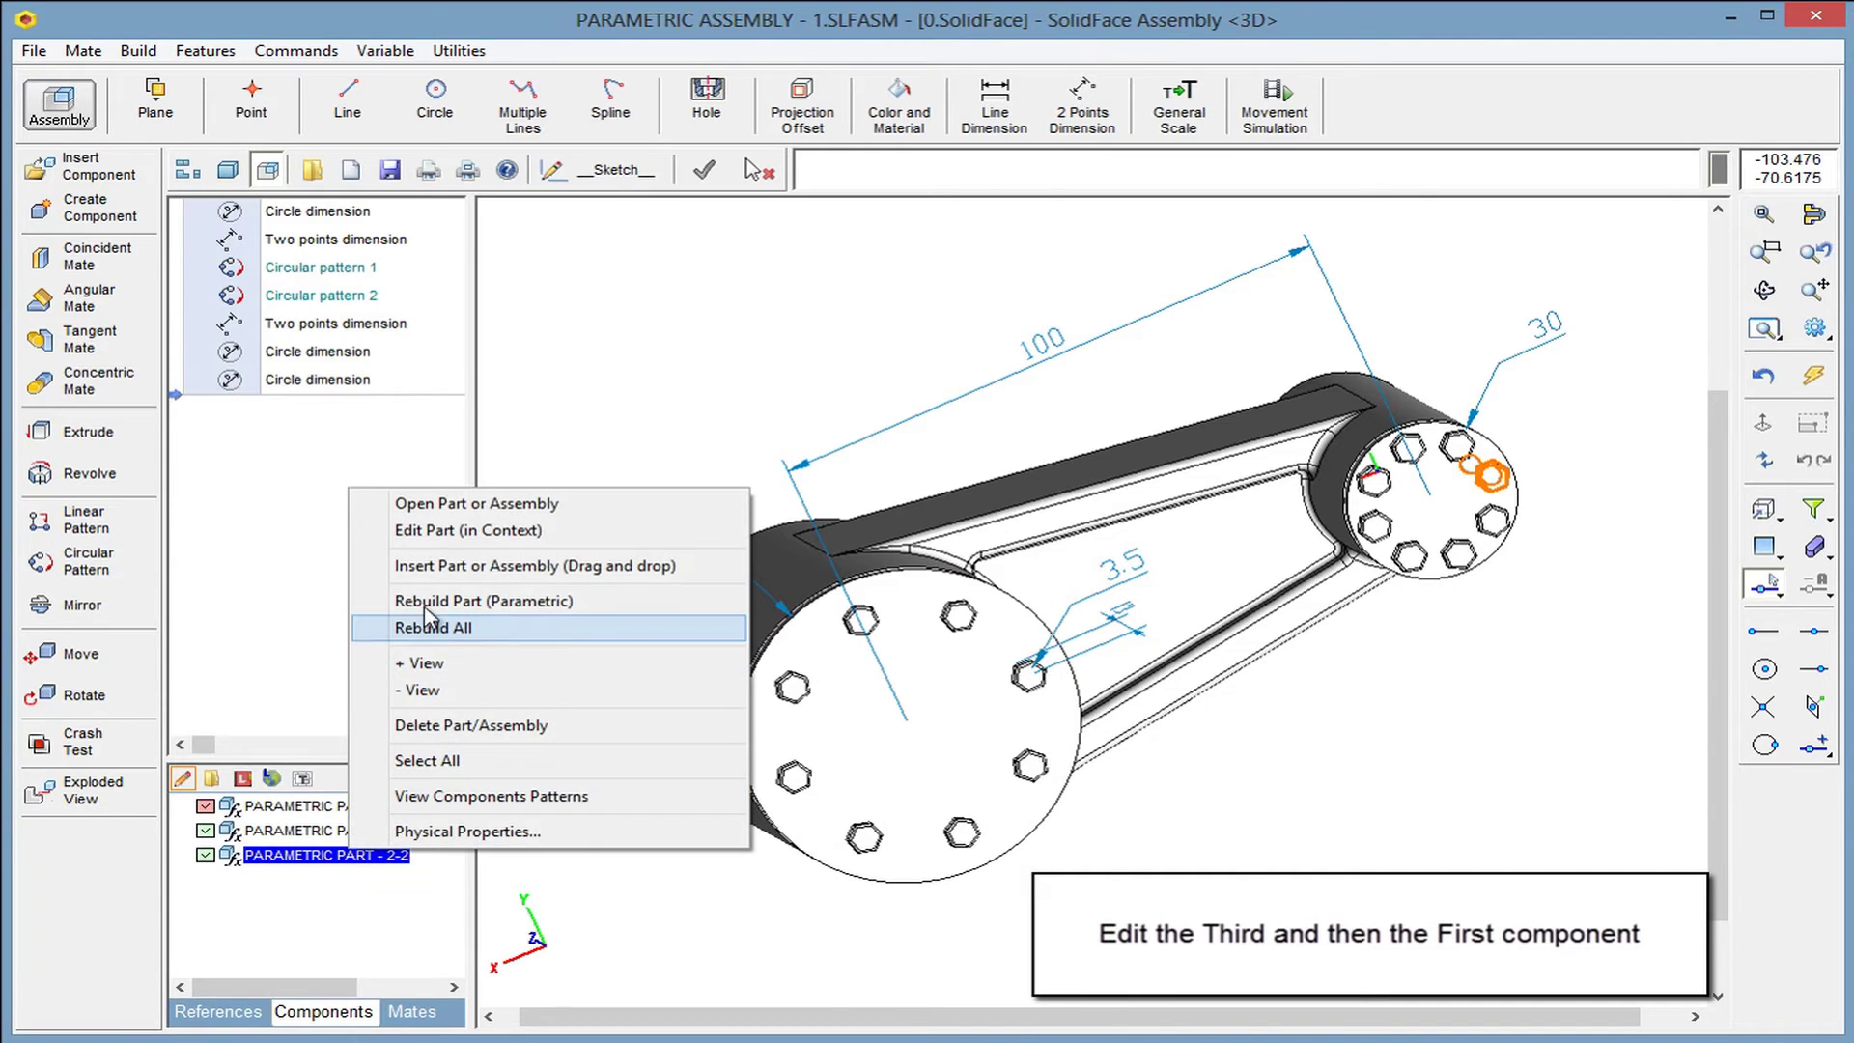
pyautogui.click(427, 602)
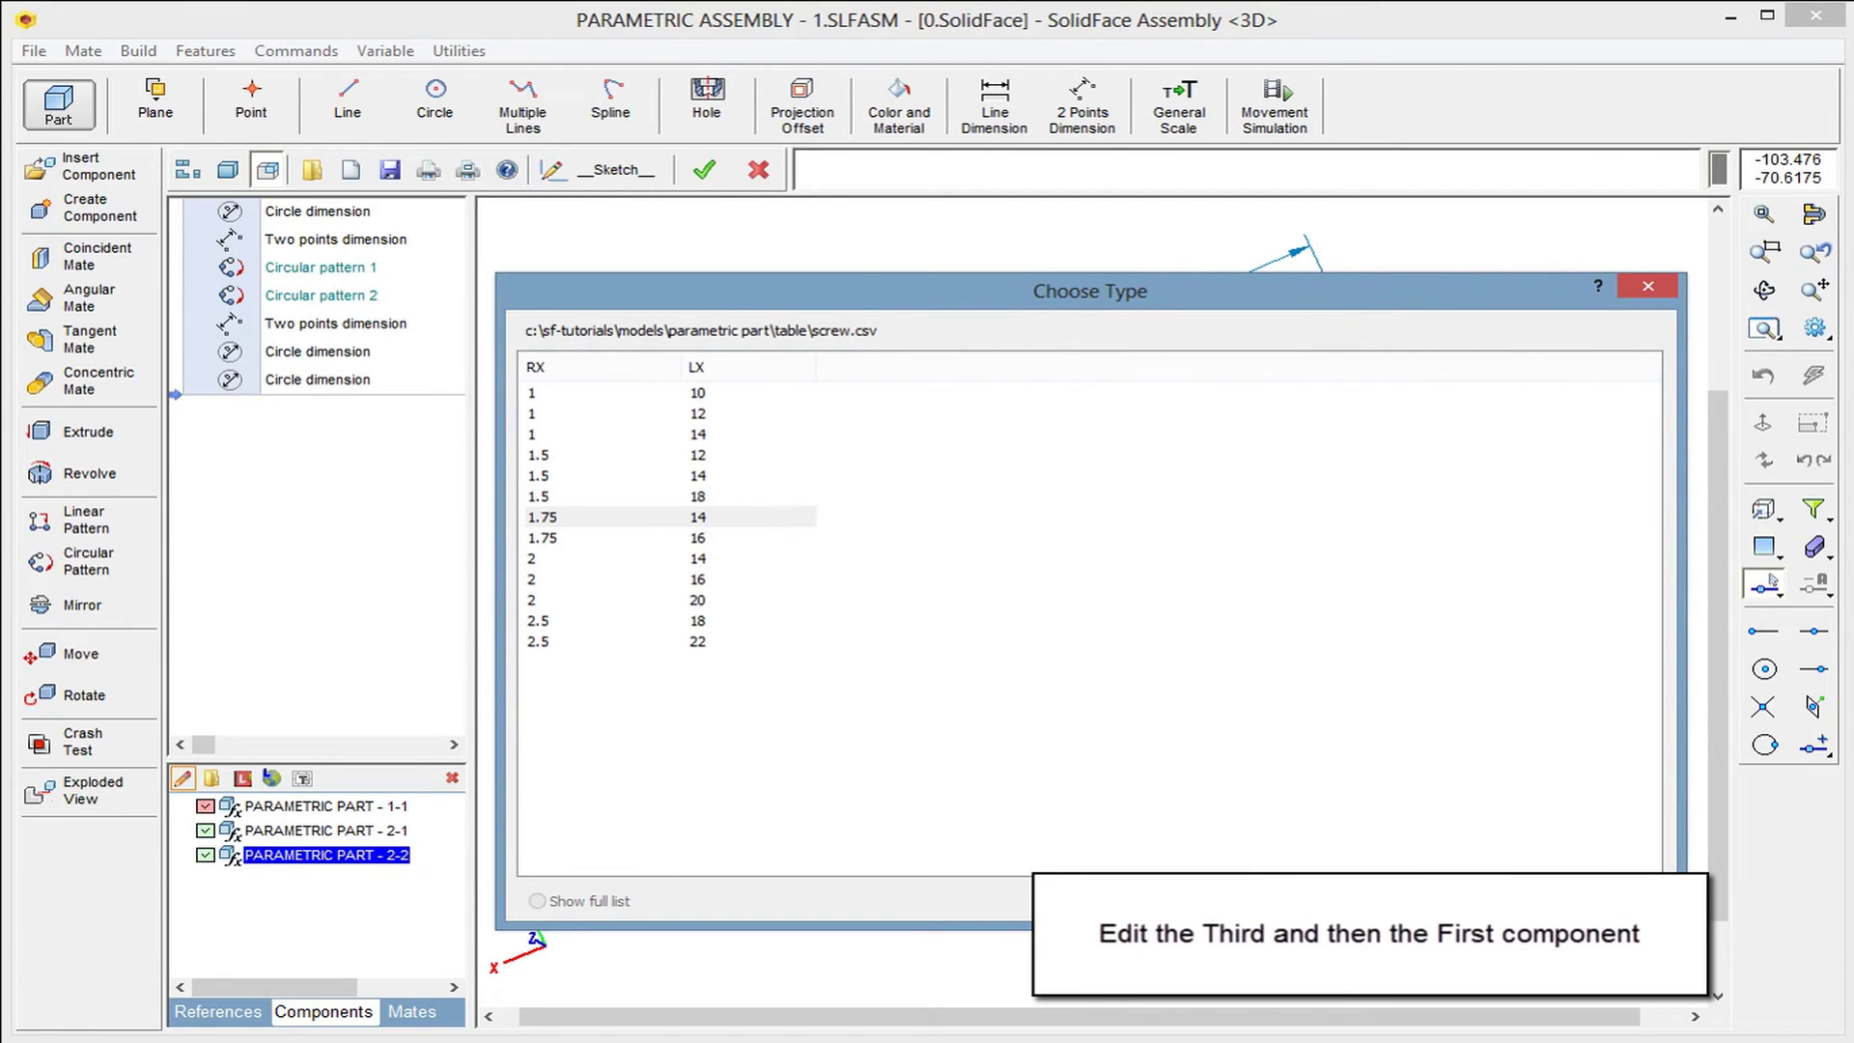
pyautogui.click(1507, 901)
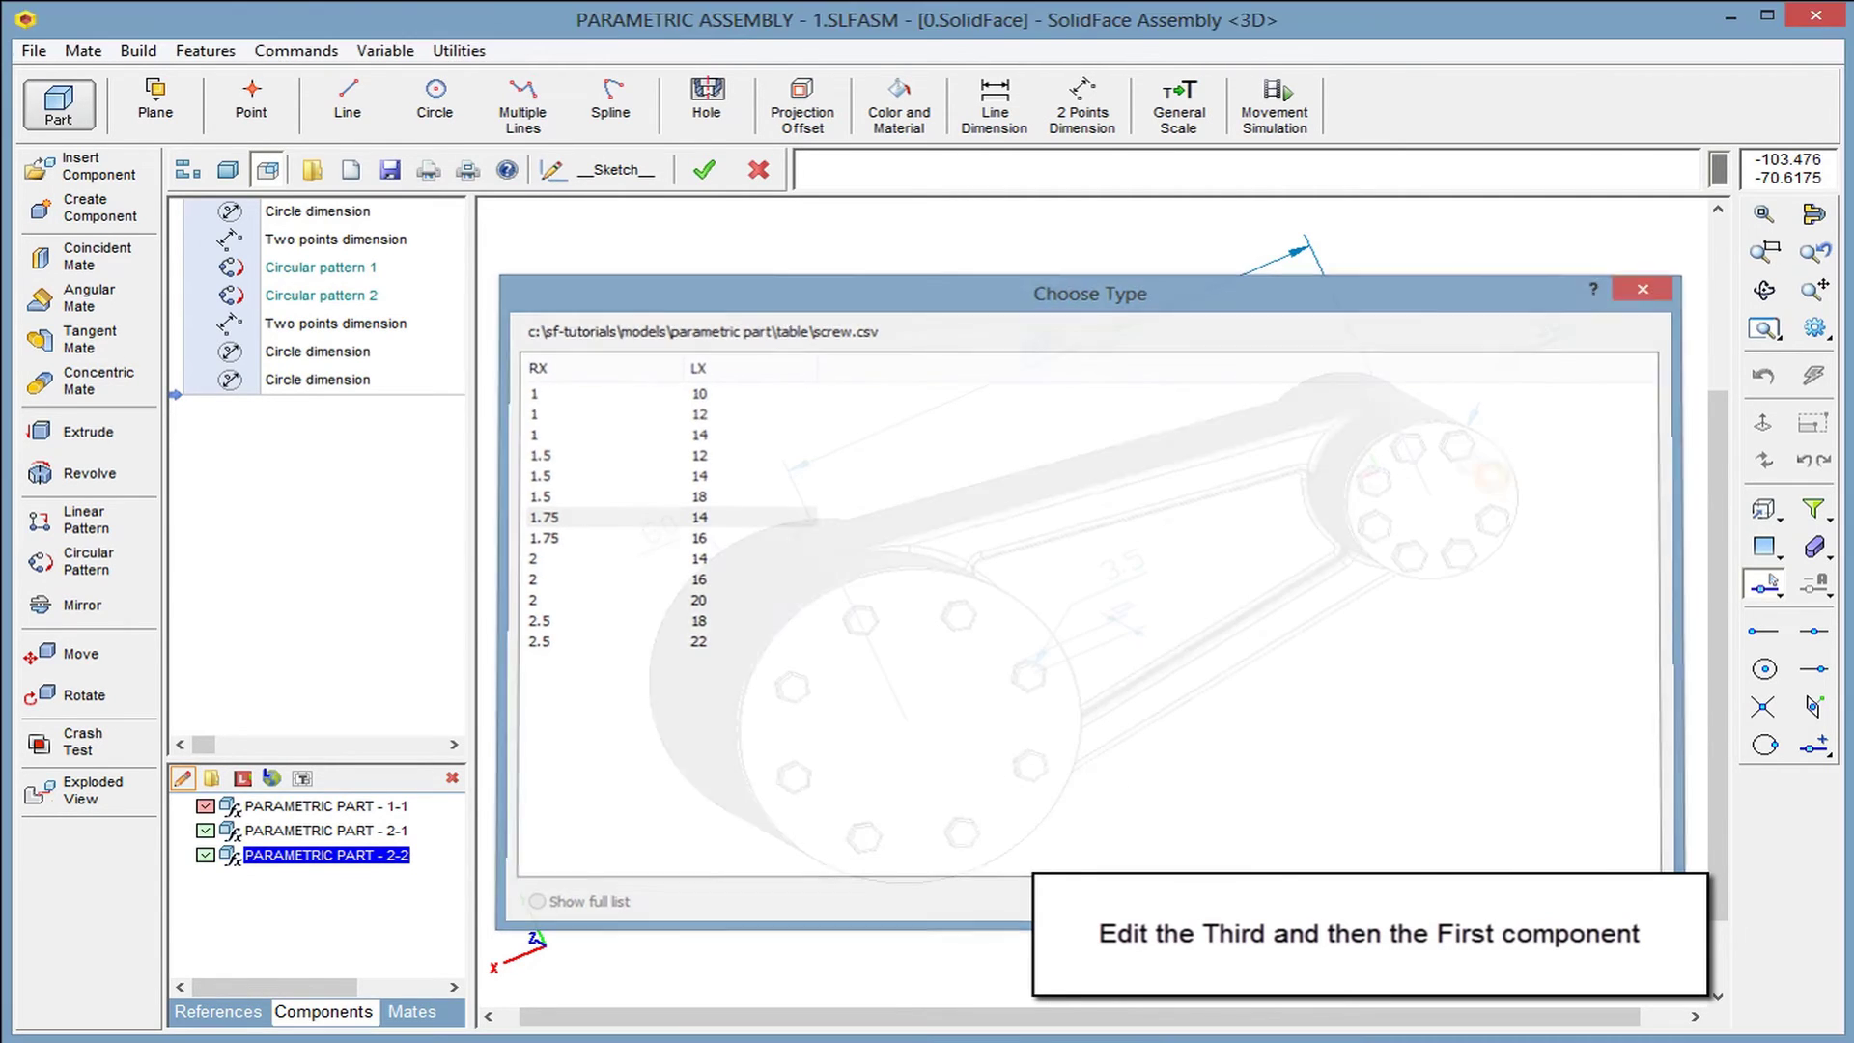
# Rebuild PARAMETRIC PART - 1-1 with the 17/32/105 row, rebuilding all mates and patterns
pyautogui.click(322, 811)
pyautogui.click(319, 809)
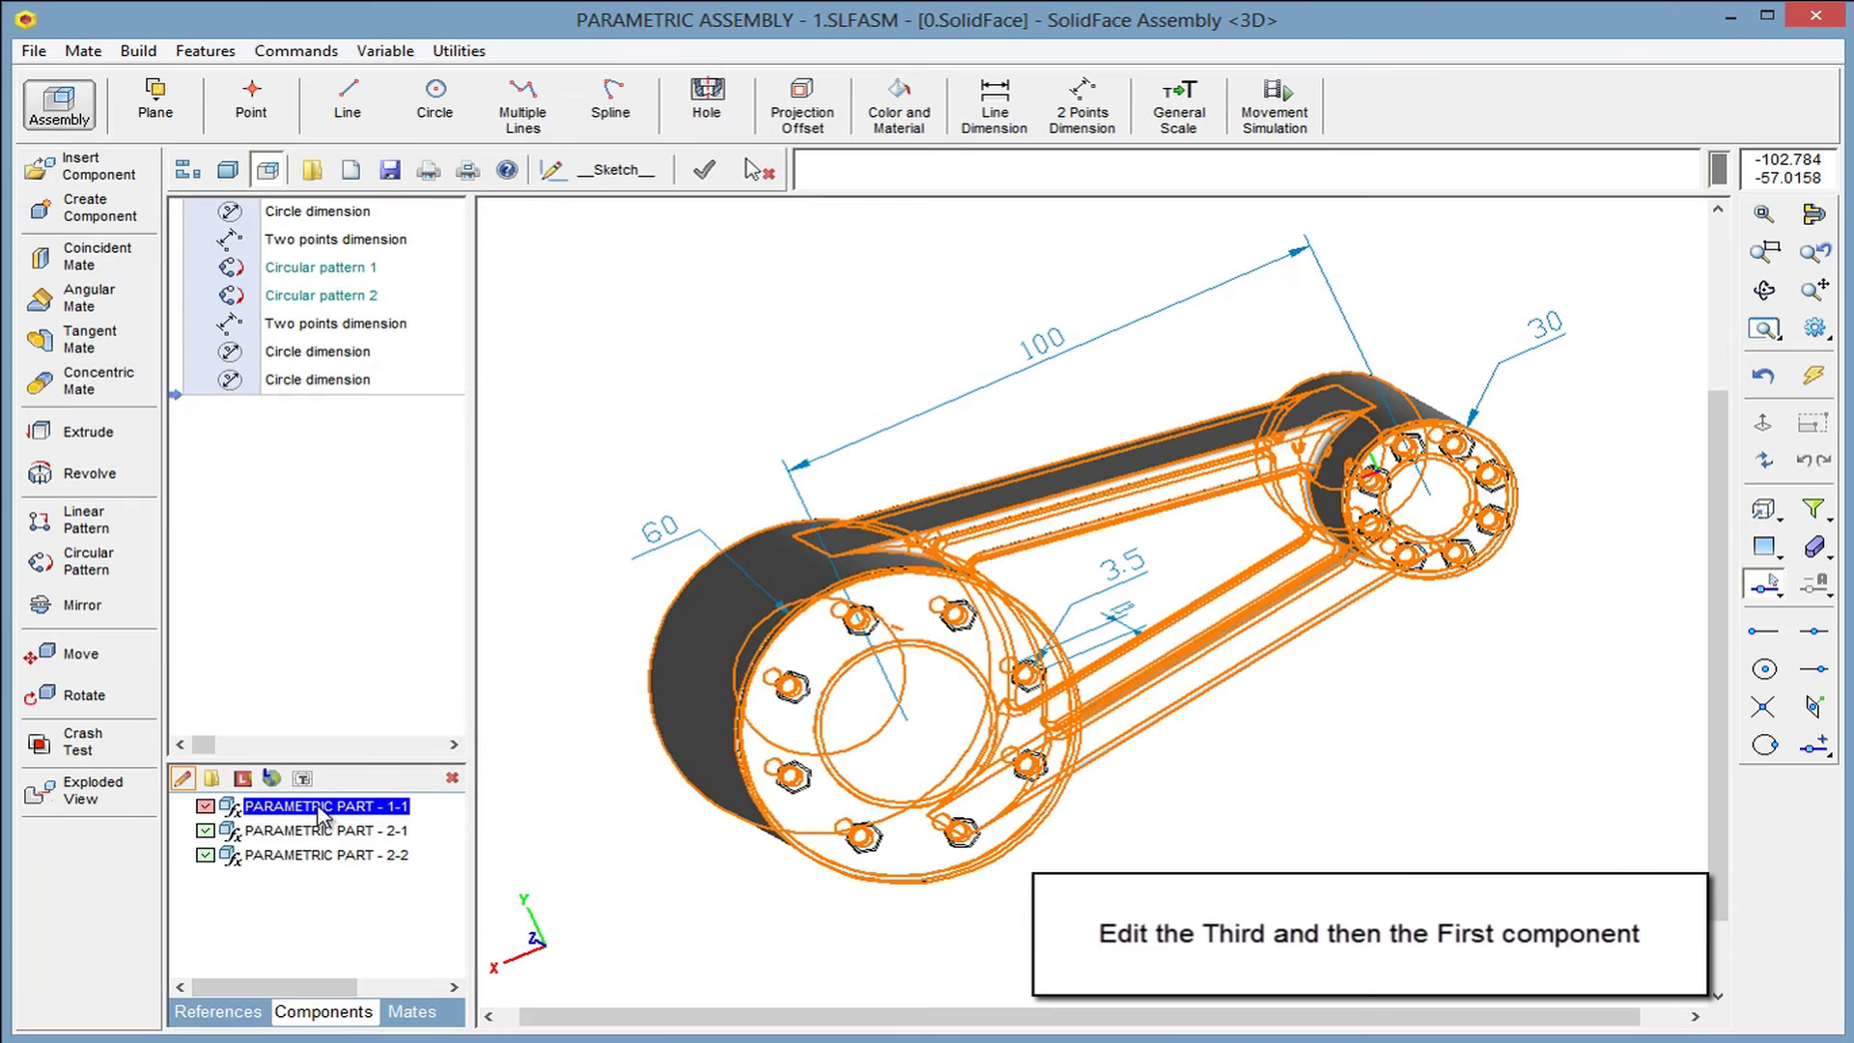
pyautogui.rightClick(318, 808)
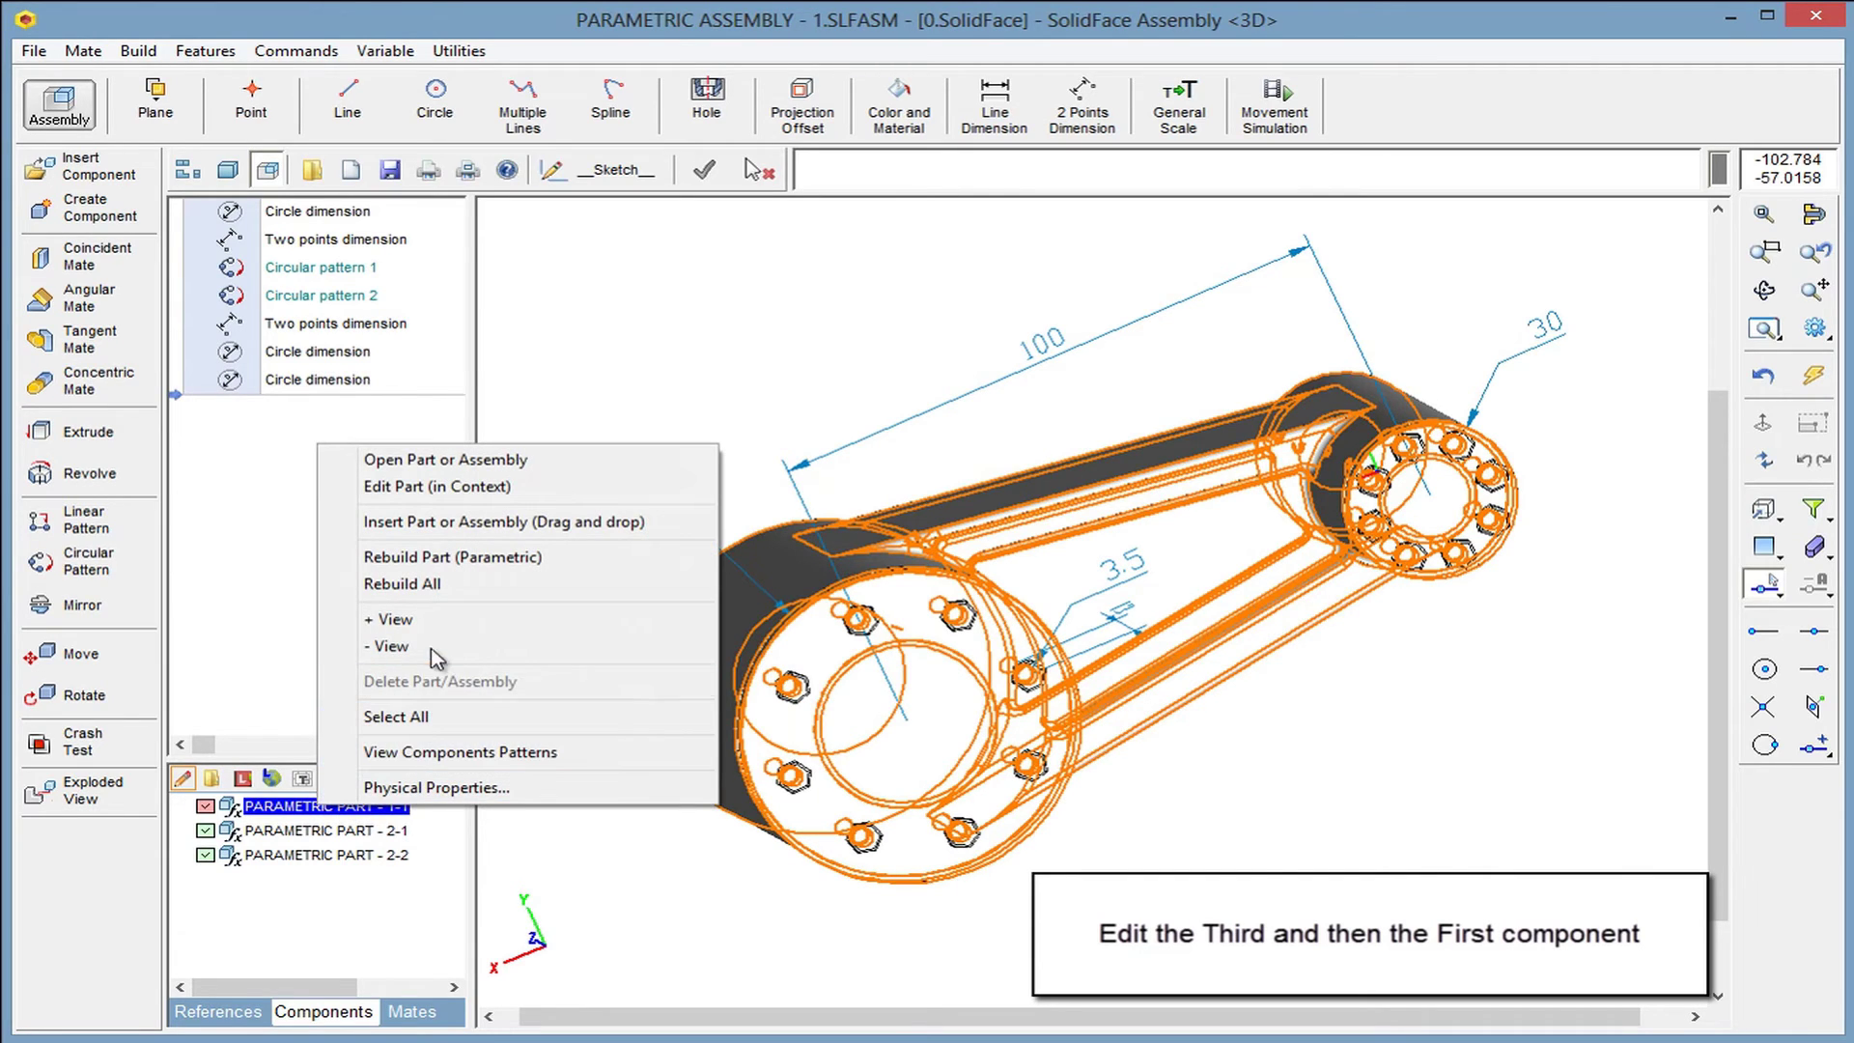
pyautogui.click(427, 564)
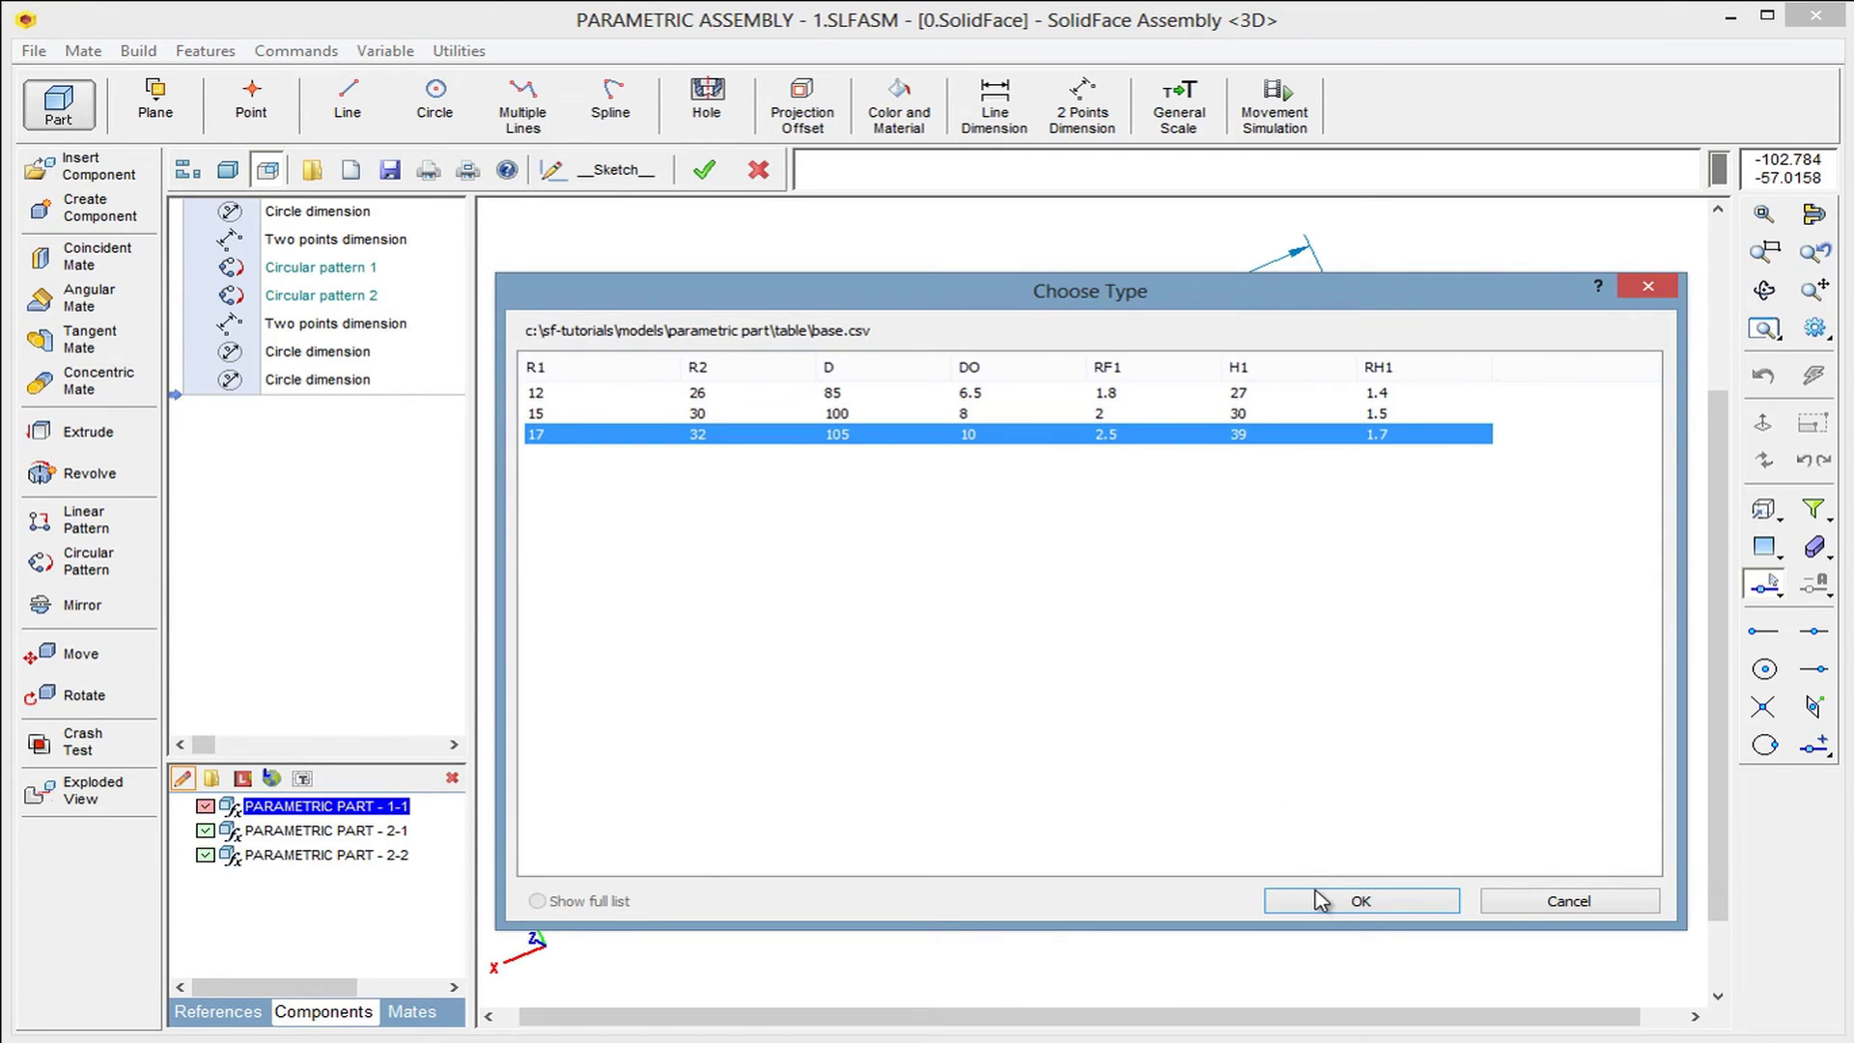
pyautogui.click(1319, 901)
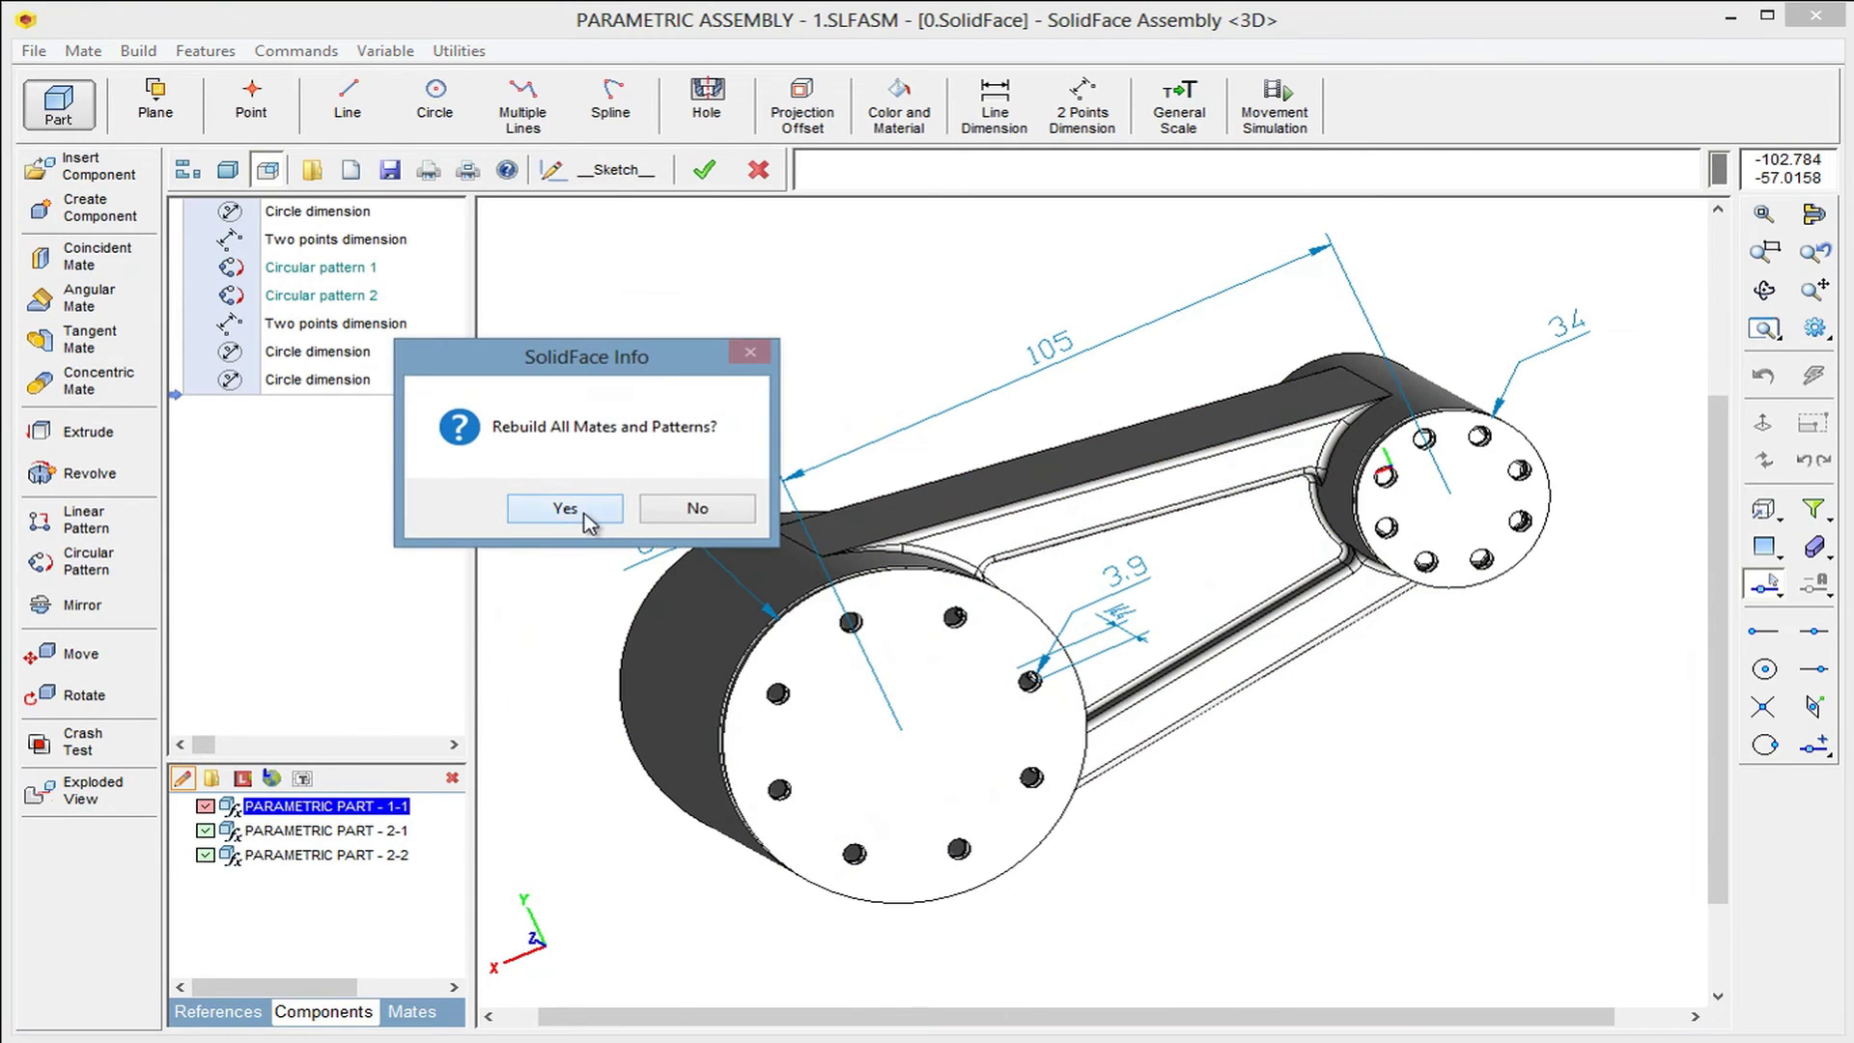
pyautogui.click(583, 510)
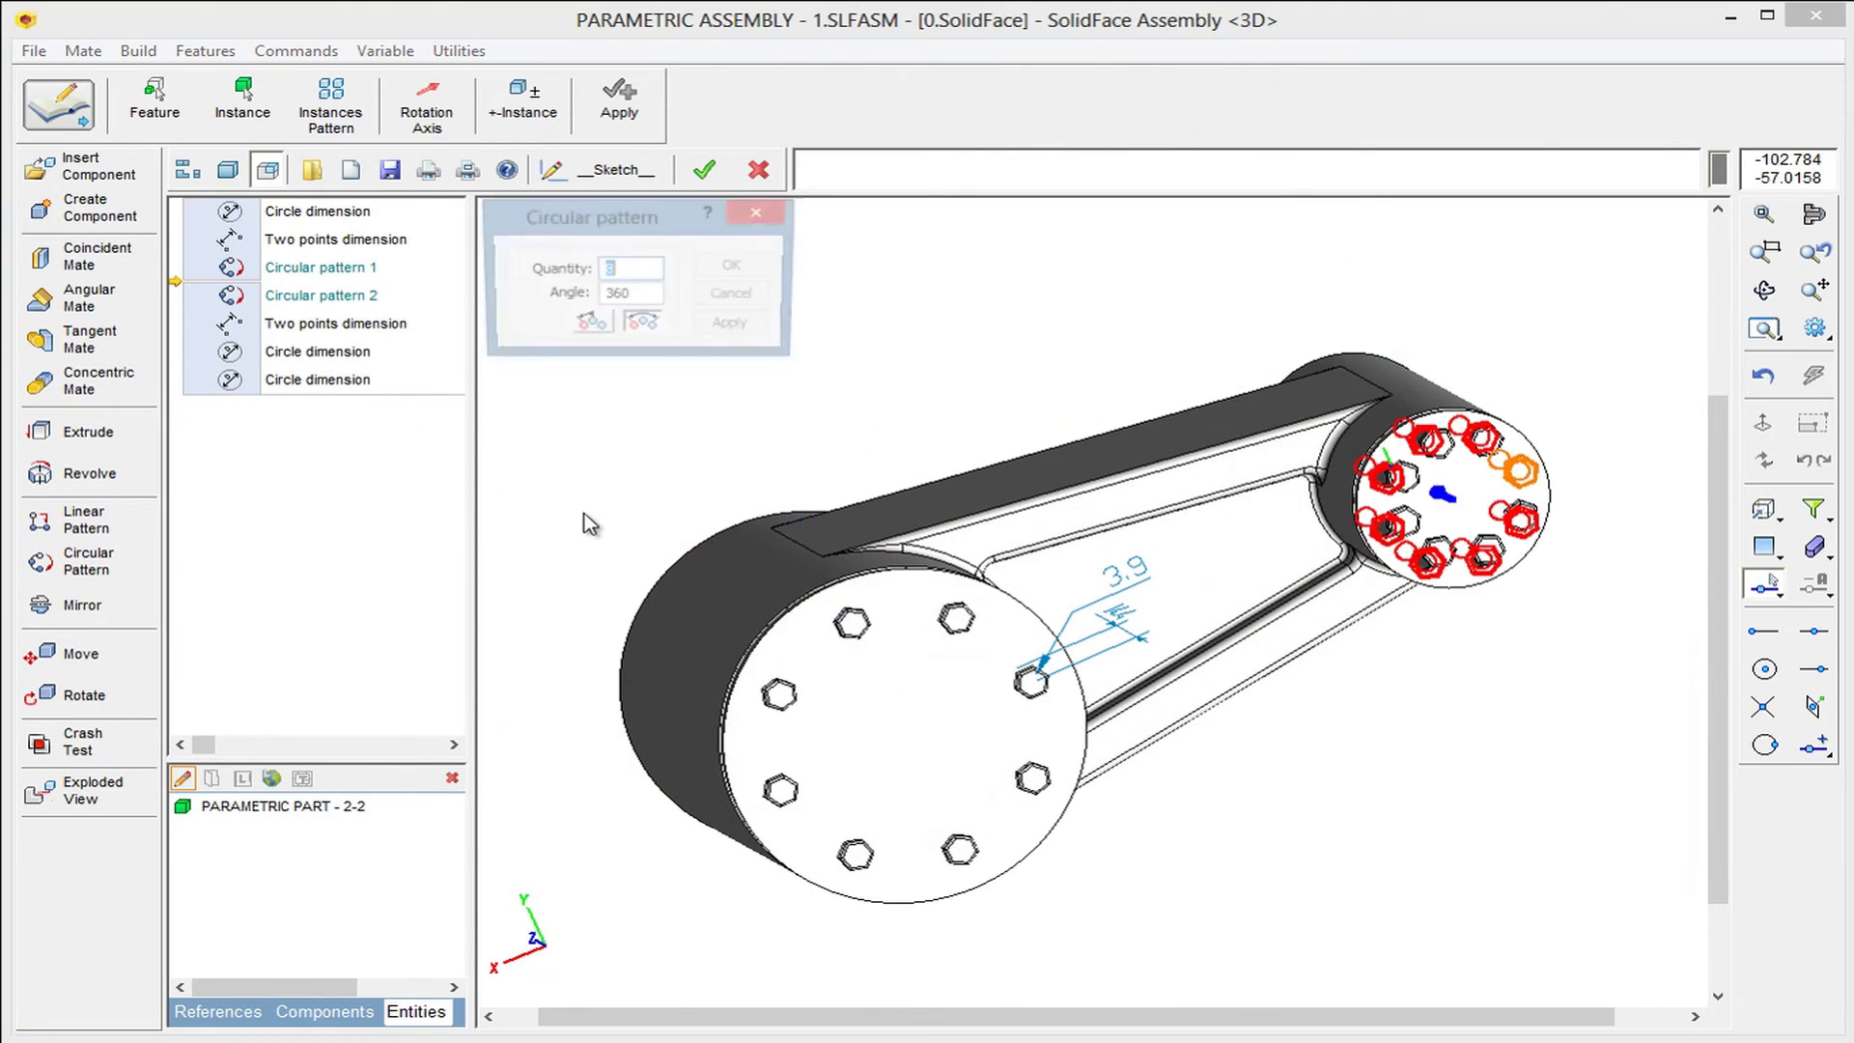
pyautogui.moveTo(583, 510); pyautogui.dragTo(637, 549, button='middle')
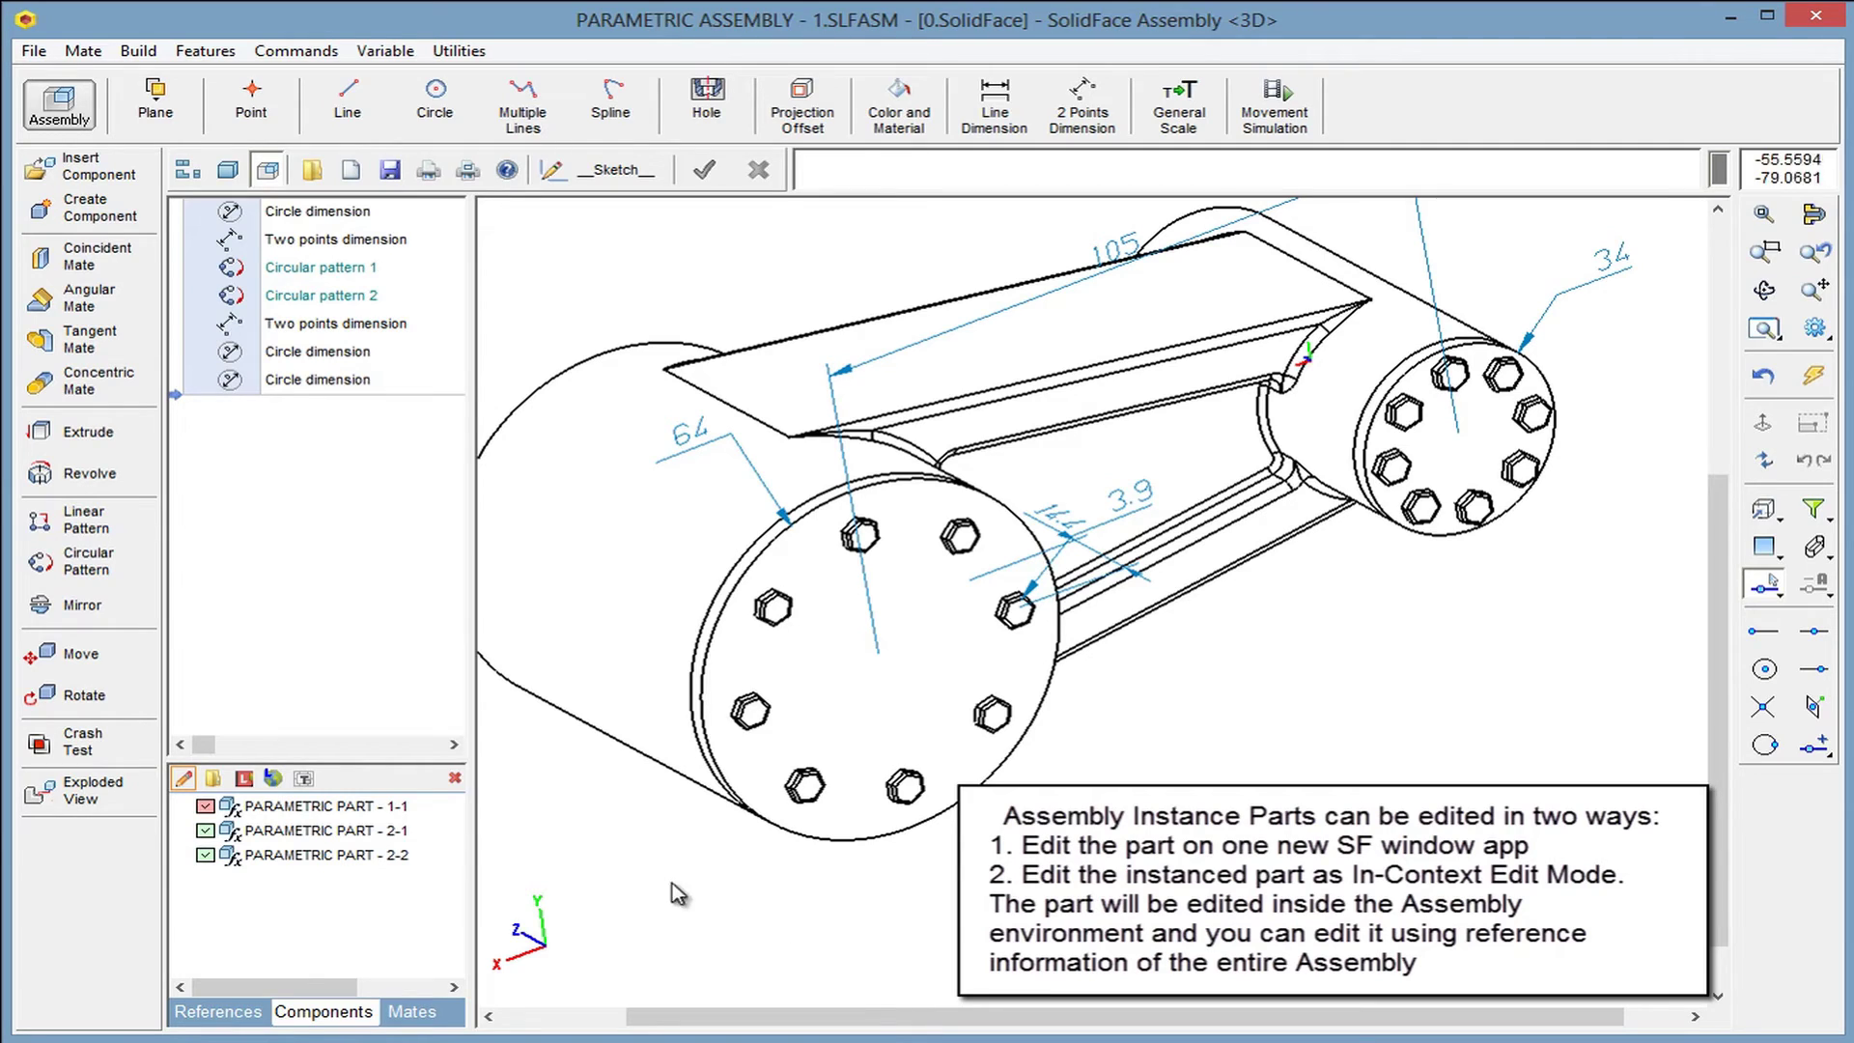
# Select PARAMETRIC PART - 2-1 in the Components list and show its context menu
pyautogui.click(345, 837)
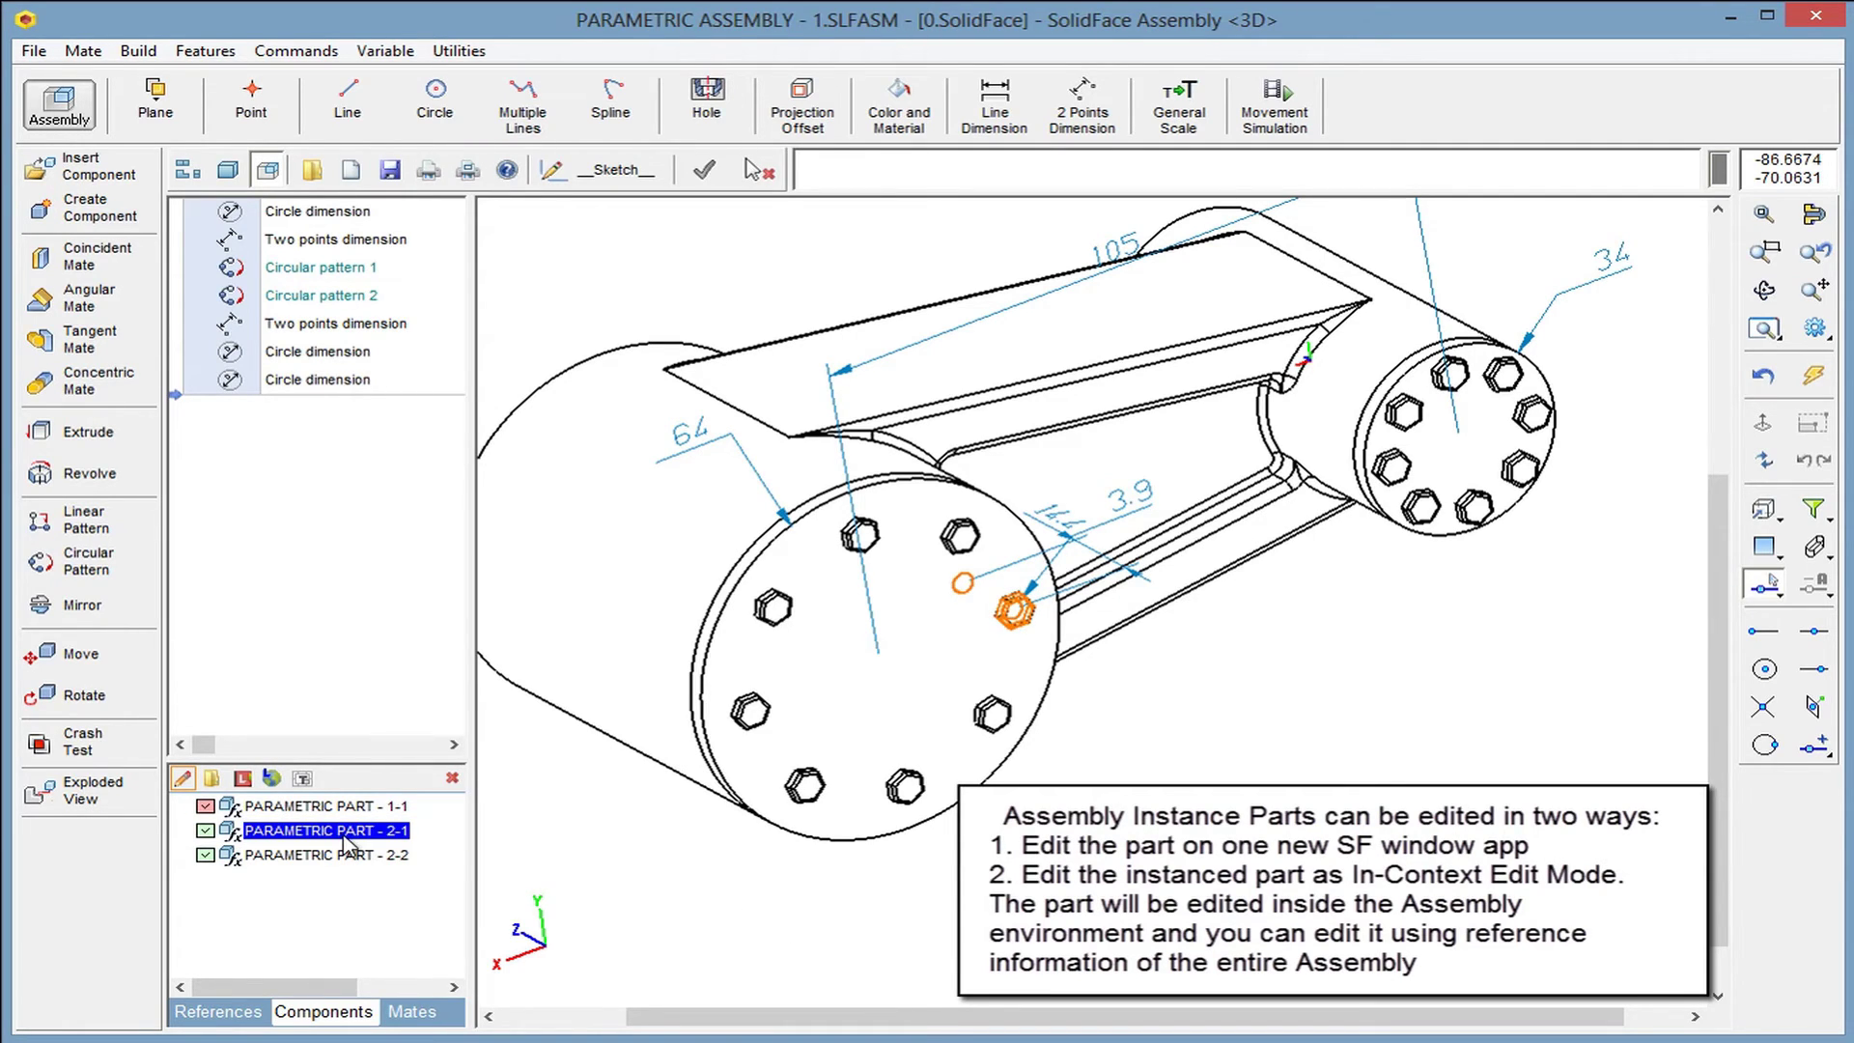
pyautogui.rightClick(348, 845)
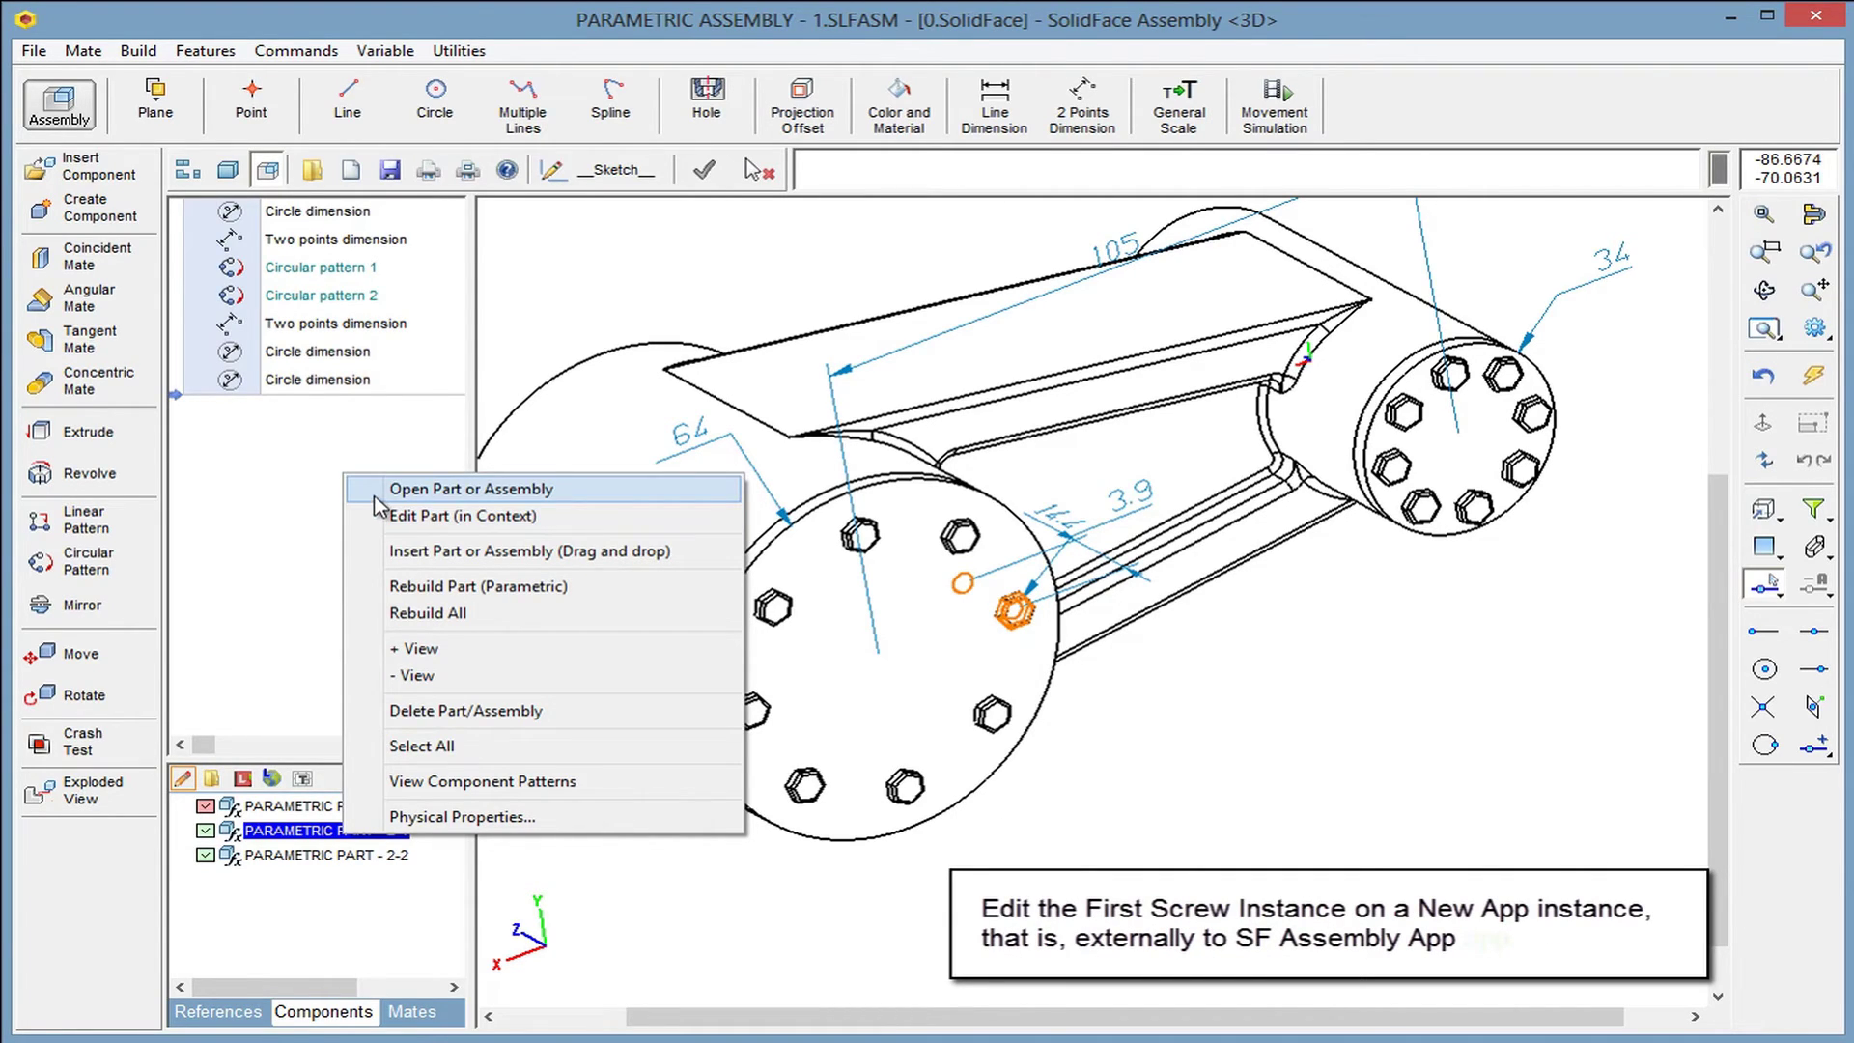
# Open PARAMETRIC PART - 2-1 in its own window, zoom onto the screw and begin a sketch
pyautogui.click(378, 502)
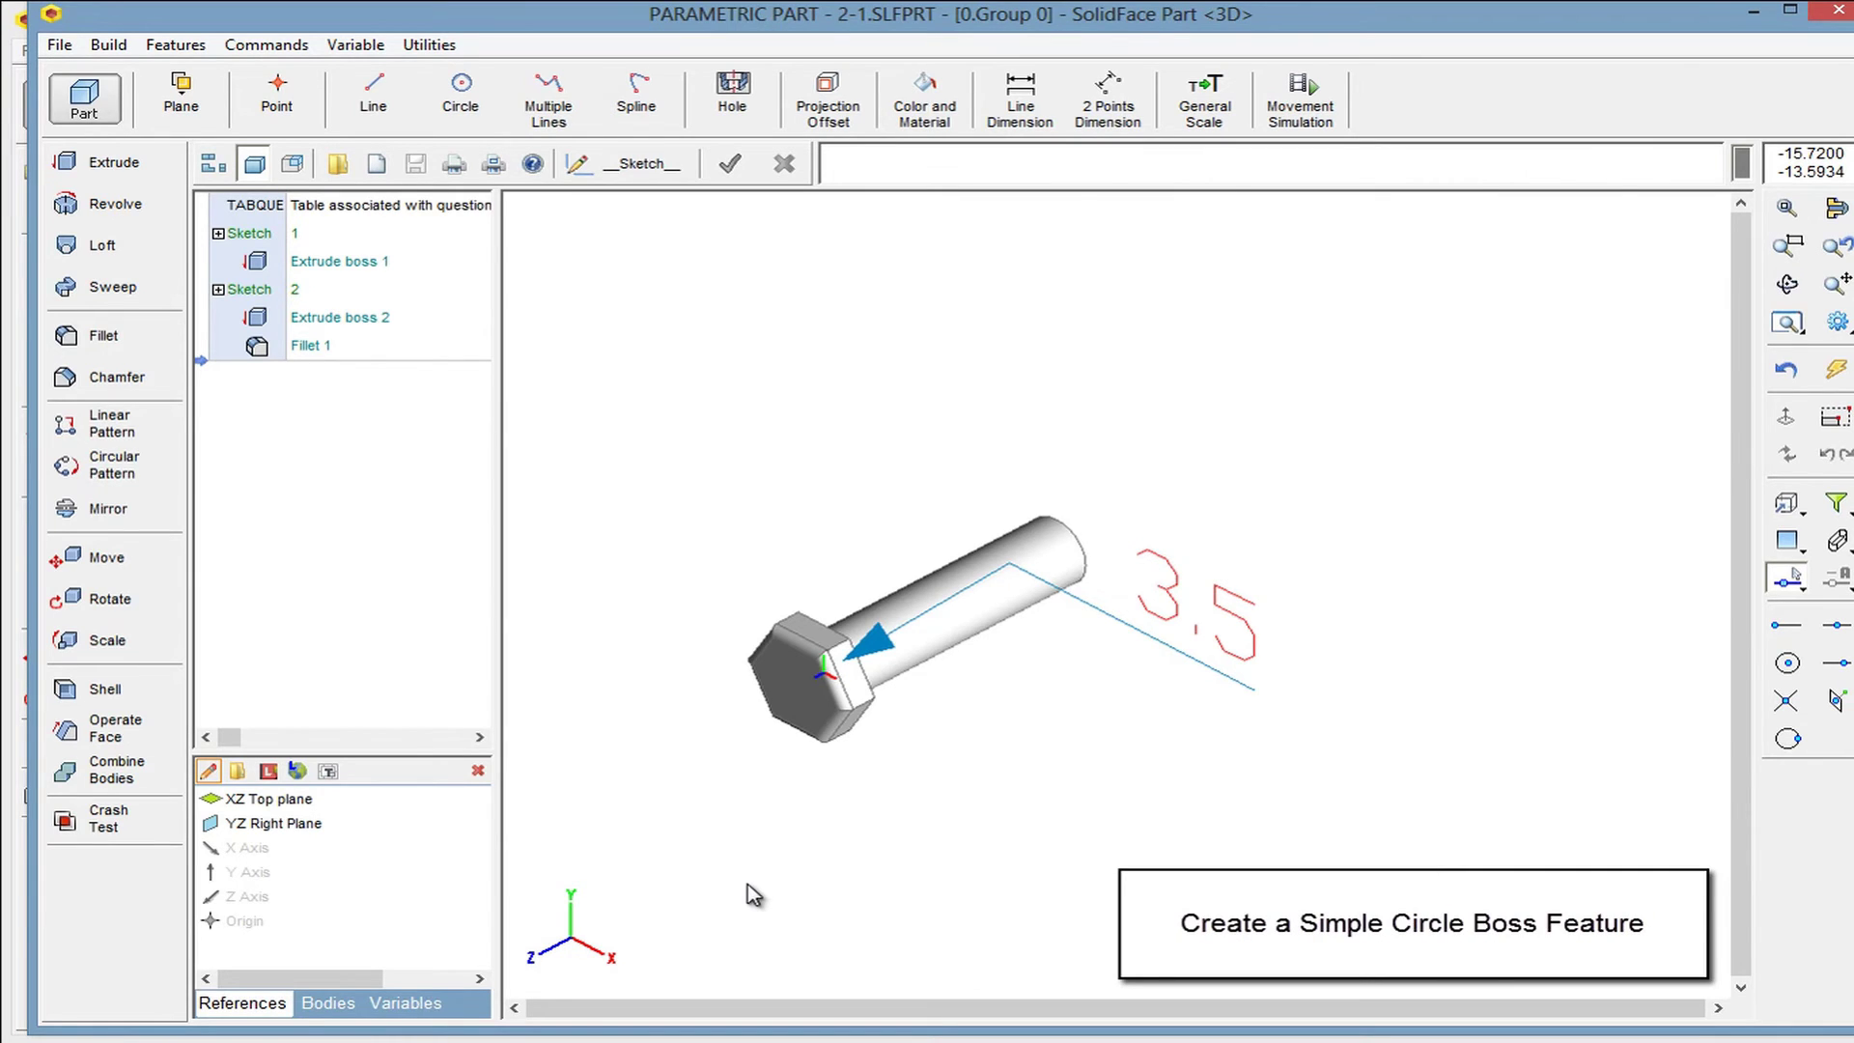
pyautogui.click(1785, 249)
pyautogui.click(605, 854)
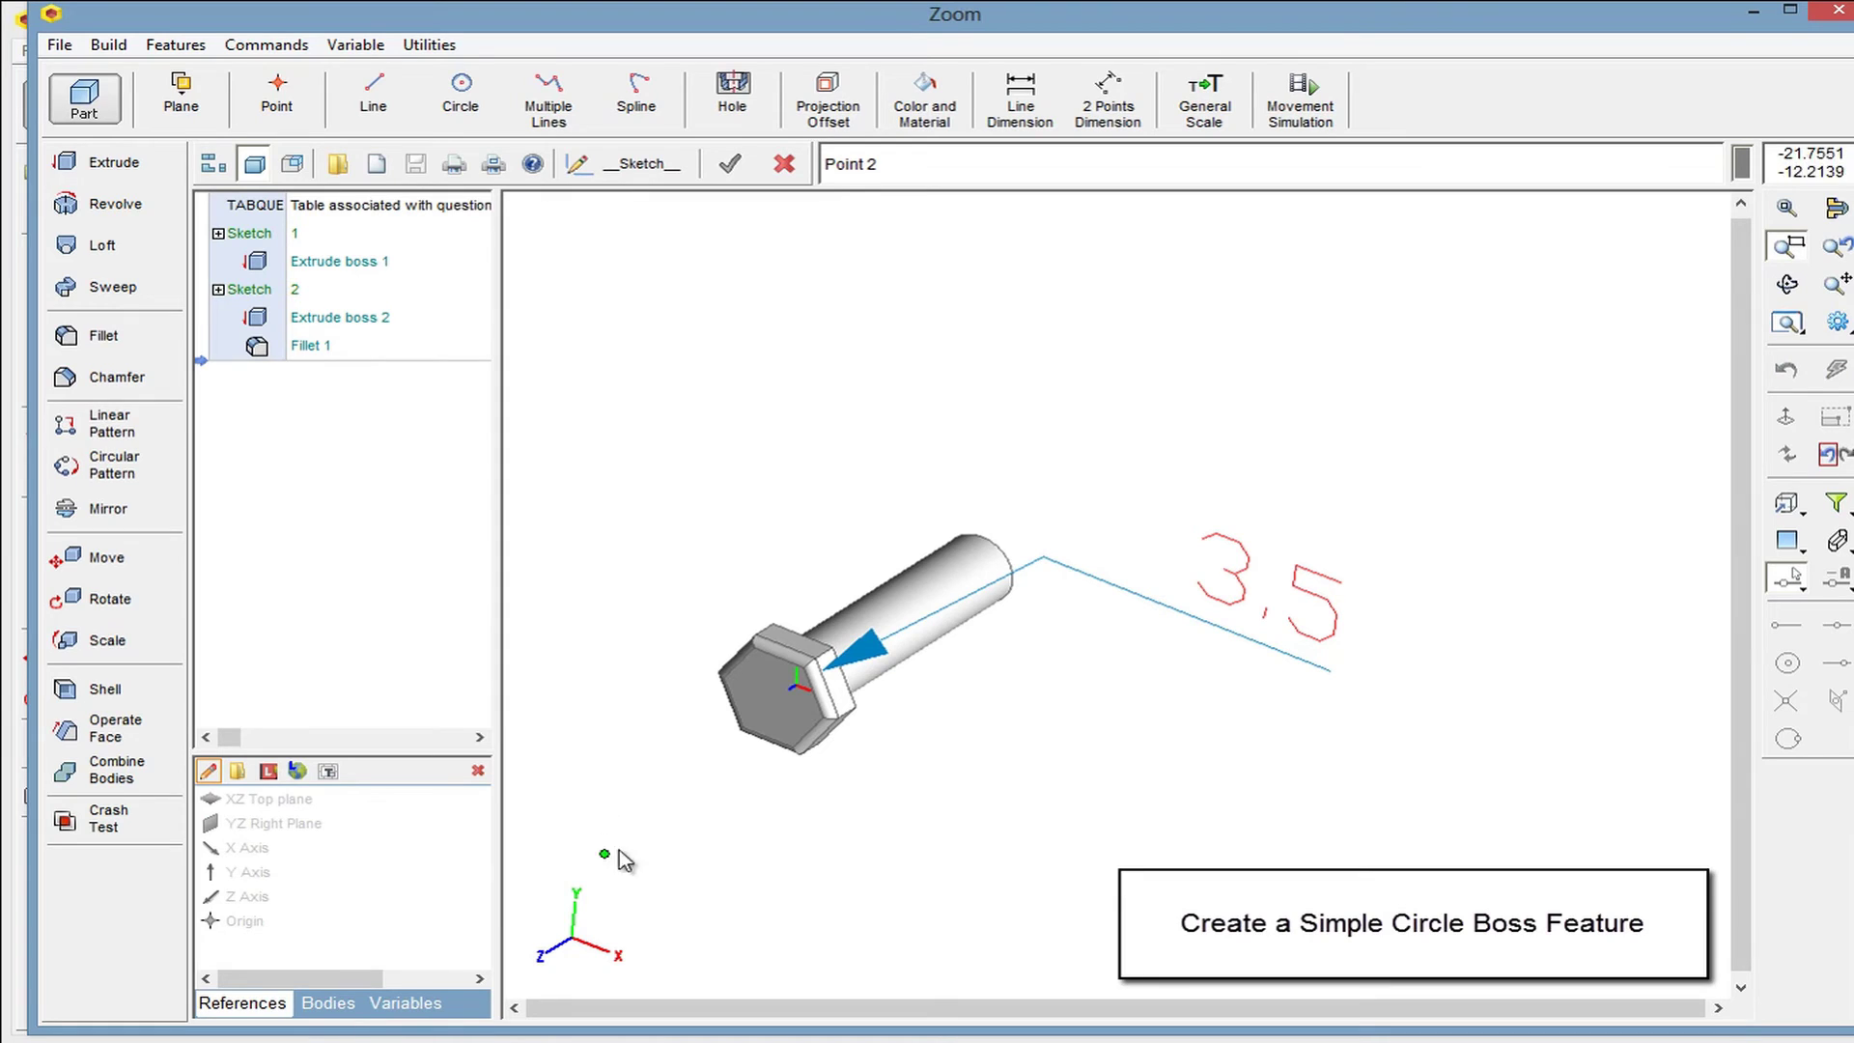
pyautogui.click(1070, 486)
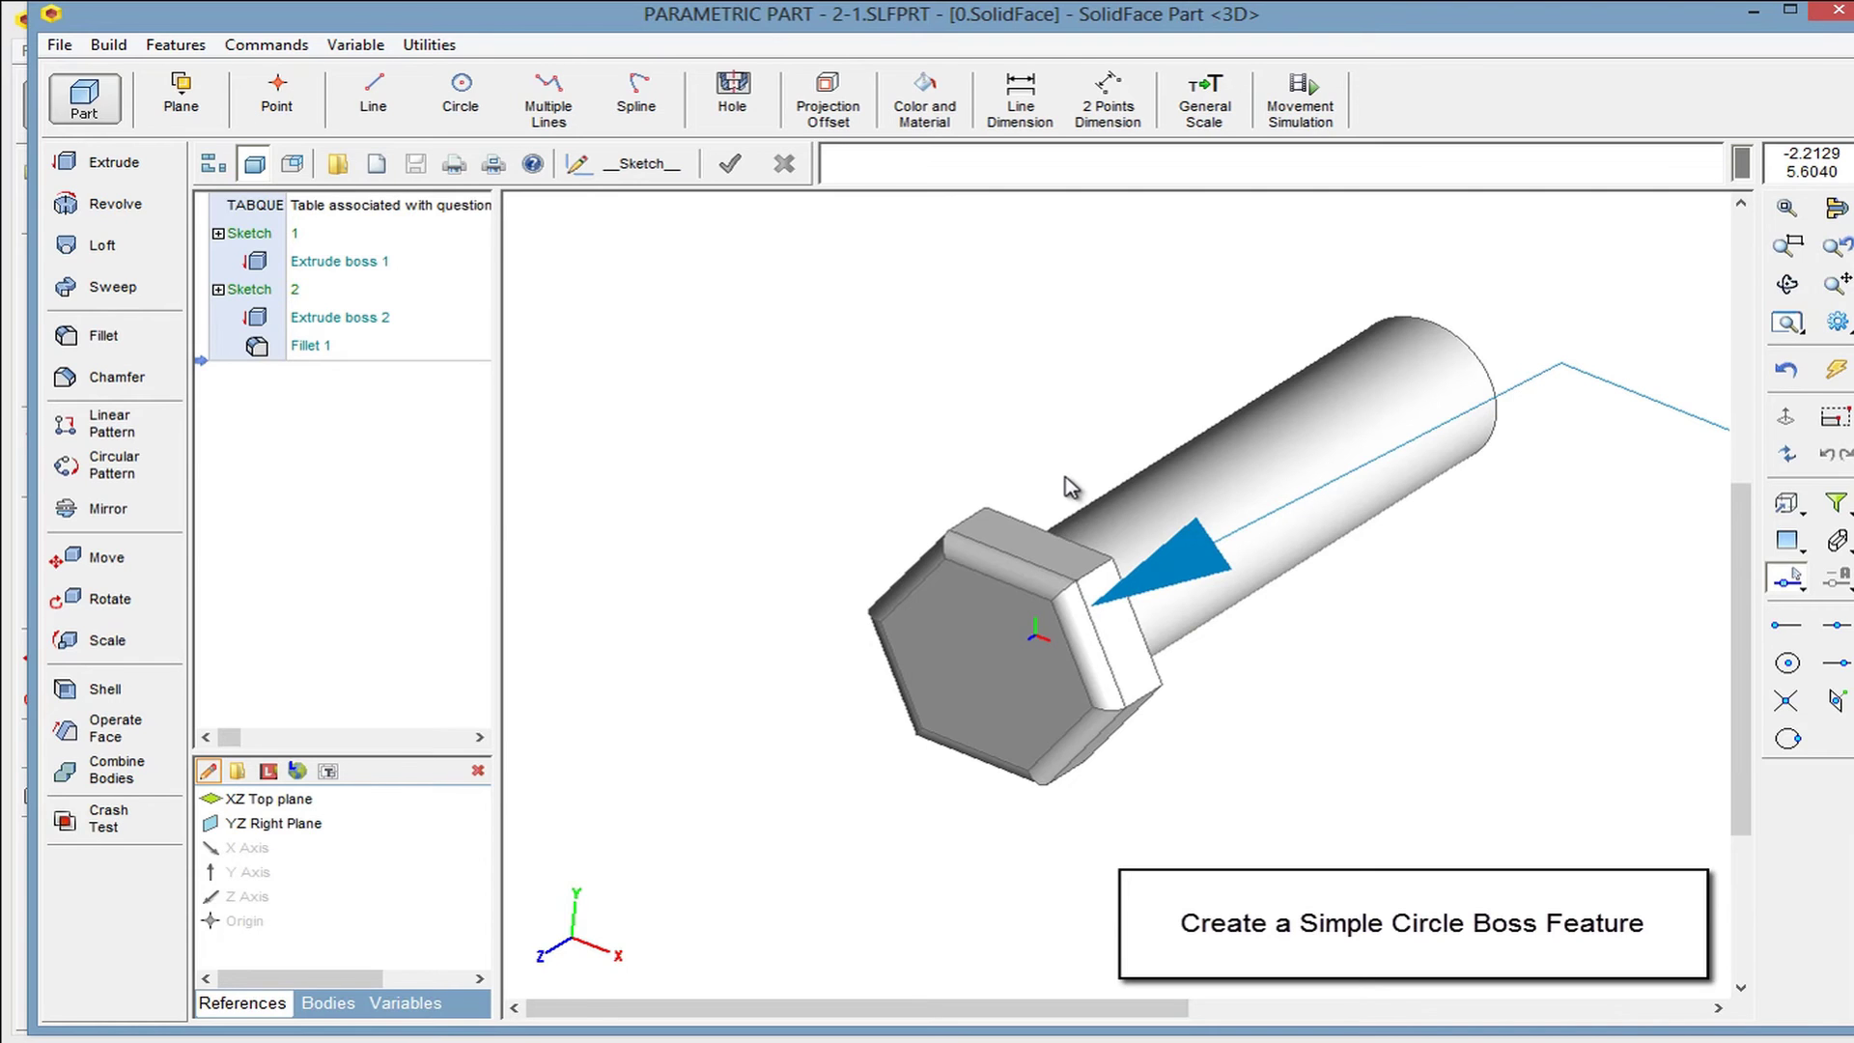
pyautogui.click(621, 171)
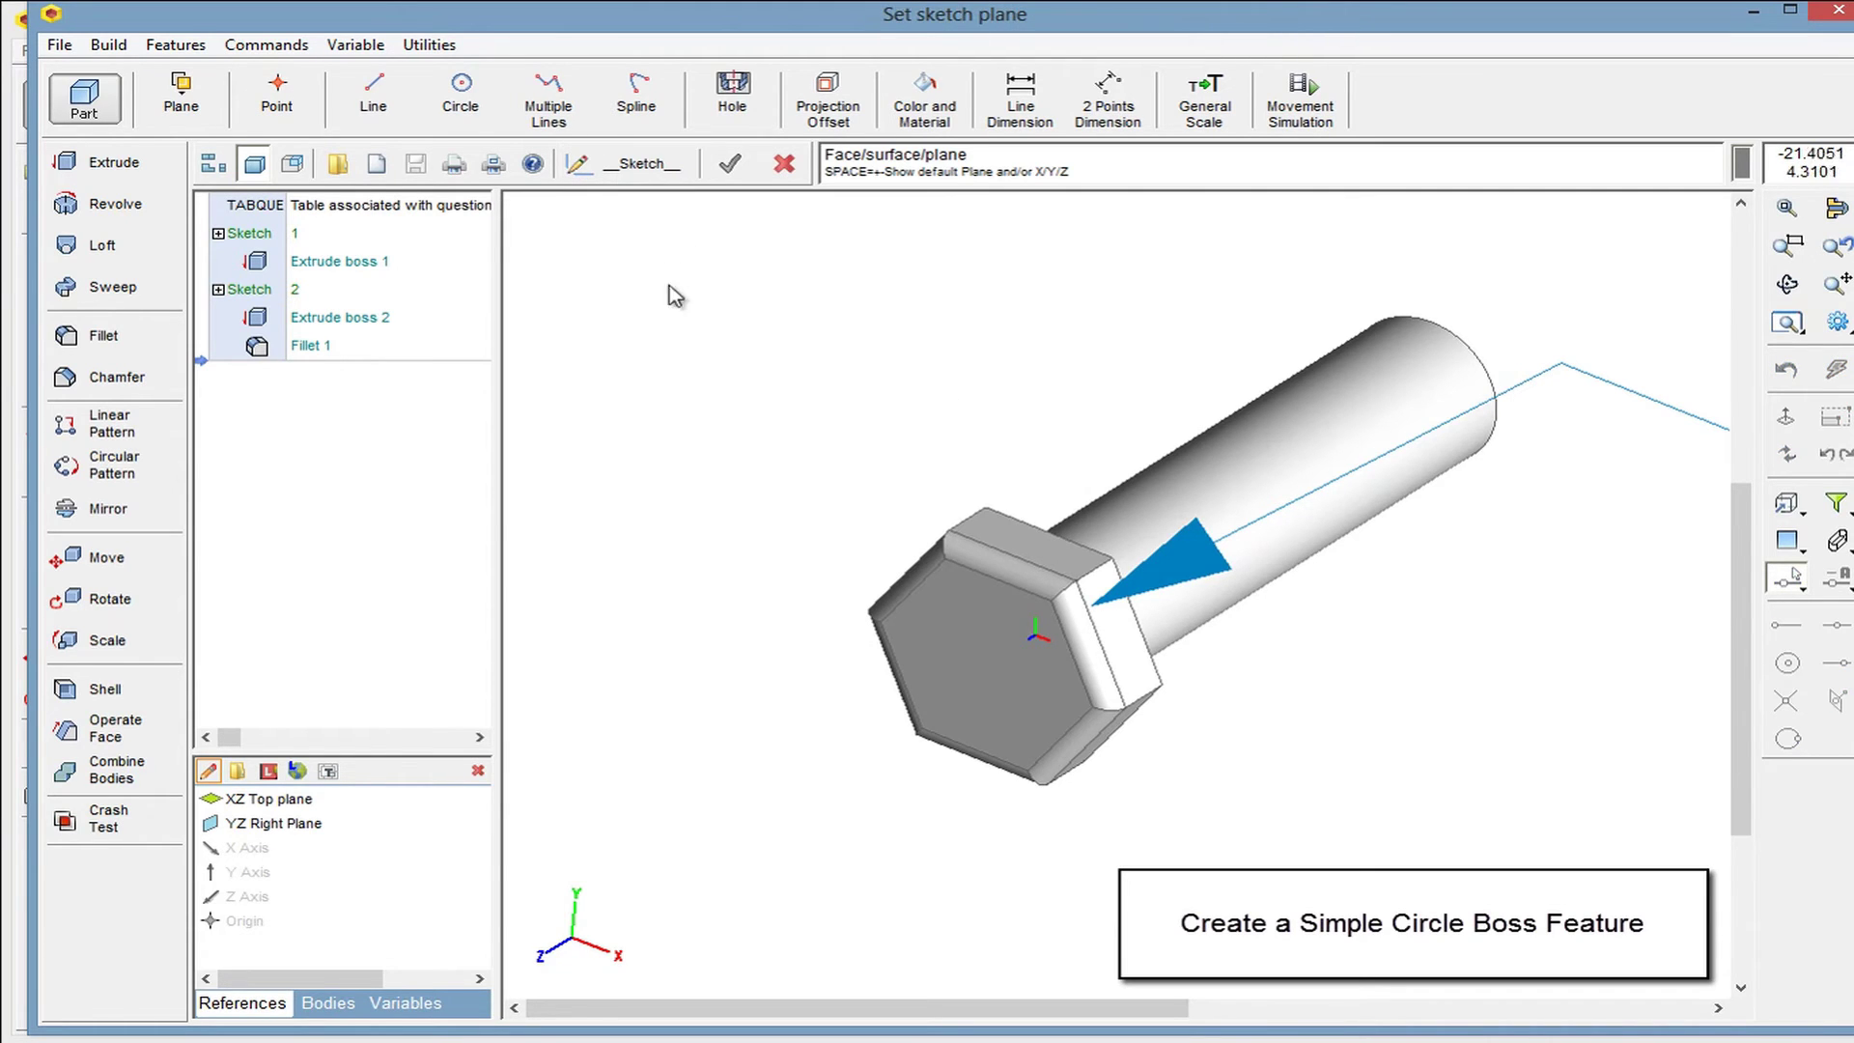
# Draw a dimensioned circle on the hex-head face, centred using the Center of Face snap
pyautogui.click(980, 666)
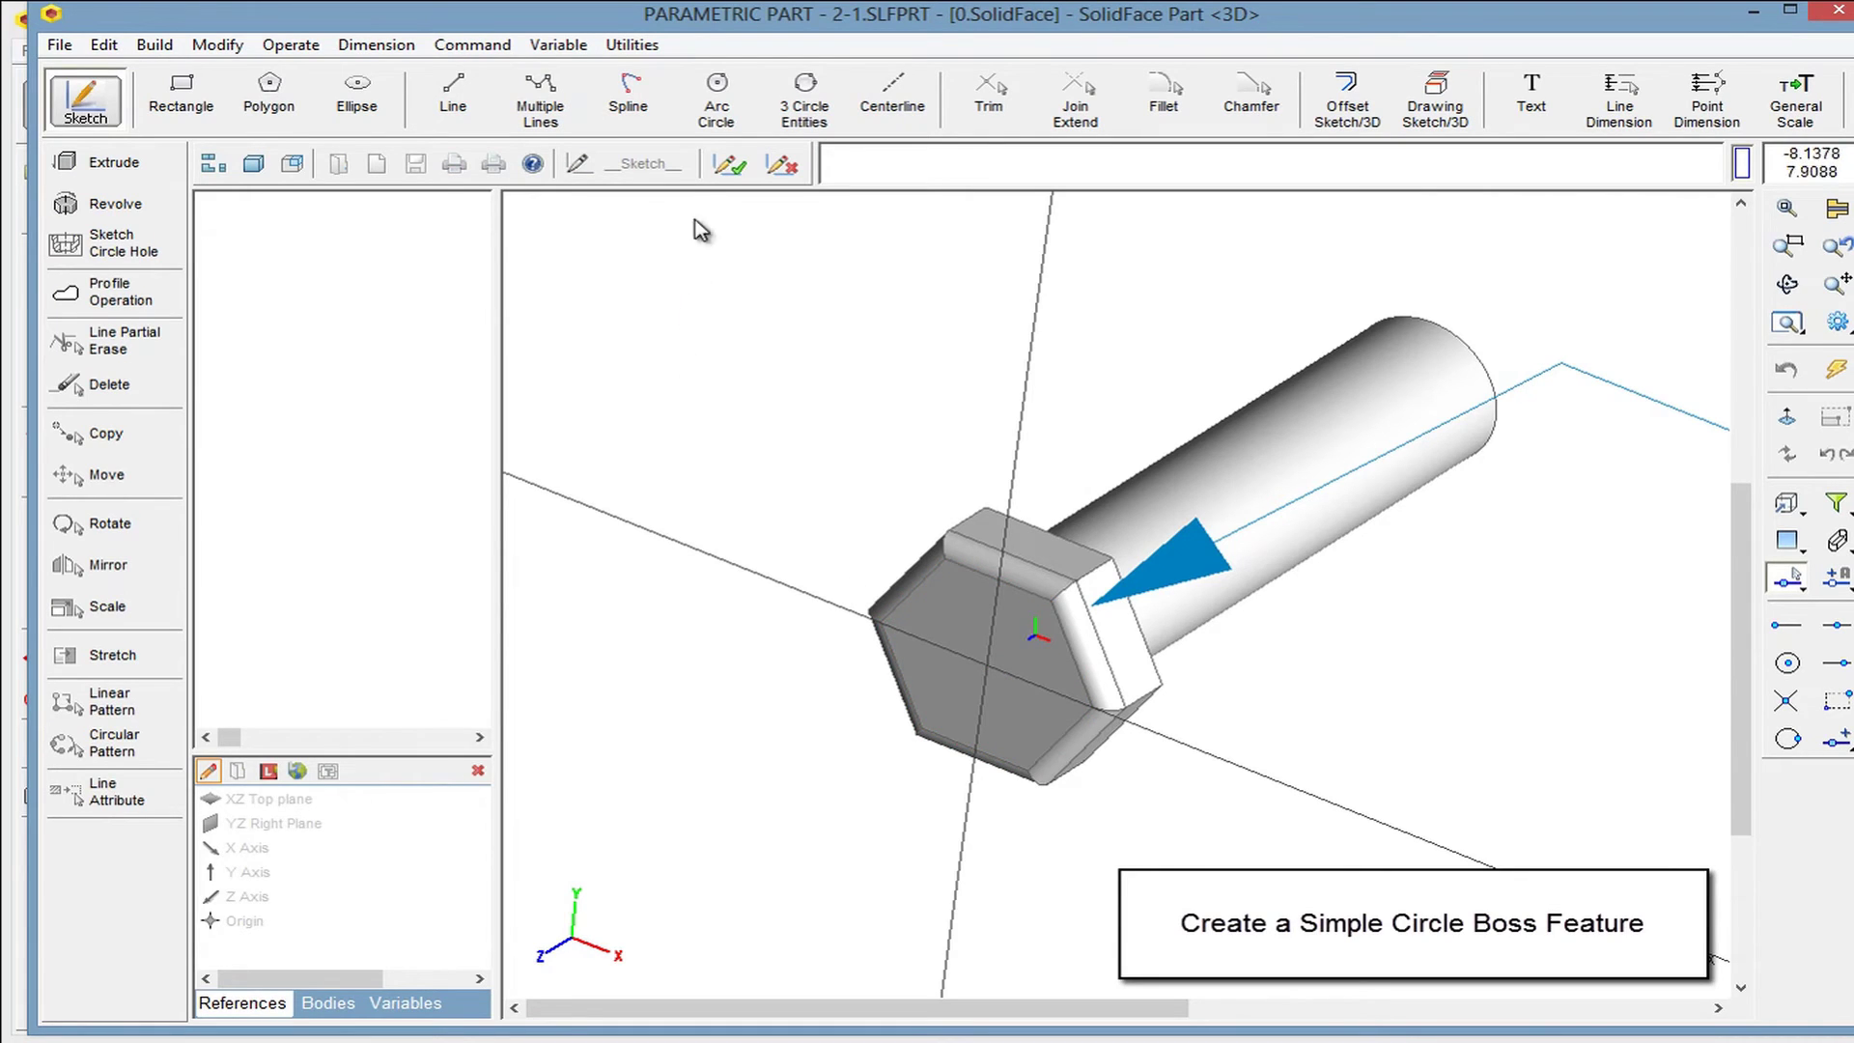
pyautogui.click(717, 95)
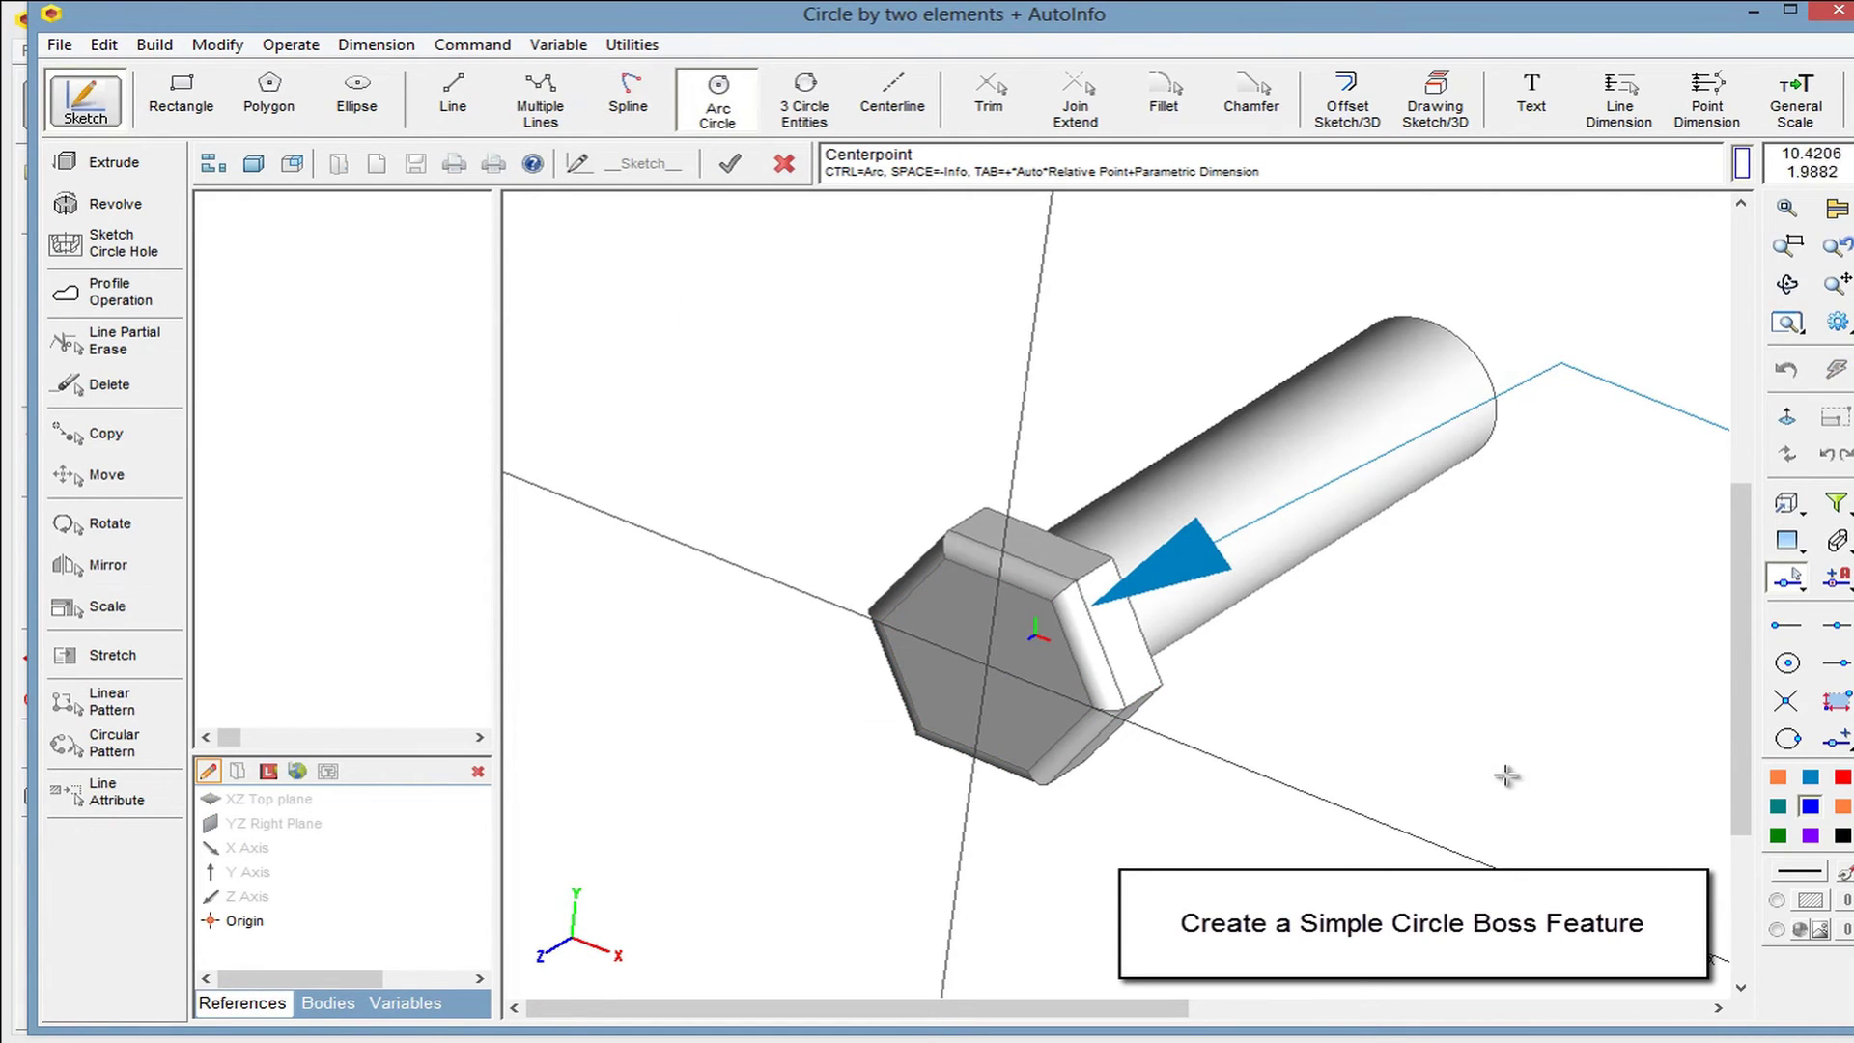
pyautogui.click(1839, 745)
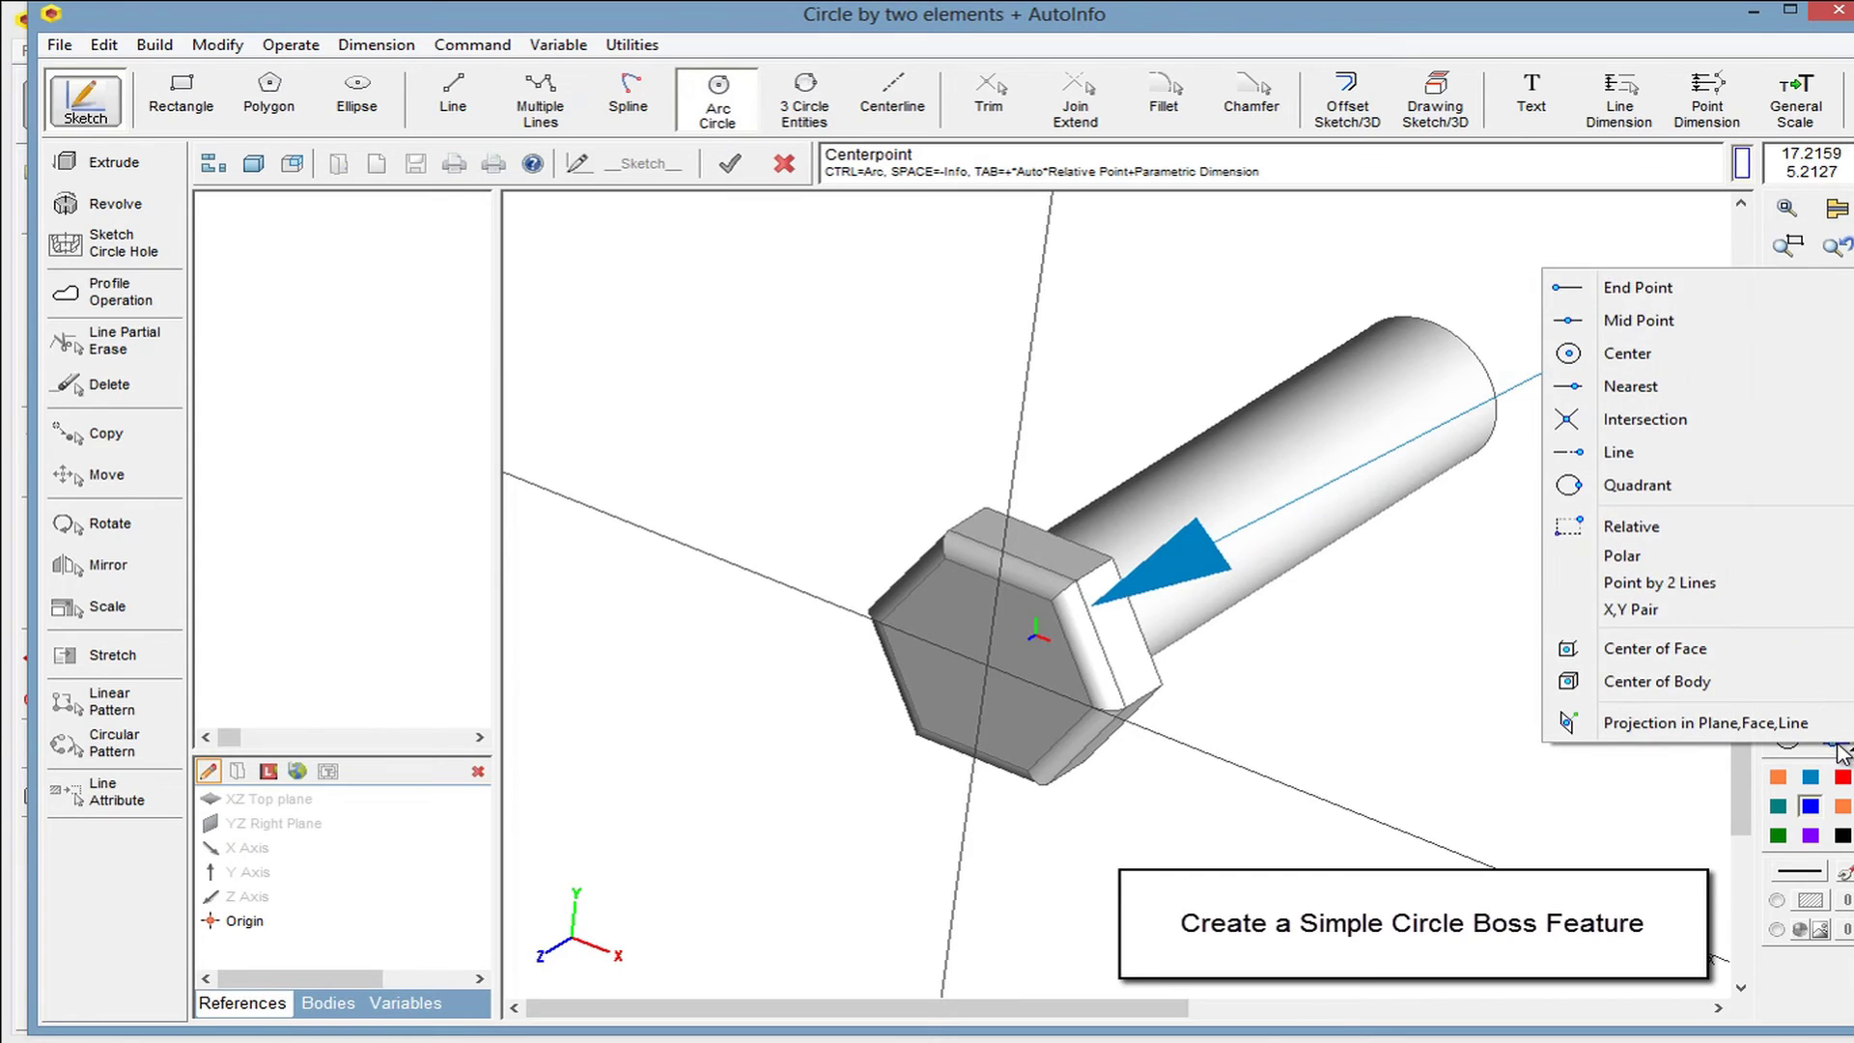
pyautogui.click(1663, 654)
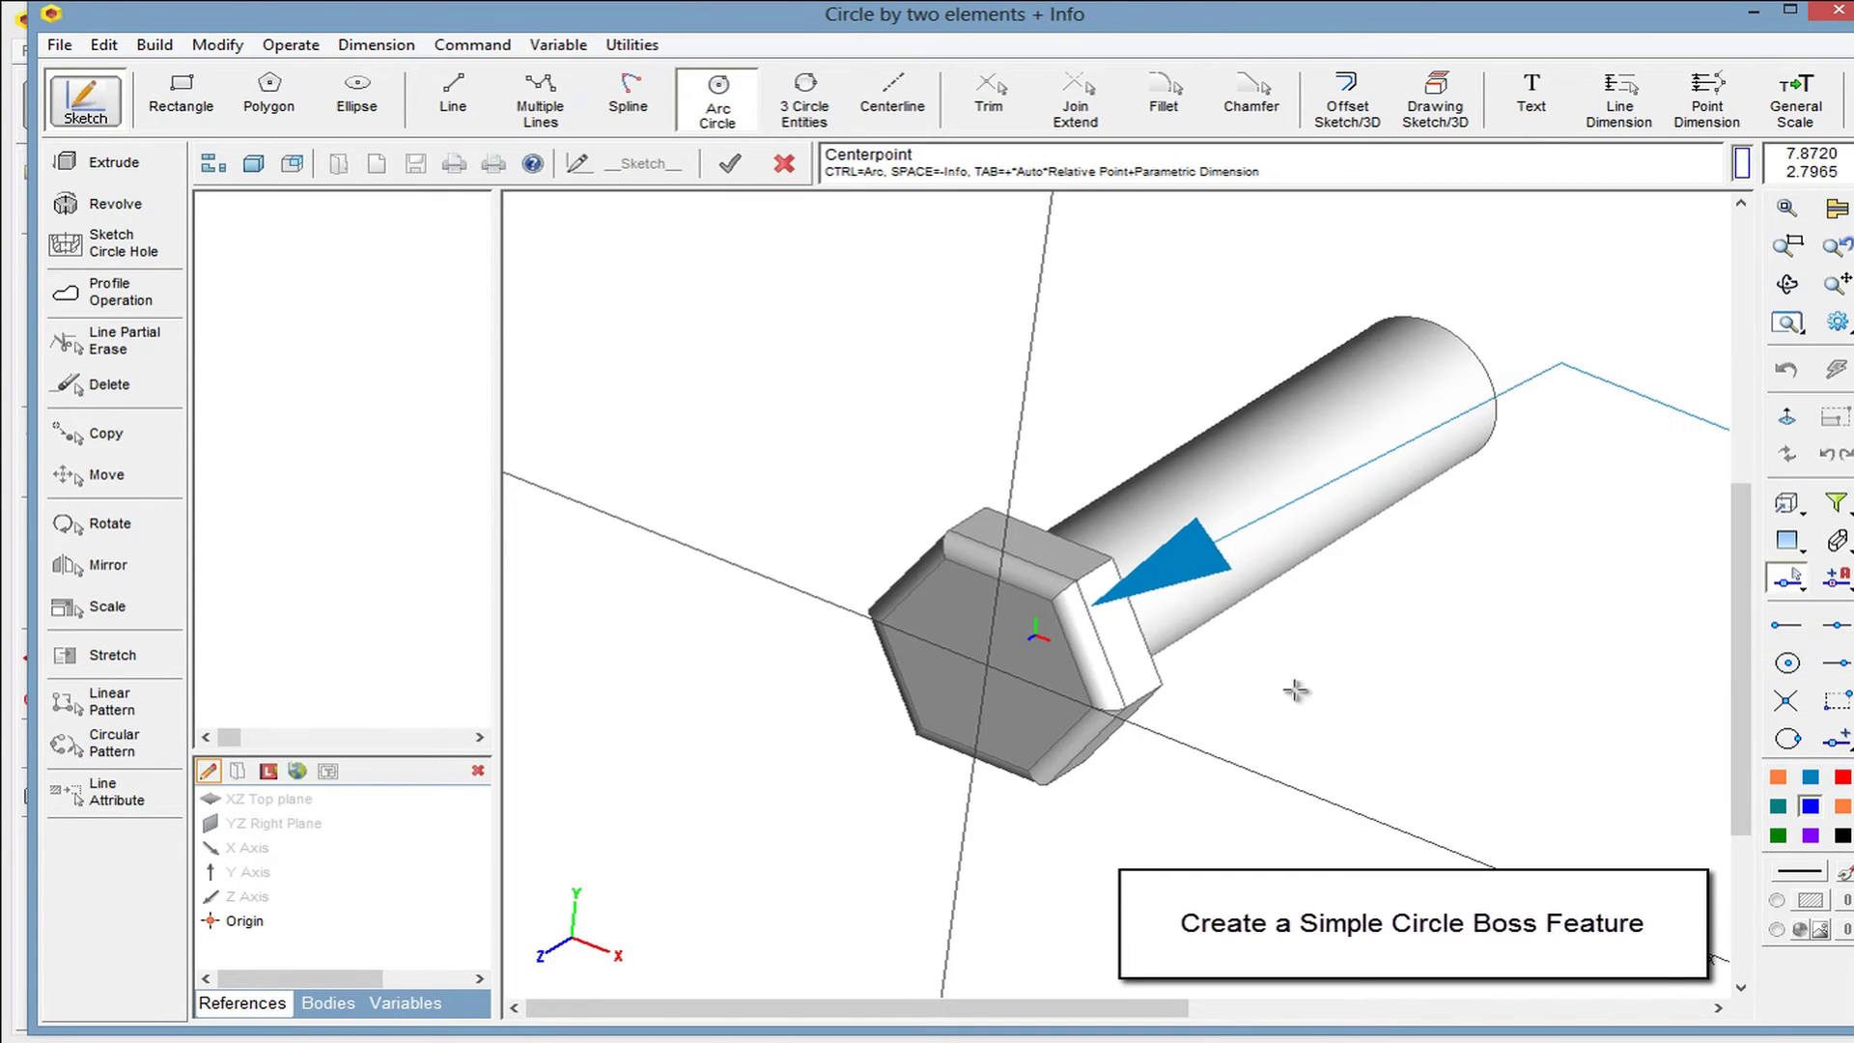
pyautogui.click(985, 666)
pyautogui.click(1026, 635)
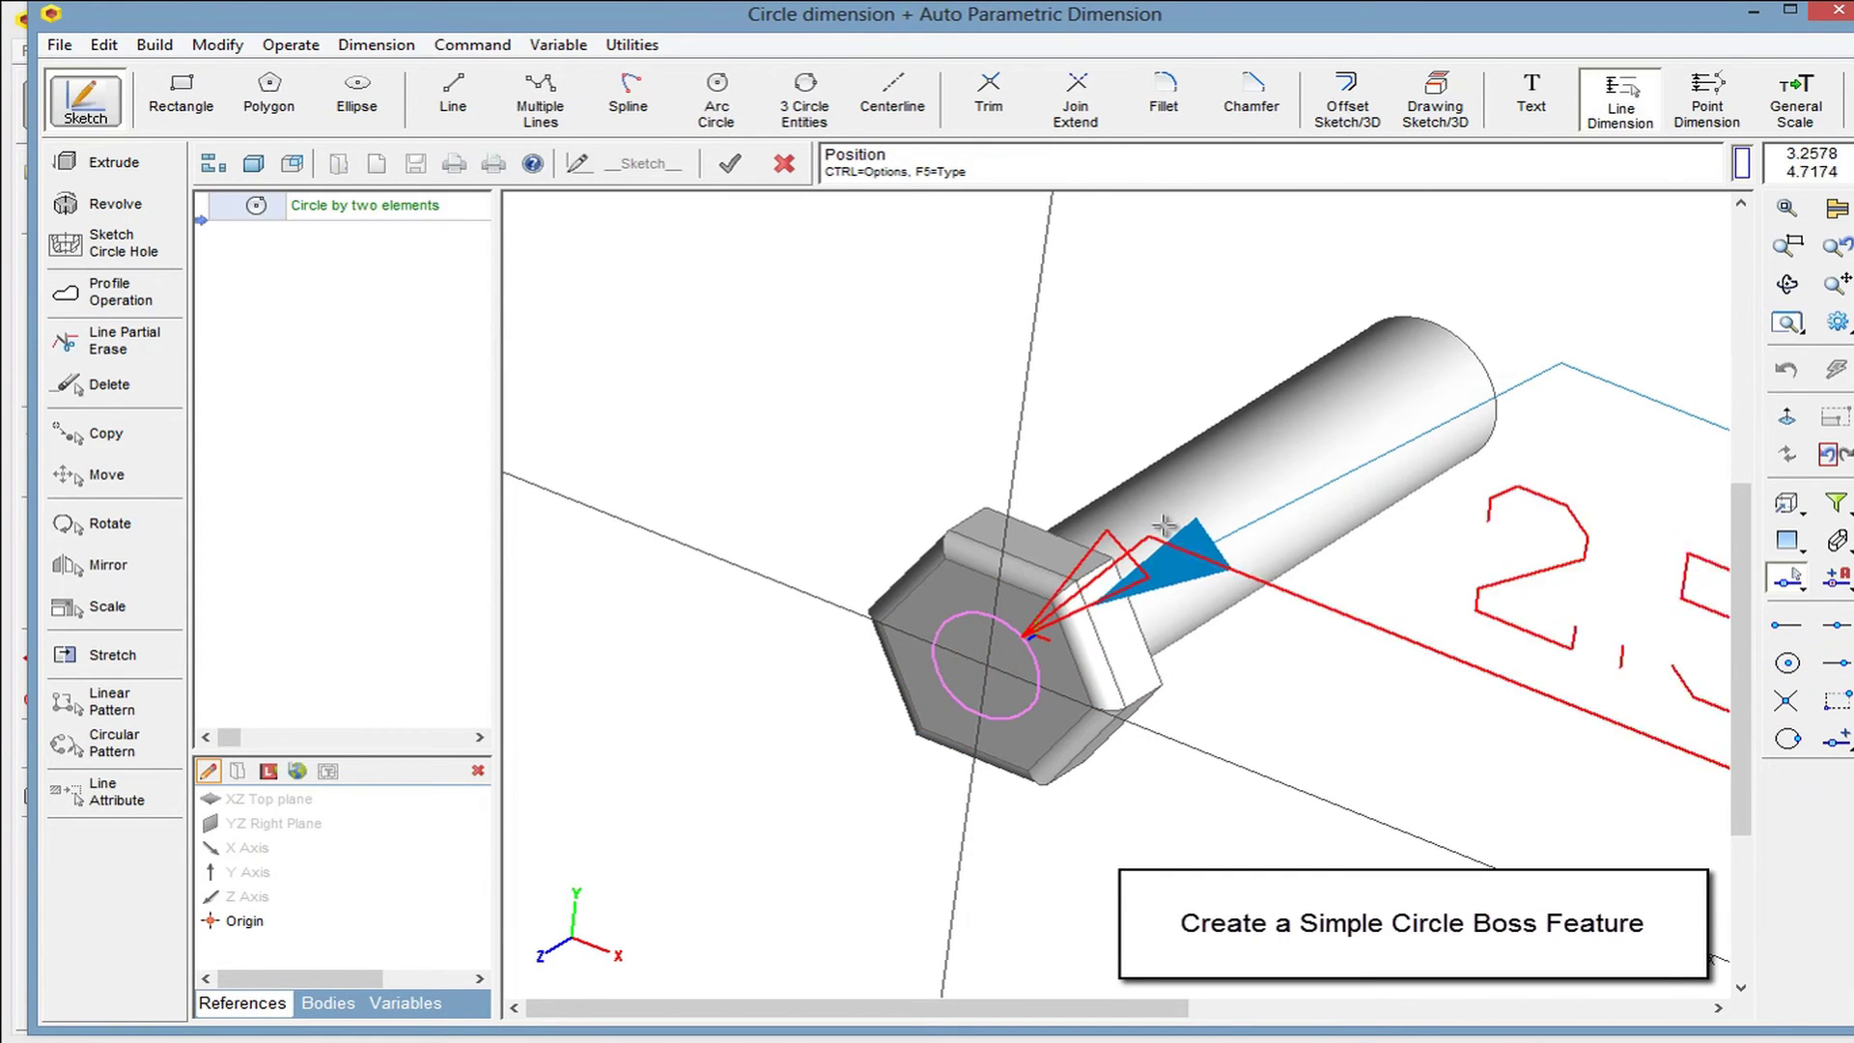
pyautogui.click(1244, 440)
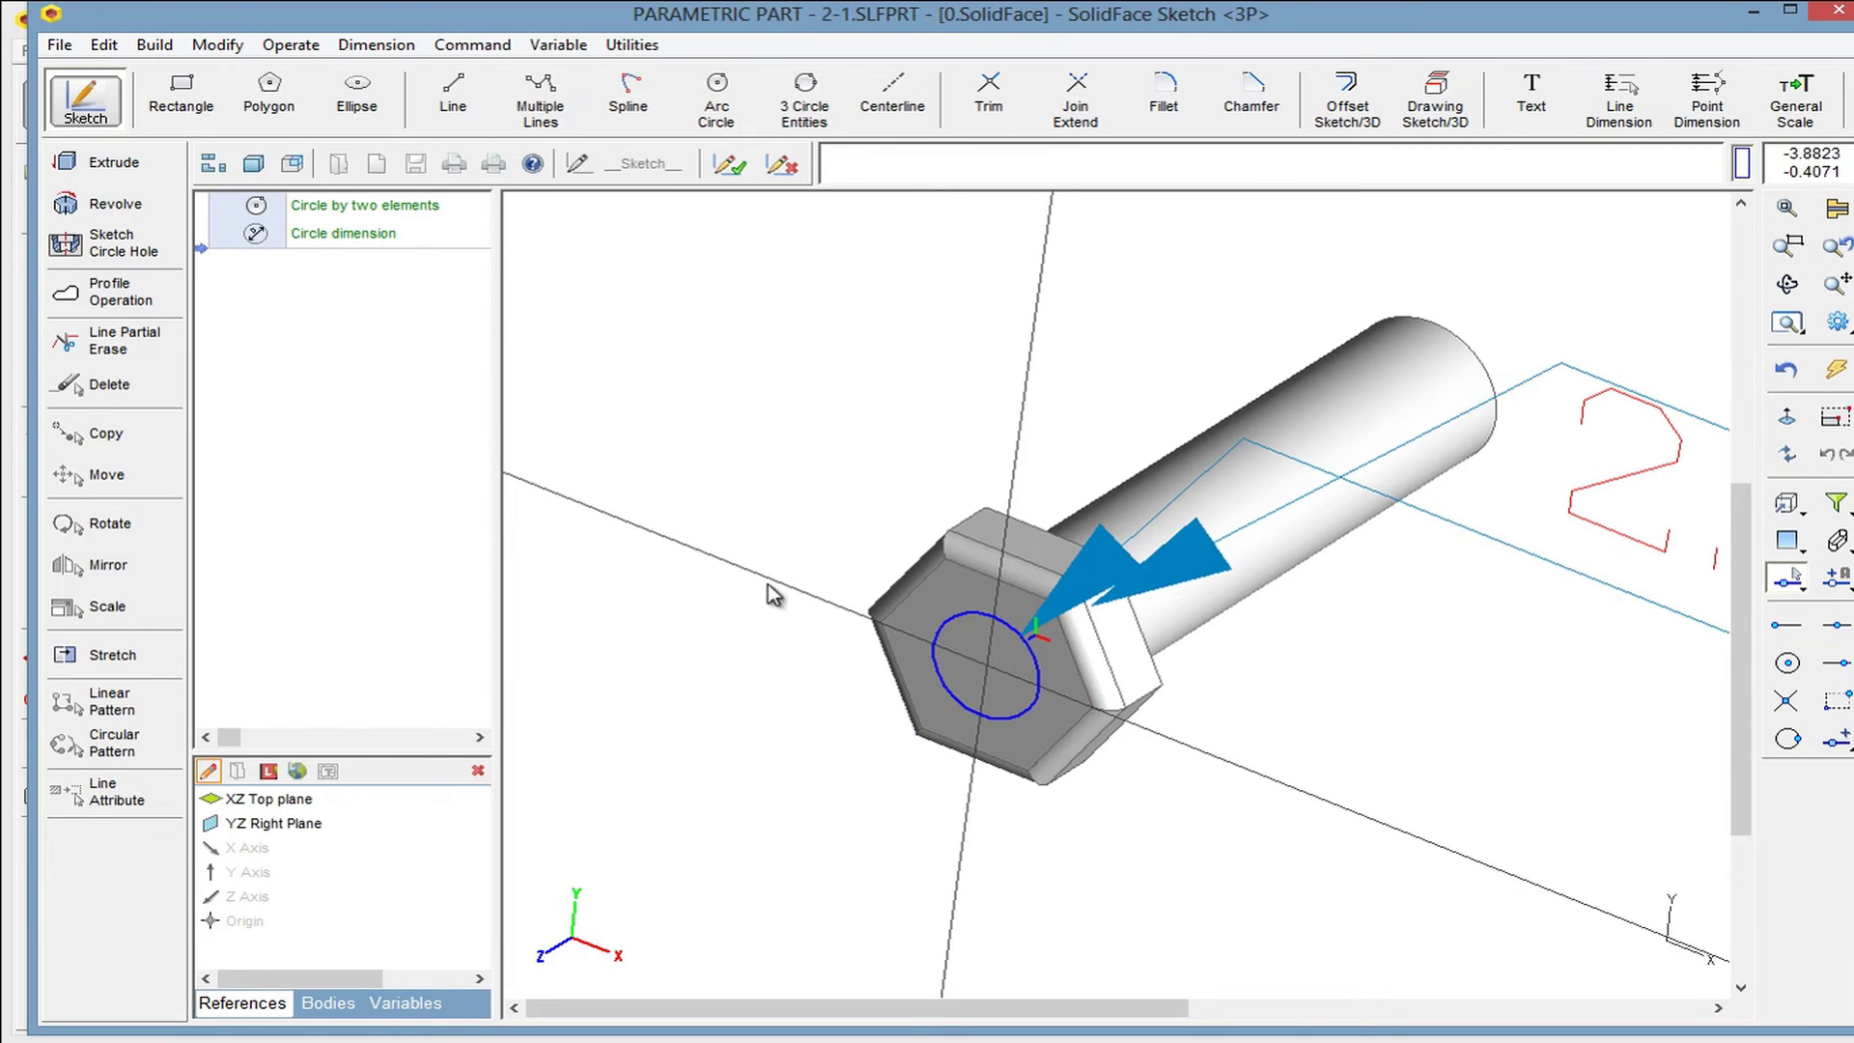
pyautogui.click(114, 162)
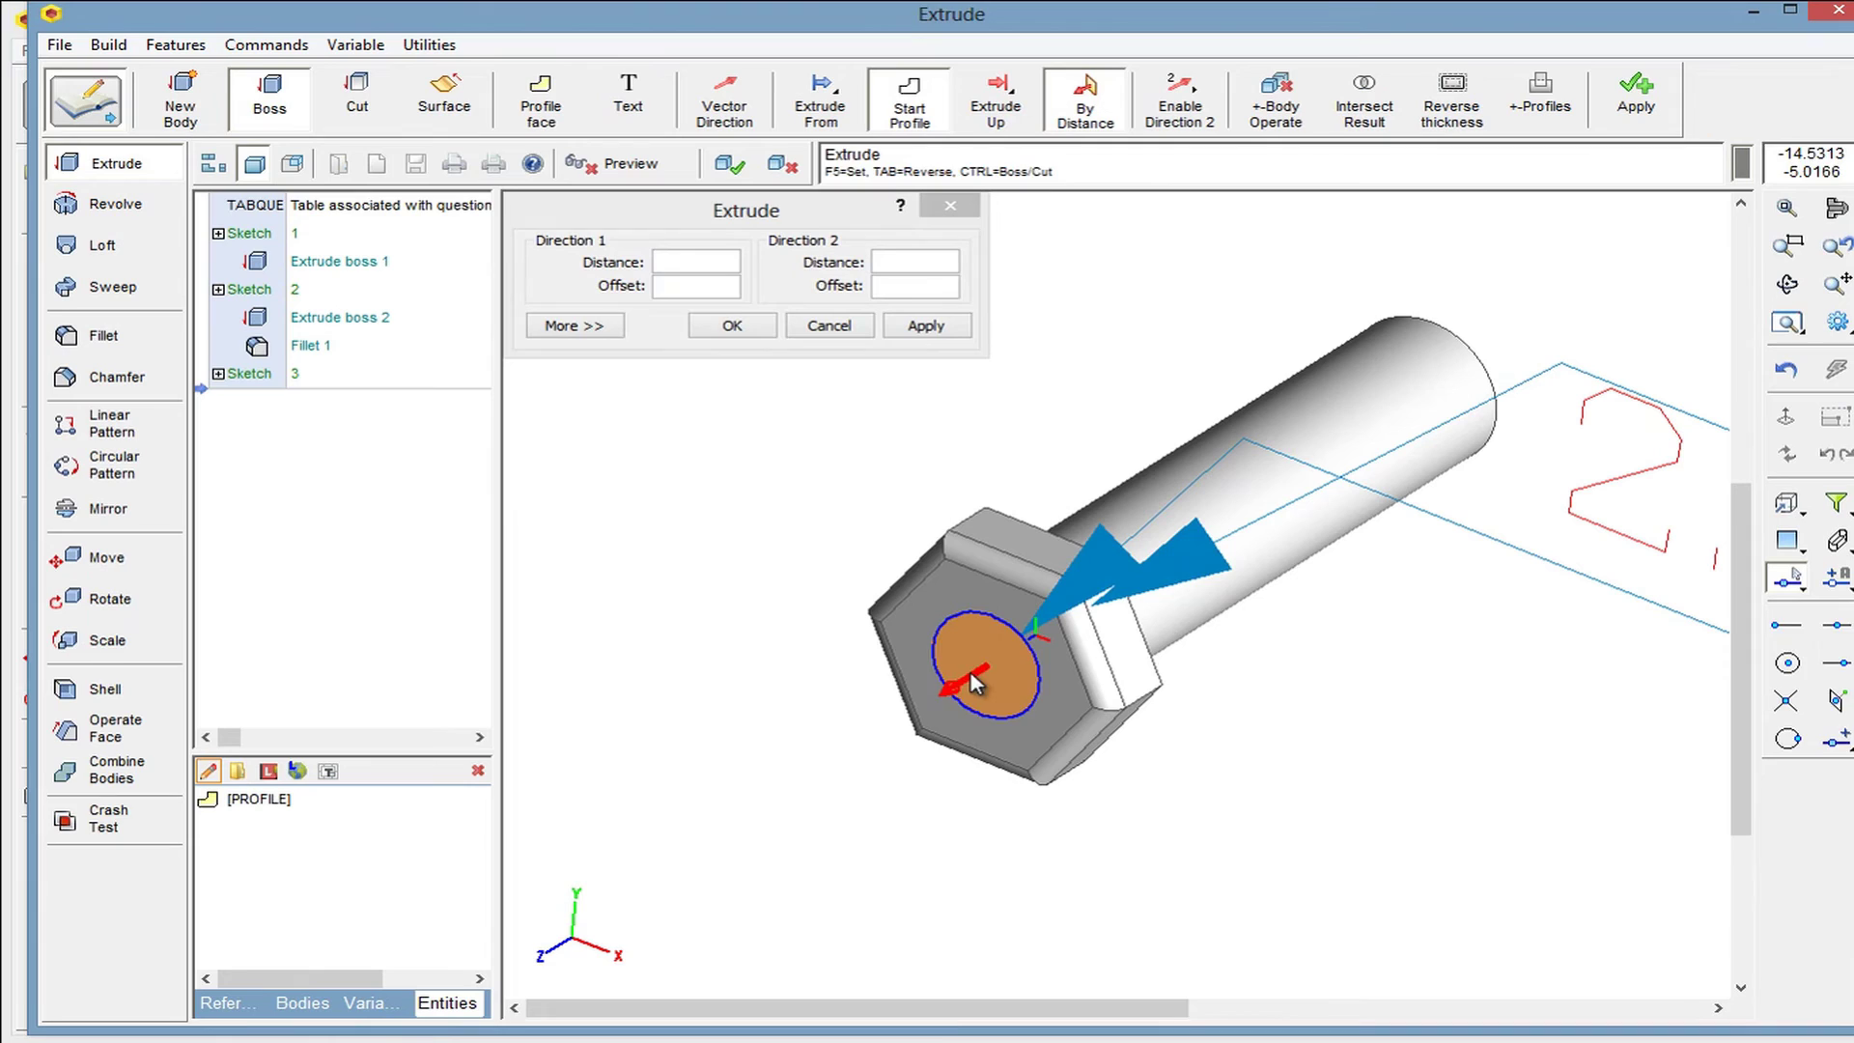
# Extrude the circle 7.6072 into a cylindrical boss off the screw head
pyautogui.moveTo(980, 681); pyautogui.dragTo(736, 813)
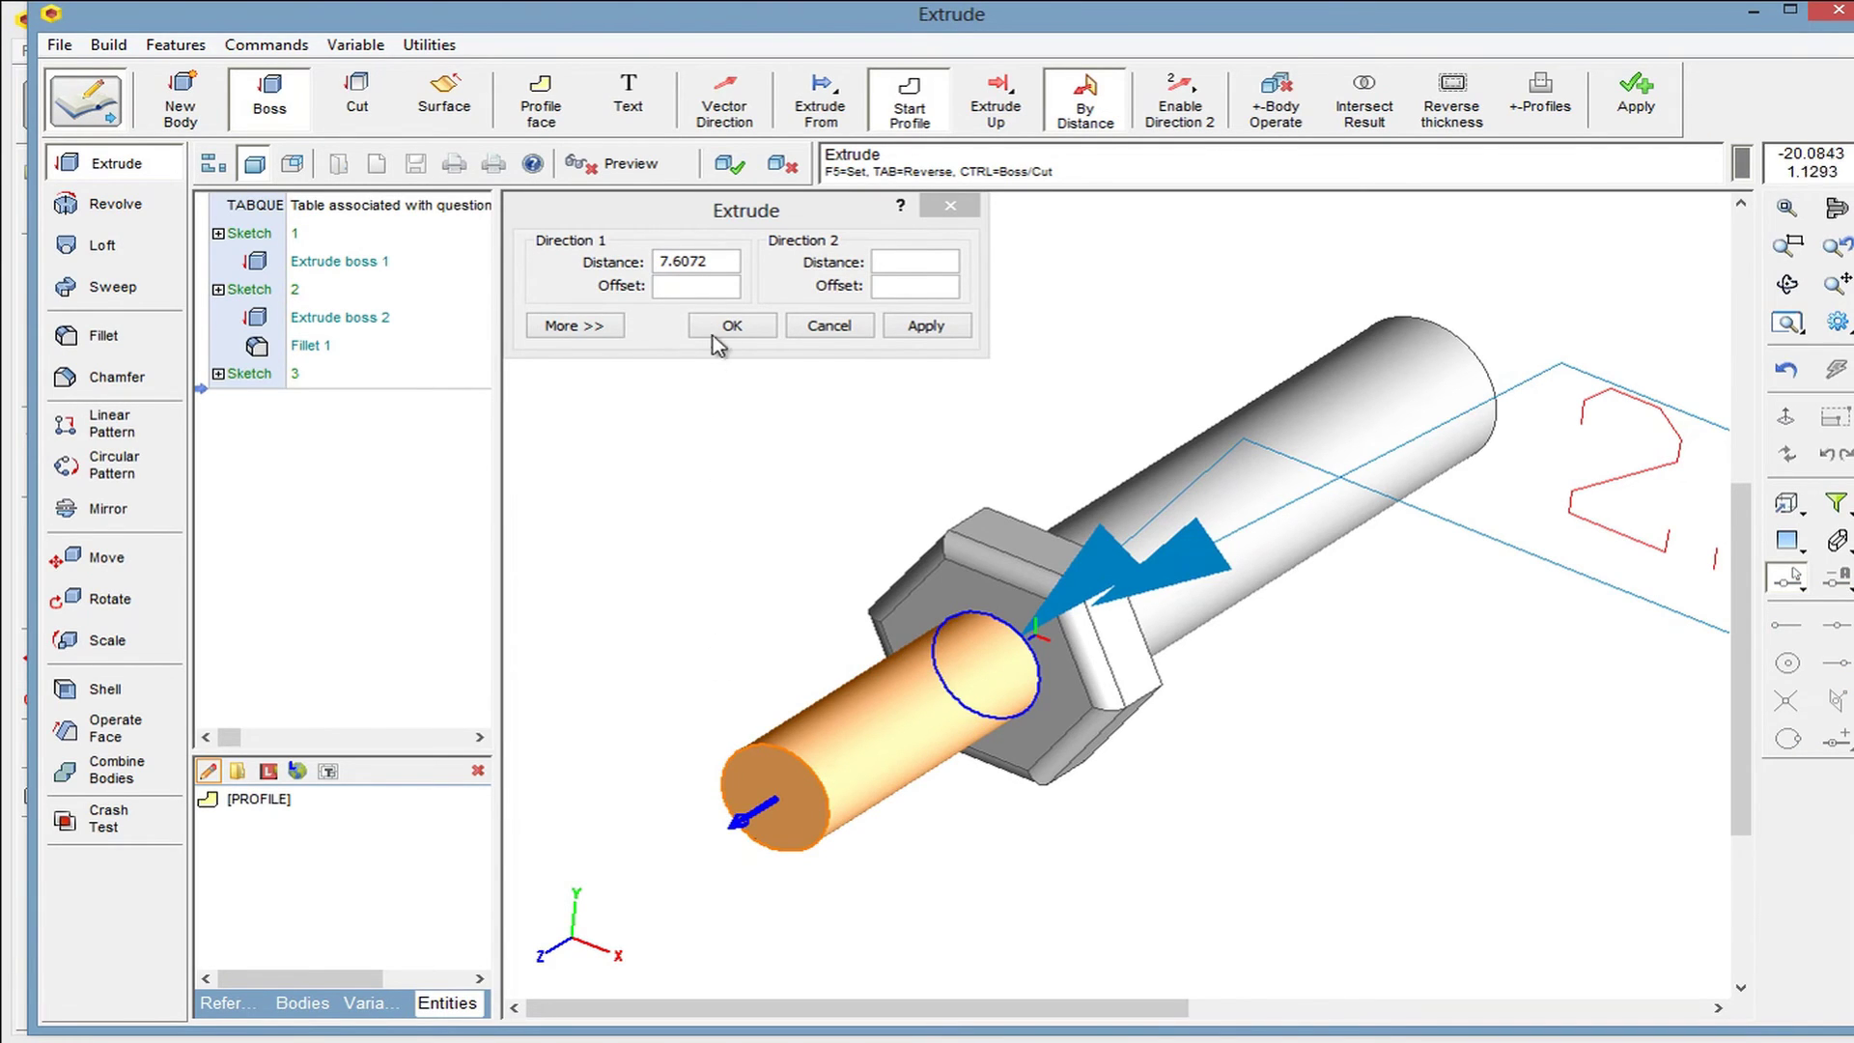
pyautogui.click(726, 166)
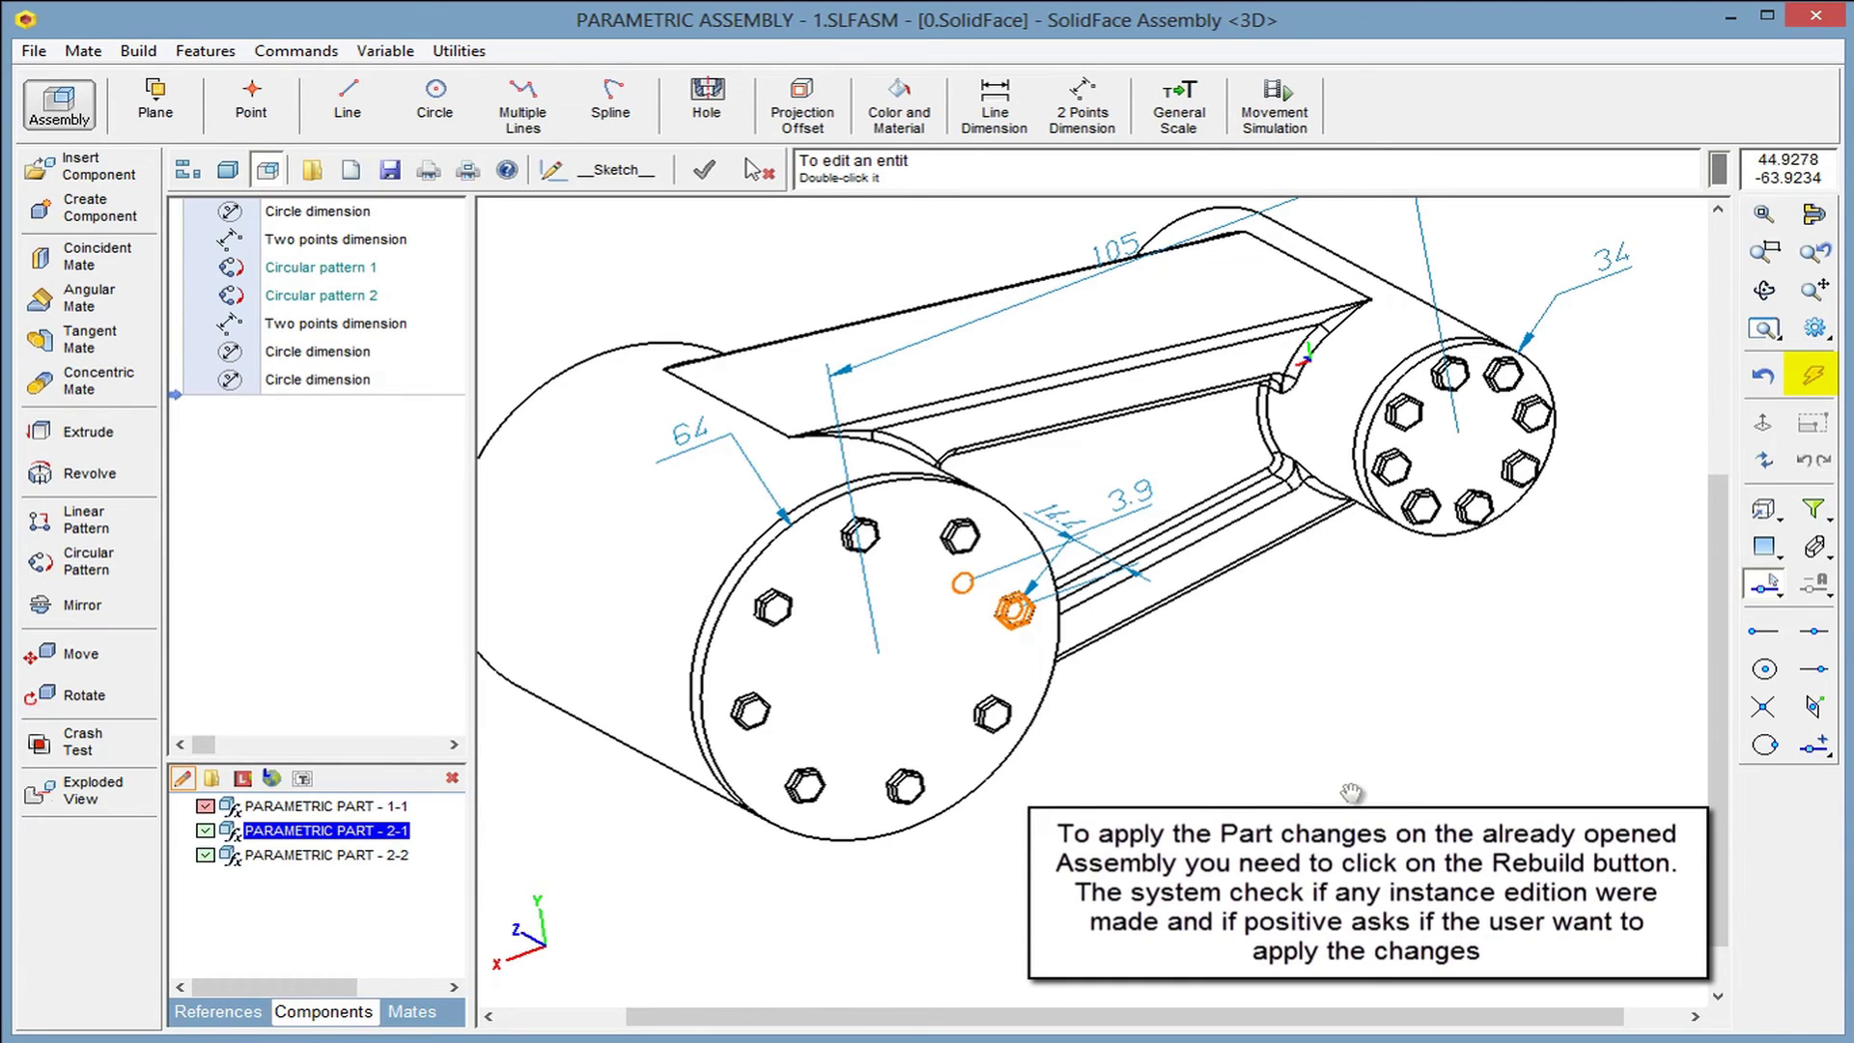
# Rebuild the assembly, answering Yes to re-read all inserted components
pyautogui.click(1813, 377)
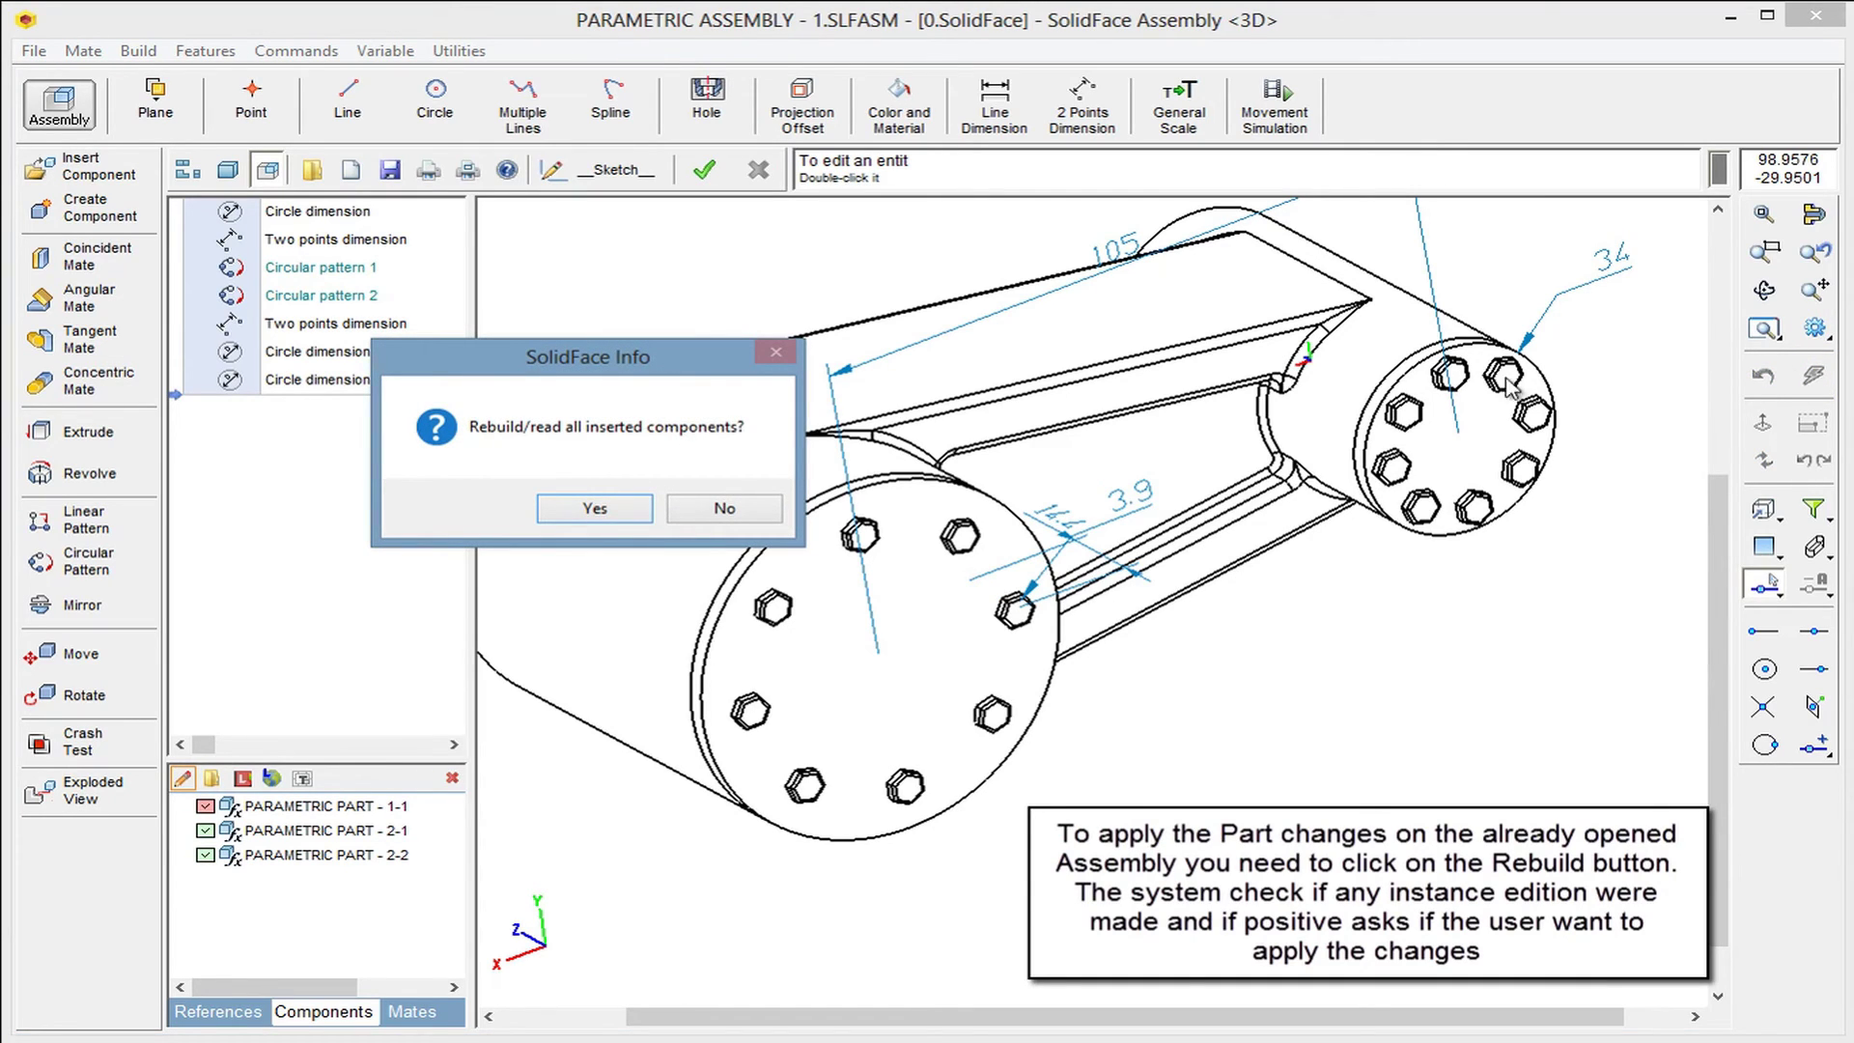
pyautogui.click(606, 506)
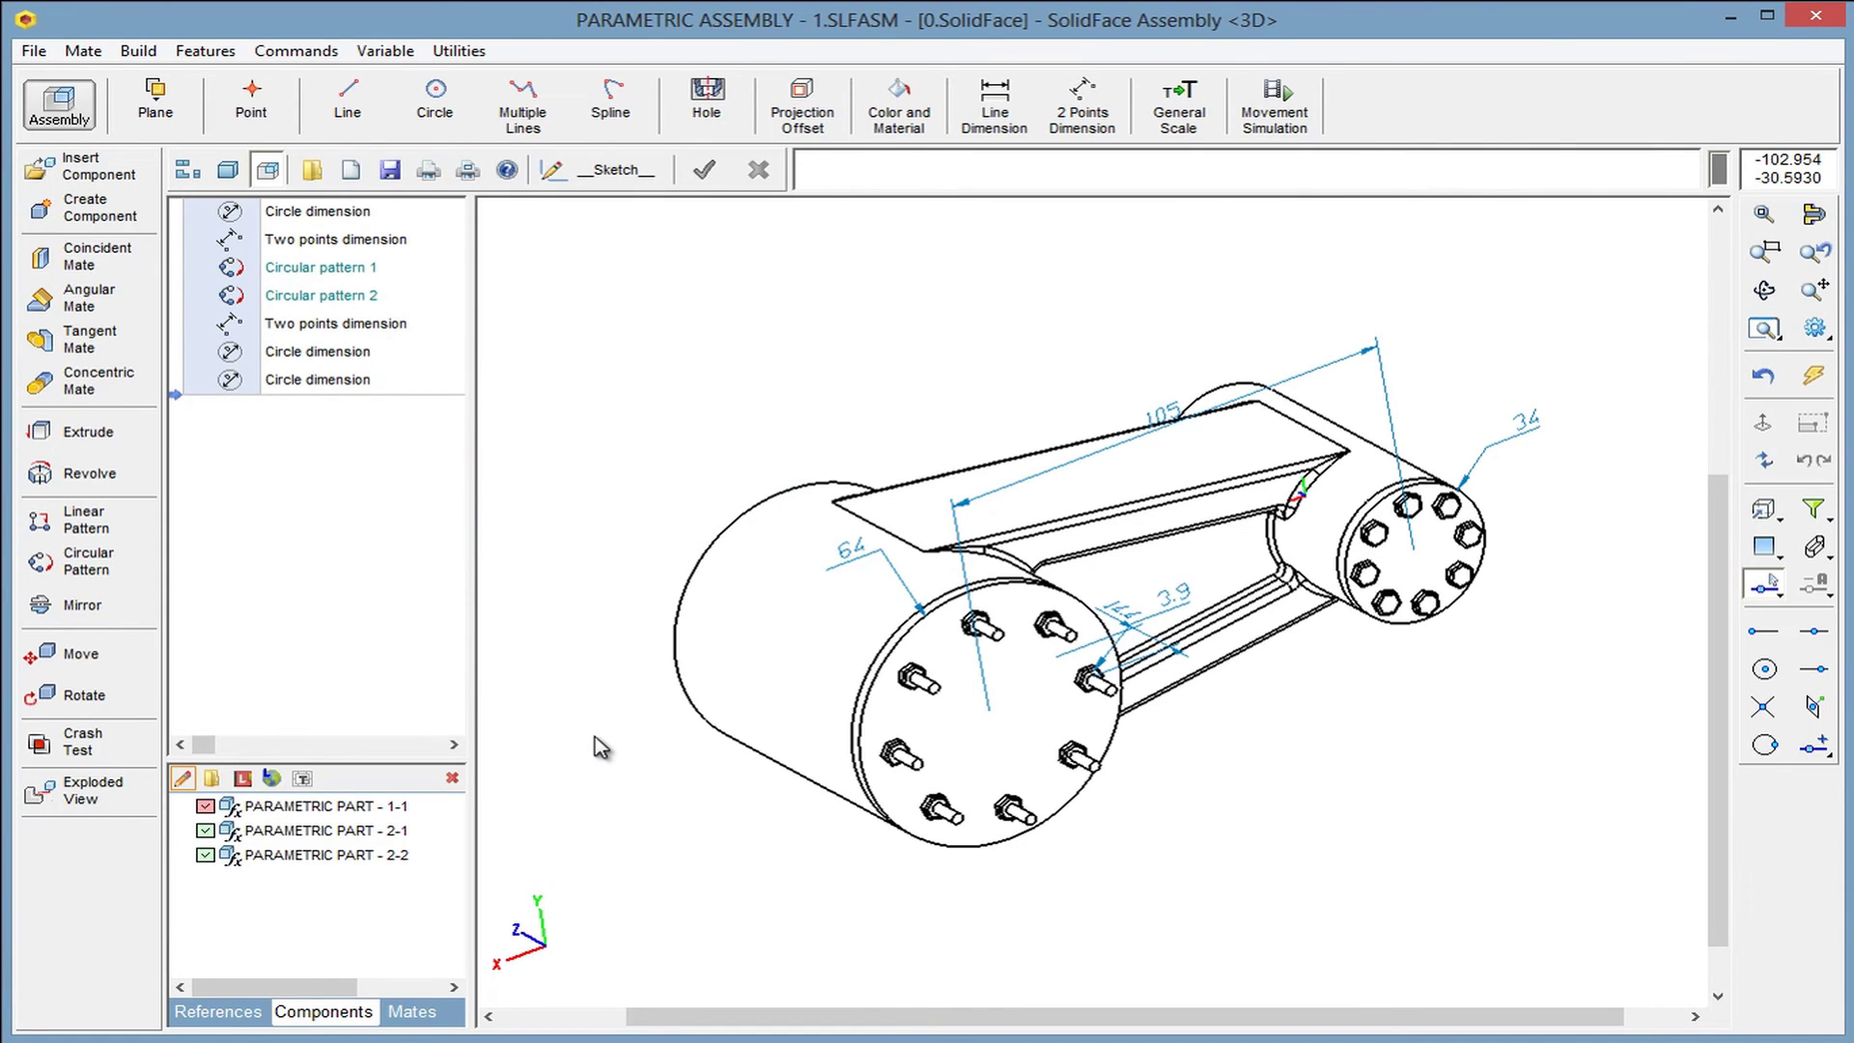
pyautogui.scroll(2, 594, 738)
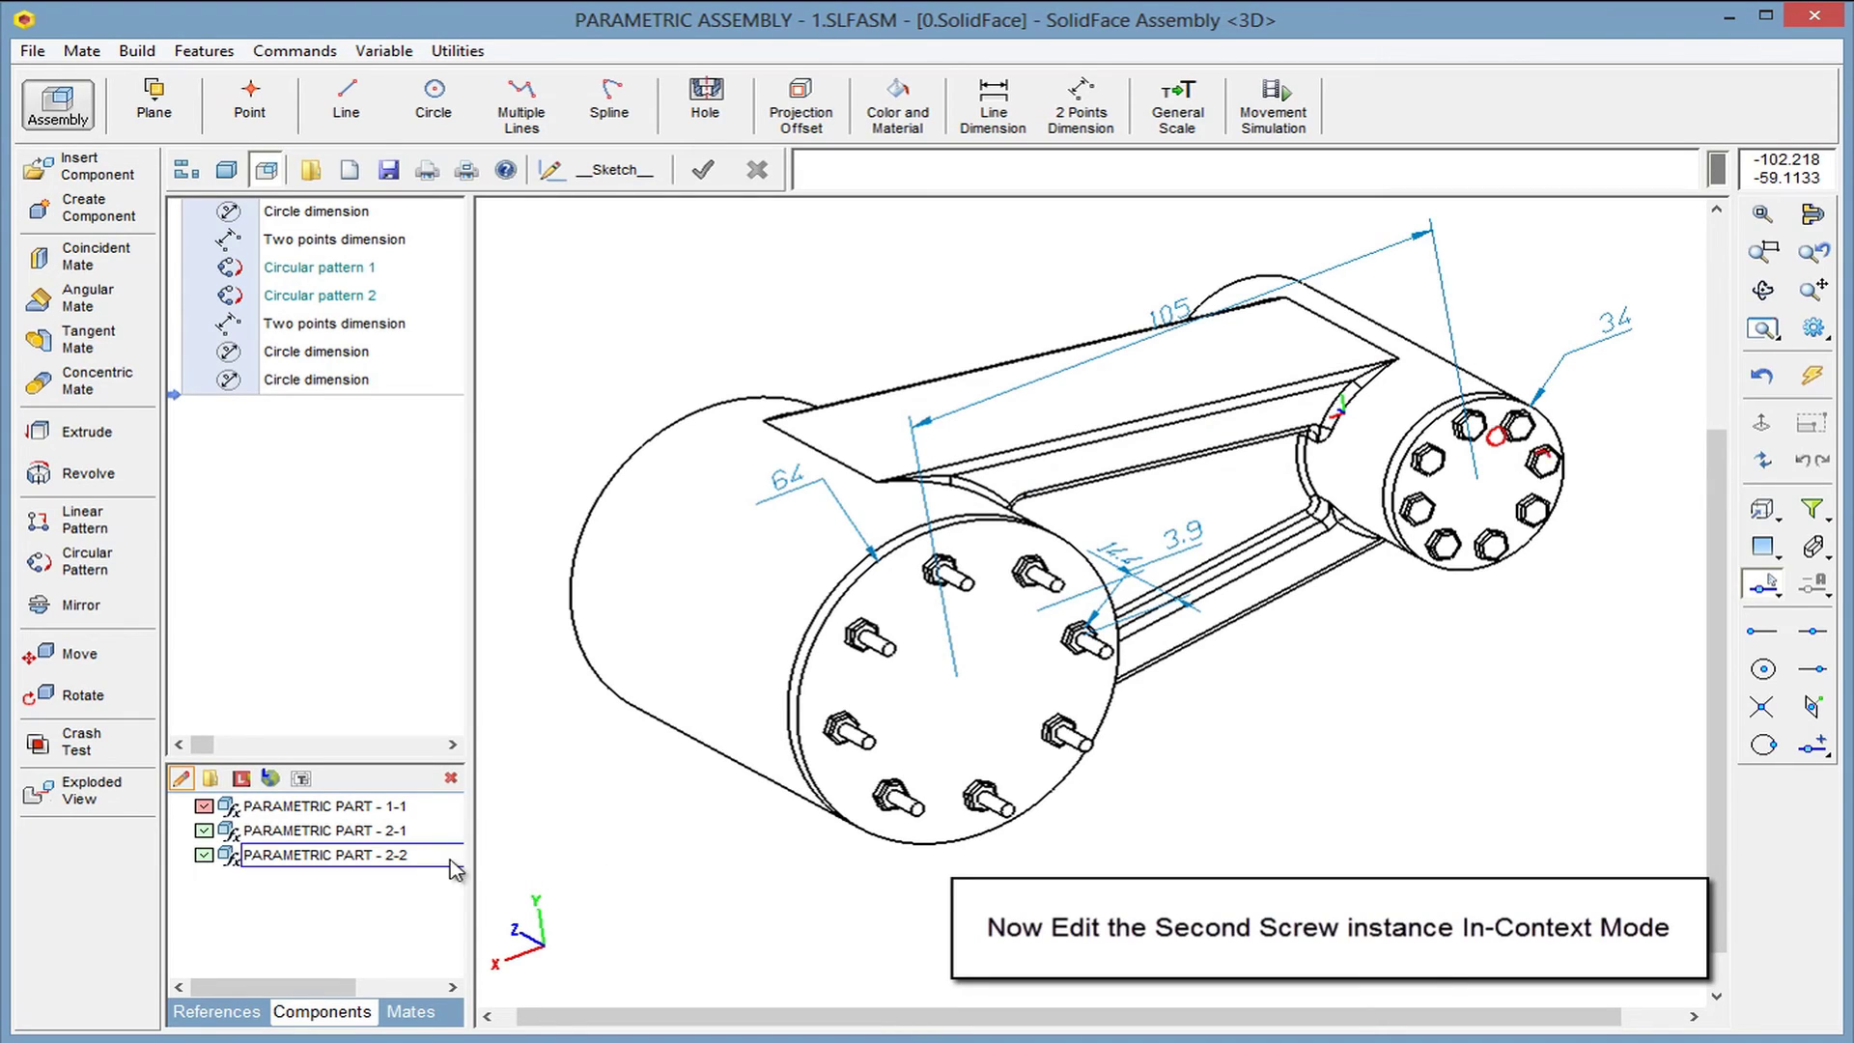
# Choose Edit Part (in Context) for PARAMETRIC PART - 2-2 from the Components list
pyautogui.click(381, 857)
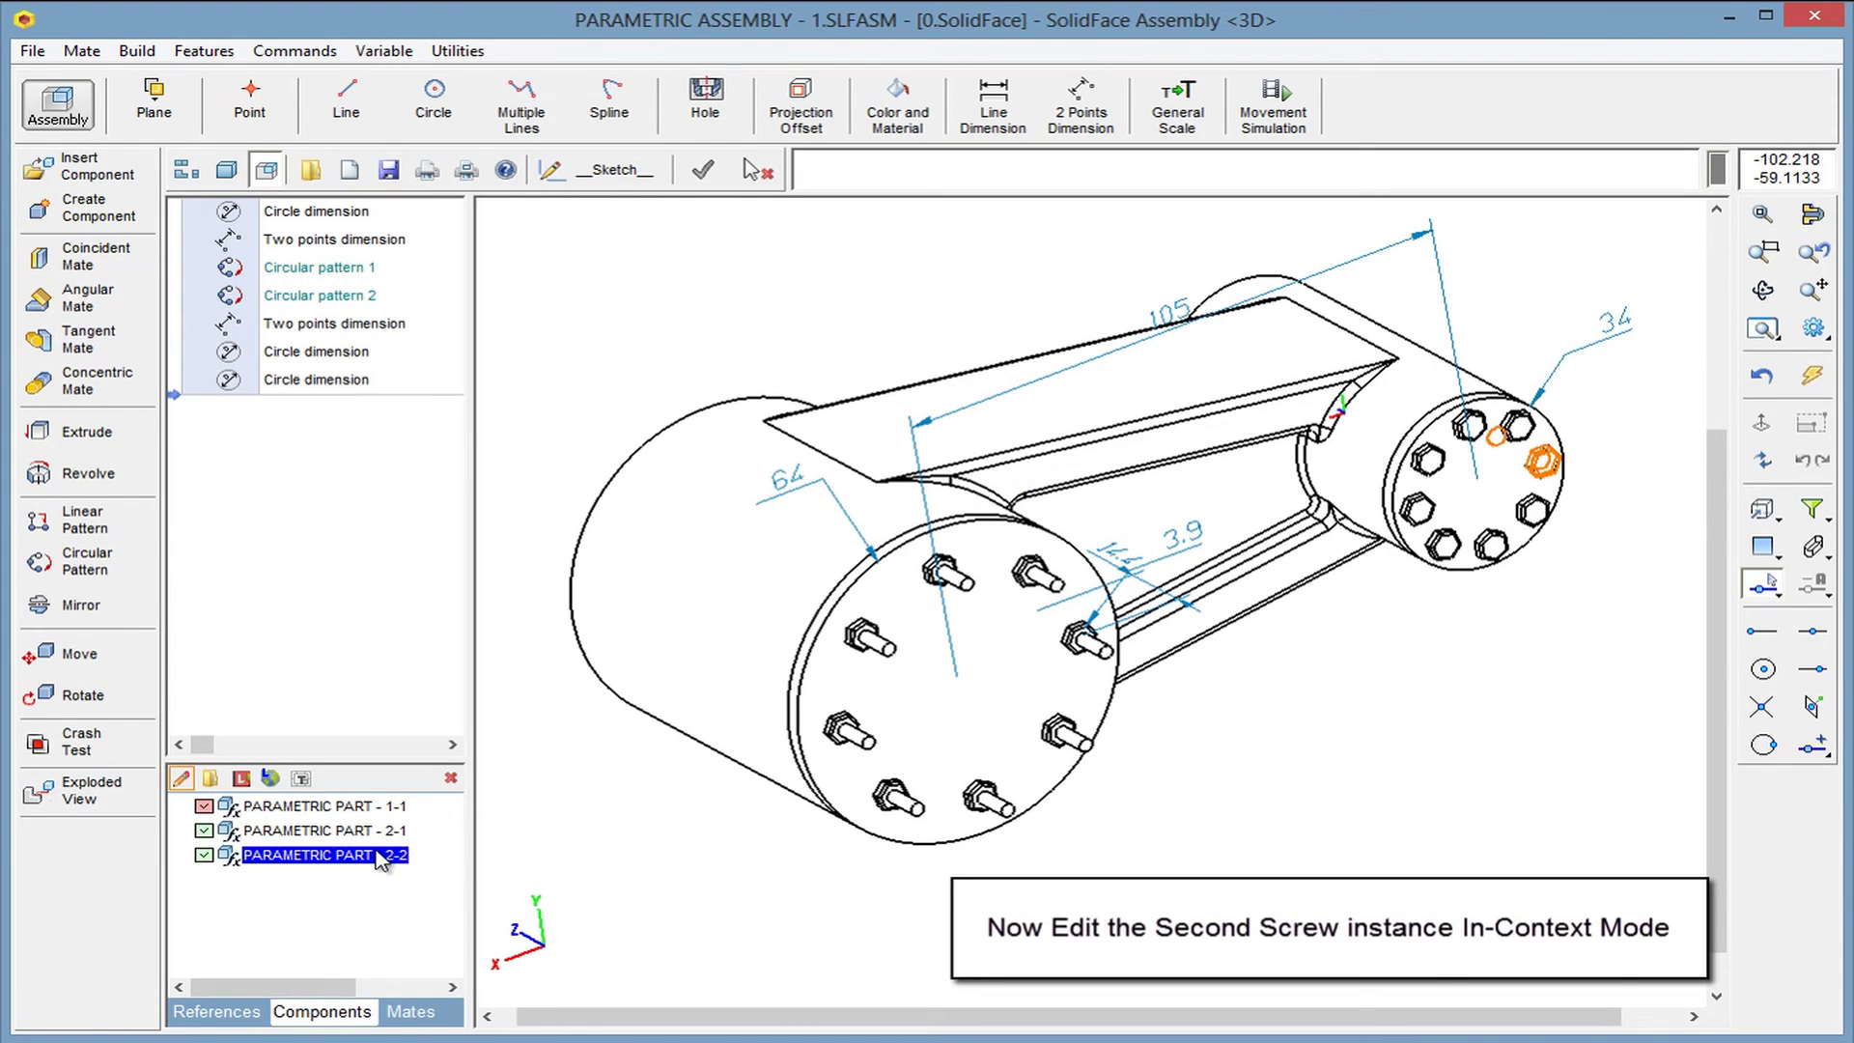
pyautogui.rightClick(379, 859)
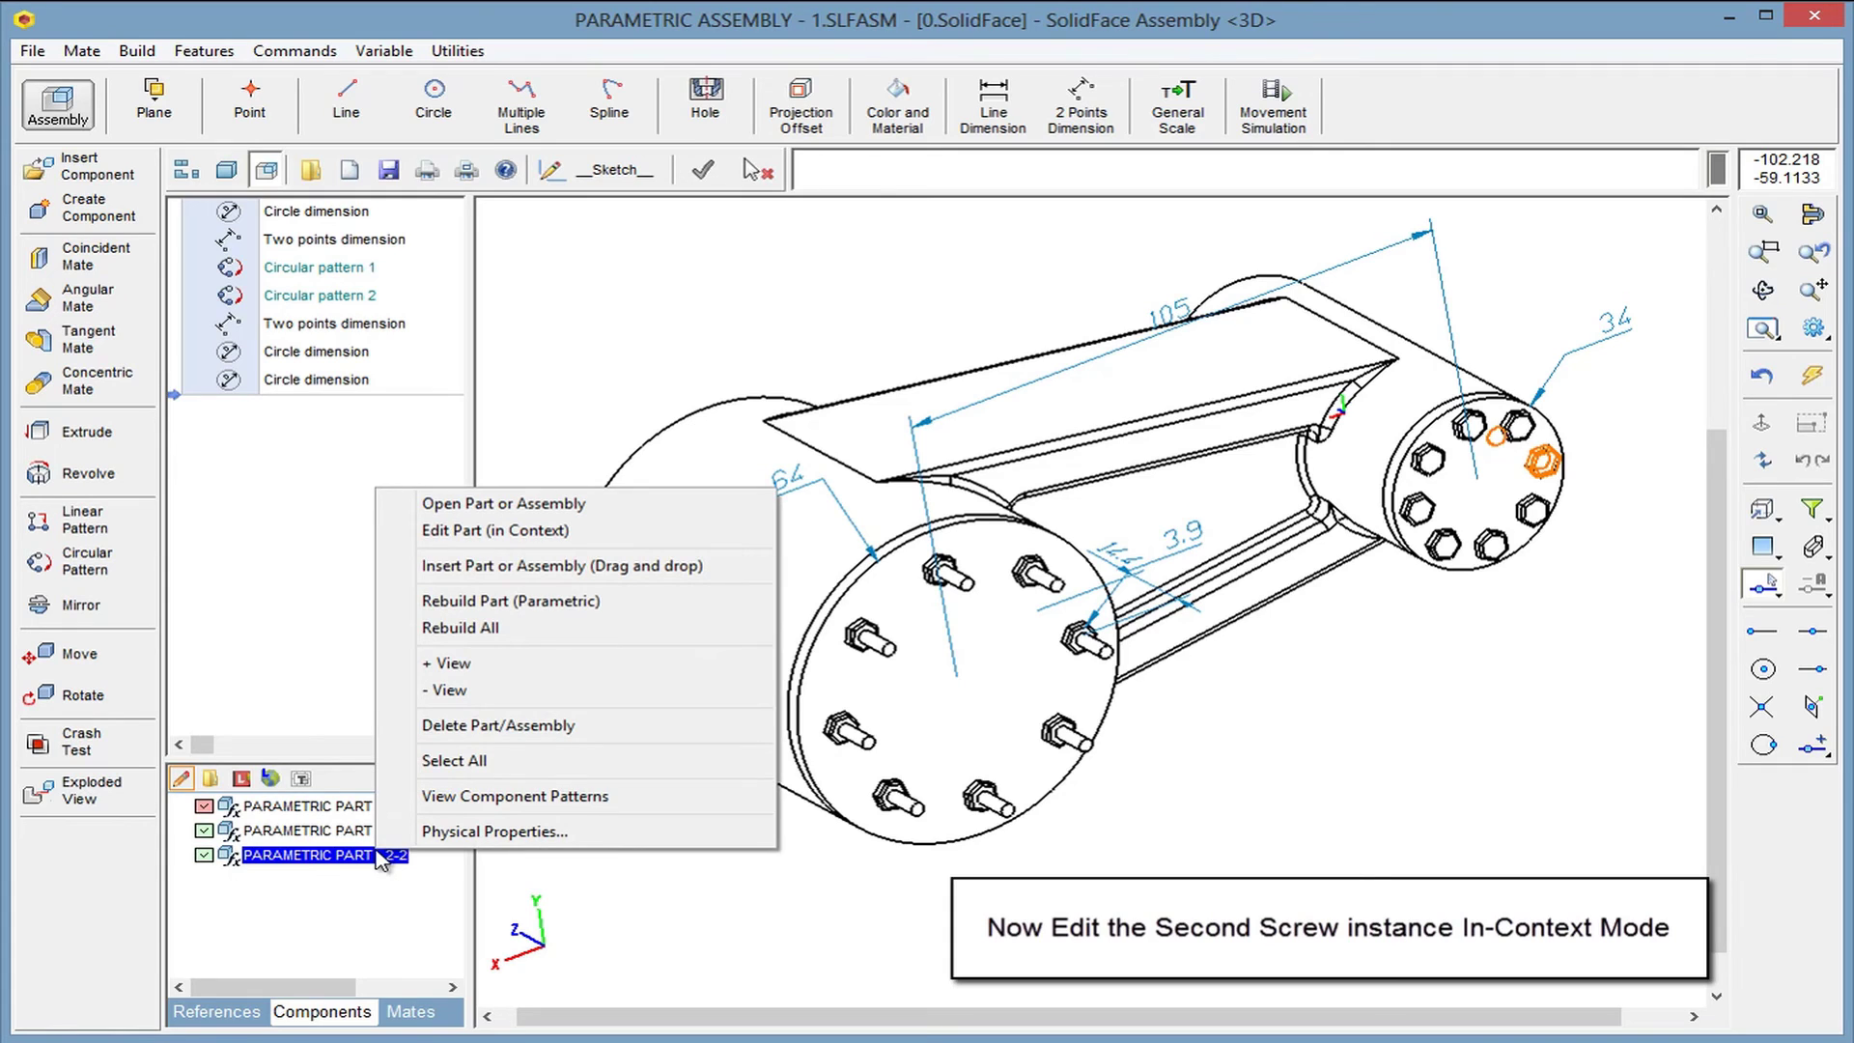
pyautogui.click(470, 530)
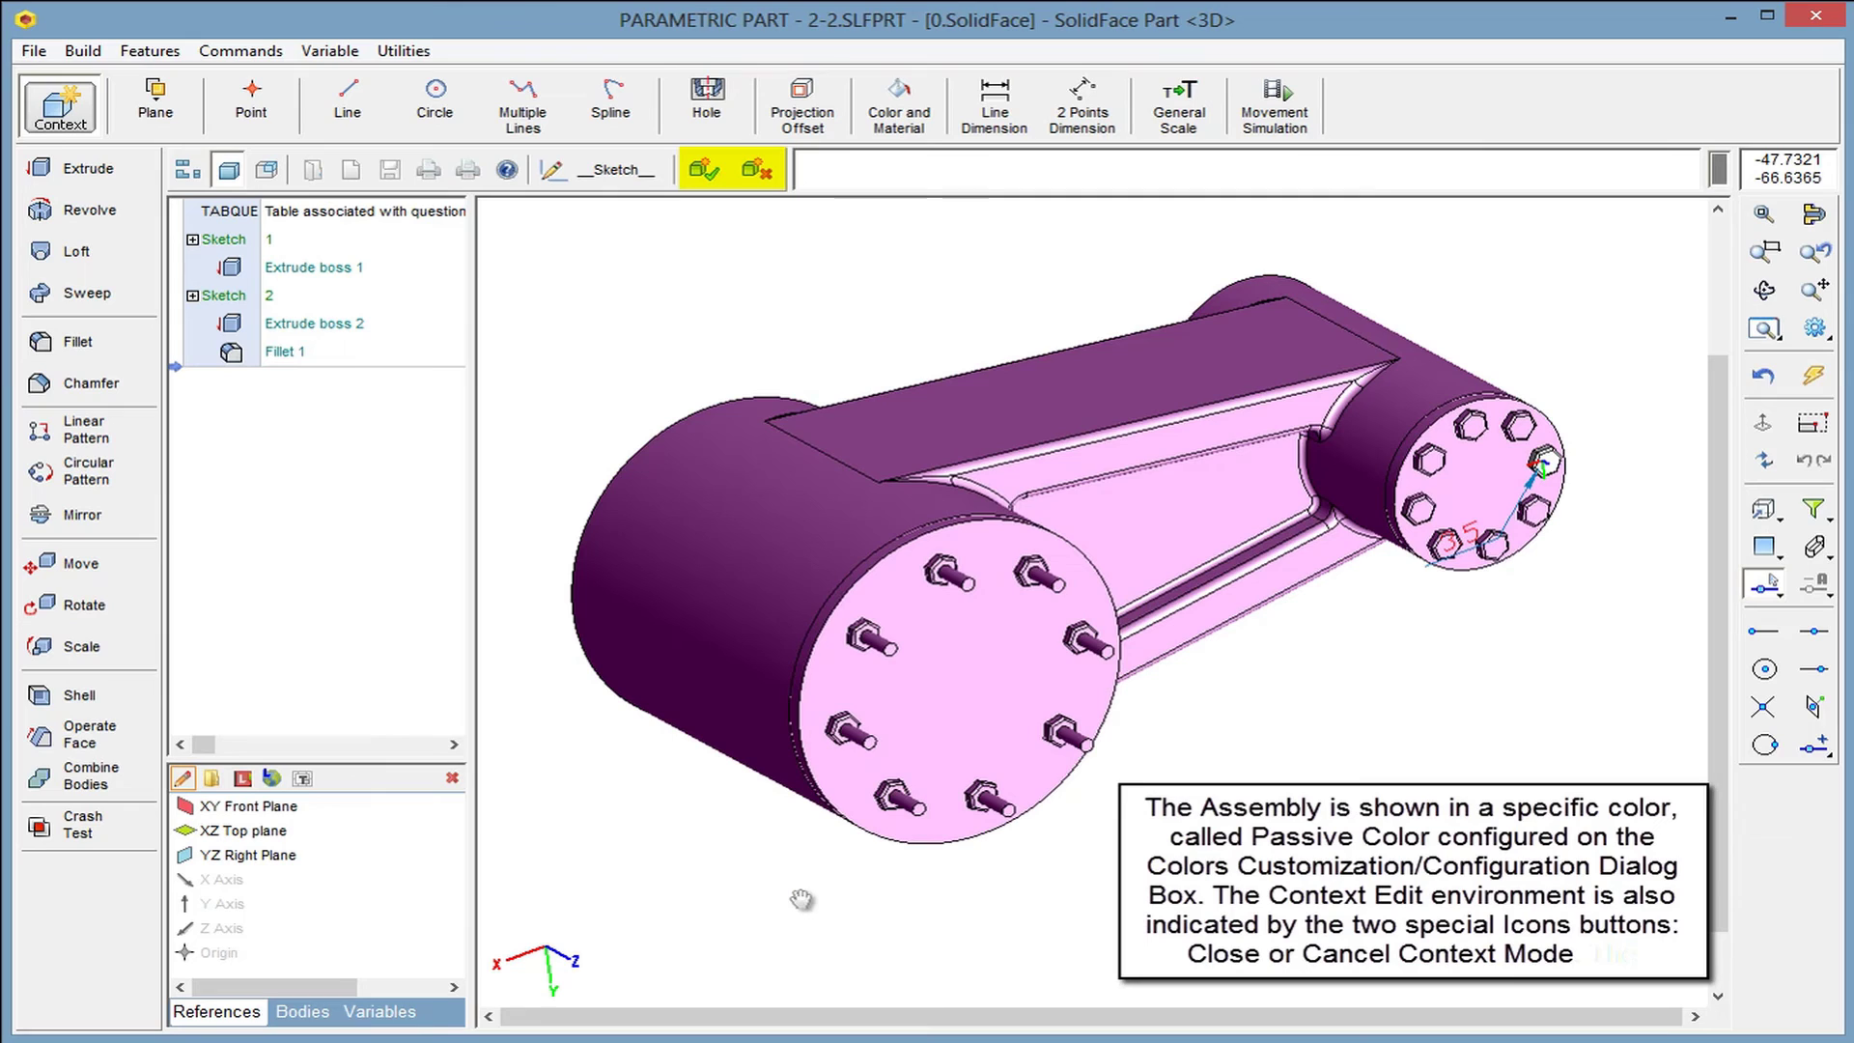
# Zoom onto the small pulley and start a sketch on a hex screw-head face
pyautogui.click(1764, 251)
pyautogui.click(1459, 528)
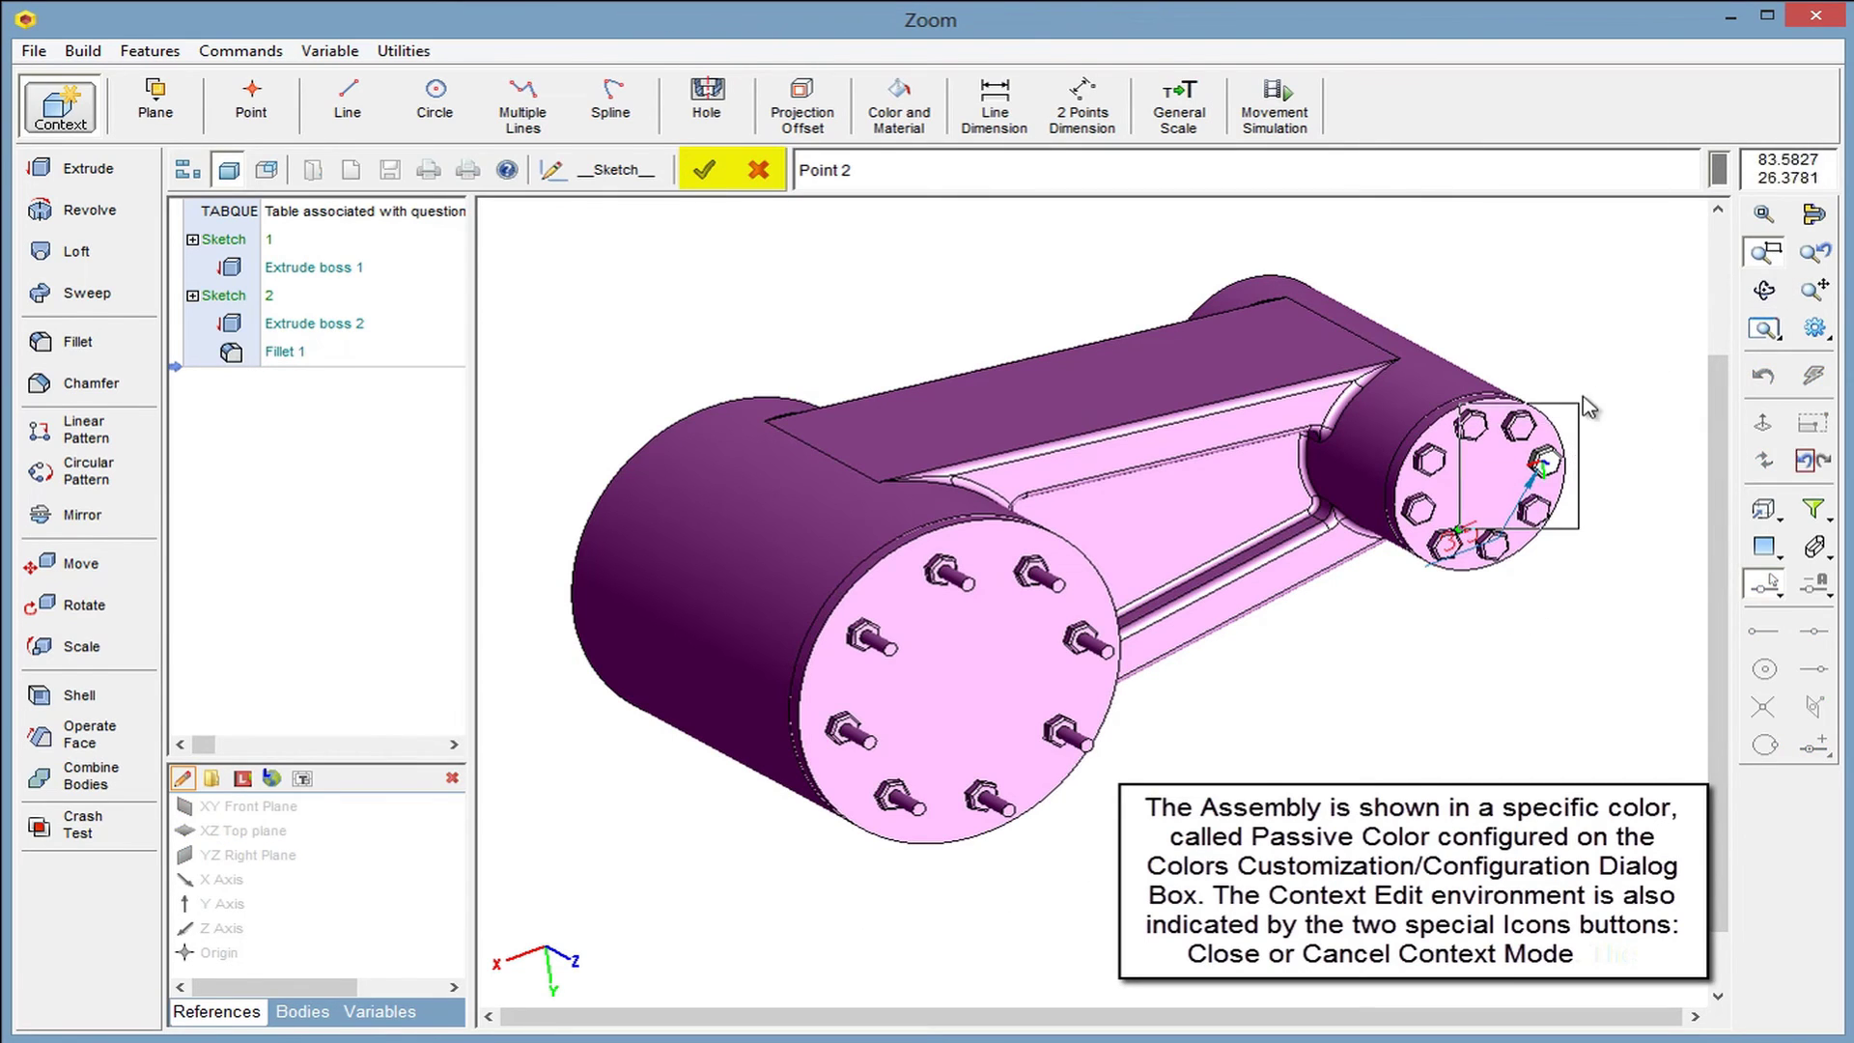
pyautogui.click(1603, 378)
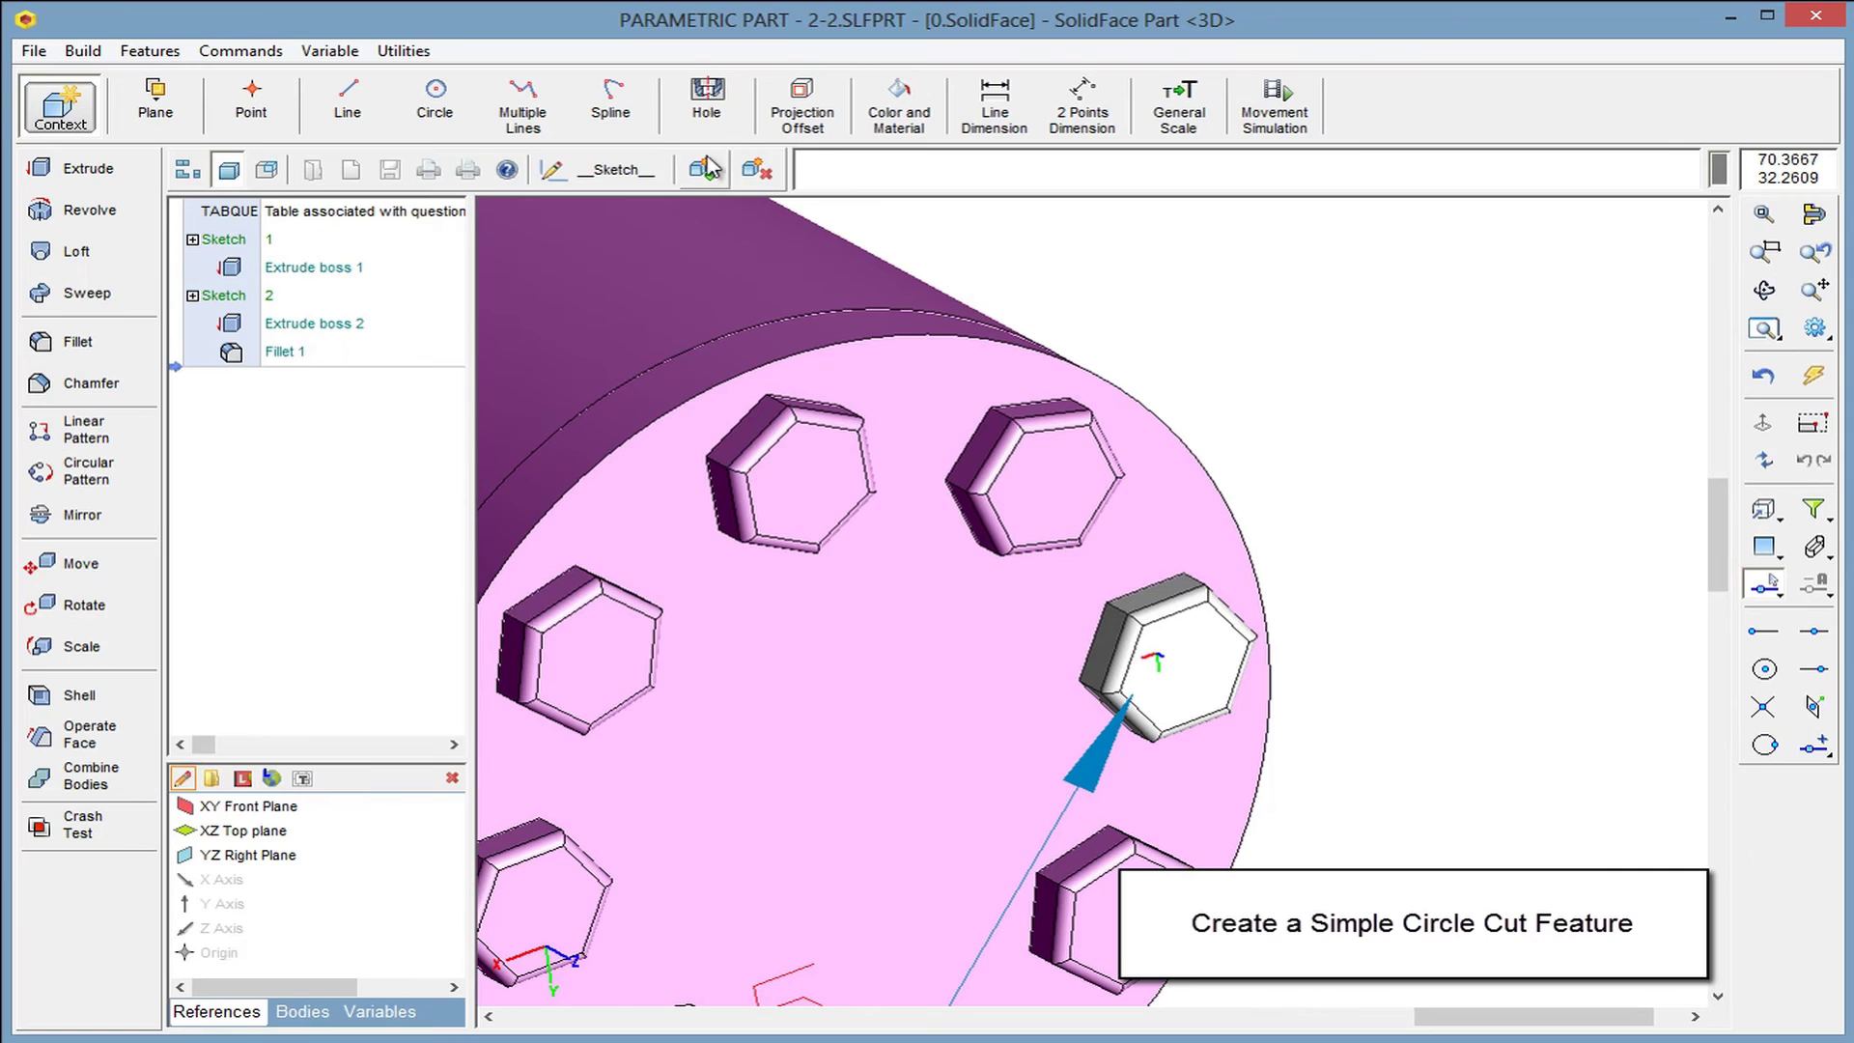
pyautogui.click(632, 171)
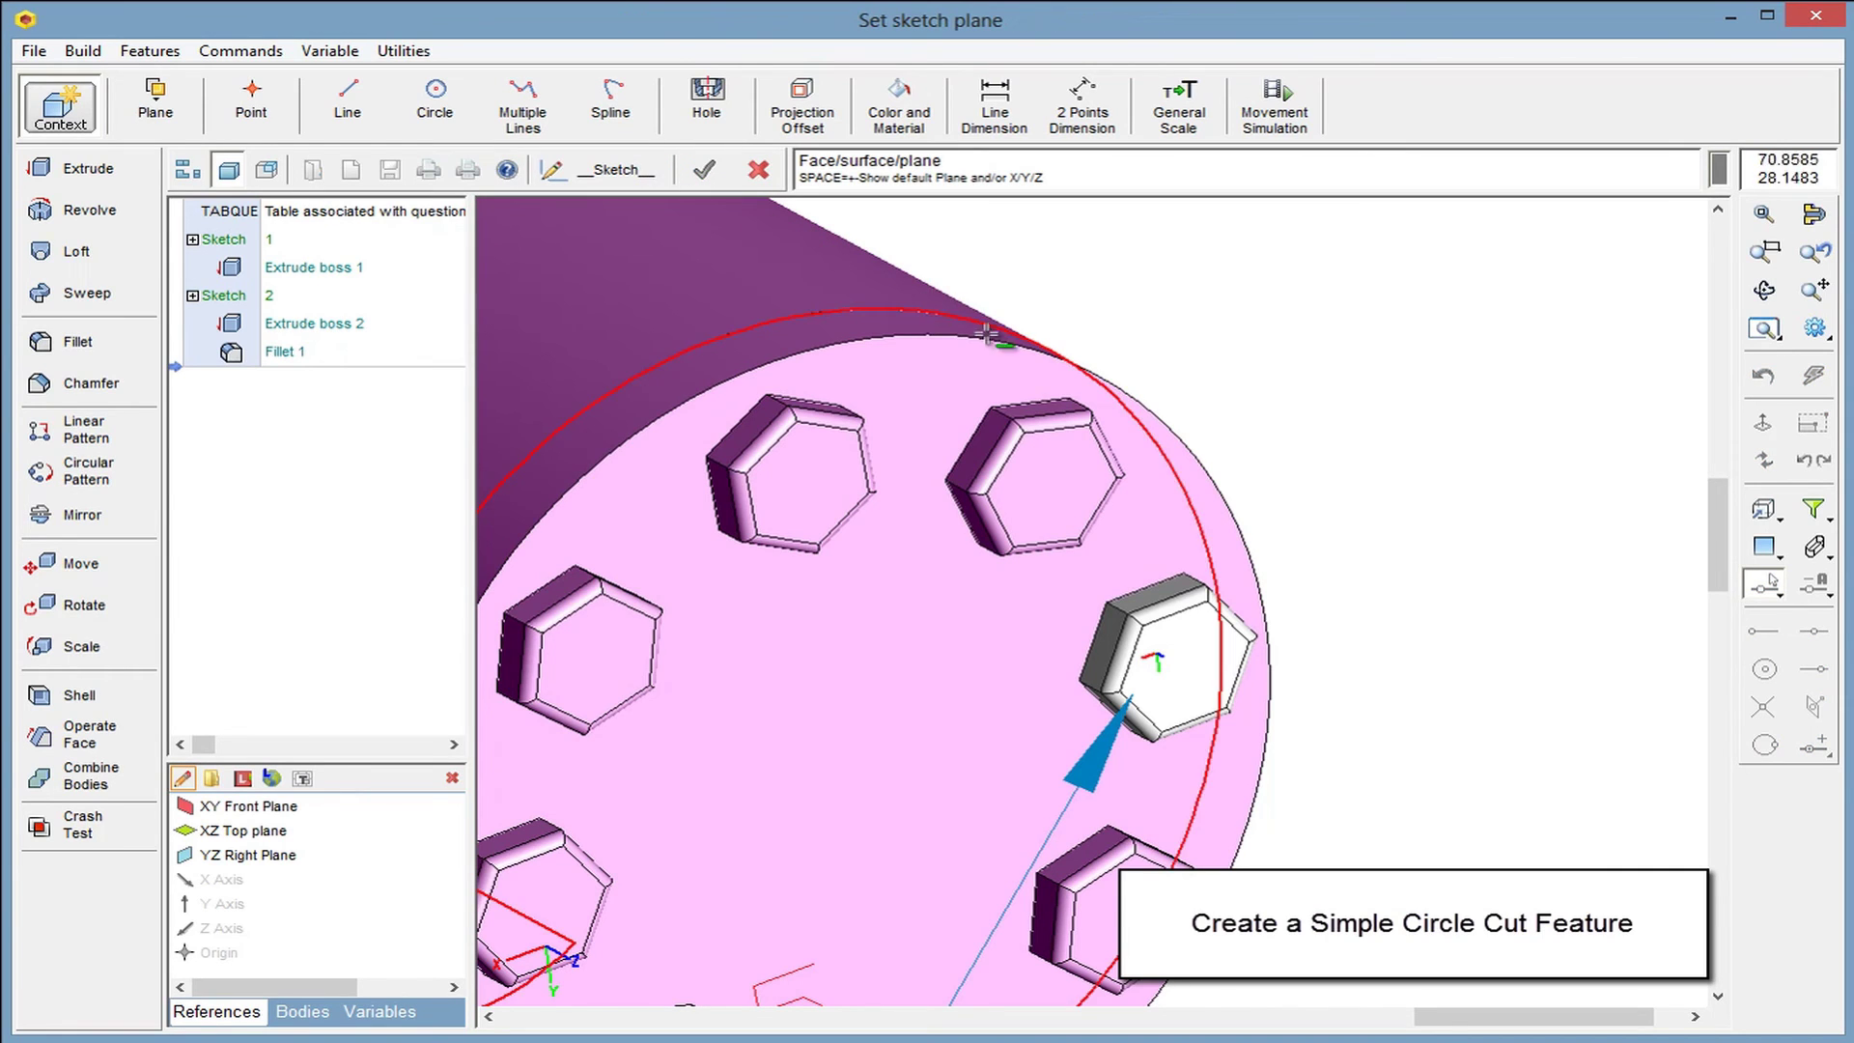
pyautogui.click(1180, 658)
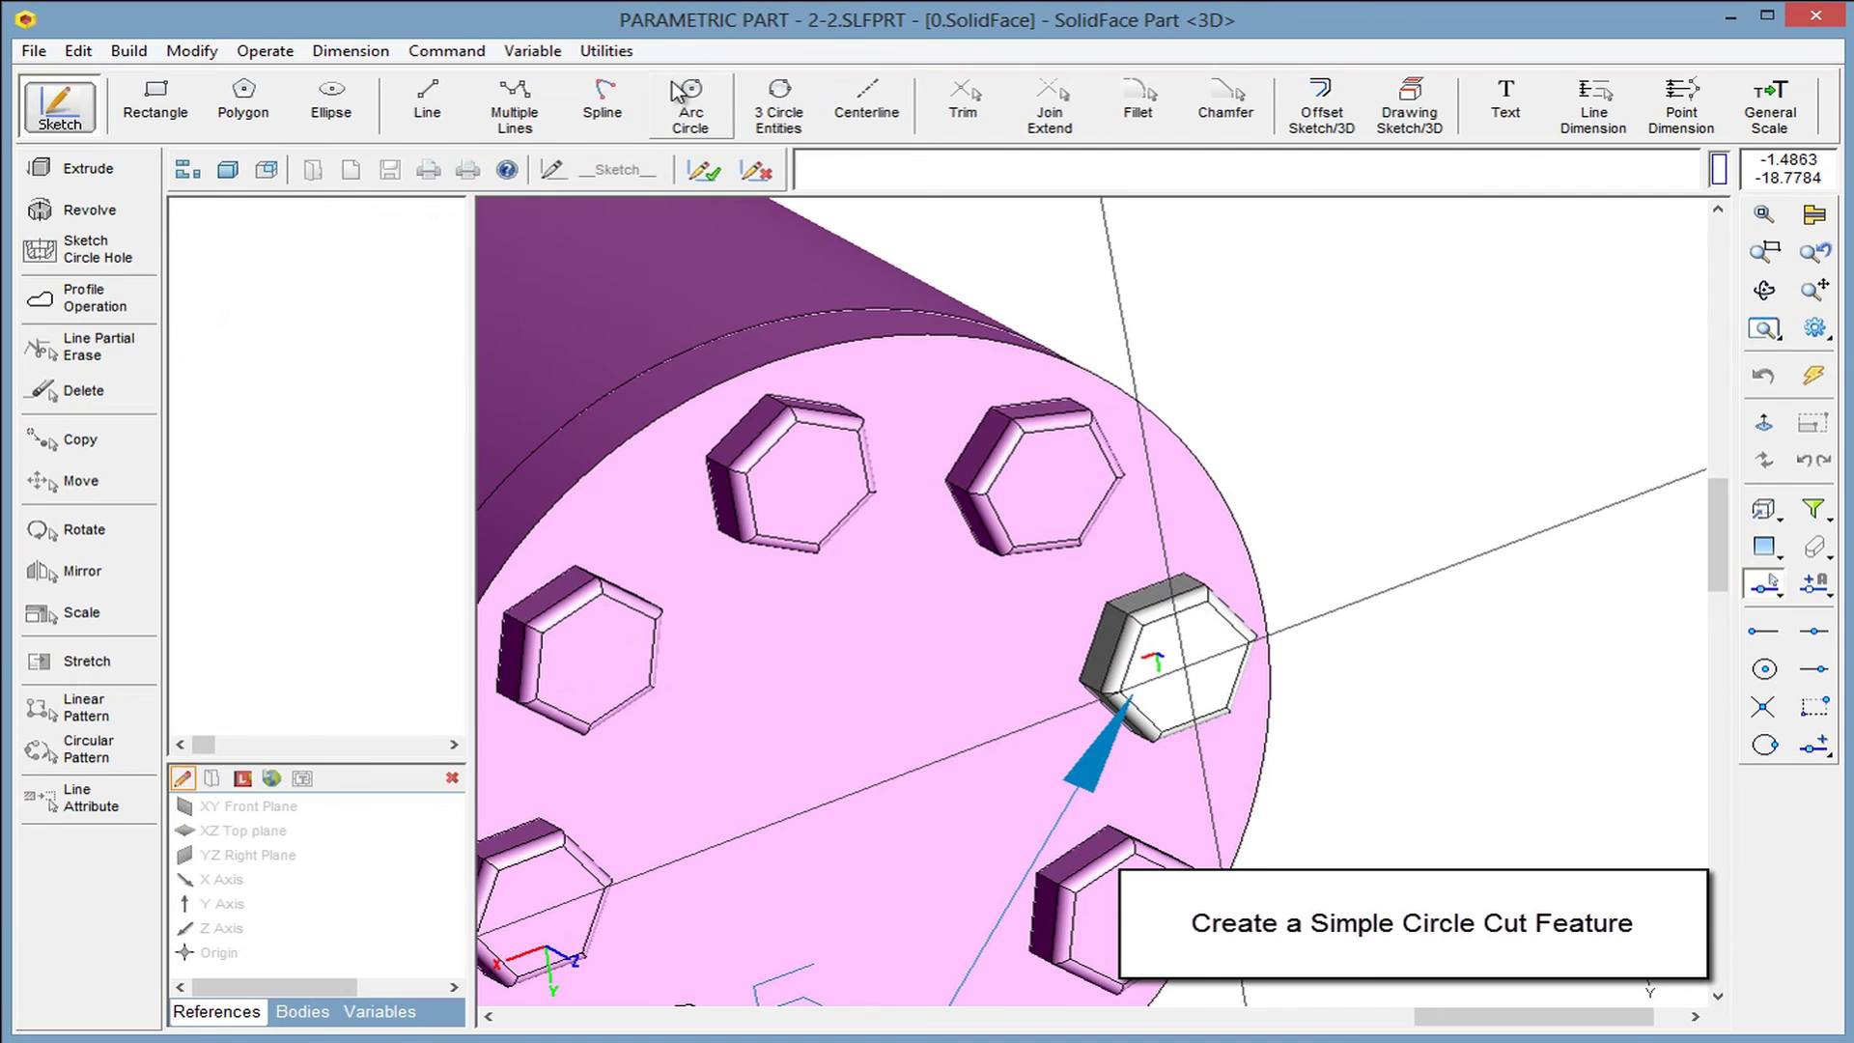
# Draw a 2.9 circle snapped to the hex head's face centre and dimension it
pyautogui.click(691, 106)
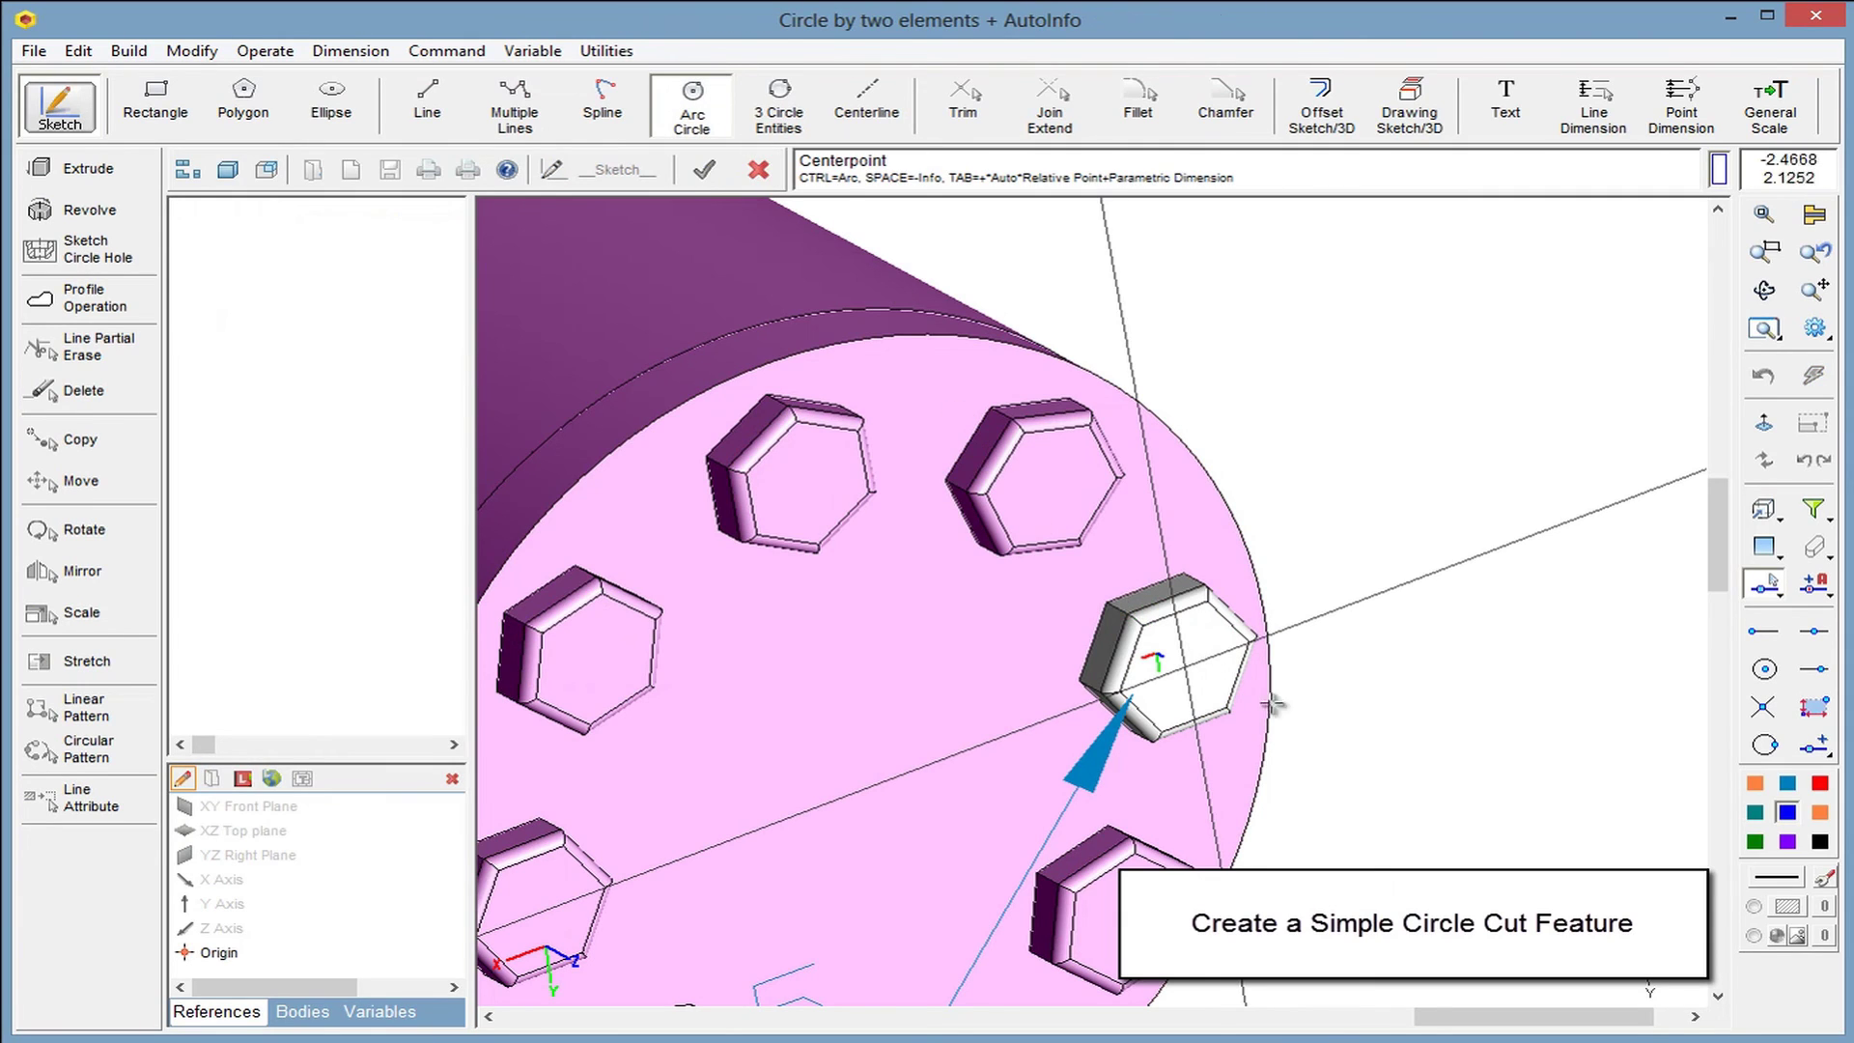
pyautogui.click(1823, 750)
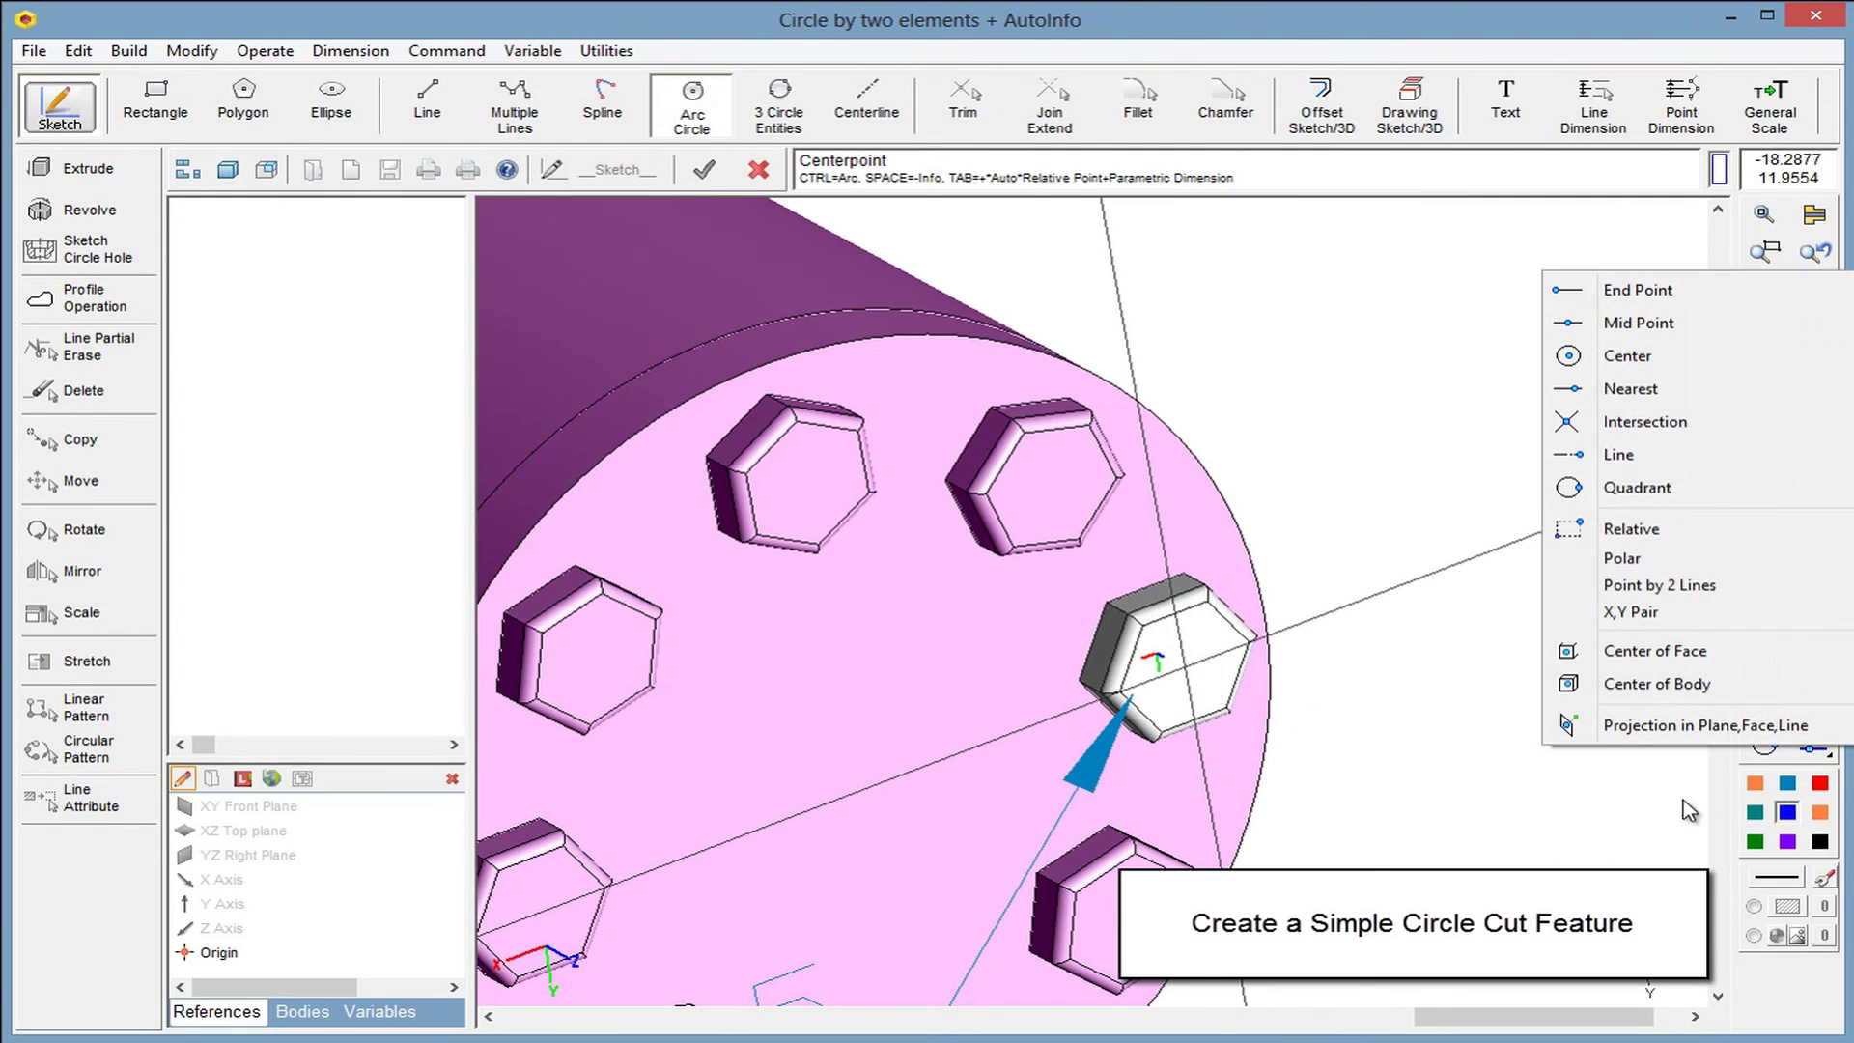
pyautogui.click(1641, 651)
pyautogui.click(1182, 664)
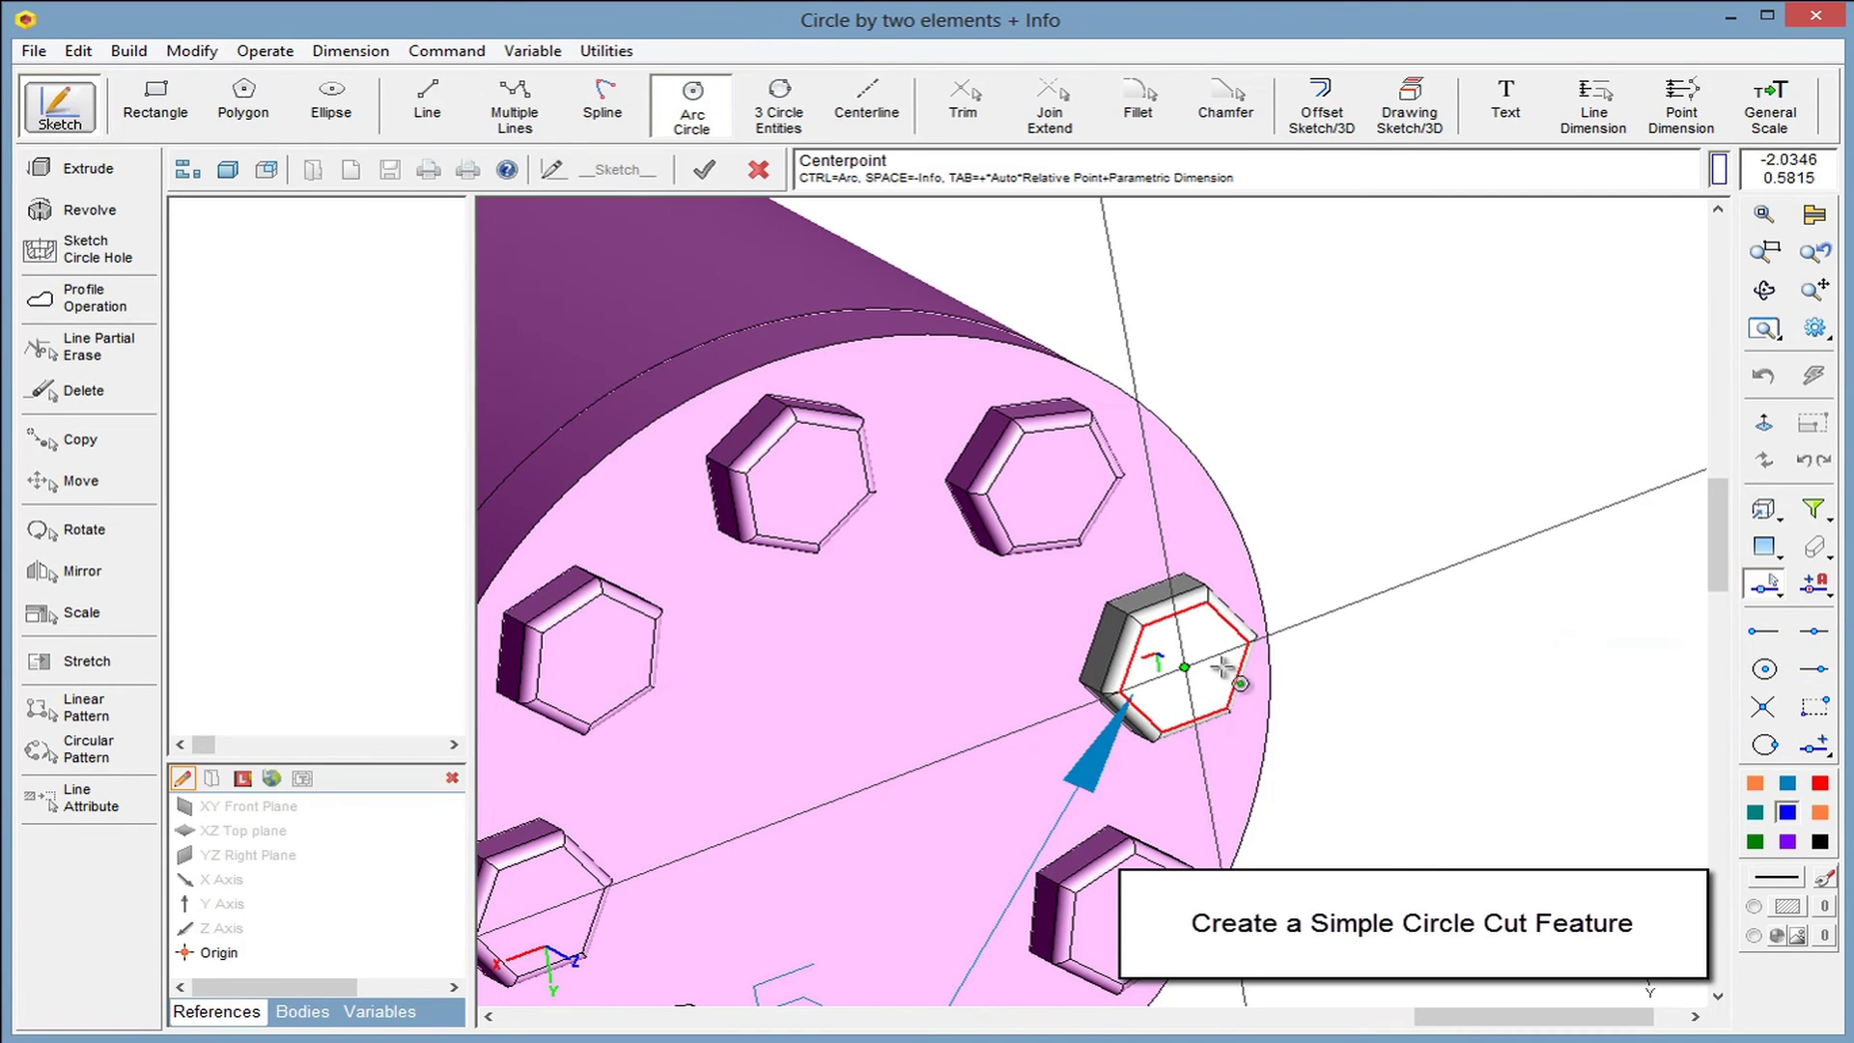
pyautogui.click(1260, 449)
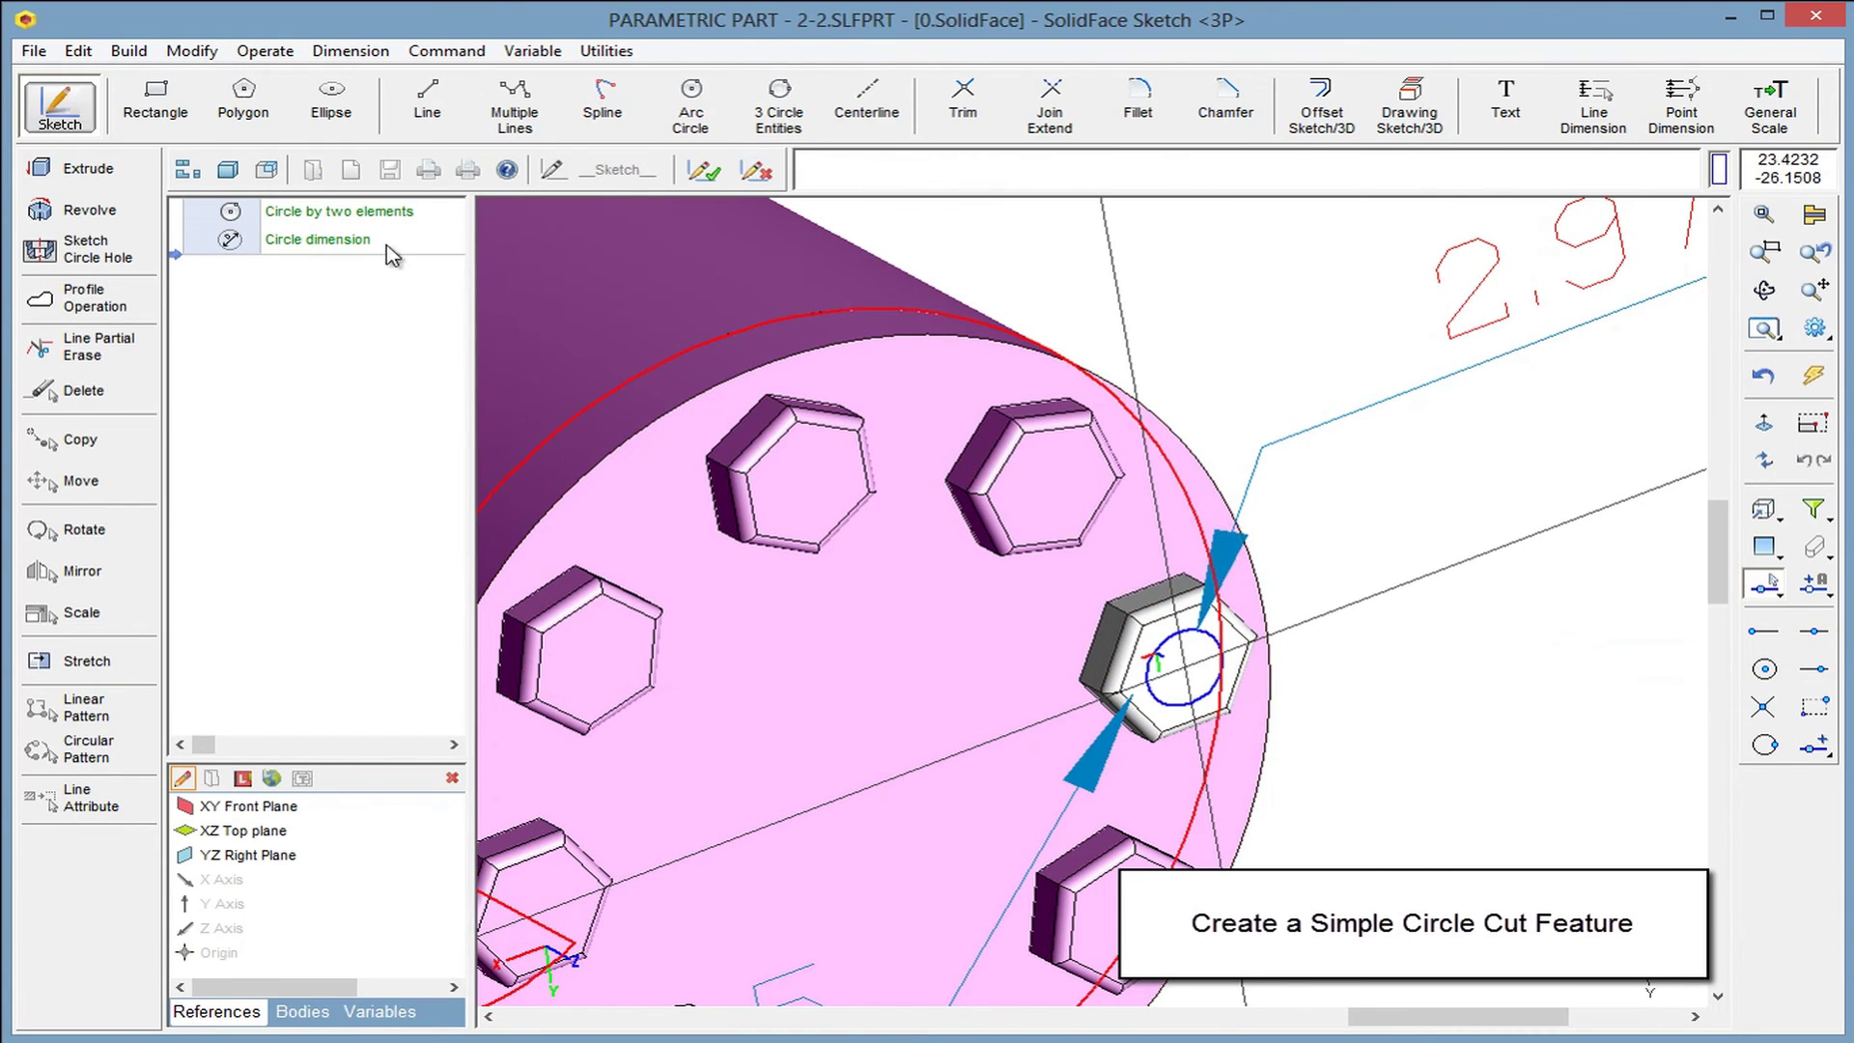
# Cut-extrude the circle 6.5576 deep into the screw head and apply the in-context edit
pyautogui.click(95, 177)
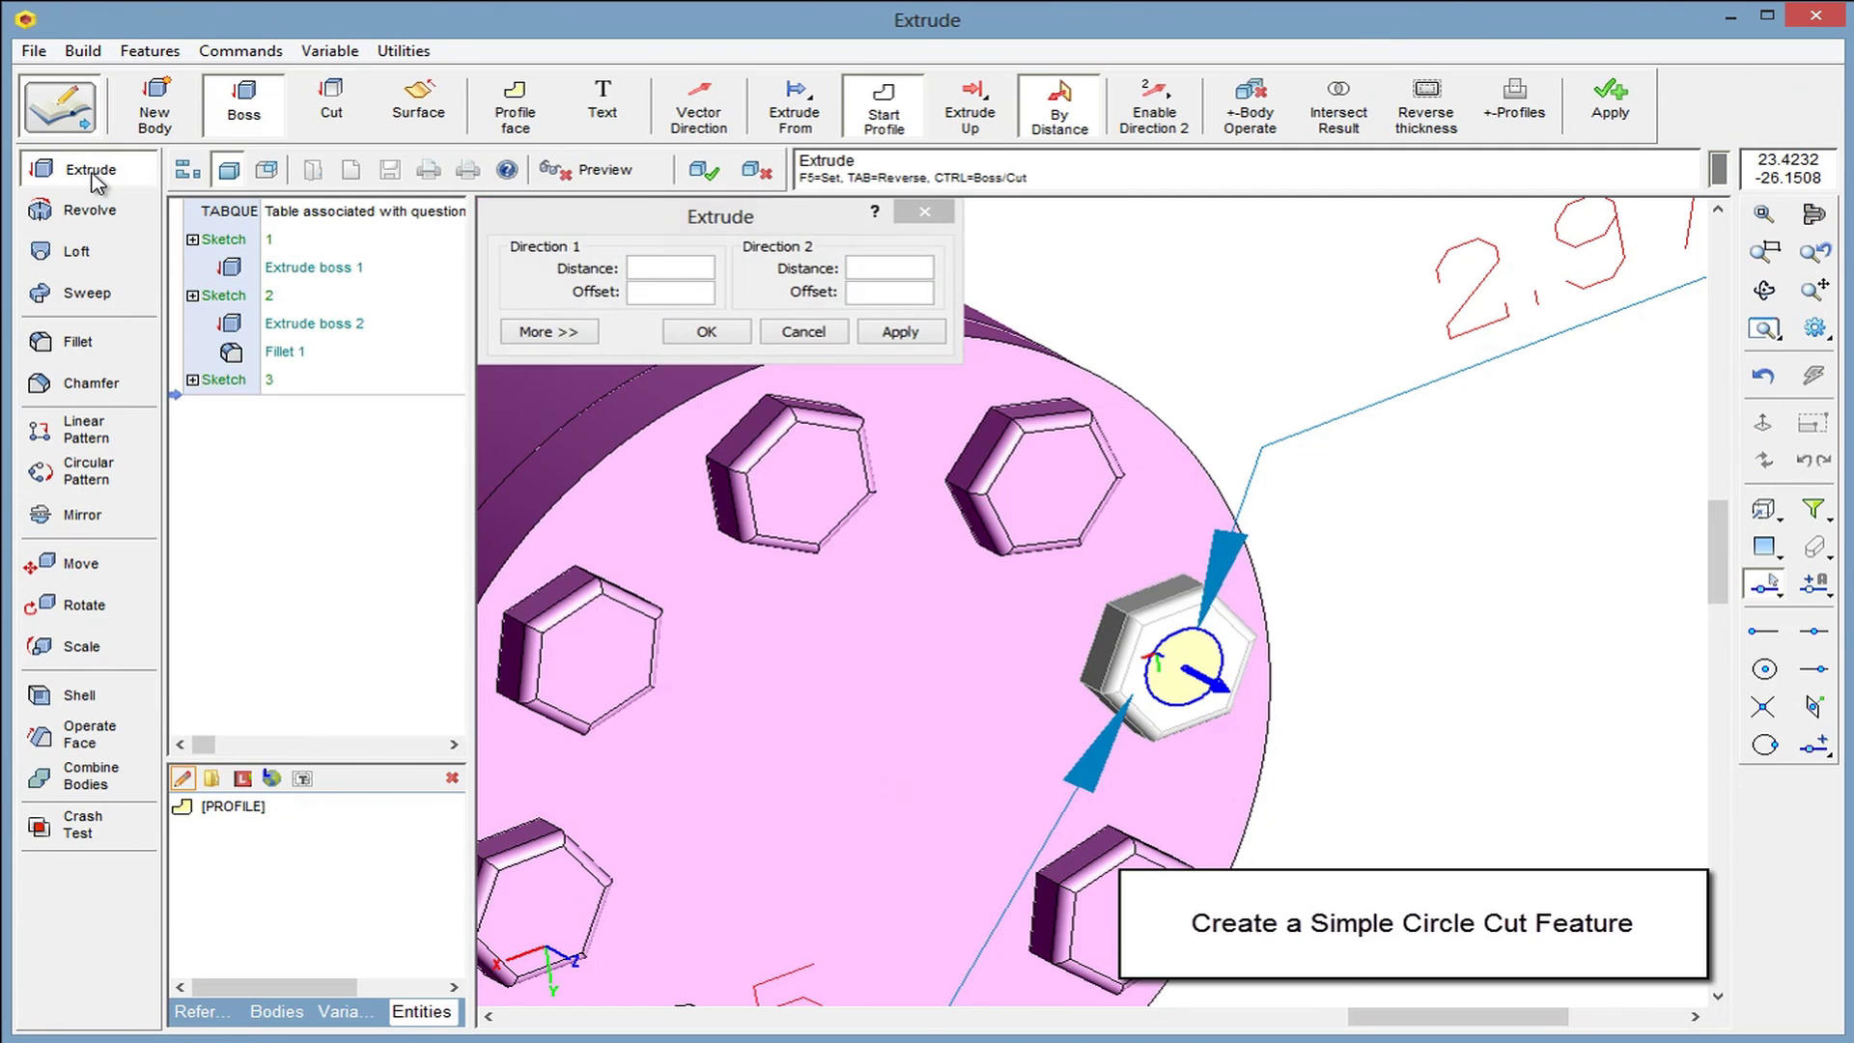
pyautogui.click(332, 116)
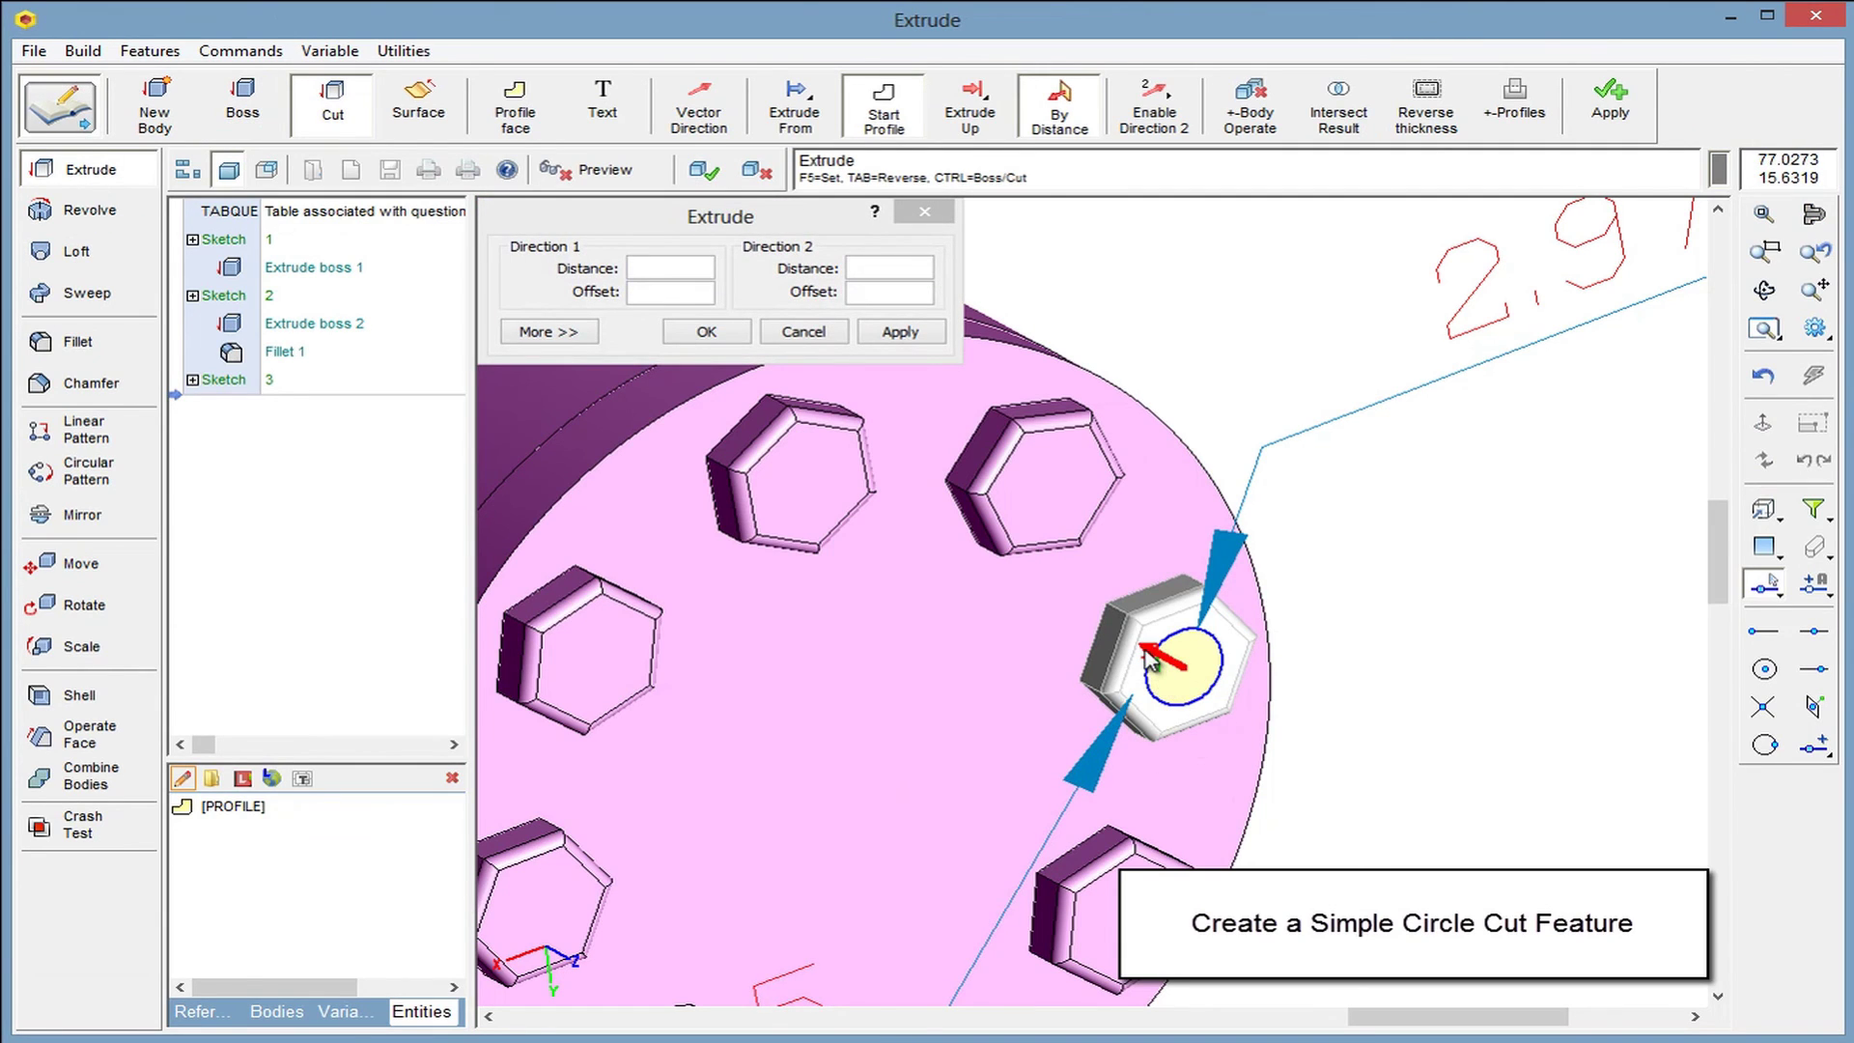
pyautogui.moveTo(1030, 592); pyautogui.dragTo(1025, 587)
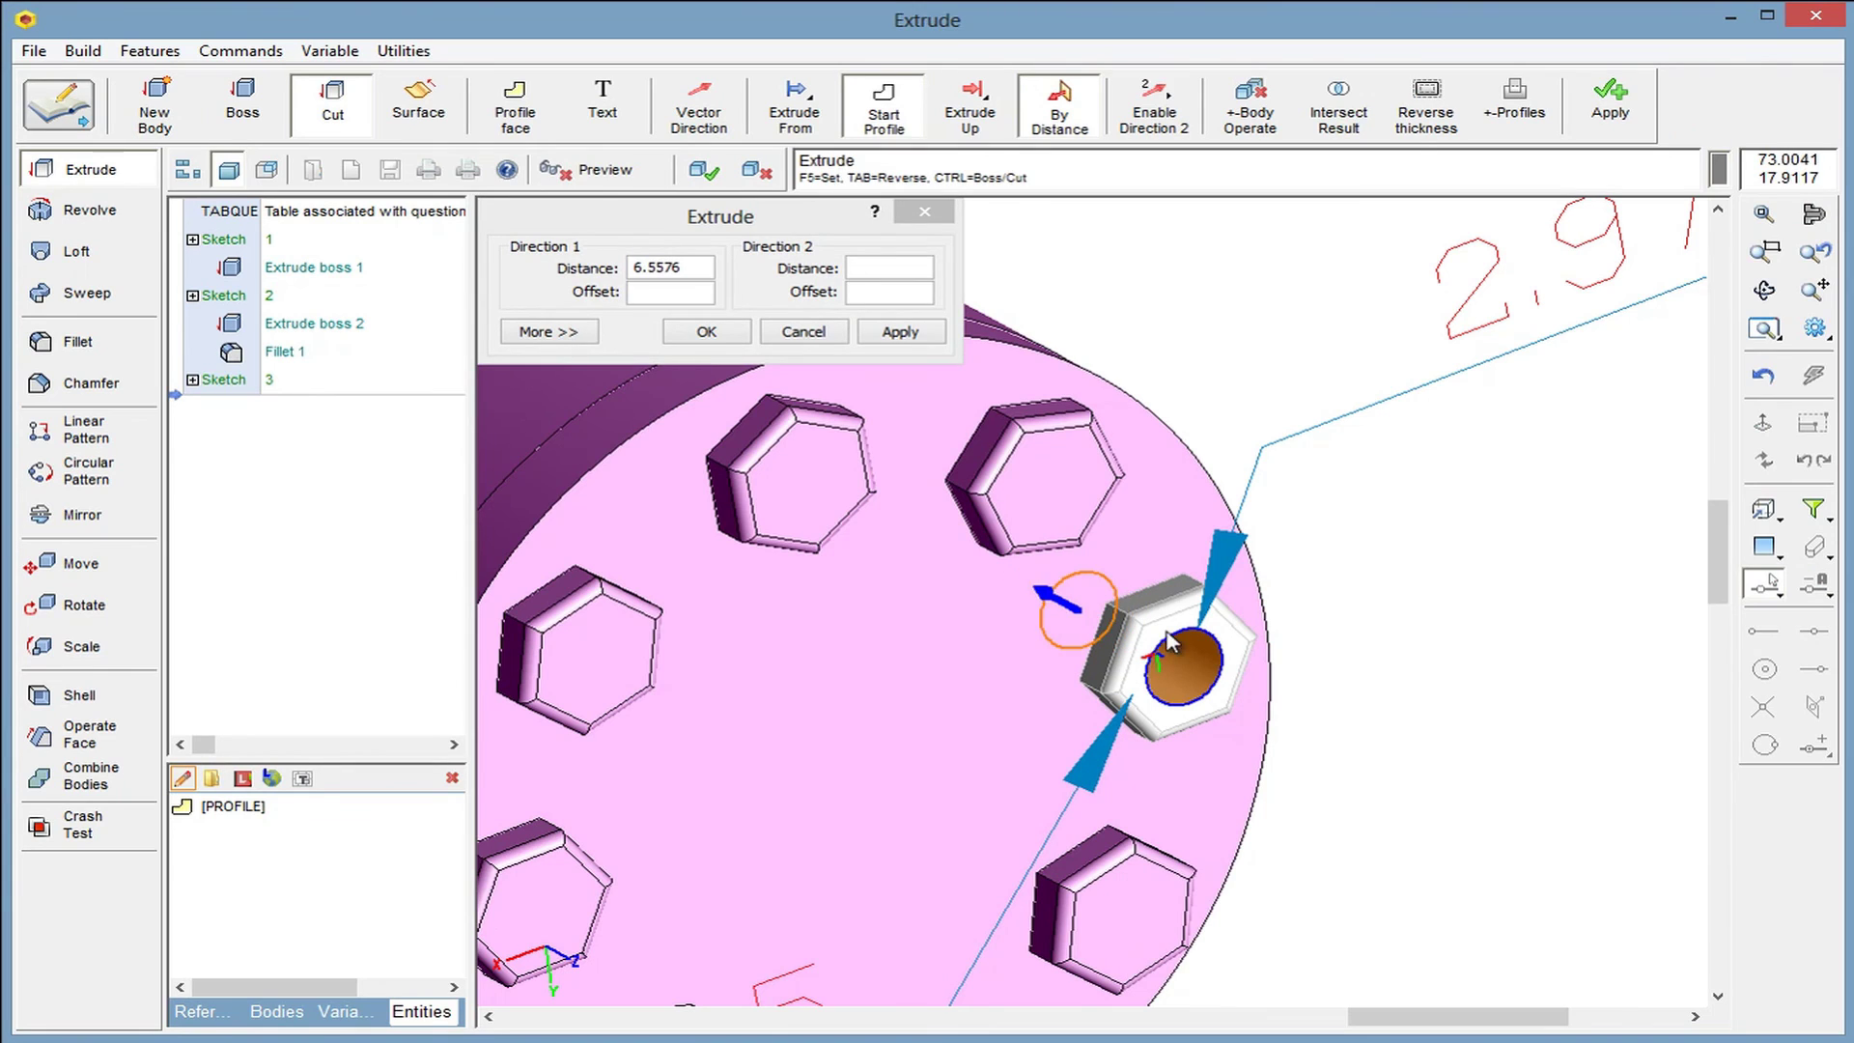
pyautogui.click(711, 177)
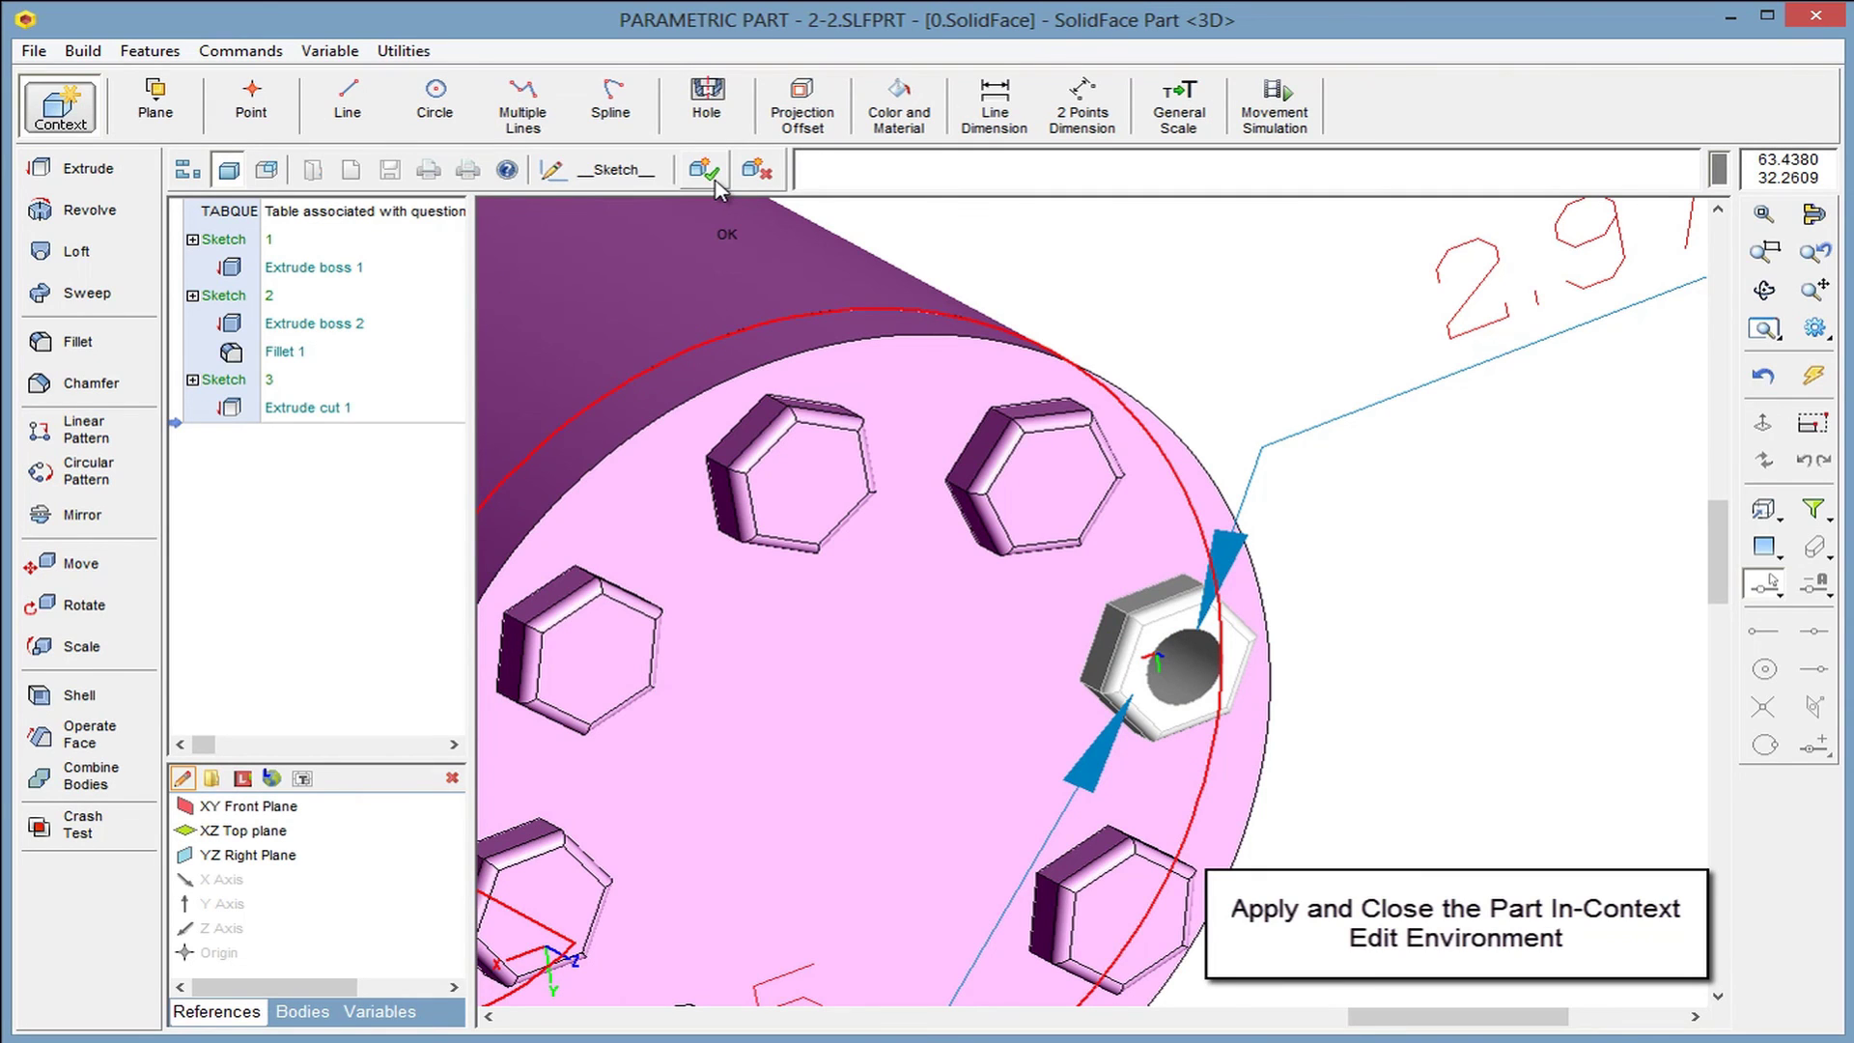
pyautogui.click(716, 186)
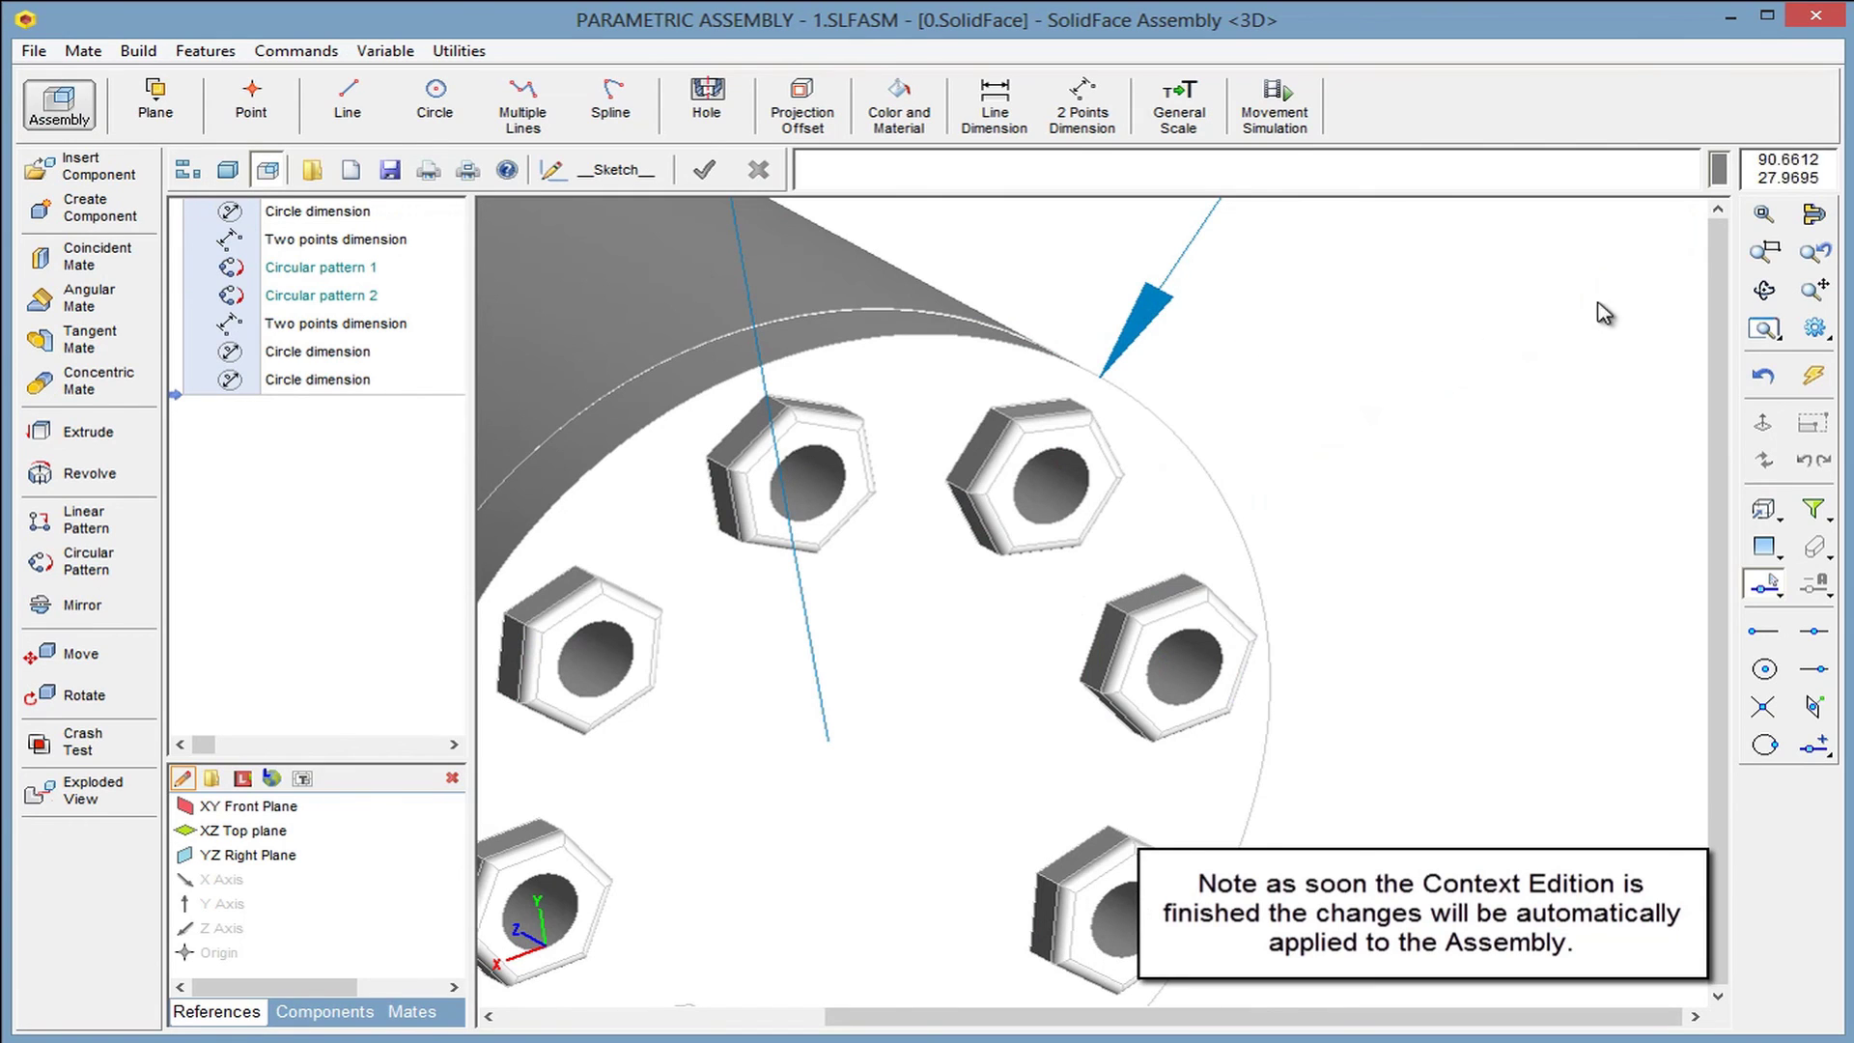
# Zoom All to fit the whole belt-drive assembly in view
pyautogui.click(1750, 241)
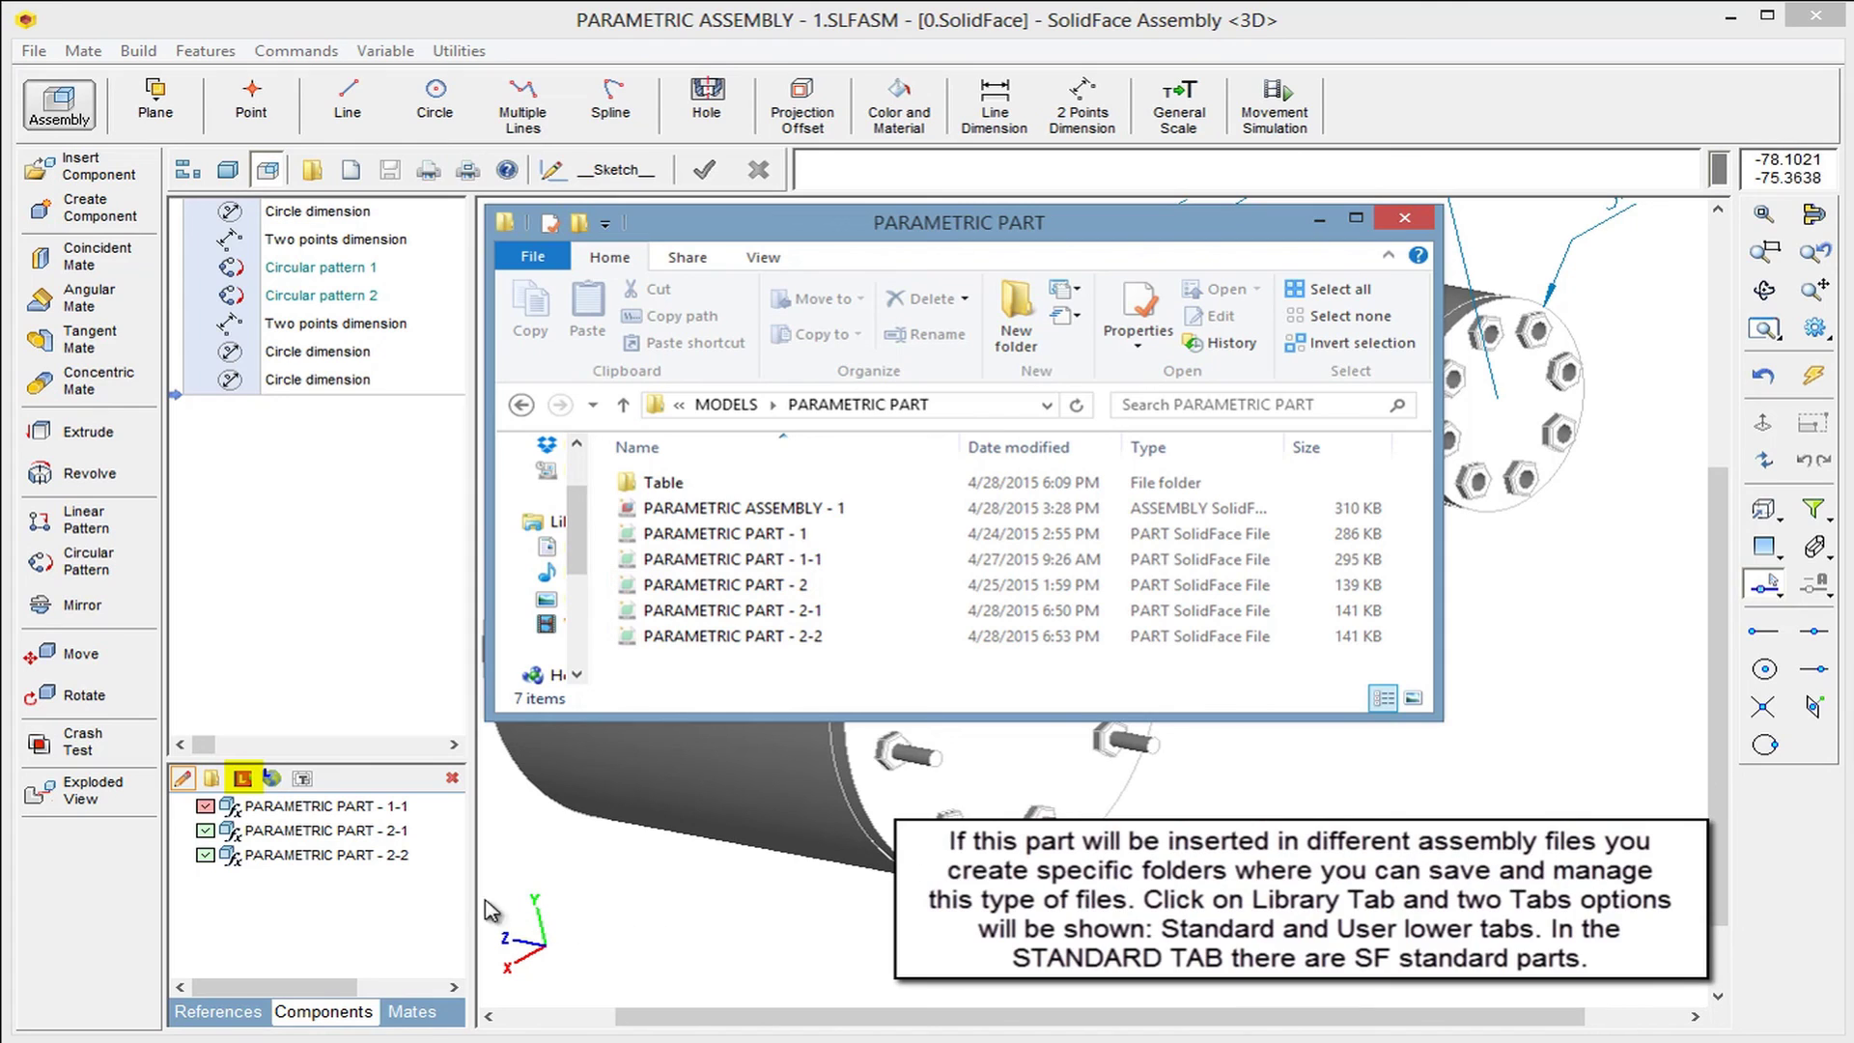
# Close the PARAMETRIC PART folder window to reveal the Standard parts library
pyautogui.click(243, 778)
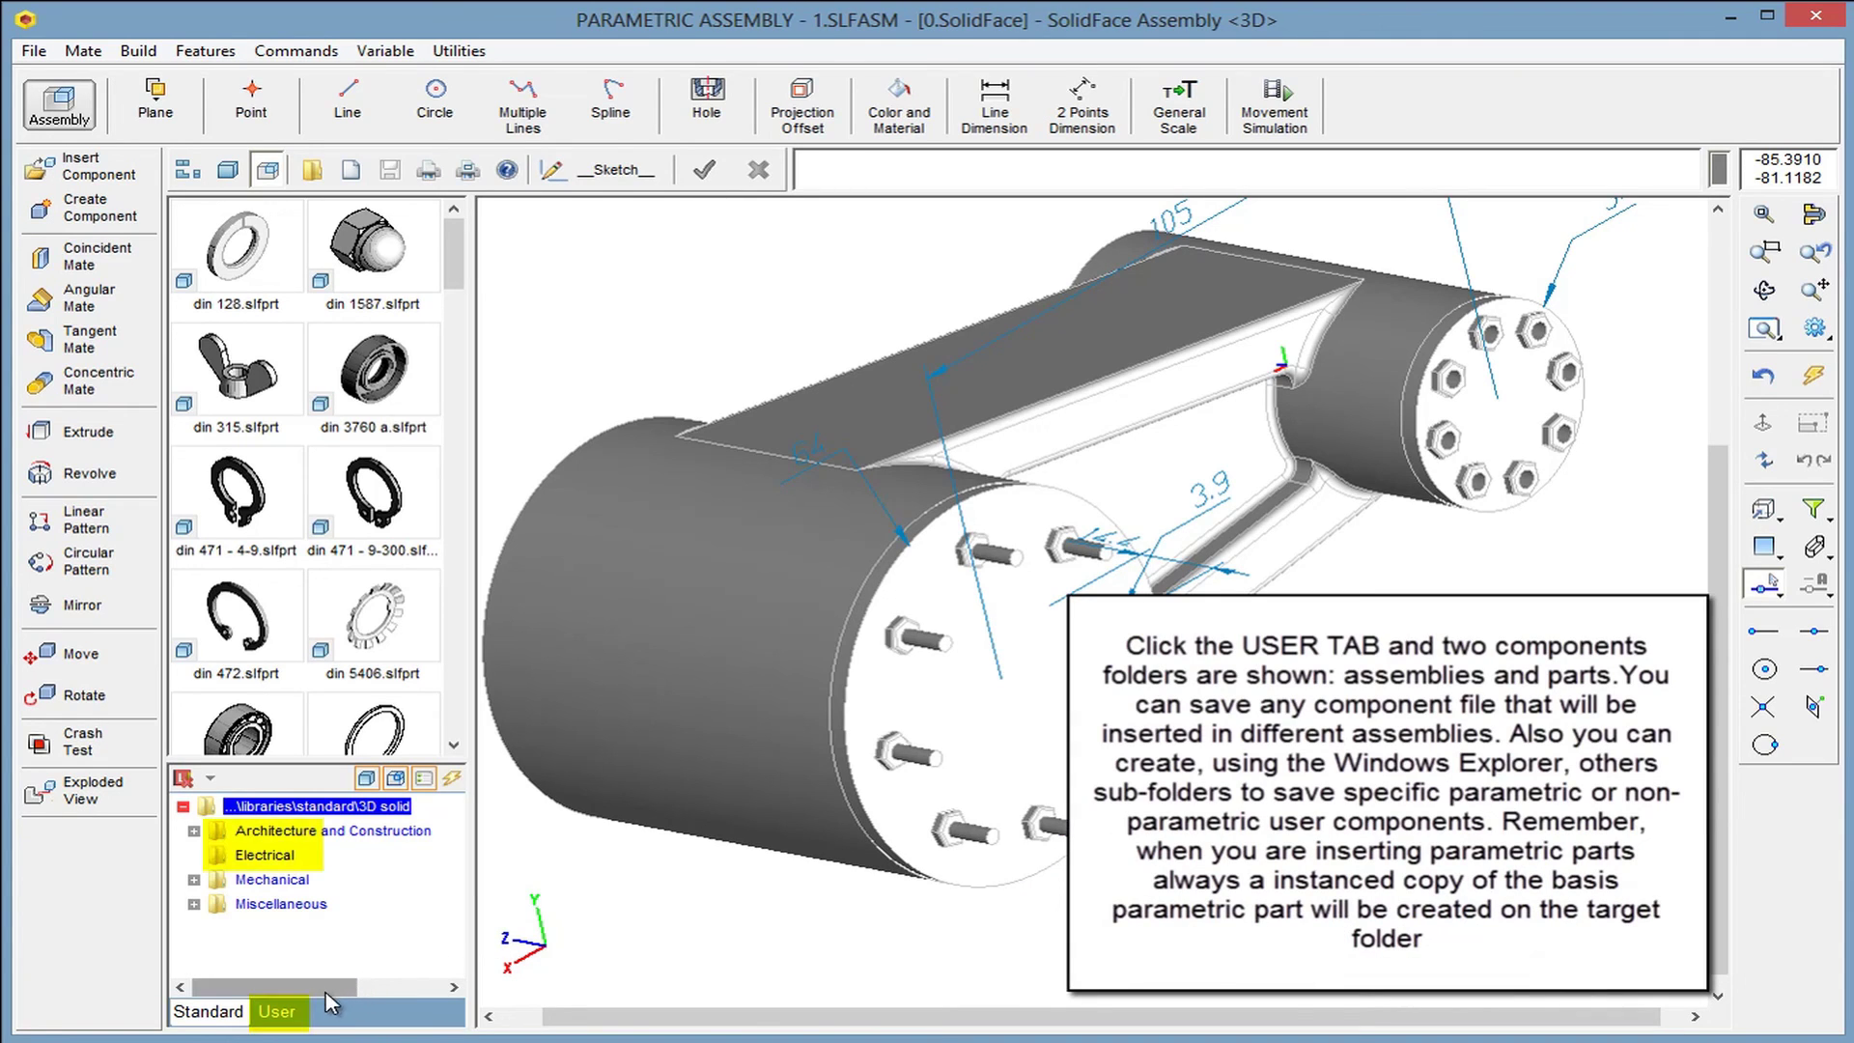
# Show the User library, listing the assemblies and parts folders
pyautogui.click(280, 1020)
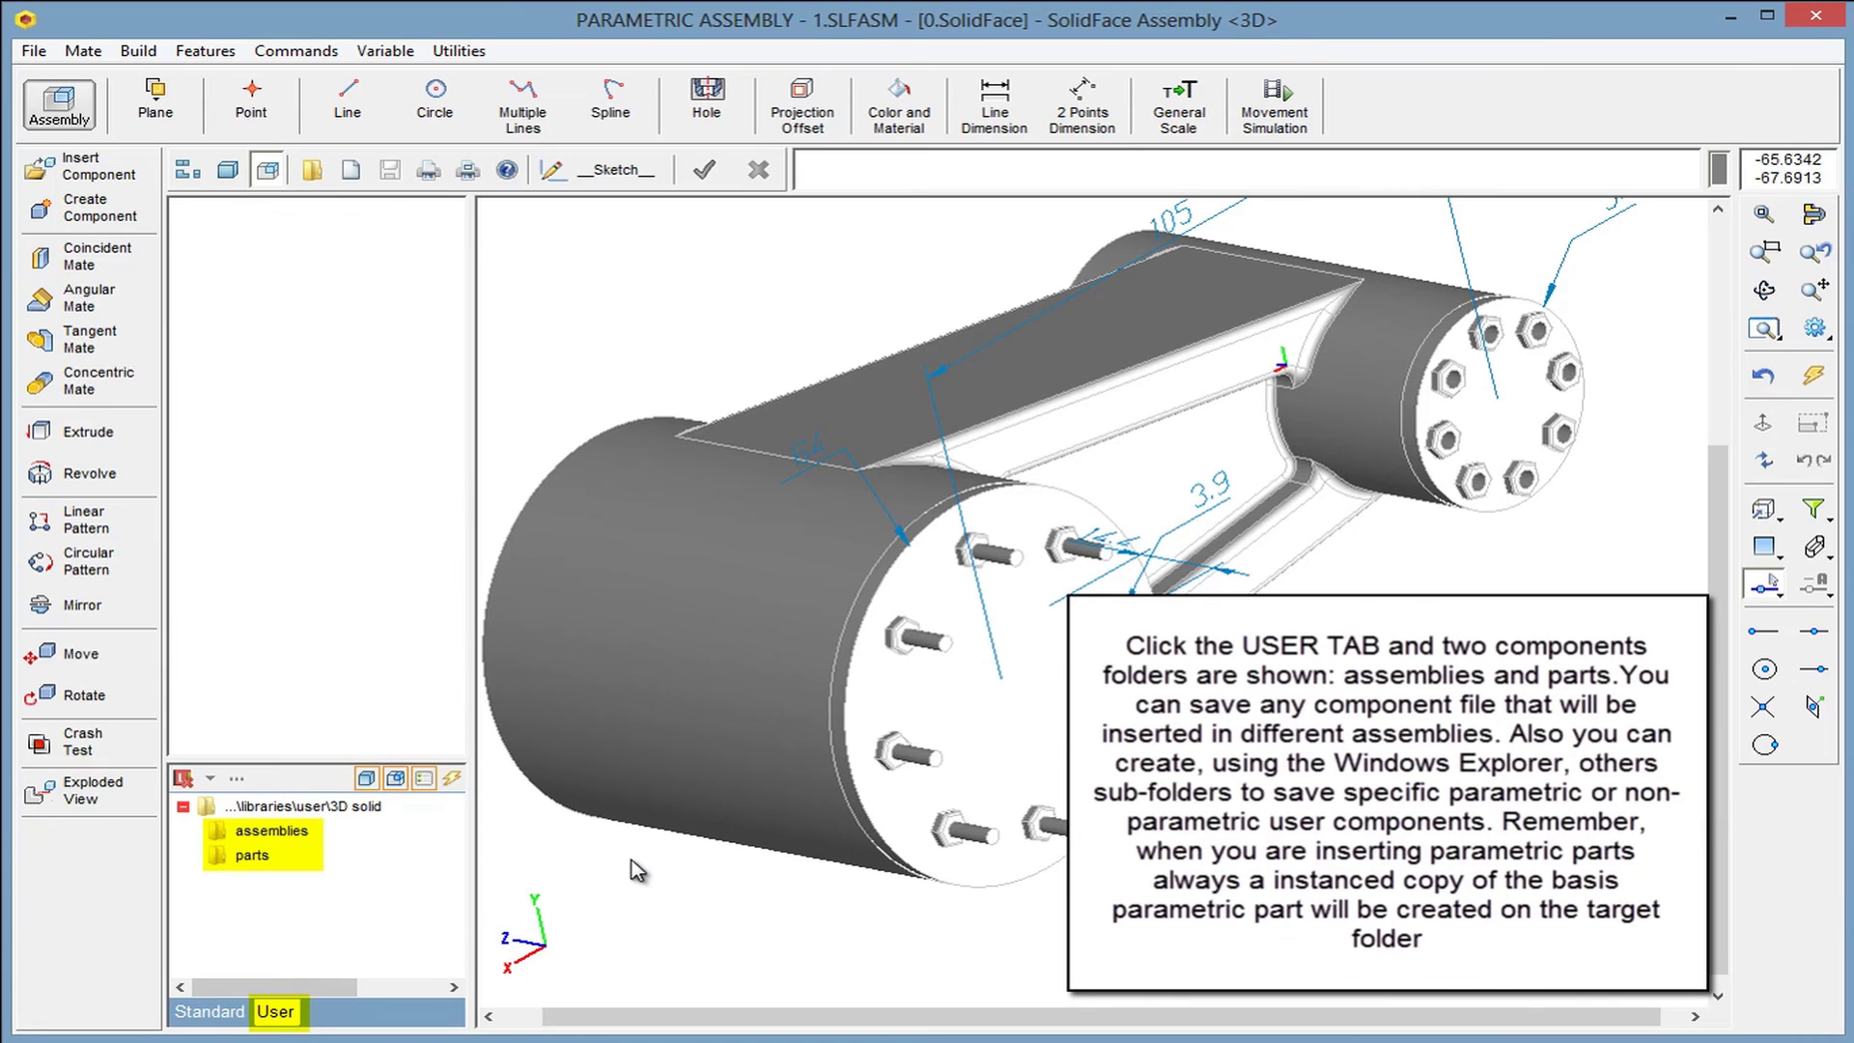